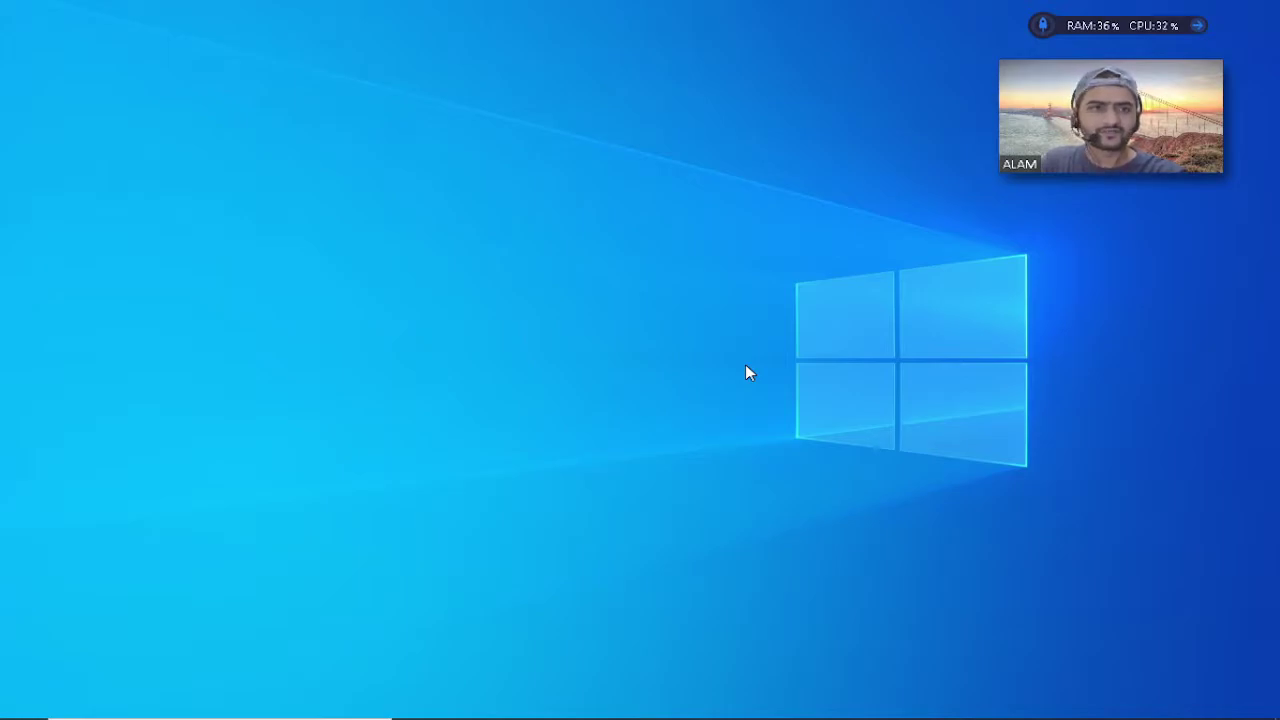
Launch Microsoft Word by running the command Winword.
{"action": "key", "text": "super+r"}
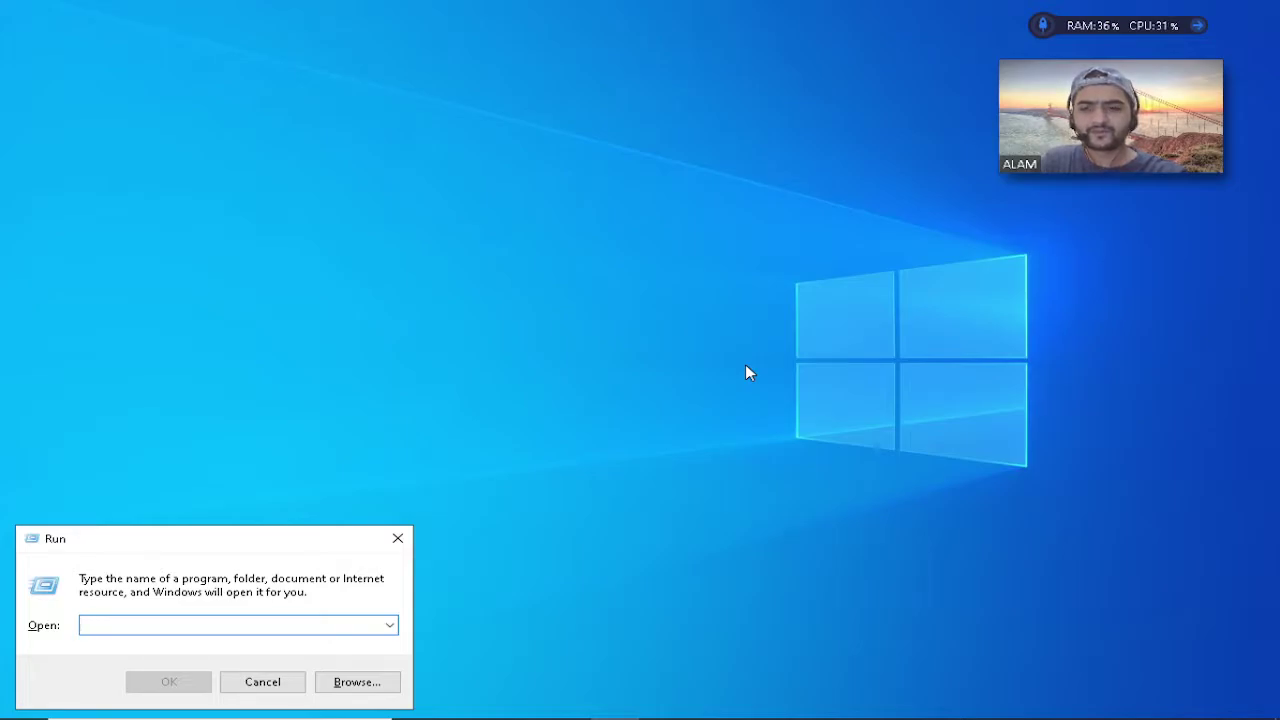
{"action": "type", "text": "Winword"}
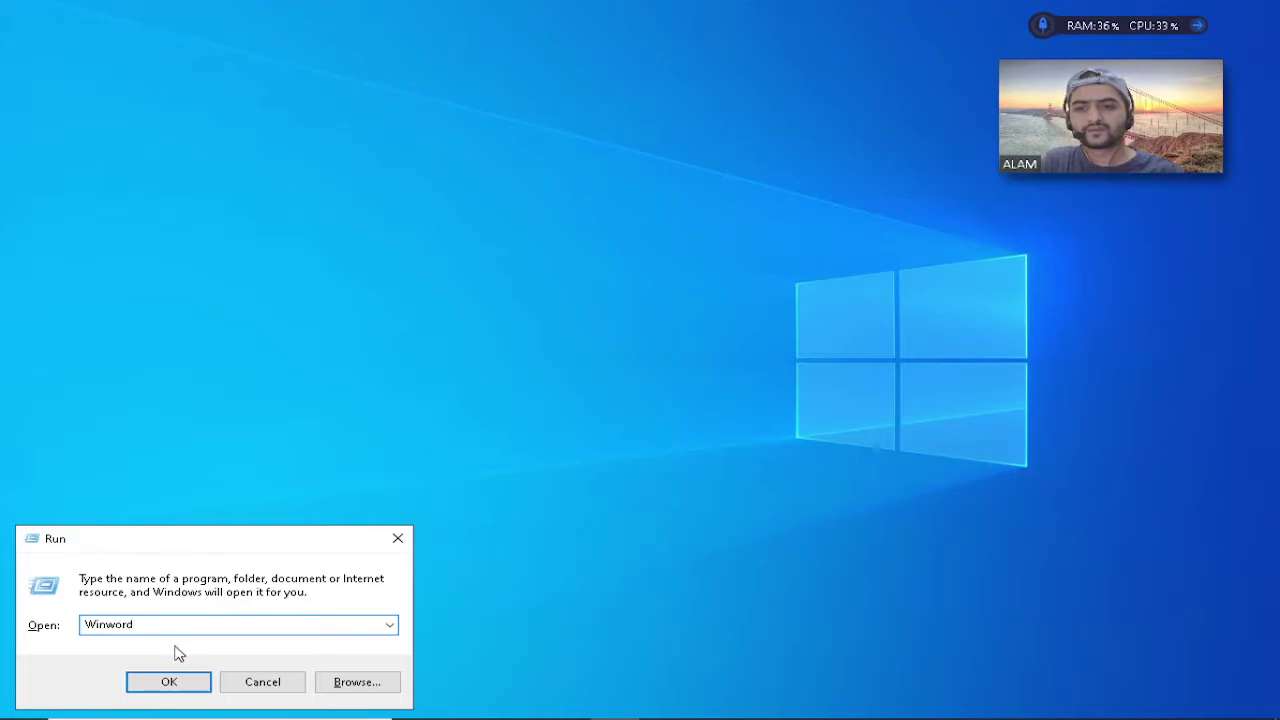
{"action": "left_click", "coordinate": [178, 680]}
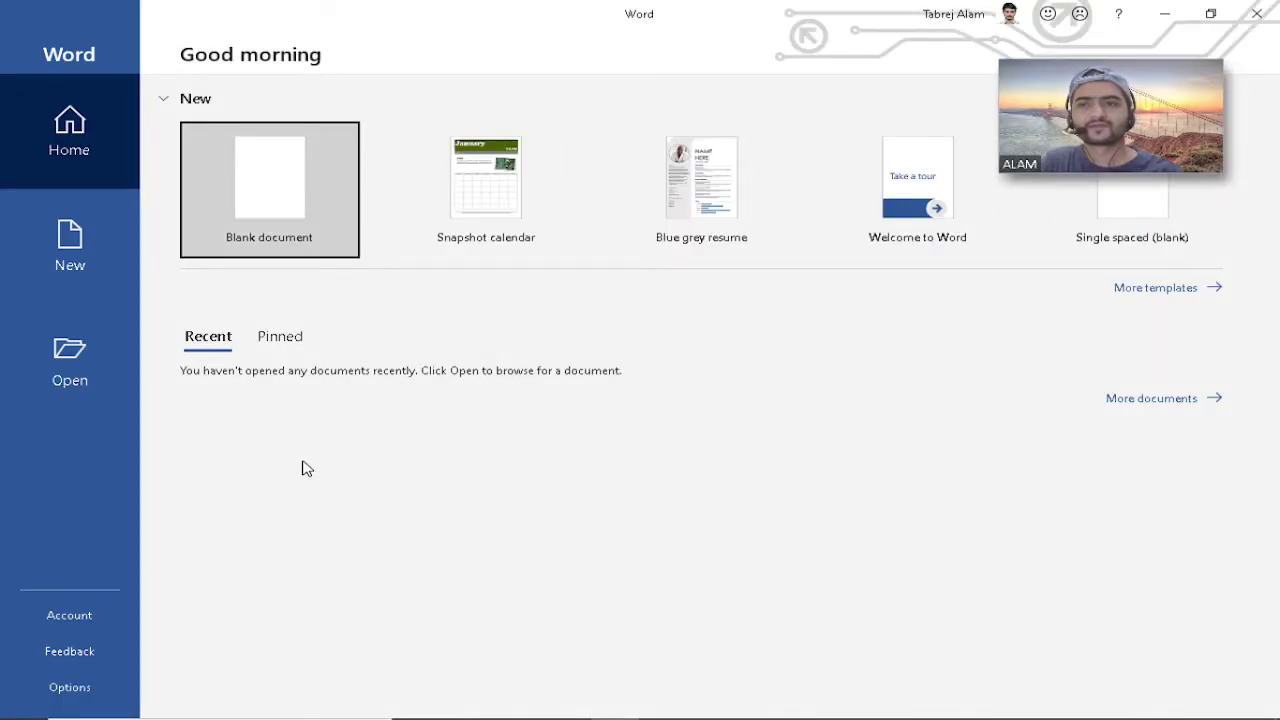
Open the Word document "Insert tab" from the Documents folder.
{"action": "left_click", "coordinate": [262, 344]}
{"action": "left_click", "coordinate": [204, 346]}
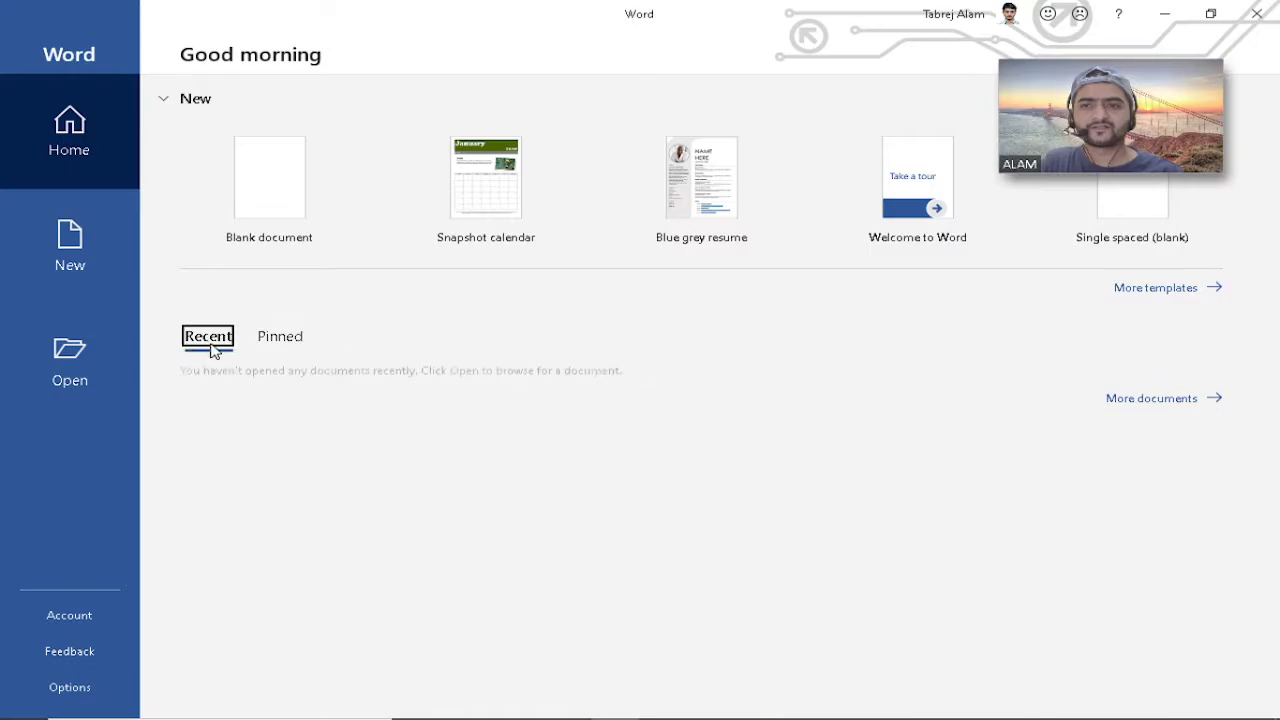
{"action": "left_click", "coordinate": [70, 362]}
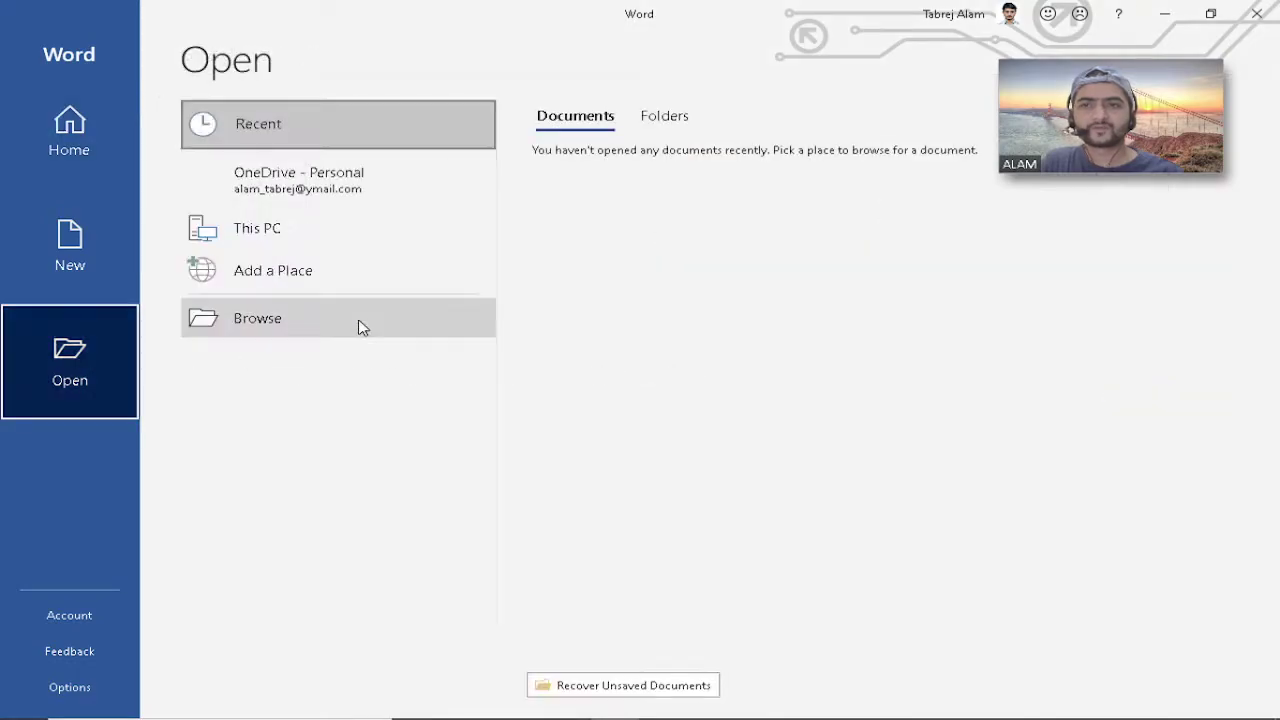
{"action": "left_click", "coordinate": [284, 328]}
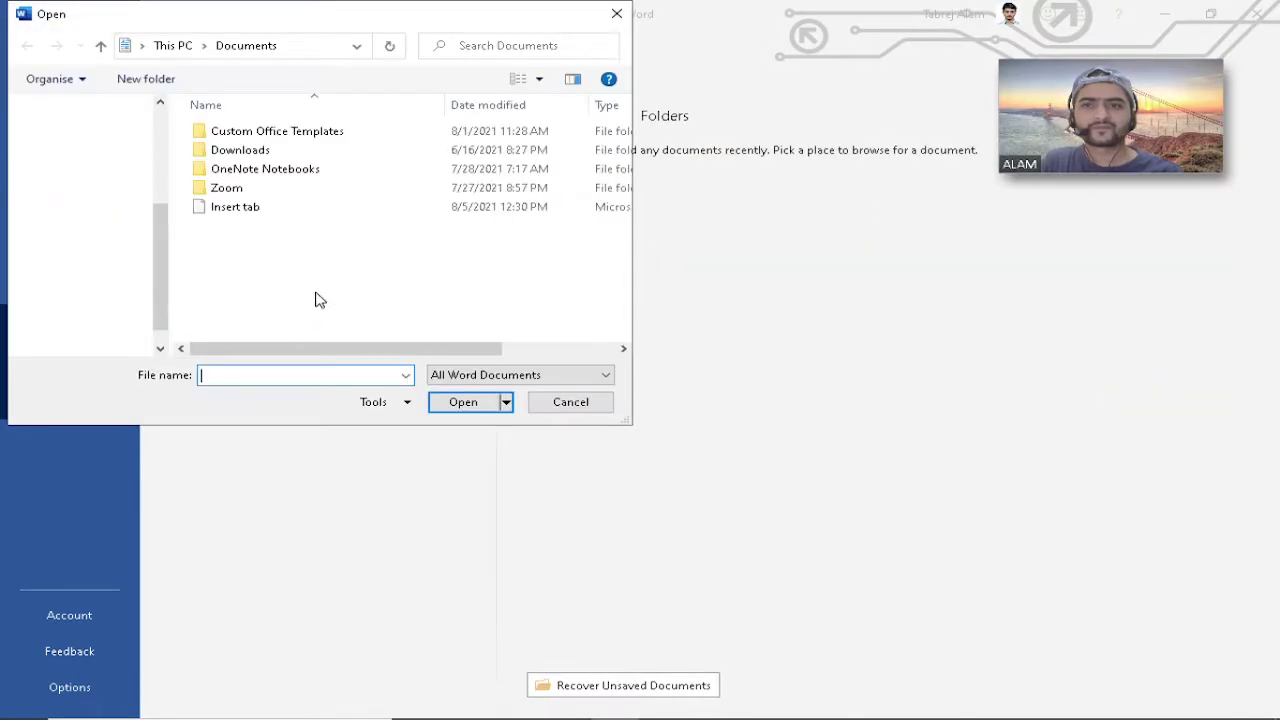
{"action": "left_click", "coordinate": [246, 210]}
{"action": "left_click", "coordinate": [460, 401]}
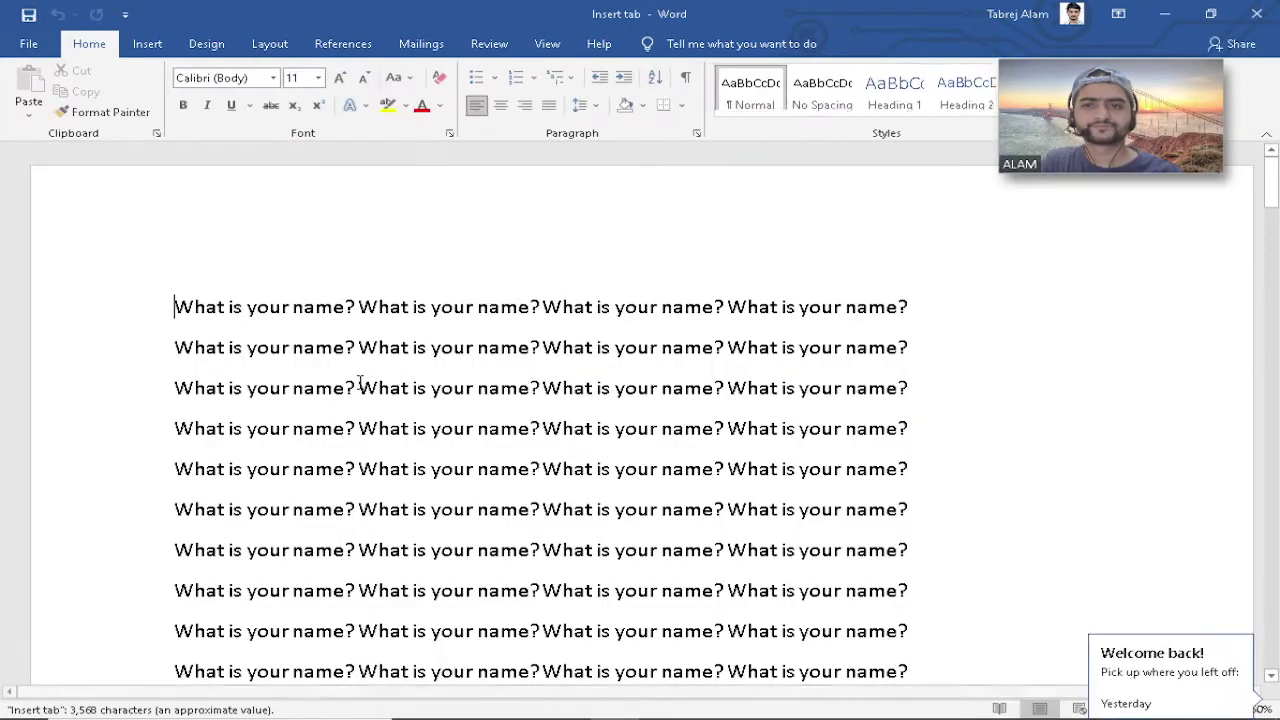
Place the text cursor after the oval-framed picture on the document's last page.
{"action": "scroll", "coordinate": [664, 358], "scroll_direction": "down", "scroll_amount": 2}
{"action": "left_click_drag", "start_coordinate": [1271, 182], "coordinate": [1143, 640]}
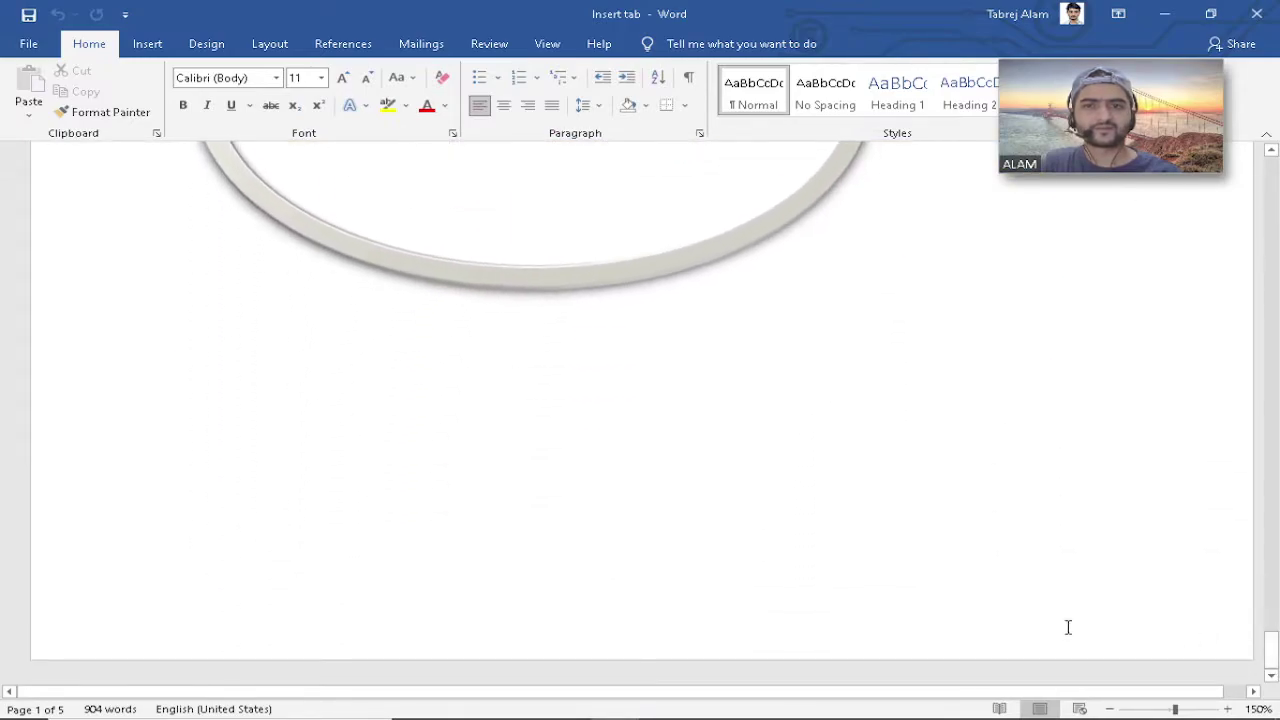
{"action": "left_click", "coordinate": [572, 440]}
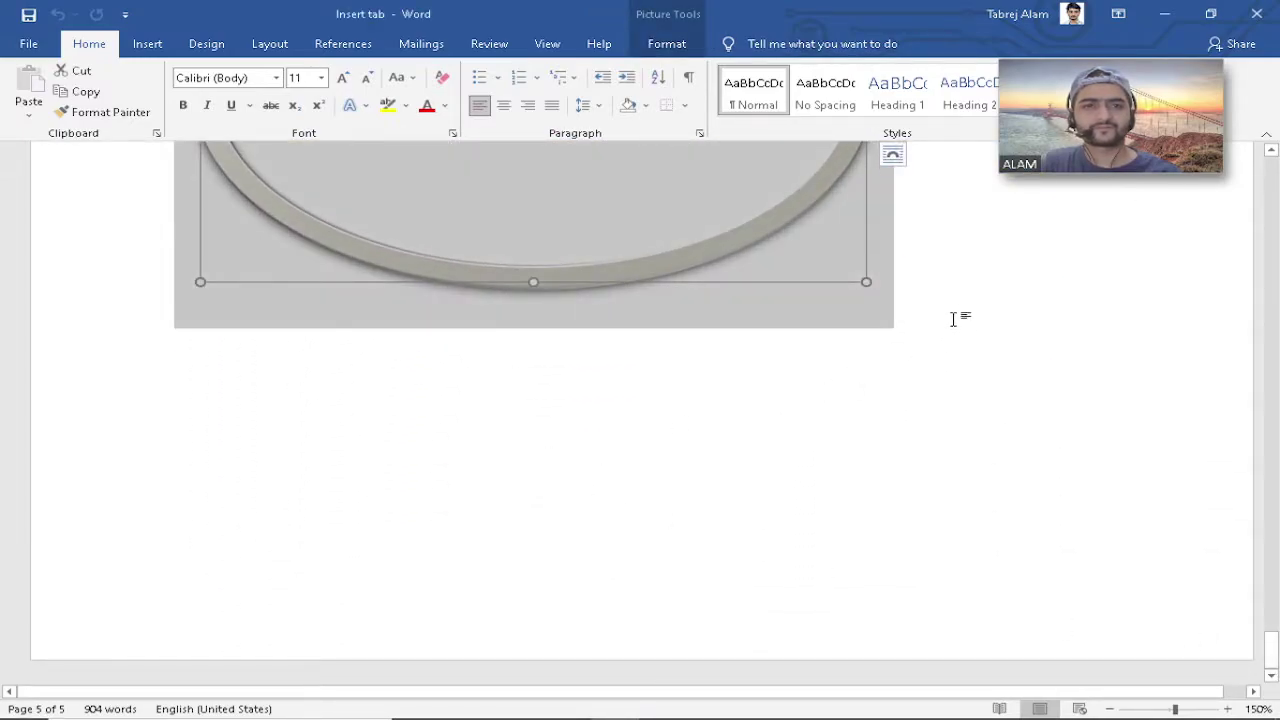
{"action": "left_click", "coordinate": [996, 313]}
Review the options for inserting screenshots, tables, pictures and shapes without adding anything to the document.
{"action": "left_click", "coordinate": [147, 44]}
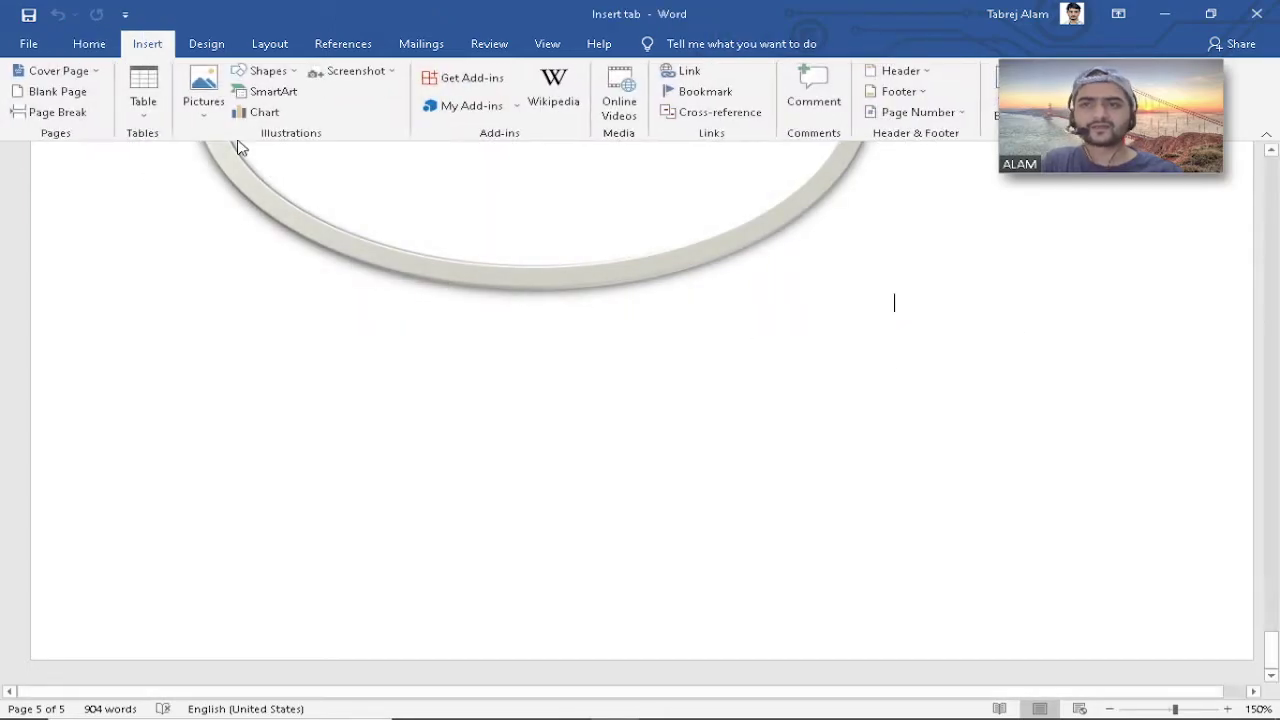
{"action": "left_click", "coordinate": [372, 78]}
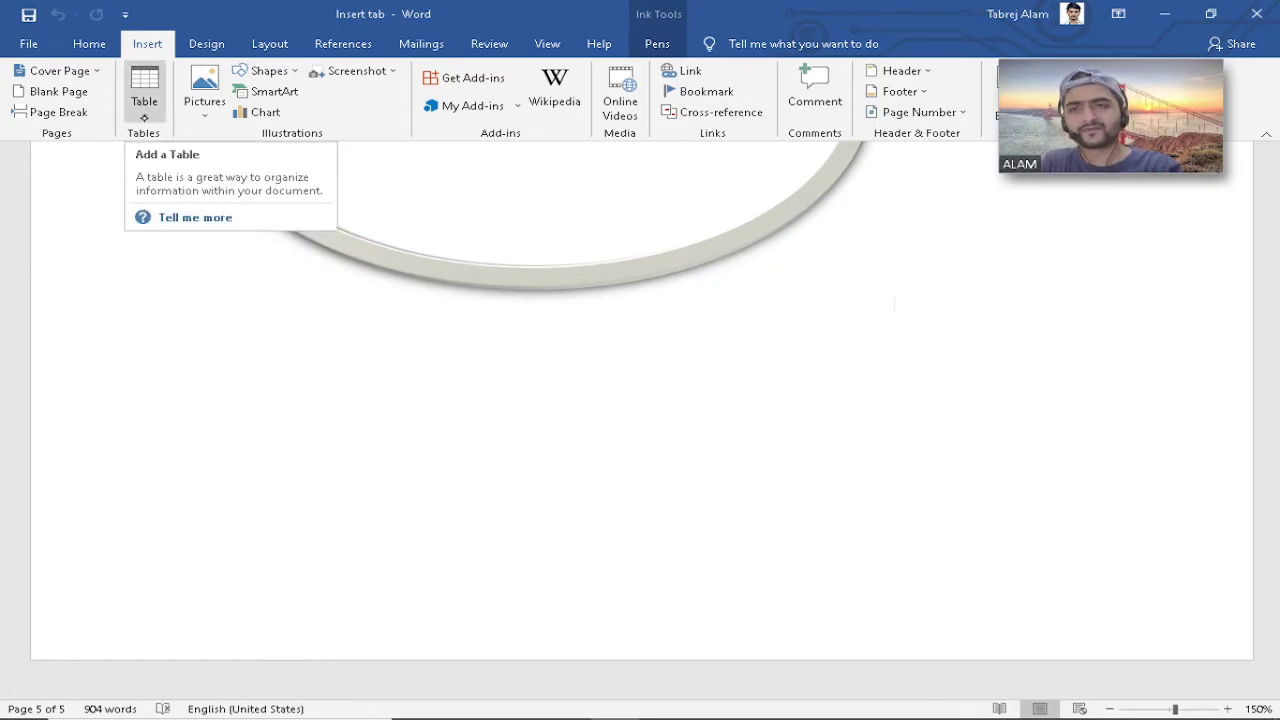
{"action": "left_click", "coordinate": [145, 110]}
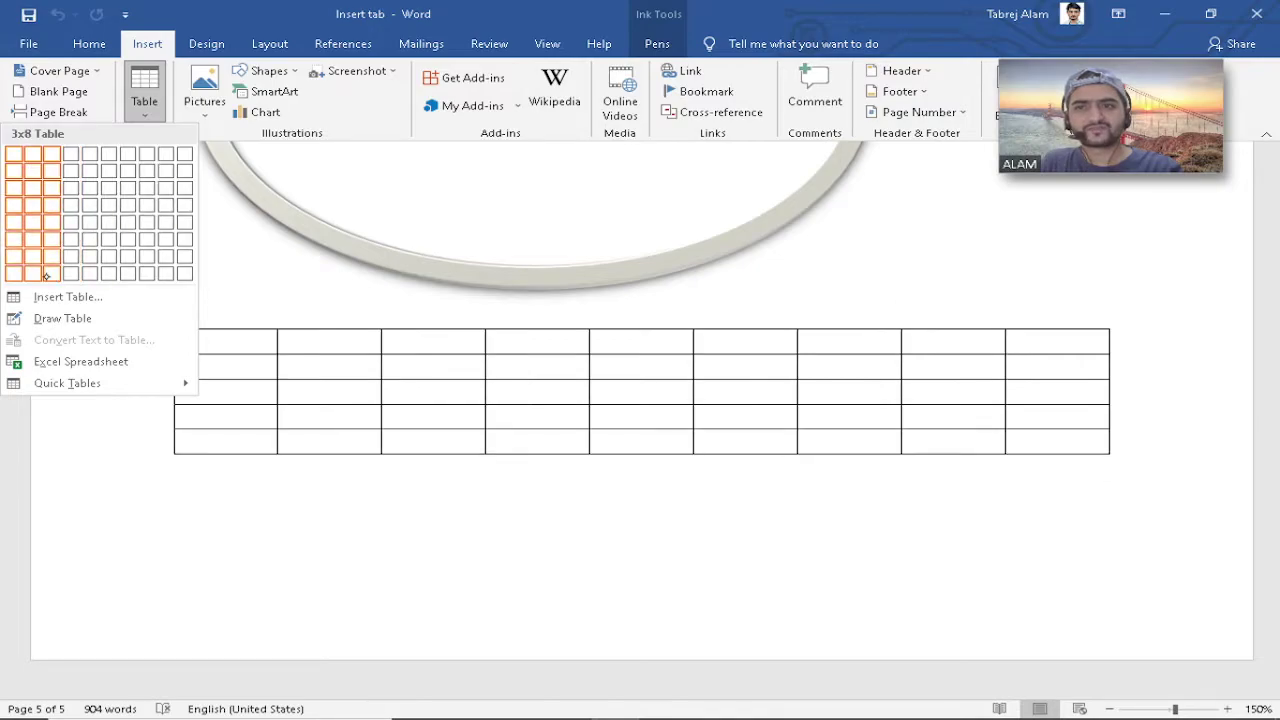
{"action": "left_click", "coordinate": [147, 113]}
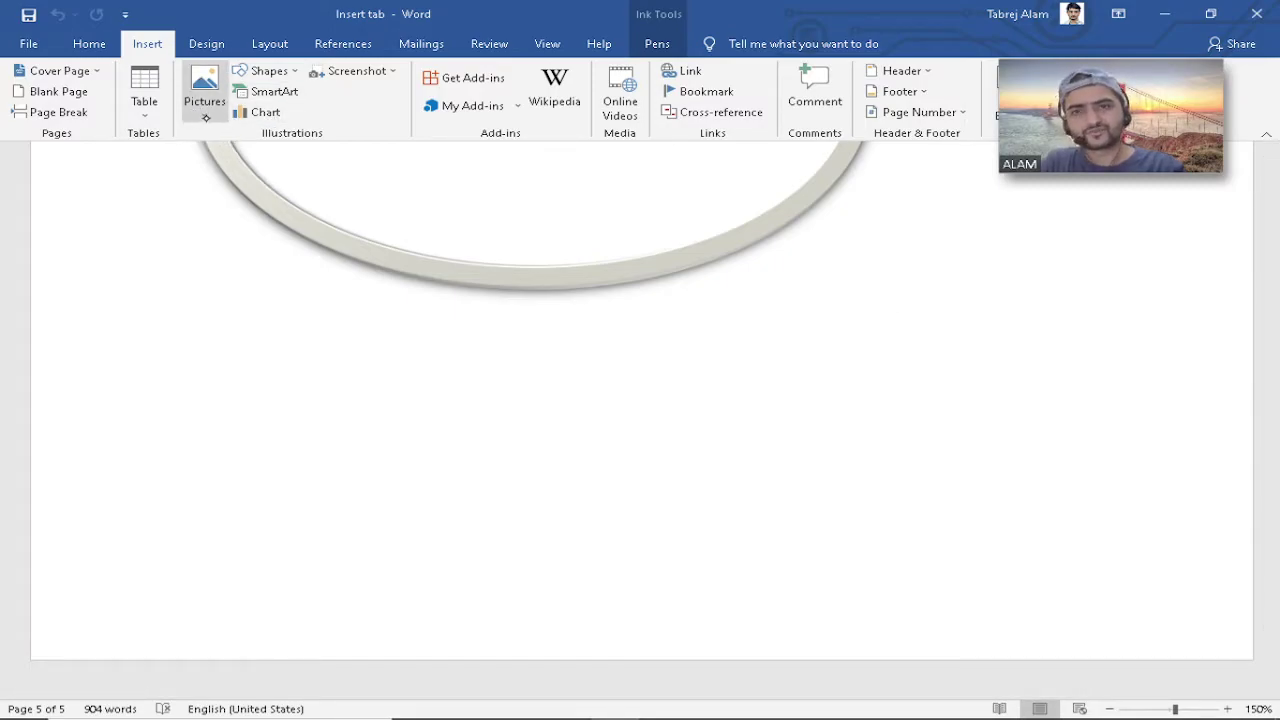
{"action": "left_click", "coordinate": [206, 115]}
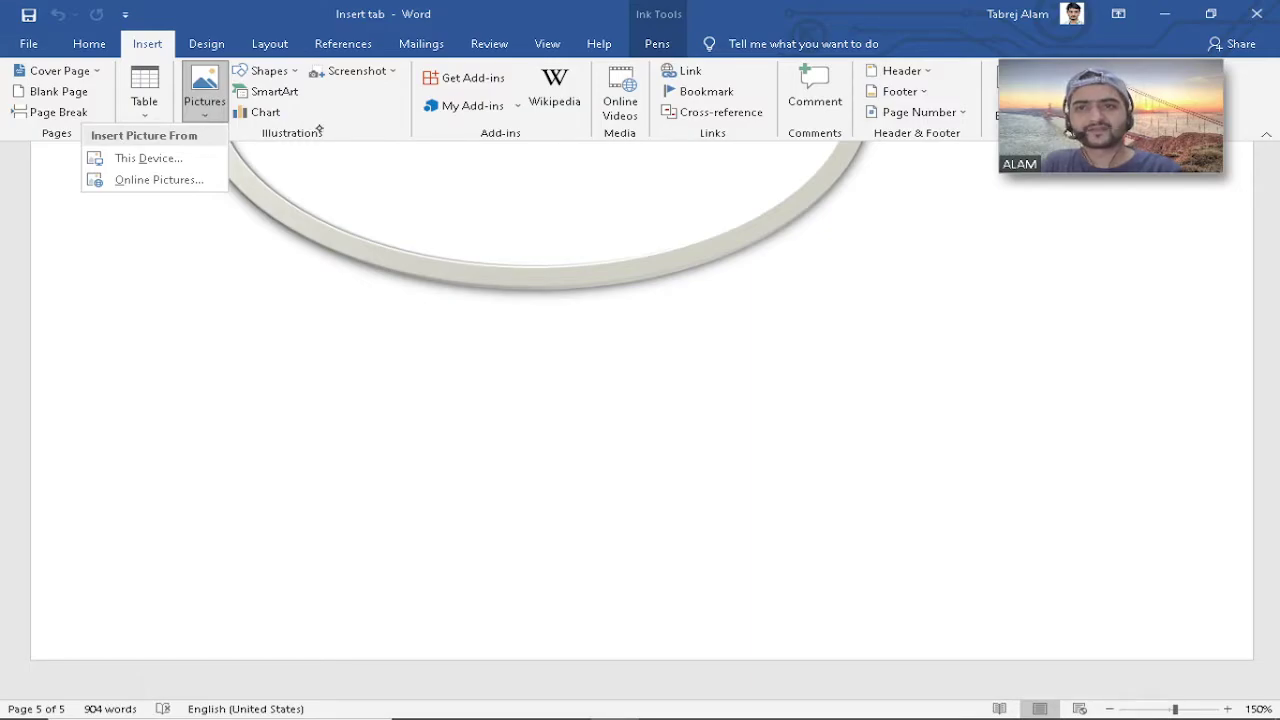
{"action": "left_click", "coordinate": [272, 71]}
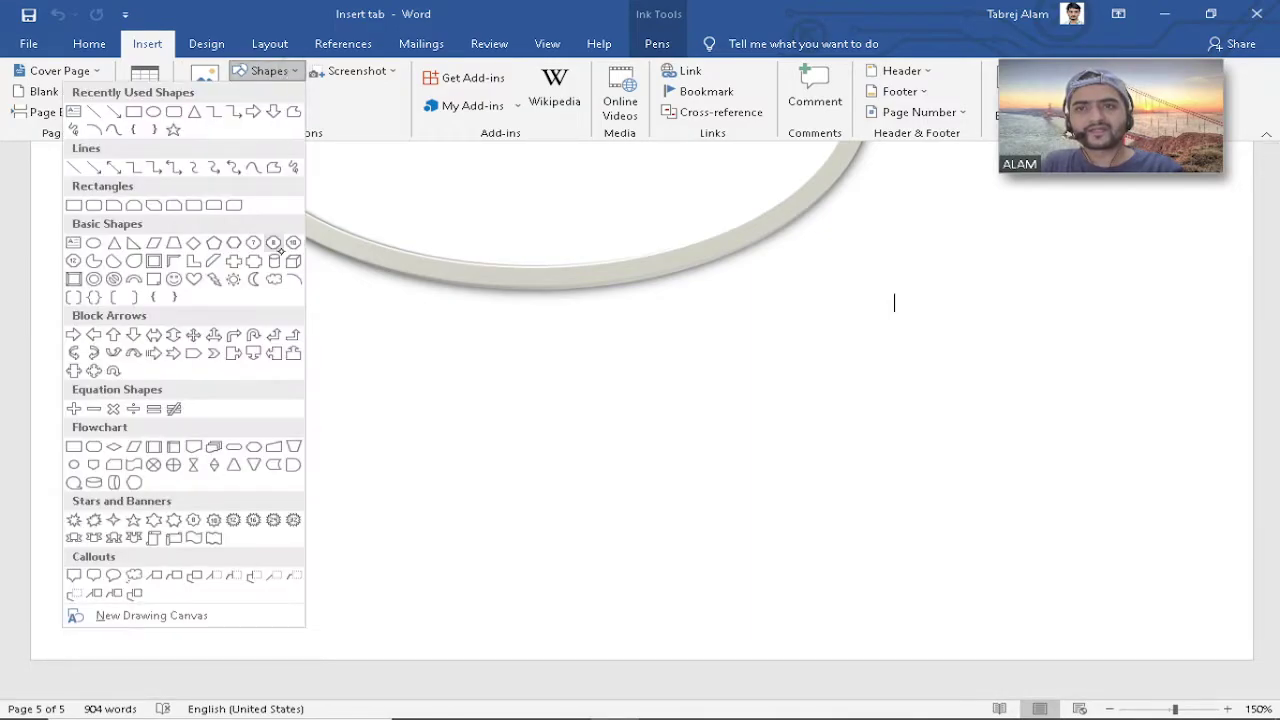
{"action": "left_click", "coordinate": [152, 242]}
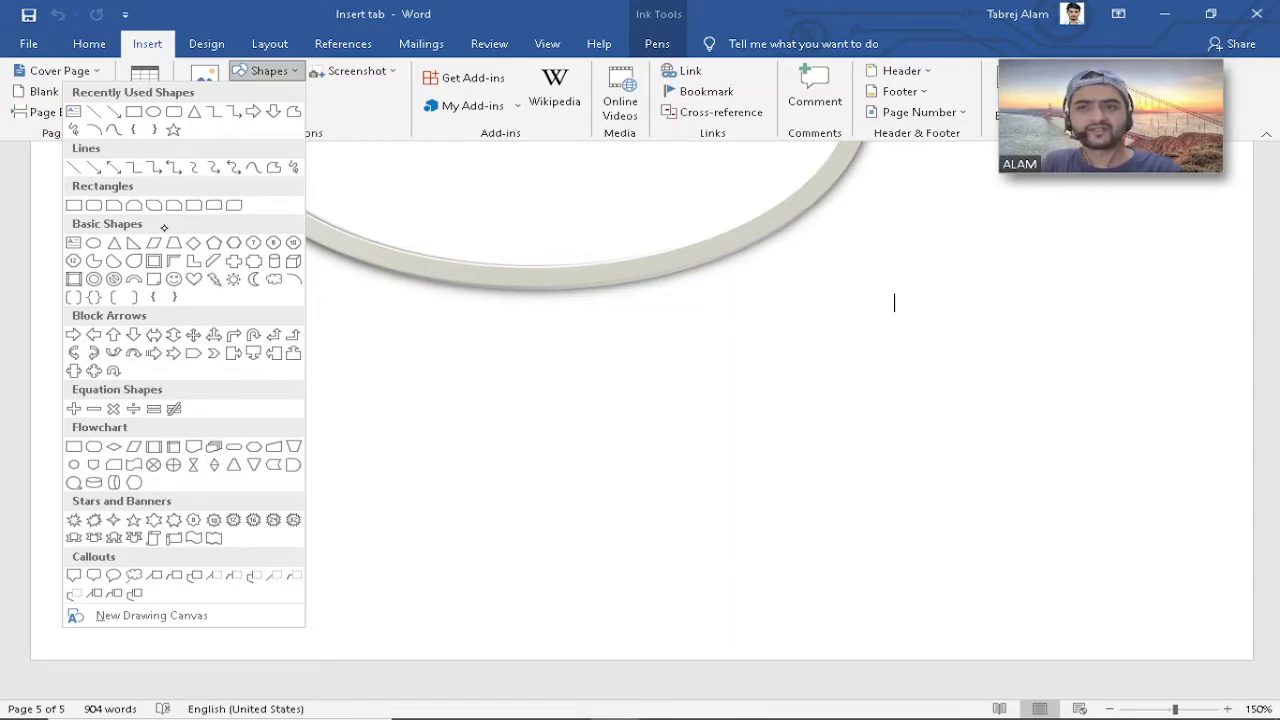
{"action": "left_click", "coordinate": [252, 17]}
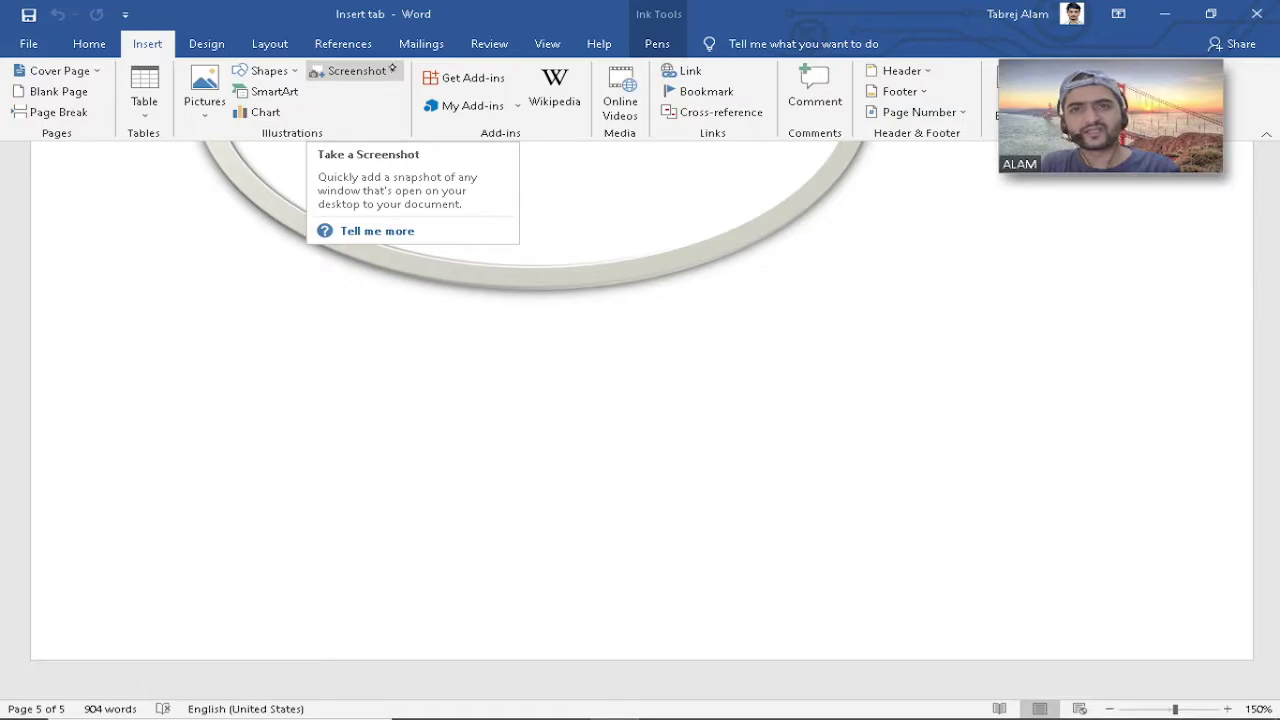
Insert a screen clipping of the desktop wallpaper's Windows logo after the oval-framed picture.
{"action": "left_click", "coordinate": [392, 70]}
{"action": "left_click", "coordinate": [354, 97]}
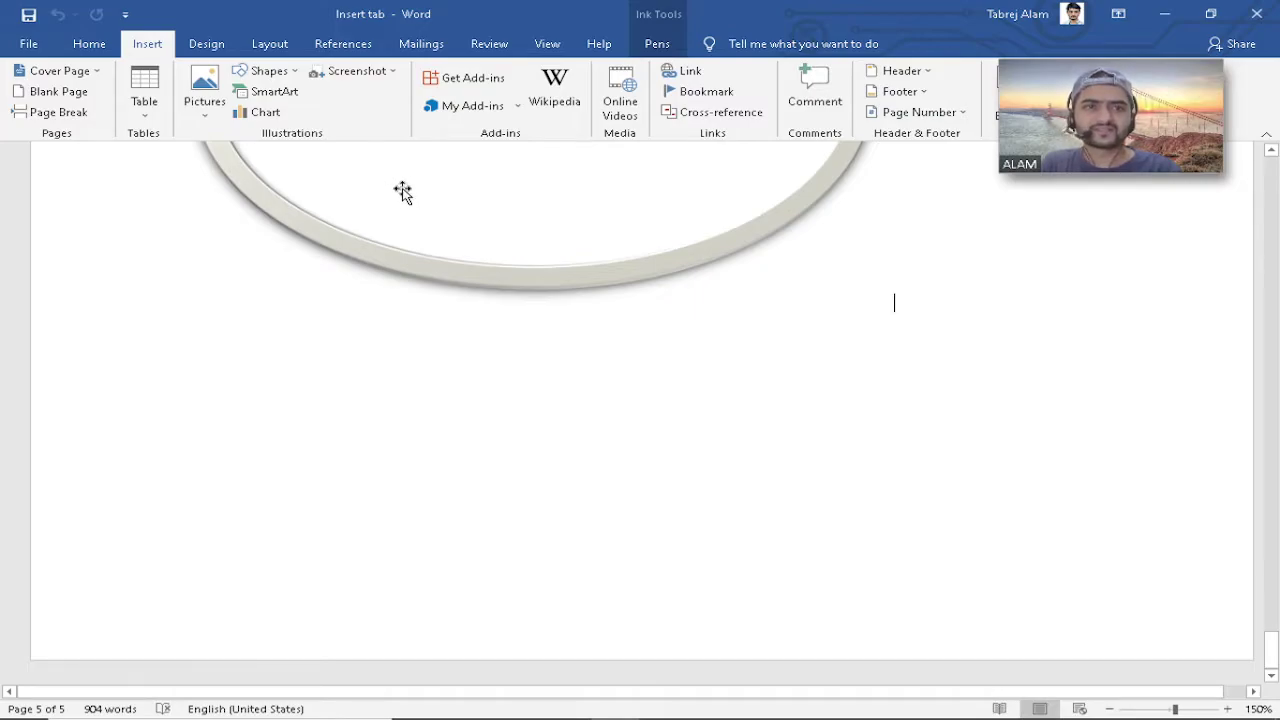
{"action": "left_click", "coordinate": [395, 71]}
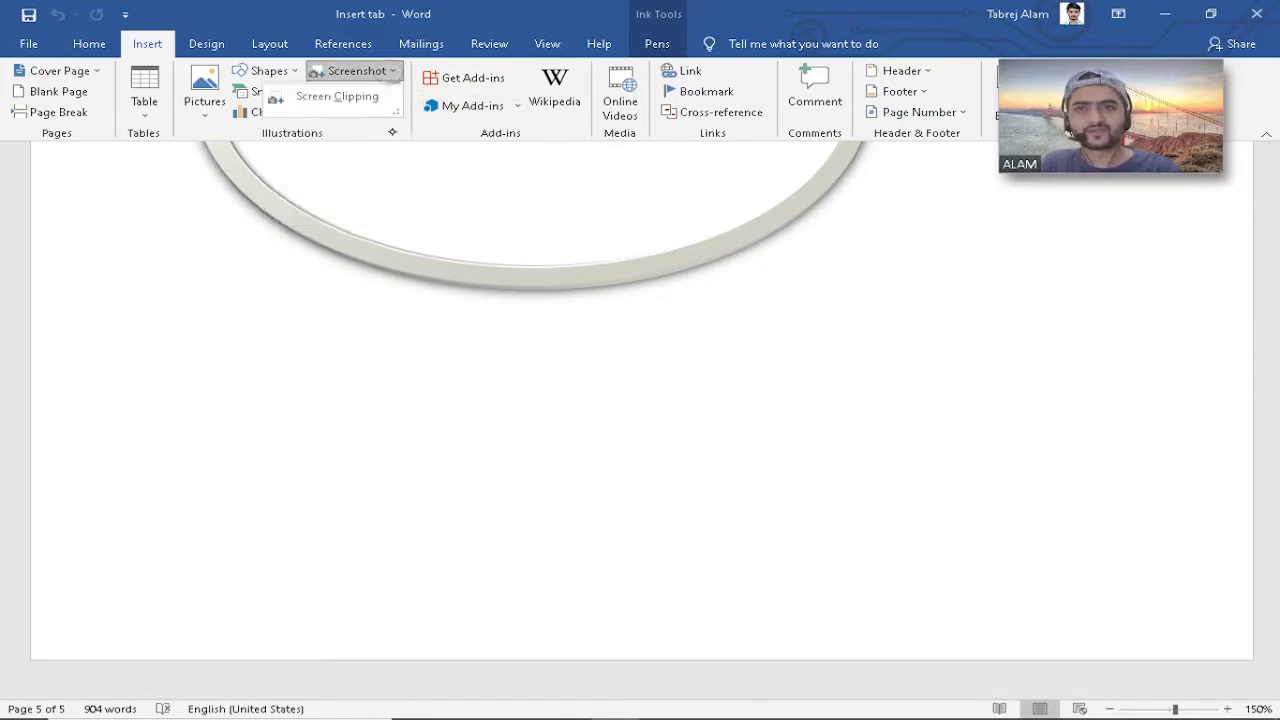
{"action": "left_click", "coordinate": [340, 96]}
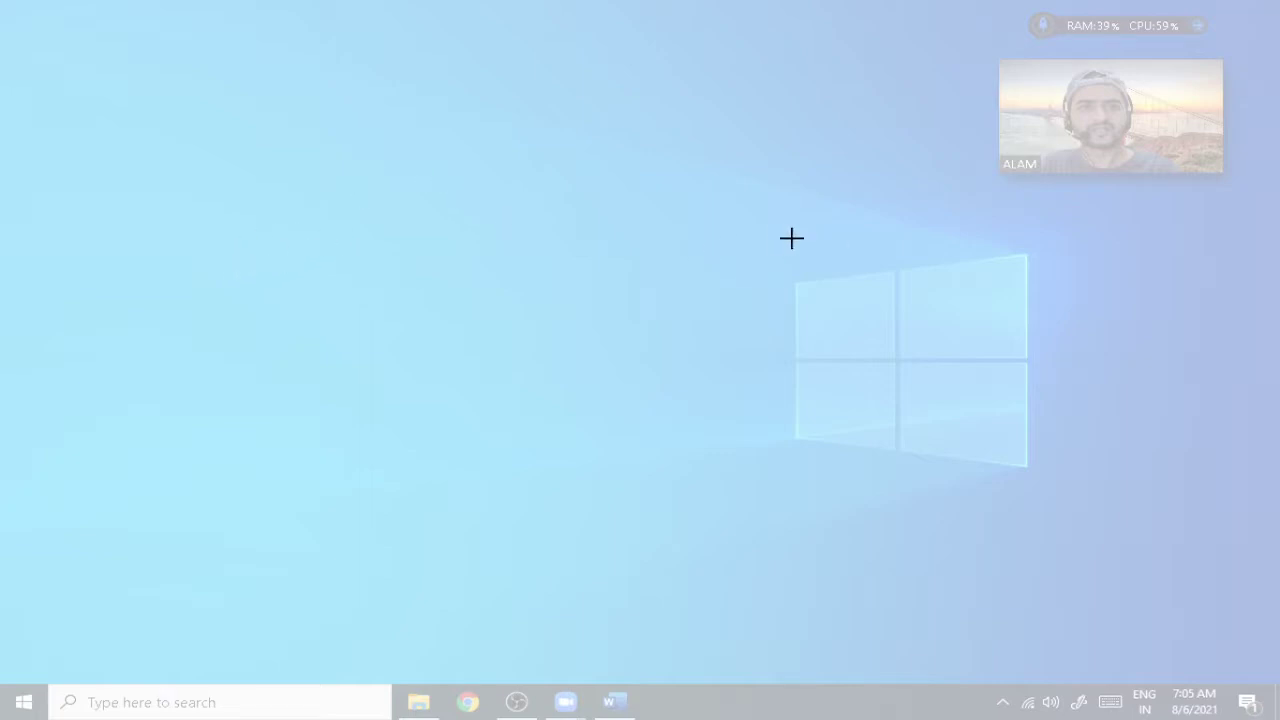
{"action": "left_click_drag", "start_coordinate": [755, 234], "coordinate": [1080, 480]}
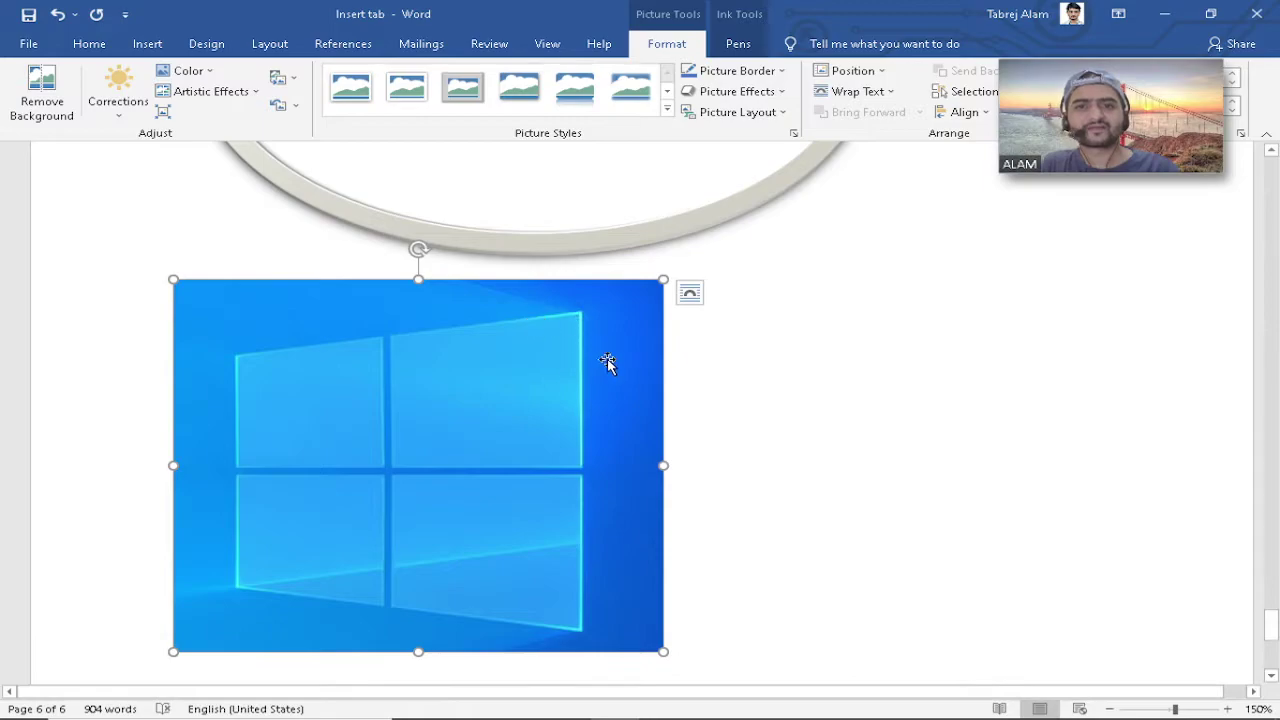
Dismiss the on-screen touch keyboard and start a new line below the Windows logo clipping.
{"action": "left_click", "coordinate": [690, 636]}
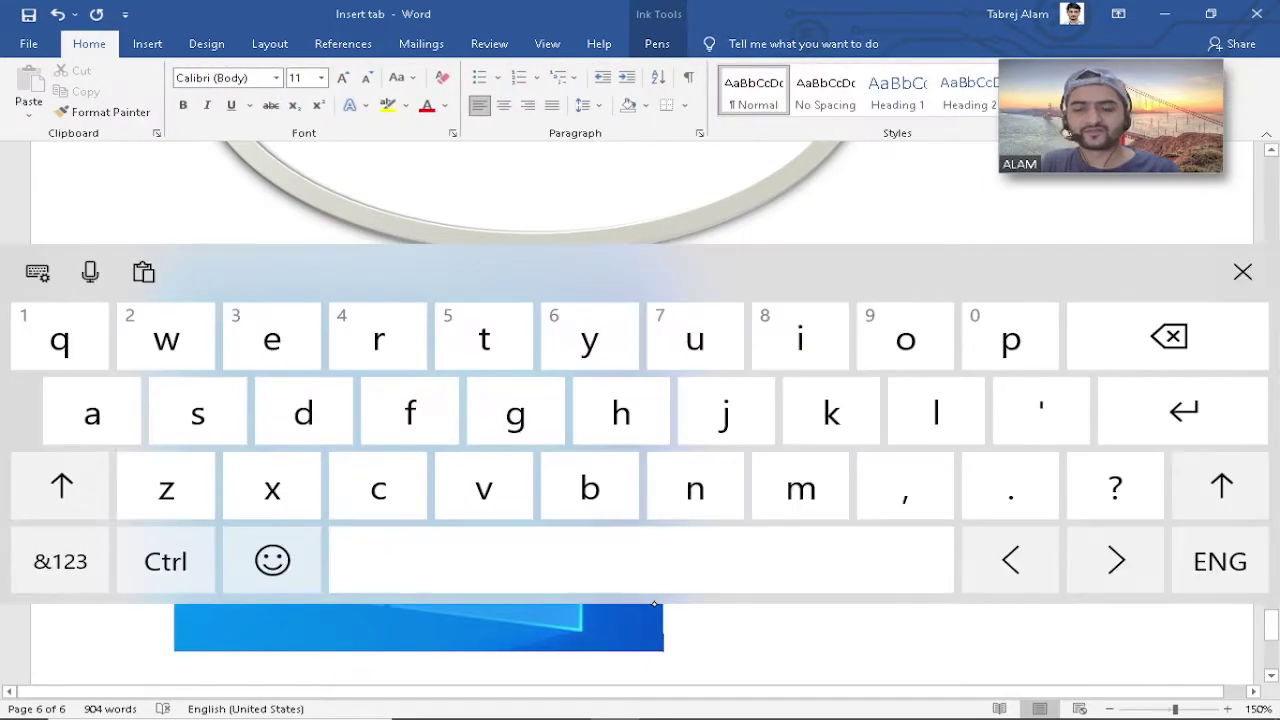
{"action": "left_click", "coordinate": [136, 45]}
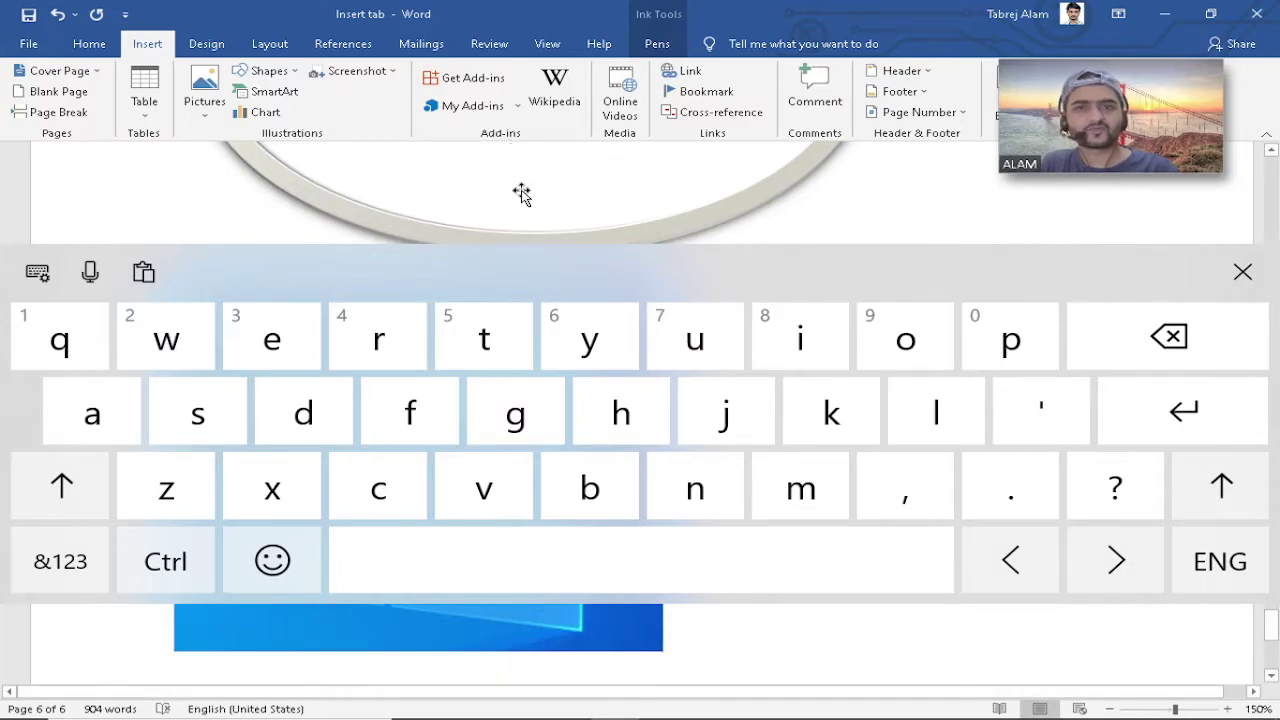
{"action": "left_click", "coordinate": [1242, 271]}
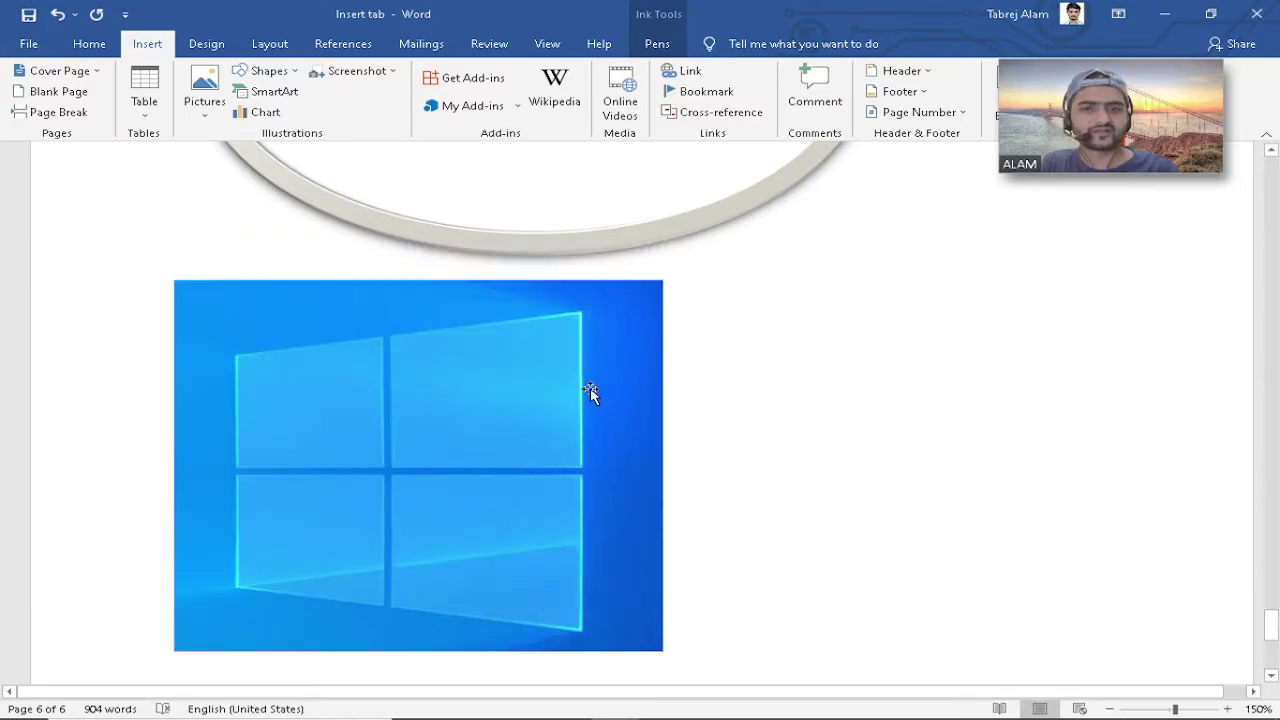
{"action": "left_click", "coordinate": [684, 638]}
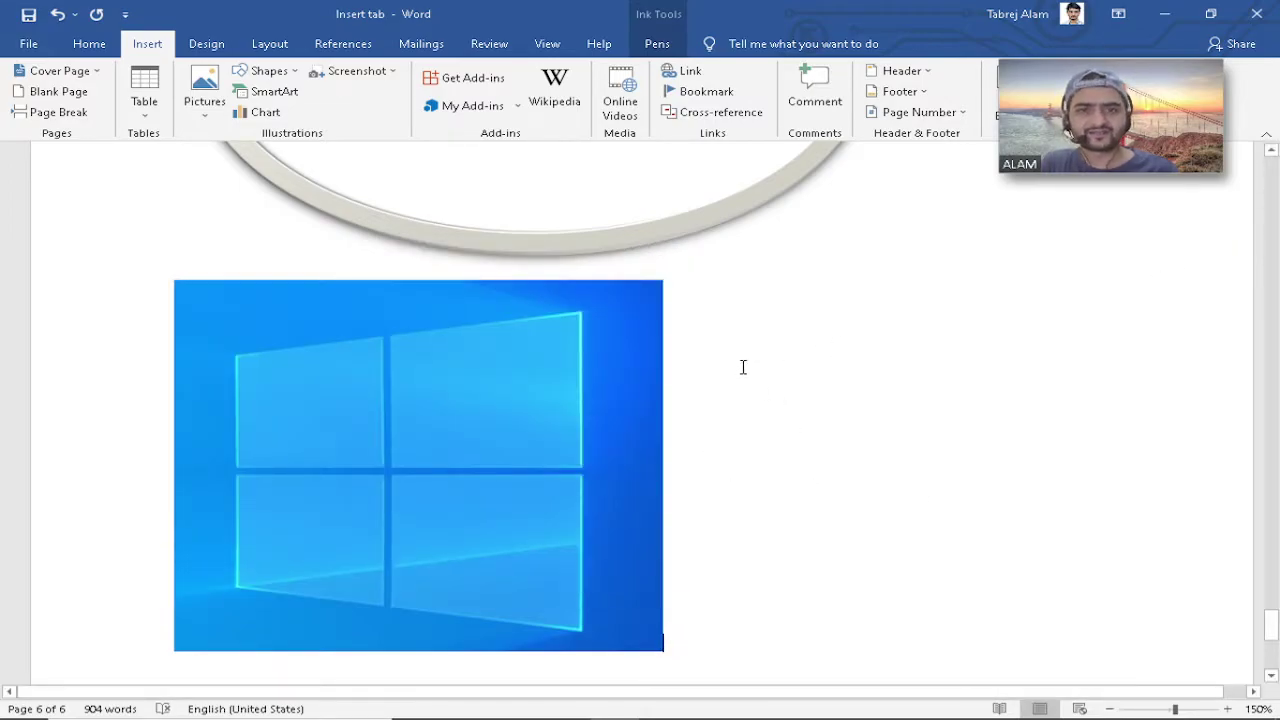
{"action": "key", "text": "Return"}
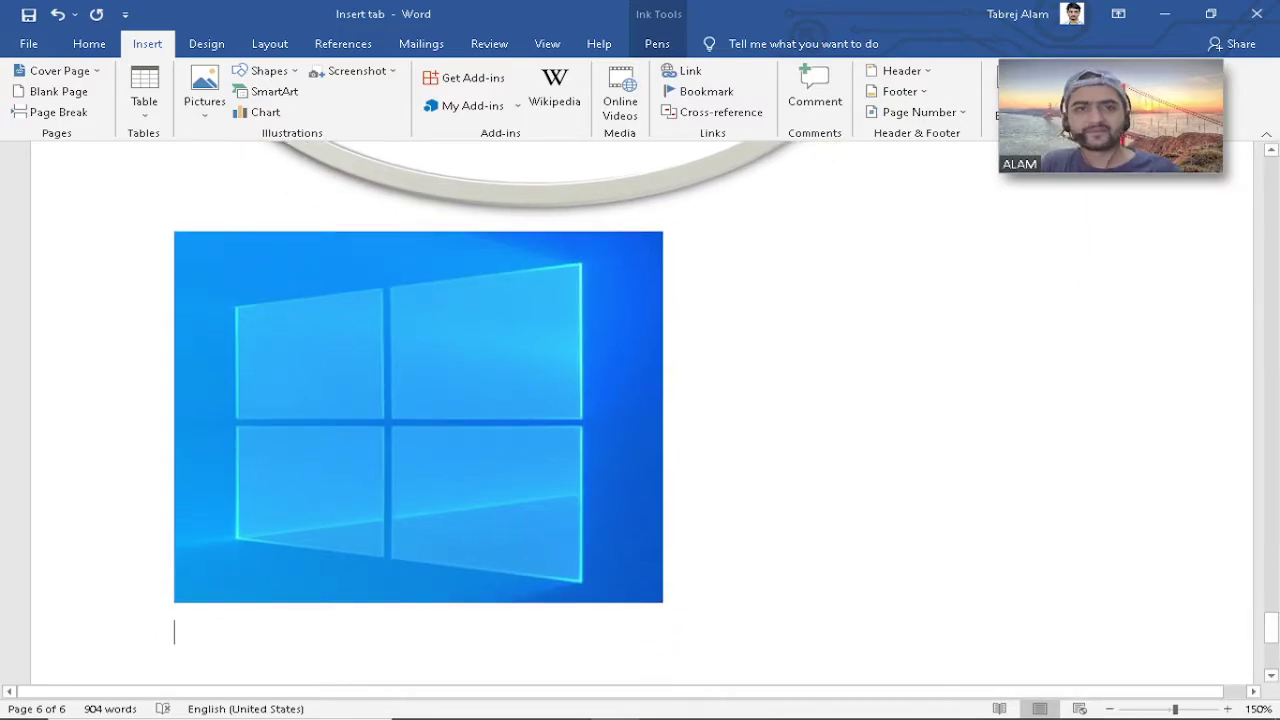
Insert a page break below the Windows logo clipping.
{"action": "scroll", "coordinate": [628, 404], "scroll_direction": "down", "scroll_amount": 4}
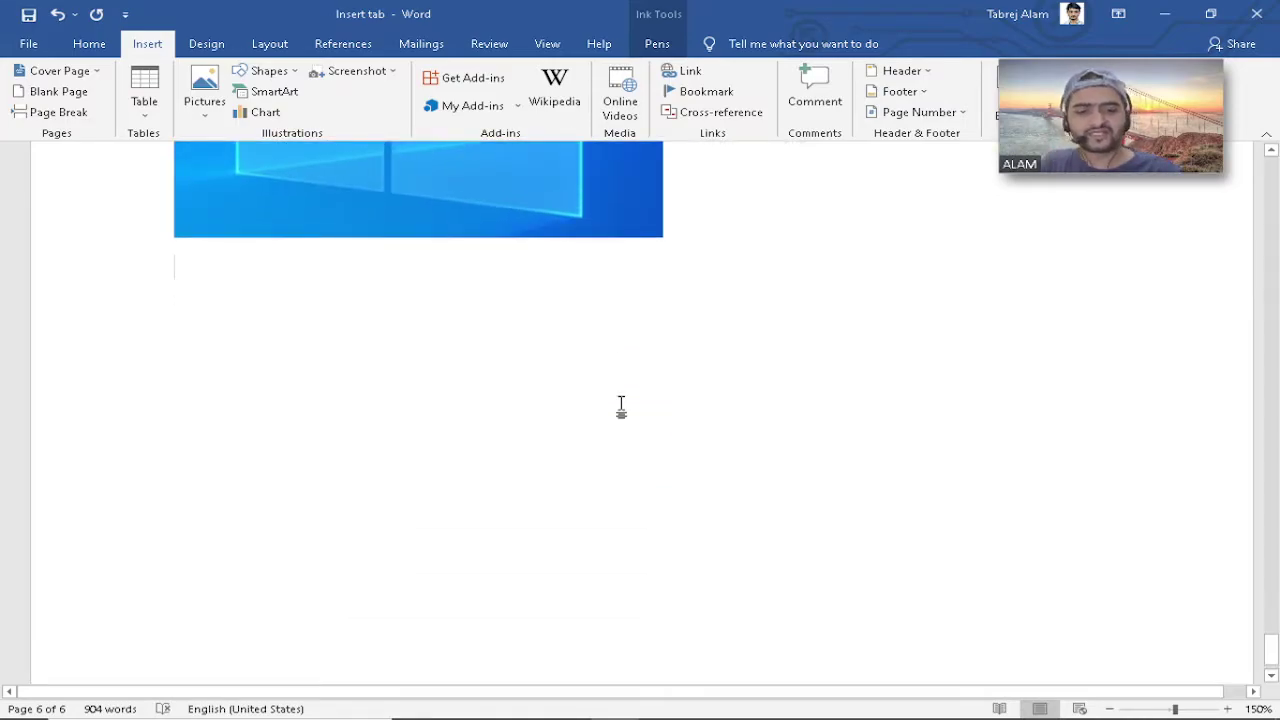
{"action": "key", "text": "Return"}
{"action": "key", "text": "Return"}
{"action": "key", "text": "Return"}
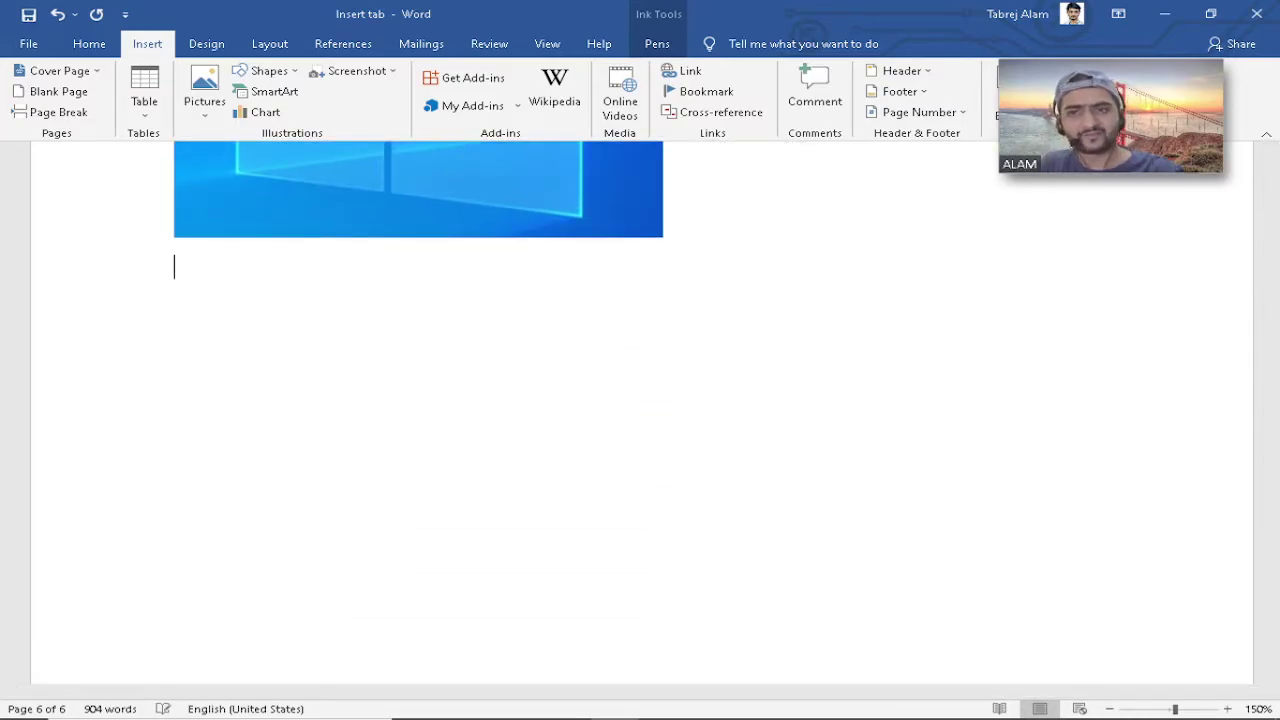
{"action": "left_click", "coordinate": [58, 118]}
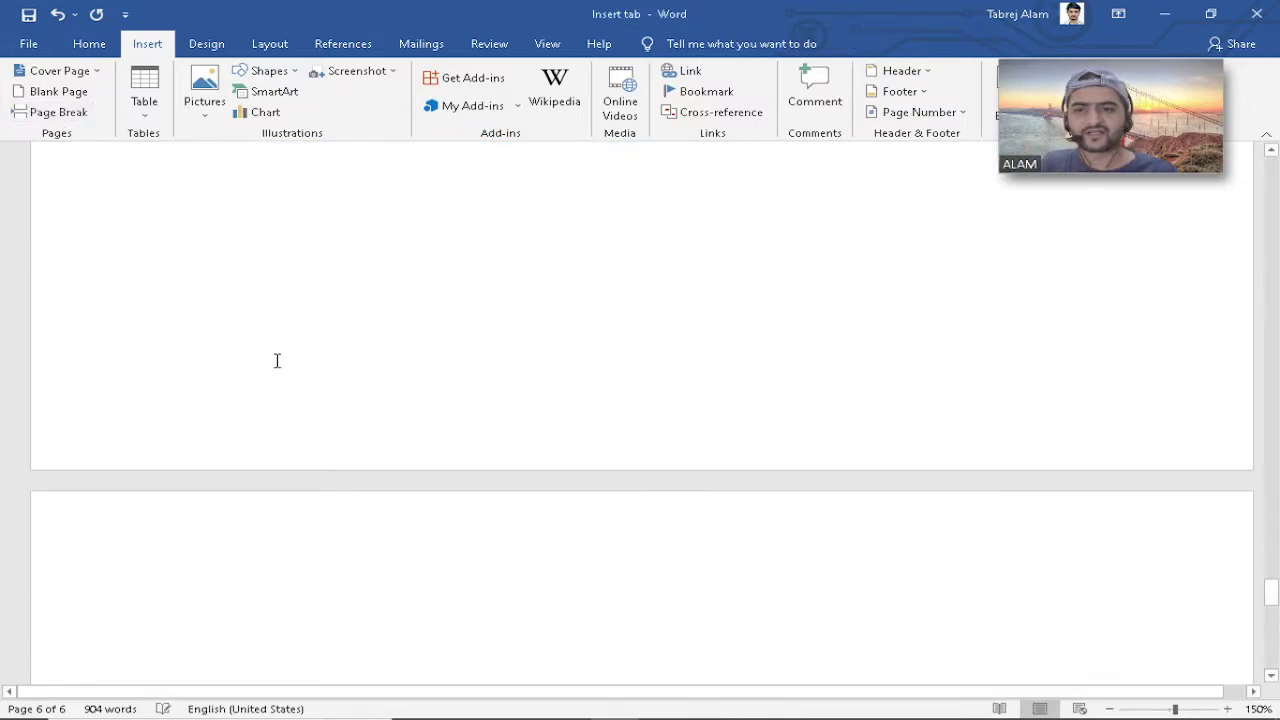
Place the text cursor on the new blank page and open the Office Add-ins store.
{"action": "scroll", "coordinate": [288, 357], "scroll_direction": "down", "scroll_amount": 1}
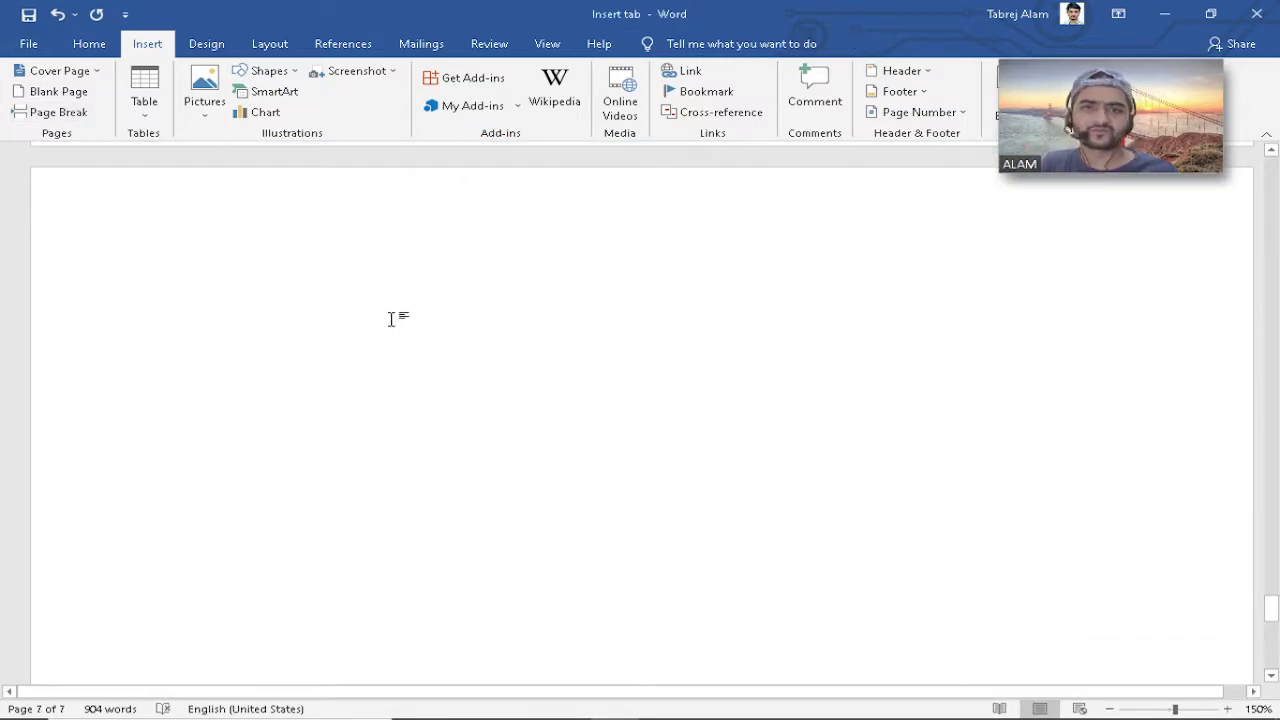
{"action": "scroll", "coordinate": [391, 317], "scroll_direction": "down", "scroll_amount": 2}
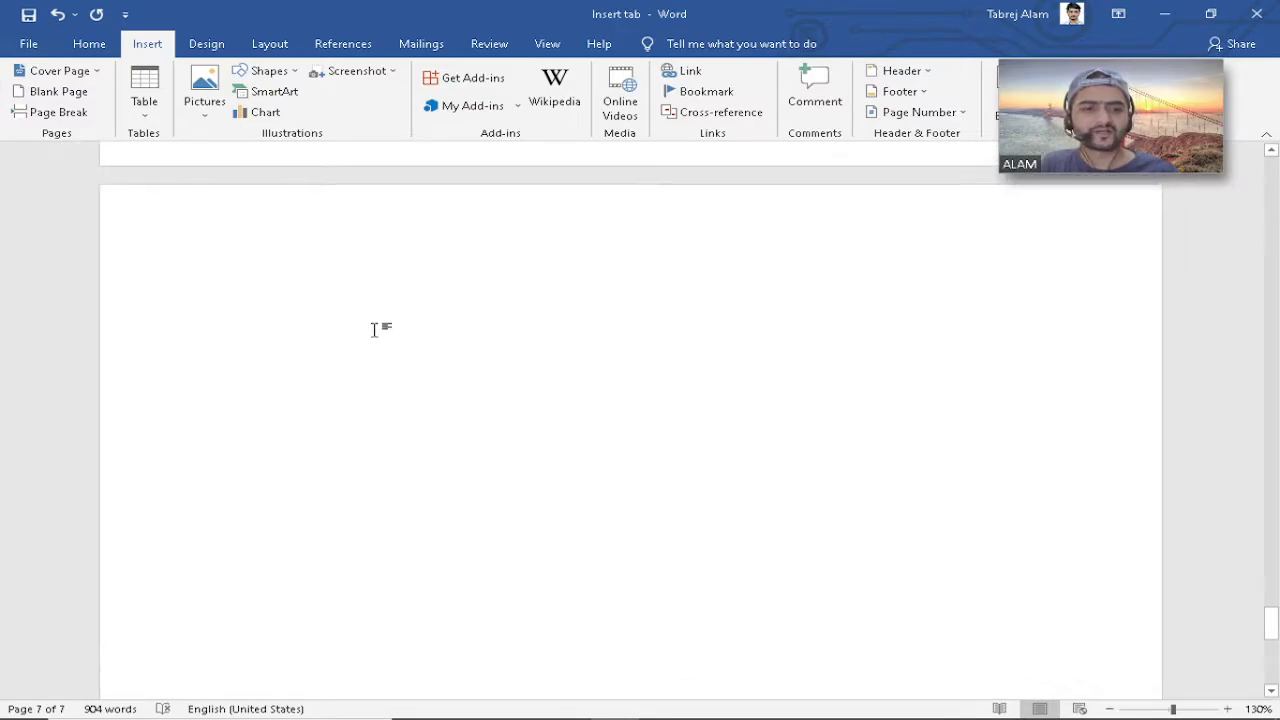
{"action": "scroll", "coordinate": [375, 330], "scroll_direction": "up", "scroll_amount": 2}
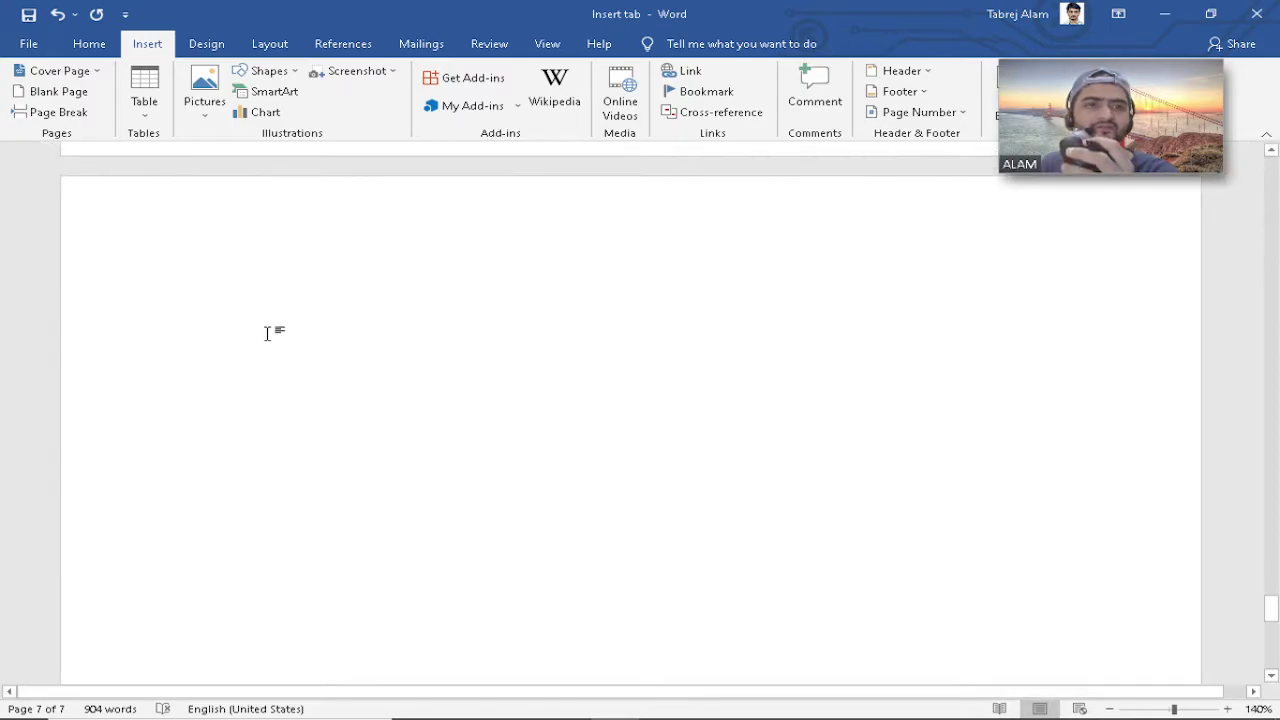
{"action": "scroll", "coordinate": [267, 333], "scroll_direction": "down", "scroll_amount": 1}
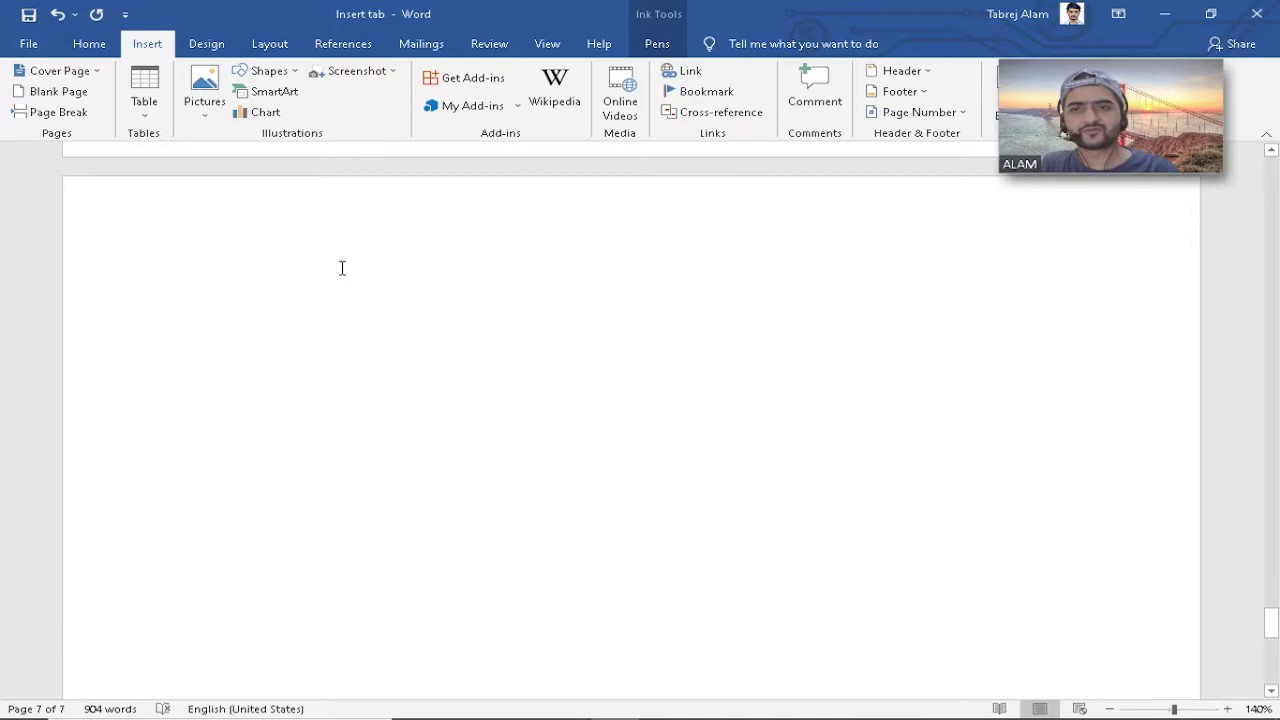
{"action": "left_click", "coordinate": [304, 289]}
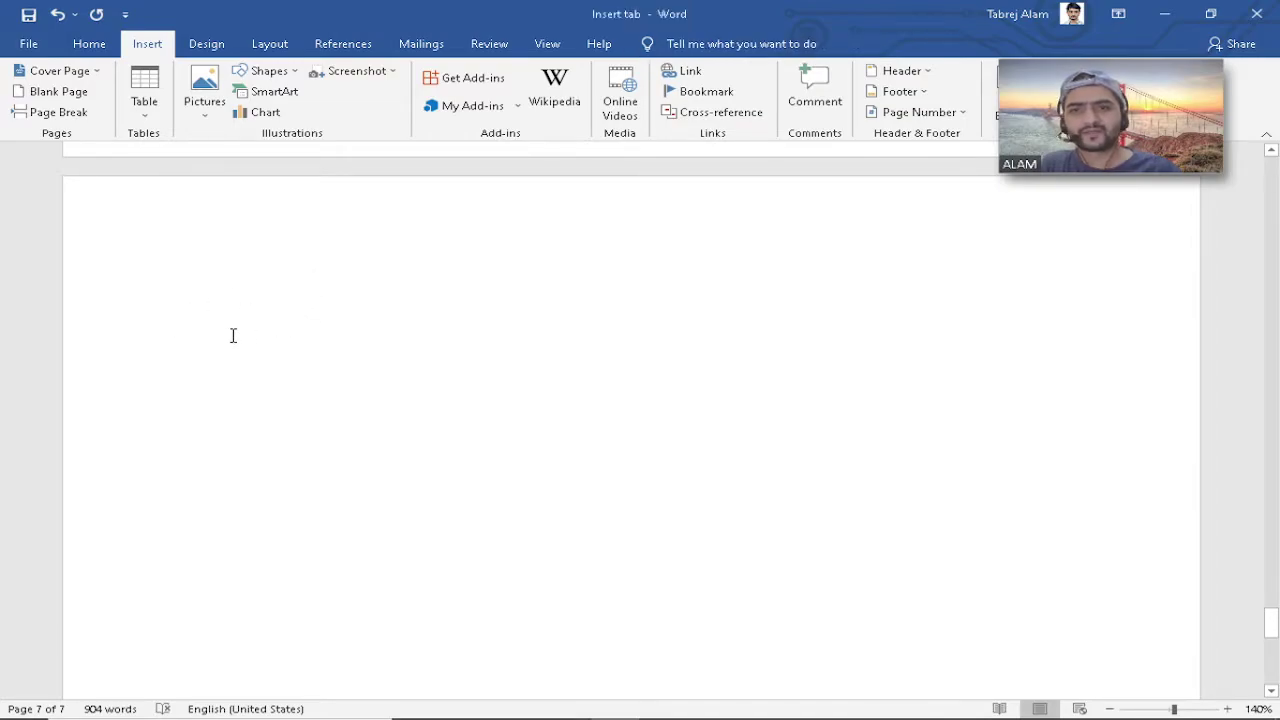
{"action": "left_click", "coordinate": [488, 87]}
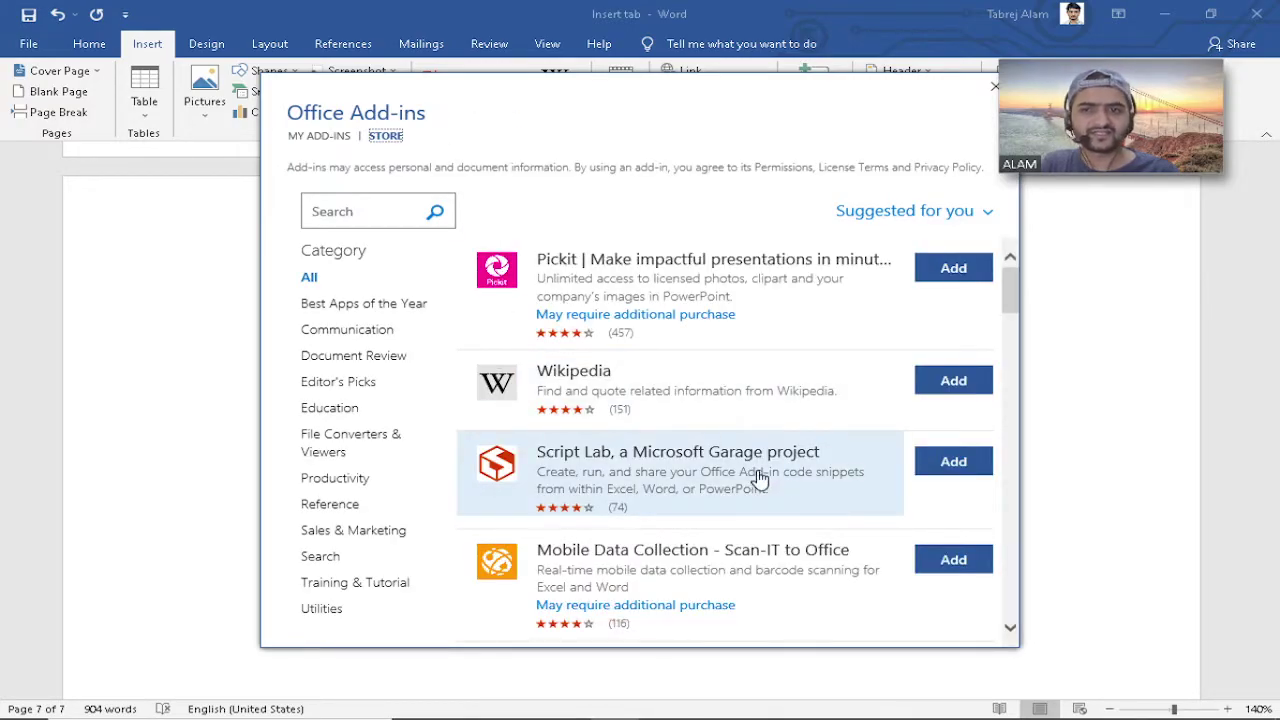
Browse the store's full add-in list and its Communication and Best Apps of the Year categories.
{"action": "scroll", "coordinate": [759, 479], "scroll_direction": "down", "scroll_amount": 9}
{"action": "scroll", "coordinate": [759, 479], "scroll_direction": "down", "scroll_amount": 3}
{"action": "scroll", "coordinate": [759, 479], "scroll_direction": "down", "scroll_amount": 3}
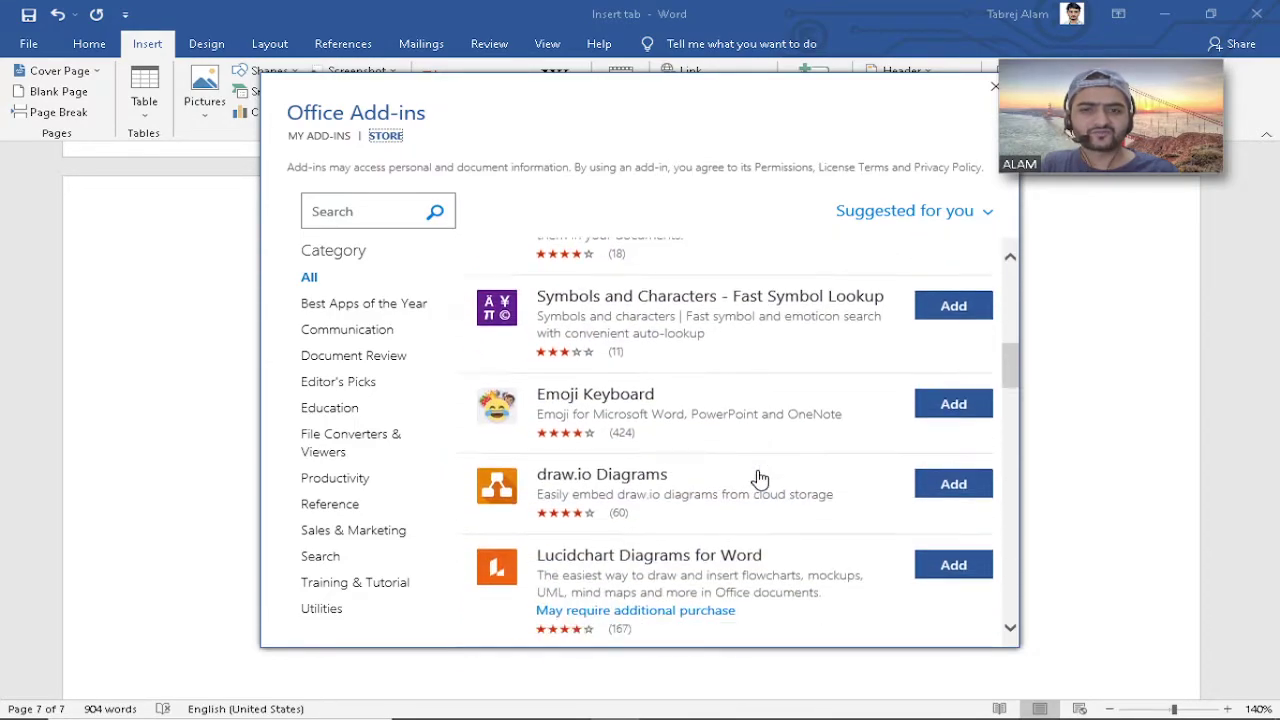
{"action": "scroll", "coordinate": [759, 479], "scroll_direction": "up", "scroll_amount": 2}
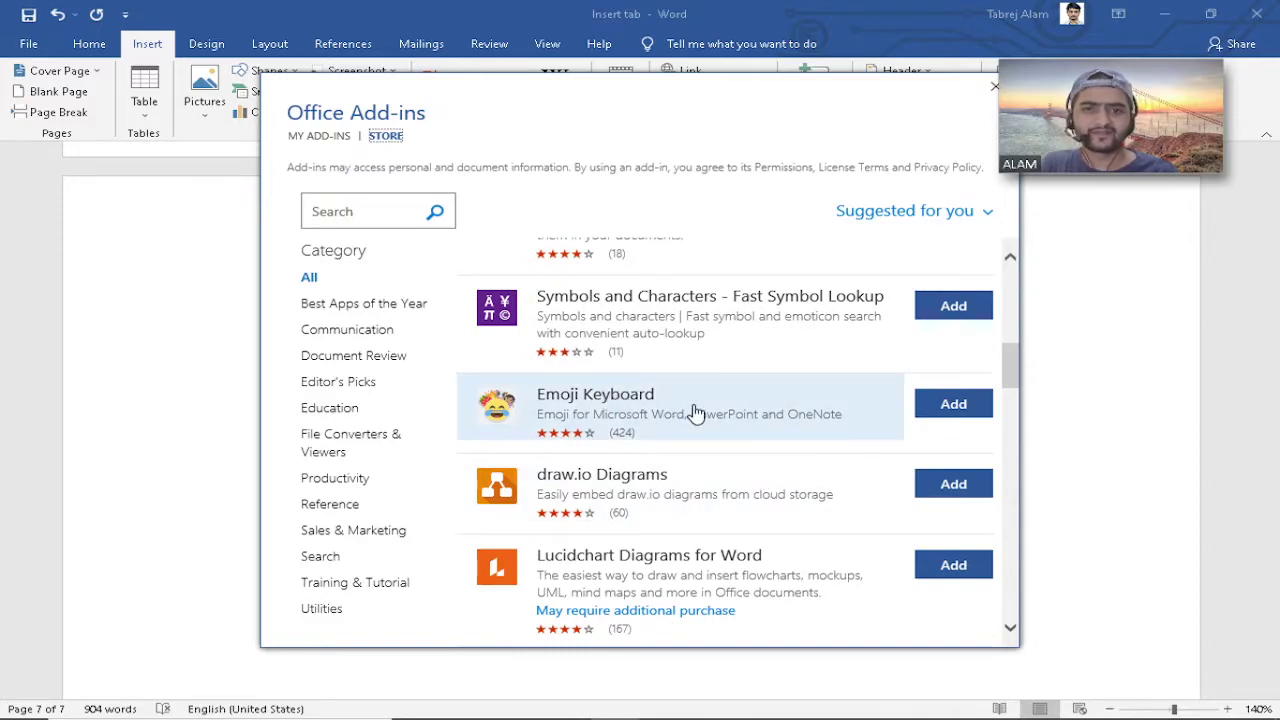
{"action": "scroll", "coordinate": [697, 413], "scroll_direction": "up", "scroll_amount": 10}
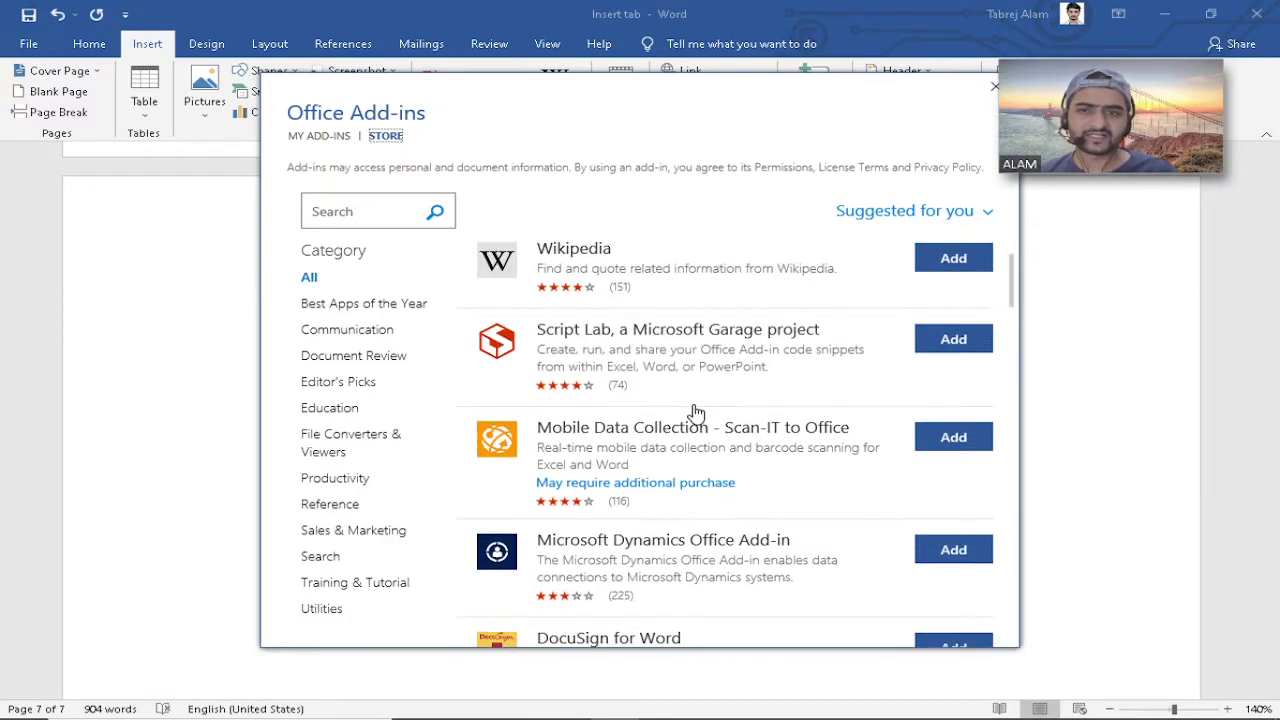
{"action": "left_click", "coordinate": [386, 336]}
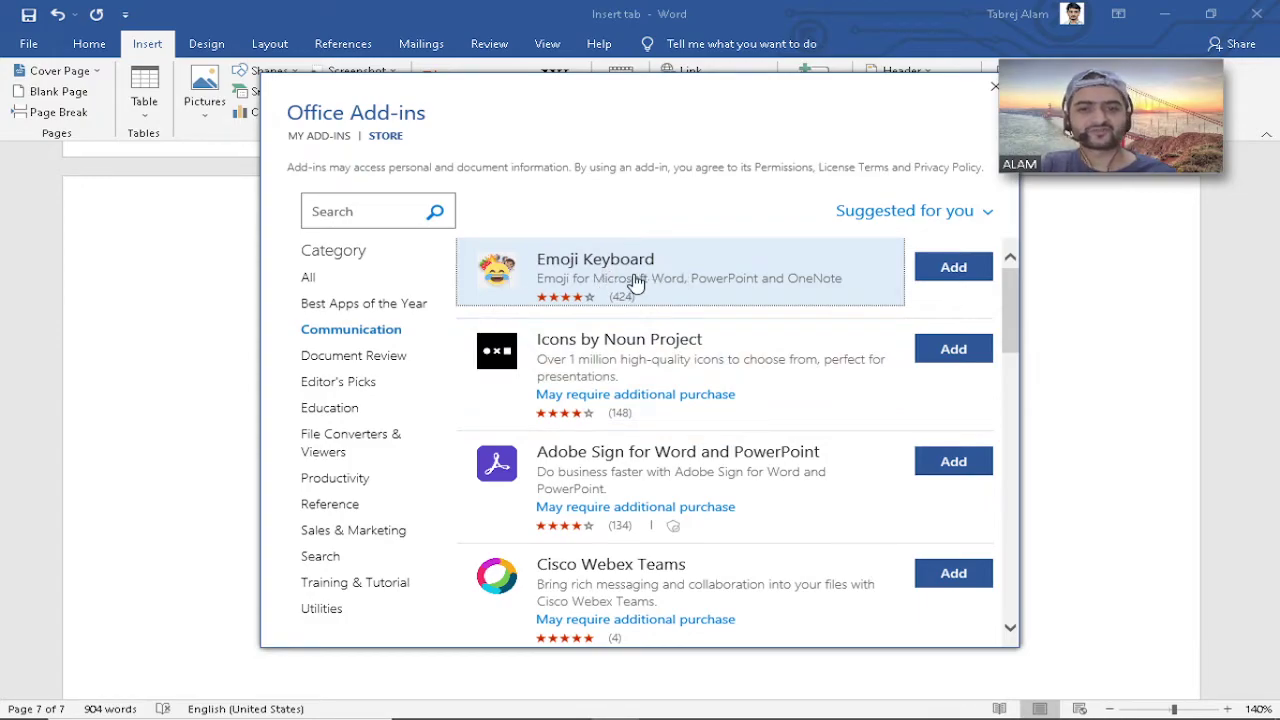
{"action": "left_click", "coordinate": [310, 277]}
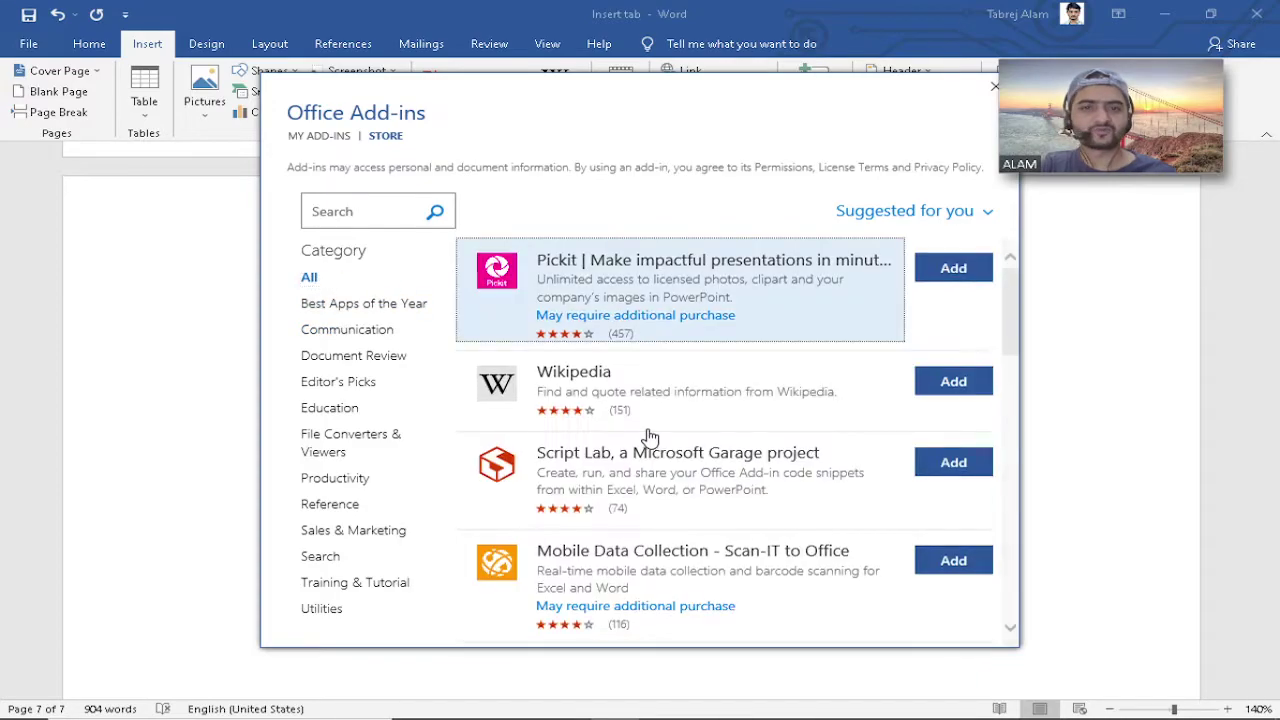
{"action": "left_click", "coordinate": [370, 308]}
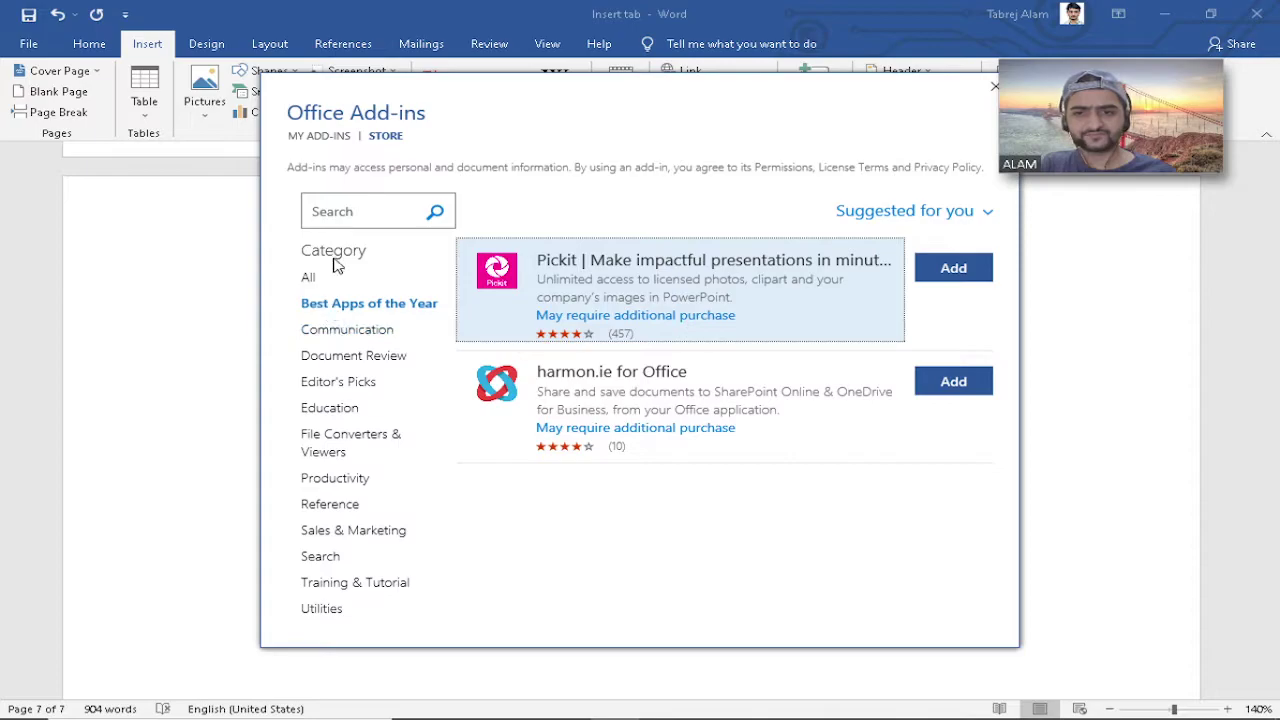
Add the Emoji Keyboard add-in from the store's Communication category and dismiss its introductory tip.
{"action": "left_click", "coordinate": [339, 335]}
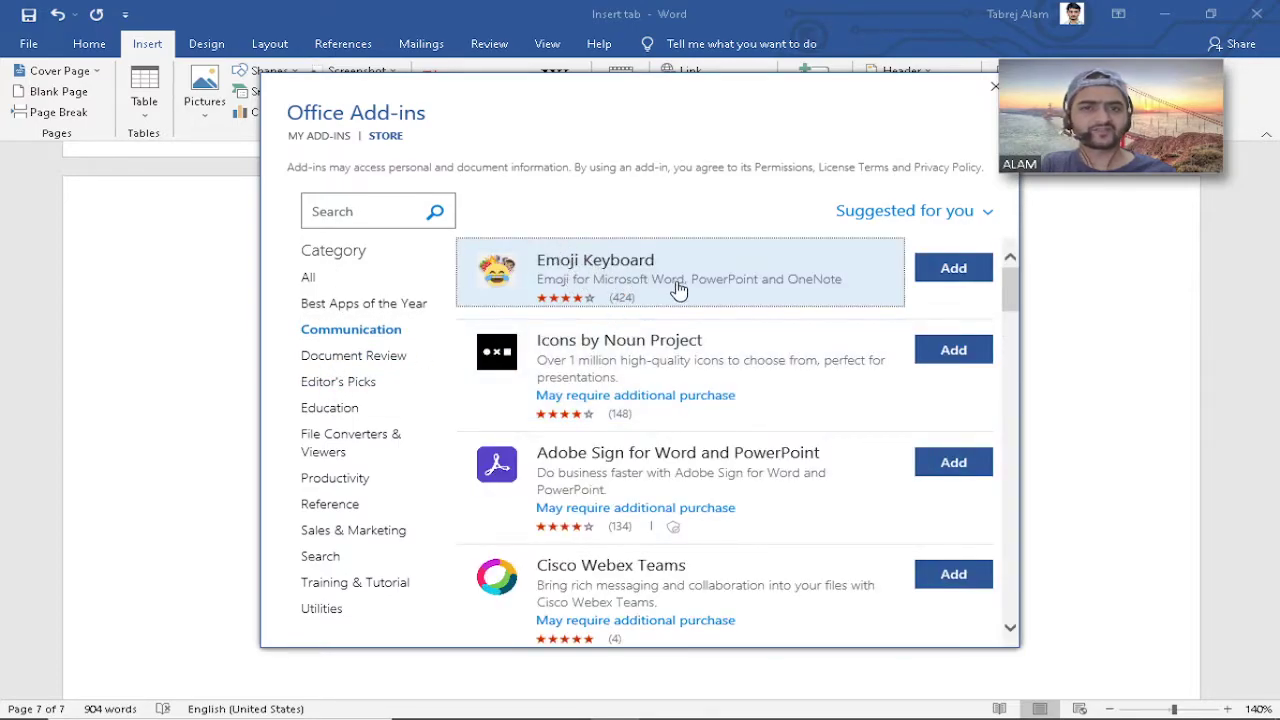
{"action": "left_click", "coordinate": [940, 270]}
{"action": "left_click", "coordinate": [822, 400]}
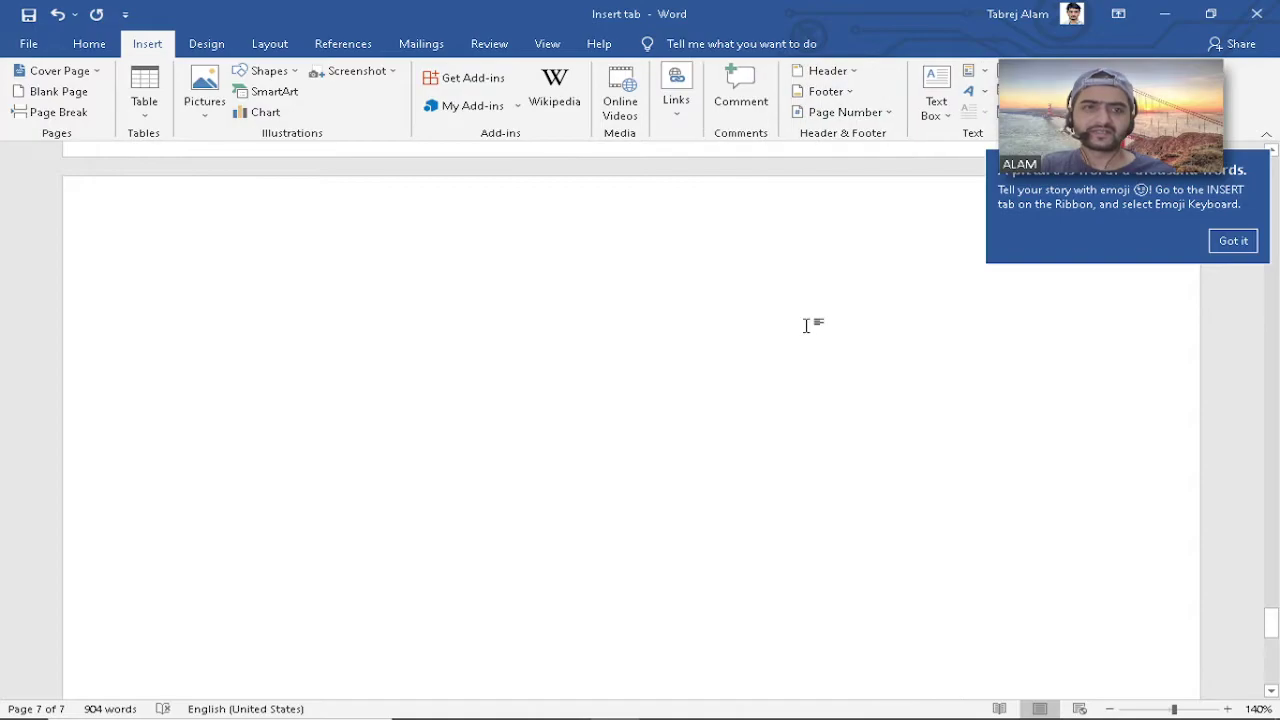
{"action": "left_click_drag", "start_coordinate": [1086, 102], "coordinate": [1030, 208]}
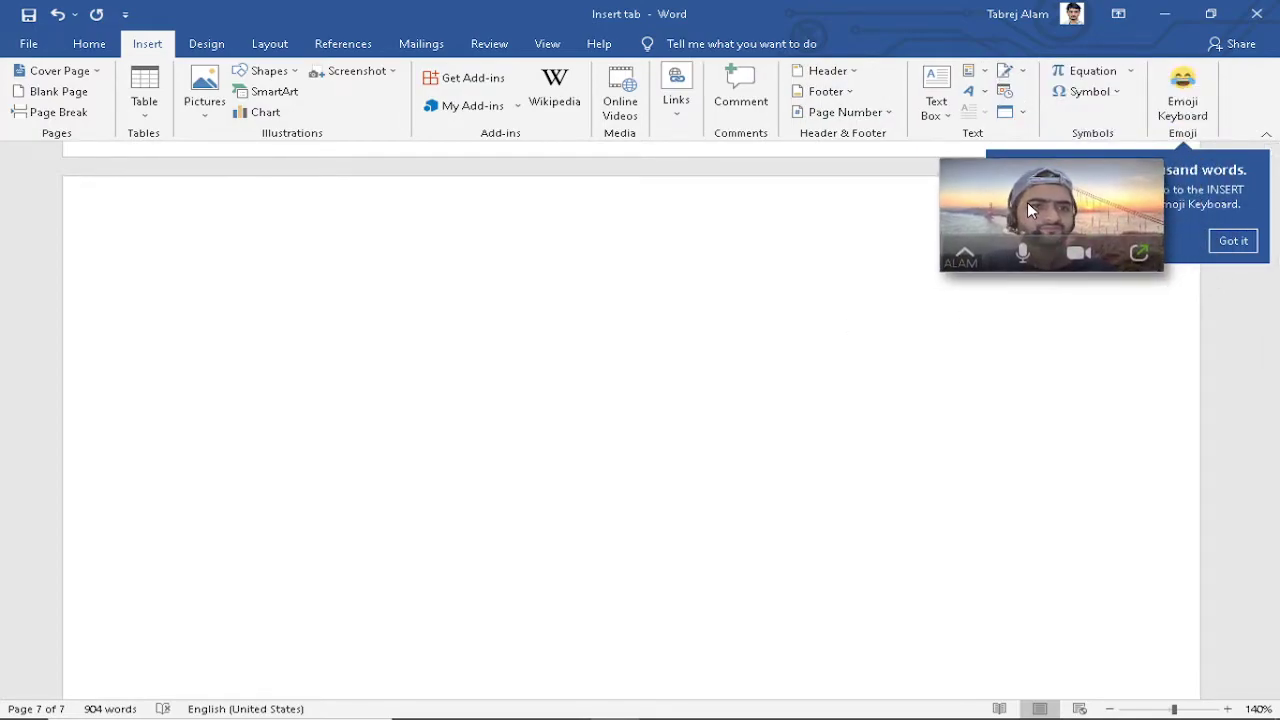
{"action": "left_click", "coordinate": [1233, 241]}
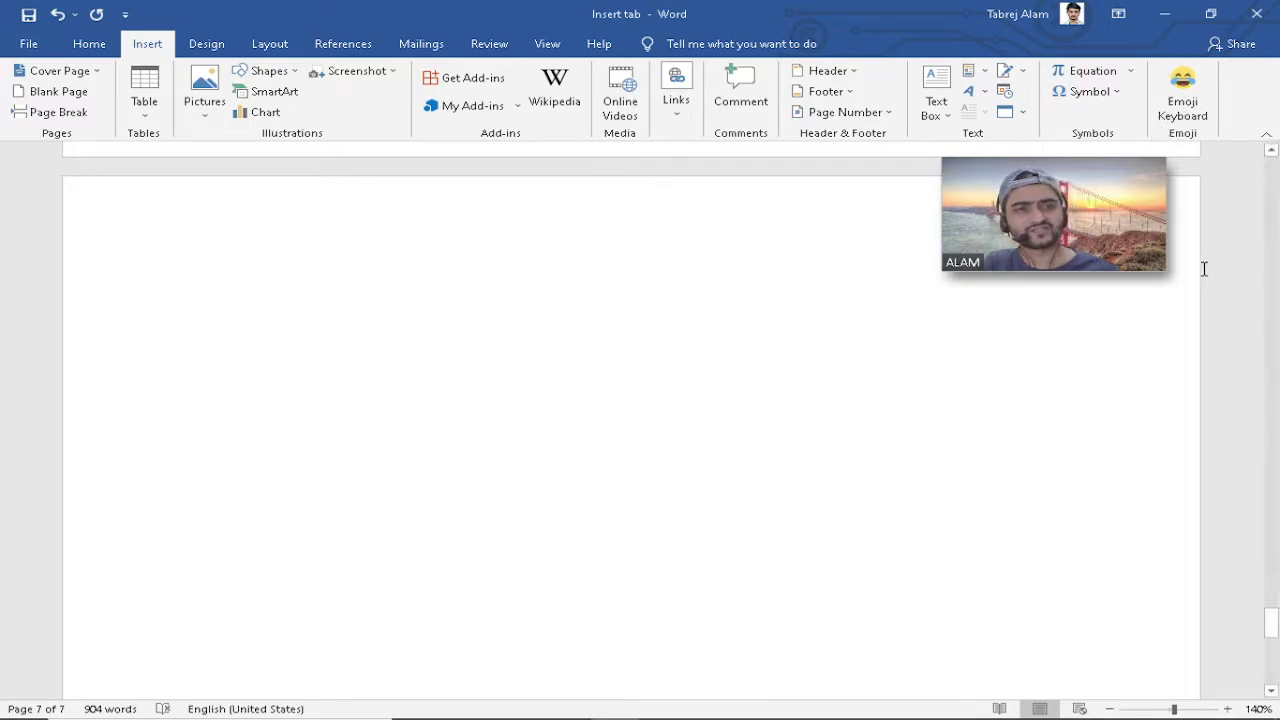
Open the Emoji Keyboard and insert the tears-of-joy face emoji at size L (128px) on the blank page.
{"action": "left_click", "coordinate": [1194, 102]}
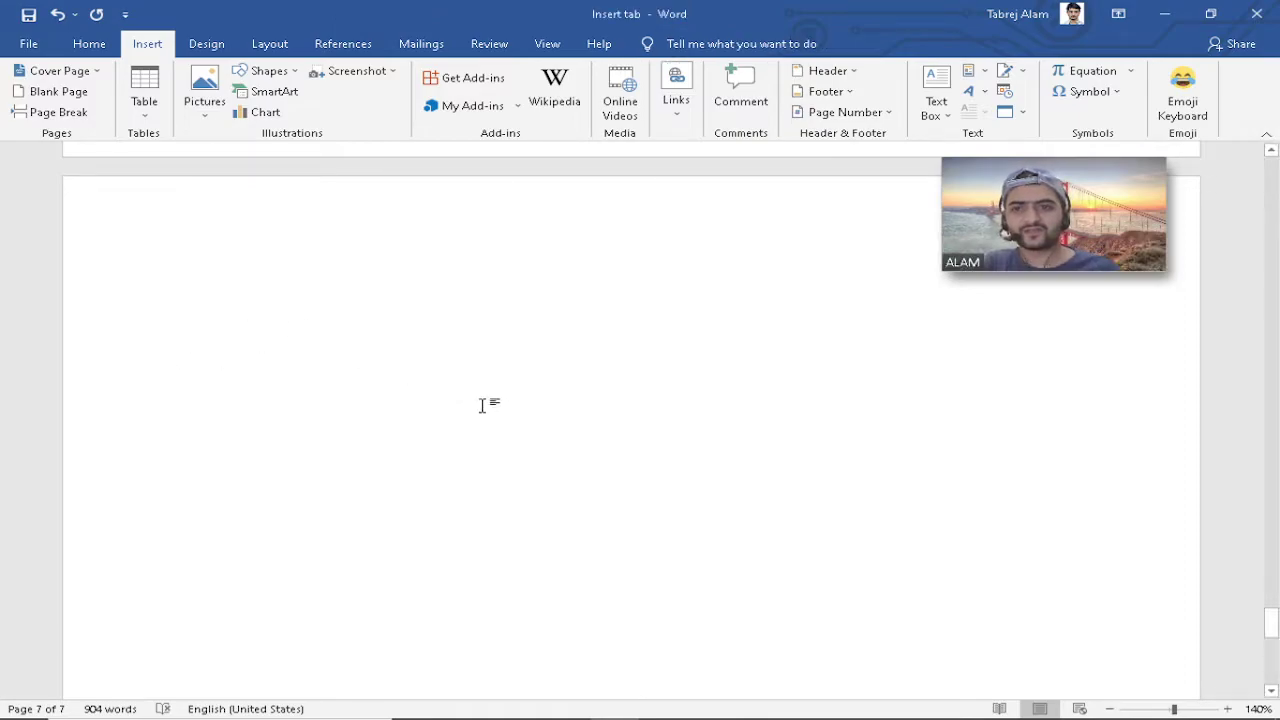
{"action": "left_click", "coordinate": [1201, 105]}
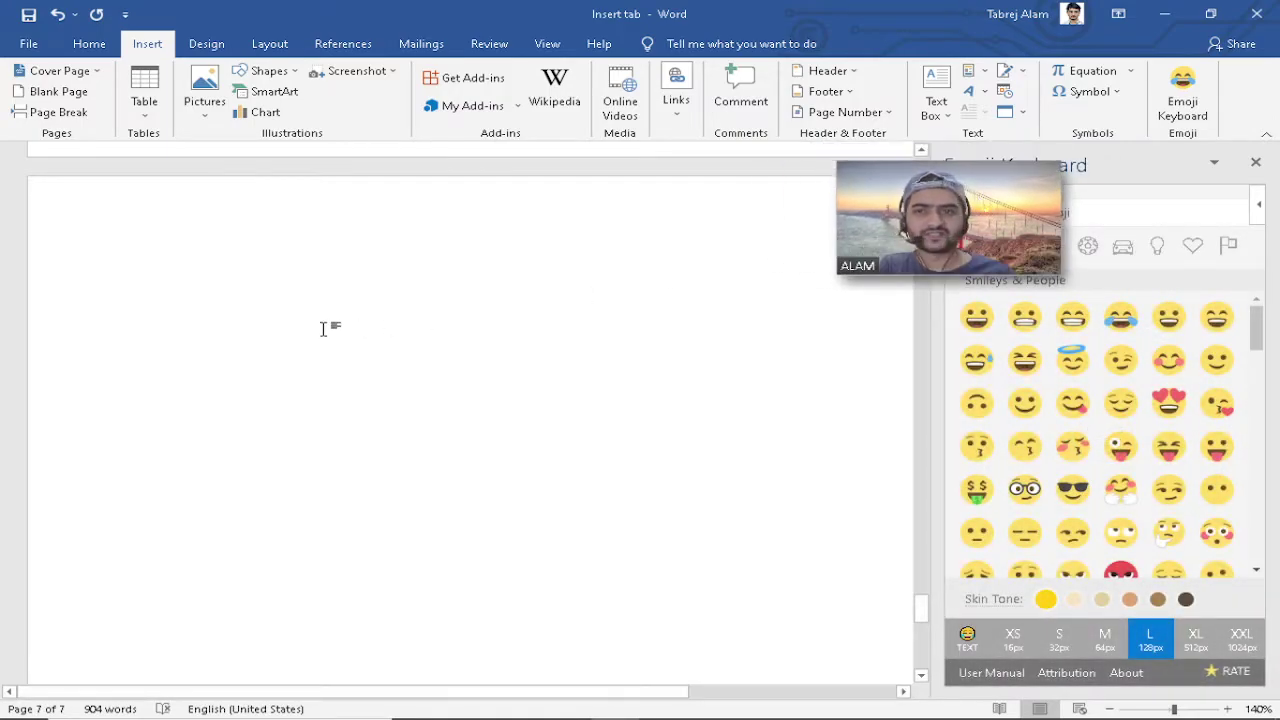
{"action": "left_click", "coordinate": [1126, 320]}
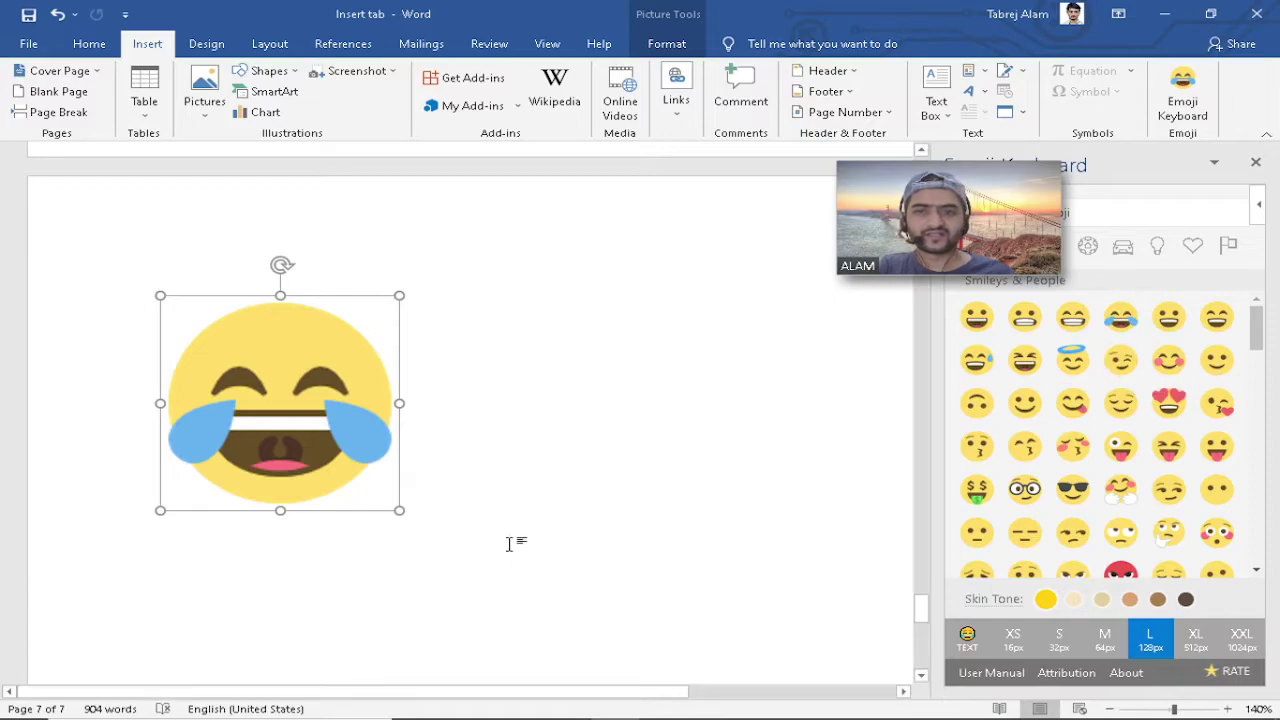
Insert the red angry face emoji on the same line after the tears-of-joy emoji.
{"action": "left_click", "coordinate": [495, 505]}
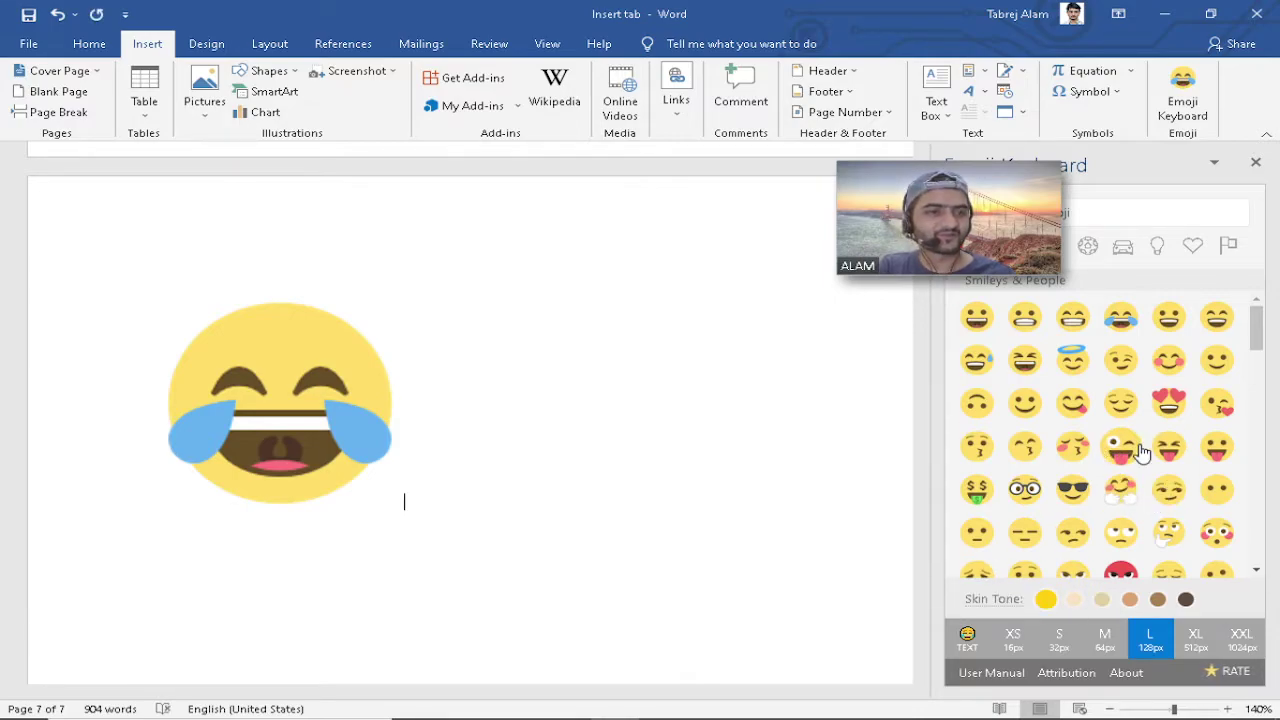
{"action": "scroll", "coordinate": [1115, 500], "scroll_direction": "down", "scroll_amount": 1}
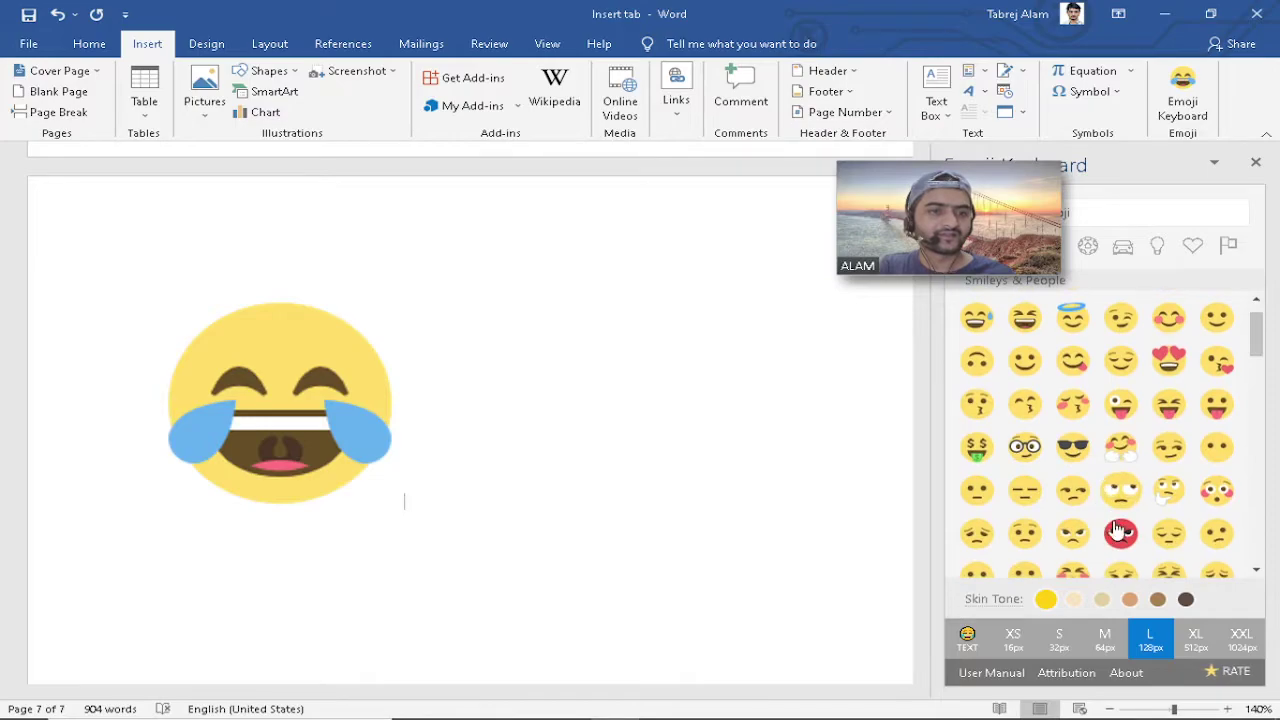
{"action": "left_click", "coordinate": [1120, 535]}
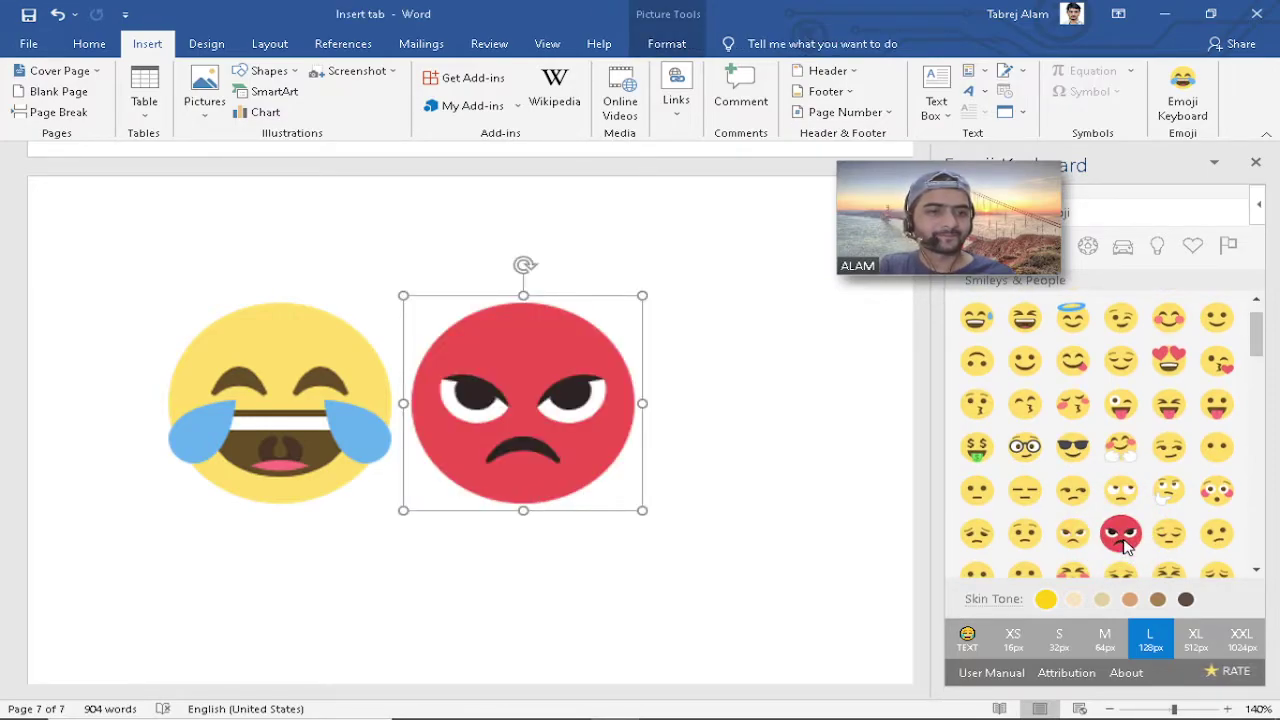
{"action": "left_click", "coordinate": [1043, 465]}
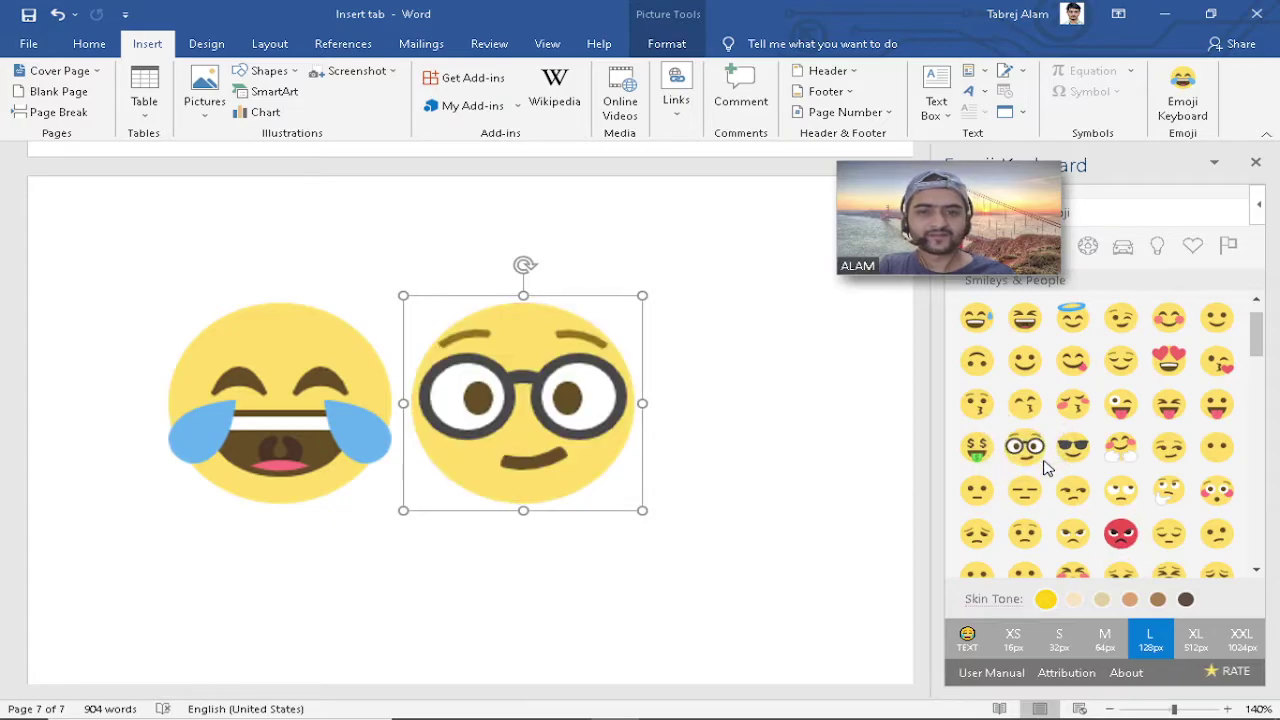
{"action": "left_click", "coordinate": [1118, 535]}
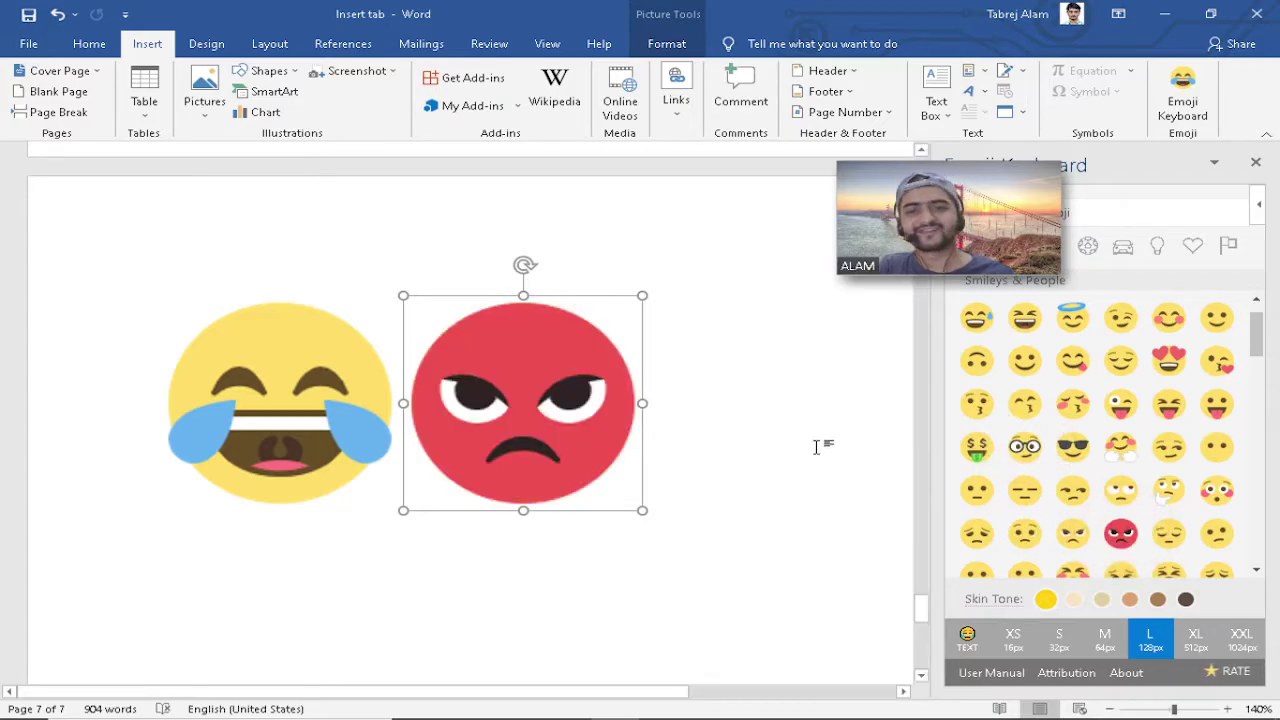
Insert the motorcyclist emoji from the Travel & Places category after the red angry face.
{"action": "left_click", "coordinate": [868, 502]}
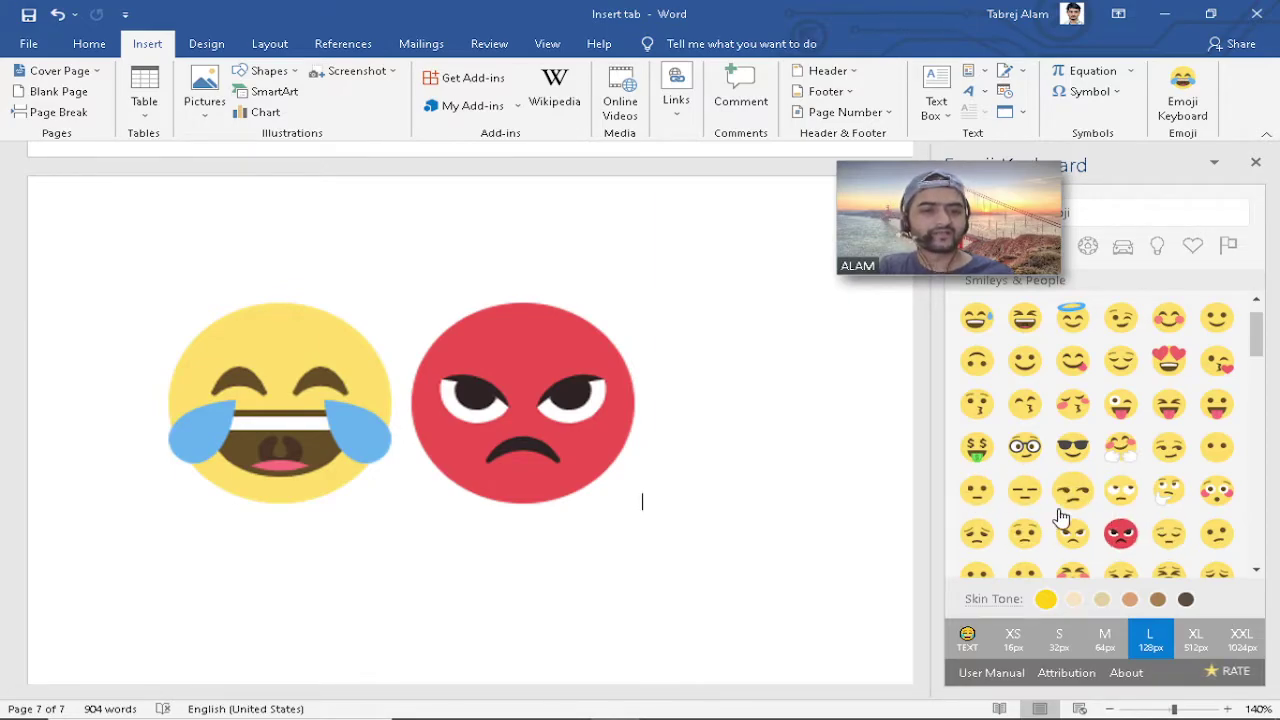
{"action": "mouse_move", "coordinate": [951, 189]}
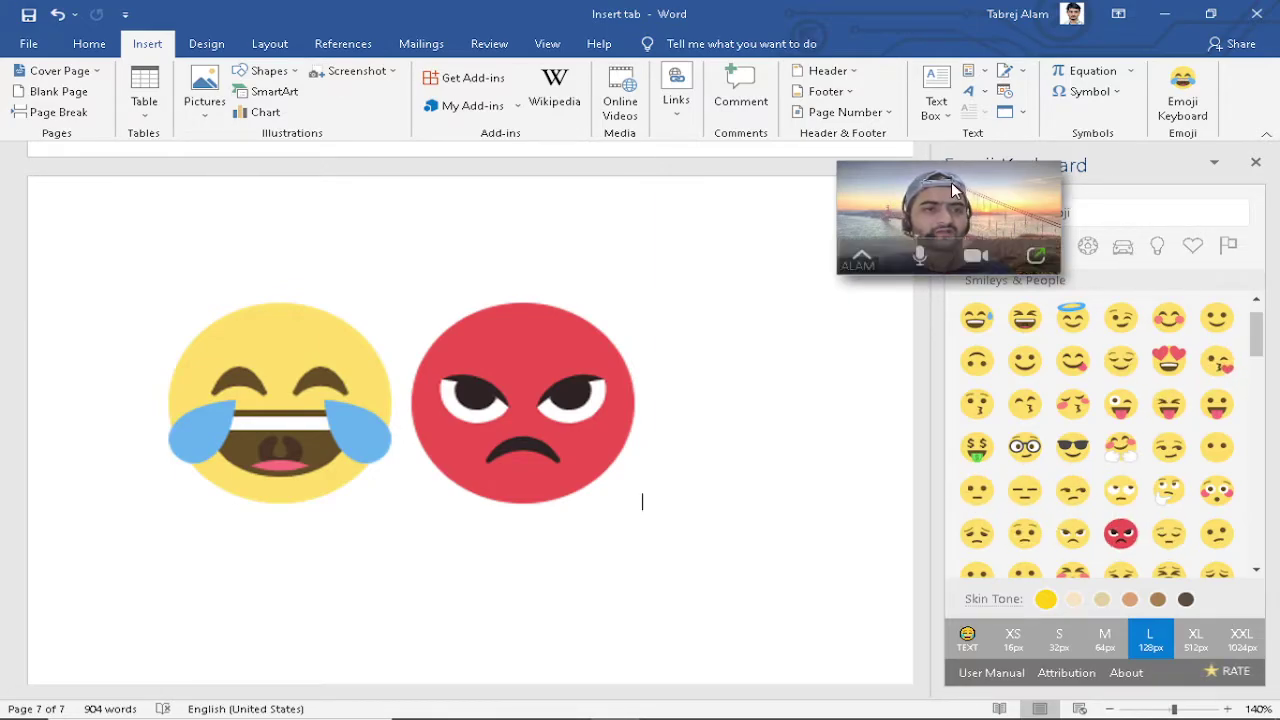
{"action": "left_click_drag", "start_coordinate": [988, 179], "coordinate": [805, 189]}
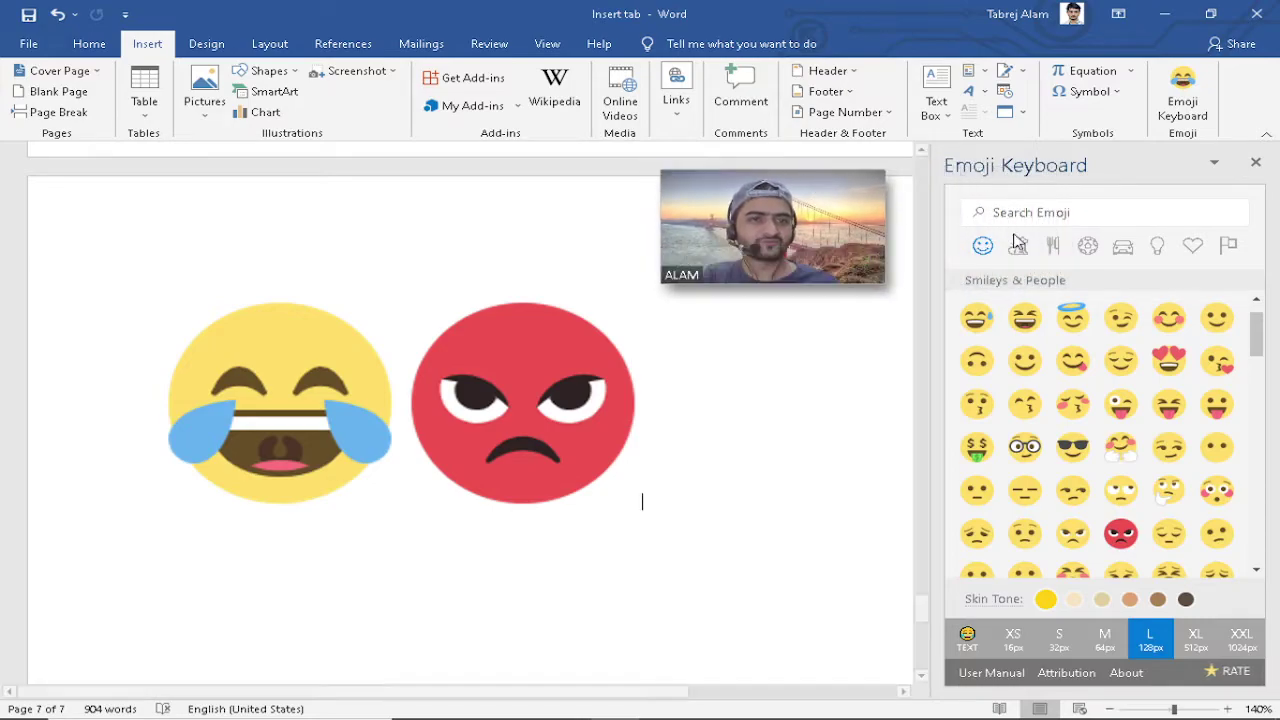
{"action": "left_click", "coordinate": [1118, 250]}
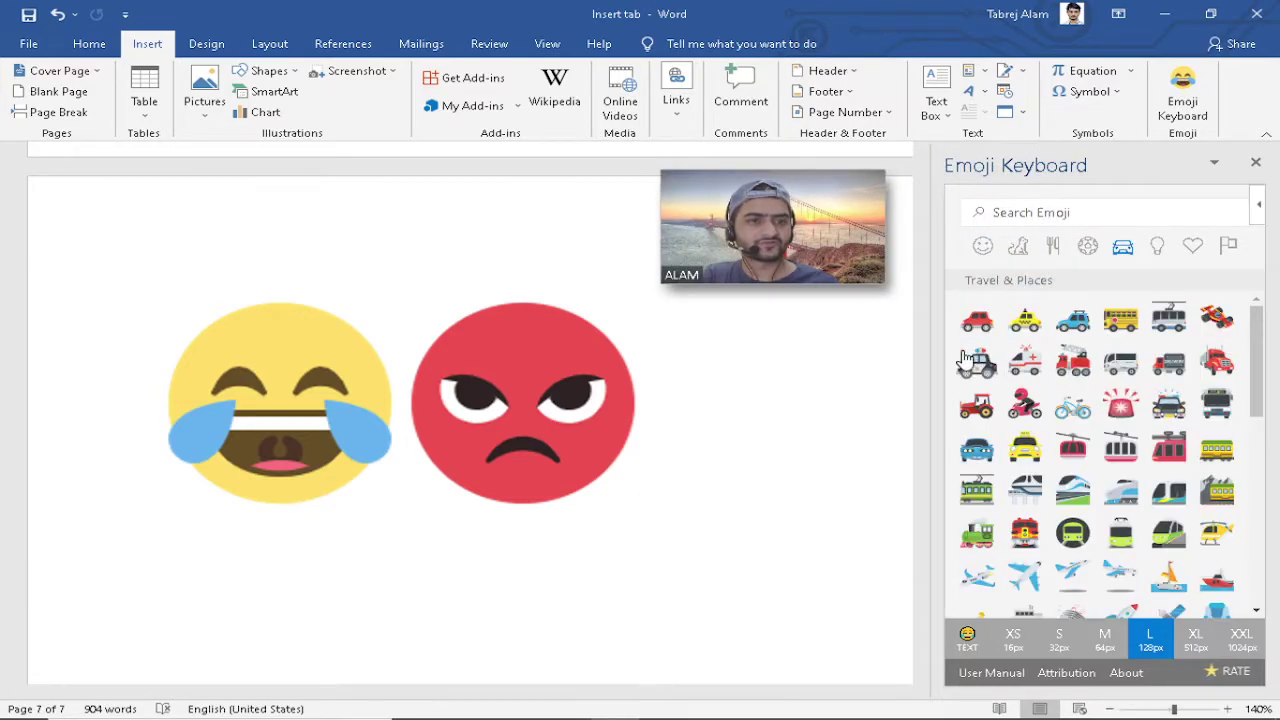
{"action": "left_click", "coordinate": [1168, 320]}
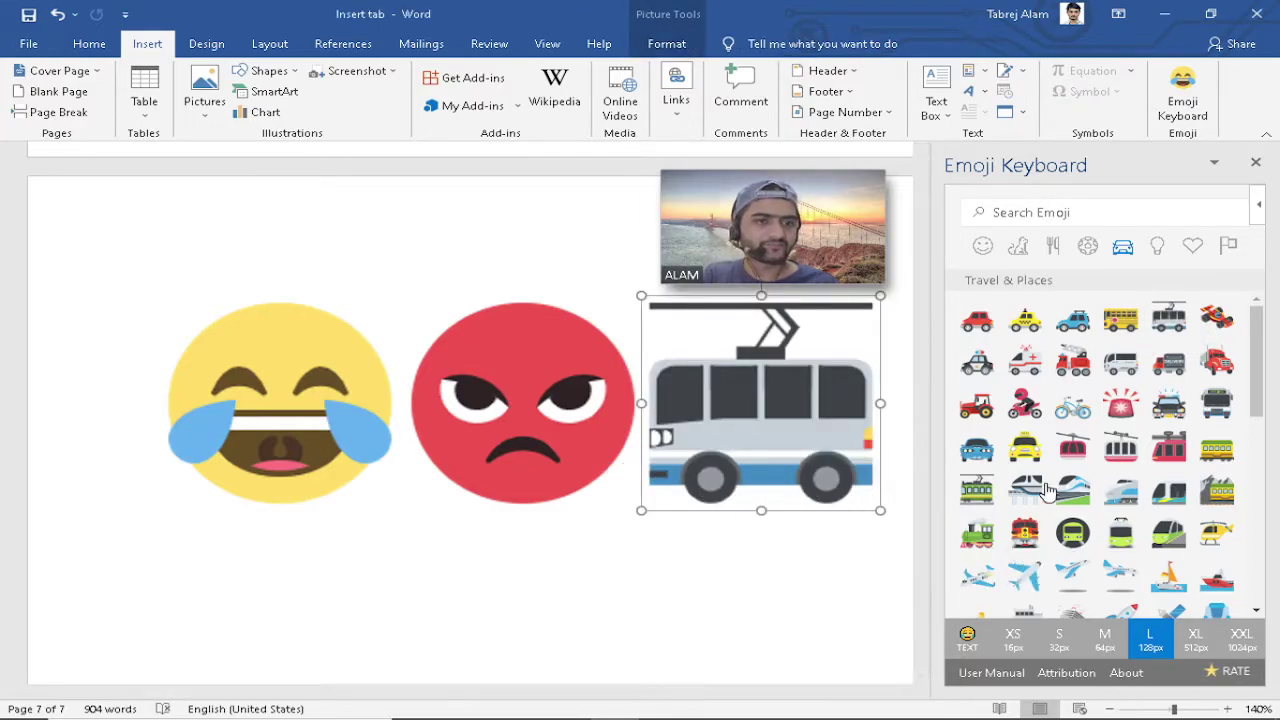
{"action": "left_click", "coordinate": [1024, 405]}
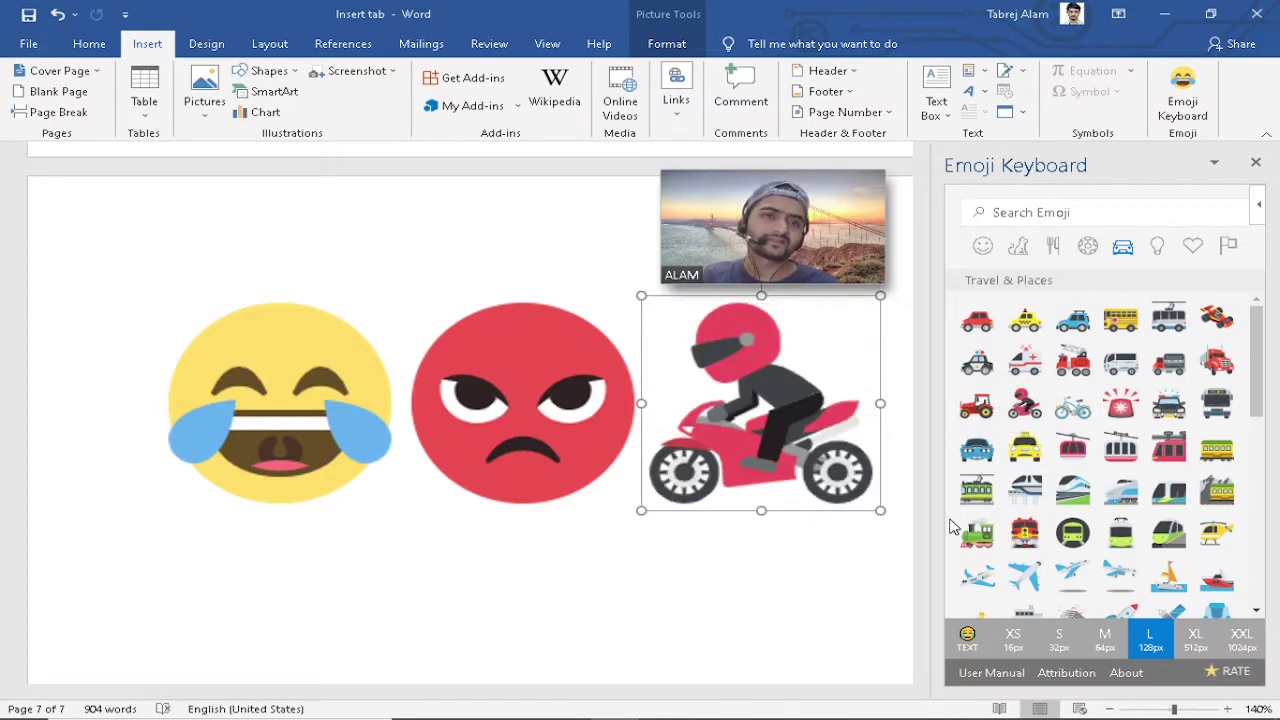
Browse Food & Drink and the other emoji categories, close the Emoji Keyboard and deselect the motorcyclist picture.
{"action": "left_click", "coordinate": [1088, 247]}
{"action": "left_click", "coordinate": [1052, 247]}
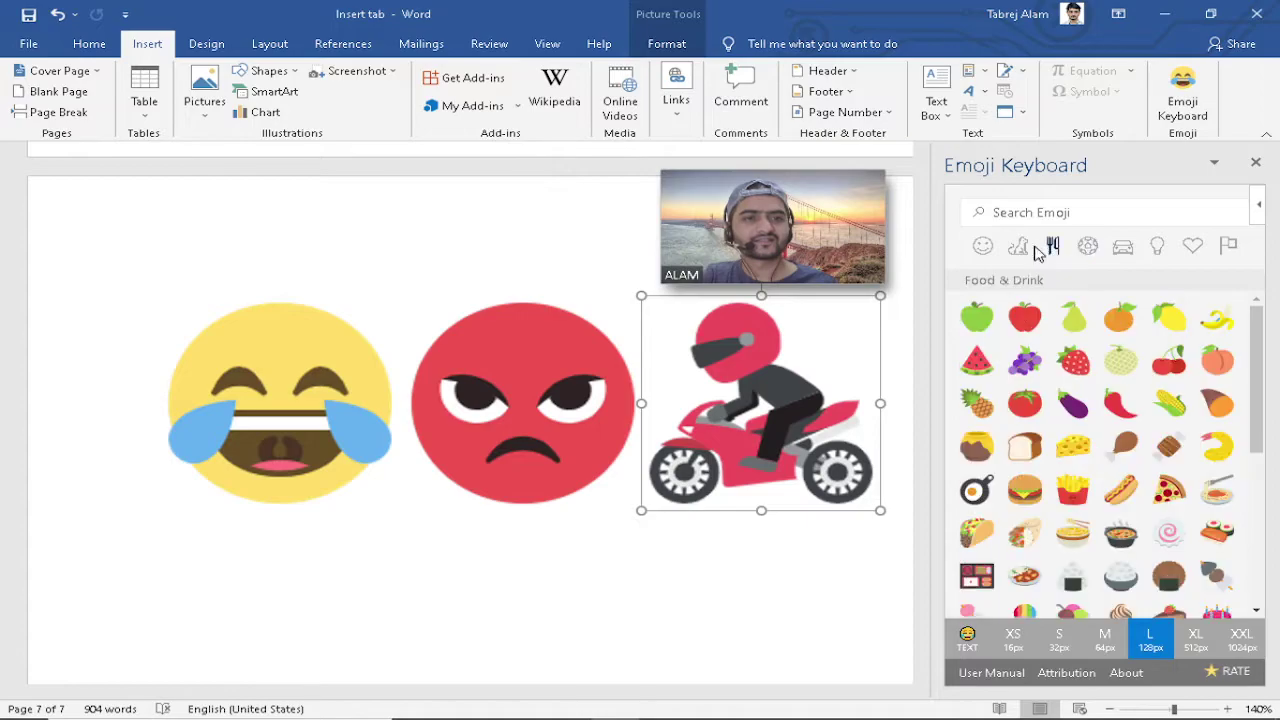
{"action": "left_click", "coordinate": [1017, 248]}
{"action": "left_click", "coordinate": [995, 250]}
{"action": "left_click", "coordinate": [1256, 163]}
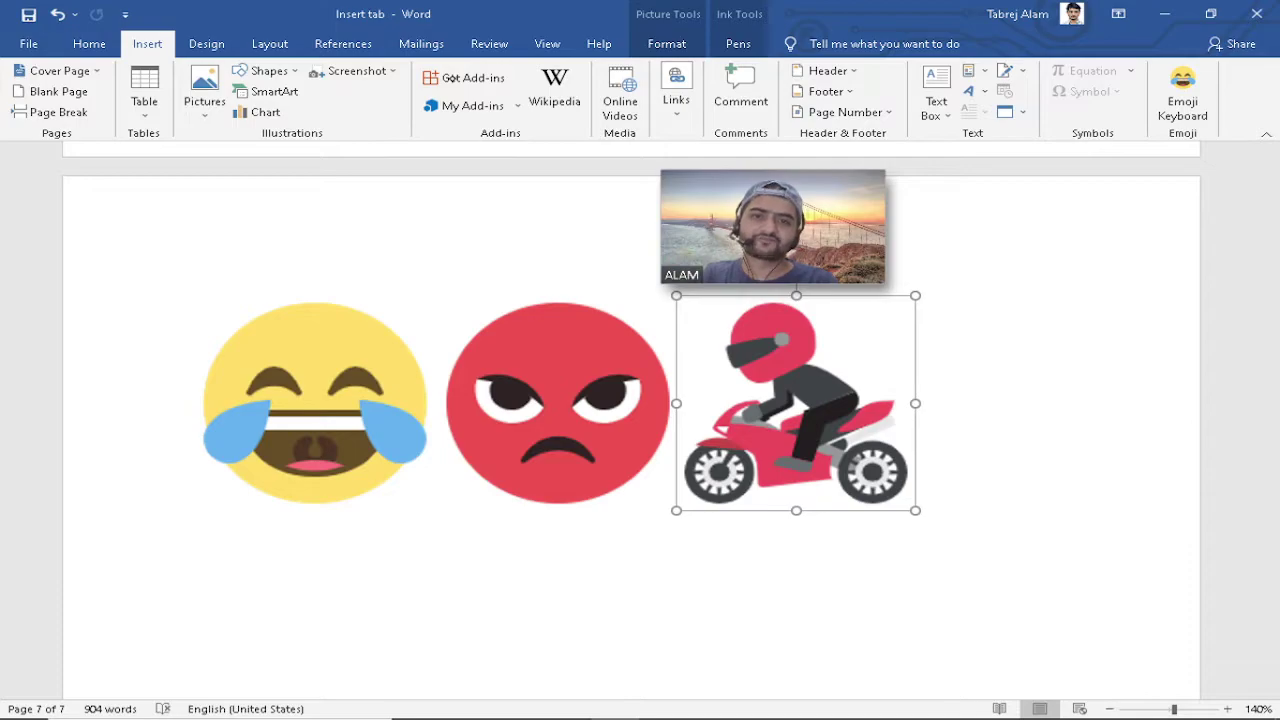
{"action": "left_click_drag", "start_coordinate": [814, 206], "coordinate": [1134, 197]}
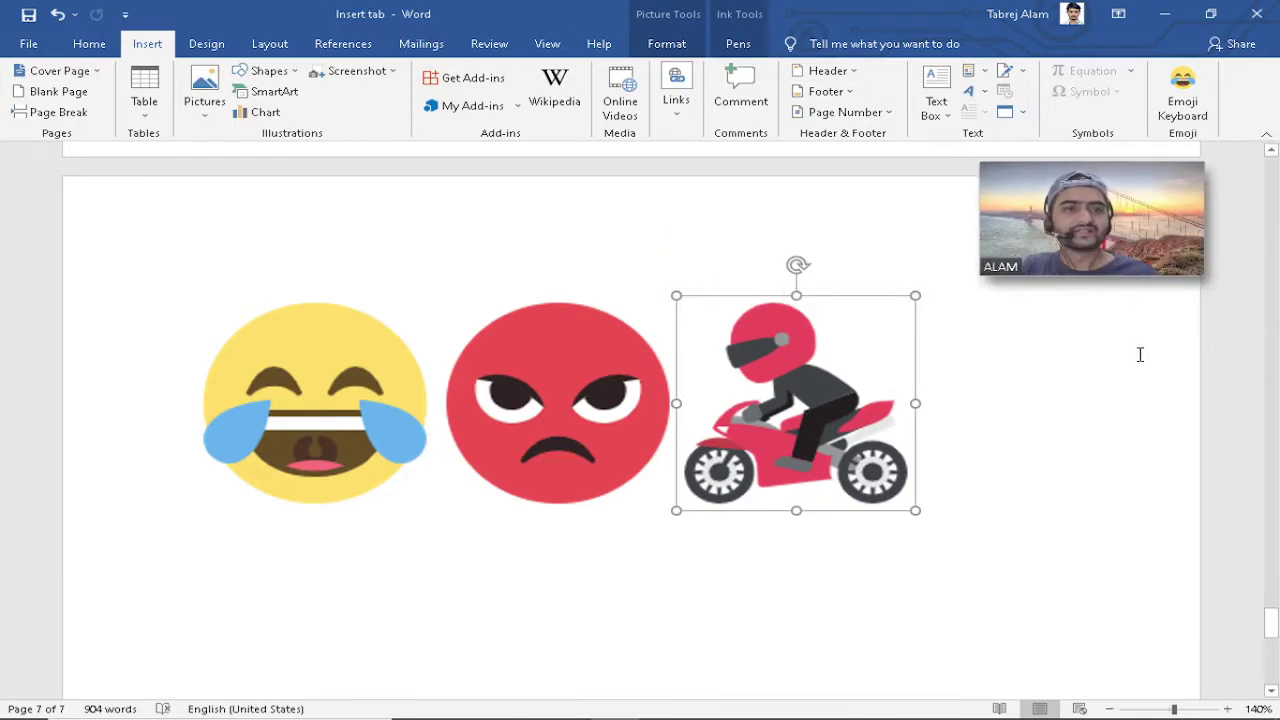
{"action": "mouse_move", "coordinate": [863, 378]}
{"action": "left_click", "coordinate": [1002, 434]}
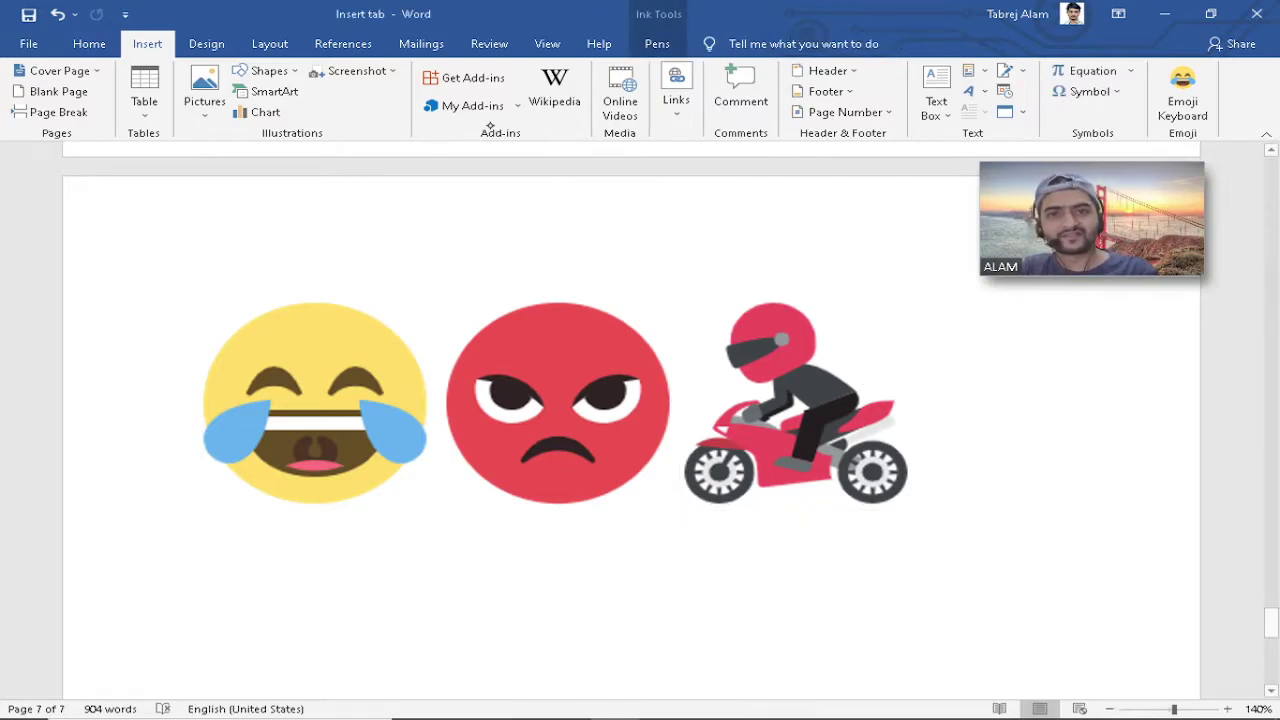
Open the full list of installed Office add-ins and dismiss the Windows Settings notifications.
{"action": "left_click", "coordinate": [519, 104]}
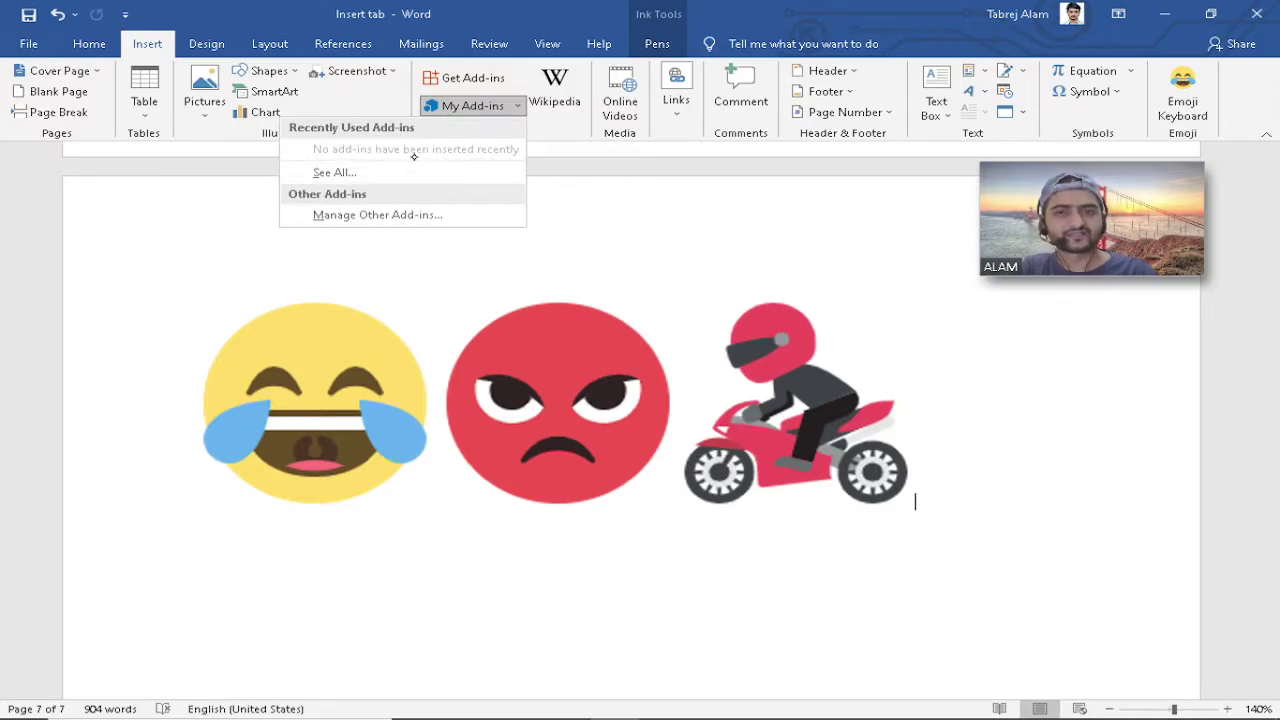
{"action": "left_click", "coordinate": [334, 173]}
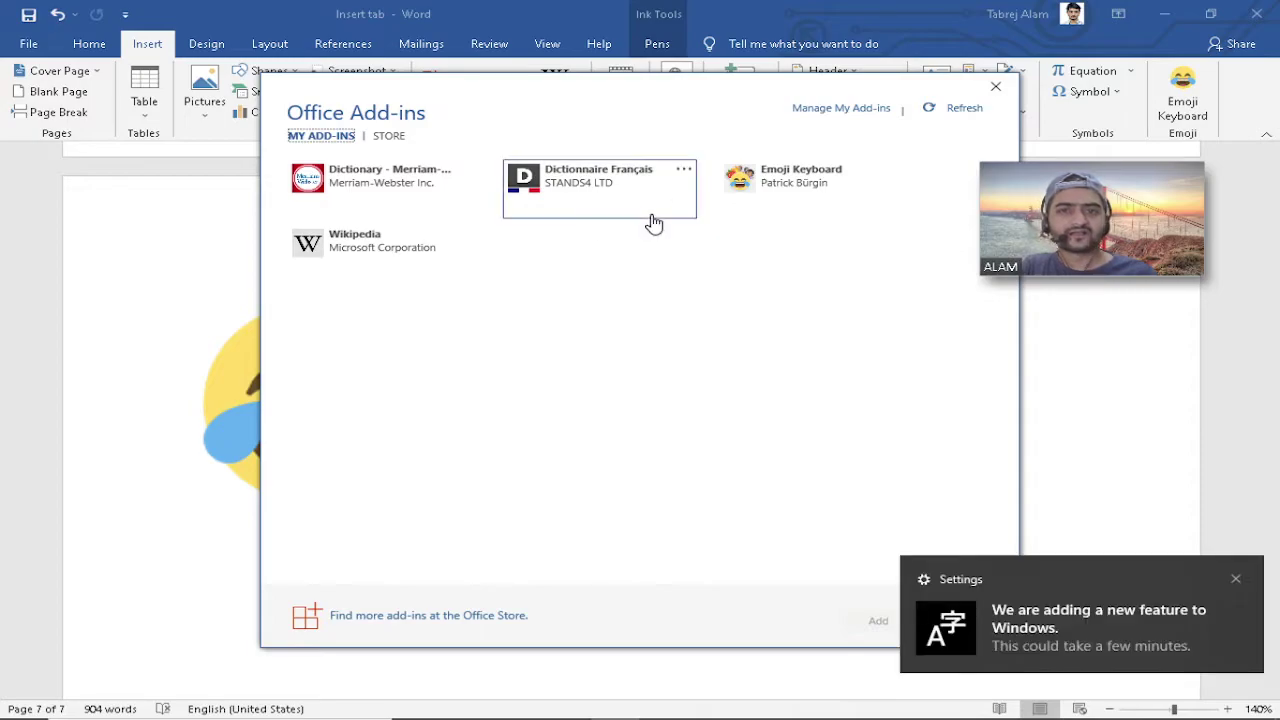
{"action": "left_click", "coordinate": [1237, 580]}
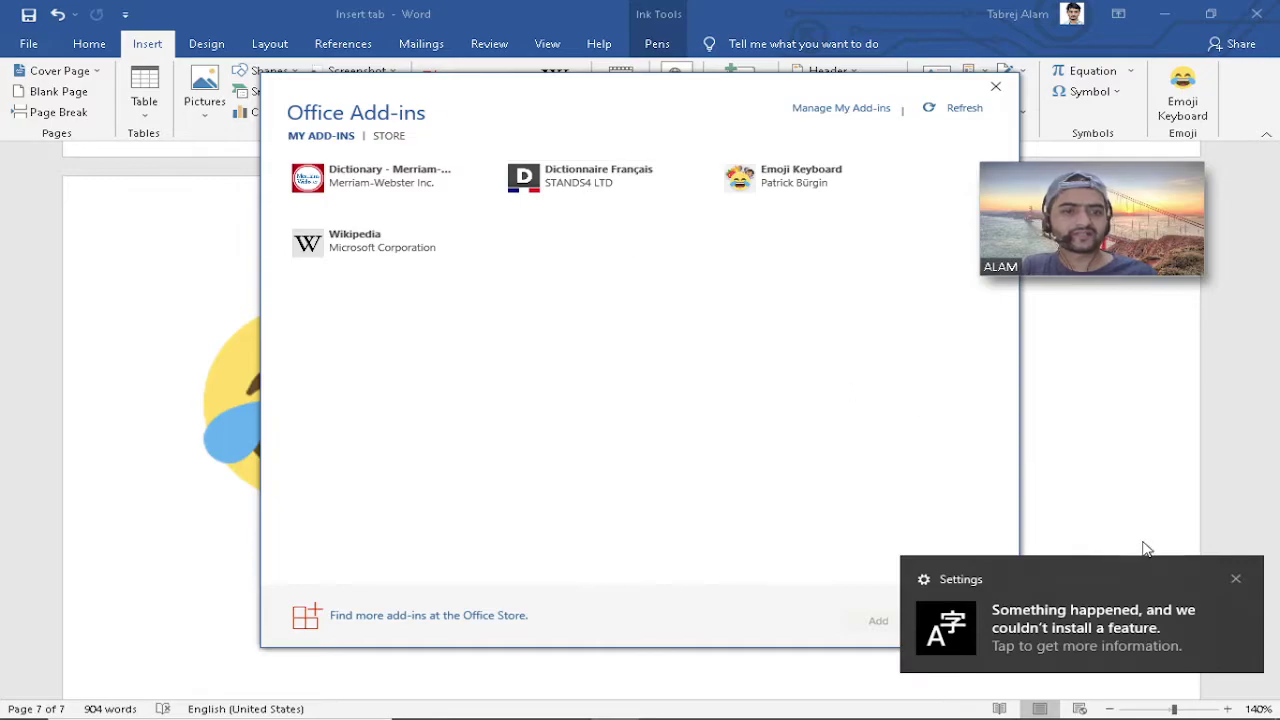
{"action": "left_click", "coordinate": [1237, 580]}
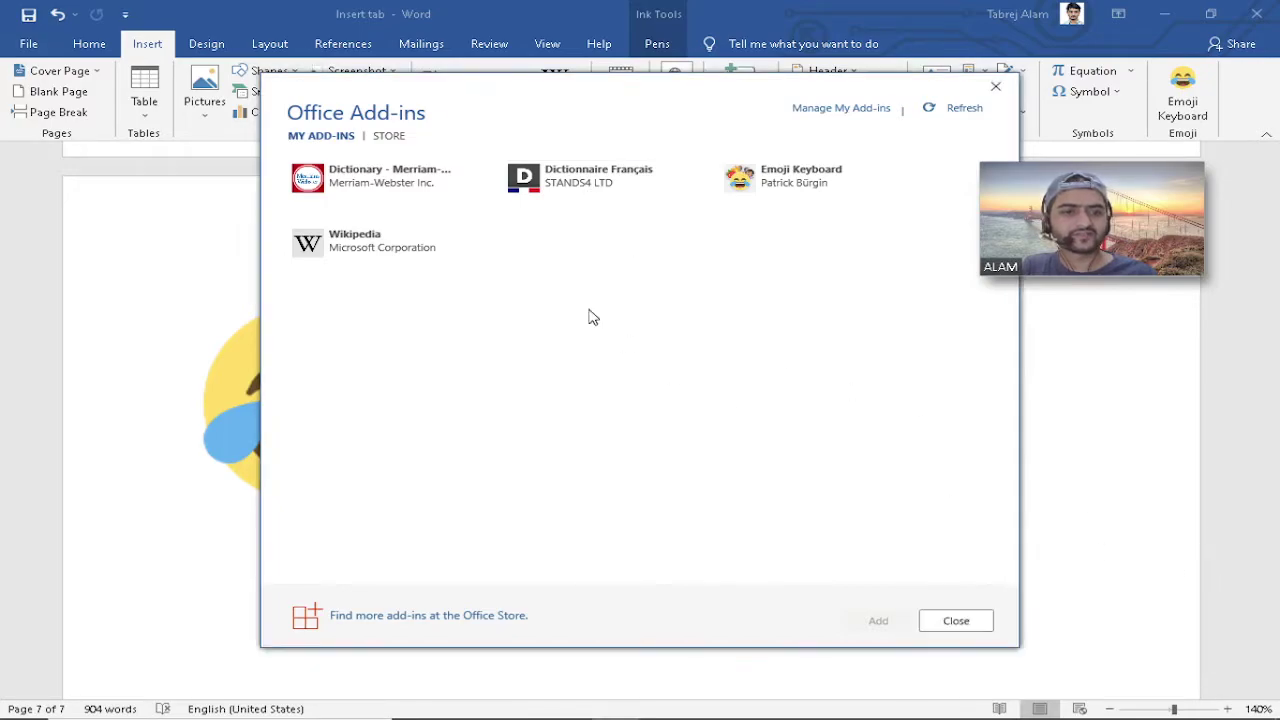
Remove the Dictionnaire Français add-in and close the Office Add-ins dialog.
{"action": "left_click", "coordinate": [686, 174]}
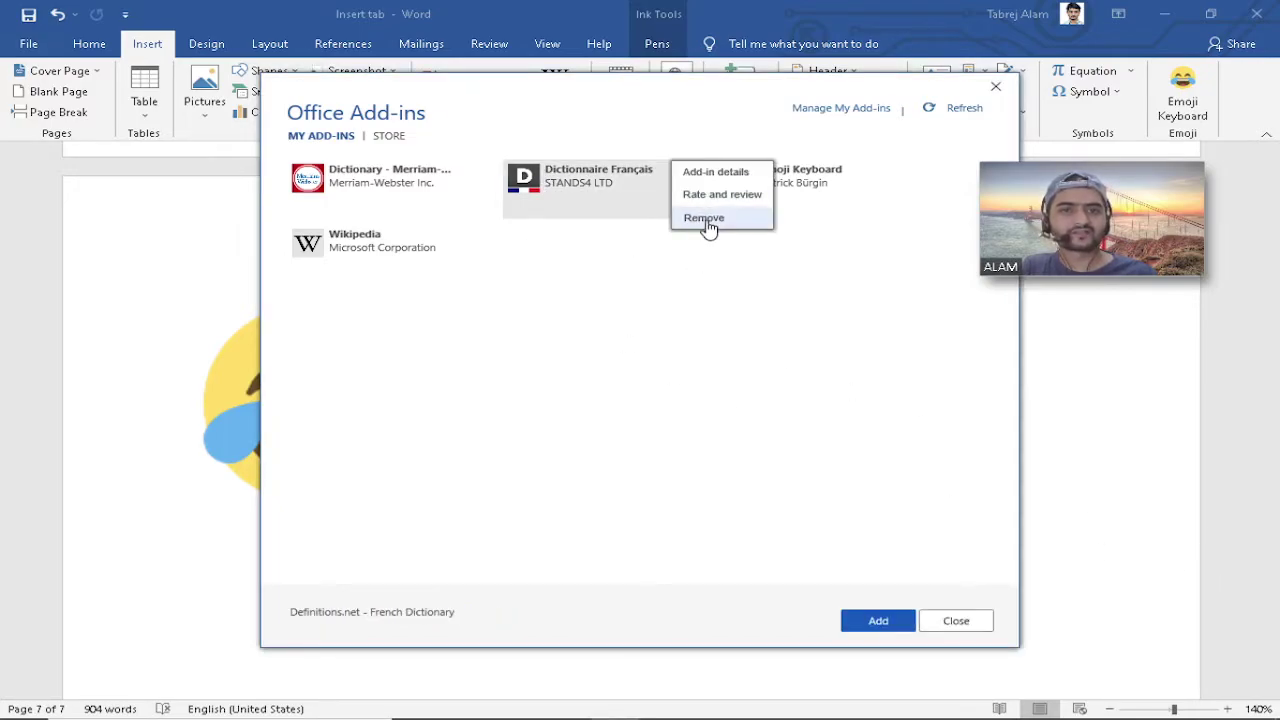
{"action": "left_click", "coordinate": [704, 218]}
{"action": "left_click", "coordinate": [658, 410]}
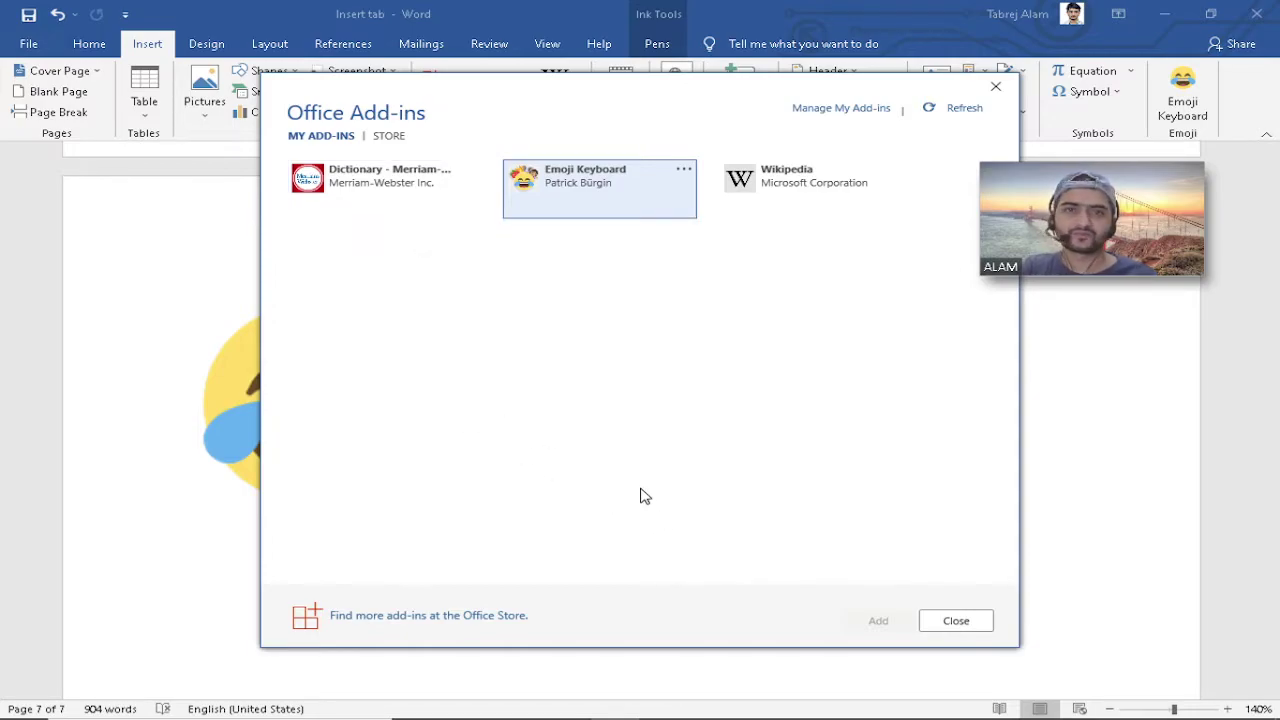
{"action": "left_click", "coordinate": [945, 622]}
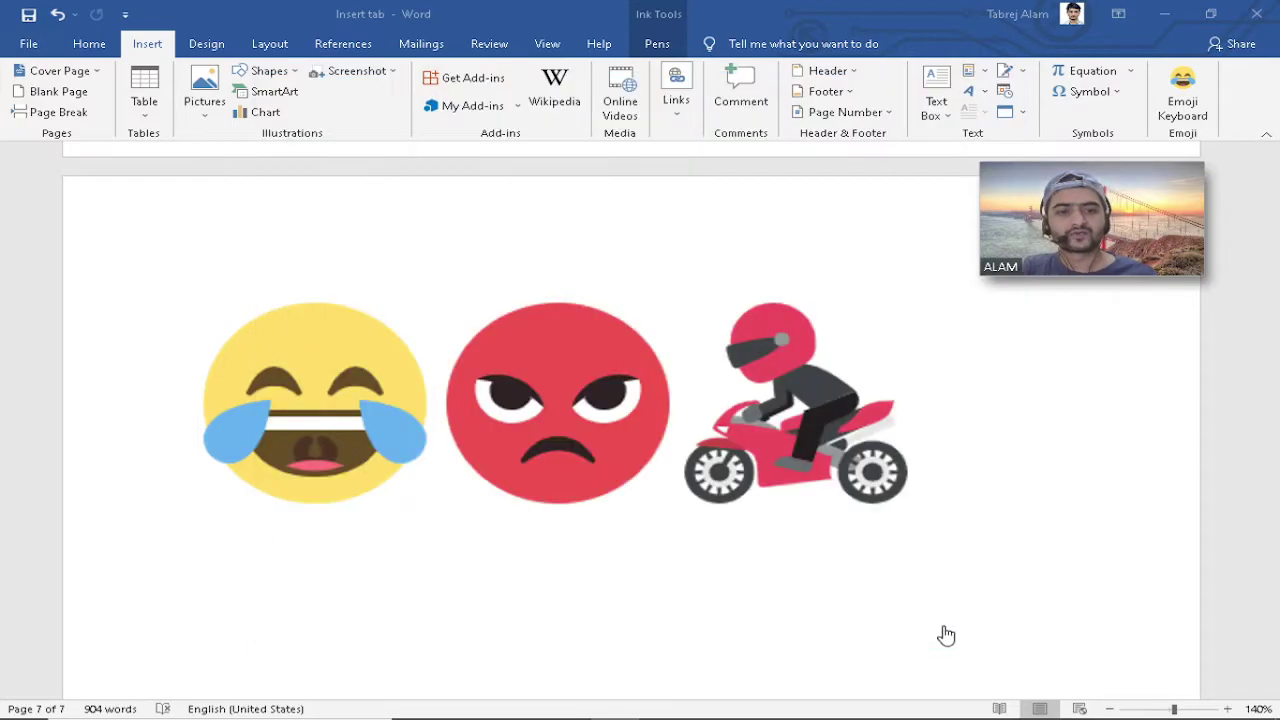
Browse the suggested add-ins and the Editor's Picks category in the Office Add-ins store, and close the store.
{"action": "left_click", "coordinate": [492, 84]}
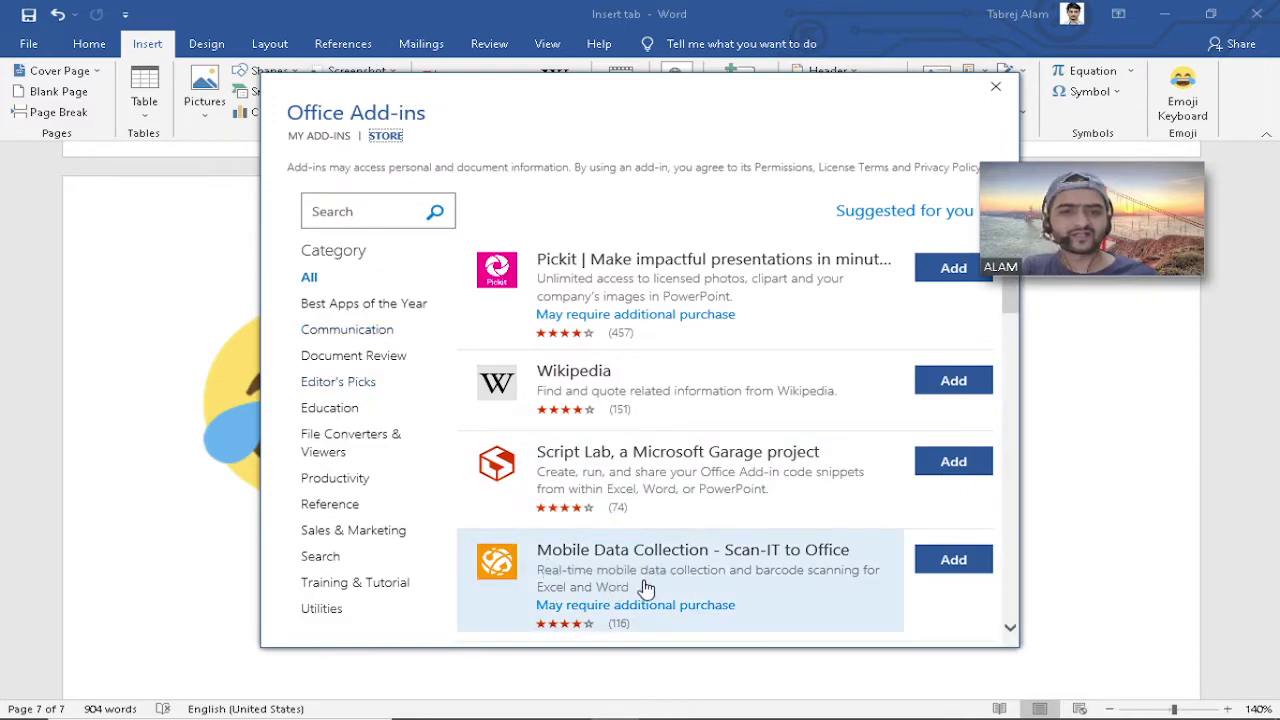
{"action": "left_click", "coordinate": [383, 388]}
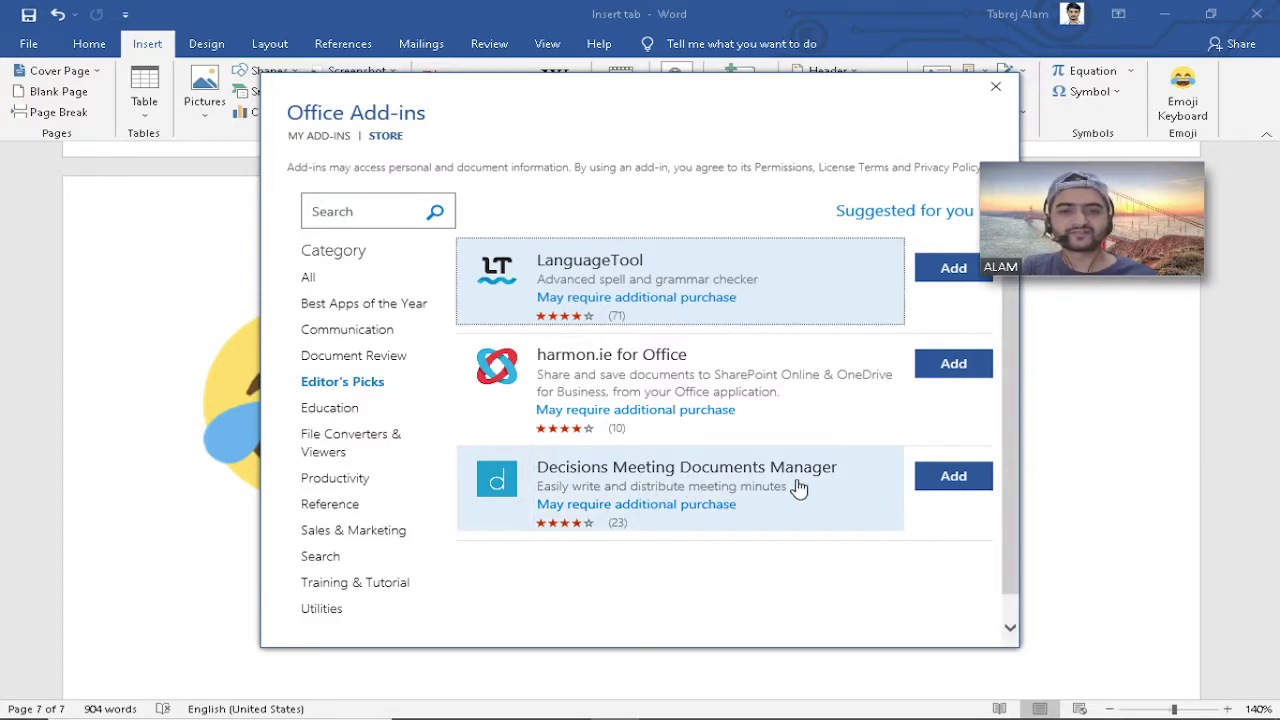
{"action": "left_click_drag", "start_coordinate": [837, 106], "coordinate": [751, 110]}
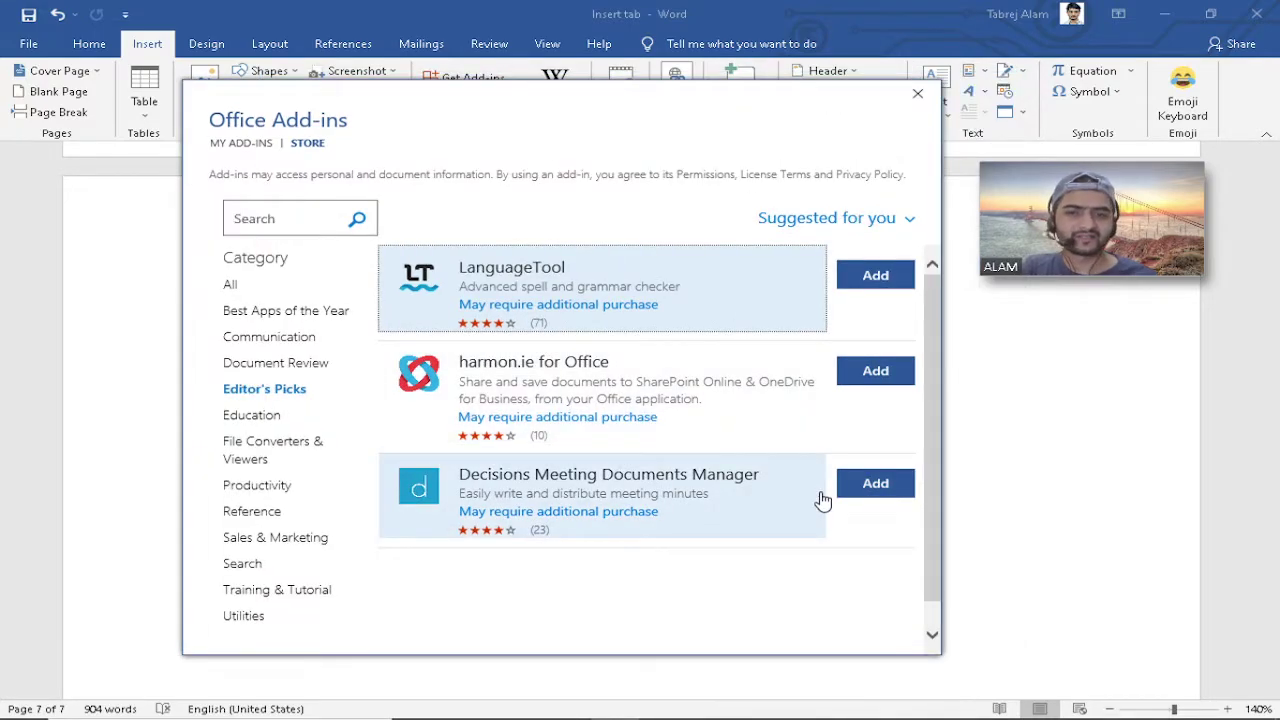
{"action": "left_click", "coordinate": [917, 93]}
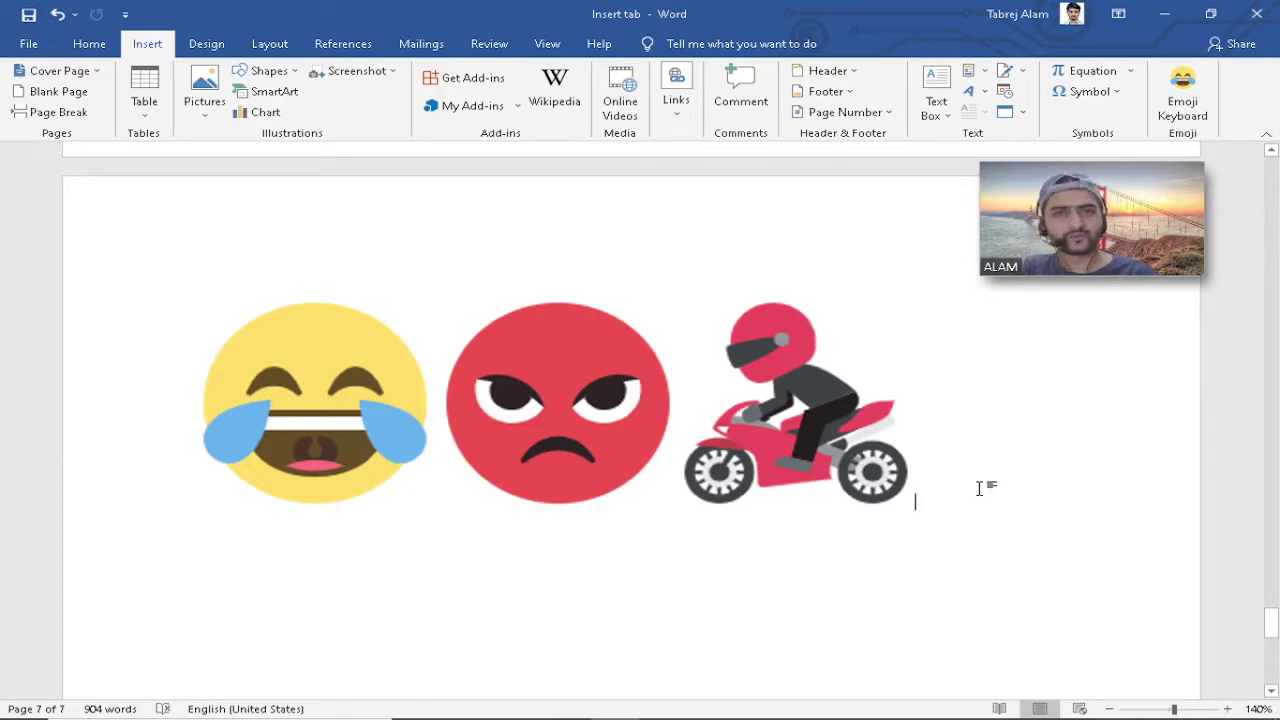
Open the Wikipedia add-in and search it for "New Delhi".
{"action": "left_click", "coordinate": [571, 103]}
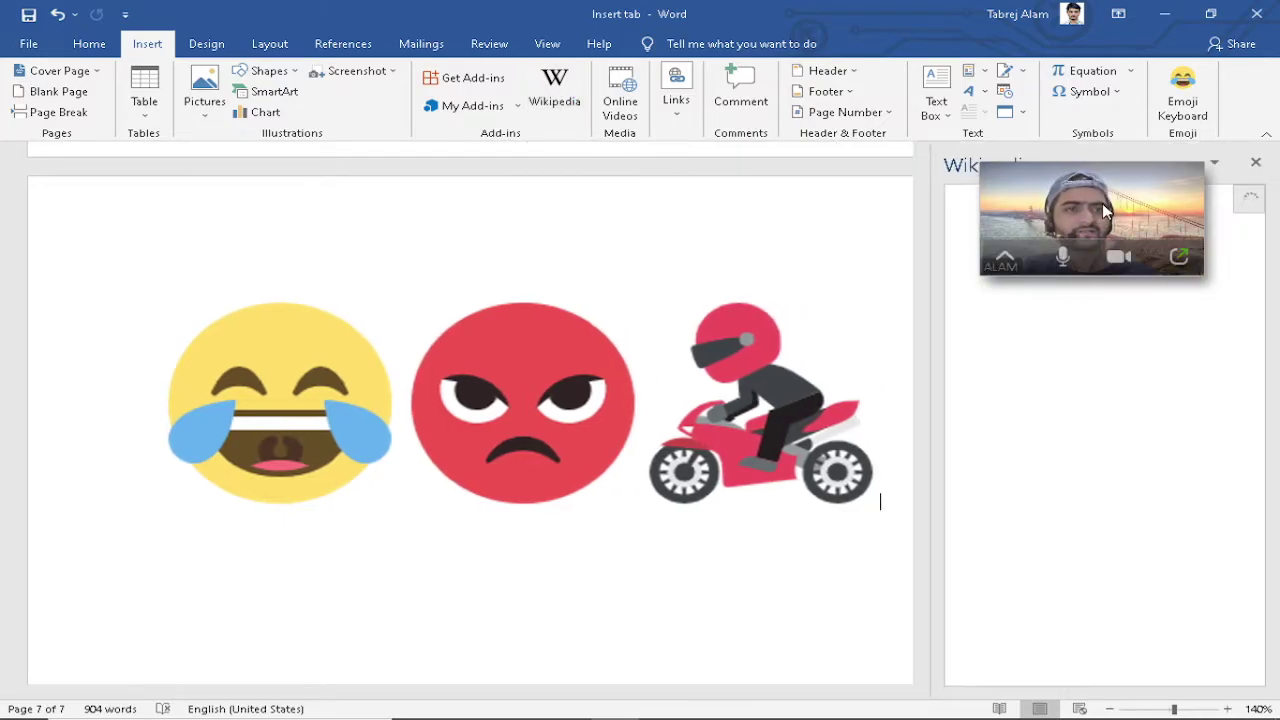
{"action": "left_click_drag", "start_coordinate": [1106, 210], "coordinate": [1114, 114]}
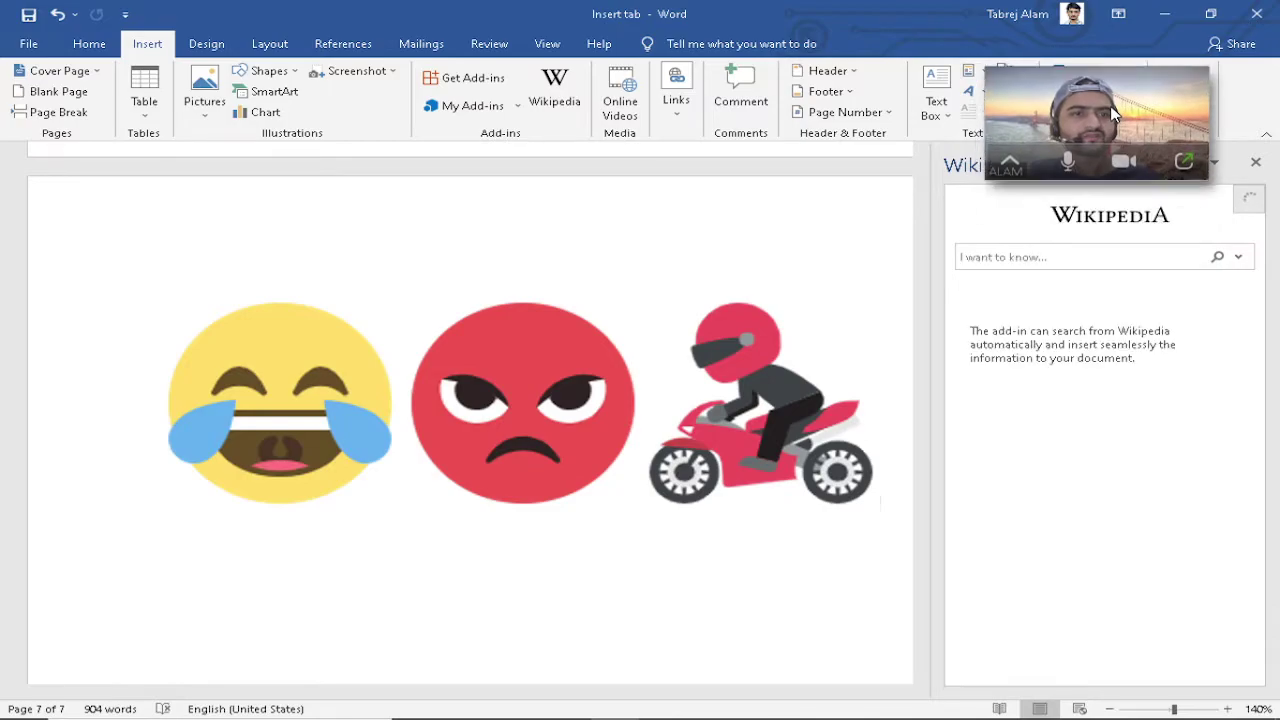
{"action": "left_click", "coordinate": [1084, 256]}
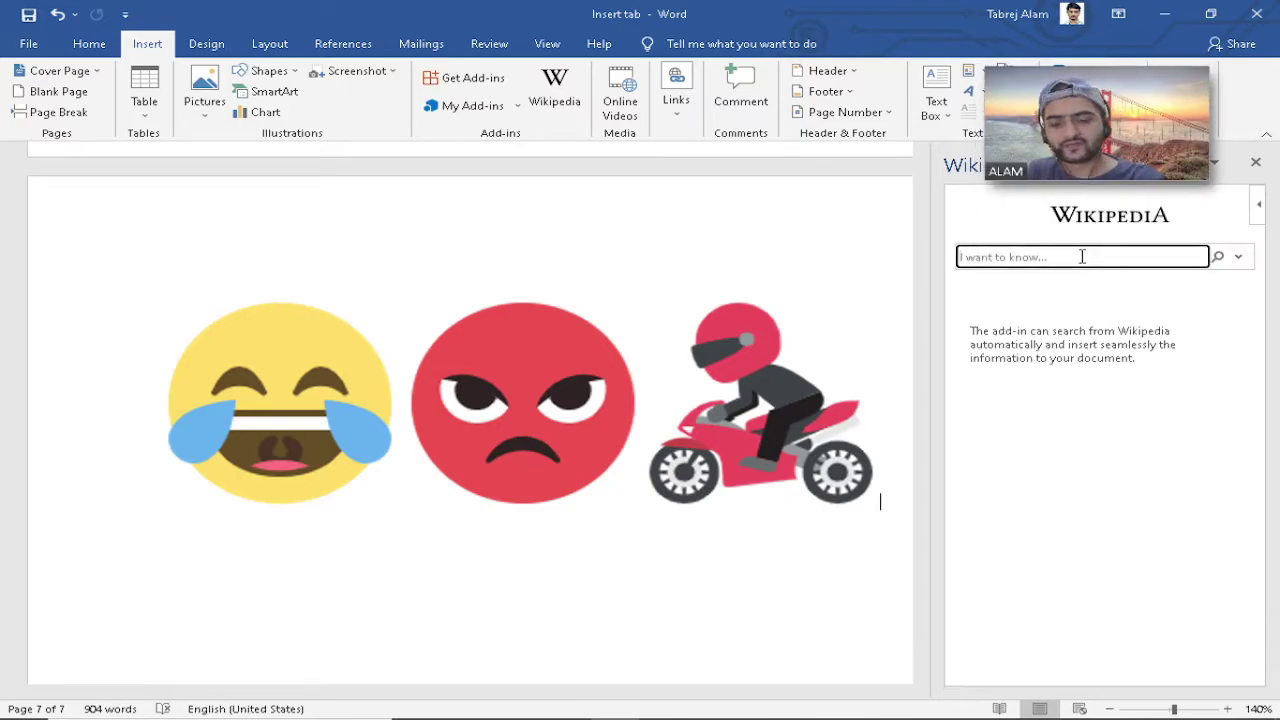
{"action": "type", "text": "New Delhi"}
{"action": "key", "text": "Return"}
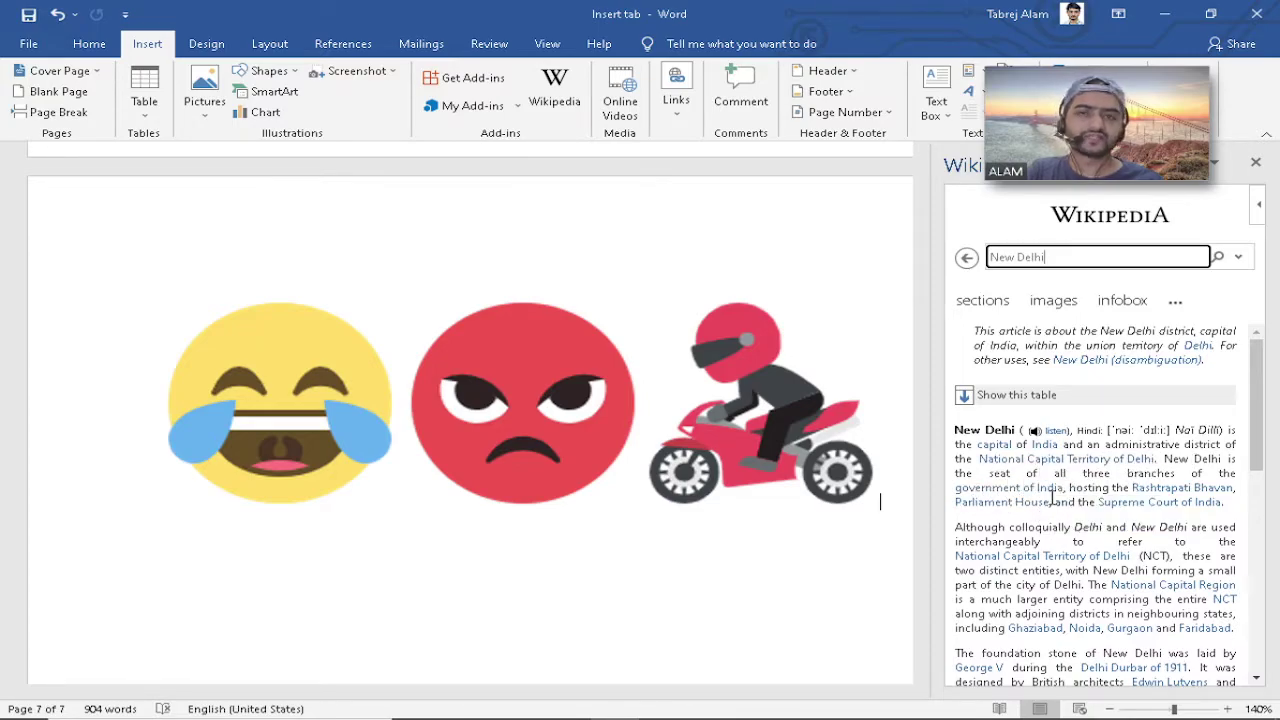
Look through the New Delhi article's text and its collection of images in the Wikipedia add-in.
{"action": "scroll", "coordinate": [1062, 497], "scroll_direction": "down", "scroll_amount": 15}
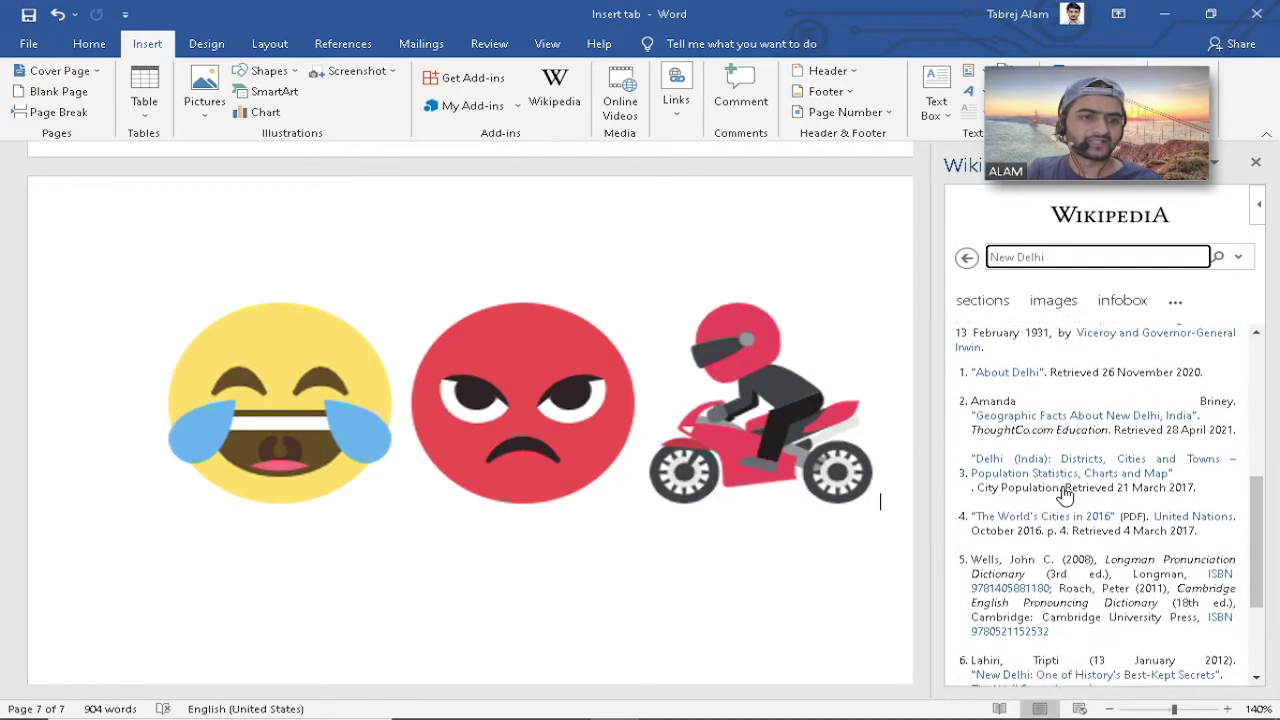
{"action": "scroll", "coordinate": [1067, 488], "scroll_direction": "up", "scroll_amount": 15}
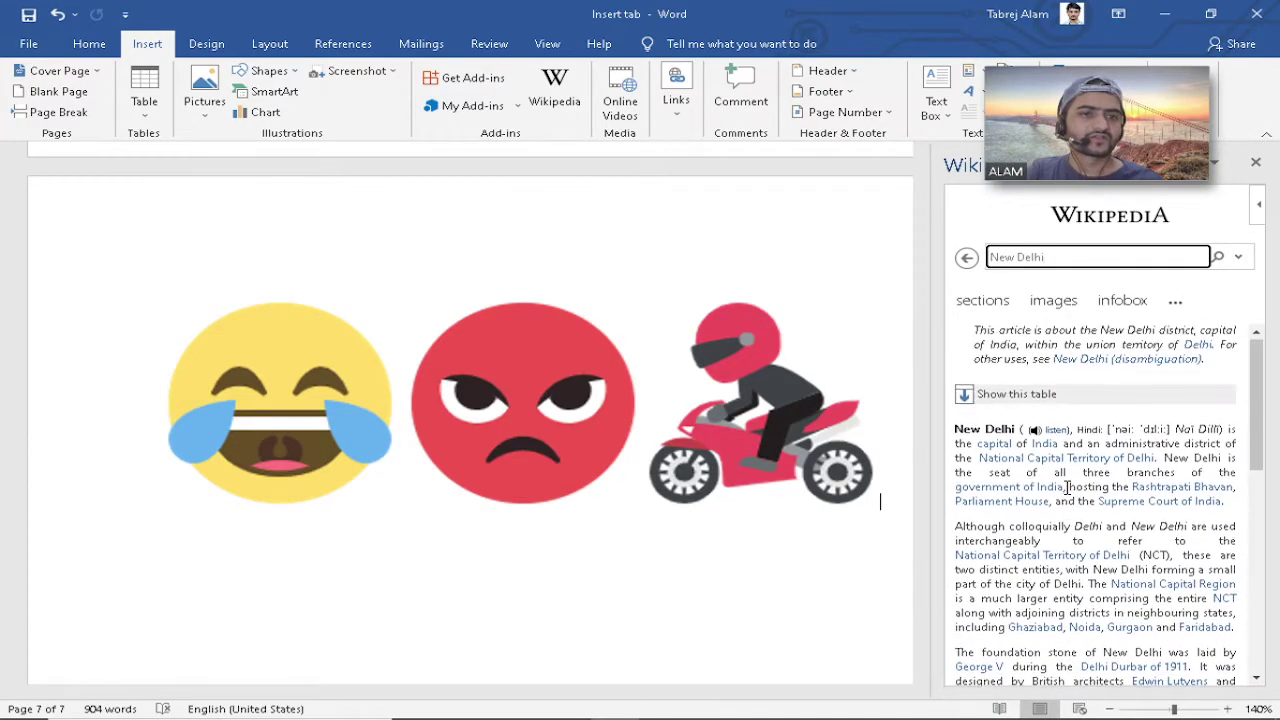
{"action": "left_click", "coordinate": [1054, 302]}
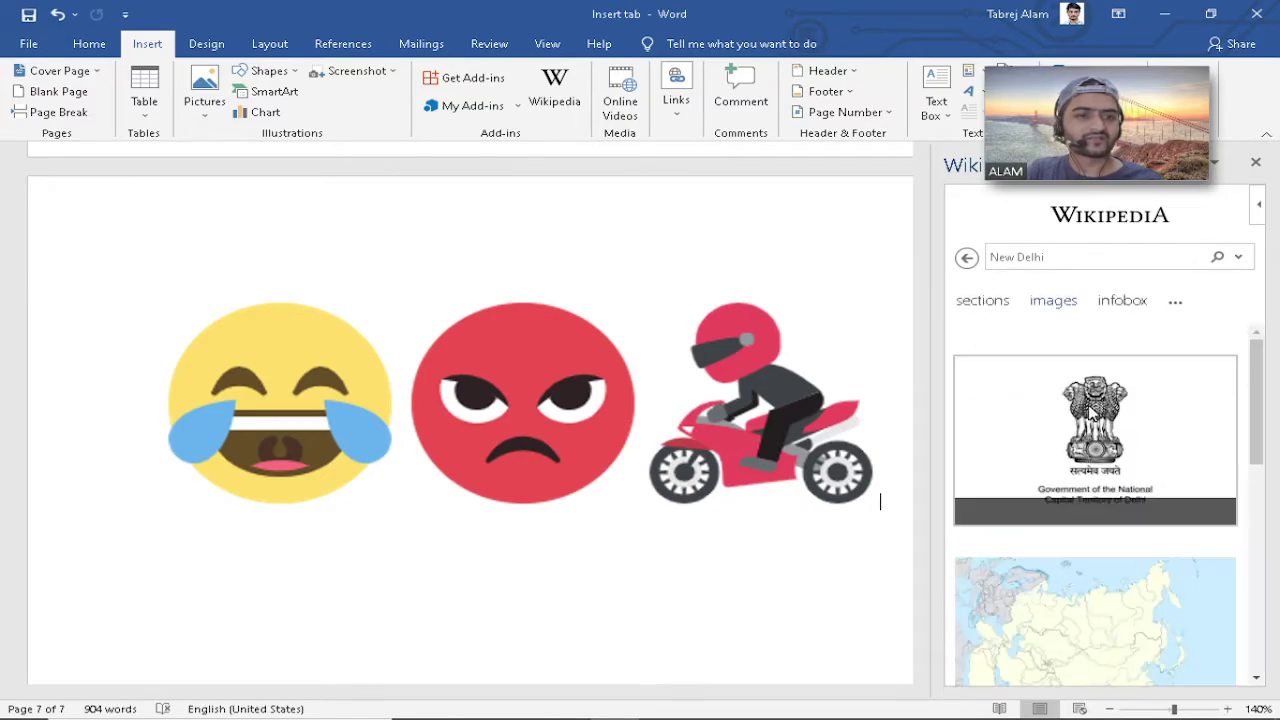
{"action": "scroll", "coordinate": [1081, 497], "scroll_direction": "down", "scroll_amount": 3}
{"action": "scroll", "coordinate": [1081, 492], "scroll_direction": "down", "scroll_amount": 5}
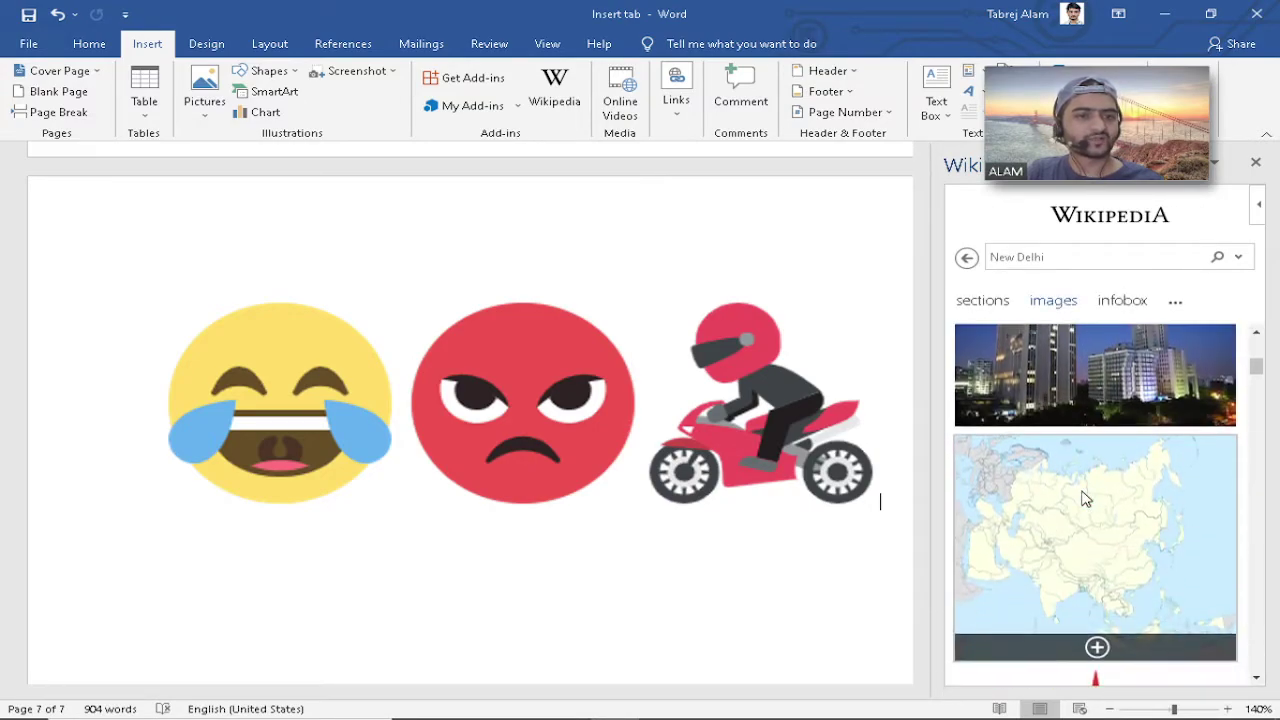
{"action": "scroll", "coordinate": [1088, 496], "scroll_direction": "down", "scroll_amount": 8}
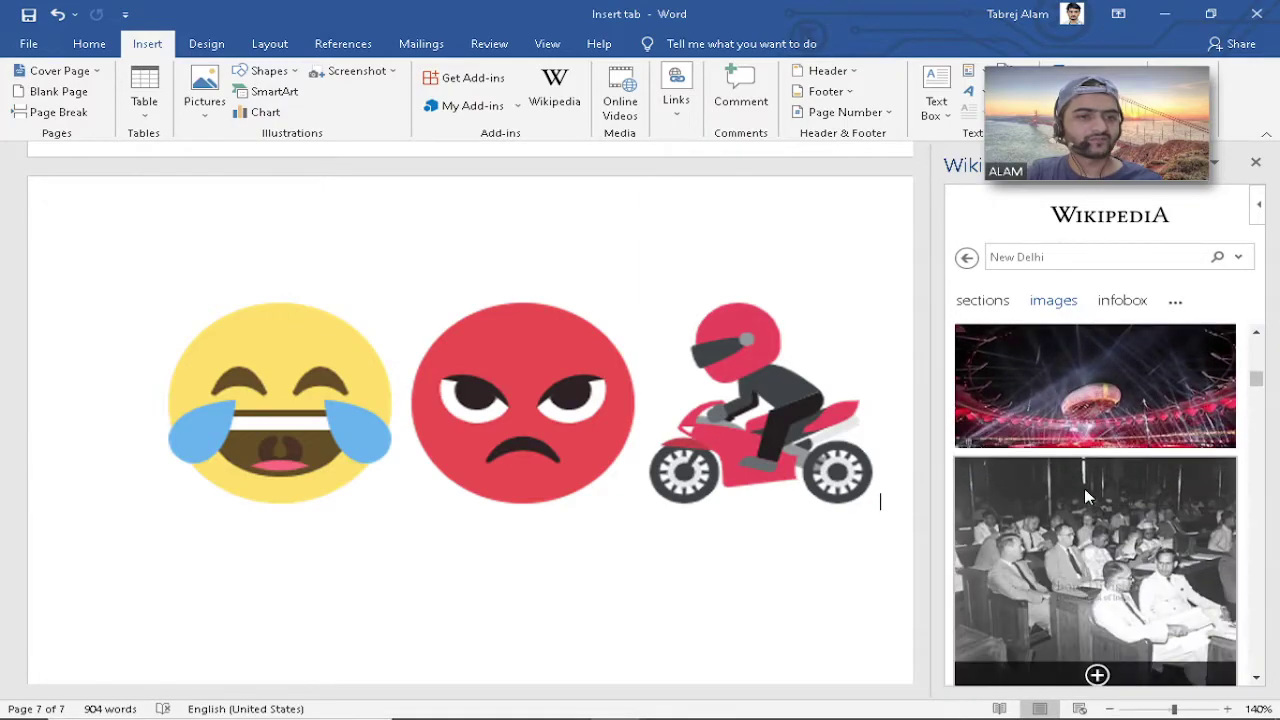
{"action": "scroll", "coordinate": [1084, 494], "scroll_direction": "down", "scroll_amount": 5}
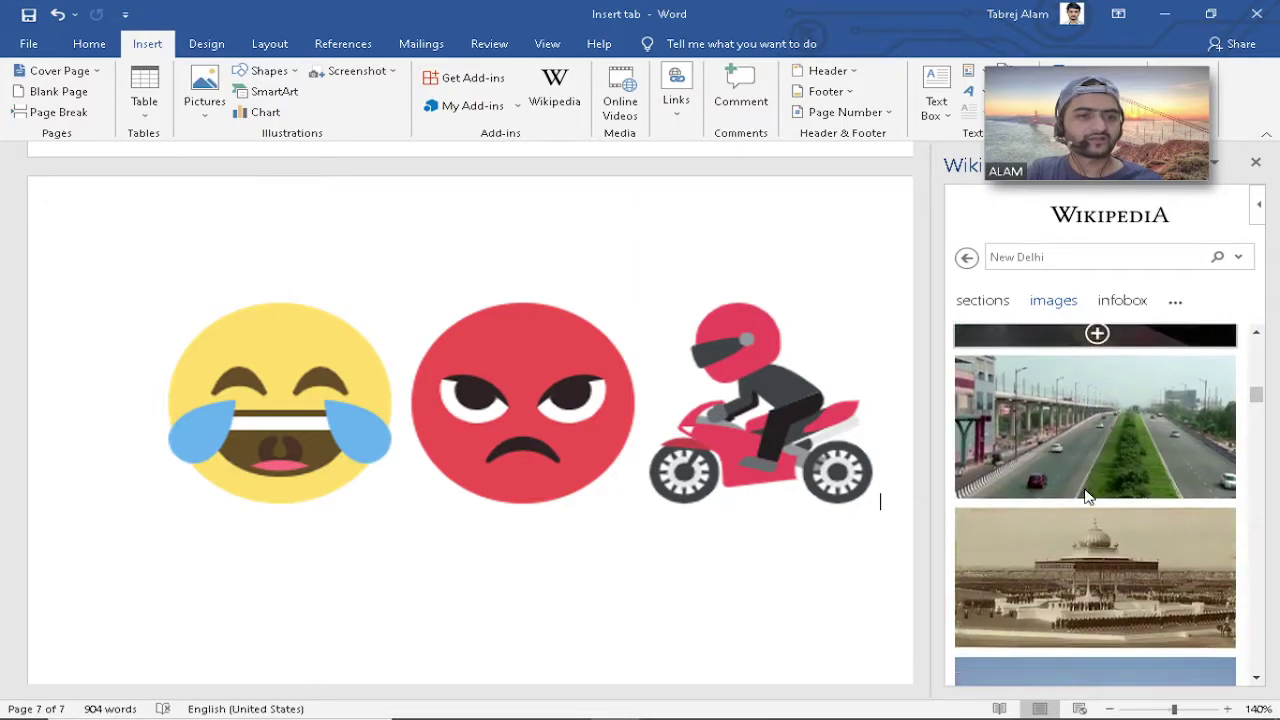
{"action": "left_click_drag", "start_coordinate": [1254, 400], "coordinate": [1258, 342]}
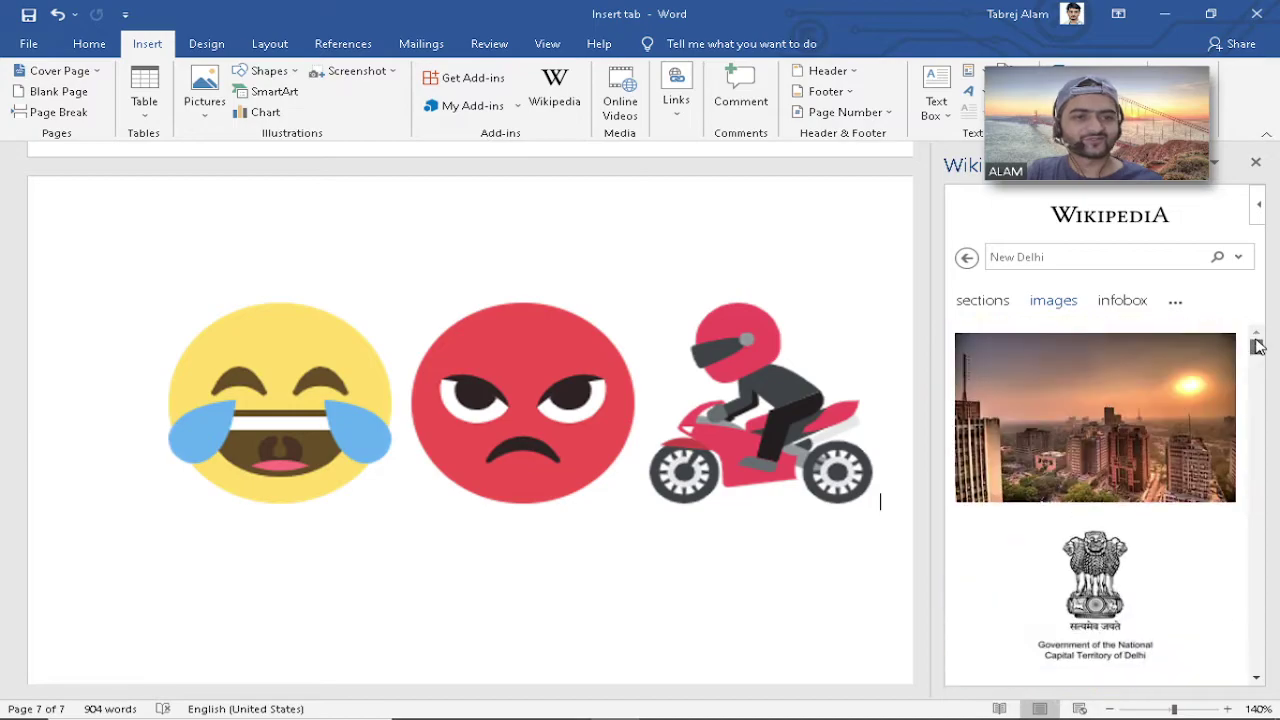
Open the article's History section and copy the paragraph from "Until December 1911 Calcutta" to "shift the capital to New Delhi.".
{"action": "left_click", "coordinate": [984, 302]}
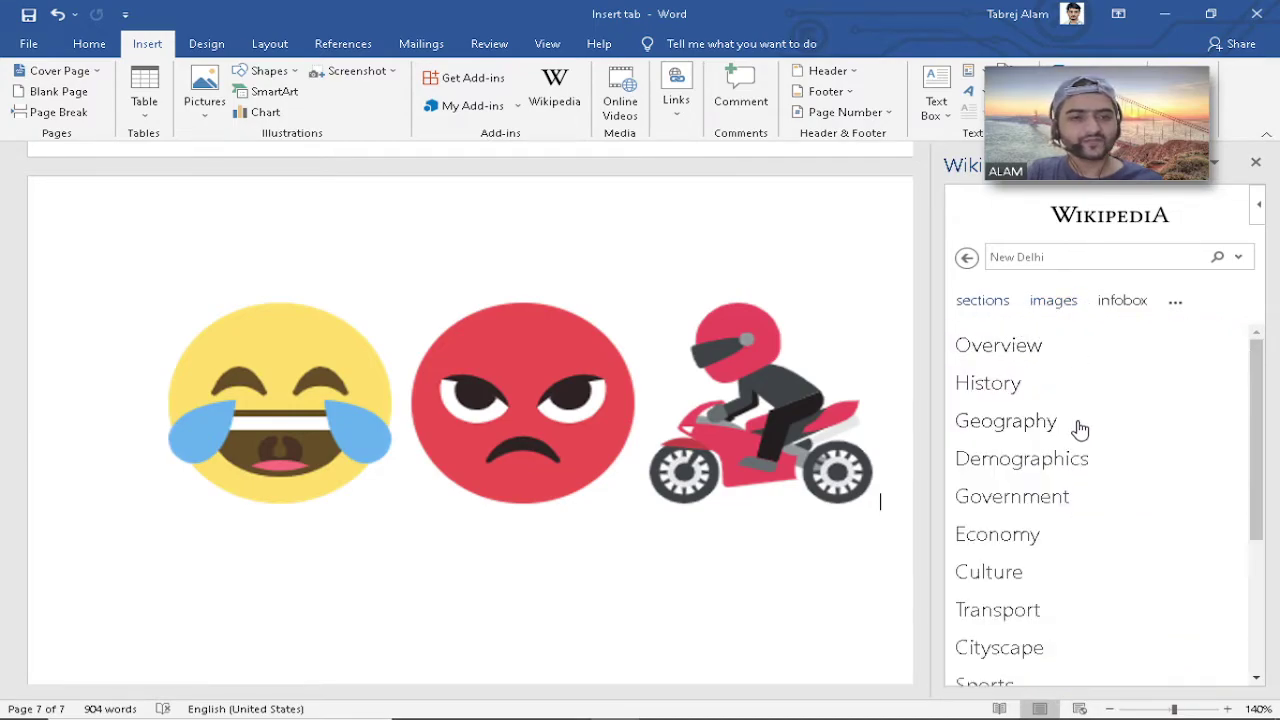
{"action": "left_click", "coordinate": [990, 396]}
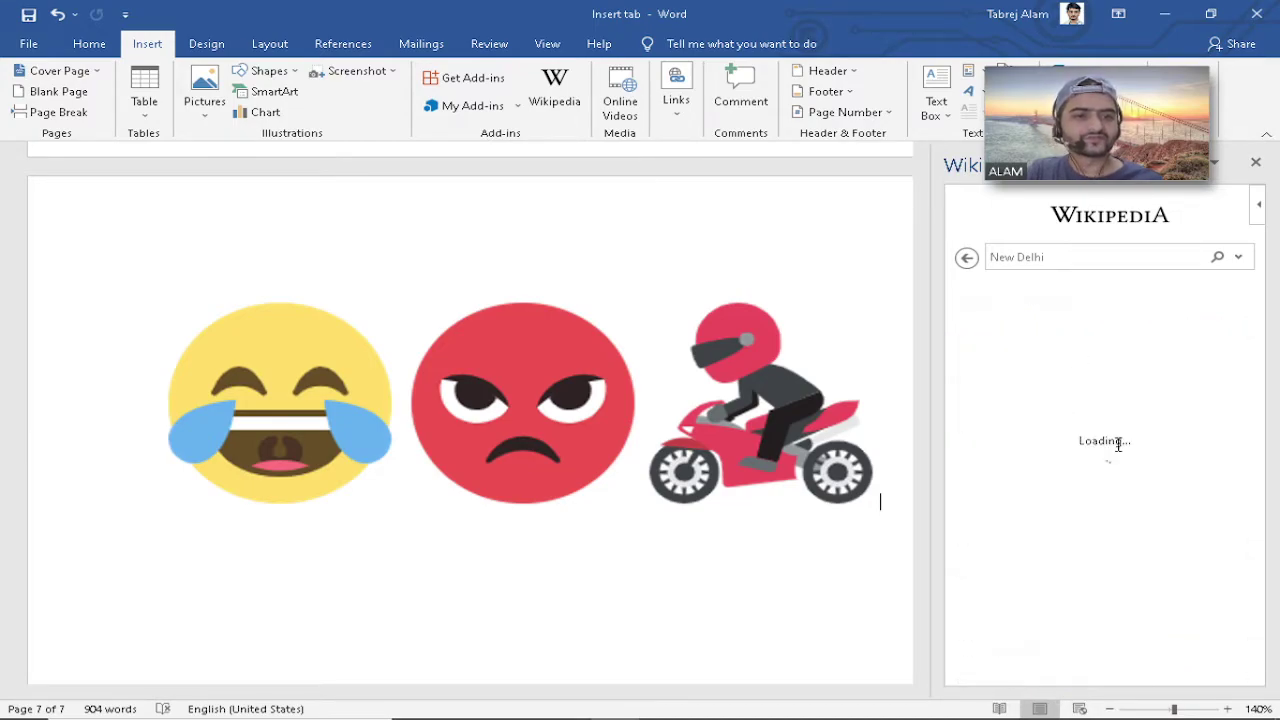
{"action": "scroll", "coordinate": [1115, 470], "scroll_direction": "down", "scroll_amount": 10}
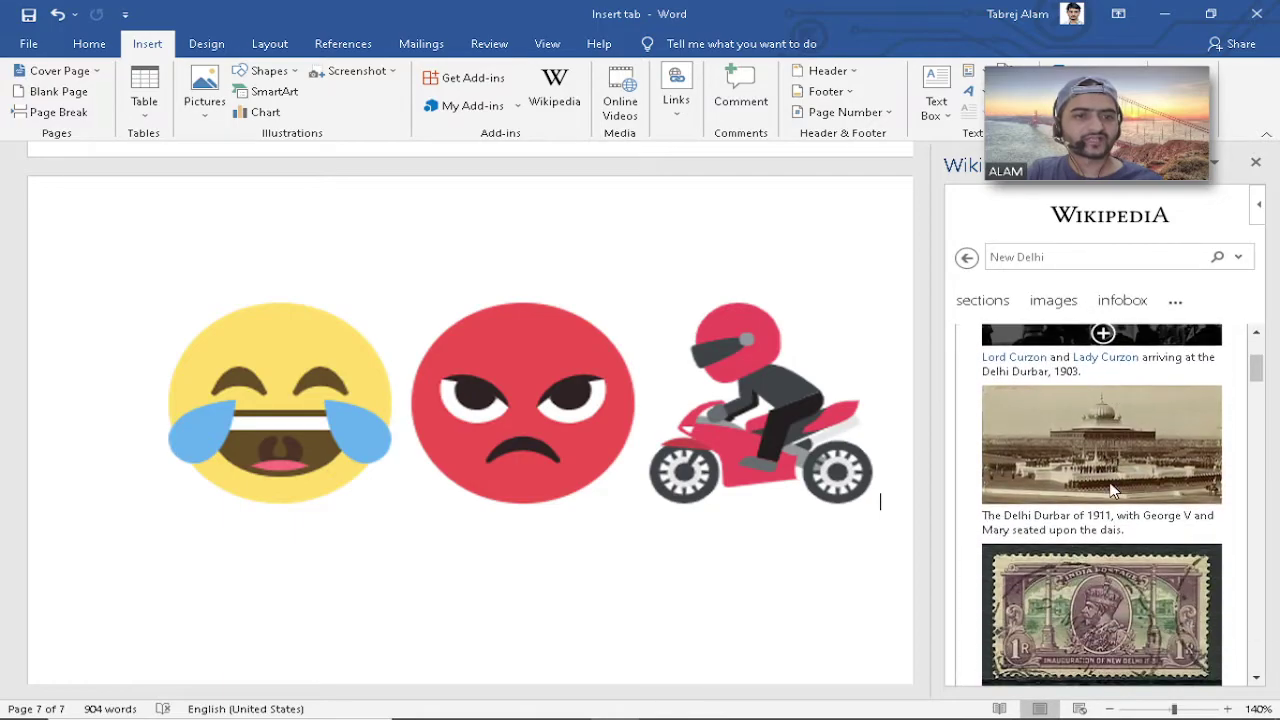
{"action": "scroll", "coordinate": [1113, 487], "scroll_direction": "down", "scroll_amount": 2}
{"action": "scroll", "coordinate": [1112, 486], "scroll_direction": "up", "scroll_amount": 5}
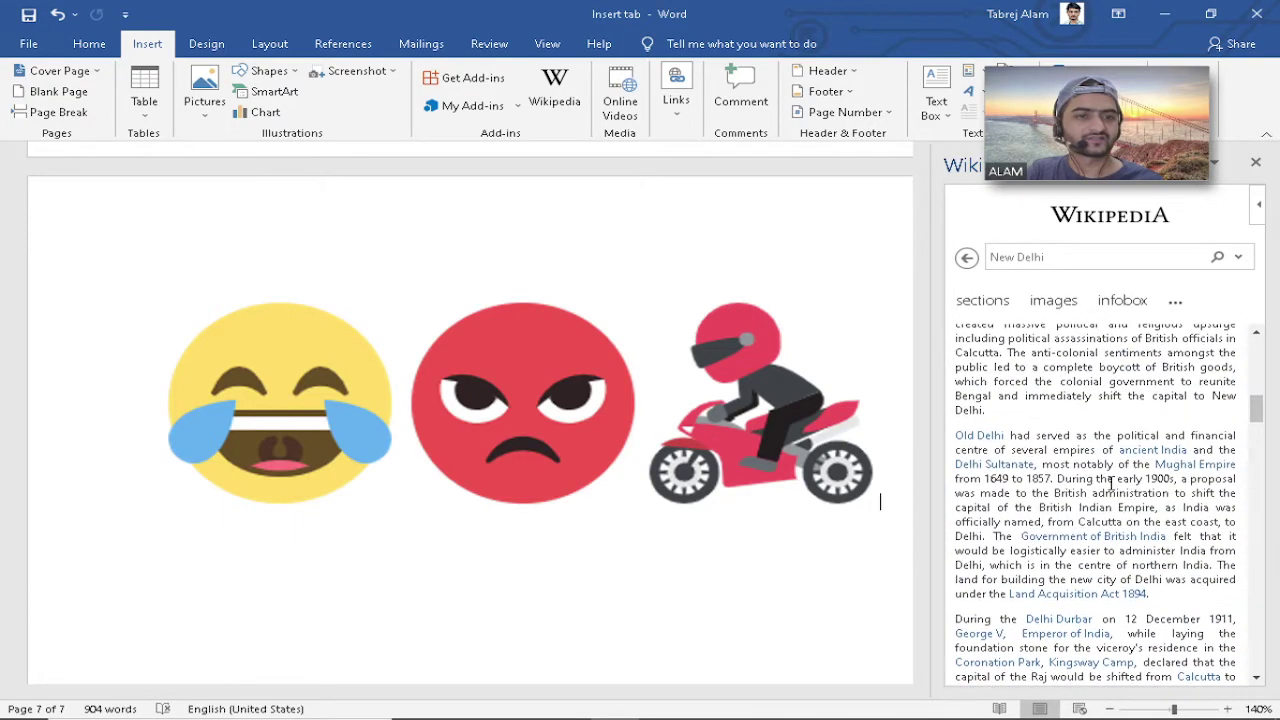
{"action": "scroll", "coordinate": [1111, 484], "scroll_direction": "down", "scroll_amount": 3}
{"action": "scroll", "coordinate": [1111, 480], "scroll_direction": "up", "scroll_amount": 1}
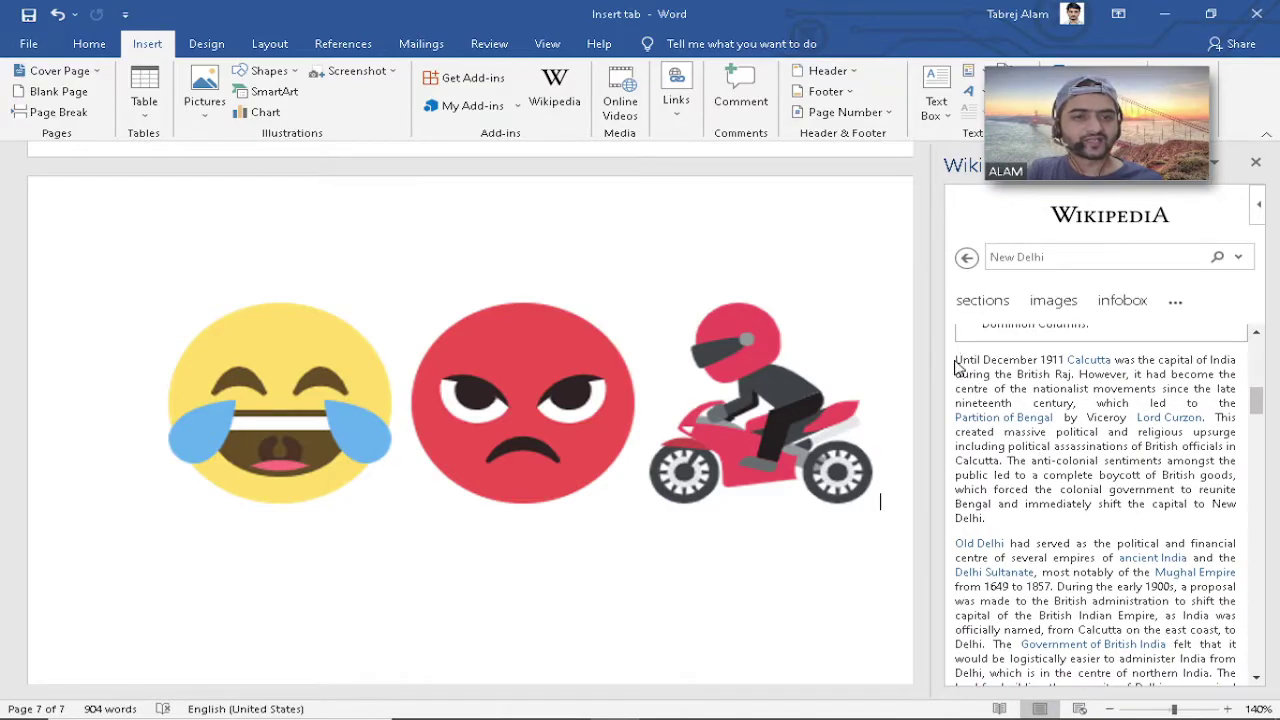
{"action": "left_click_drag", "start_coordinate": [957, 360], "coordinate": [1130, 527]}
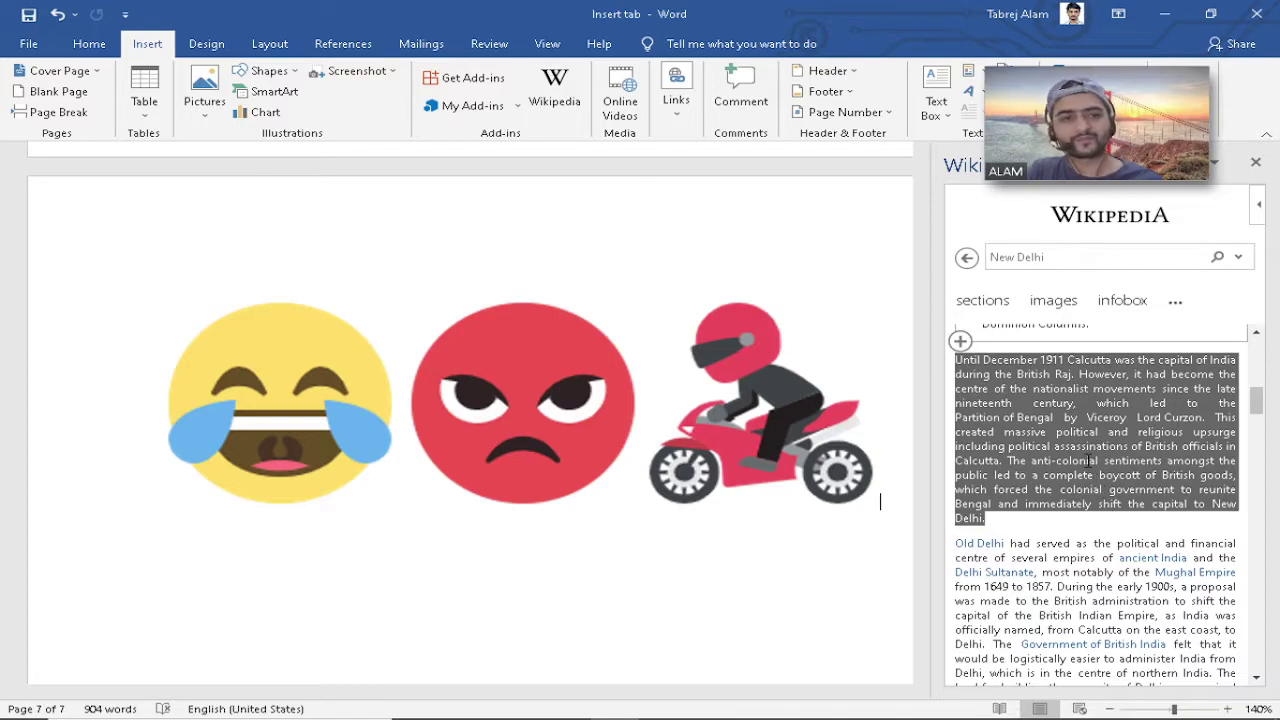
{"action": "right_click", "coordinate": [1075, 462]}
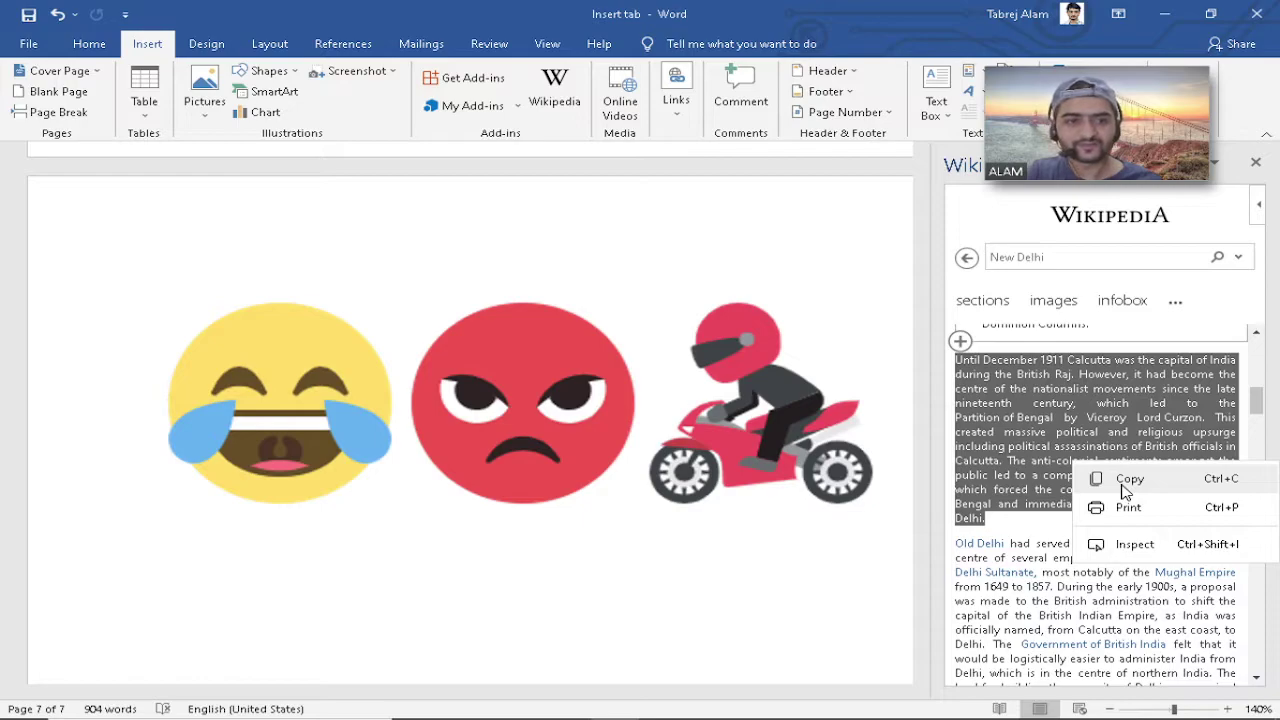
{"action": "left_click", "coordinate": [1126, 480]}
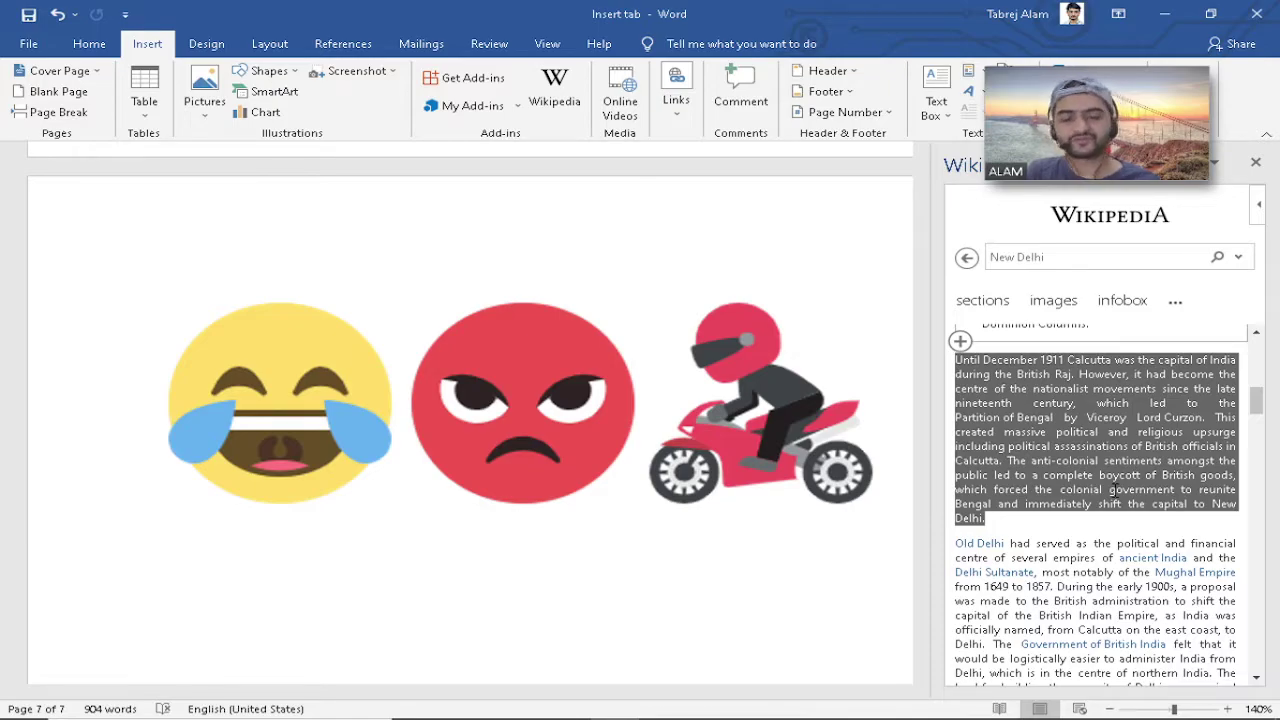
Paste the copied Wikipedia paragraph on a new line below the emoji pictures and close the Wikipedia add-in.
{"action": "left_click", "coordinate": [889, 500]}
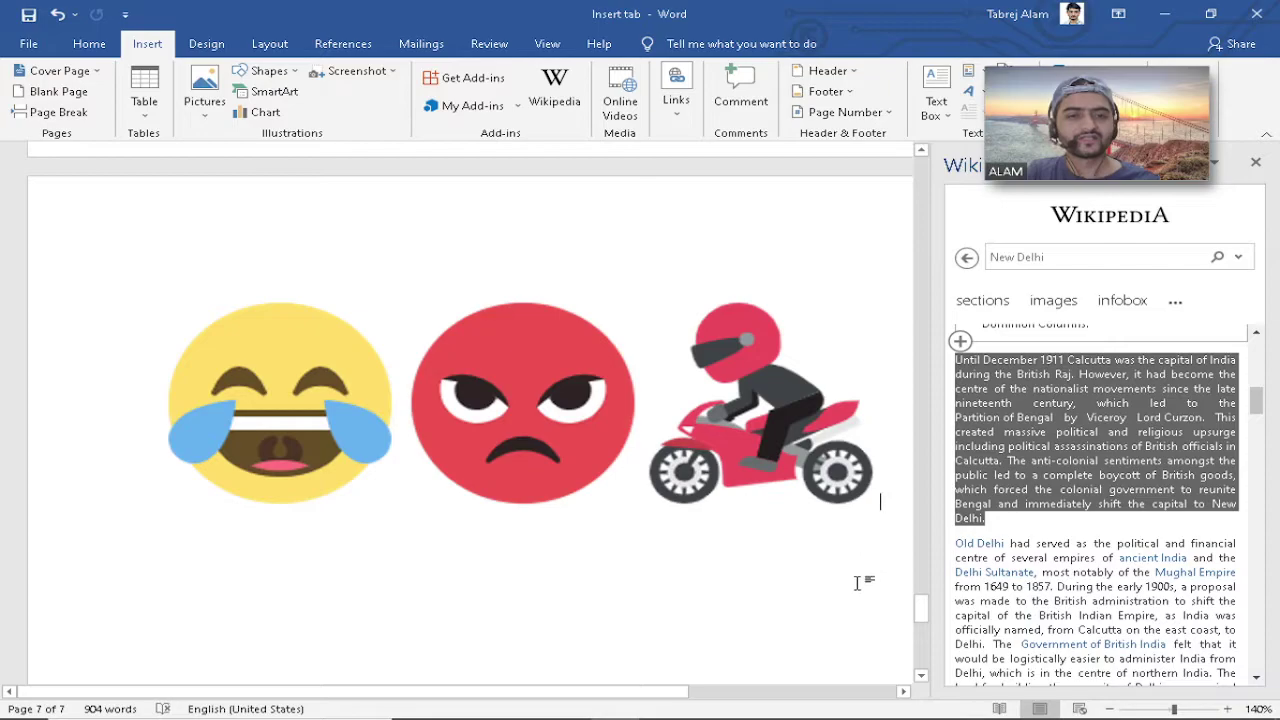
{"action": "key", "text": "Return"}
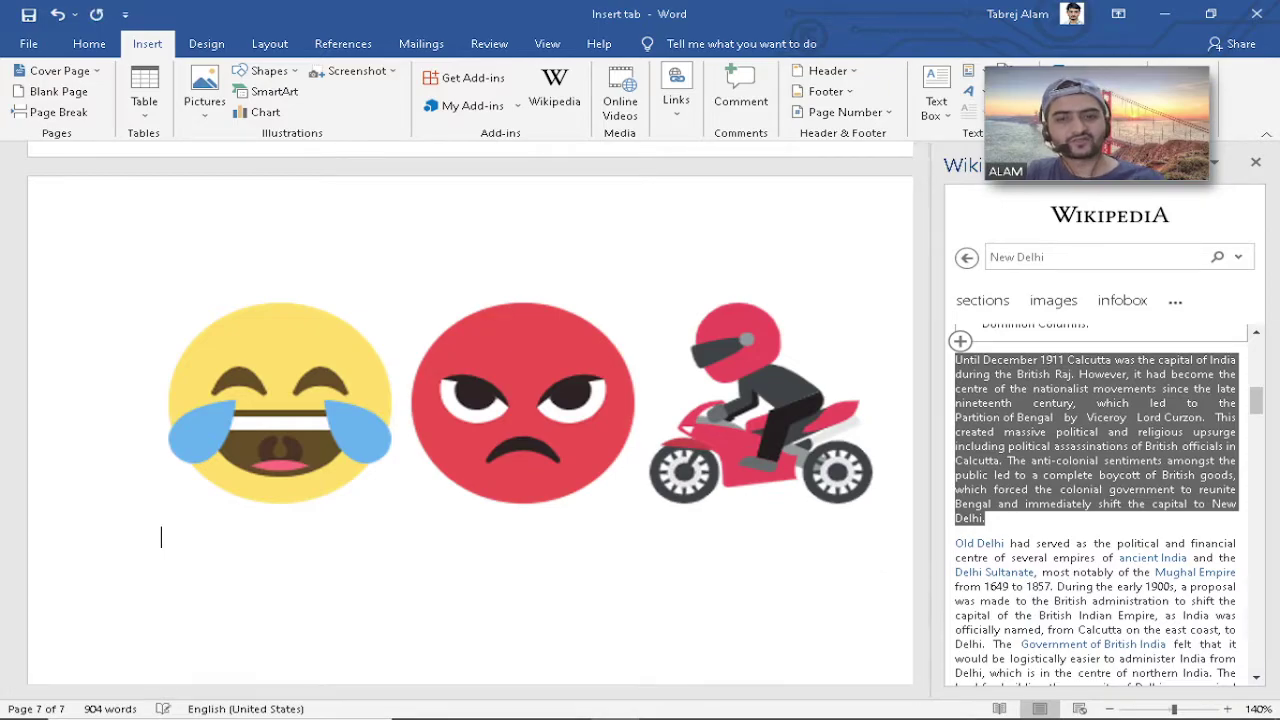
{"action": "scroll", "coordinate": [174, 547], "scroll_direction": "down", "scroll_amount": 3}
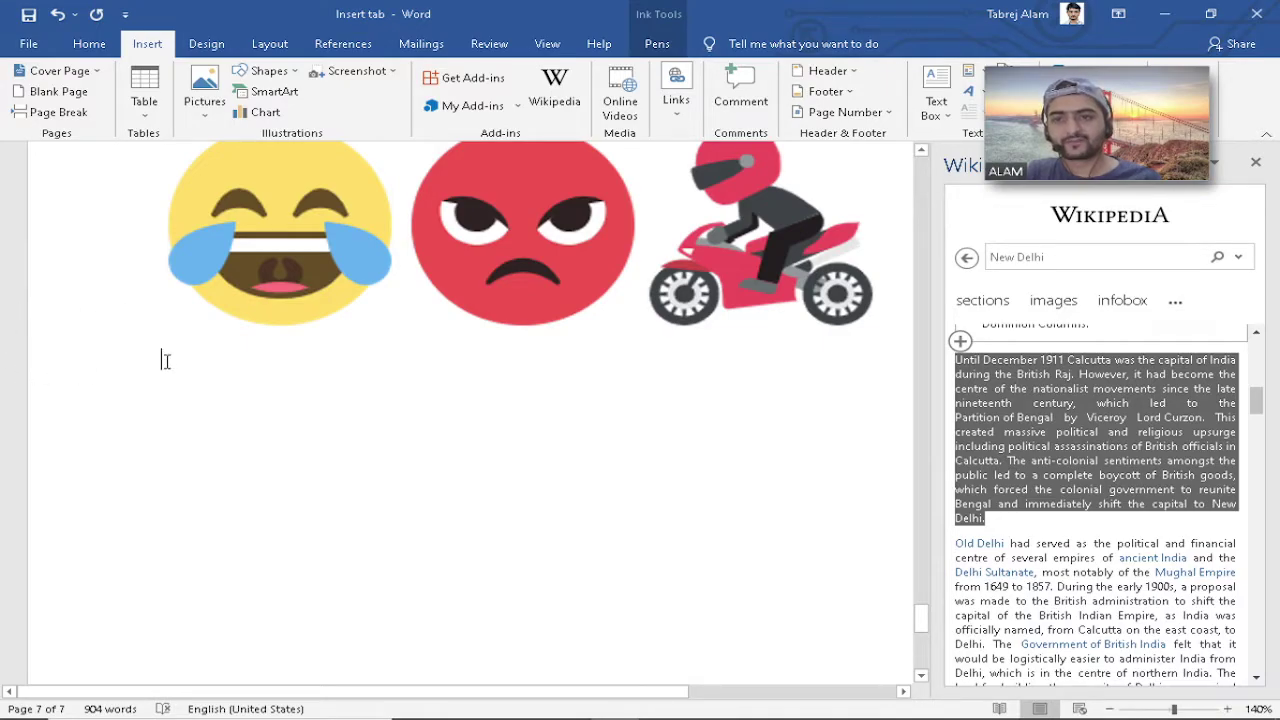
{"action": "key", "text": "ctrl+v"}
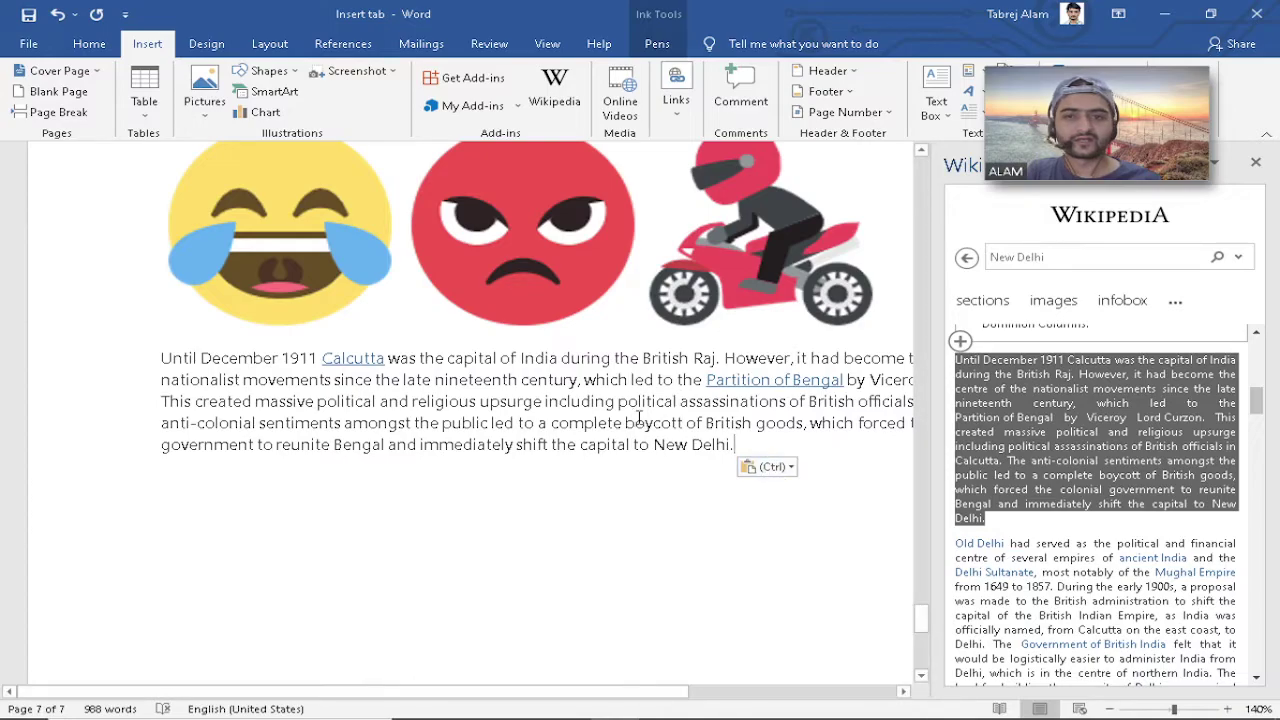
{"action": "left_click", "coordinate": [1255, 165]}
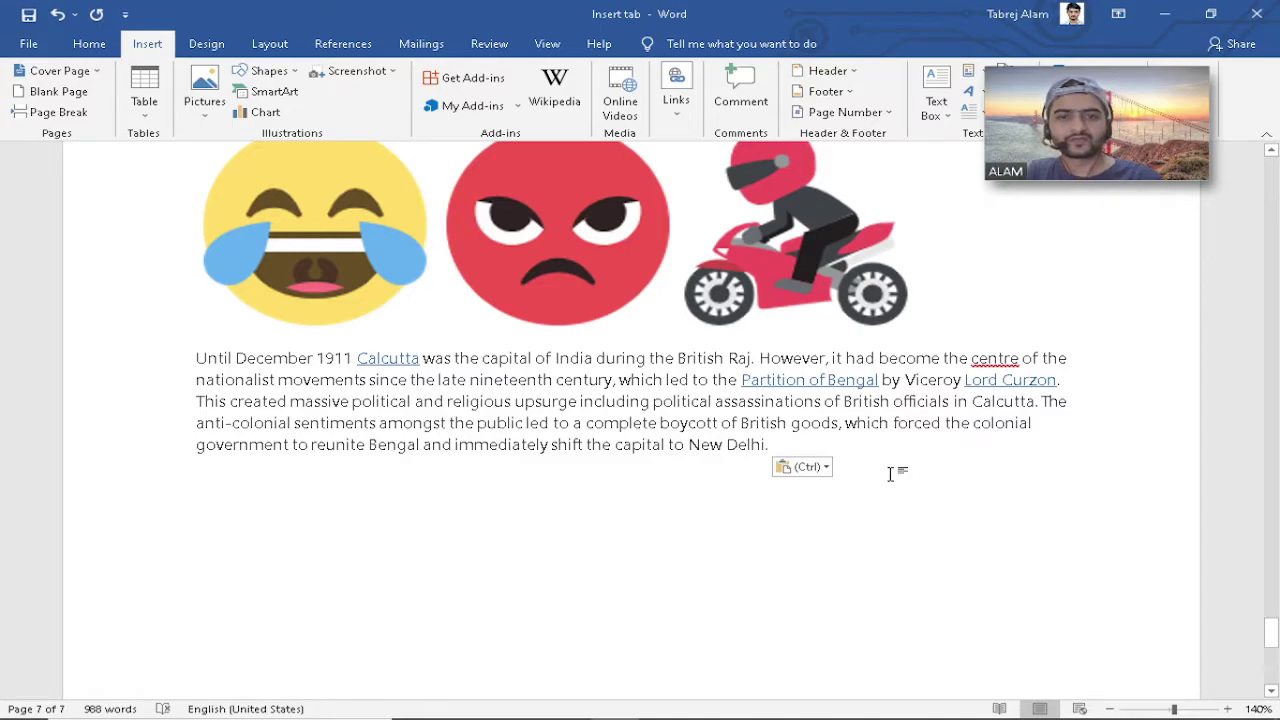
{"action": "left_click", "coordinate": [337, 200]}
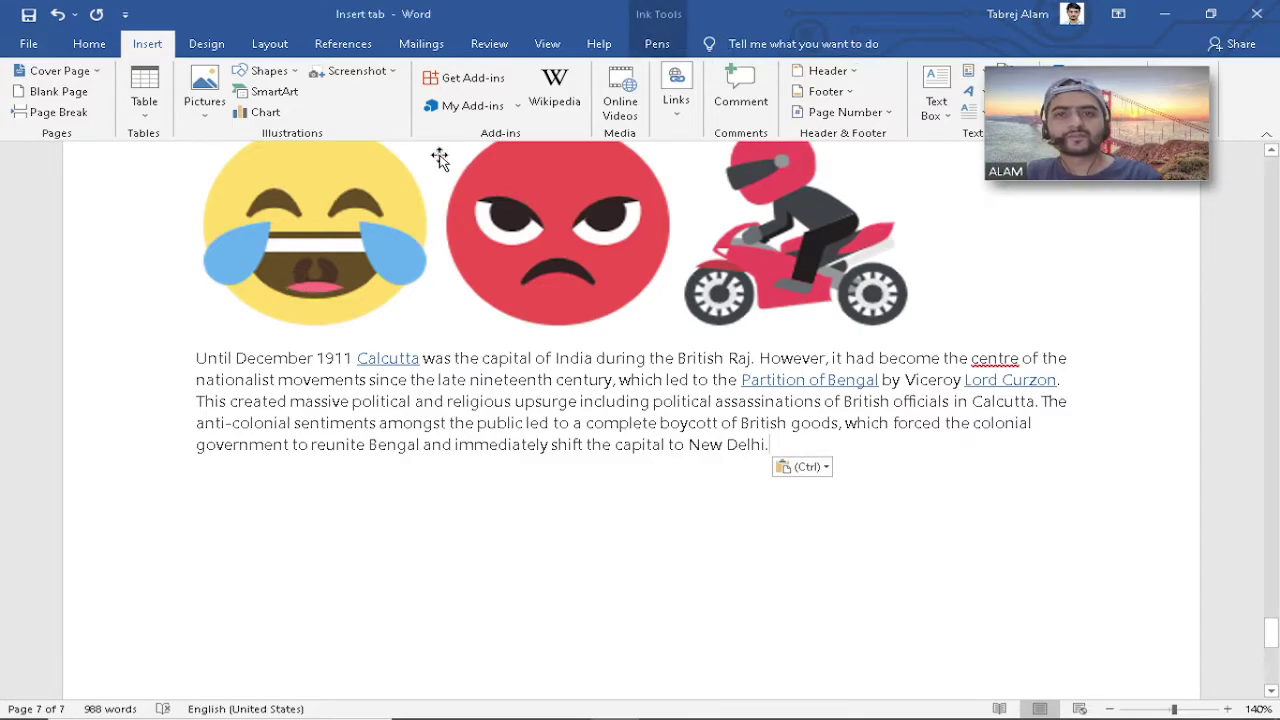
{"action": "left_click", "coordinate": [505, 135]}
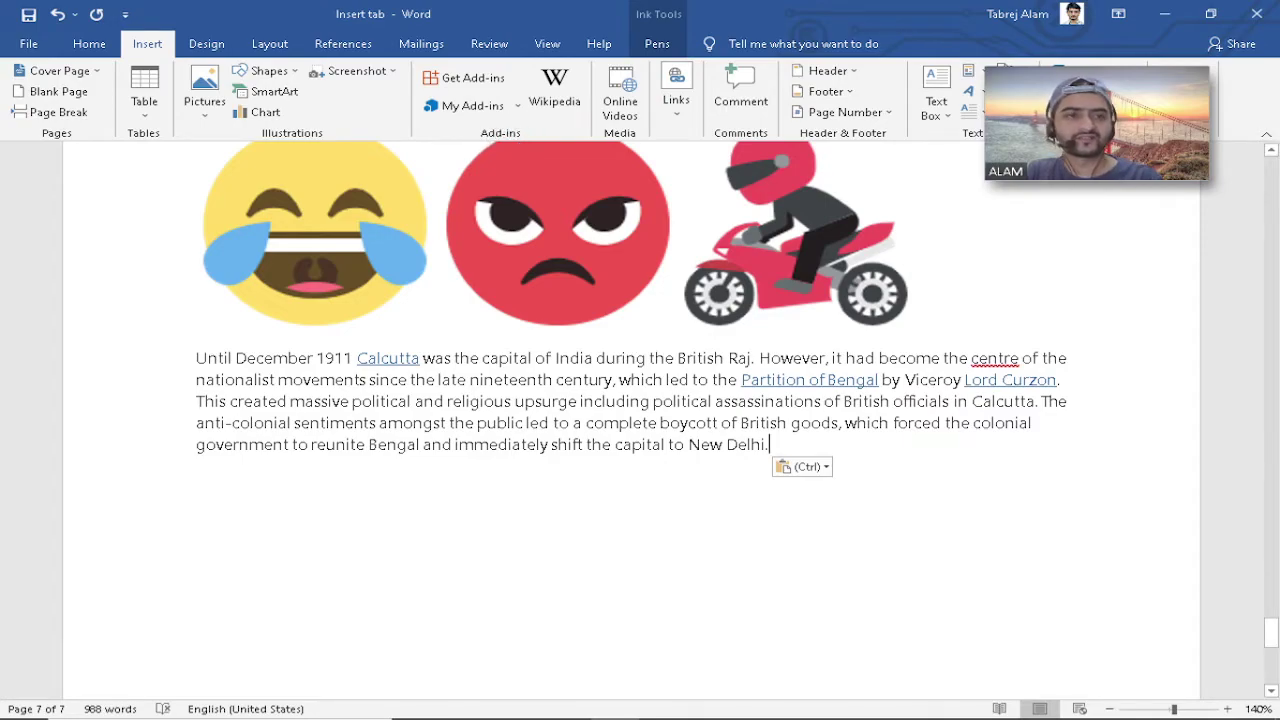
{"action": "left_click_drag", "start_coordinate": [1140, 112], "coordinate": [1163, 182]}
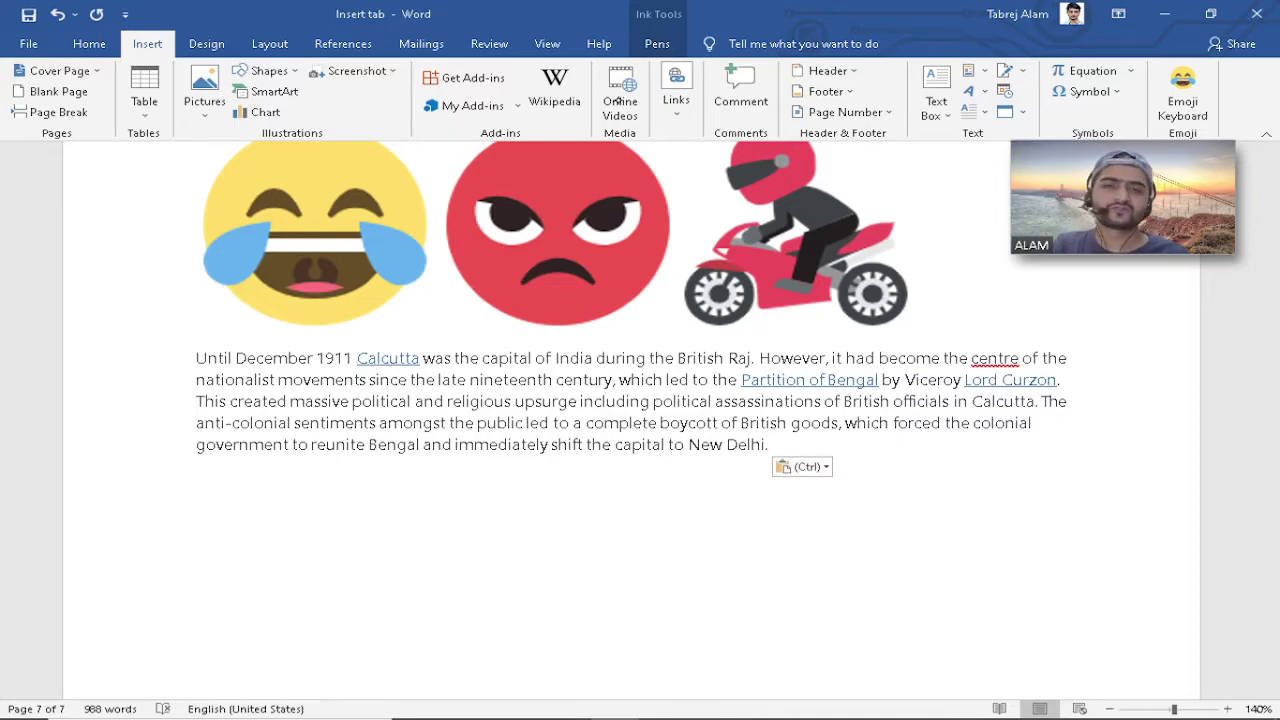
Examine the Insert a video dialog for an online video's URL or embed code, and cancel it without inserting anything.
{"action": "left_click", "coordinate": [620, 100]}
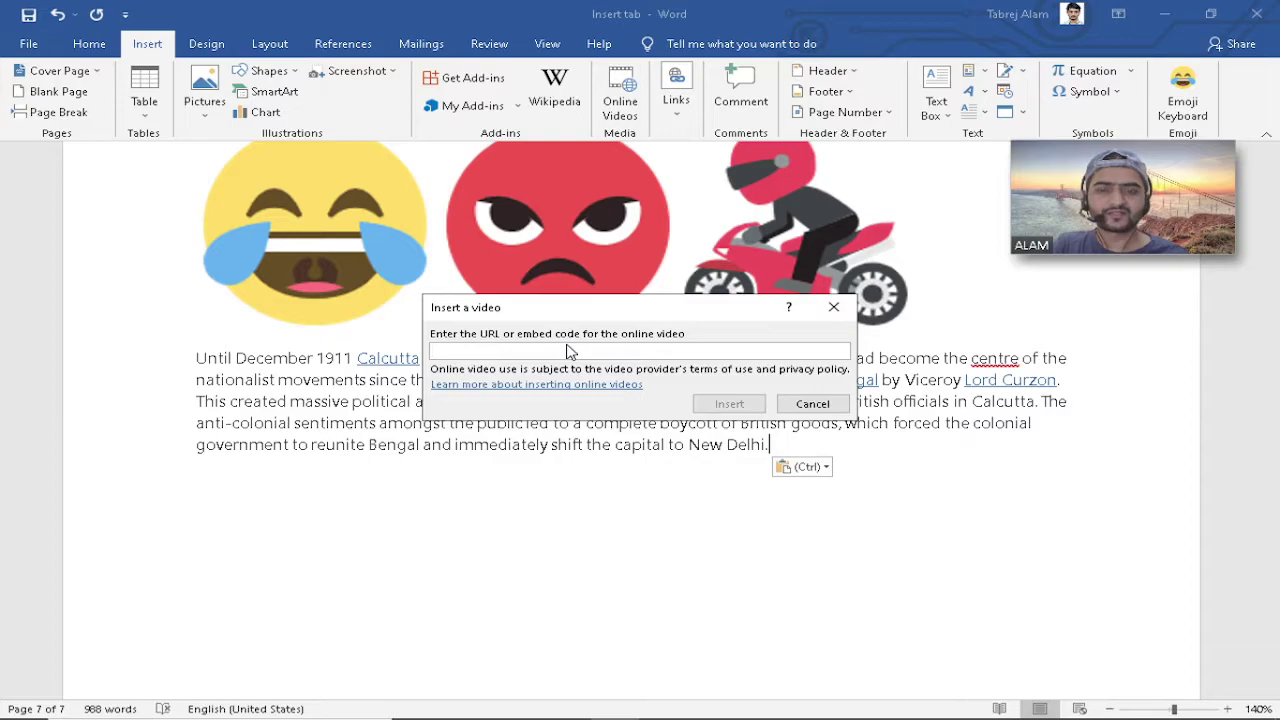
{"action": "left_click_drag", "start_coordinate": [607, 303], "coordinate": [615, 307]}
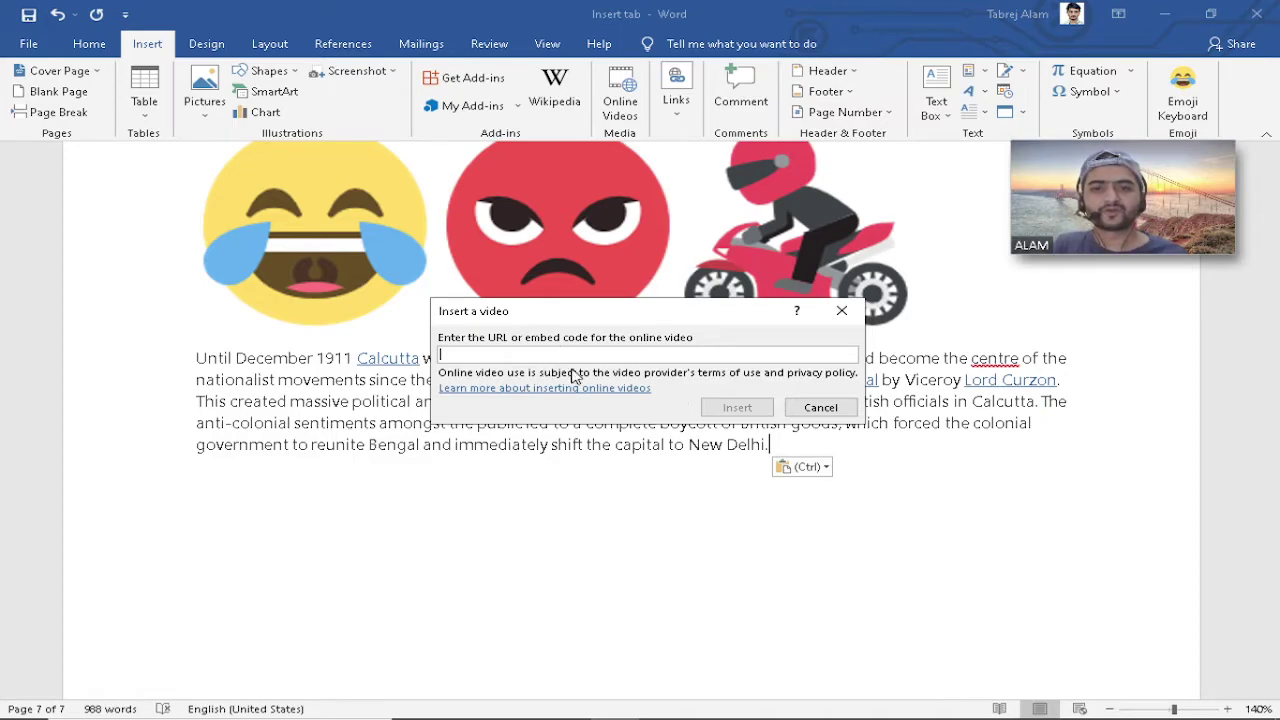
{"action": "left_click", "coordinate": [818, 409]}
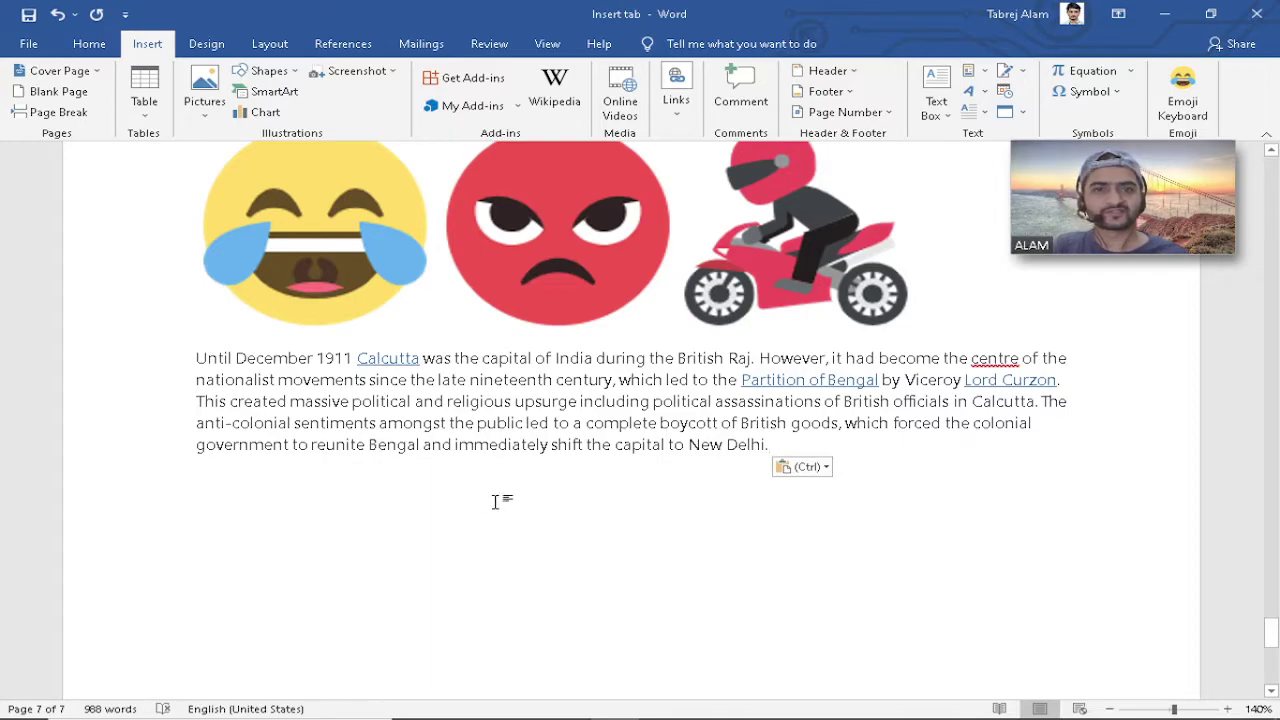
{"action": "mouse_move", "coordinate": [572, 698]}
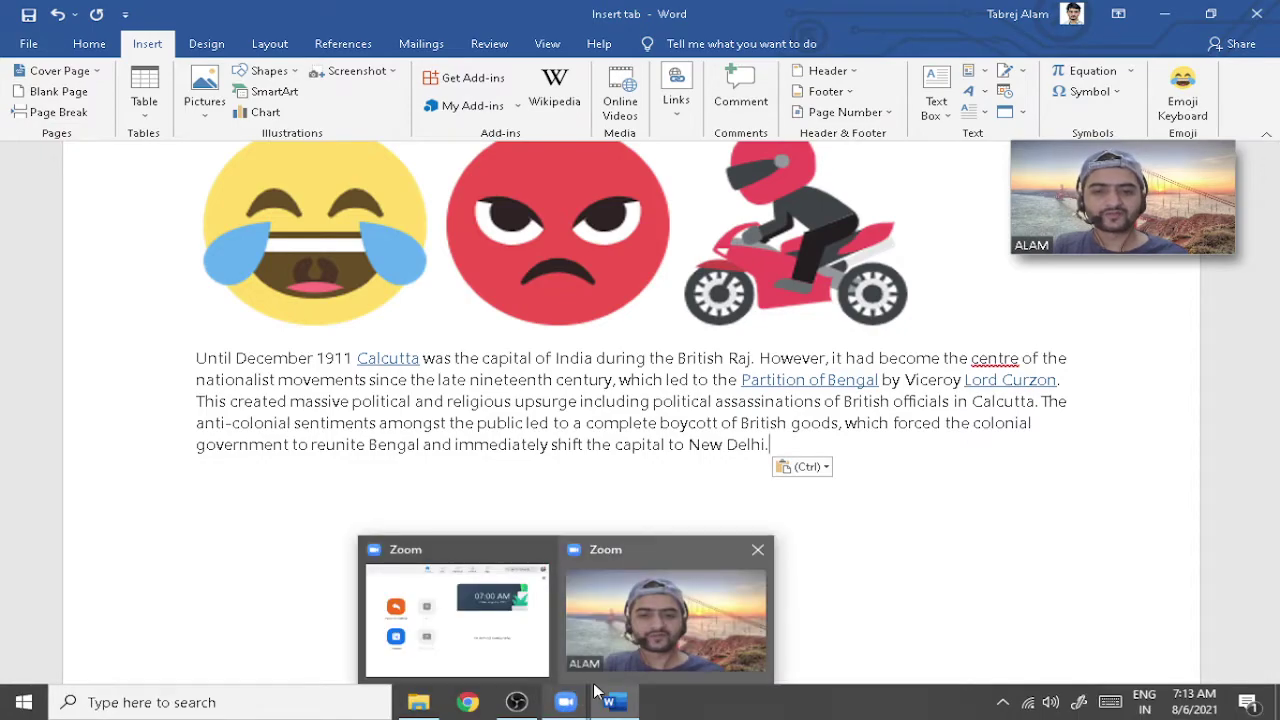
Switch to the browser's YouTube page, play "Hindi Comedy Short Film - Vacancy", skip ahead to about 0:20 and pause it.
{"action": "left_click", "coordinate": [516, 702]}
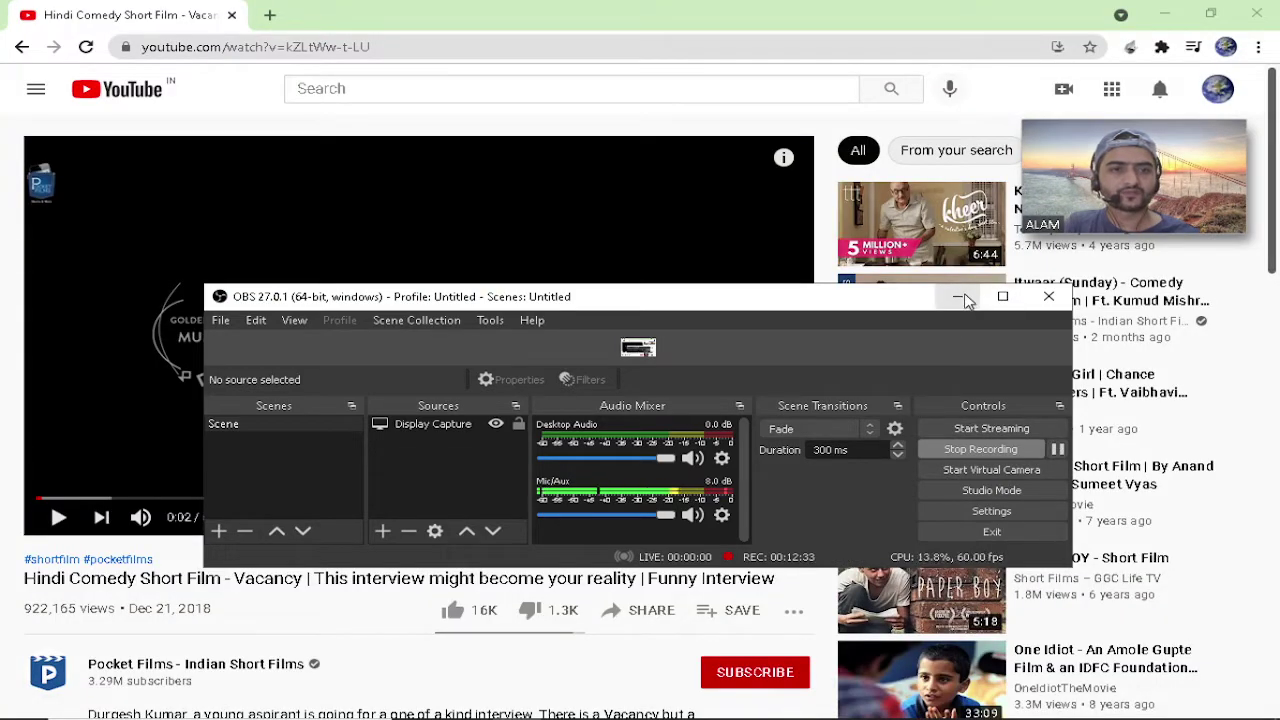
{"action": "left_click", "coordinate": [960, 296]}
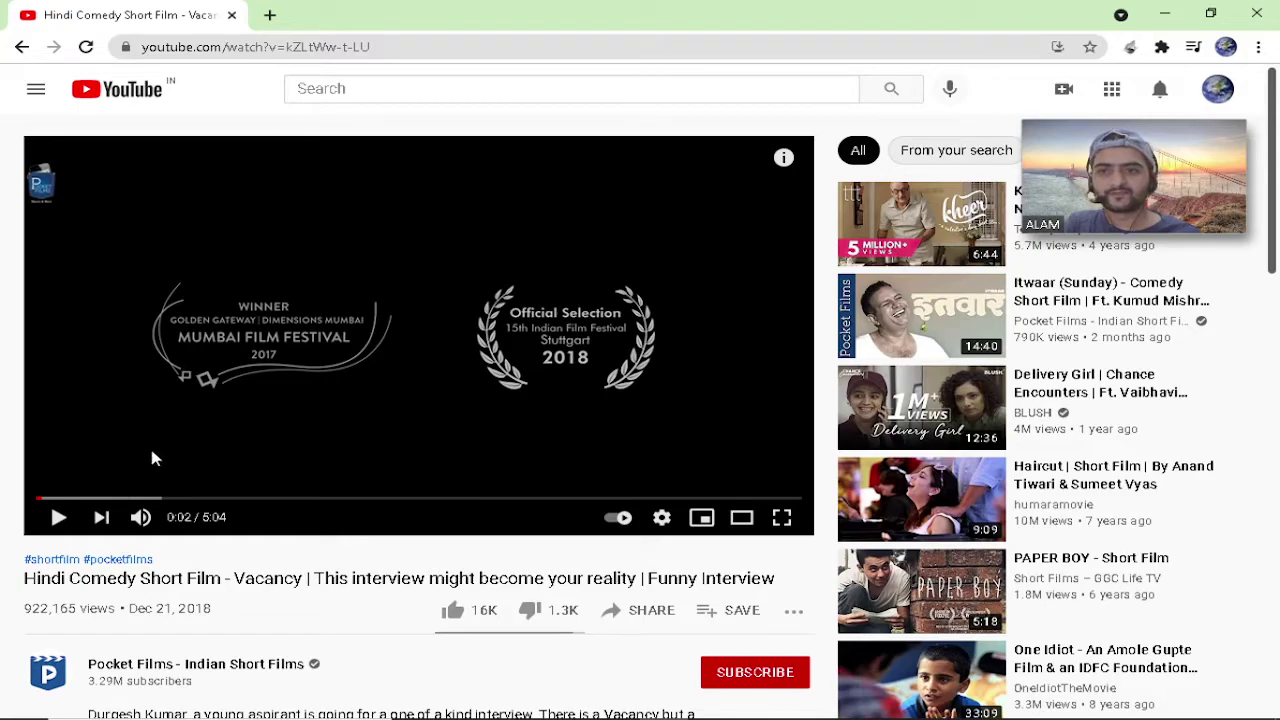
{"action": "left_click", "coordinate": [58, 517]}
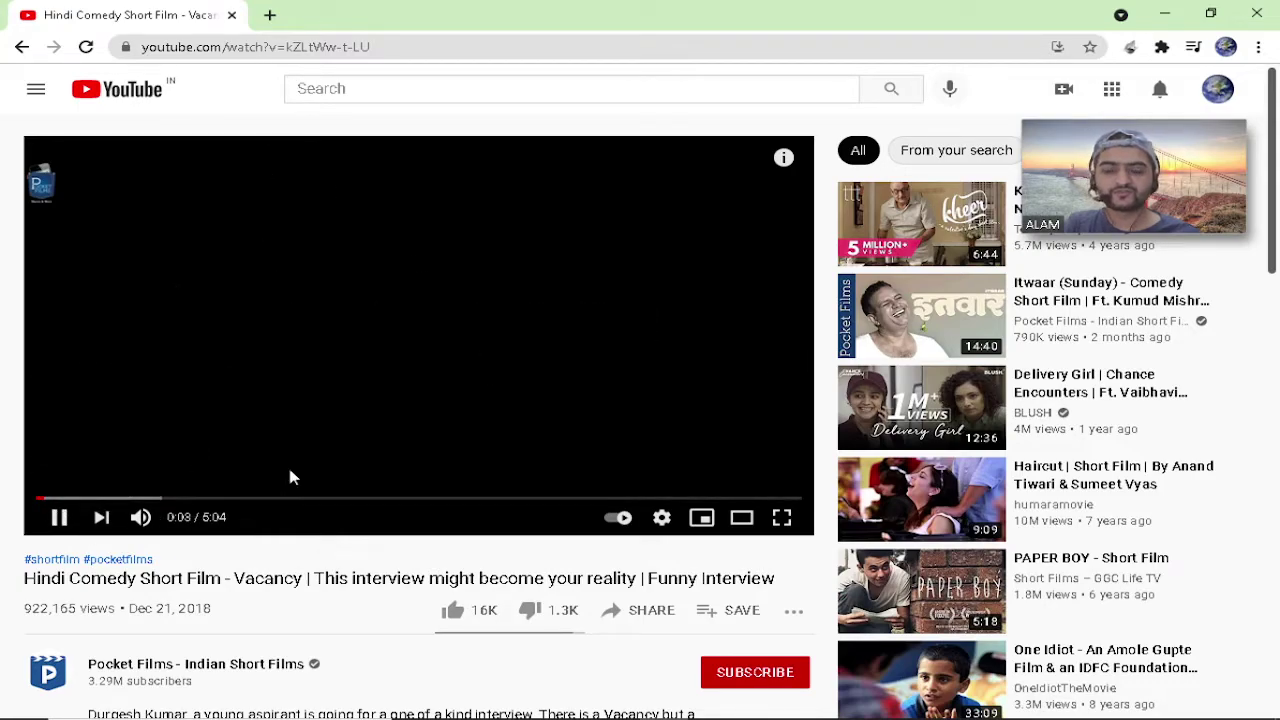
{"action": "left_click", "coordinate": [89, 497]}
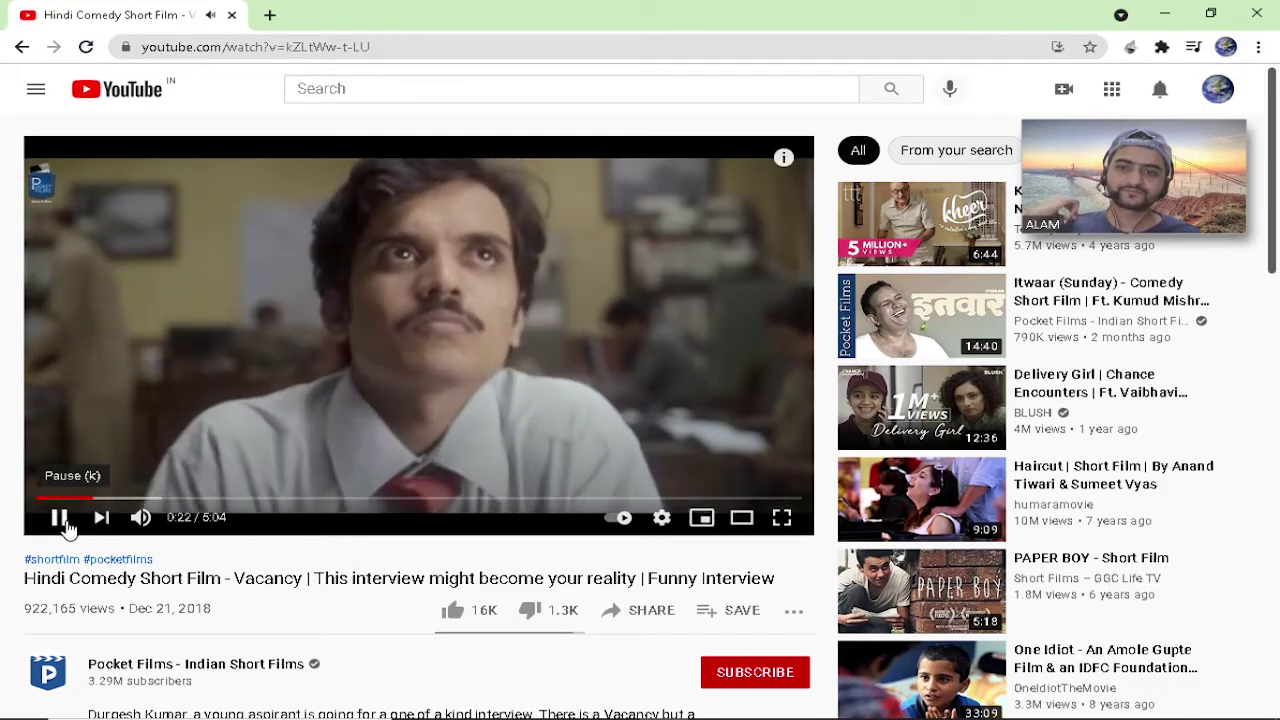
{"action": "left_click", "coordinate": [60, 519]}
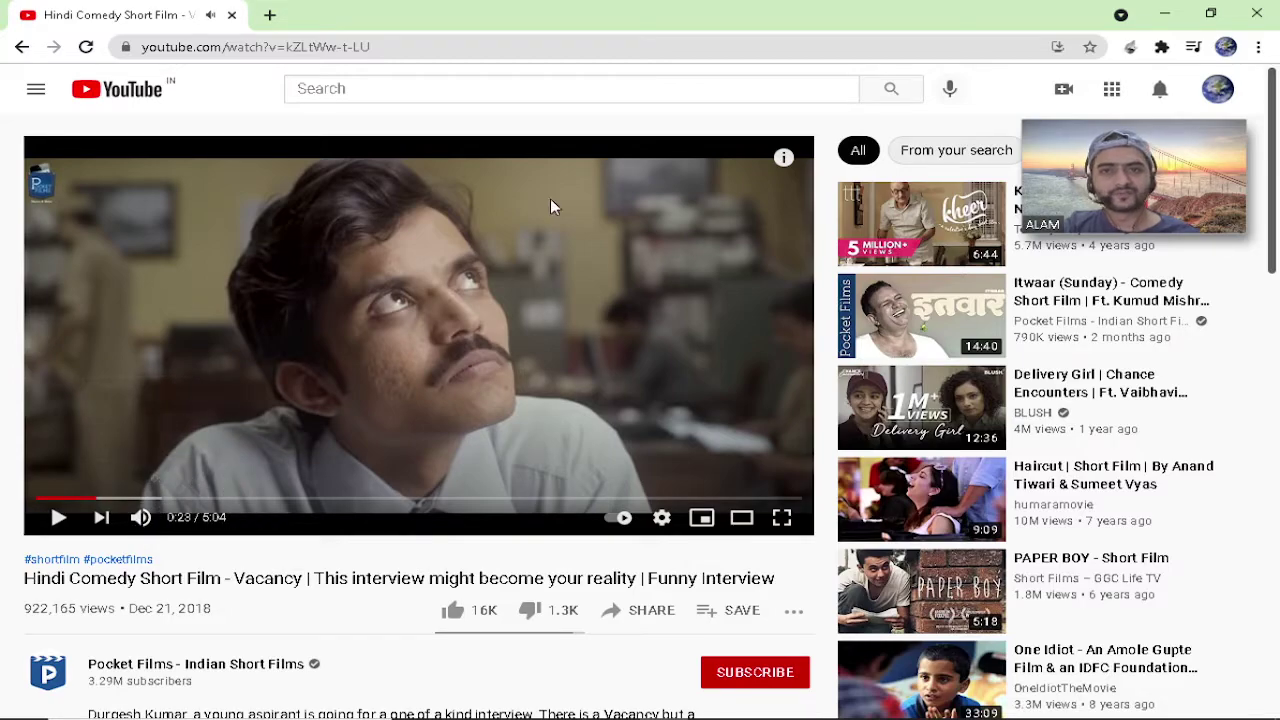
Copy the full web address of the "Vacancy" short film from the browser.
{"action": "left_click", "coordinate": [432, 50]}
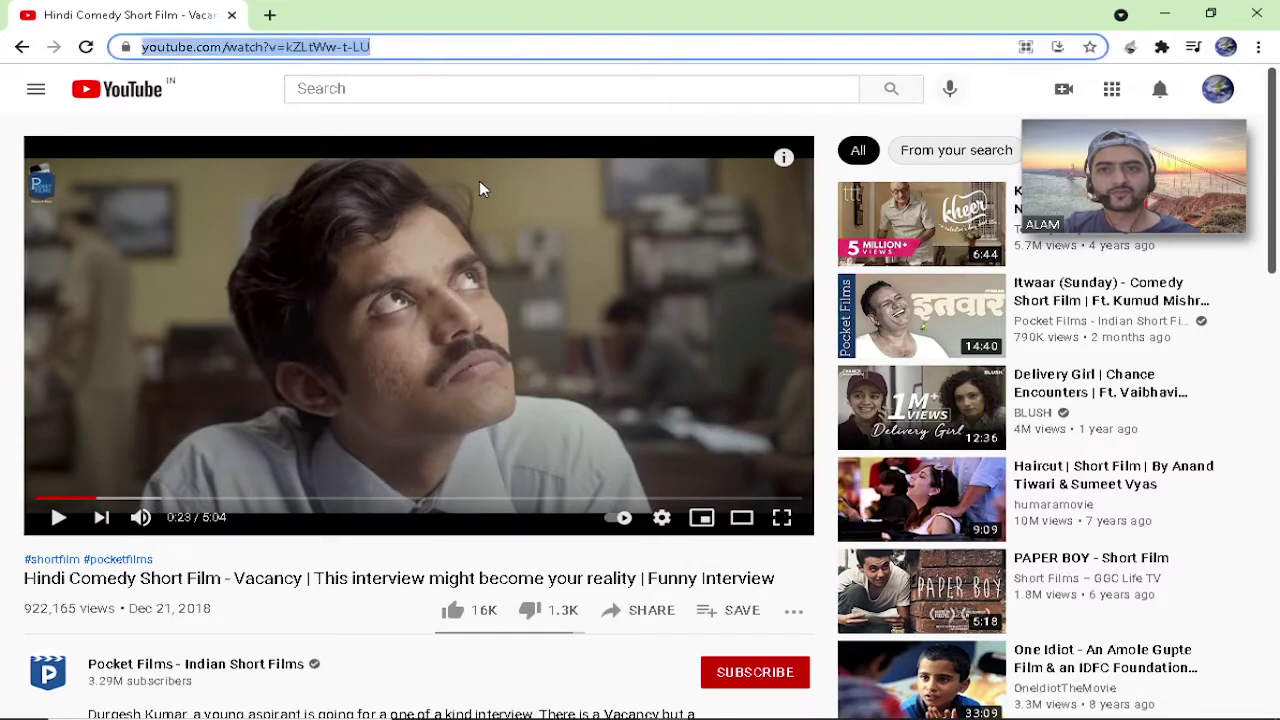
{"action": "left_click", "coordinate": [457, 46]}
{"action": "left_click_drag", "start_coordinate": [500, 46], "coordinate": [88, 57]}
{"action": "key", "text": "ctrl+c"}
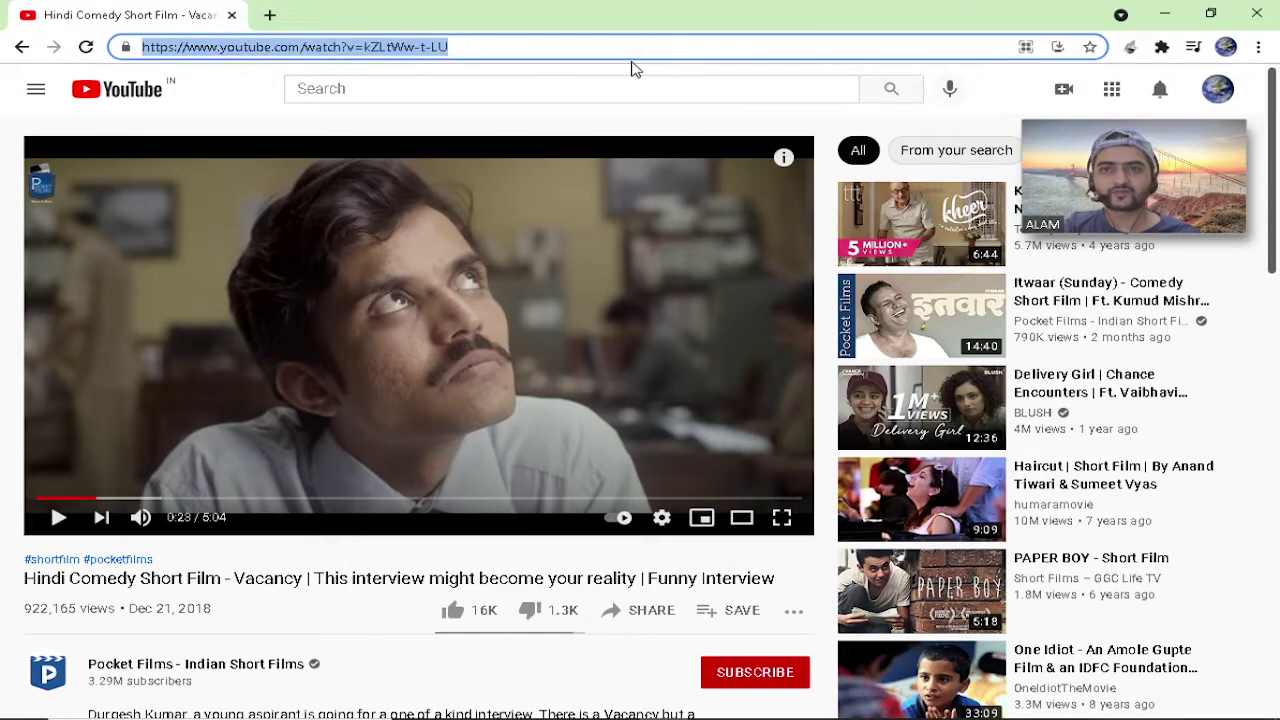
{"action": "right_click", "coordinate": [426, 44]}
{"action": "left_click", "coordinate": [476, 137]}
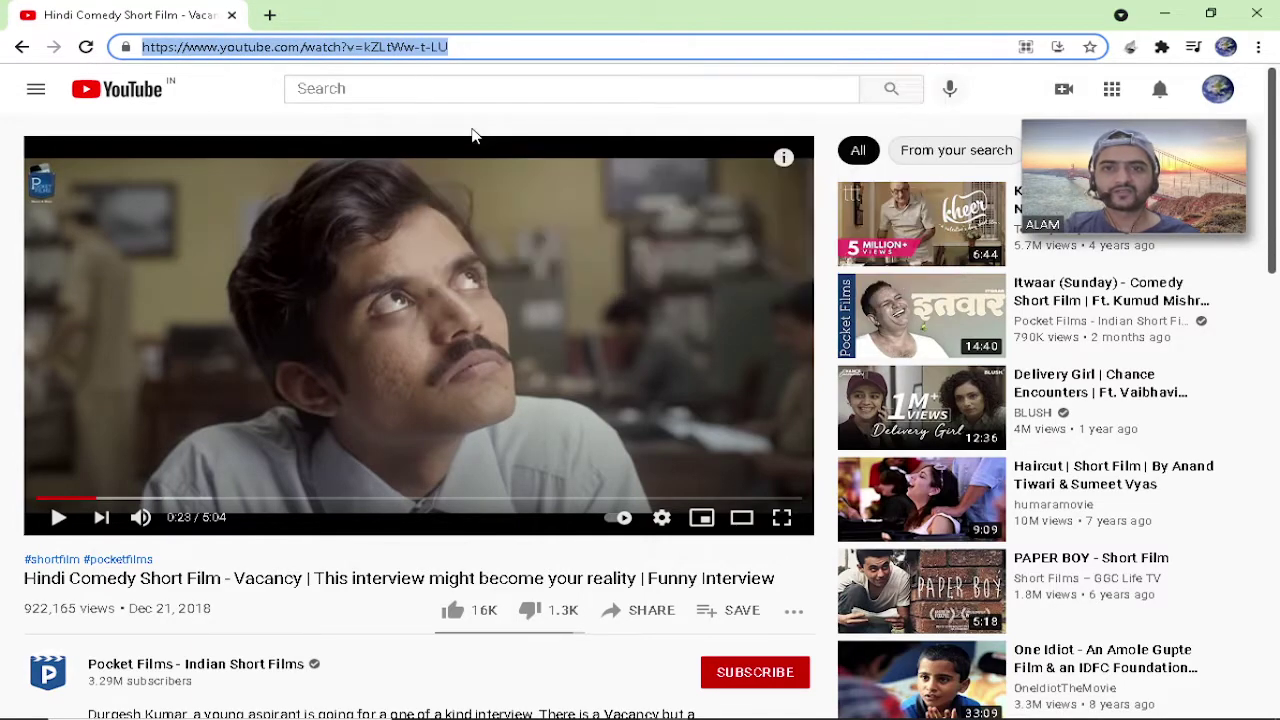
{"action": "right_click", "coordinate": [418, 57]}
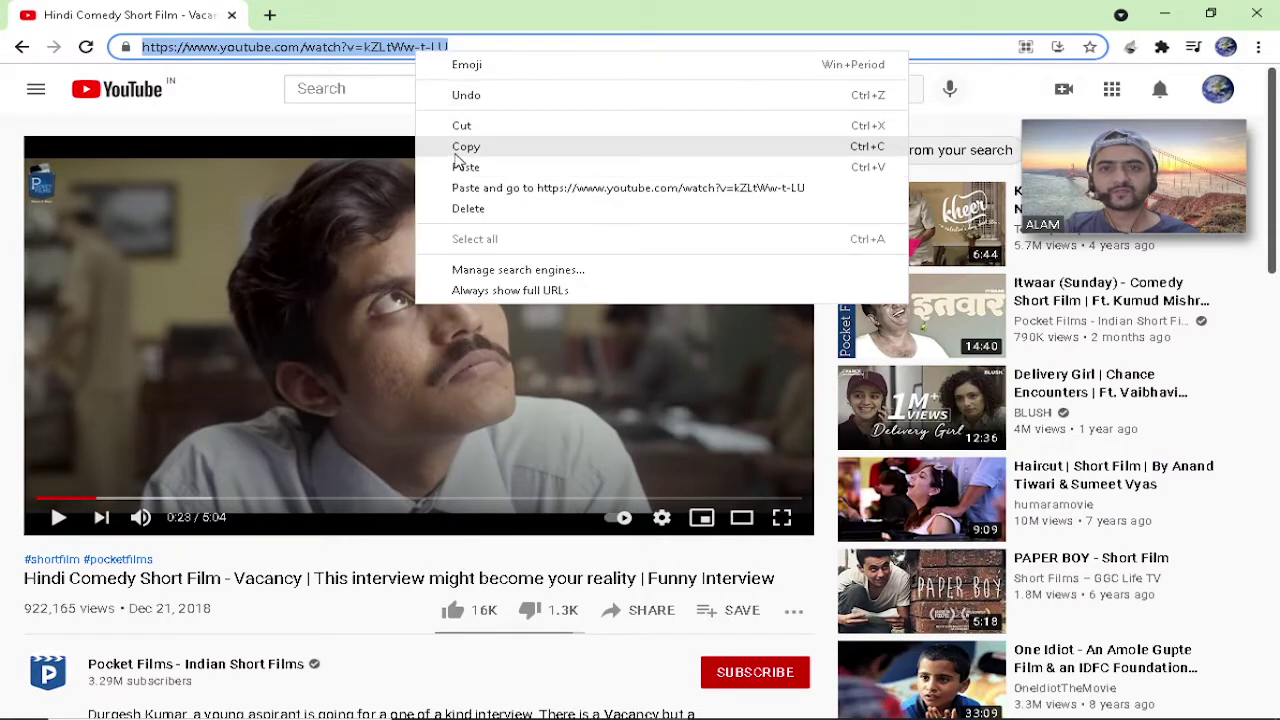
{"action": "left_click", "coordinate": [460, 151]}
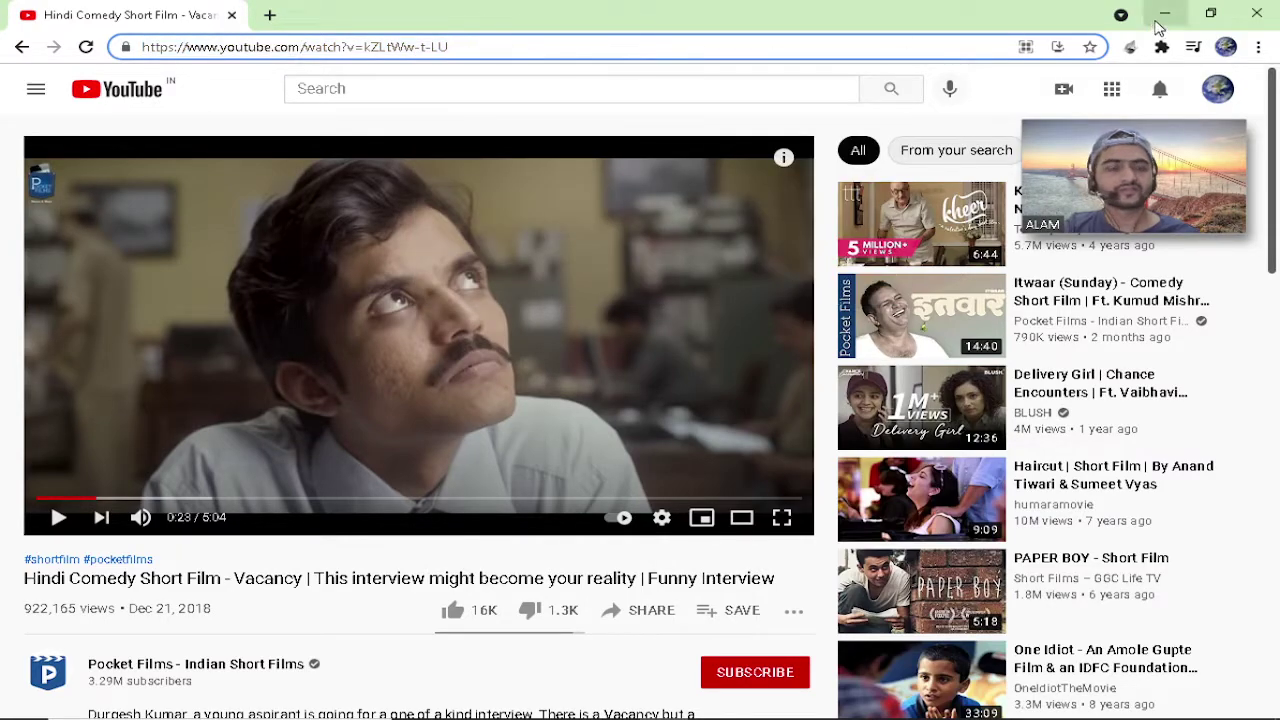
Switch back to the Word document and add an empty line below the pasted New Delhi paragraph.
{"action": "left_click", "coordinate": [1163, 14]}
{"action": "left_click", "coordinate": [899, 453]}
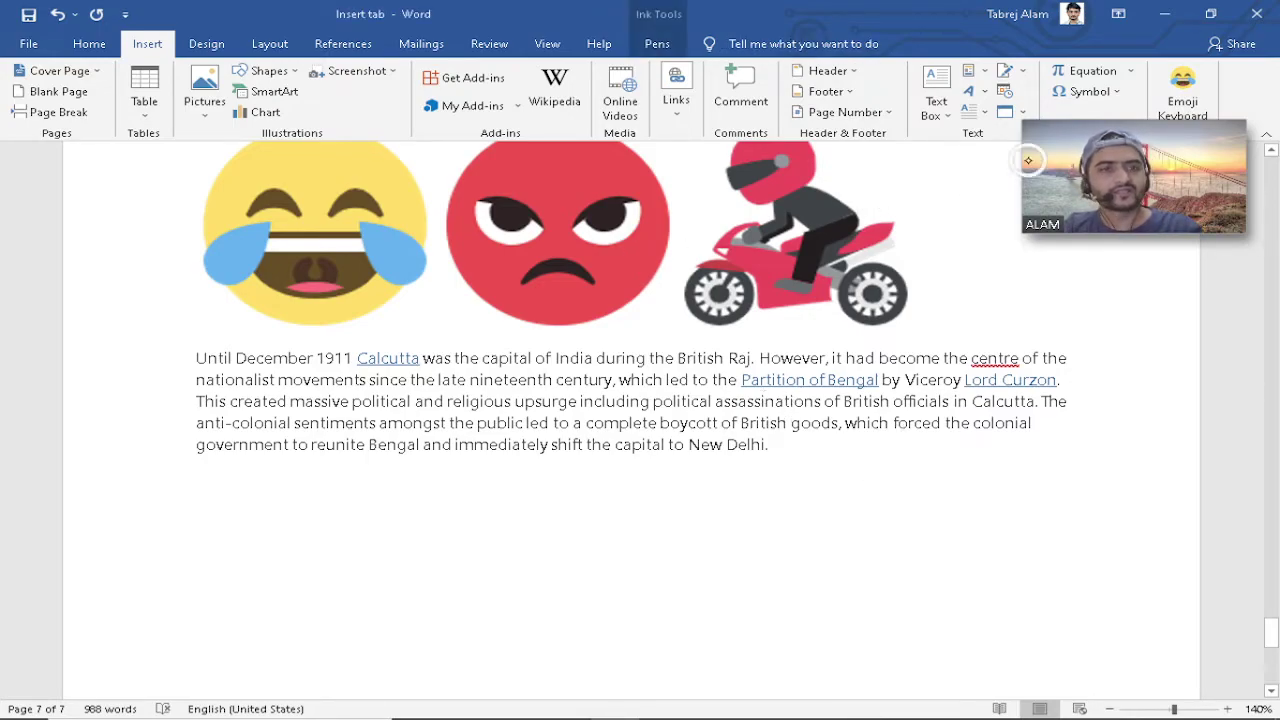
{"action": "left_click", "coordinate": [1164, 14]}
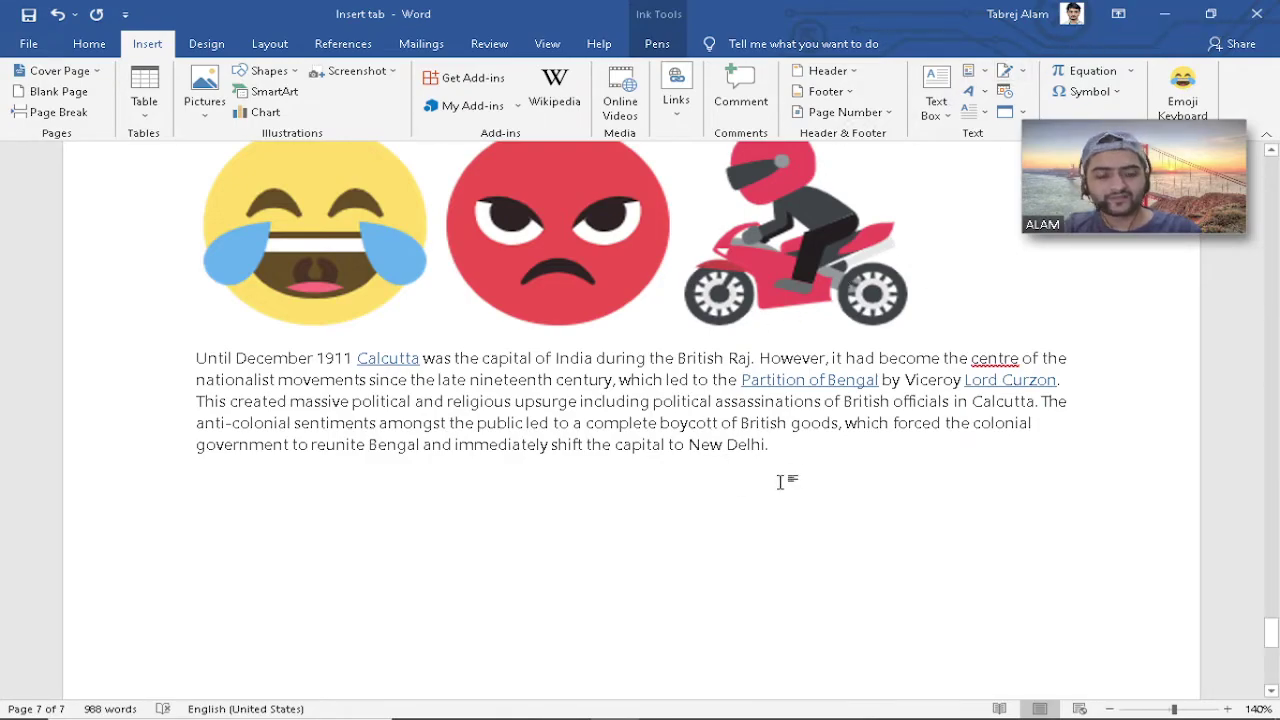
{"action": "key", "text": "Return"}
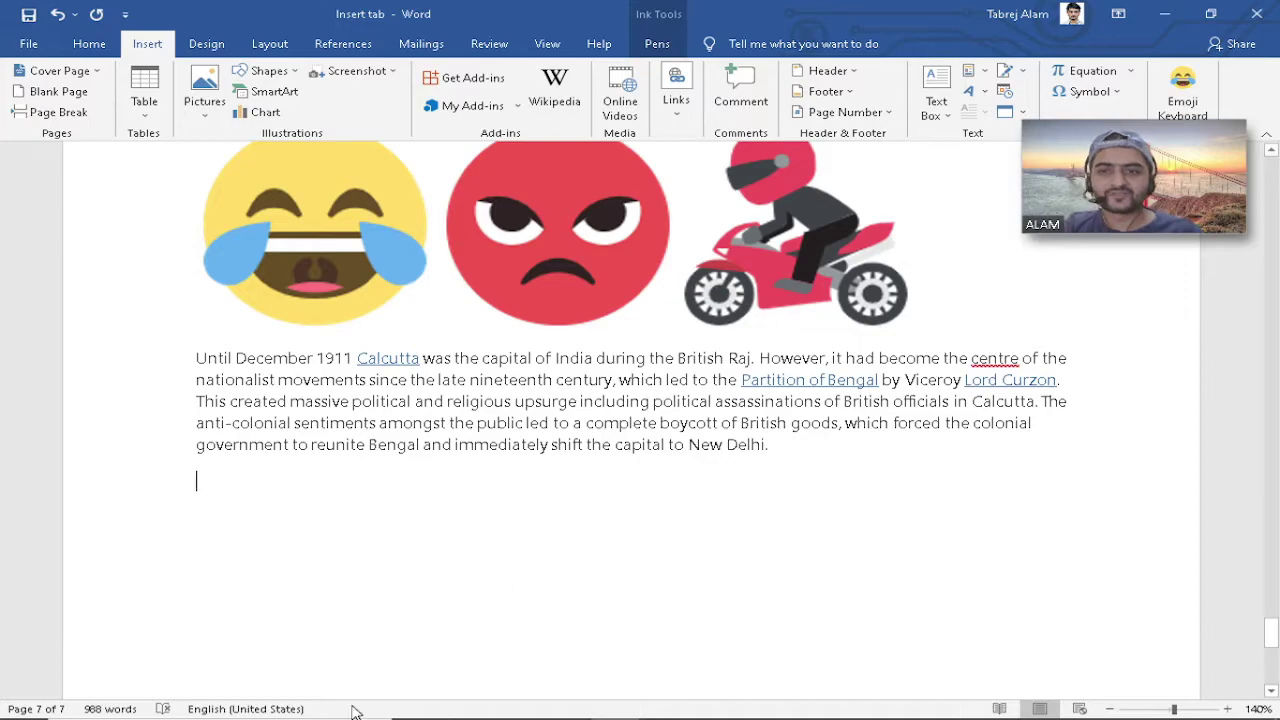
{"action": "scroll", "coordinate": [266, 477], "scroll_direction": "down", "scroll_amount": 2}
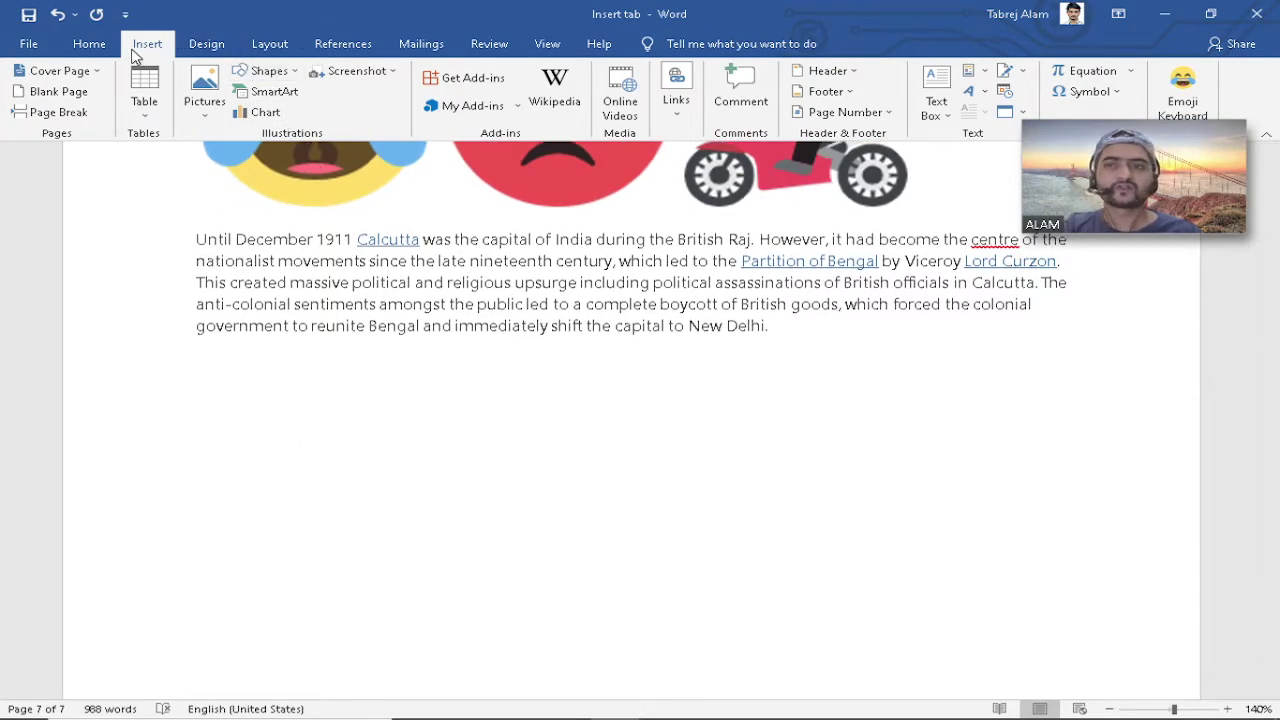
{"action": "left_click", "coordinate": [620, 100]}
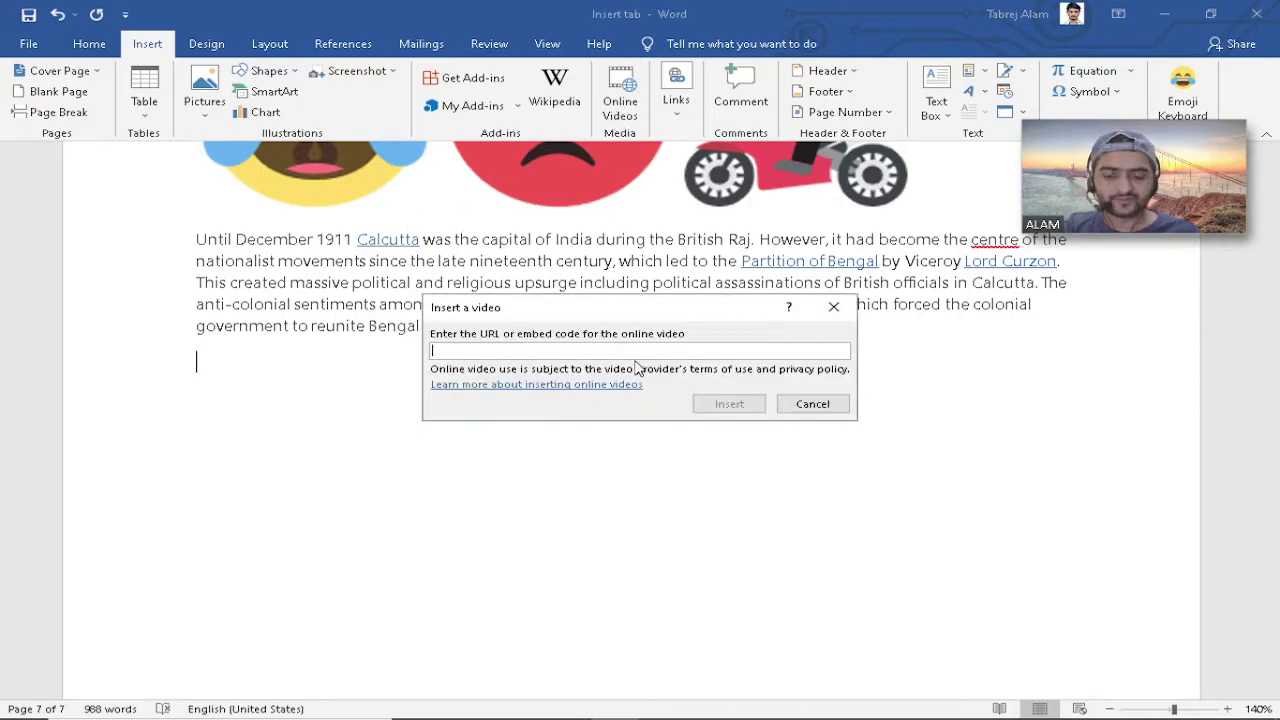
{"action": "key", "text": "ctrl+v"}
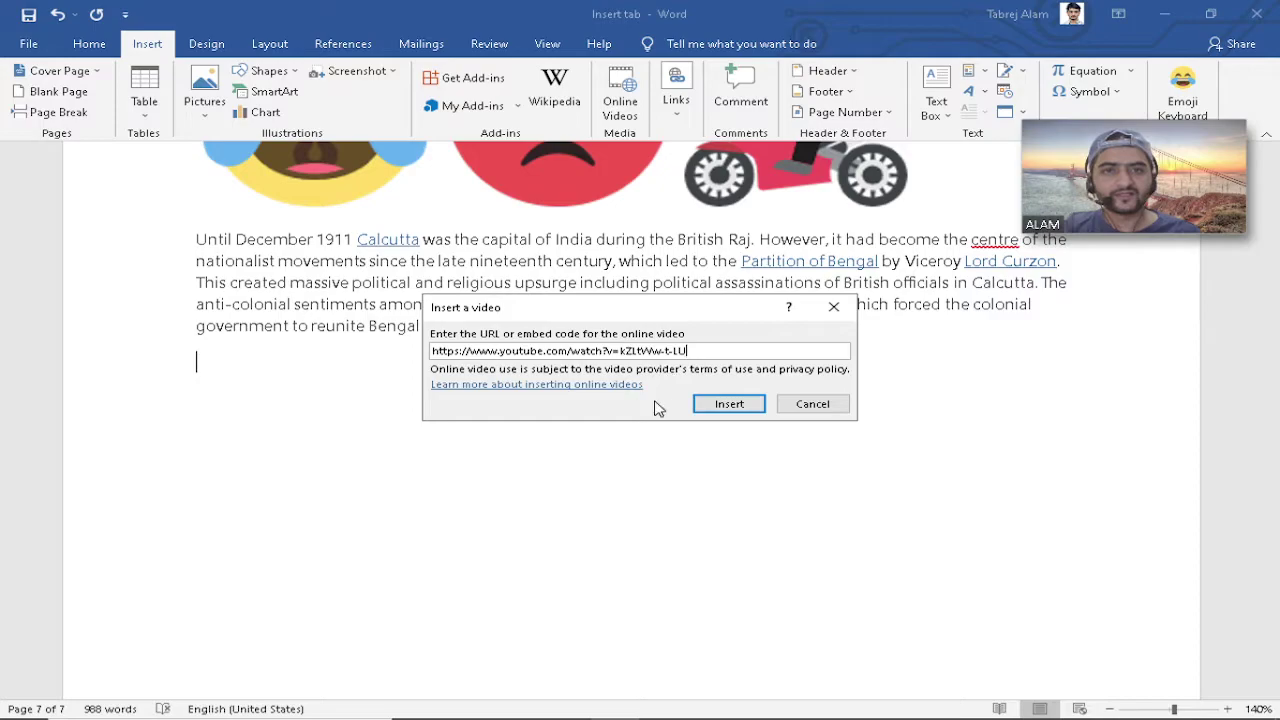
{"action": "left_click", "coordinate": [734, 410]}
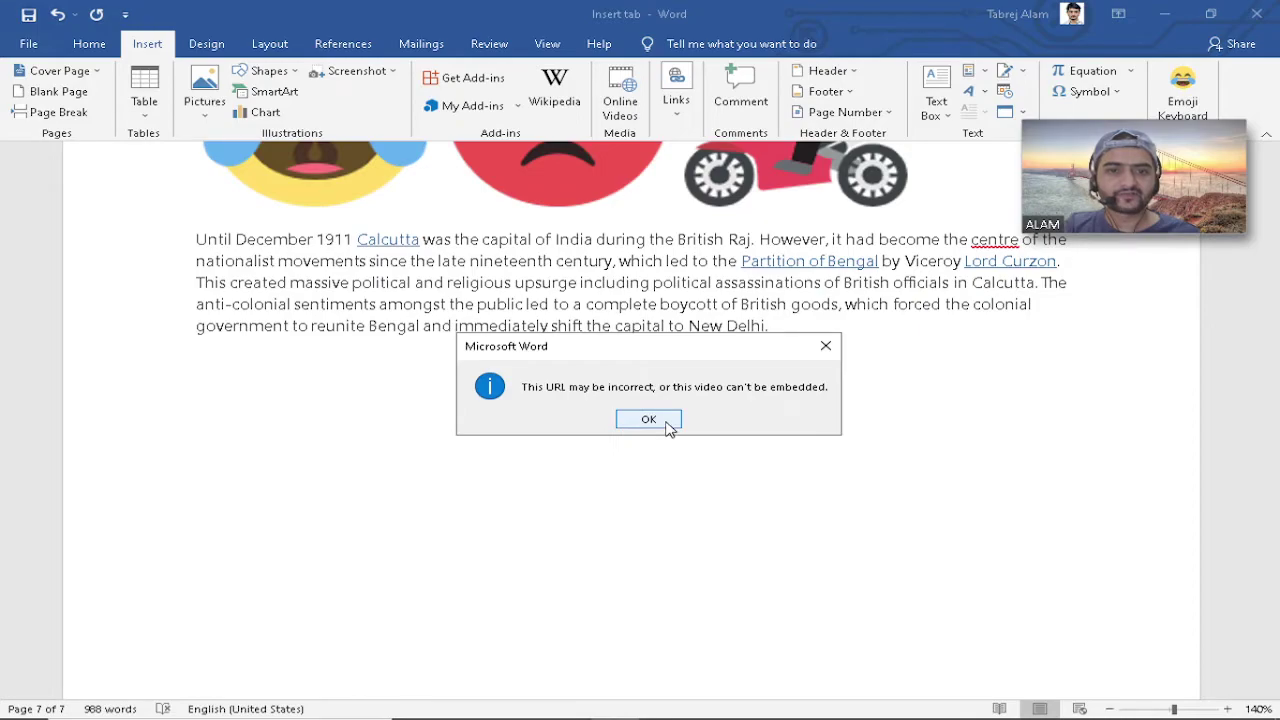
{"action": "left_click", "coordinate": [649, 419]}
Switch to YouTube, open the short film "Ambani The Investor" from the suggested videos and pause it at about 1:30.
{"action": "mouse_move", "coordinate": [477, 708]}
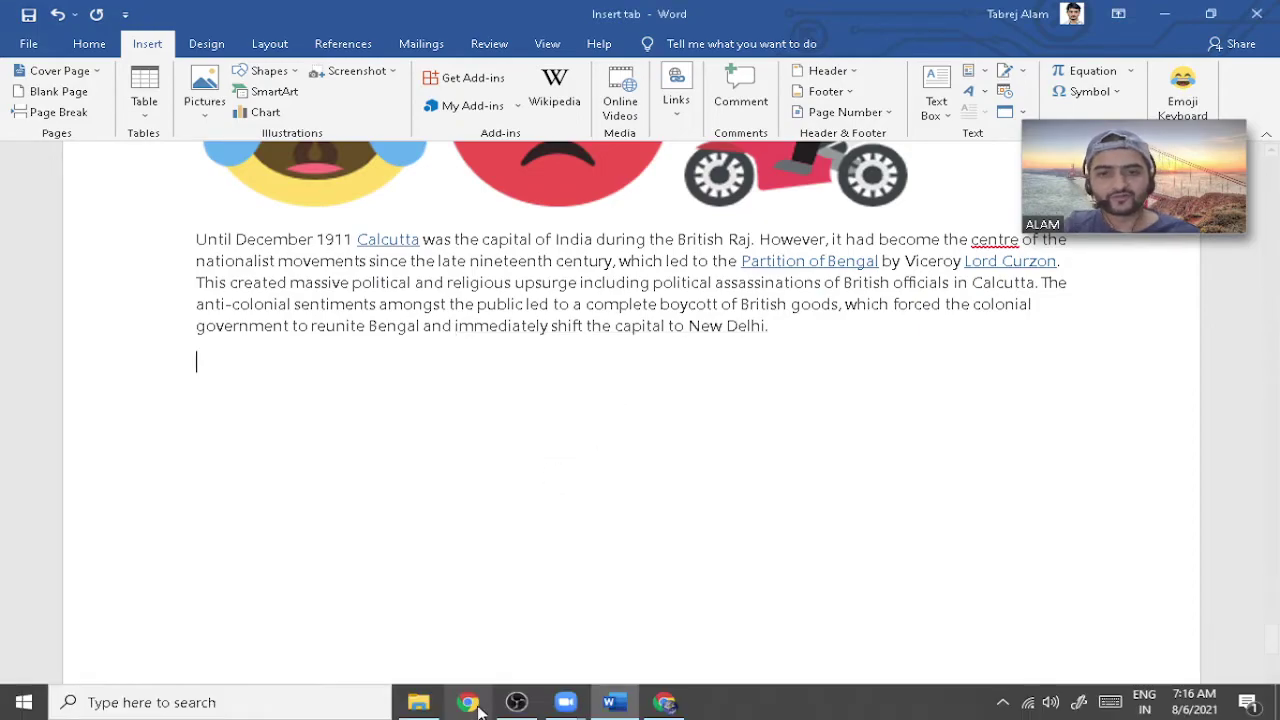
{"action": "mouse_move", "coordinate": [675, 707]}
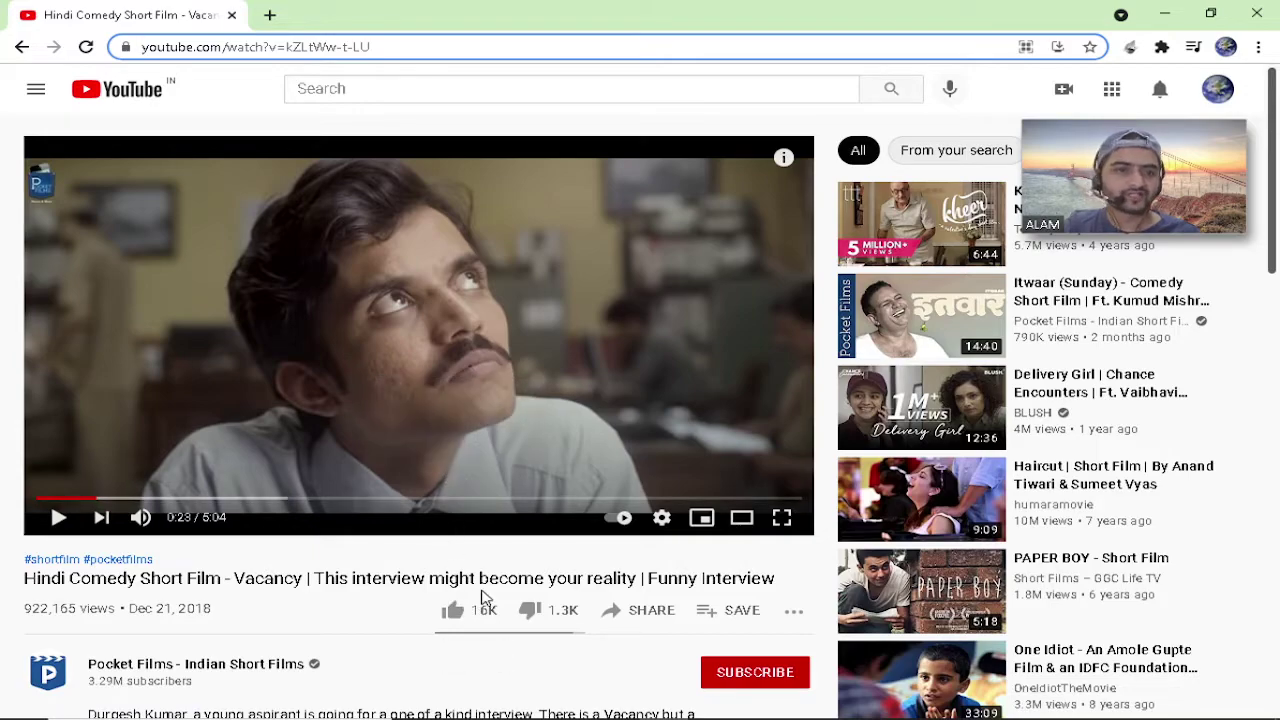
{"action": "scroll", "coordinate": [481, 597], "scroll_direction": "down", "scroll_amount": 3}
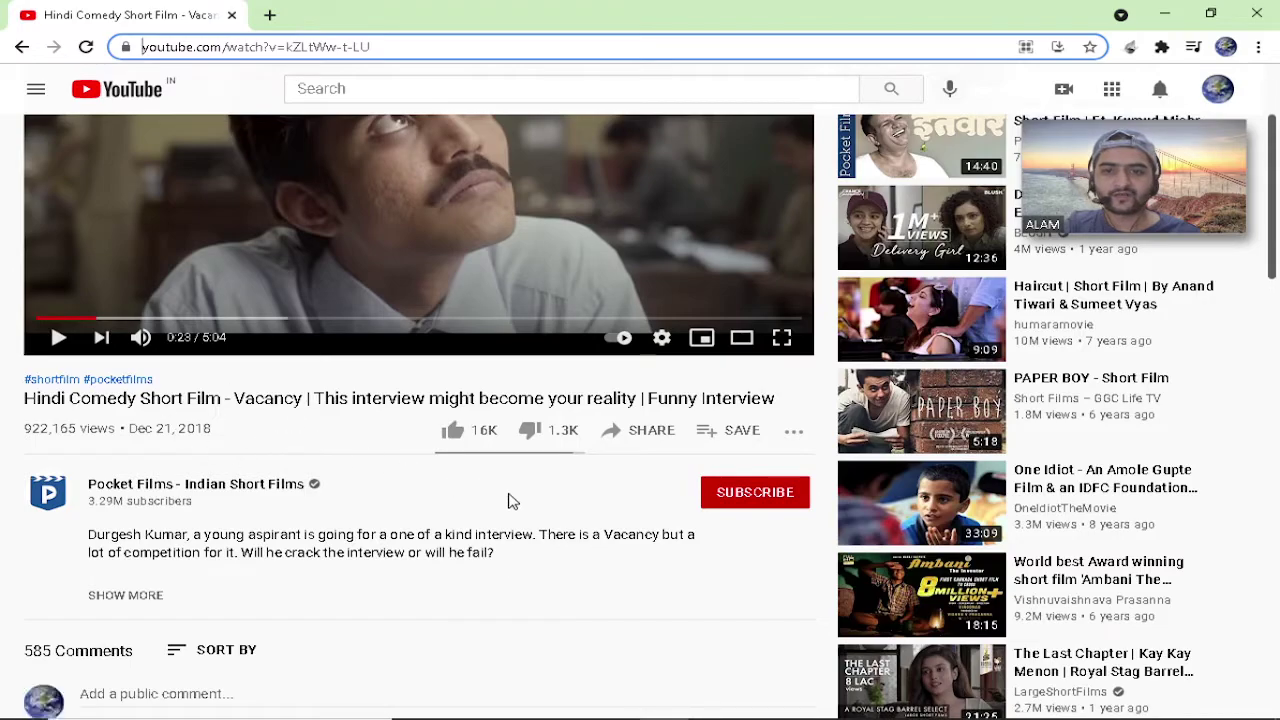
{"action": "left_click_drag", "start_coordinate": [377, 553], "coordinate": [426, 553]}
{"action": "left_click", "coordinate": [479, 540]}
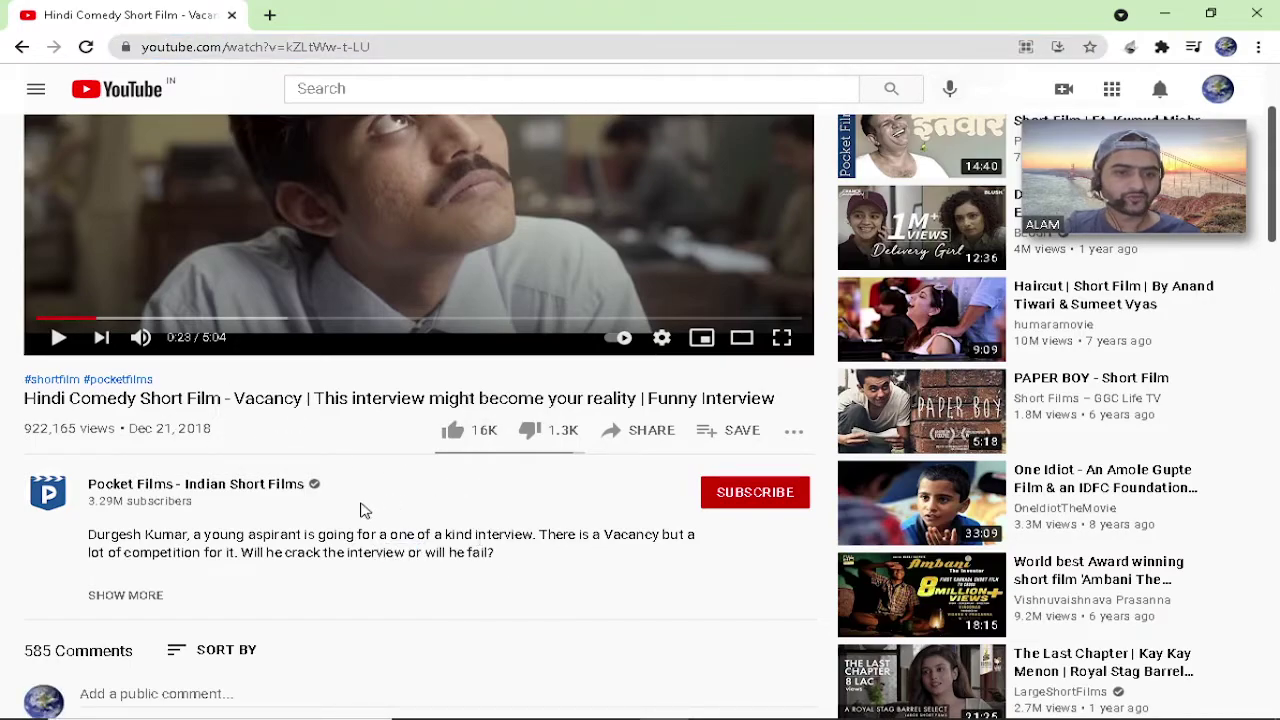
{"action": "left_click", "coordinate": [1080, 578]}
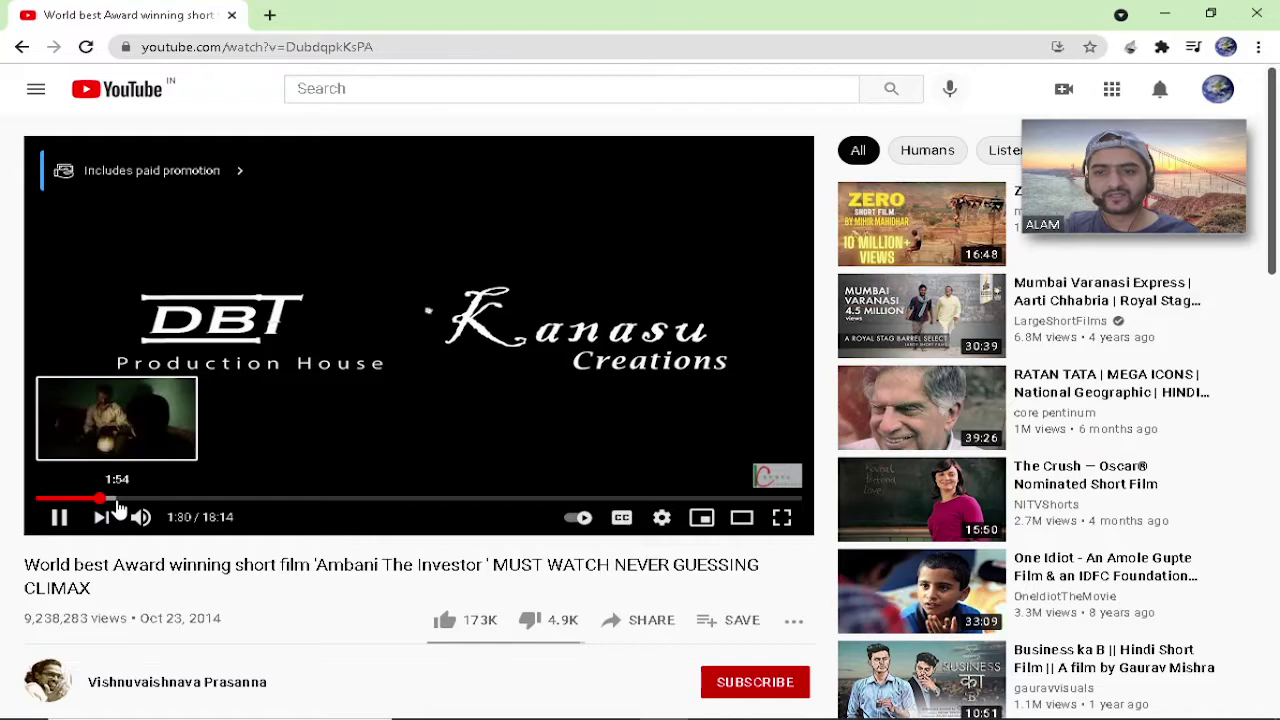
{"action": "left_click", "coordinate": [99, 497]}
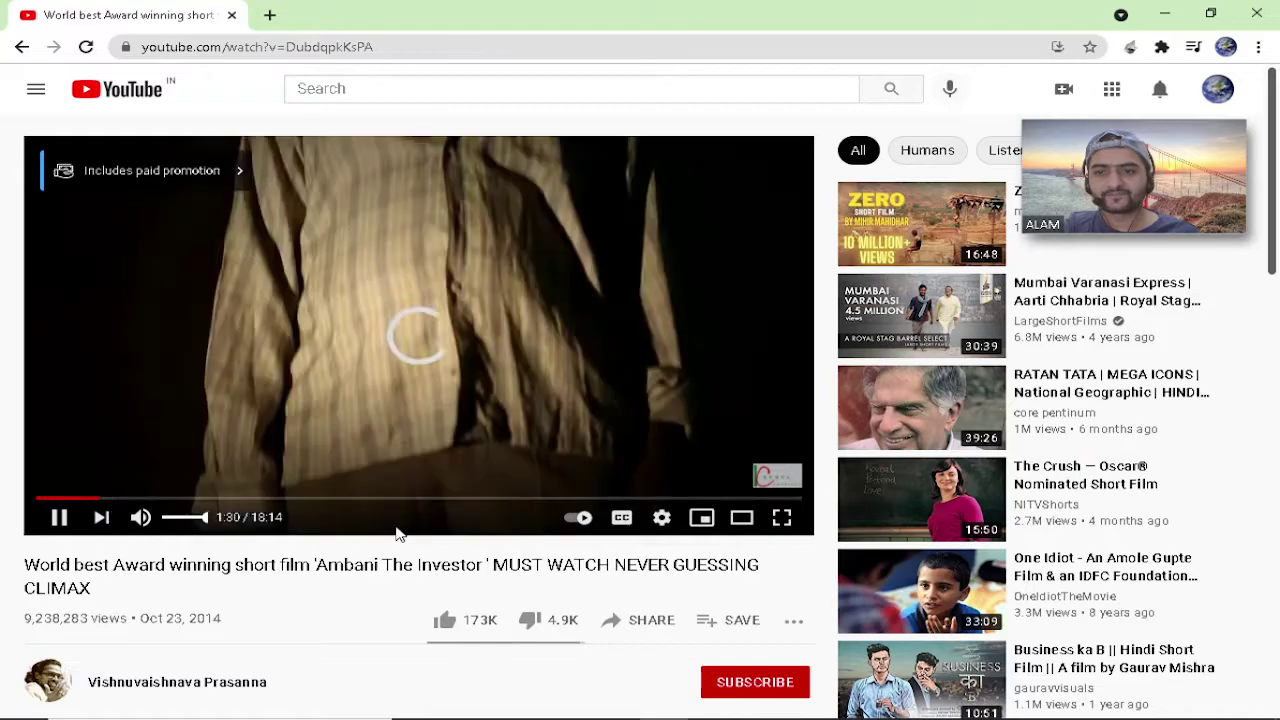
{"action": "left_click", "coordinate": [58, 517]}
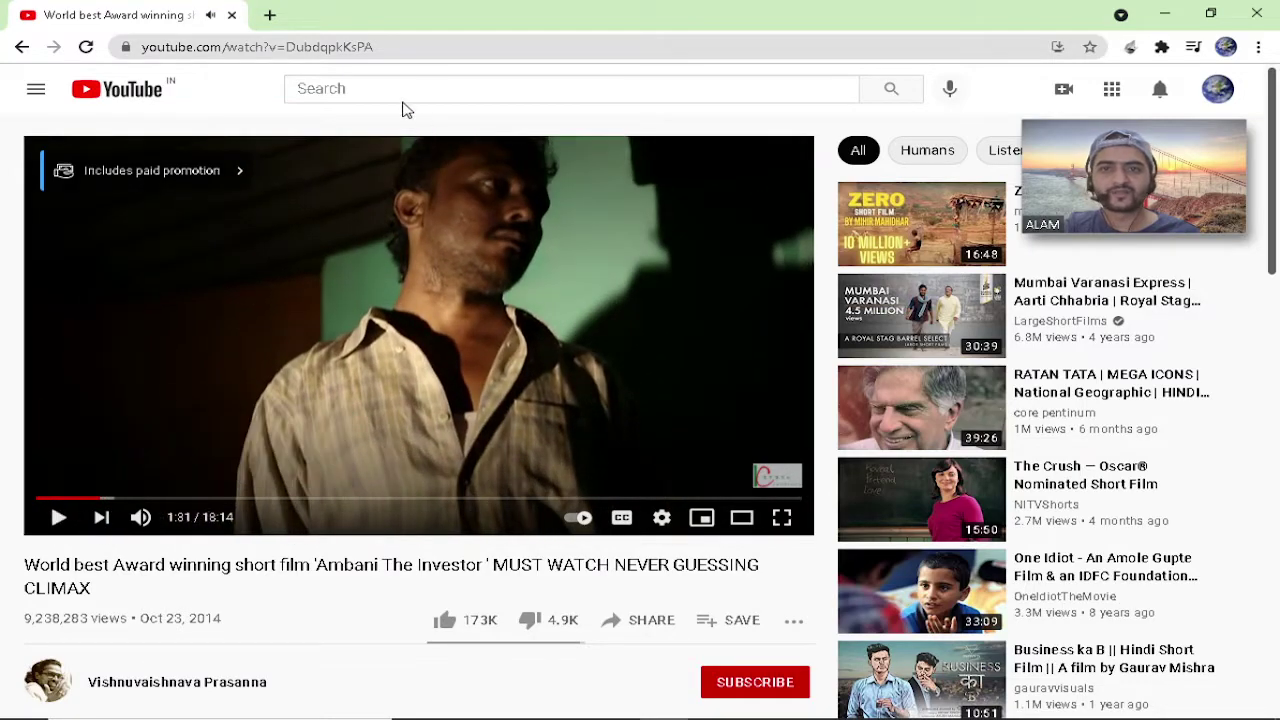
Copy the "Ambani The Investor" video's address and insert it as an online video in the Word document, below the New Delhi paragraph.
{"action": "left_click", "coordinate": [402, 46]}
{"action": "key", "text": "ctrl+c"}
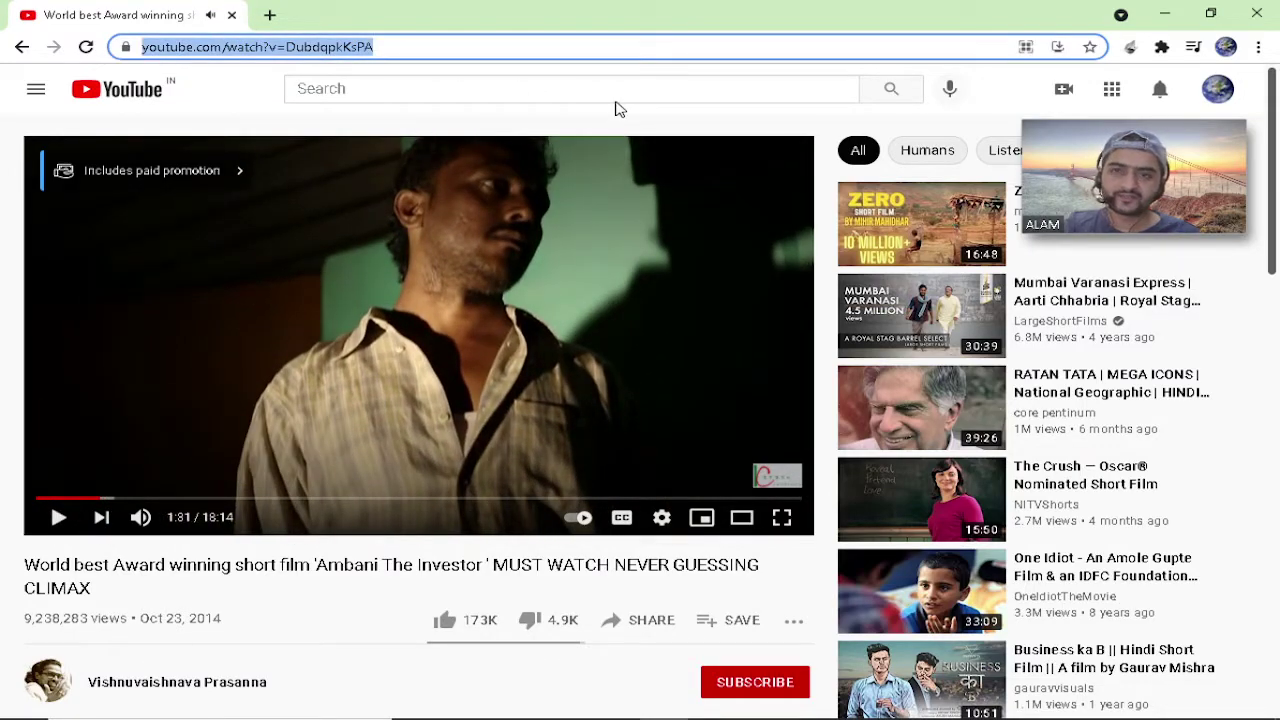
{"action": "key", "text": "alt+Tab"}
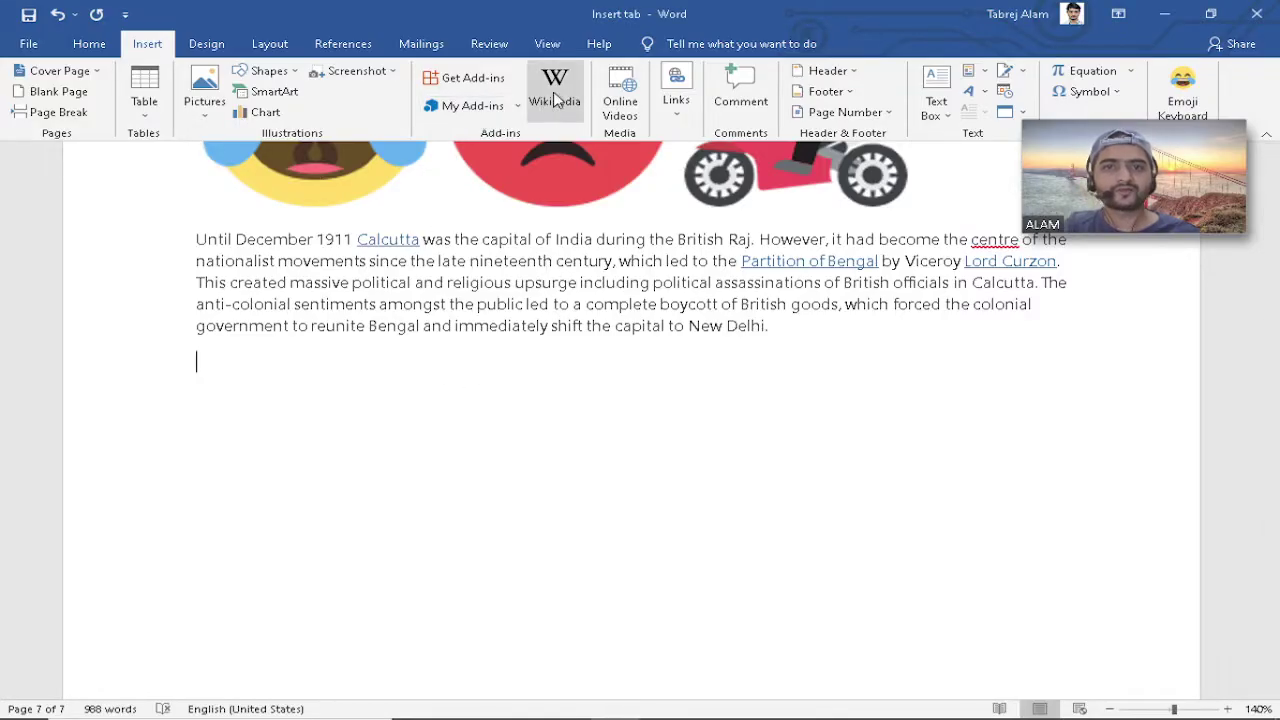
{"action": "left_click", "coordinate": [620, 100]}
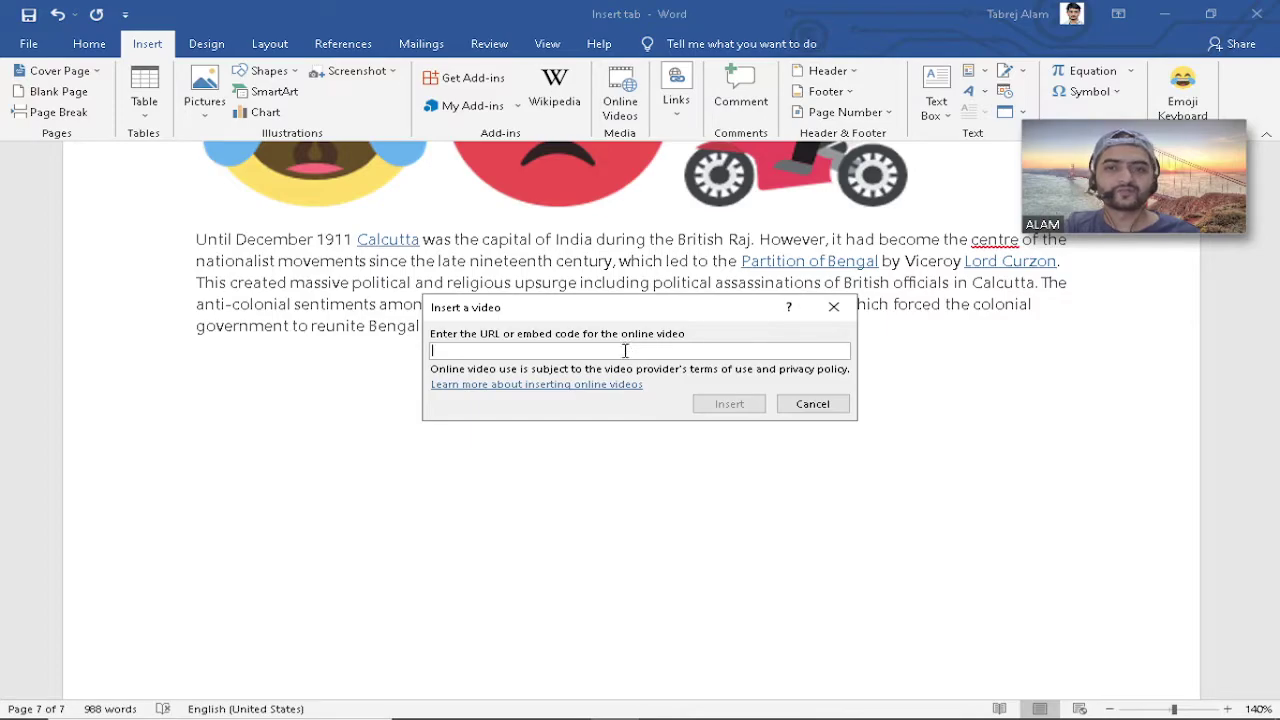
{"action": "key", "text": "ctrl+v"}
{"action": "left_click", "coordinate": [722, 403]}
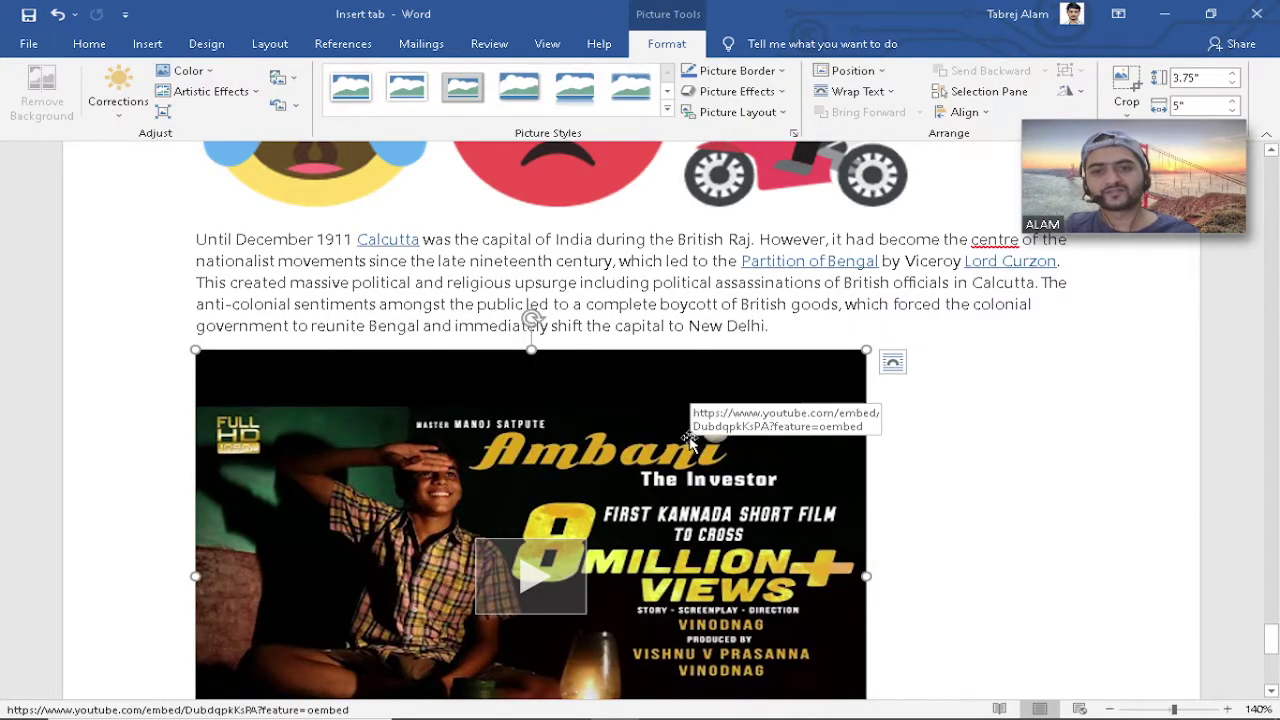
Play the inserted "Ambani The Investor" video inside the document, skip ahead to about 1:29 and pause it.
{"action": "scroll", "coordinate": [700, 430], "scroll_direction": "down", "scroll_amount": 2}
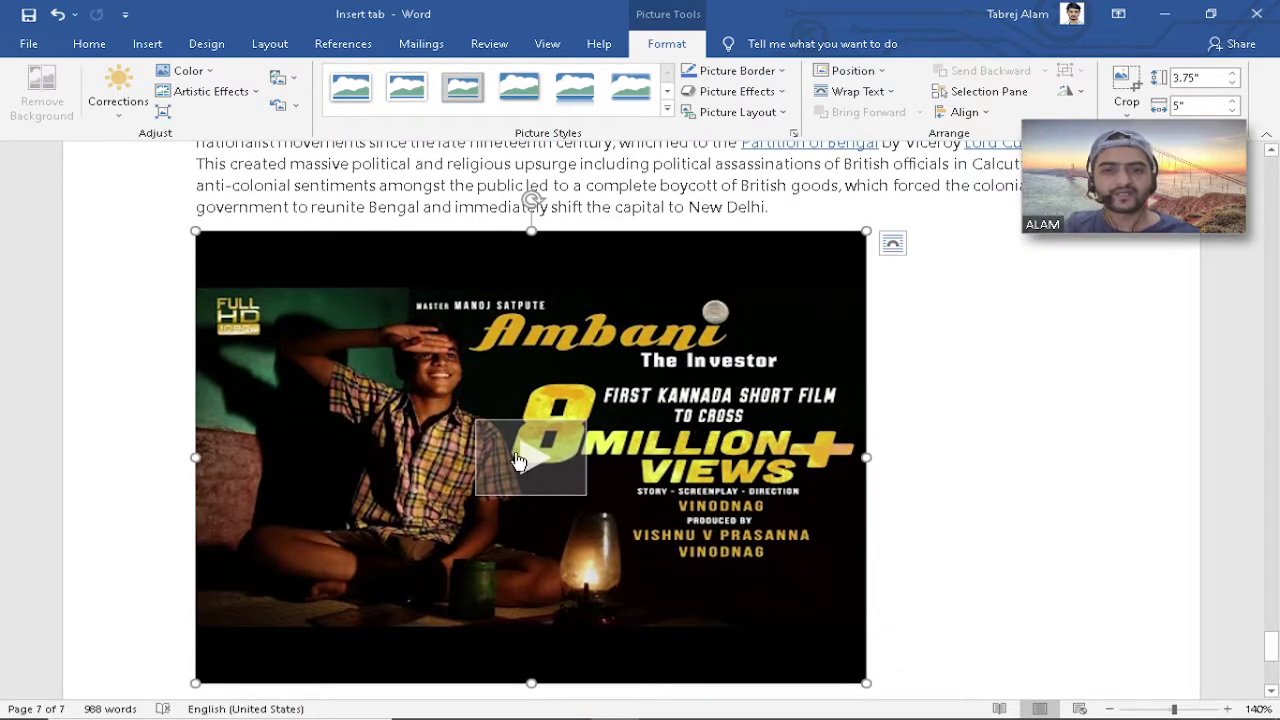
{"action": "scroll", "coordinate": [593, 440], "scroll_direction": "down", "scroll_amount": 1}
{"action": "left_click", "coordinate": [908, 623]}
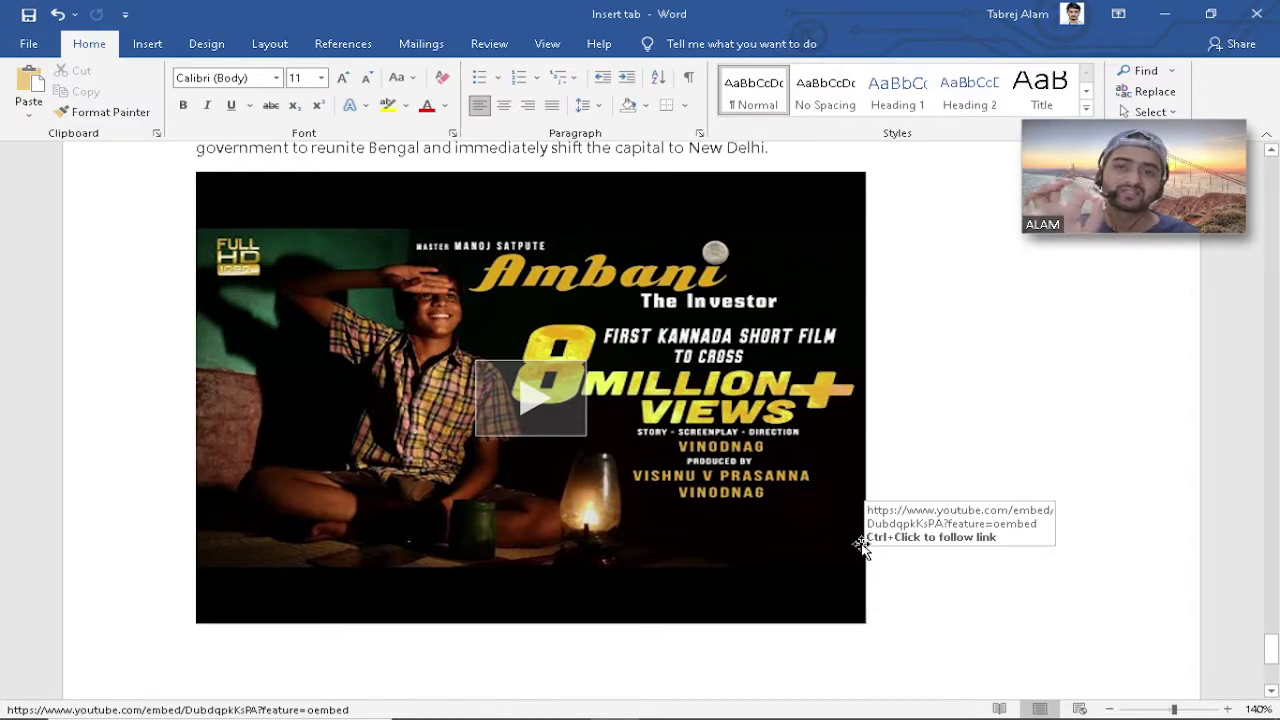
{"action": "left_click", "coordinate": [530, 400]}
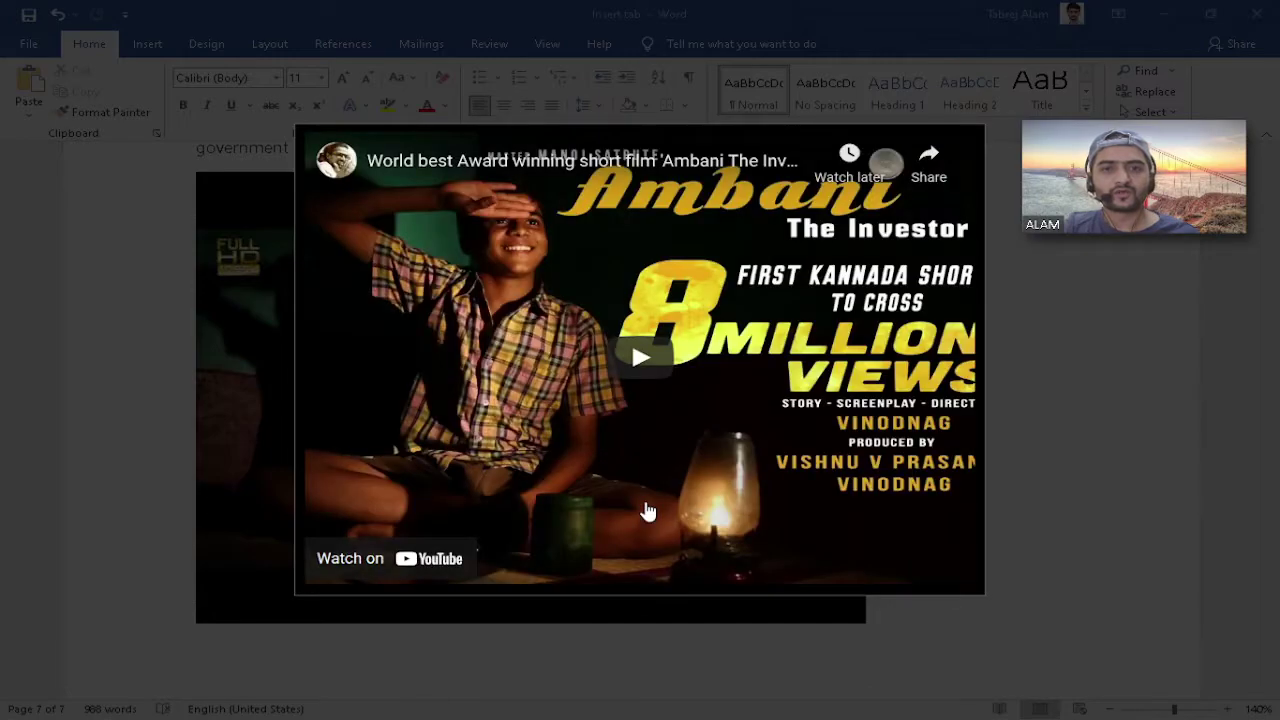
{"action": "left_click", "coordinate": [651, 440]}
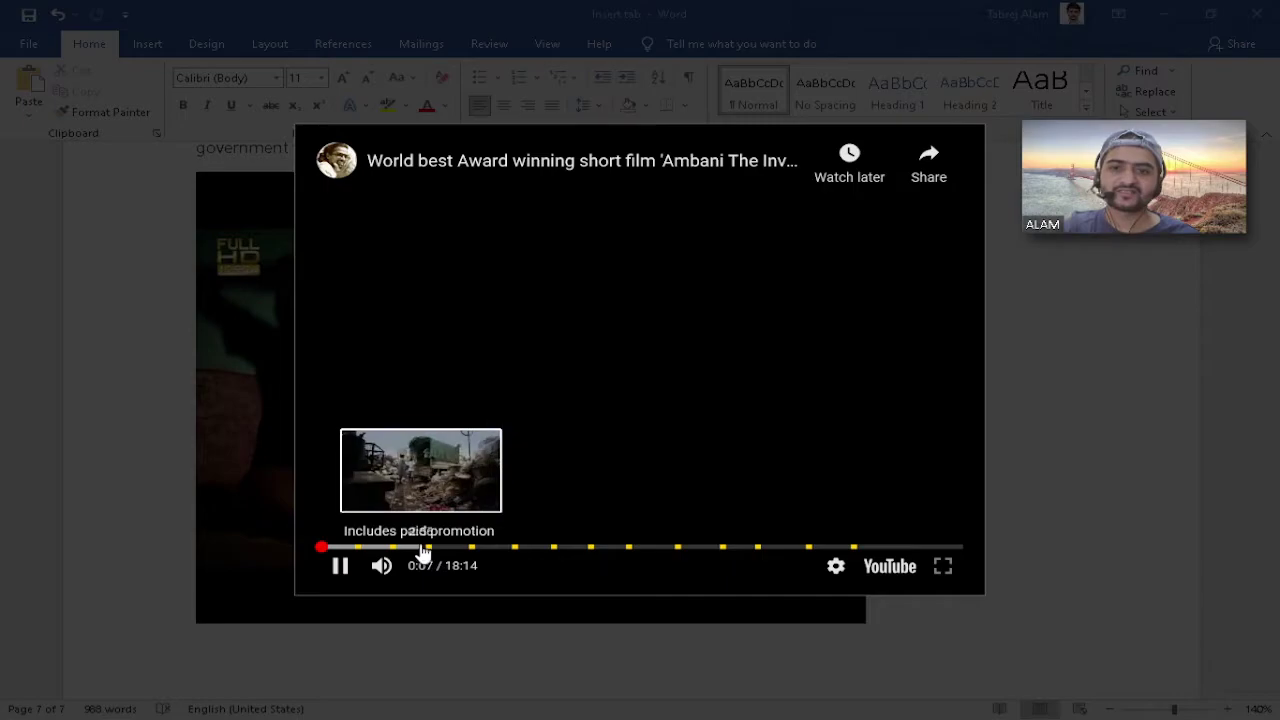
{"action": "mouse_move", "coordinate": [414, 571]}
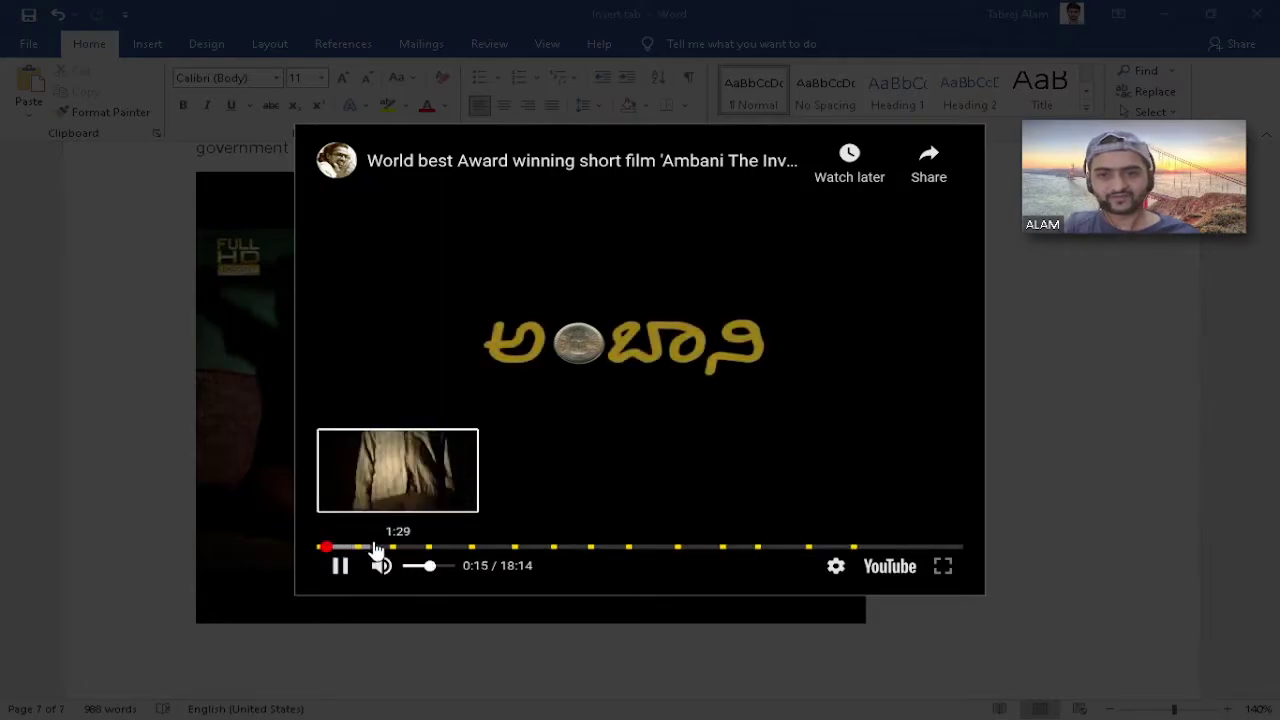
{"action": "left_click", "coordinate": [378, 547]}
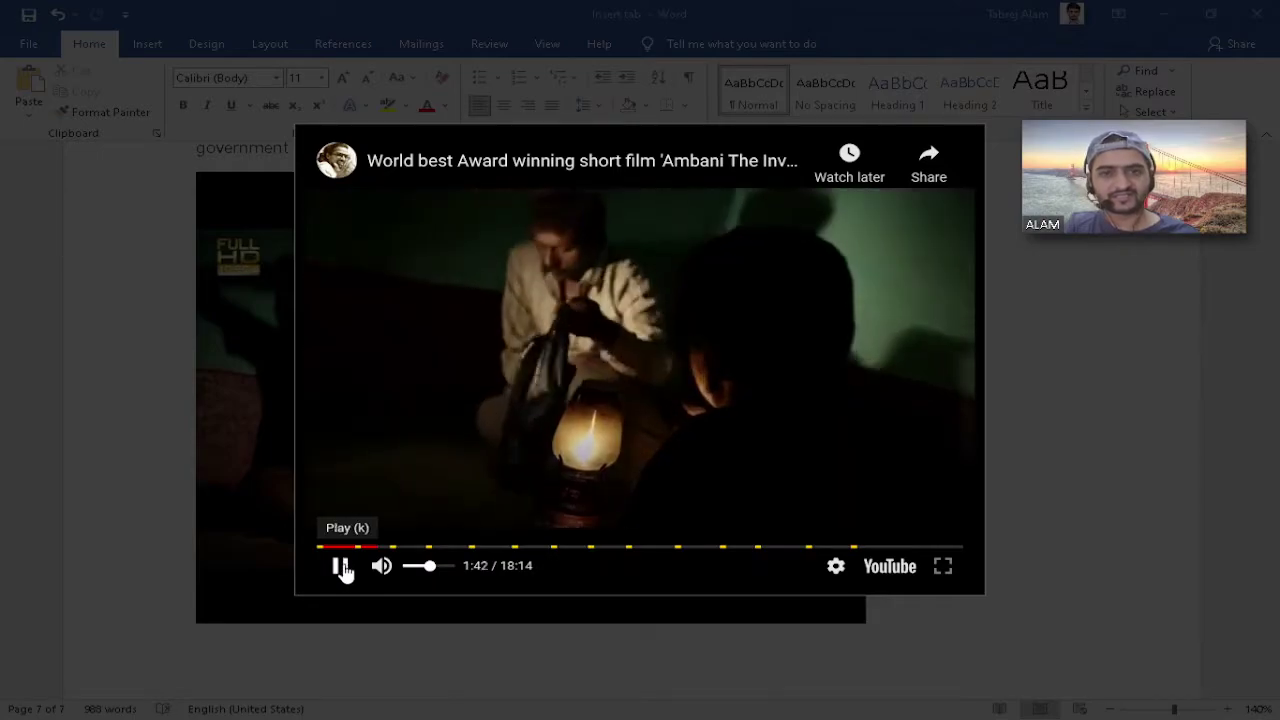
{"action": "left_click", "coordinate": [341, 566]}
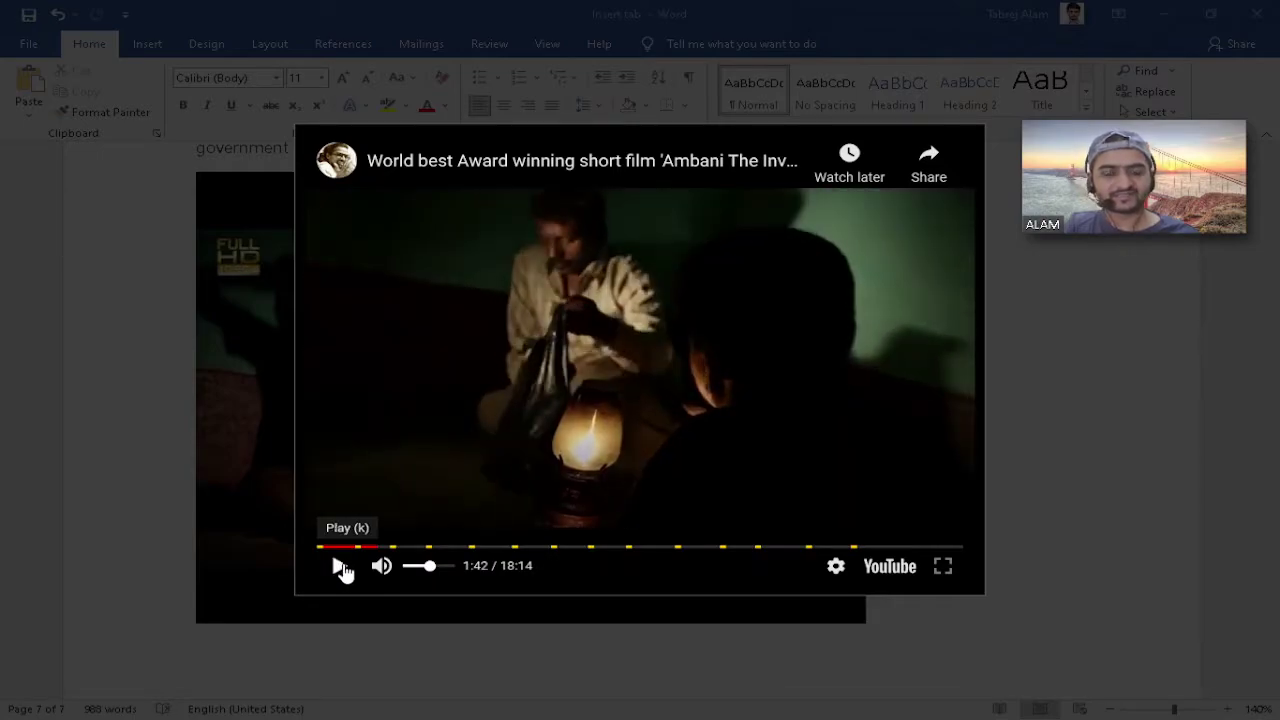
Close the video player, select the "Ambani The Investor" video and look over its picture corrections and picture styles.
{"action": "left_click", "coordinate": [838, 658]}
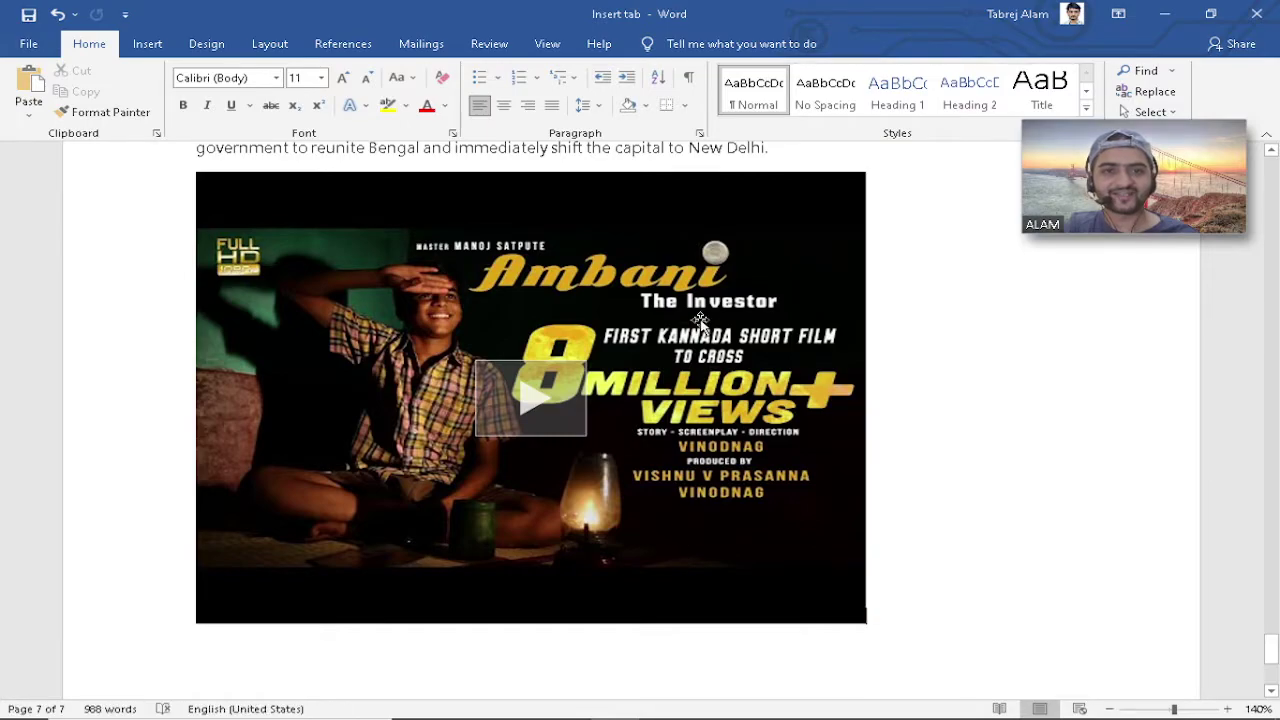
{"action": "left_click", "coordinate": [700, 320]}
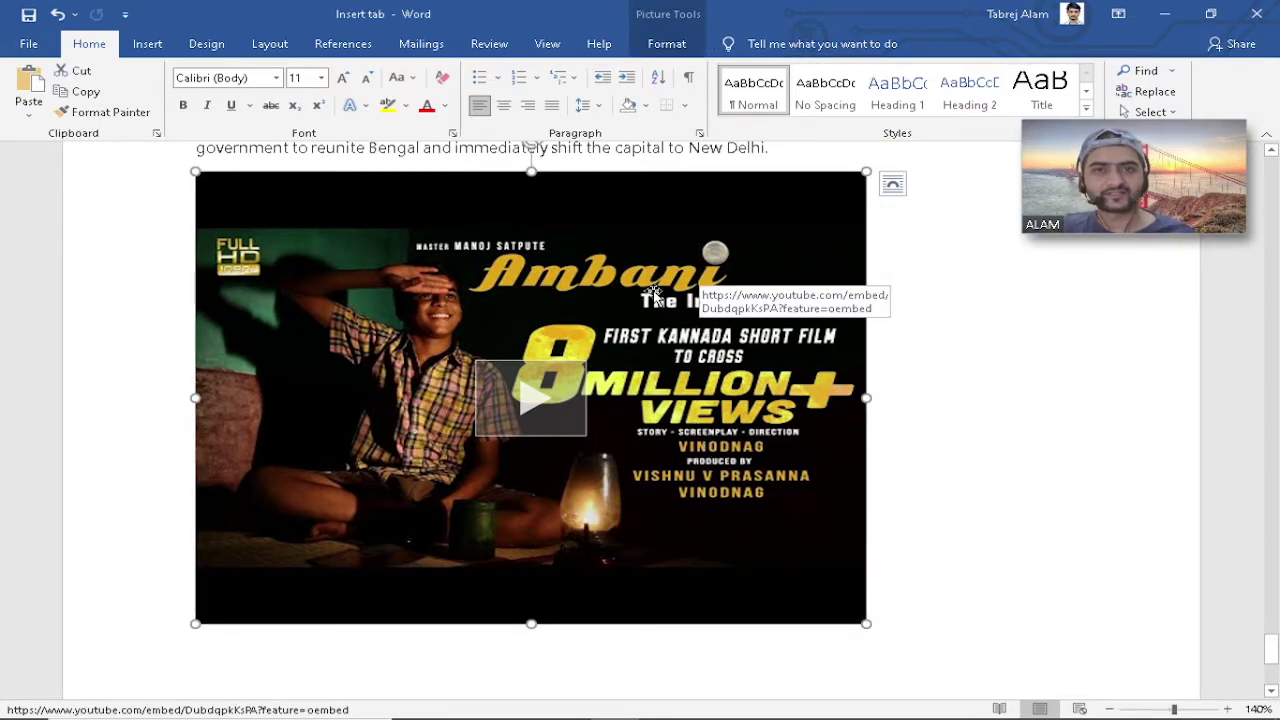
{"action": "left_click", "coordinate": [667, 43]}
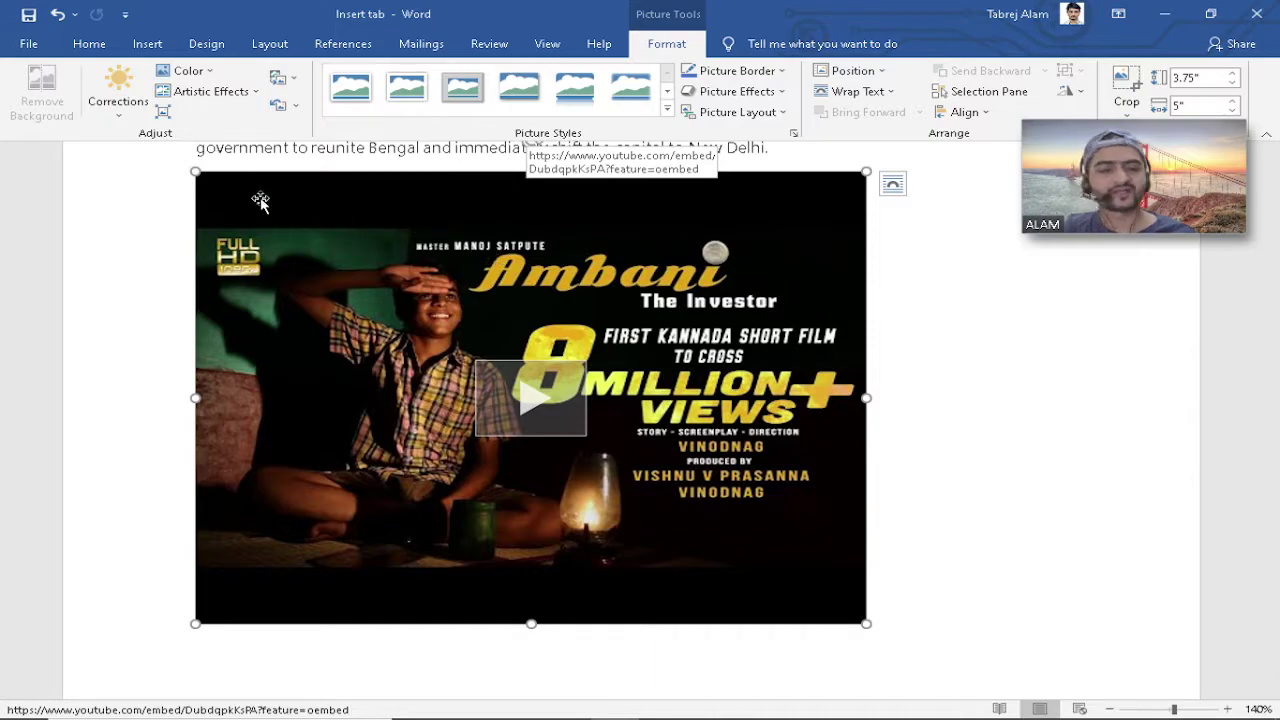
{"action": "left_click", "coordinate": [120, 114]}
{"action": "left_click", "coordinate": [120, 117]}
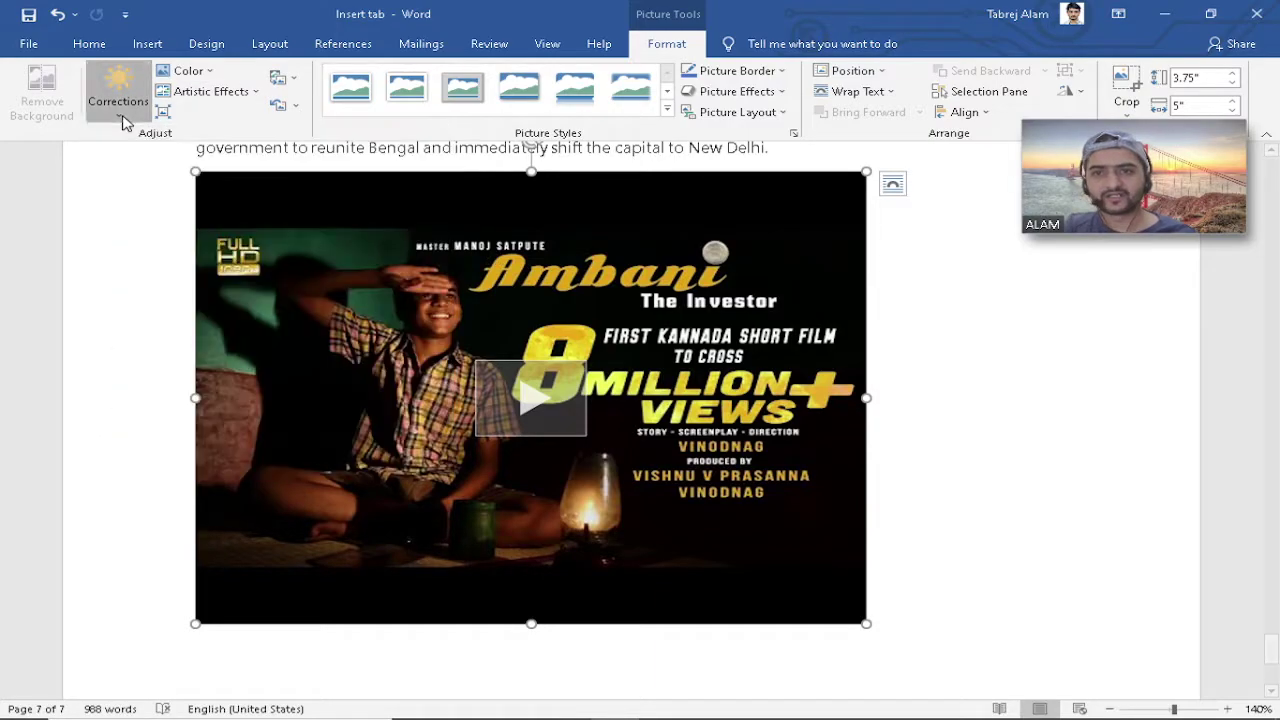
{"action": "left_click", "coordinate": [663, 110]}
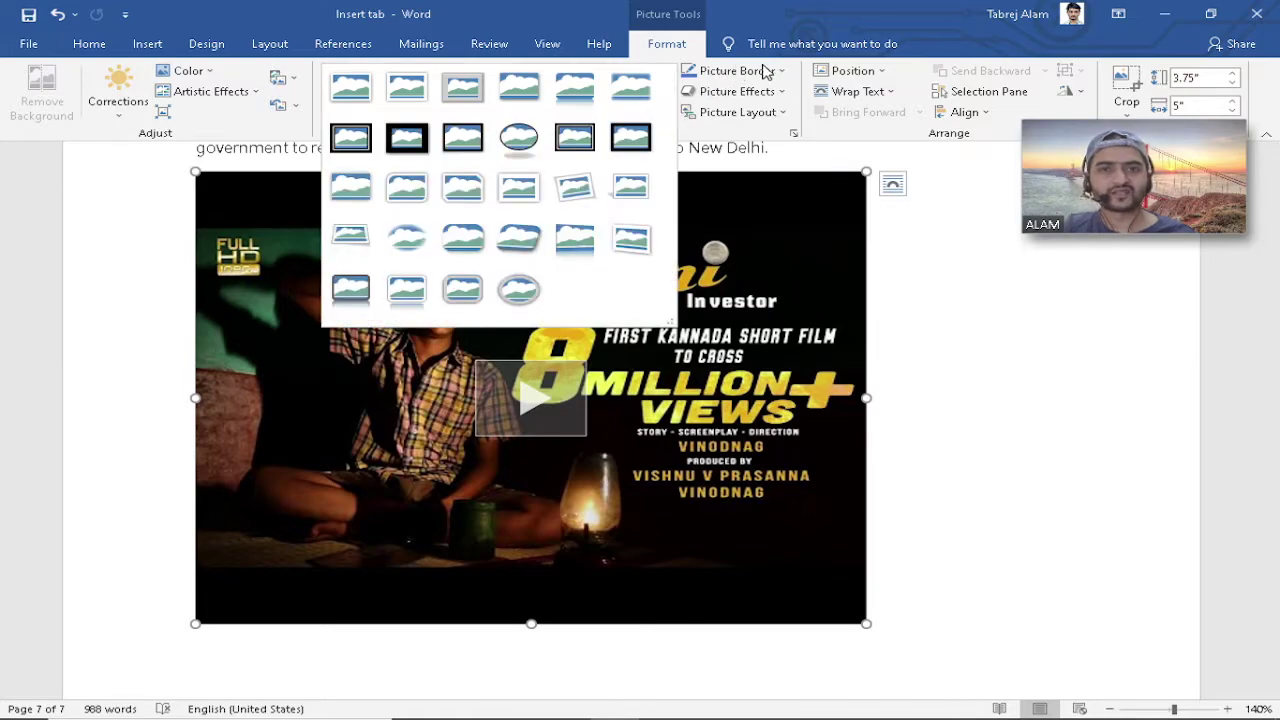
{"action": "left_click", "coordinate": [930, 371]}
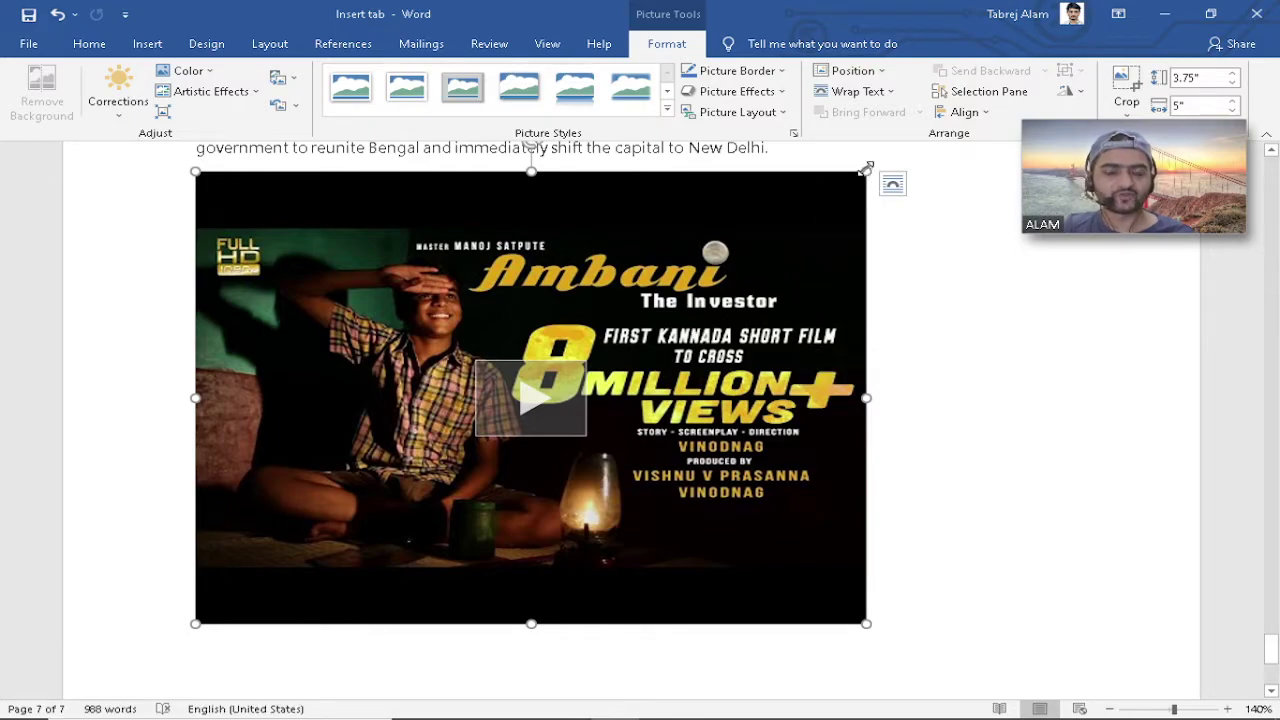
Shrink the "Ambani The Investor" video to about 2.36" high by 3.14" wide and tilt it clockwise.
{"action": "left_click_drag", "start_coordinate": [868, 626], "coordinate": [729, 531]}
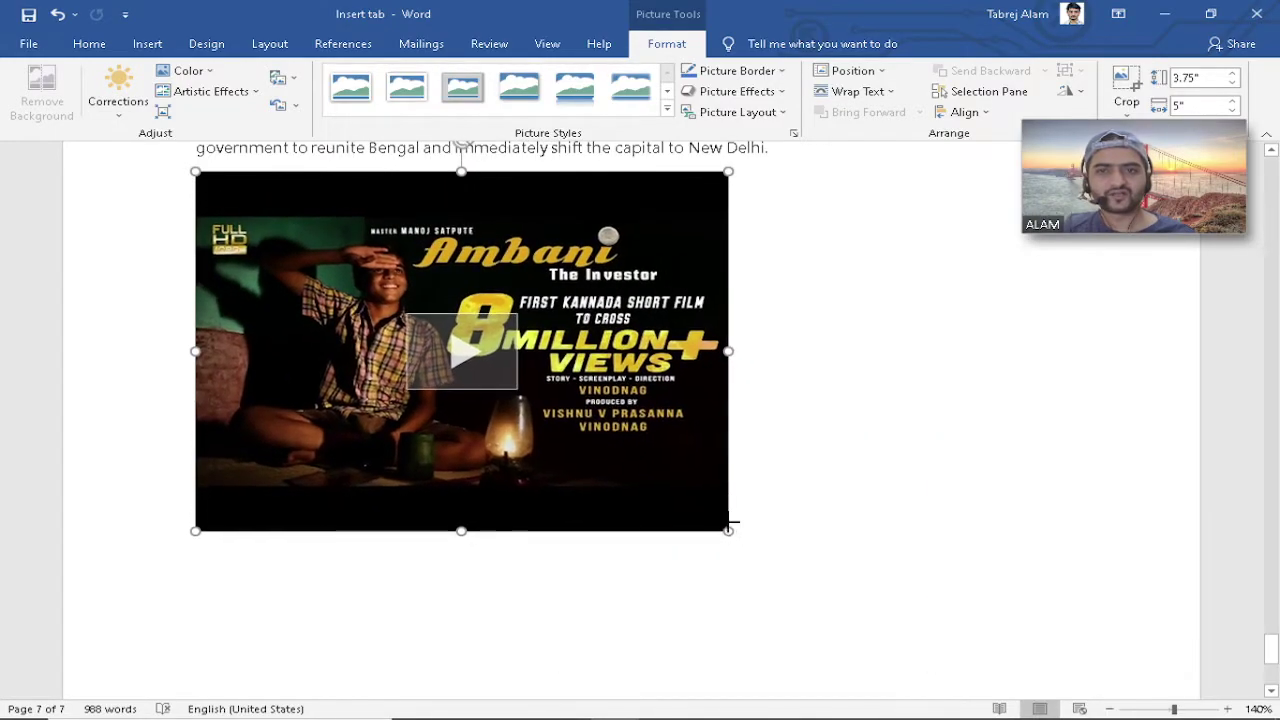
{"action": "scroll", "coordinate": [780, 457], "scroll_direction": "up", "scroll_amount": 1}
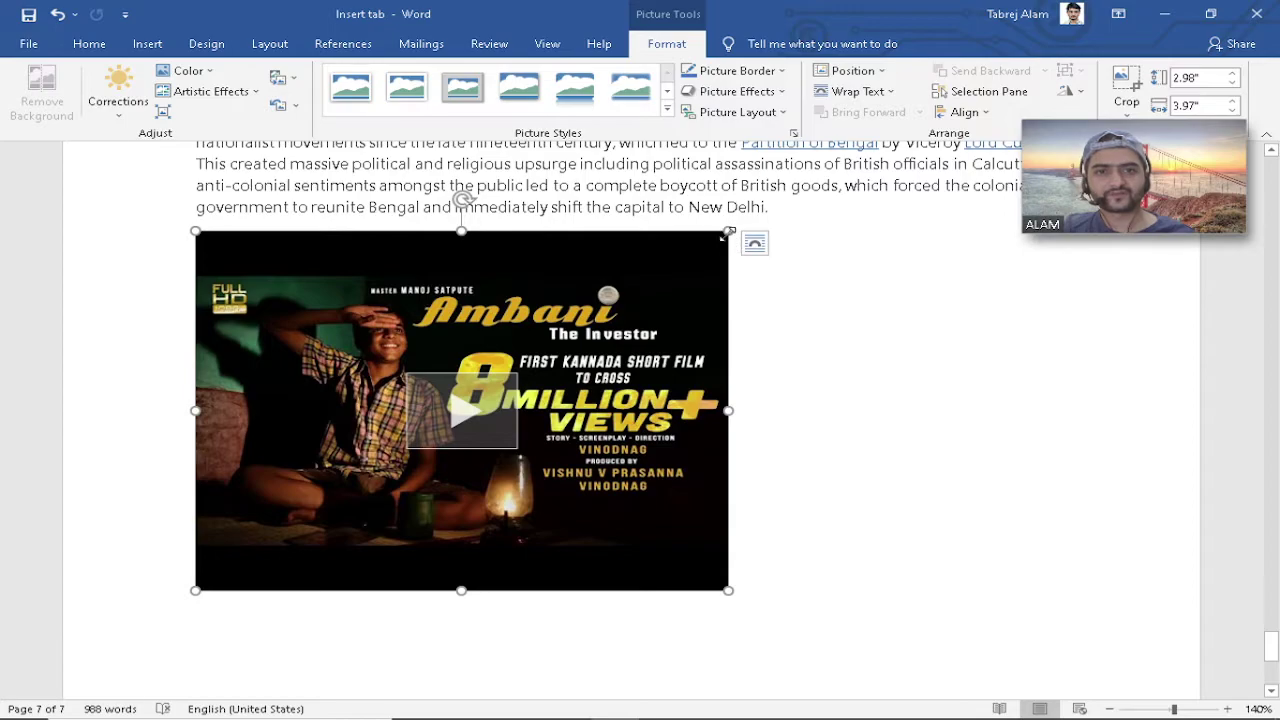
{"action": "left_click_drag", "start_coordinate": [728, 231], "coordinate": [617, 306]}
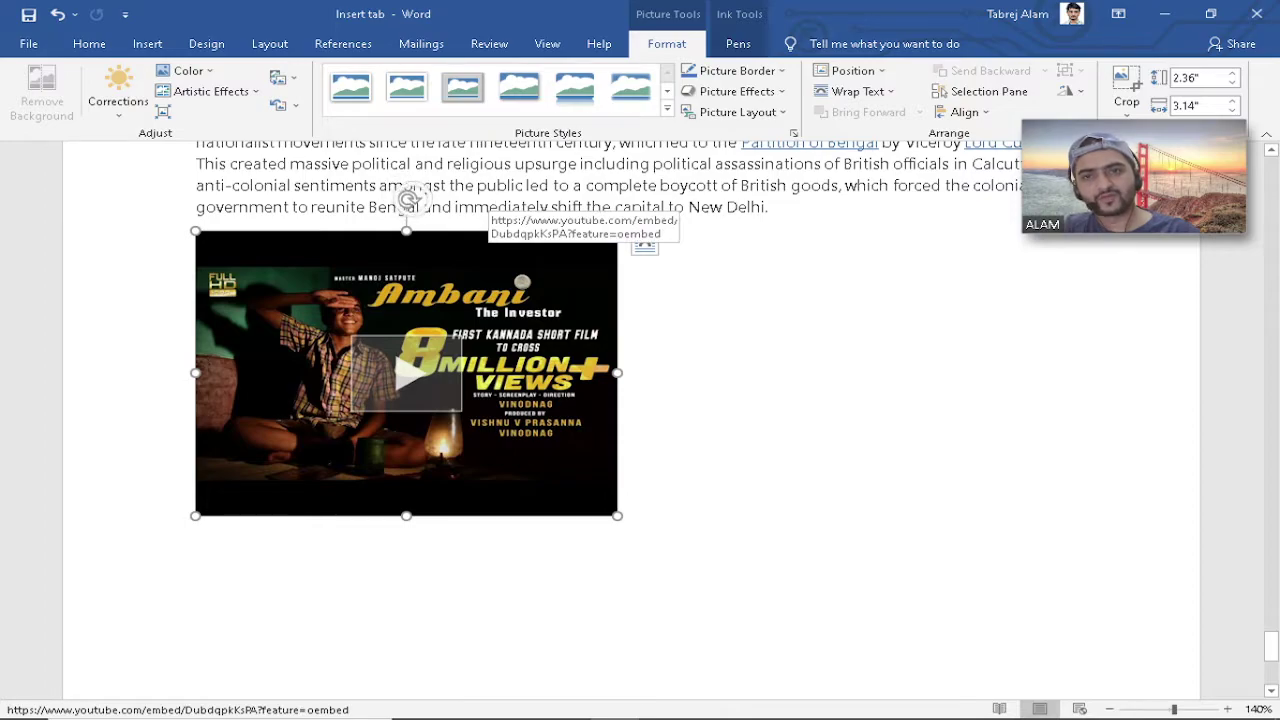
{"action": "left_click_drag", "start_coordinate": [408, 199], "coordinate": [491, 229]}
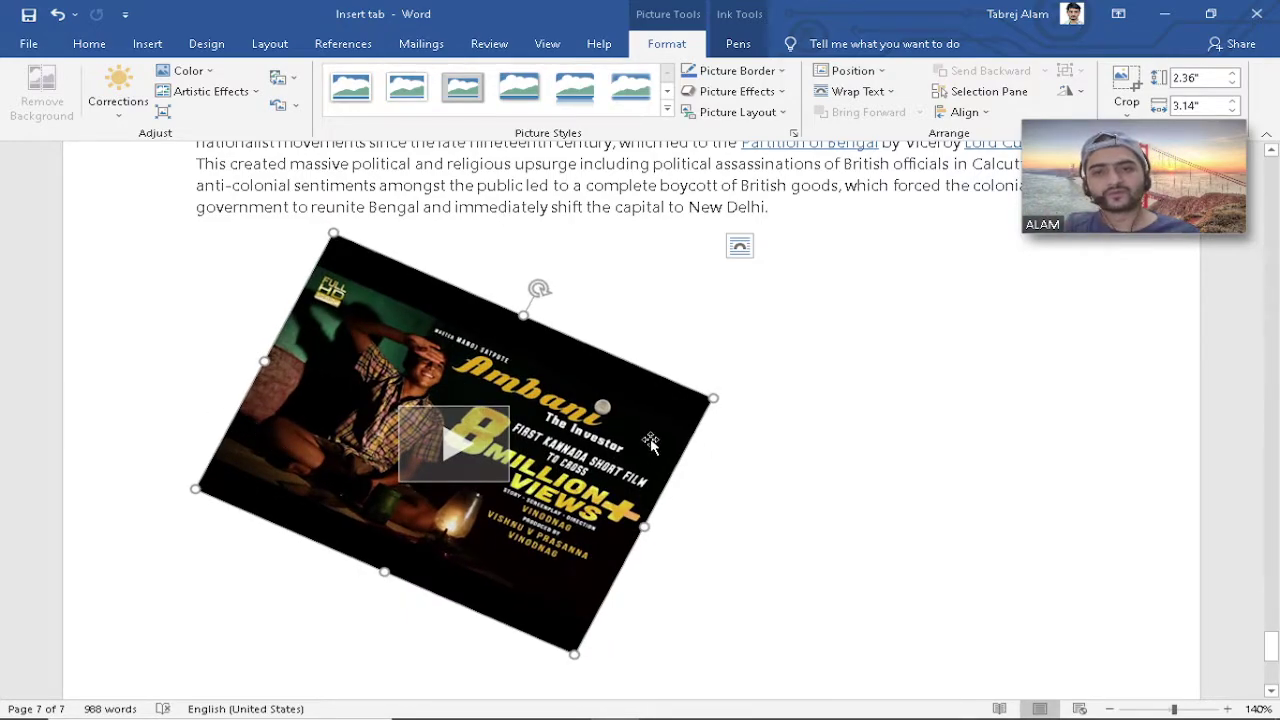
{"action": "left_click", "coordinate": [786, 210]}
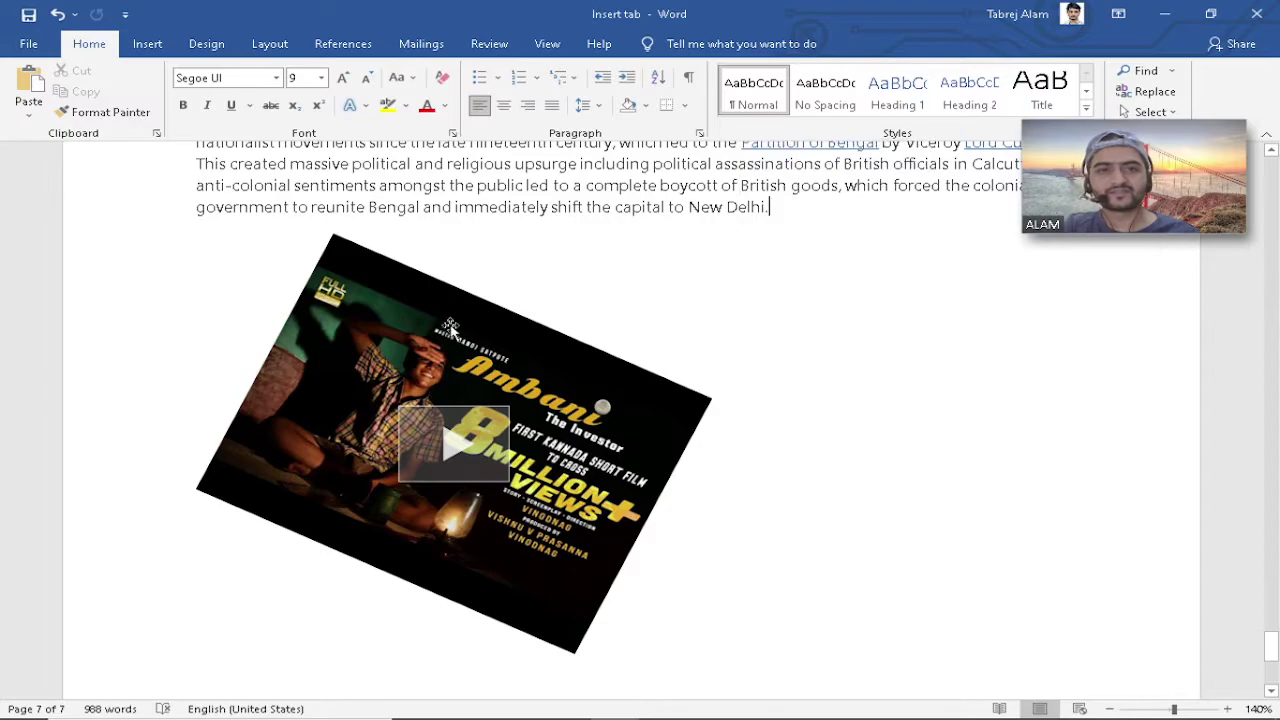
Review the available link types (Link, Bookmark and Cross-reference) and the reference tools without inserting anything.
{"action": "left_click", "coordinate": [147, 43]}
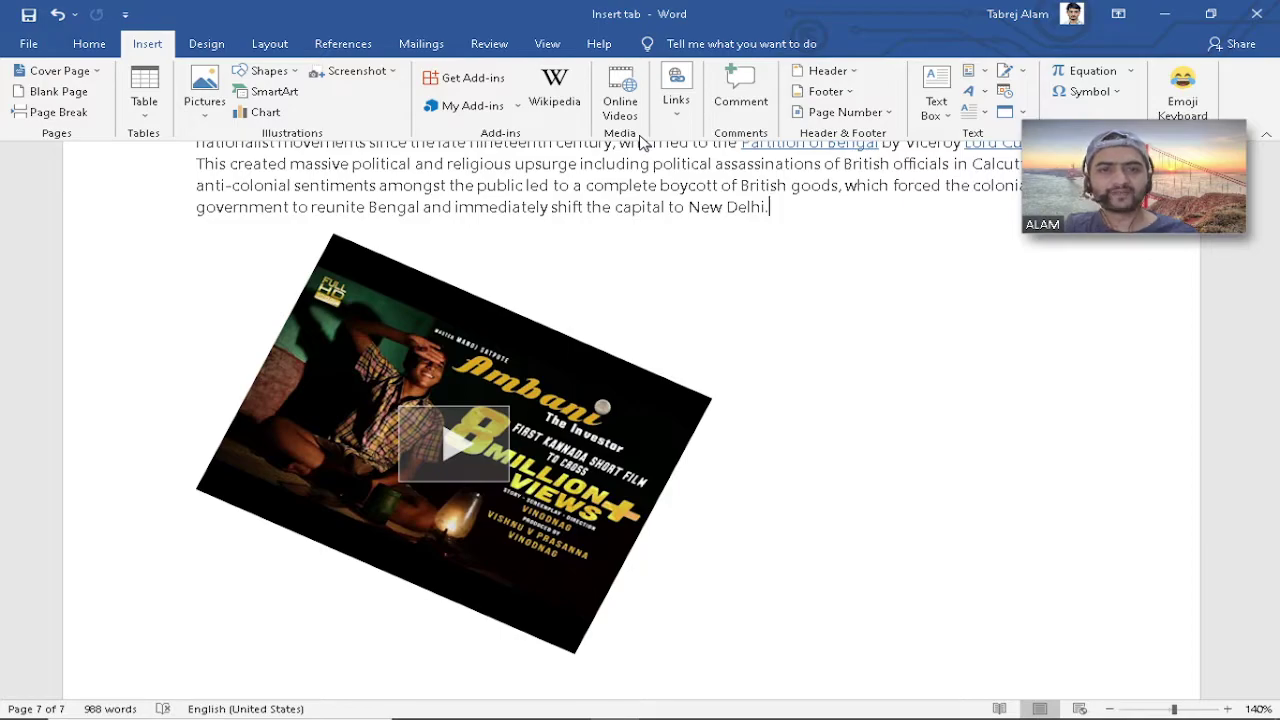
{"action": "left_click", "coordinate": [676, 92]}
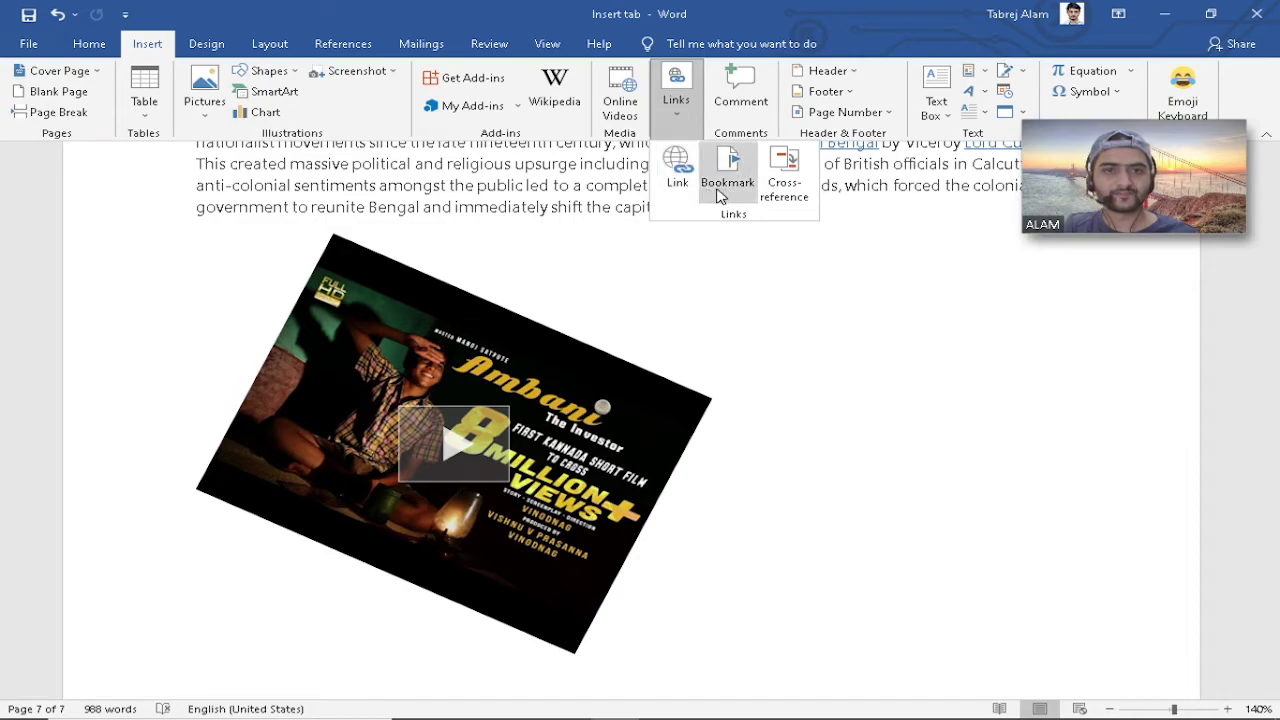
{"action": "left_click", "coordinate": [578, 187]}
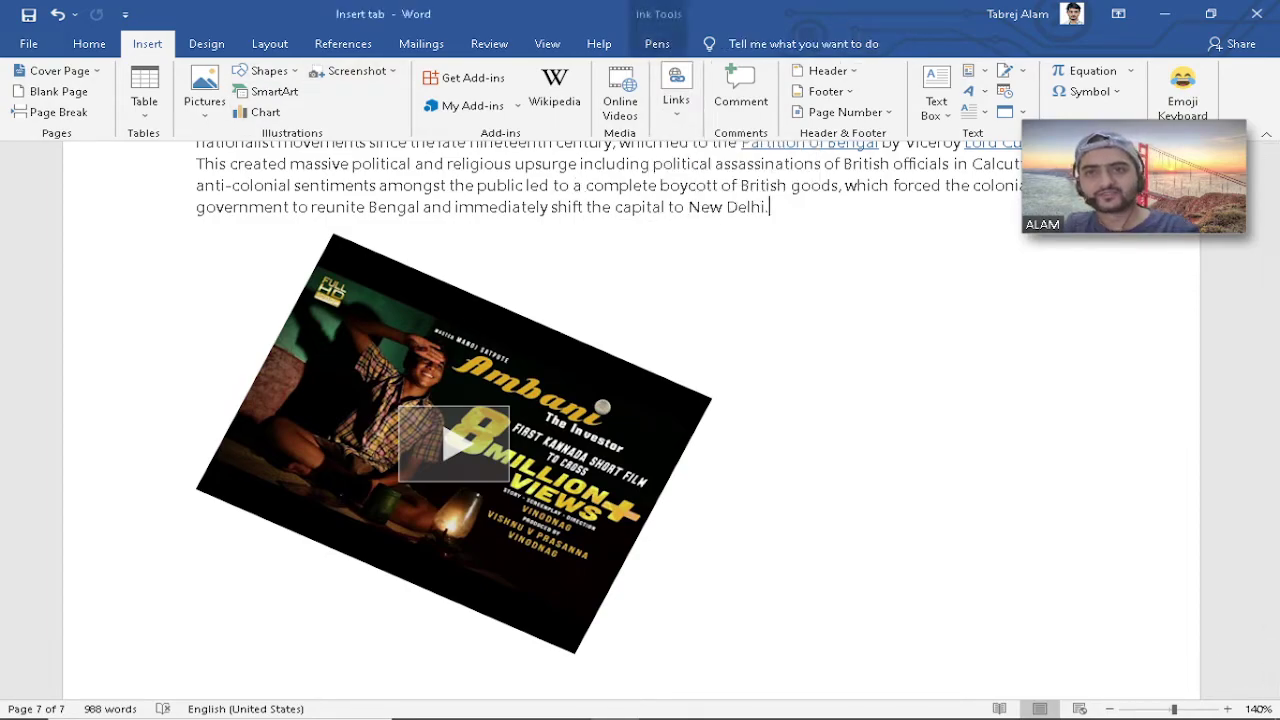
{"action": "left_click", "coordinate": [343, 43]}
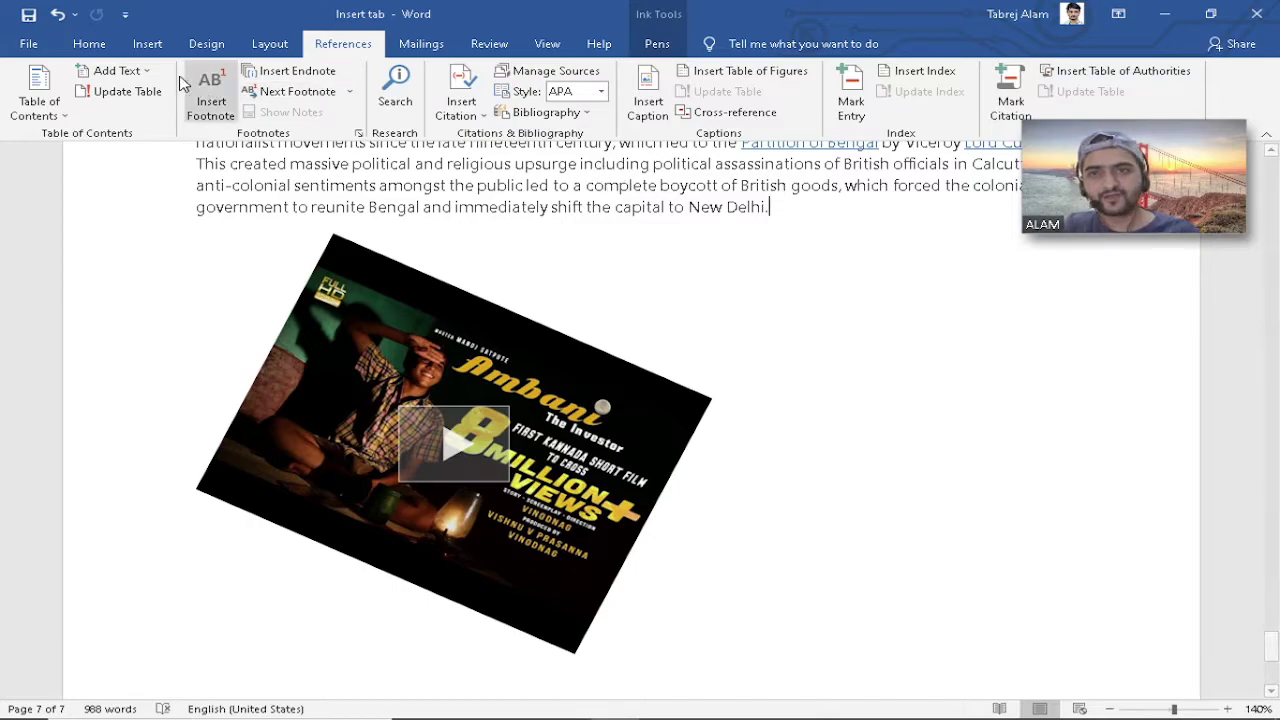
{"action": "left_click", "coordinate": [148, 44]}
{"action": "left_click", "coordinate": [686, 125]}
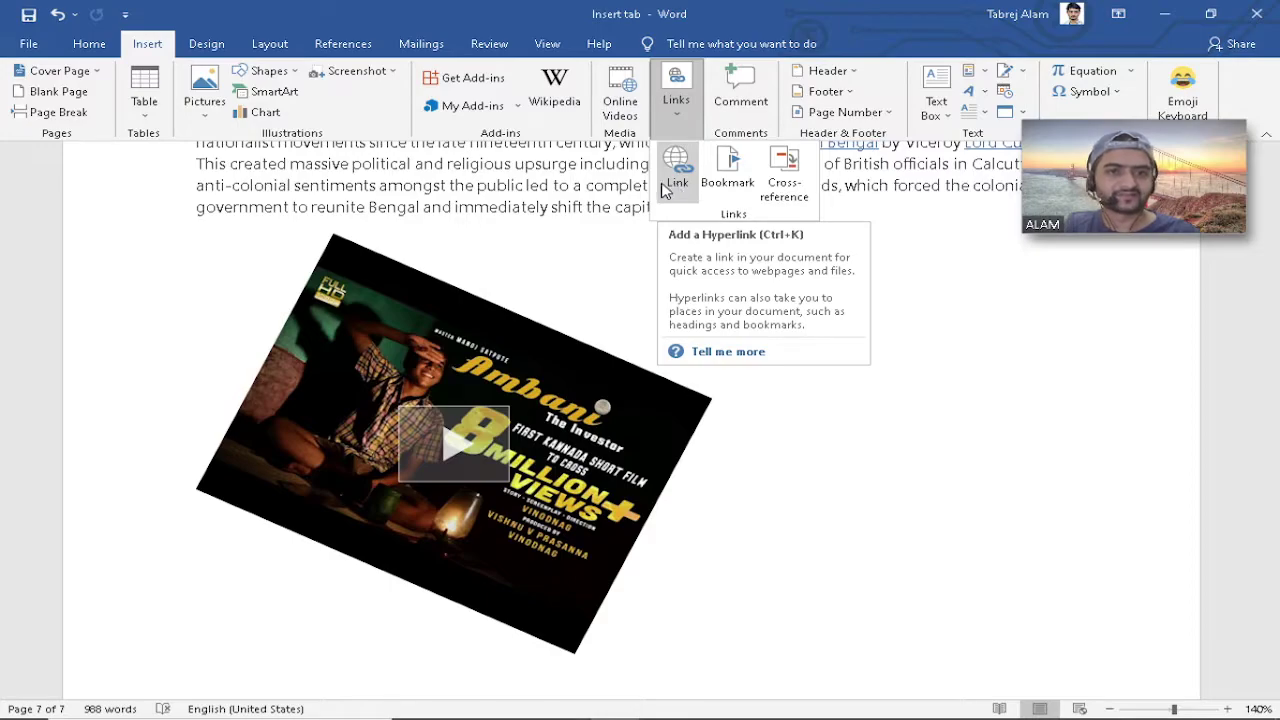
{"action": "left_click", "coordinate": [593, 190]}
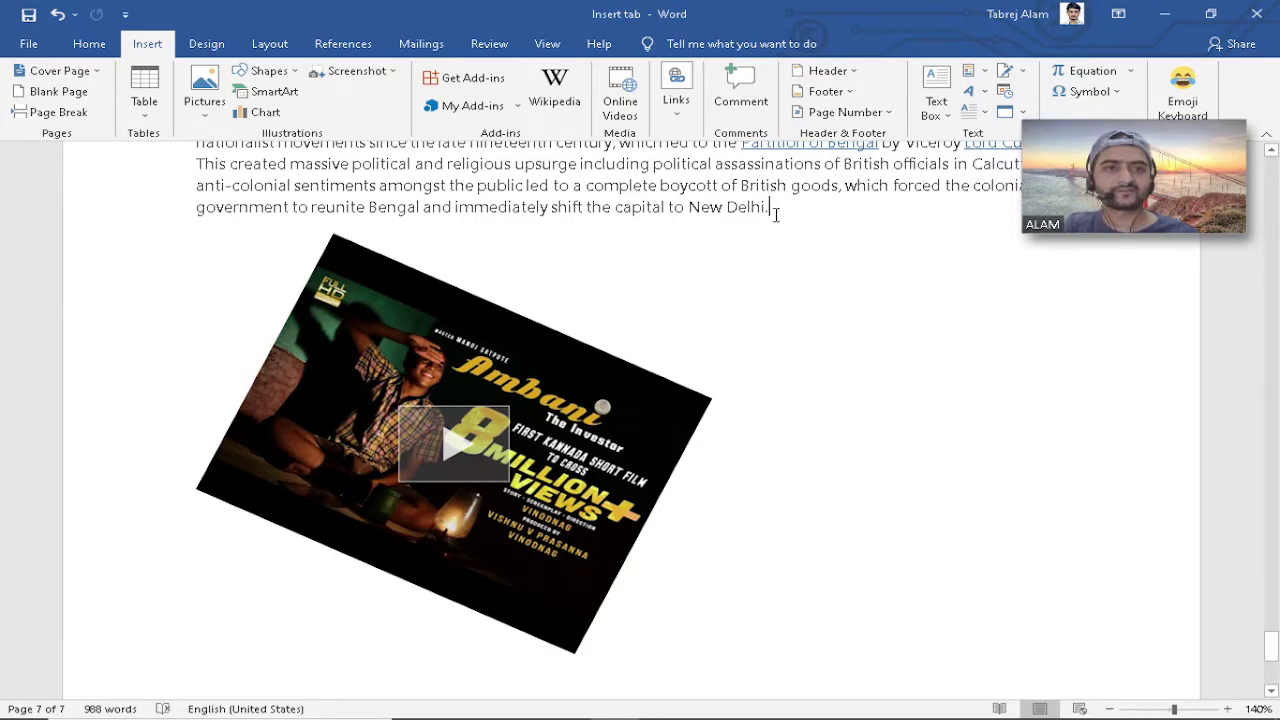
Add the comment "Why not only Delhi?" to the words "New Delhi" at the end of the Calcutta paragraph.
{"action": "scroll", "coordinate": [778, 246], "scroll_direction": "up", "scroll_amount": 1}
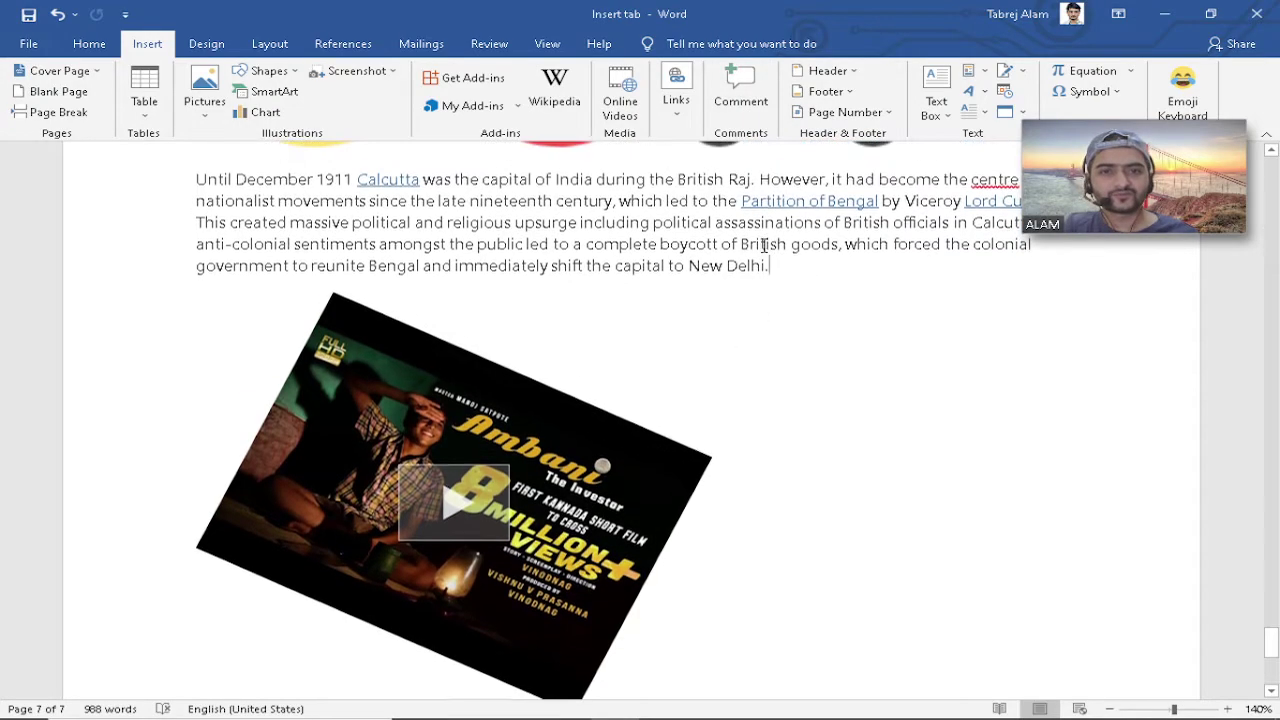
{"action": "left_click_drag", "start_coordinate": [718, 270], "coordinate": [760, 273]}
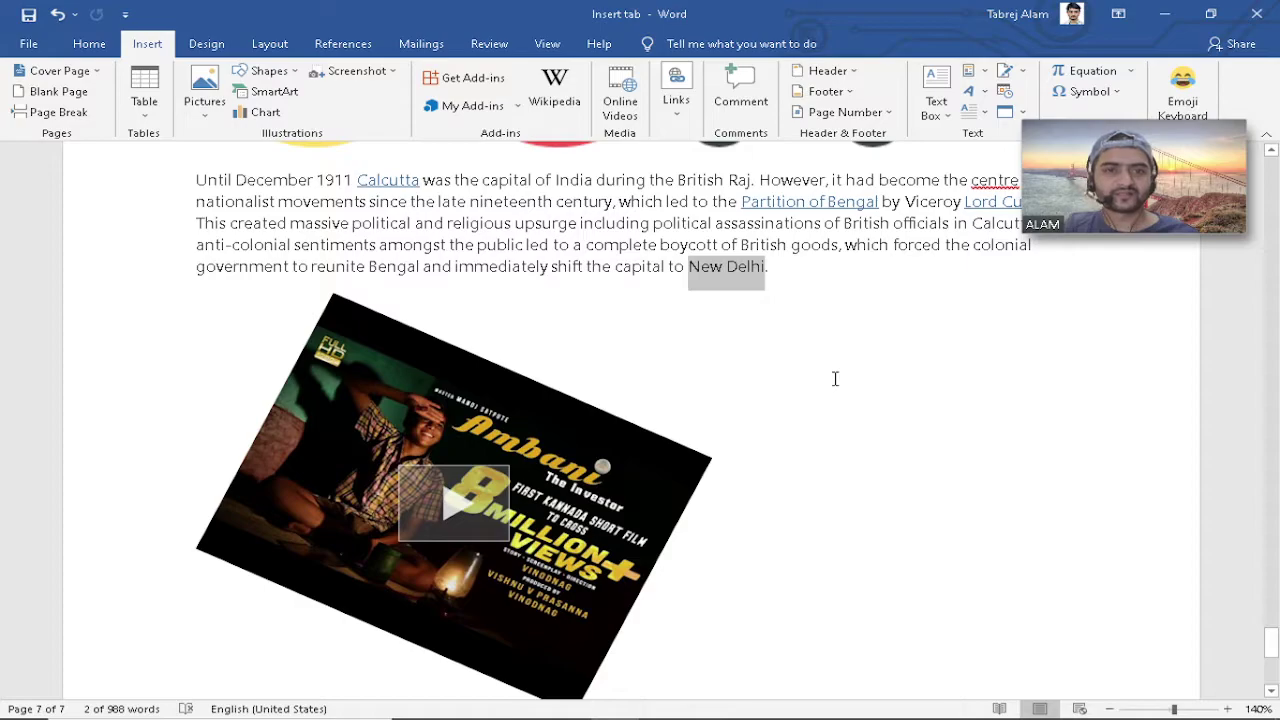
{"action": "scroll", "coordinate": [833, 373], "scroll_direction": "up", "scroll_amount": 1}
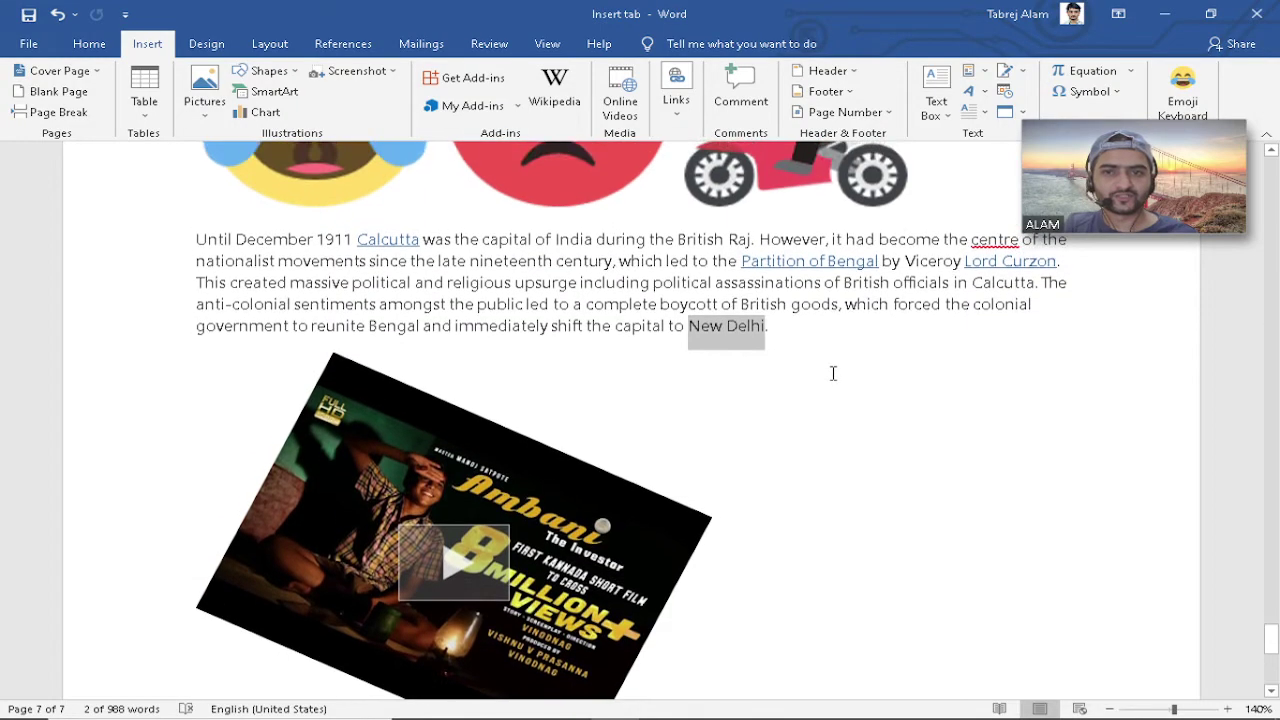
{"action": "left_click", "coordinate": [731, 334]}
{"action": "left_click_drag", "start_coordinate": [688, 330], "coordinate": [758, 333]}
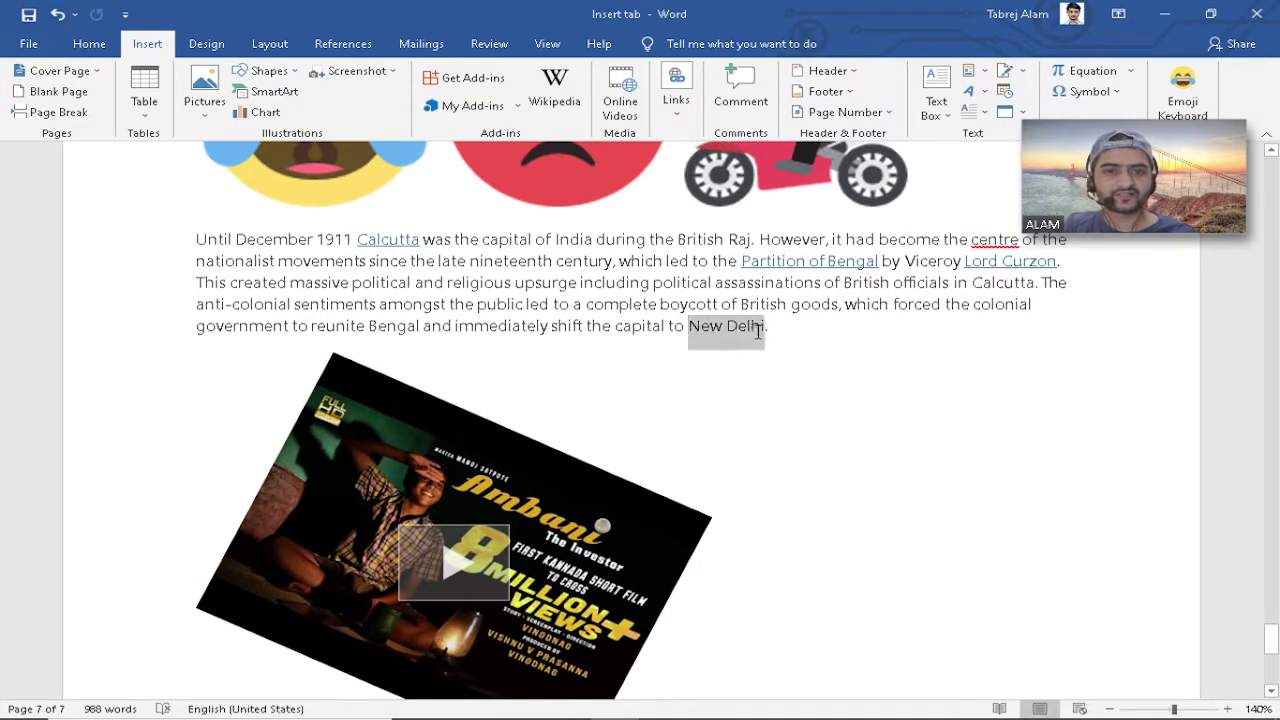
{"action": "left_click", "coordinate": [741, 95]}
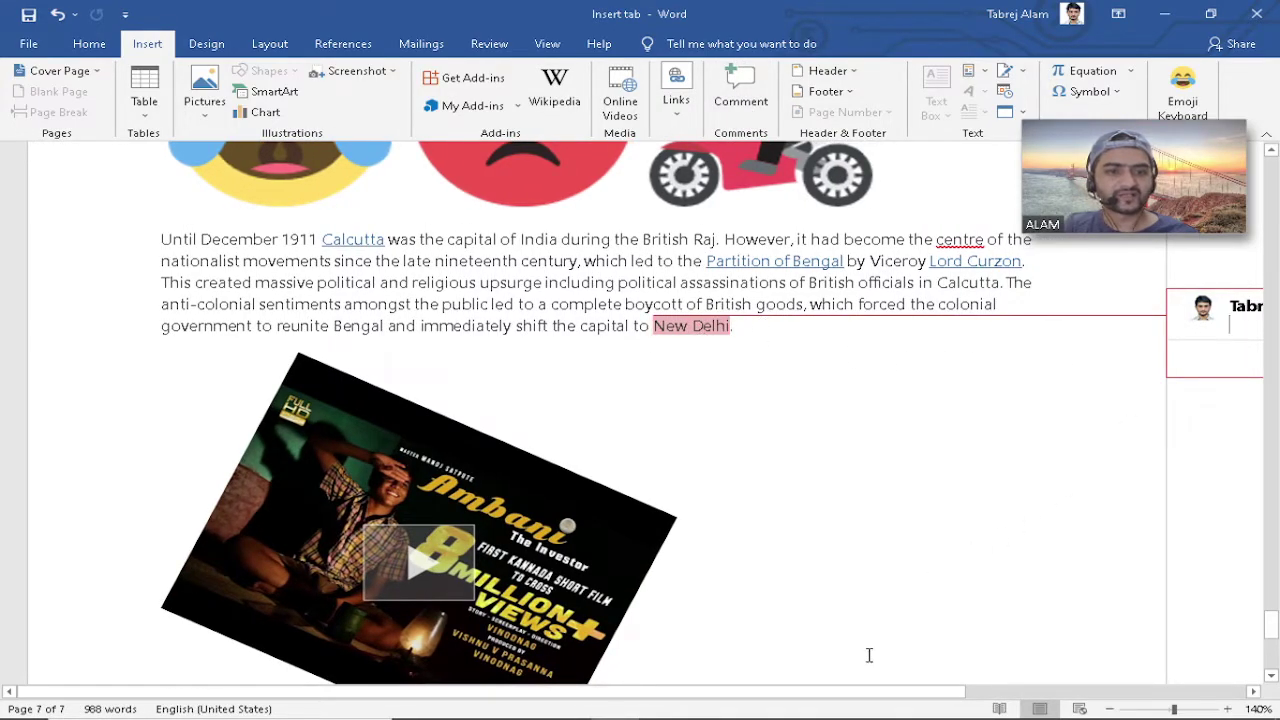
{"action": "left_click_drag", "start_coordinate": [857, 691], "coordinate": [1057, 694]}
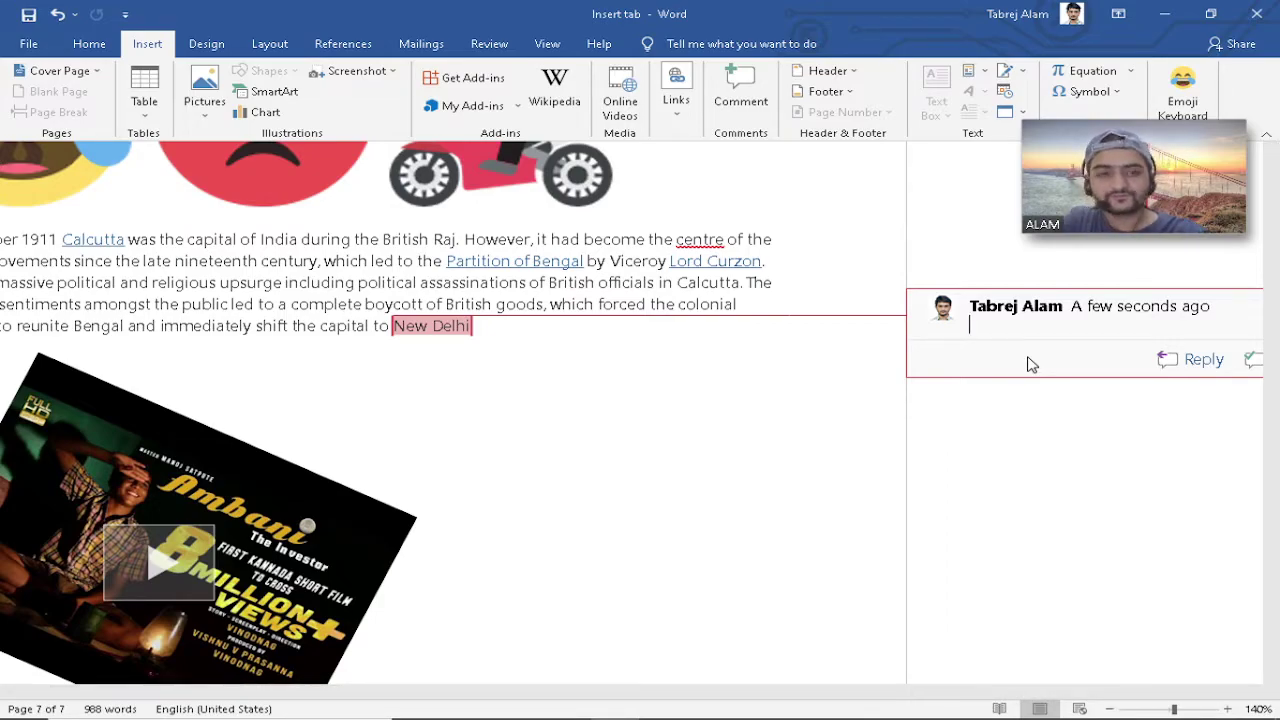
{"action": "type", "text": "Why not only Delhi?"}
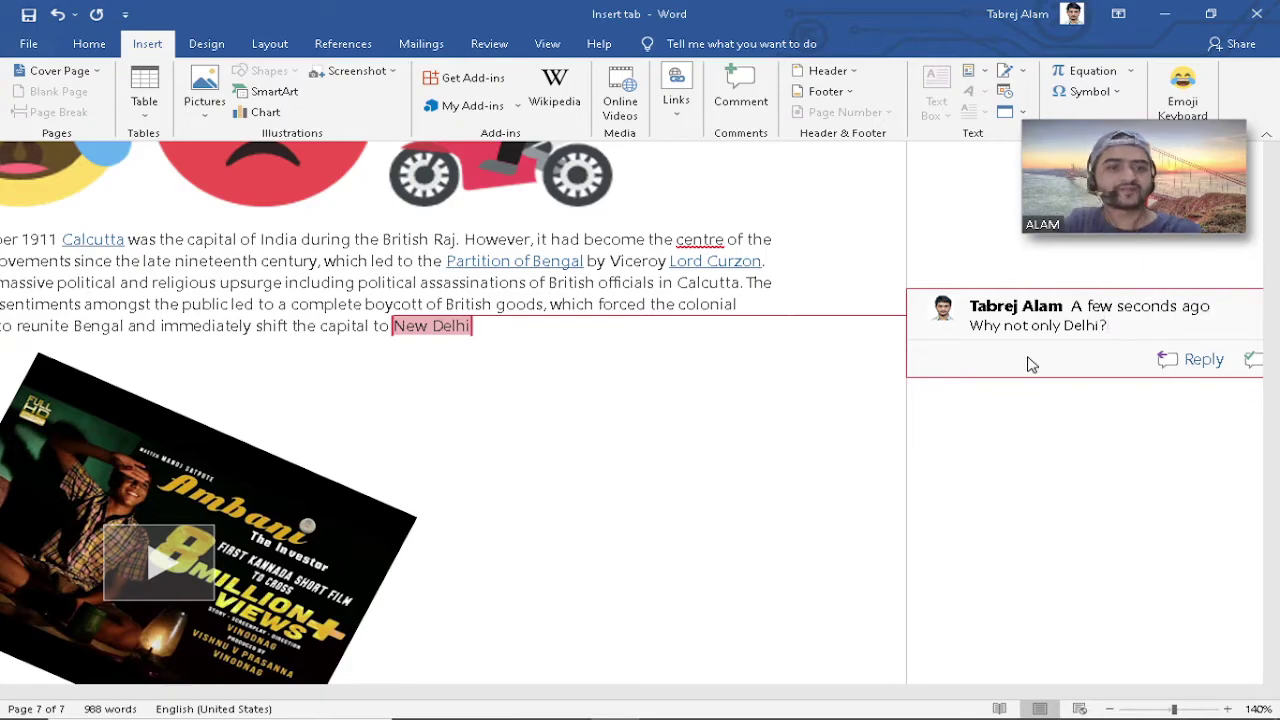
{"action": "left_click", "coordinate": [663, 386]}
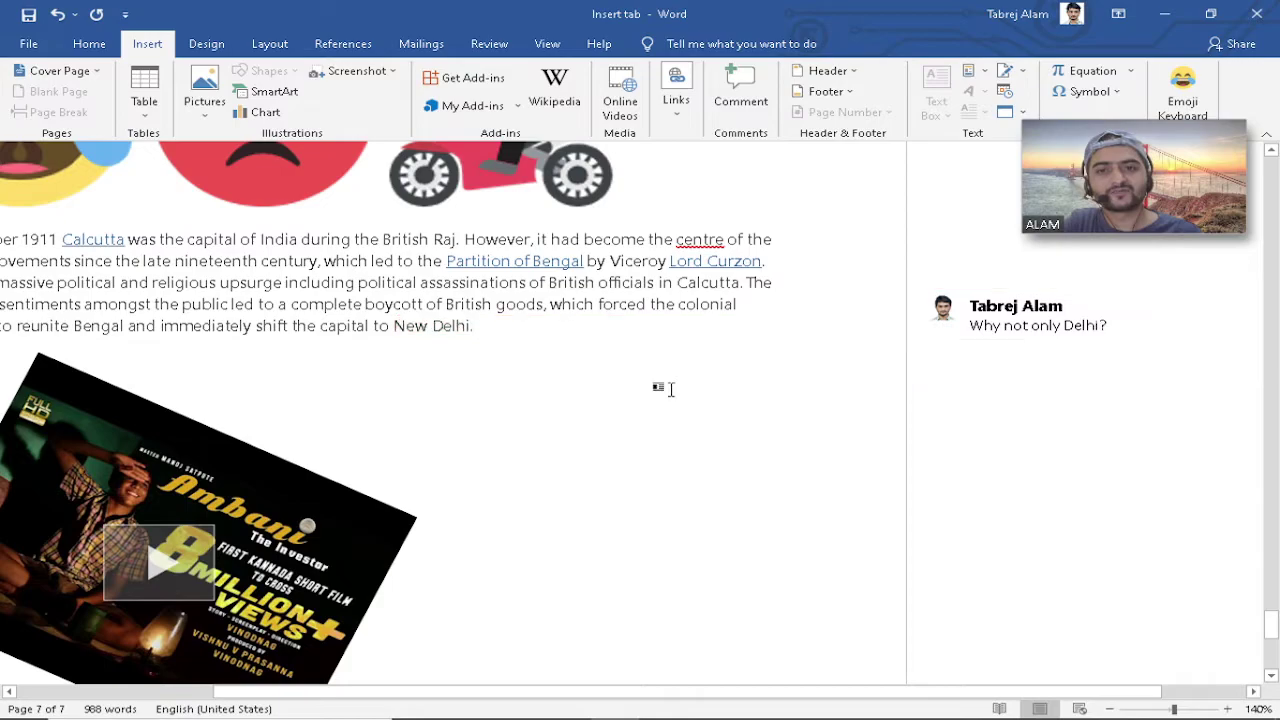
Examine how the comment on "New Delhi" is displayed in the margin and linked to the paragraph text.
{"action": "scroll", "coordinate": [663, 386], "scroll_direction": "down", "scroll_amount": 2}
{"action": "left_click_drag", "start_coordinate": [614, 691], "coordinate": [410, 693]}
{"action": "scroll", "coordinate": [717, 494], "scroll_direction": "up", "scroll_amount": 5}
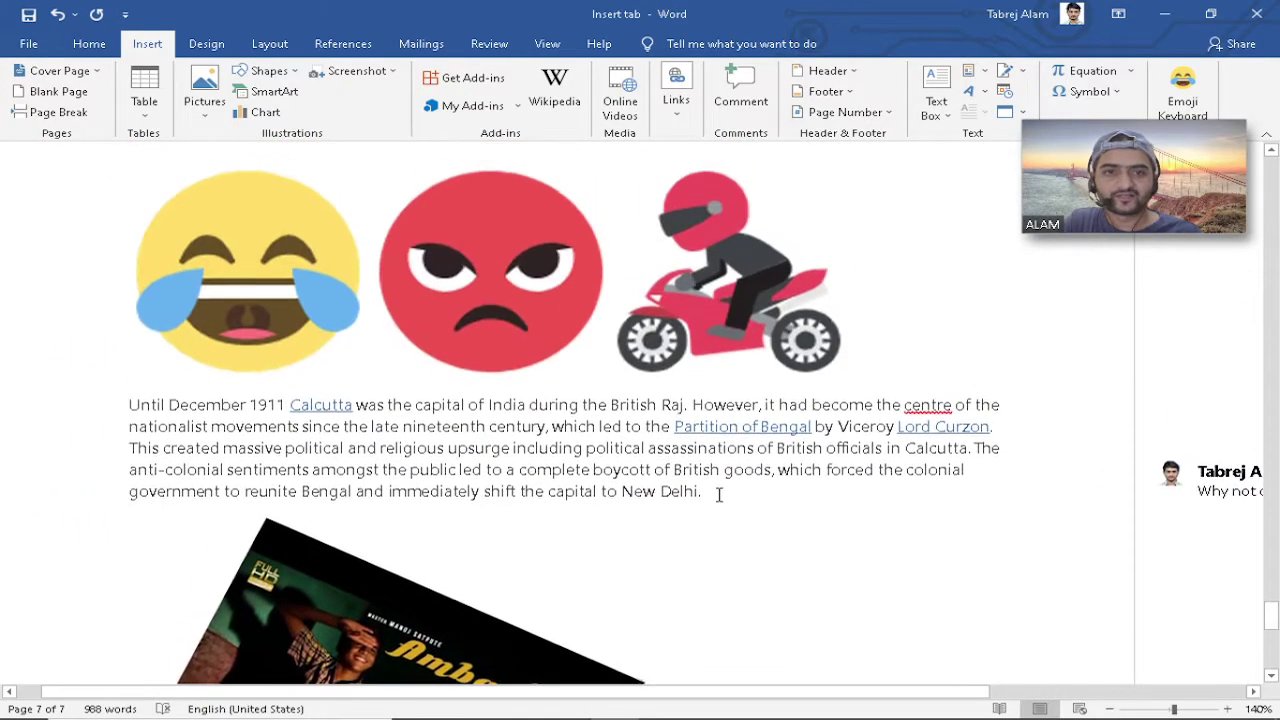
{"action": "left_click", "coordinate": [729, 557]}
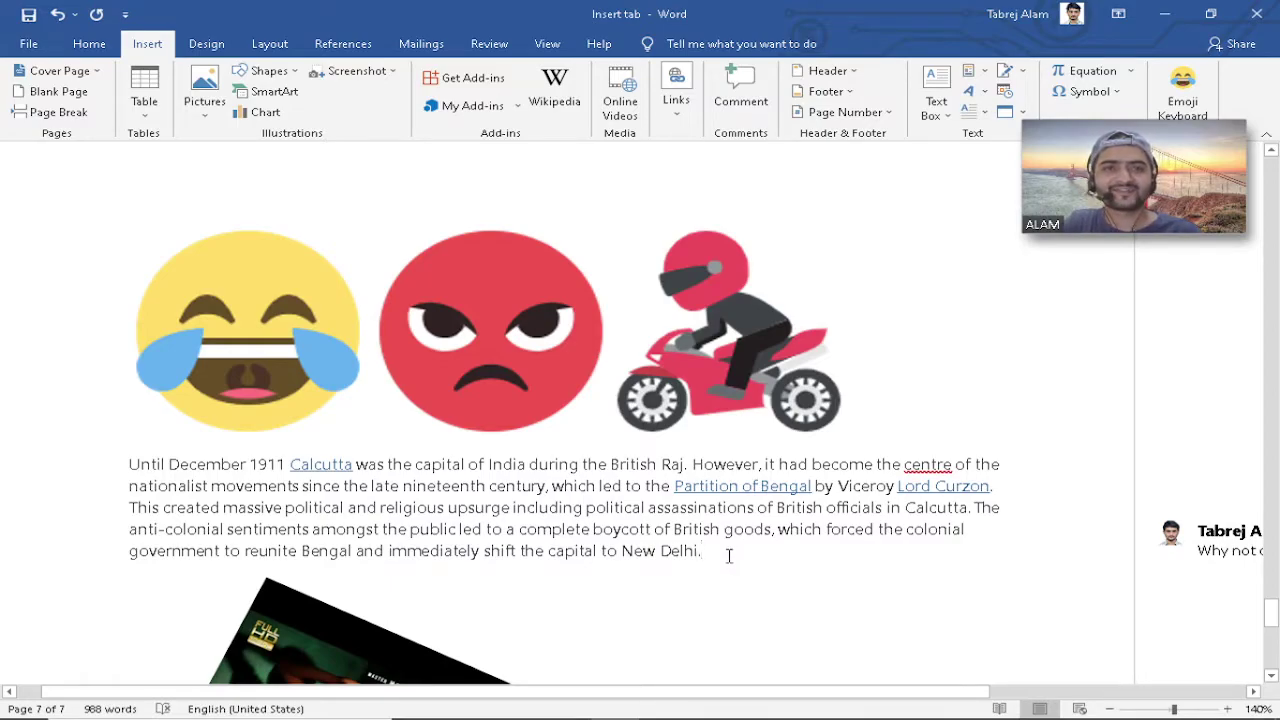
{"action": "left_click_drag", "start_coordinate": [769, 692], "coordinate": [1003, 707]}
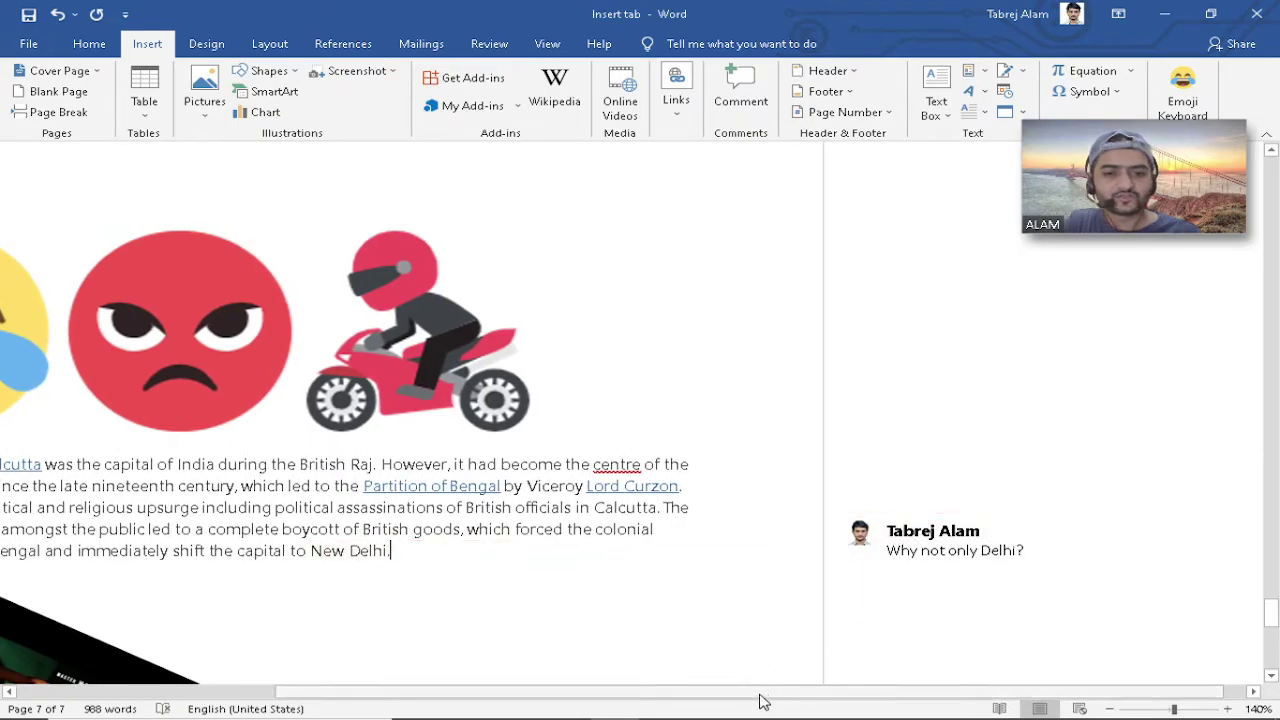
{"action": "left_click_drag", "start_coordinate": [760, 692], "coordinate": [686, 691]}
{"action": "left_click", "coordinate": [1029, 546]}
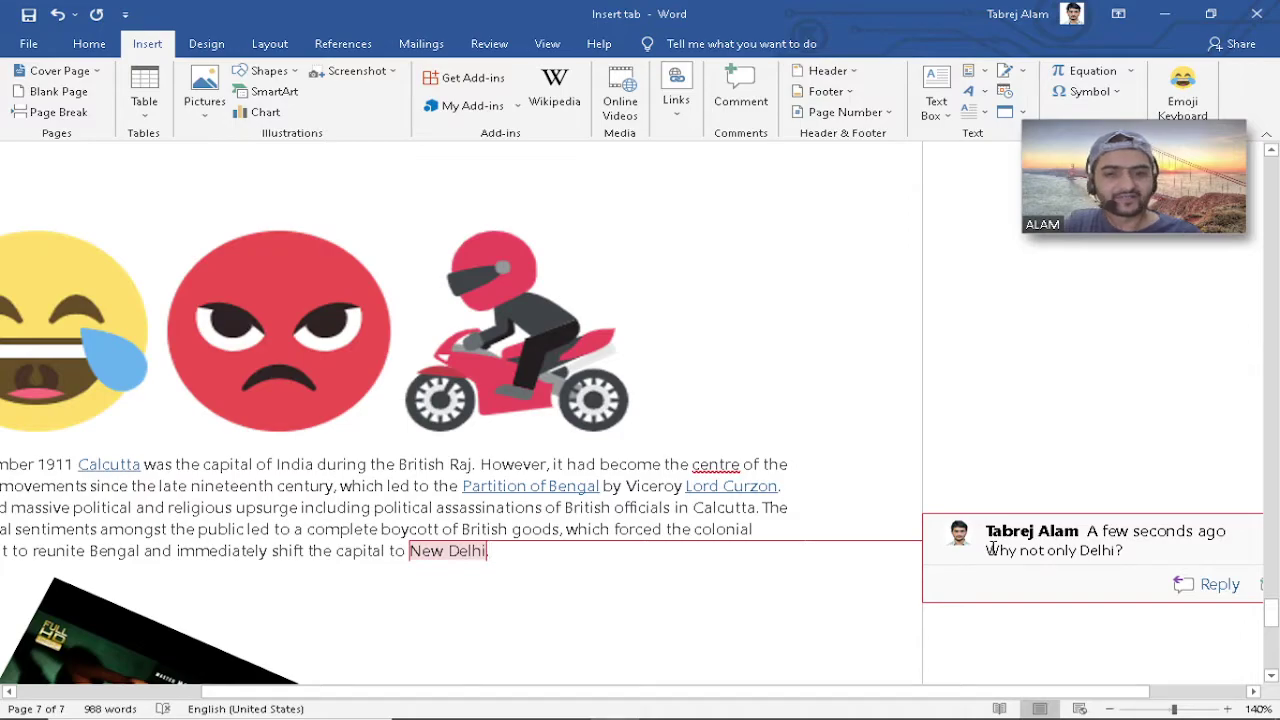
{"action": "left_click_drag", "start_coordinate": [823, 692], "coordinate": [946, 692]}
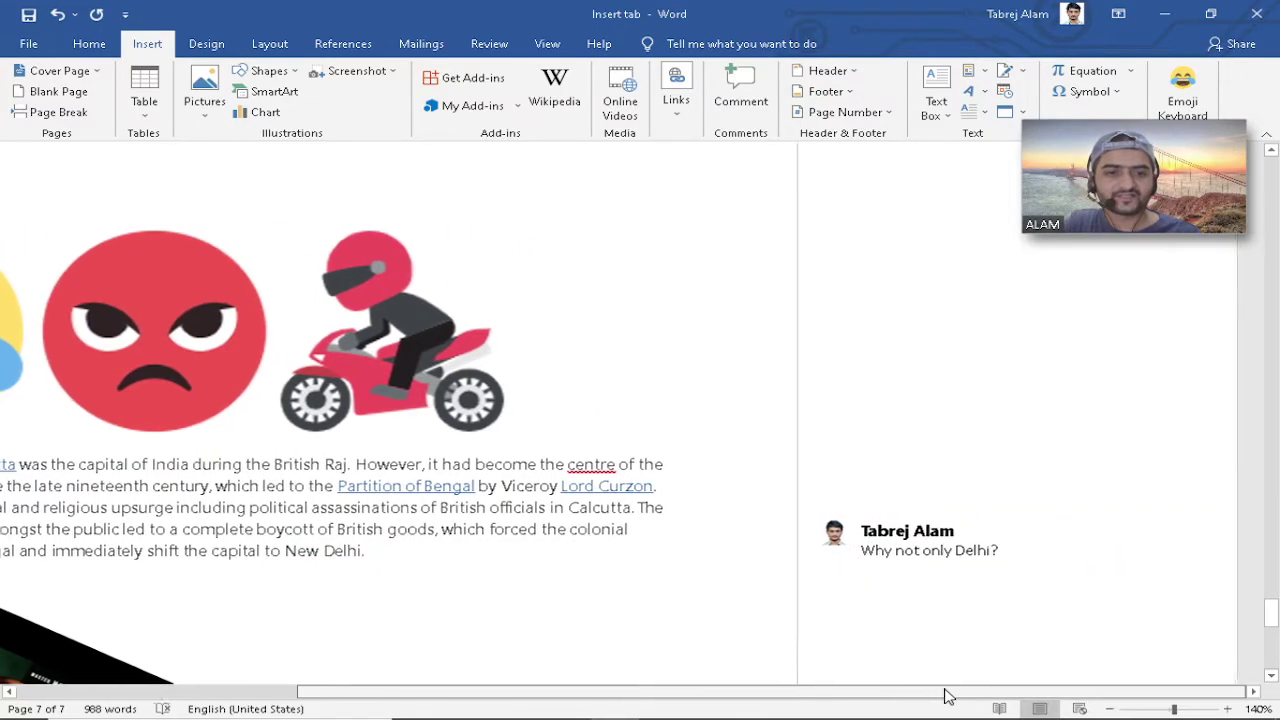
Delete the comment "Why not only Delhi?" attached to "New Delhi".
{"action": "triple_click", "coordinate": [929, 545]}
{"action": "right_click", "coordinate": [929, 545]}
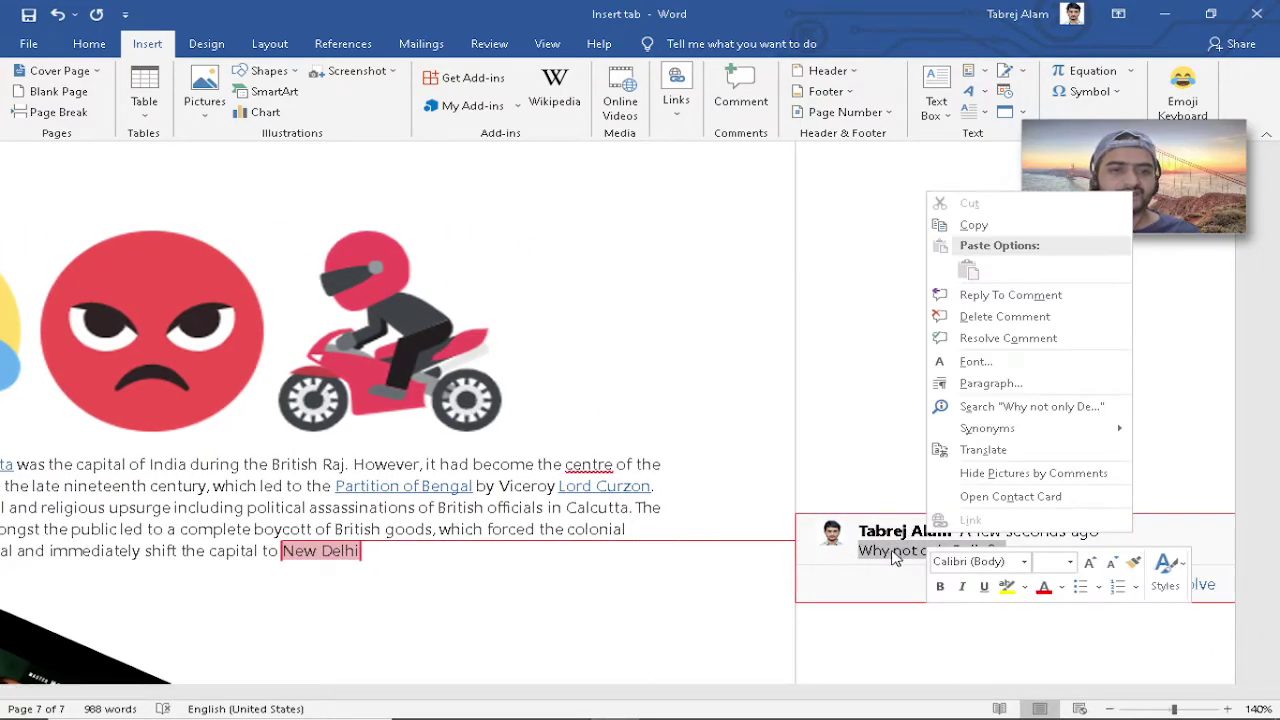
{"action": "key", "text": "Escape"}
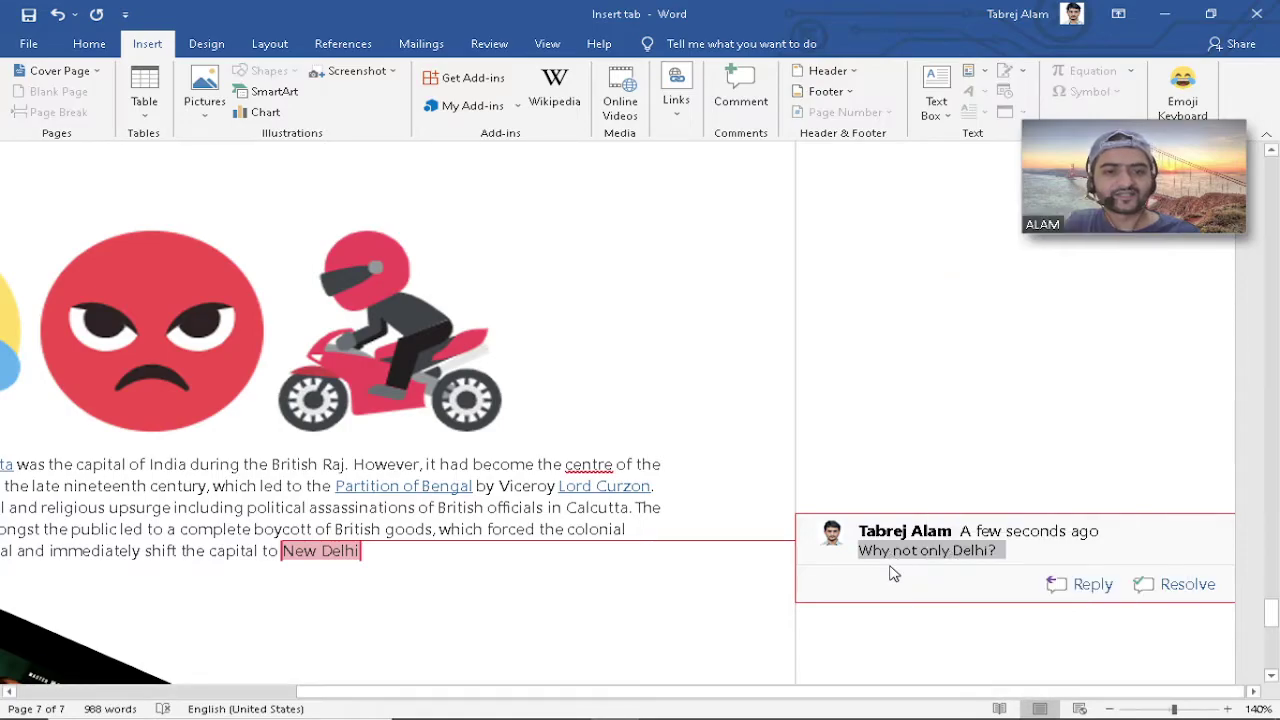
{"action": "left_click", "coordinate": [1020, 553]}
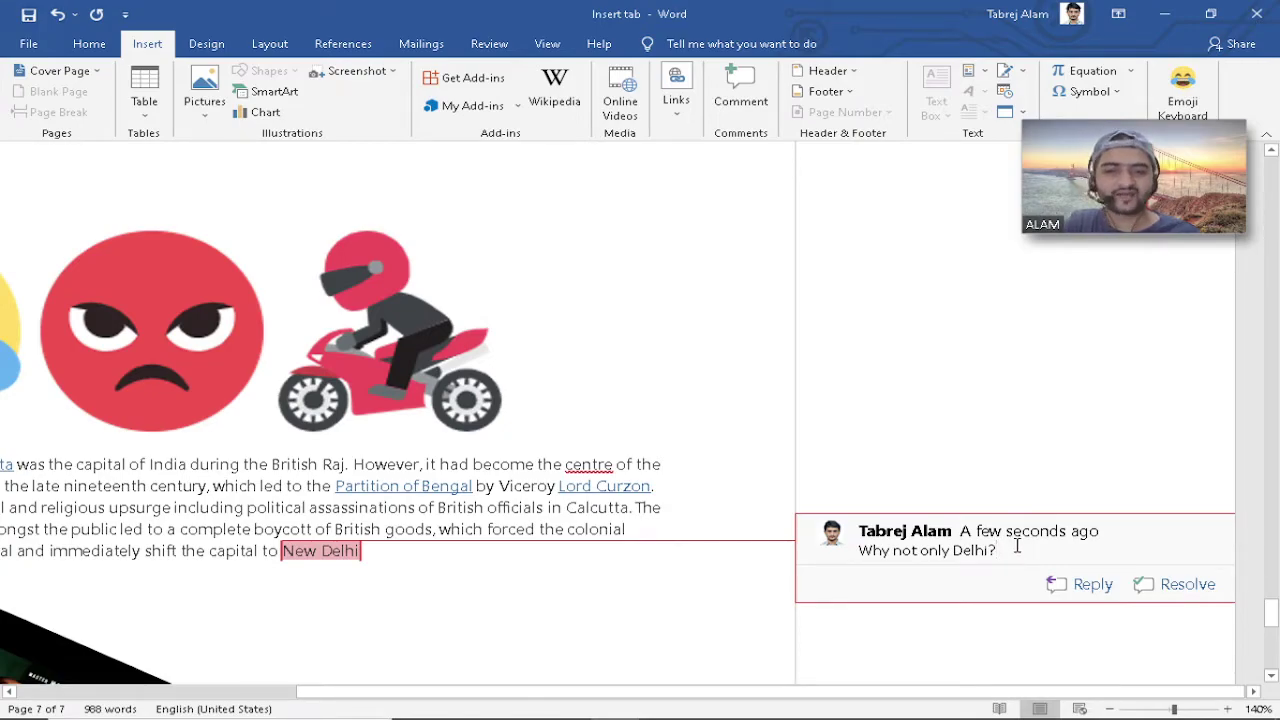
{"action": "right_click", "coordinate": [900, 546]}
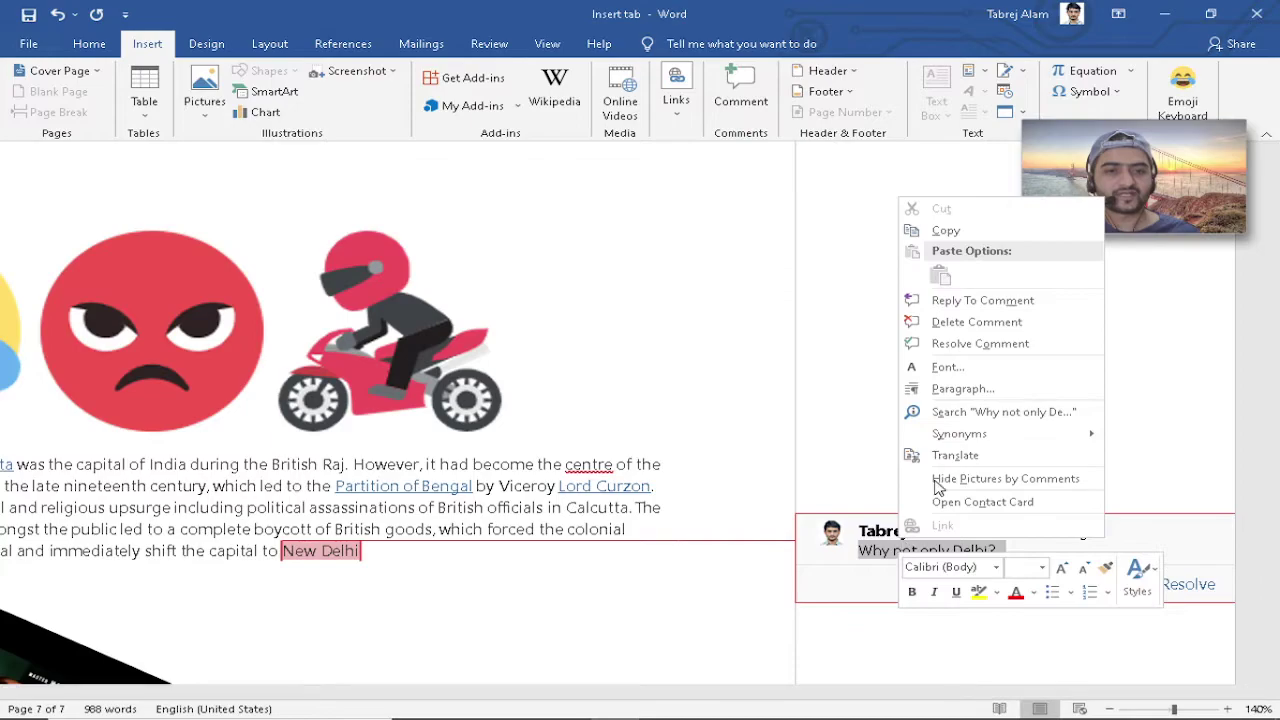
{"action": "left_click", "coordinate": [980, 322]}
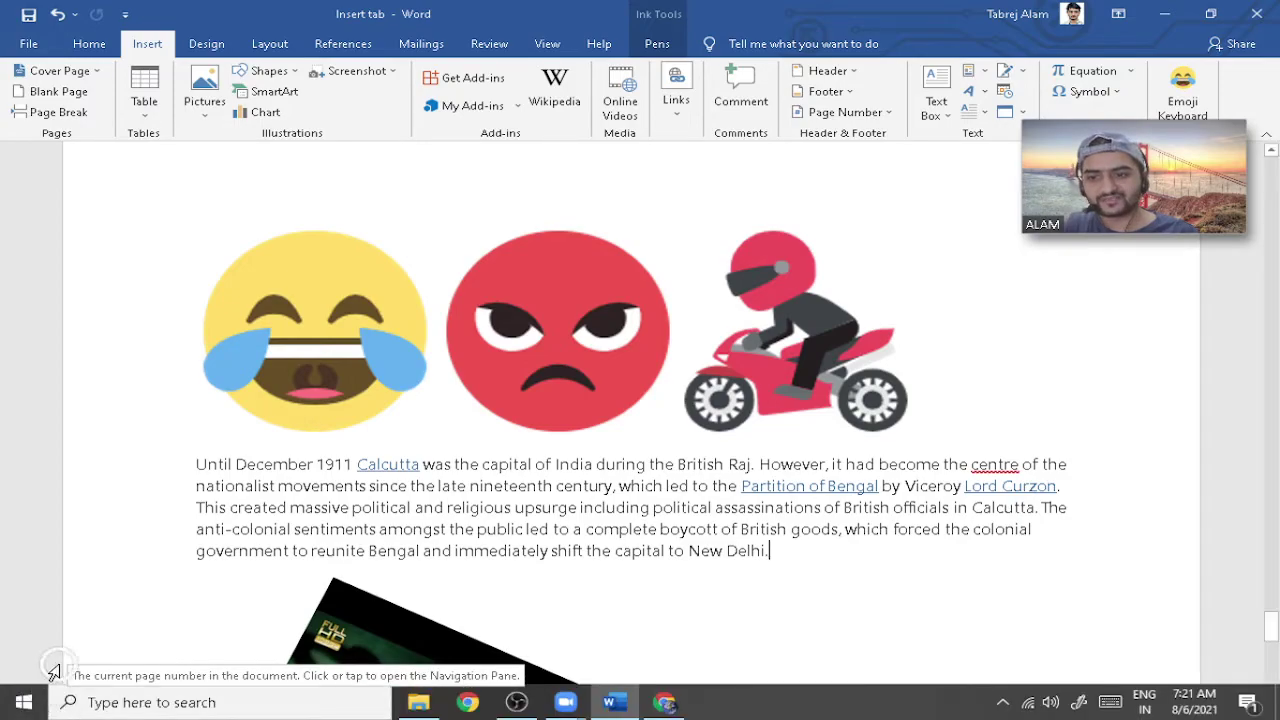
Insert the built-in Banded header into the document.
{"action": "left_click", "coordinate": [320, 529]}
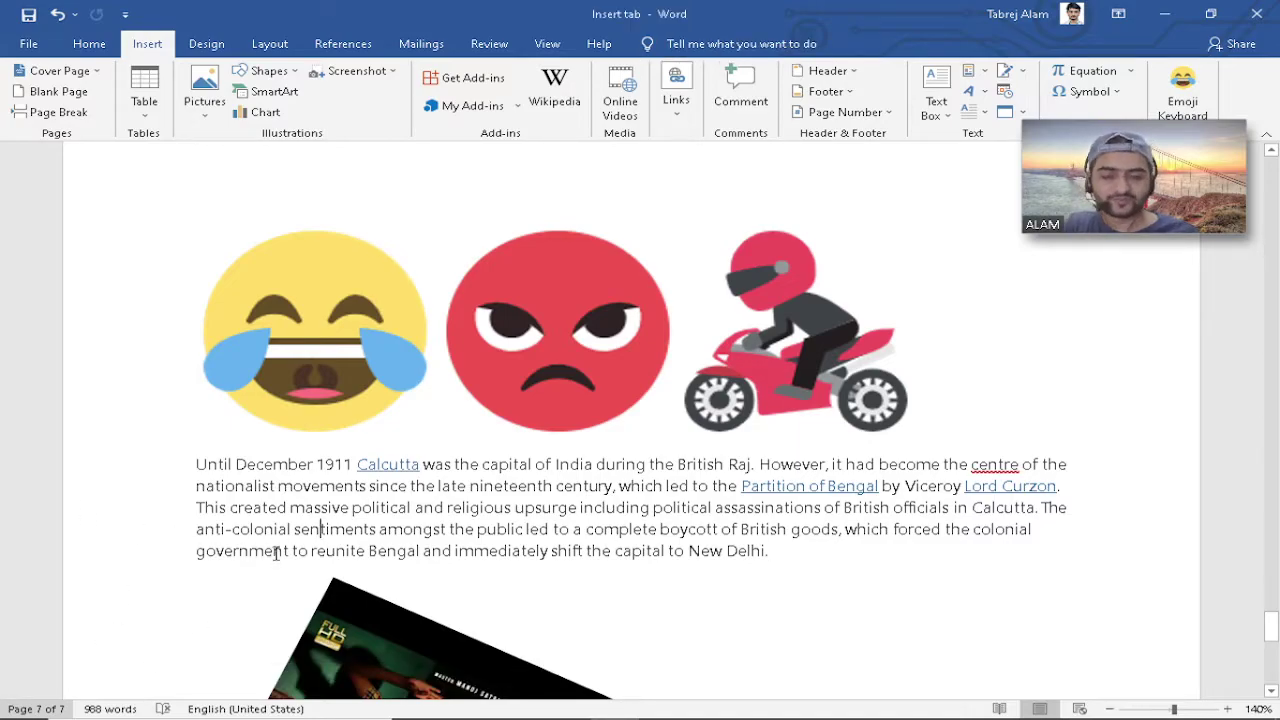
{"action": "scroll", "coordinate": [450, 500], "scroll_direction": "up", "scroll_amount": 5}
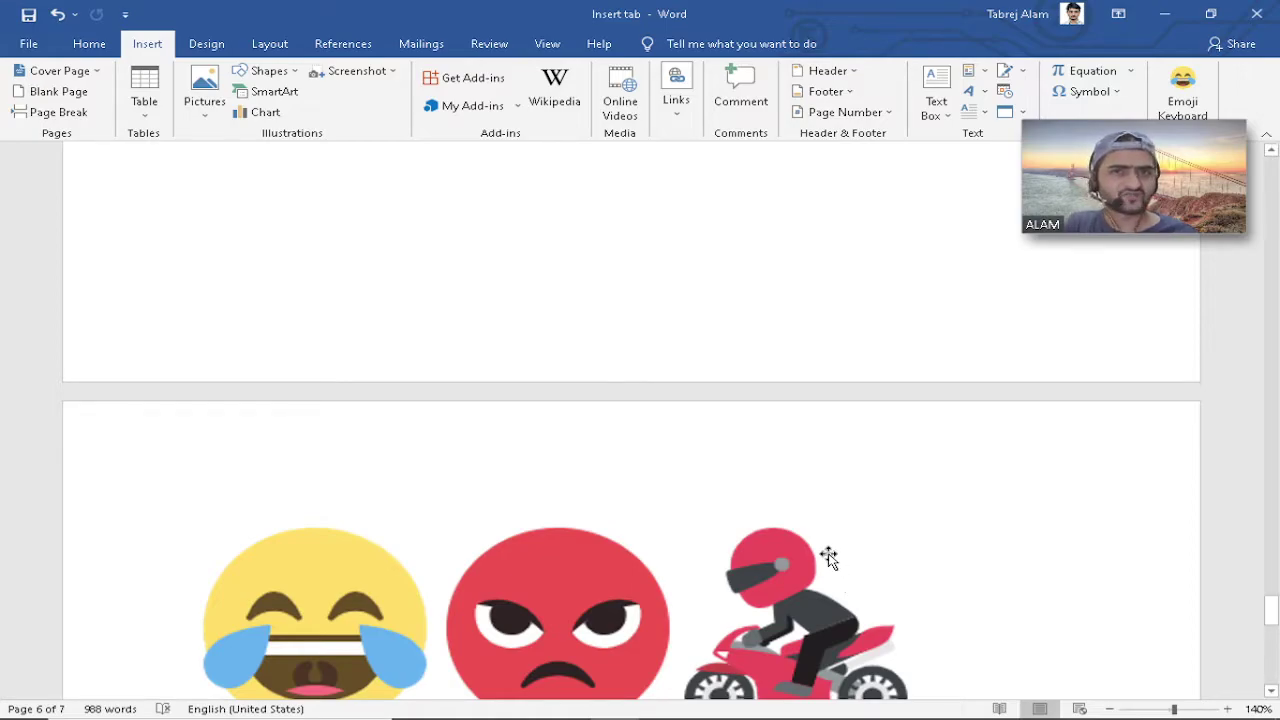
{"action": "left_click", "coordinate": [851, 71]}
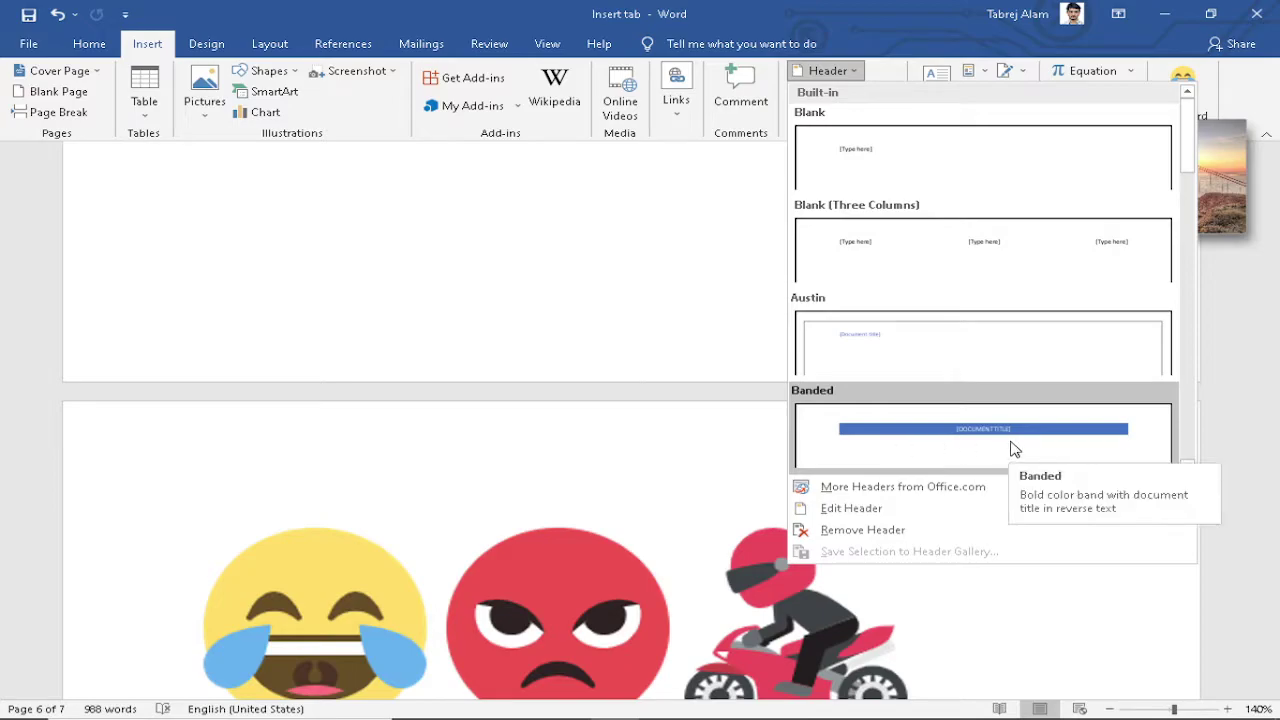
{"action": "left_click", "coordinate": [978, 426]}
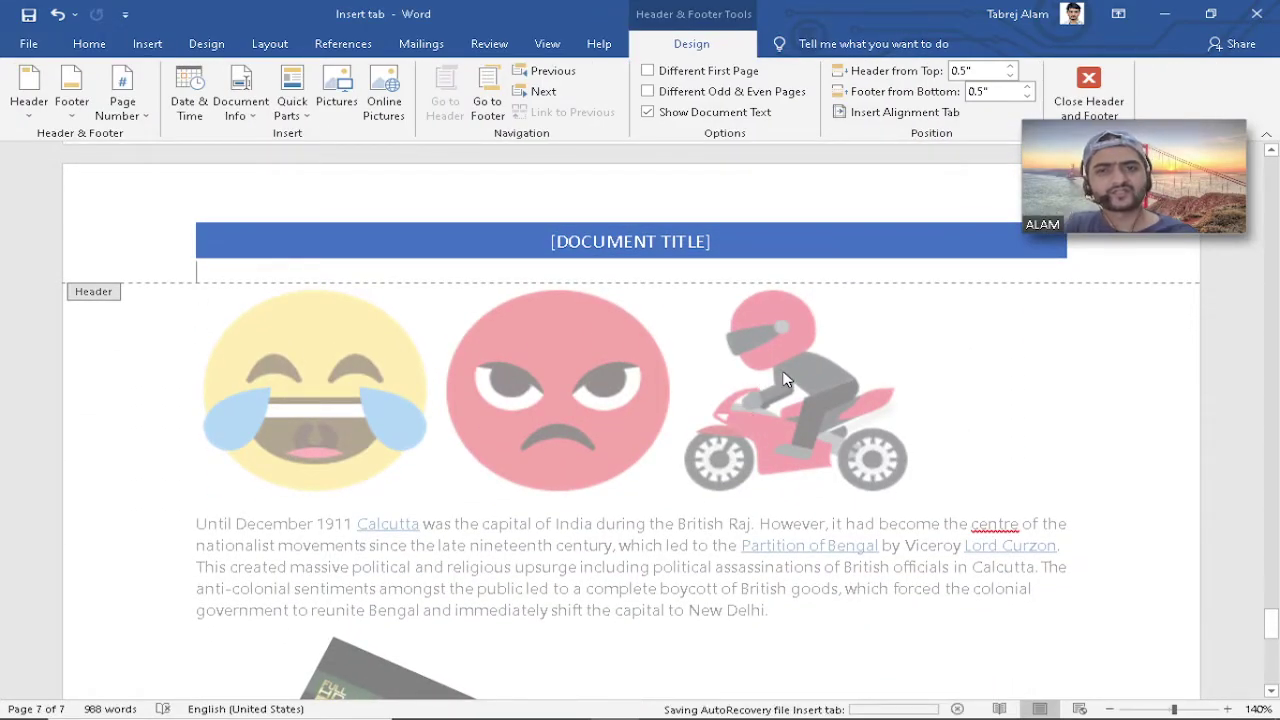
Replace the document title placeholder in the header band with "CHAPTER 1 MS WORD".
{"action": "left_click", "coordinate": [610, 246]}
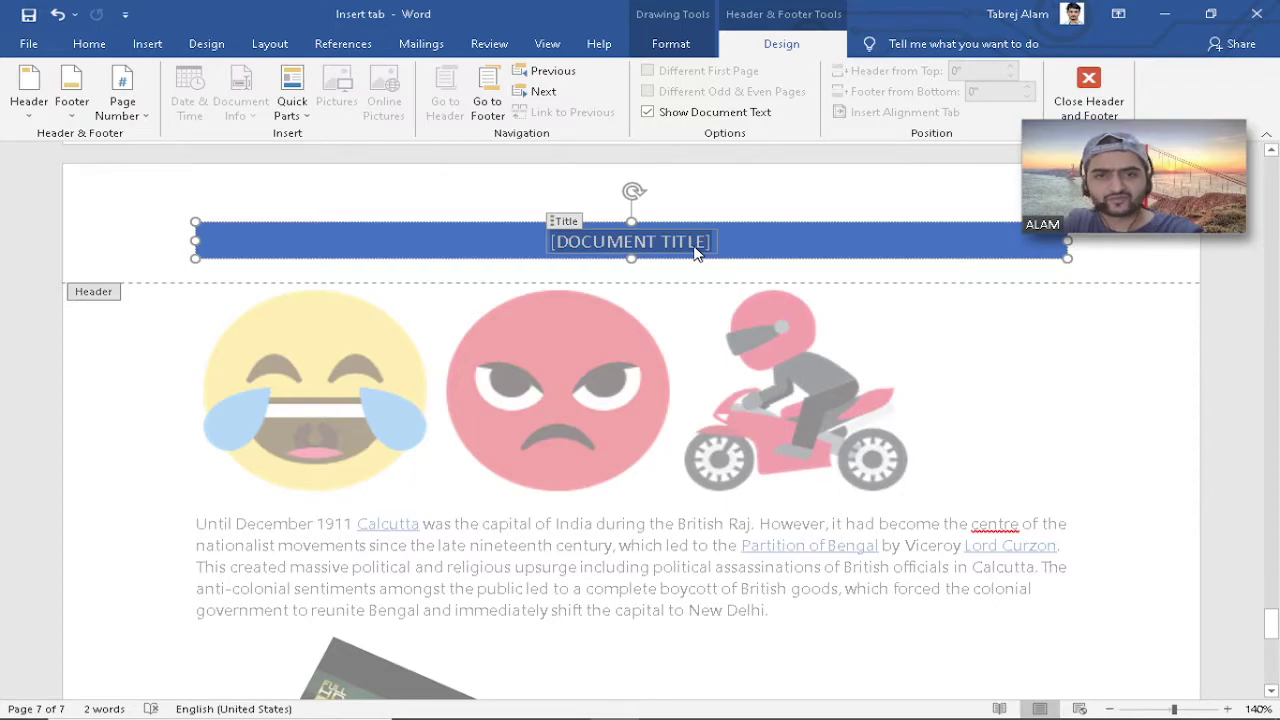
{"action": "key", "text": "Delete"}
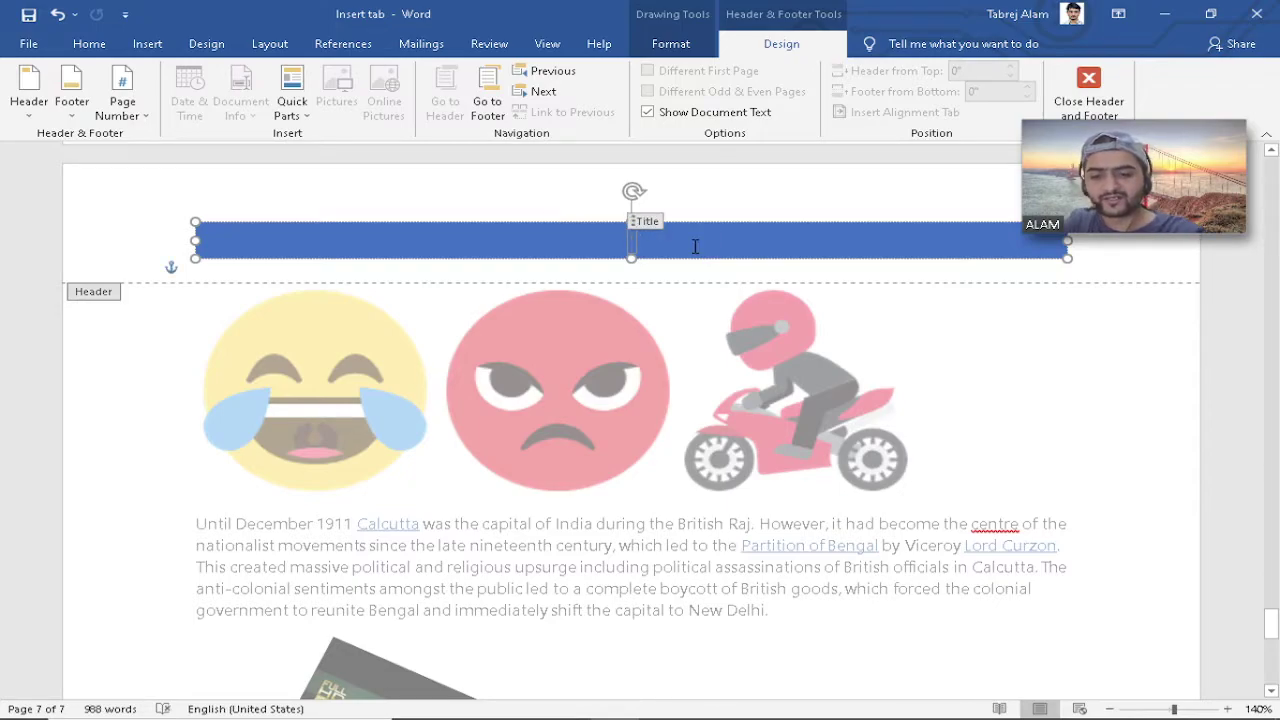
{"action": "type", "text": "C"}
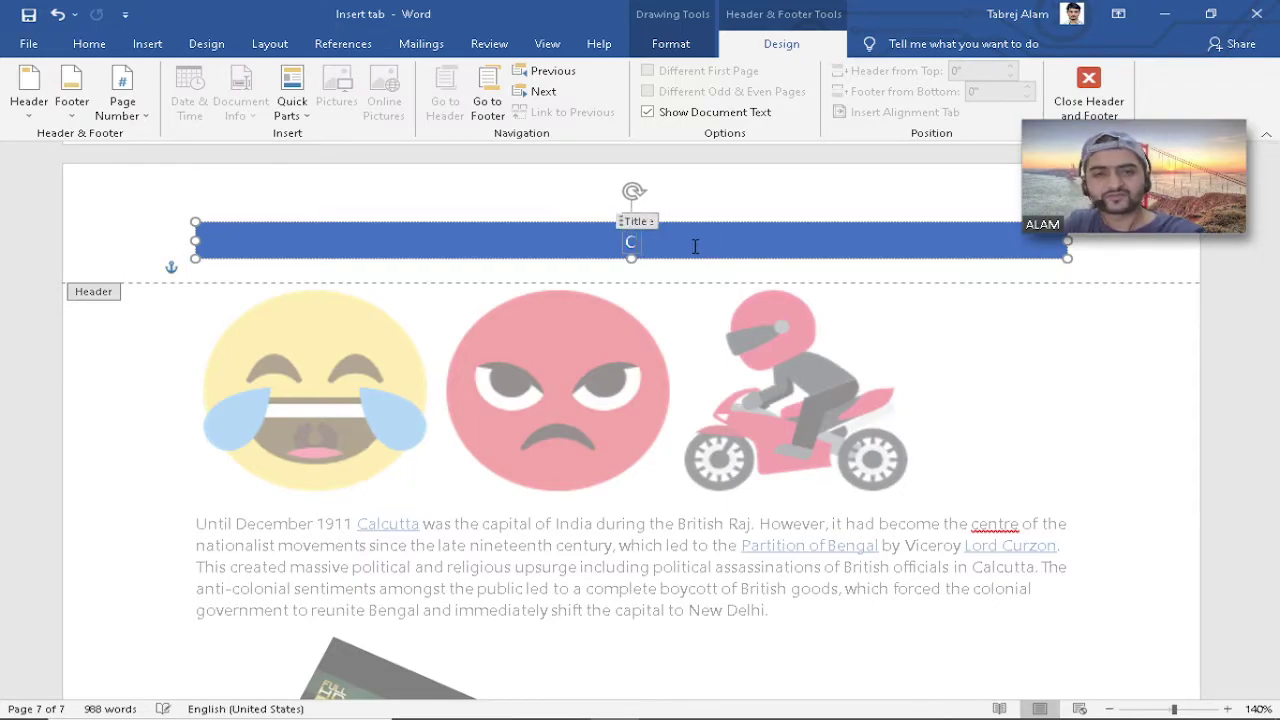
{"action": "type", "text": "HAPTER 1"}
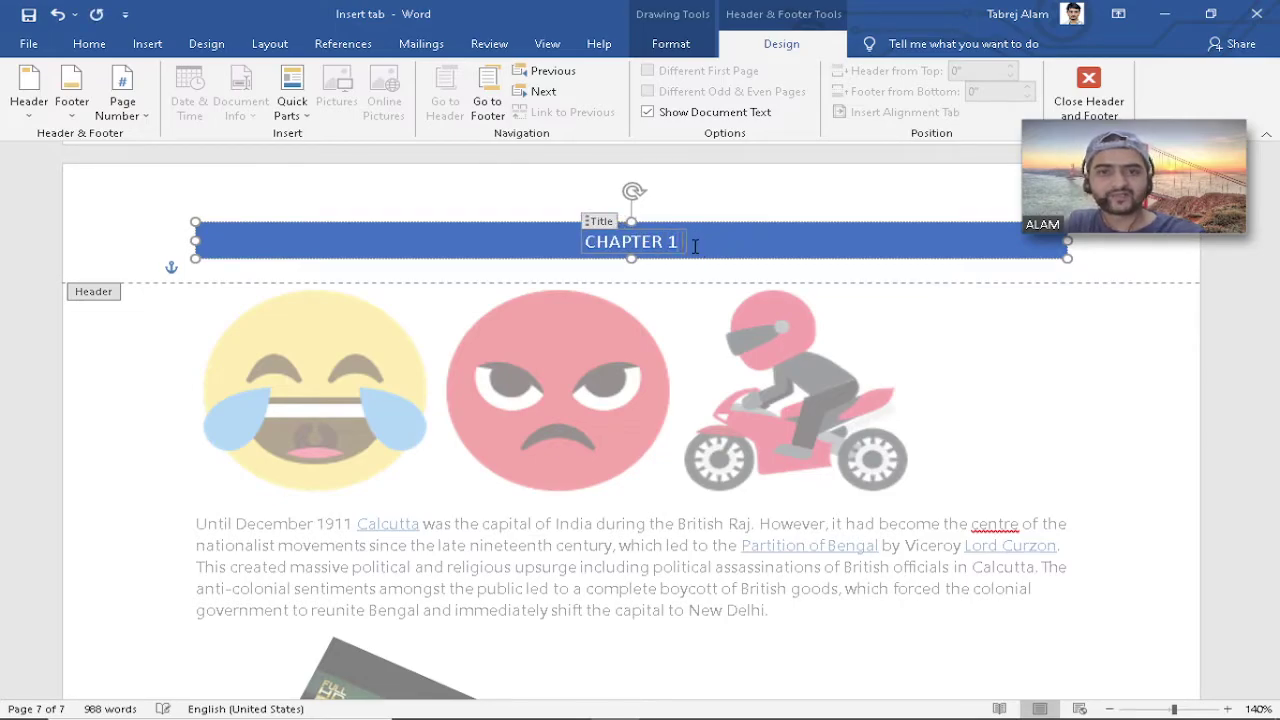
{"action": "type", "text": " MS WORD"}
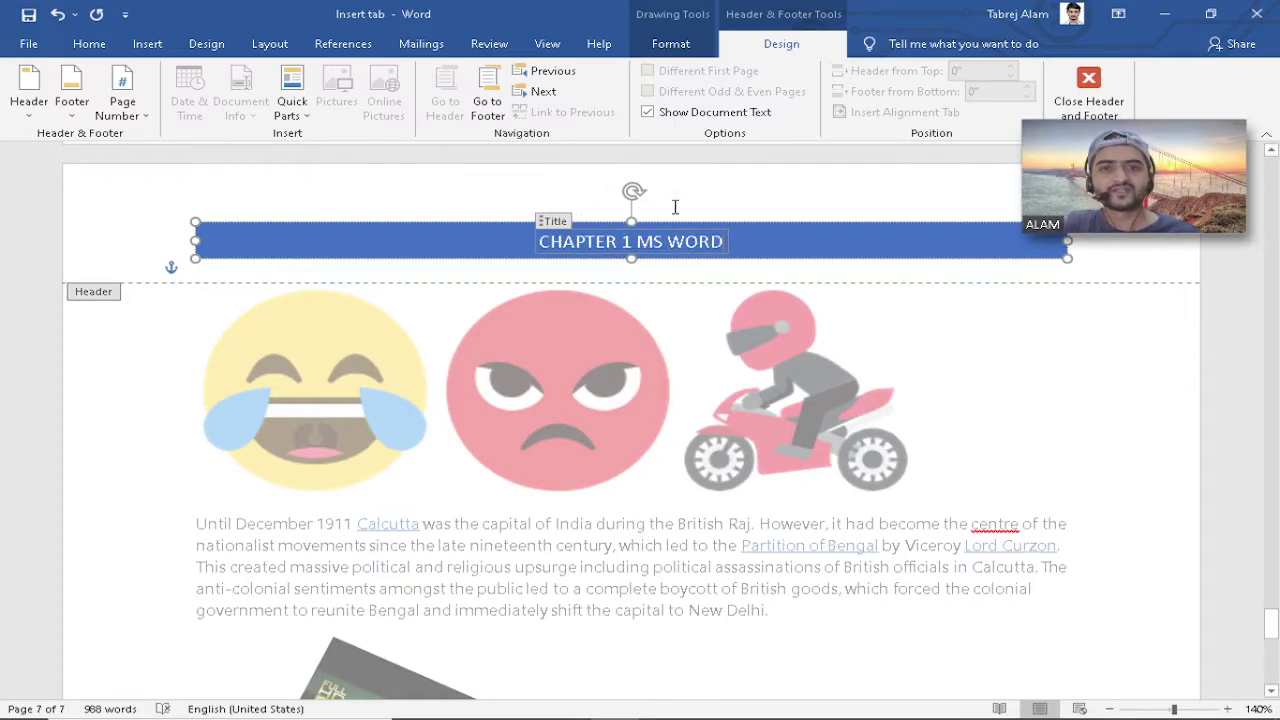
{"action": "left_click", "coordinate": [685, 240]}
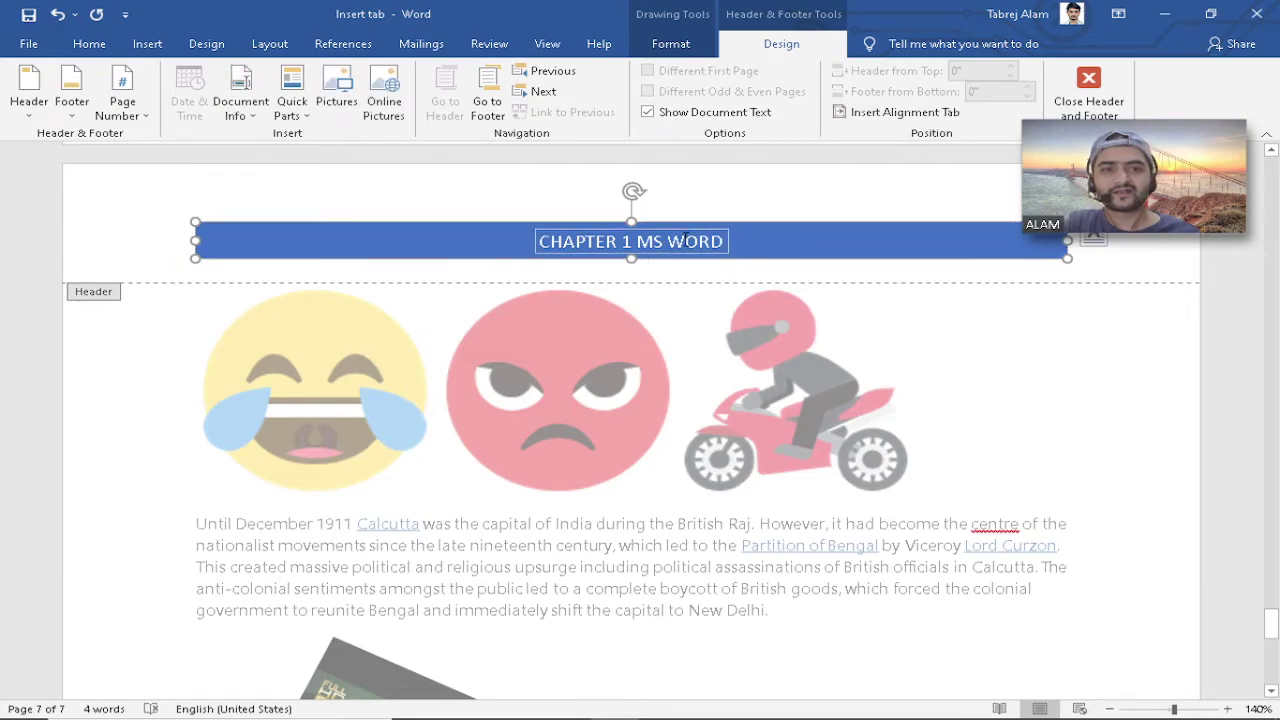
Examine how the header repeats across the pages and how it looks when switching between body and header editing.
{"action": "scroll", "coordinate": [697, 323], "scroll_direction": "up", "scroll_amount": 15}
{"action": "scroll", "coordinate": [700, 325], "scroll_direction": "up", "scroll_amount": 6}
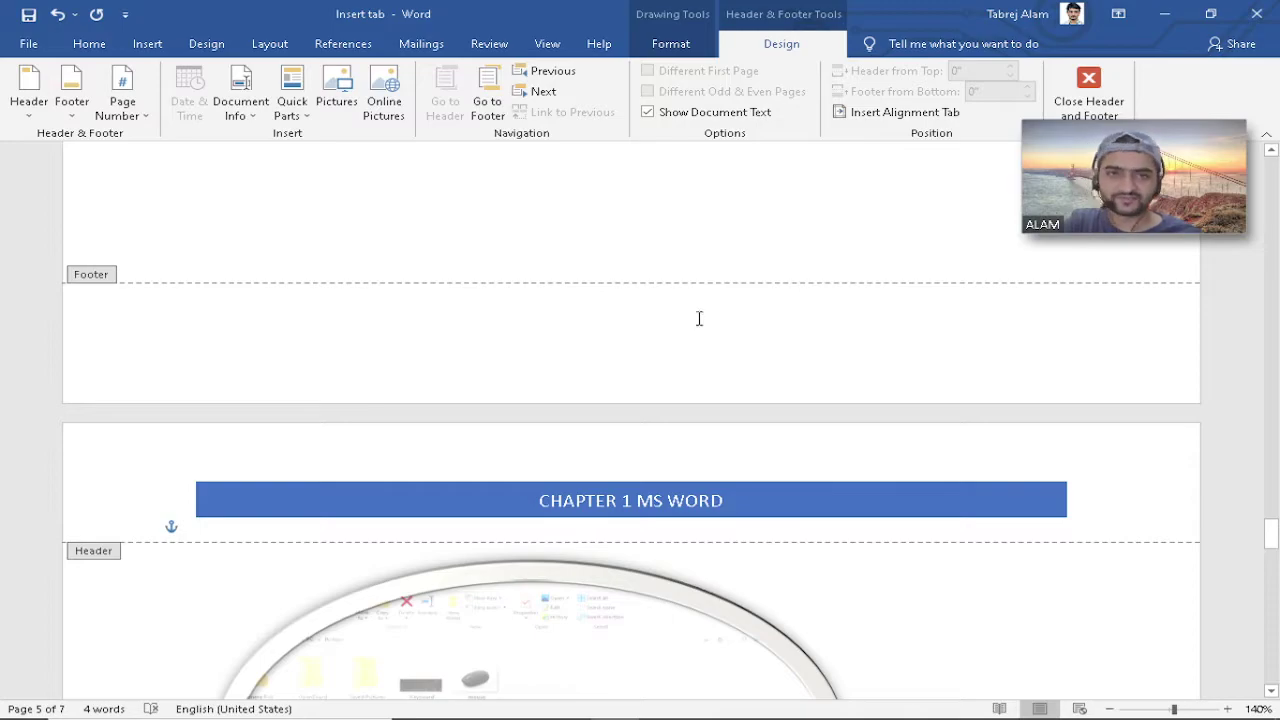
{"action": "scroll", "coordinate": [700, 320], "scroll_direction": "down", "scroll_amount": 18}
{"action": "scroll", "coordinate": [740, 300], "scroll_direction": "up", "scroll_amount": 5}
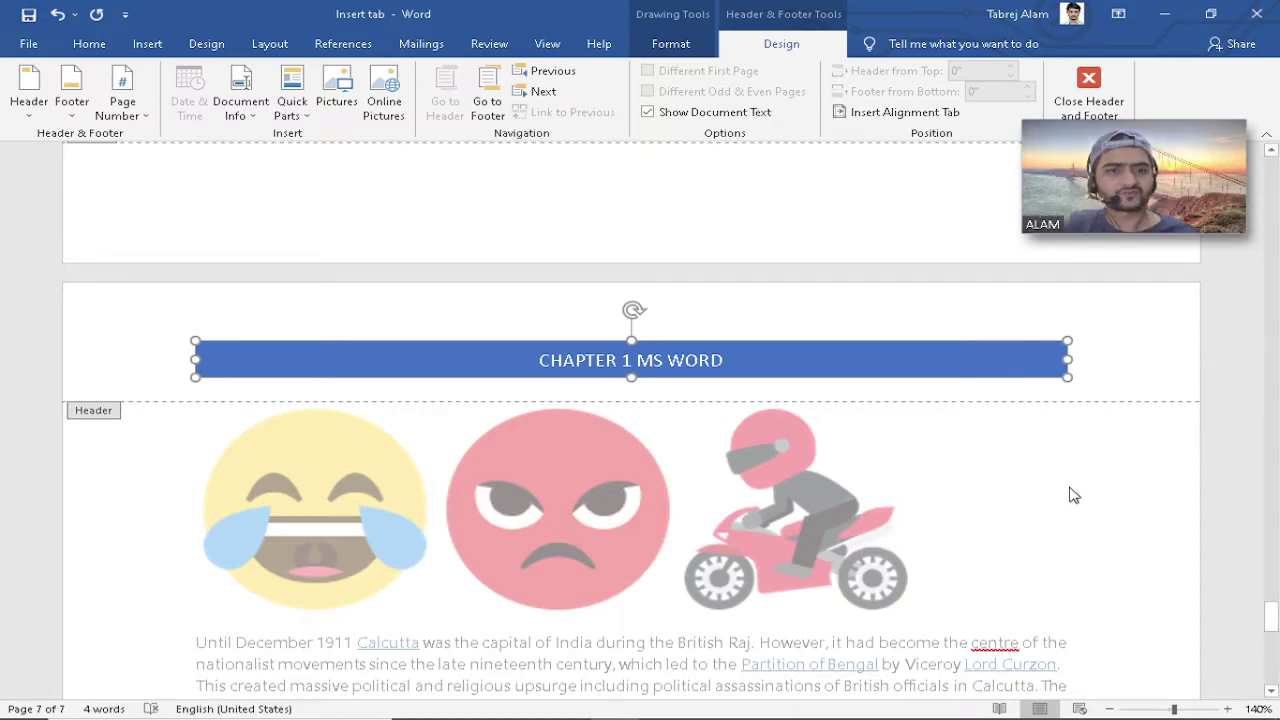
{"action": "double_click", "coordinate": [990, 495]}
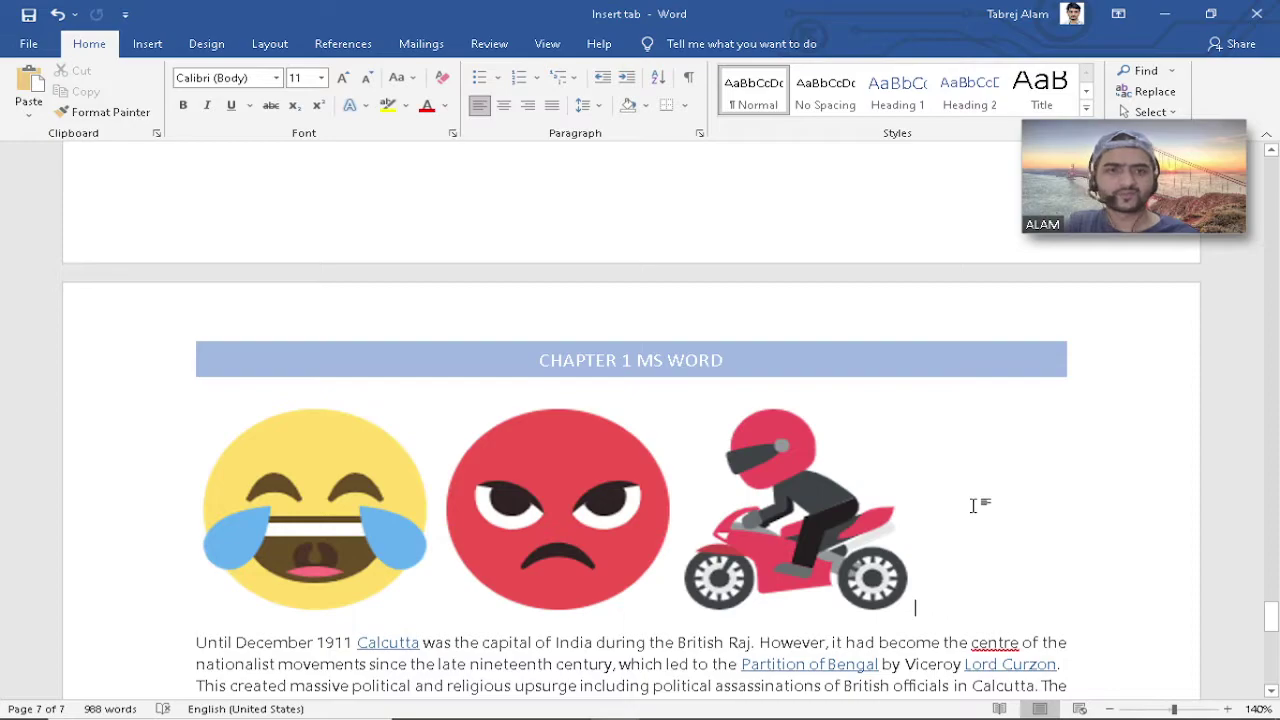
{"action": "left_click", "coordinate": [550, 412]}
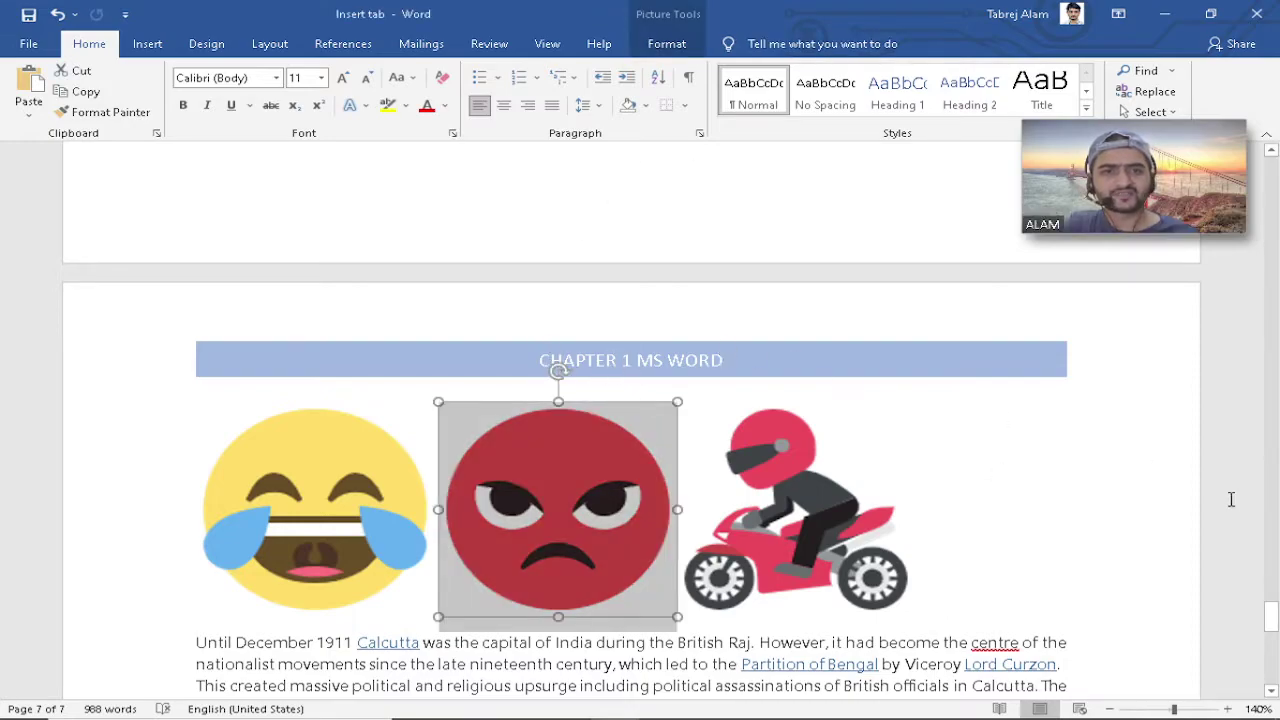
{"action": "left_click", "coordinate": [1074, 460]}
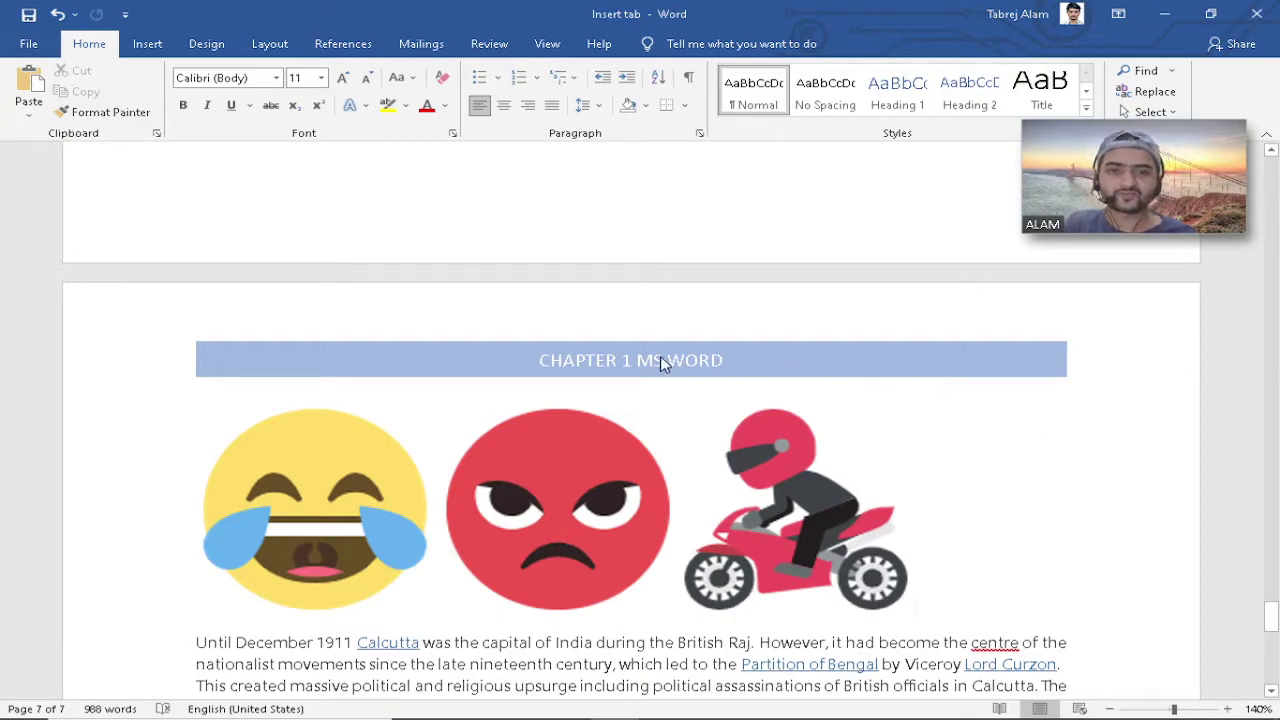
{"action": "double_click", "coordinate": [777, 368]}
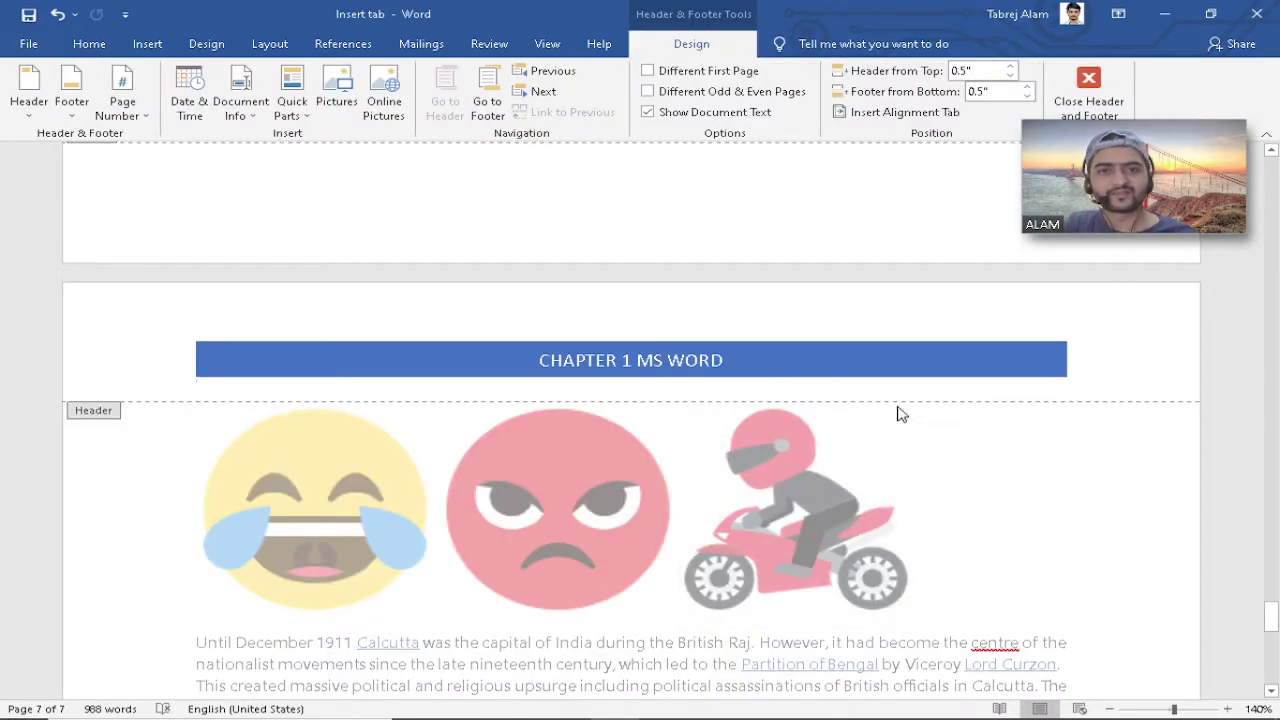
{"action": "double_click", "coordinate": [1075, 507]}
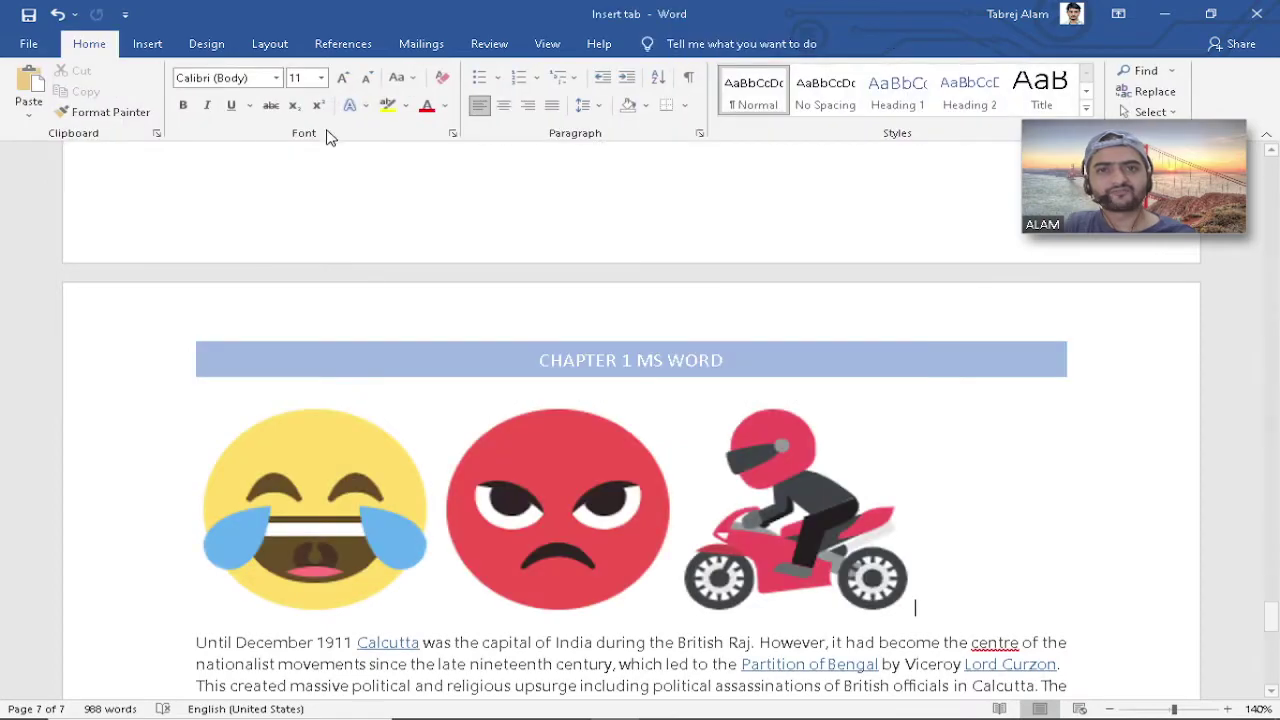
Reopen the header for editing and apply a green gradient shape style to the title band.
{"action": "left_click", "coordinate": [147, 43]}
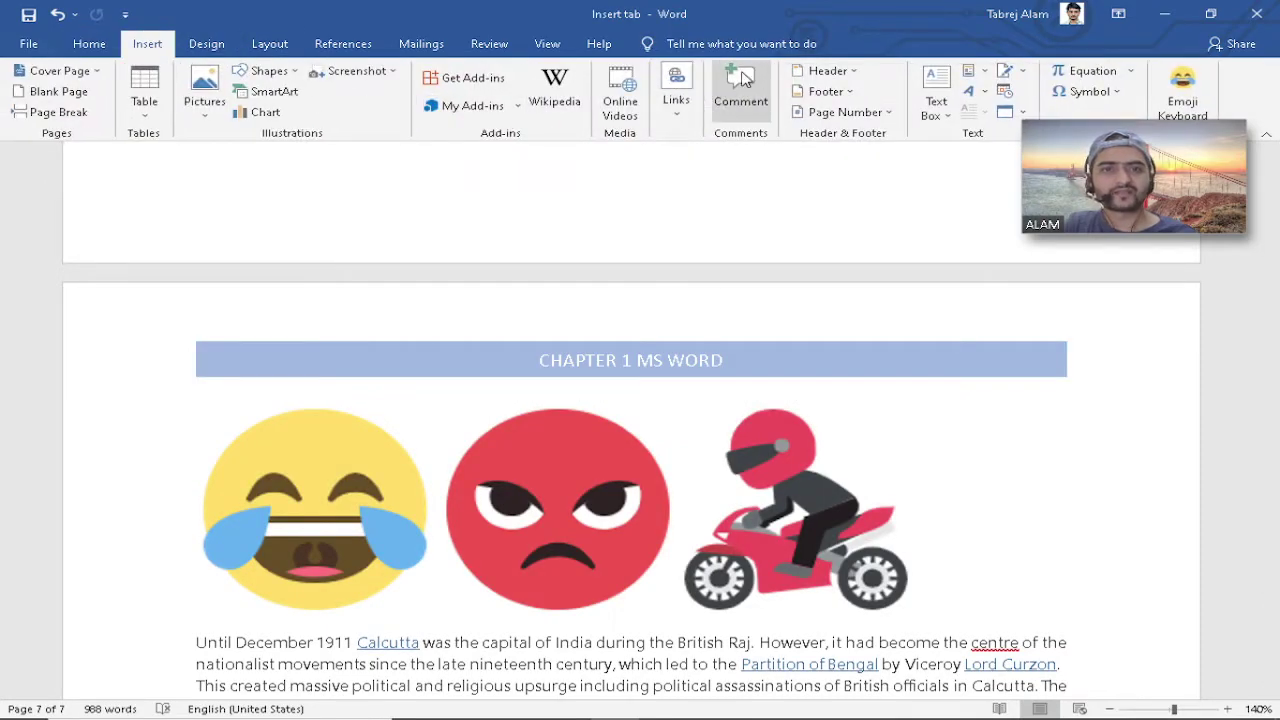
{"action": "left_click", "coordinate": [845, 74]}
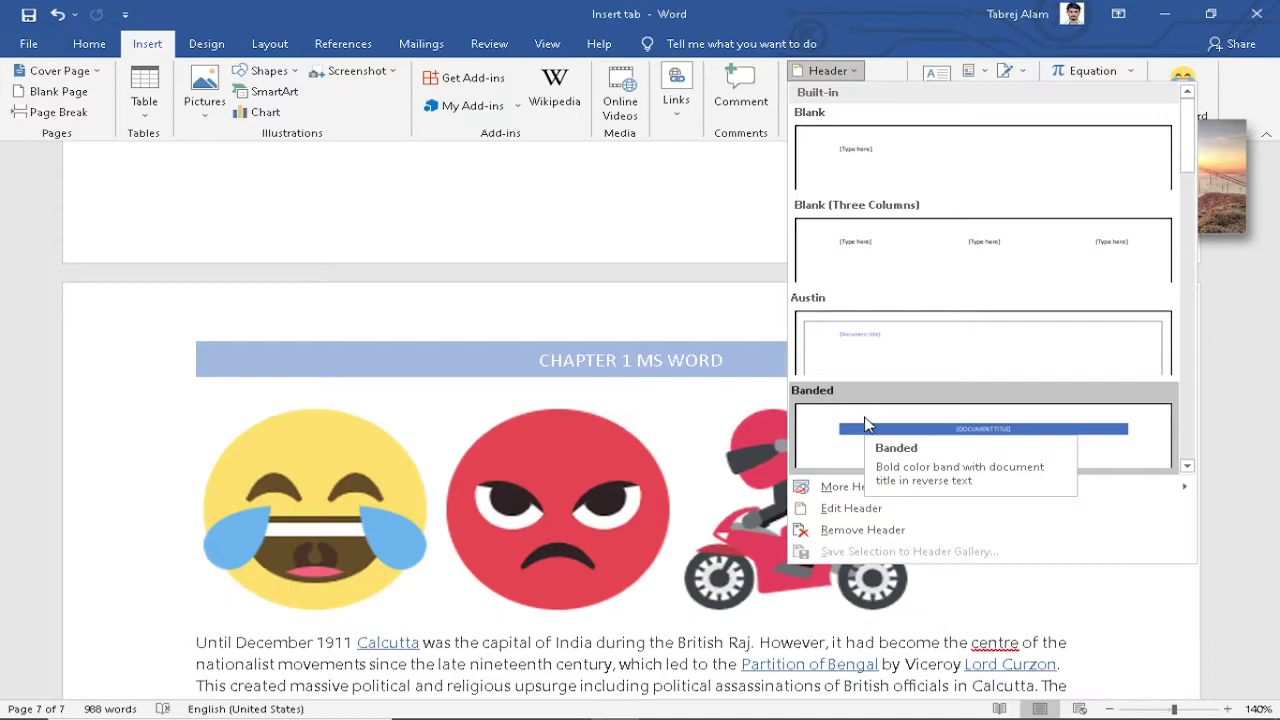
{"action": "left_click", "coordinate": [866, 518]}
{"action": "left_click", "coordinate": [641, 245]}
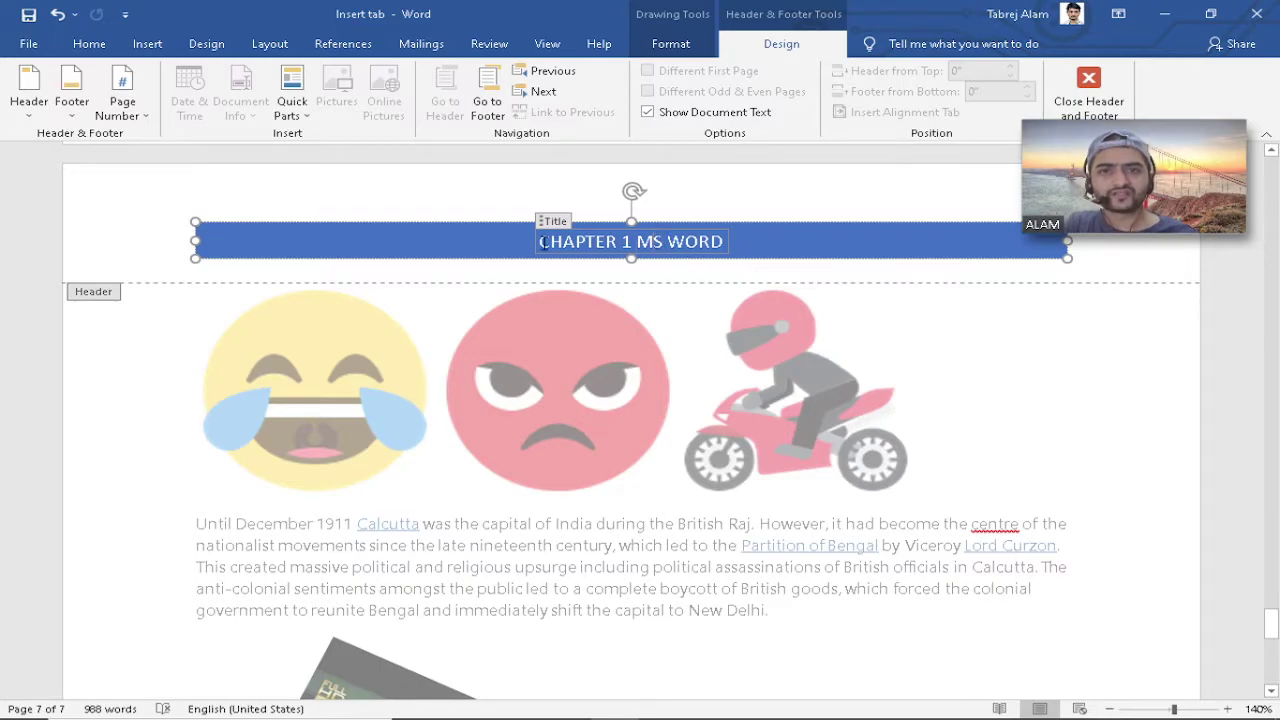
{"action": "left_click_drag", "start_coordinate": [539, 241], "coordinate": [789, 240]}
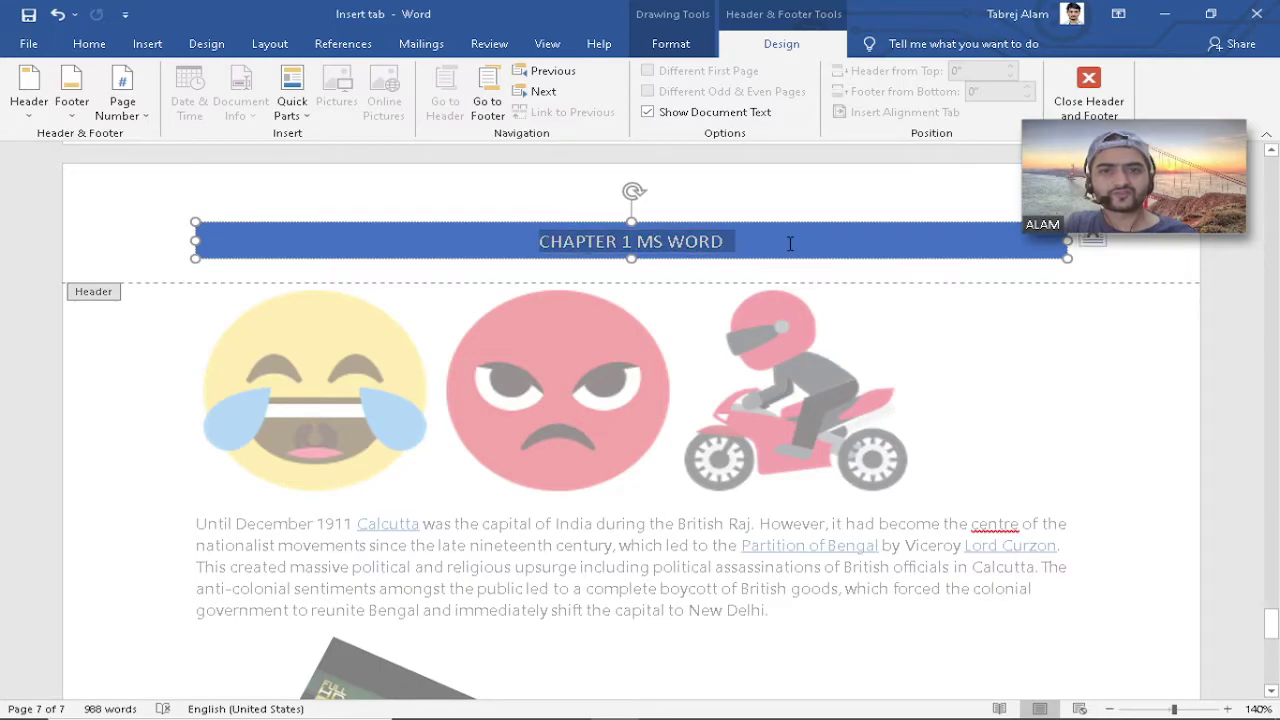
{"action": "left_click", "coordinate": [672, 44]}
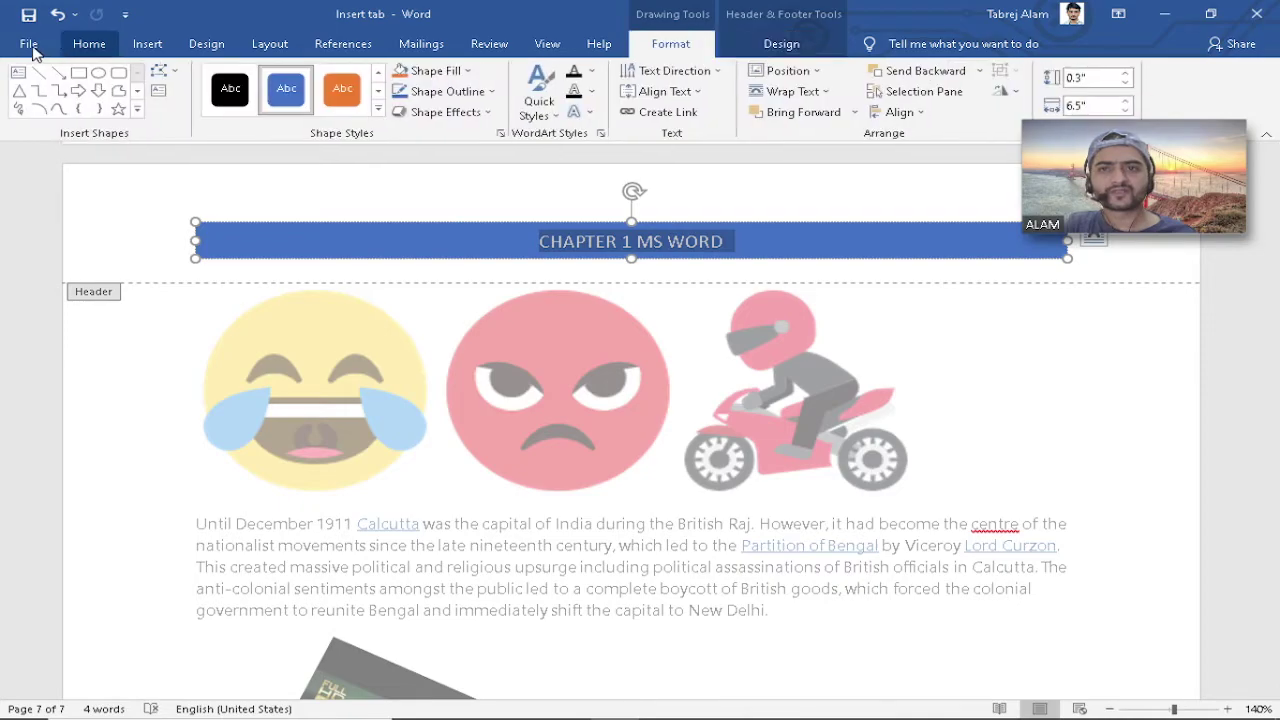
{"action": "left_click", "coordinate": [380, 109]}
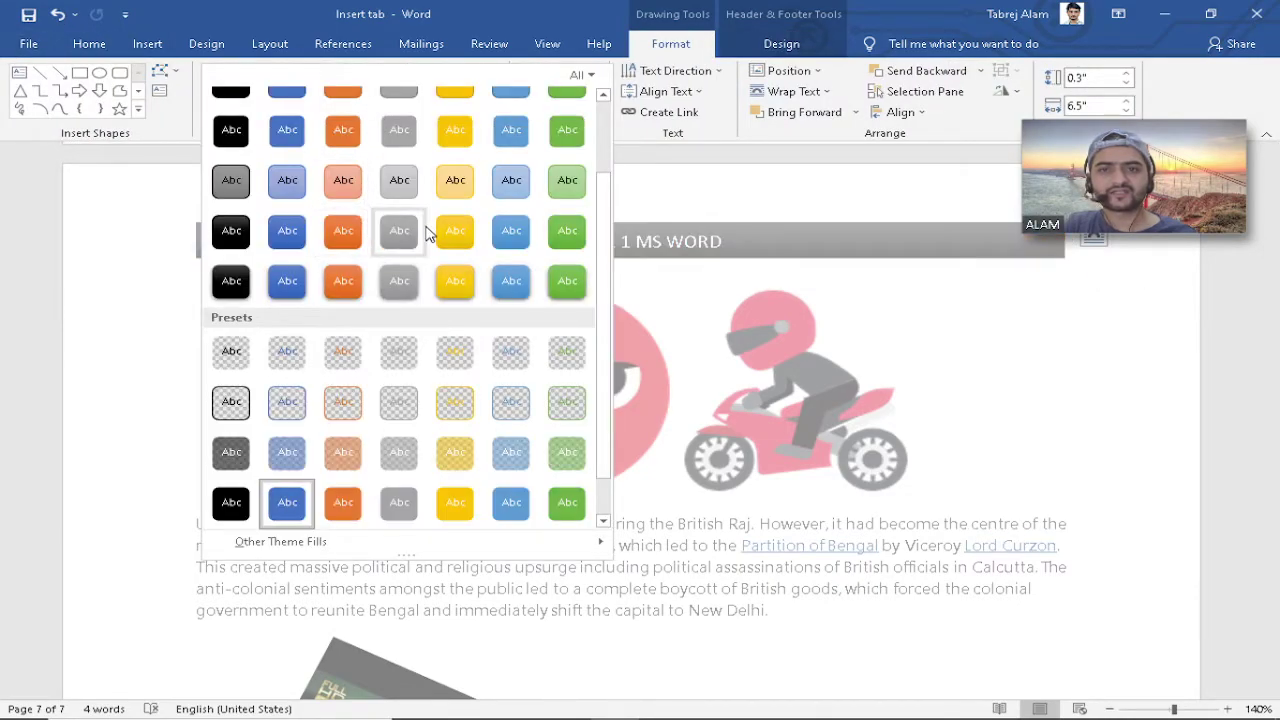
{"action": "key", "text": "Escape"}
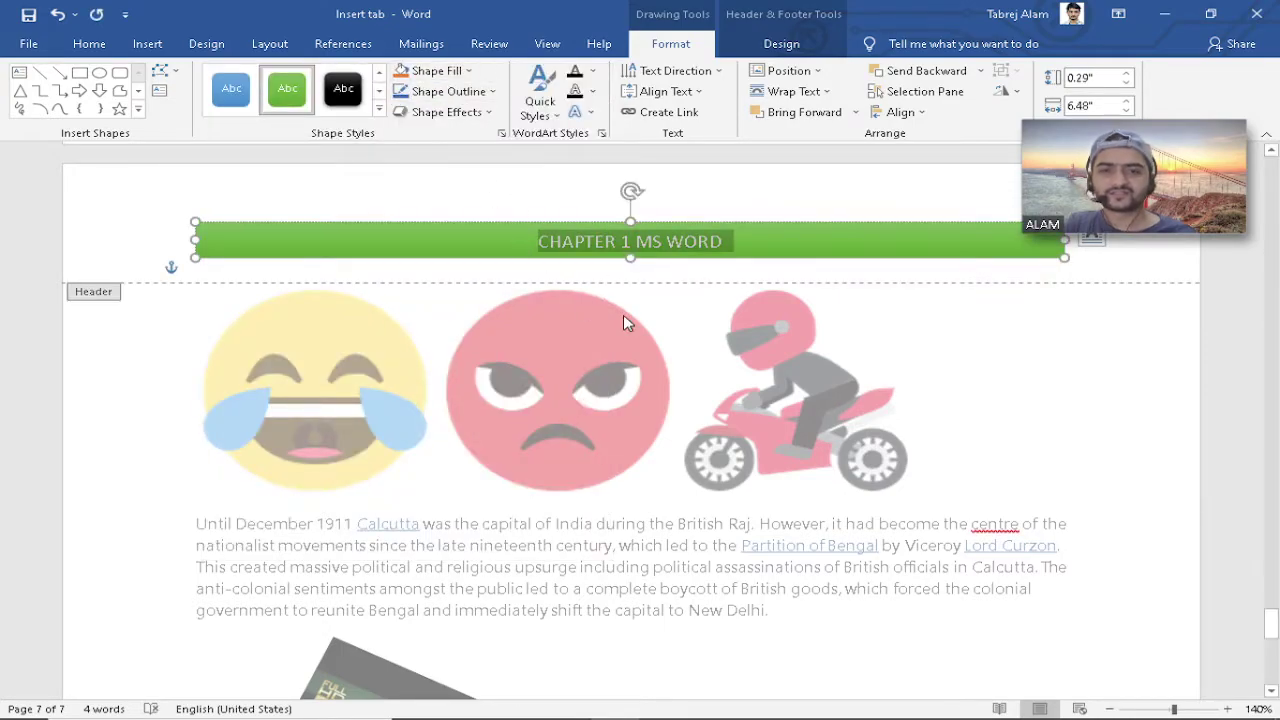
Review the shape fill colors and the text effects such as Glow for the header title without applying any.
{"action": "left_click", "coordinate": [590, 242]}
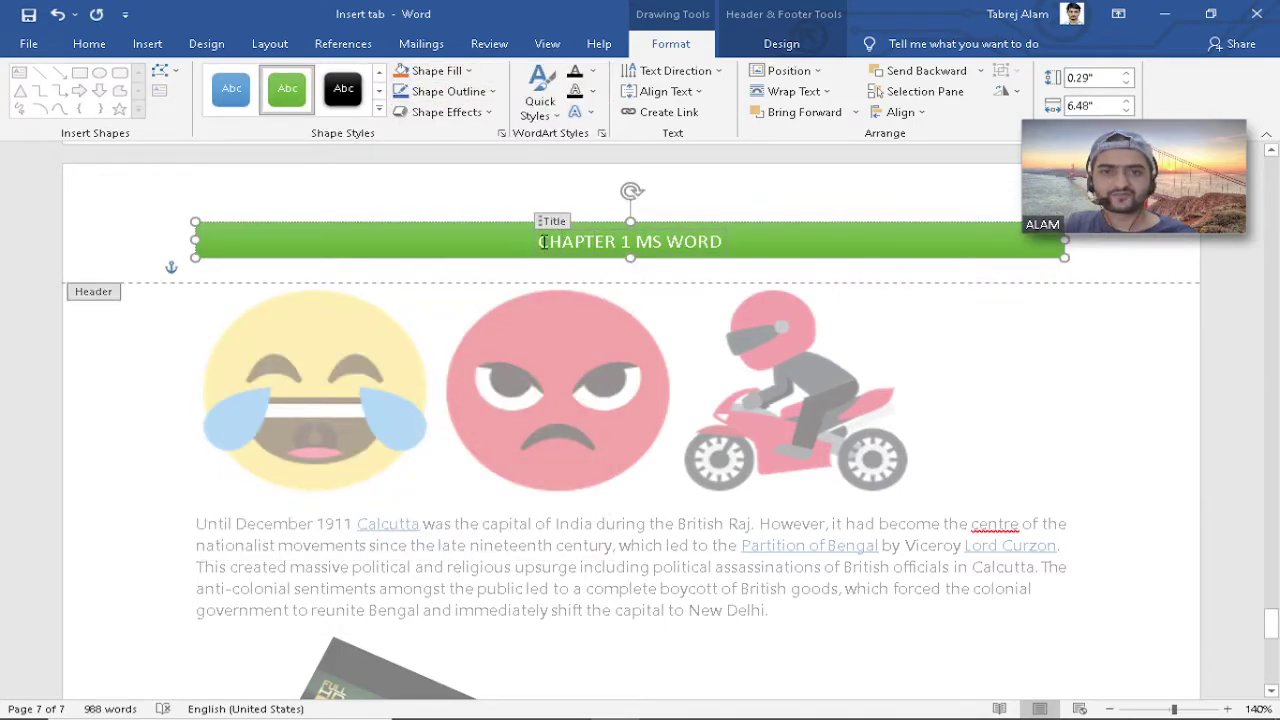
{"action": "triple_click", "coordinate": [650, 242]}
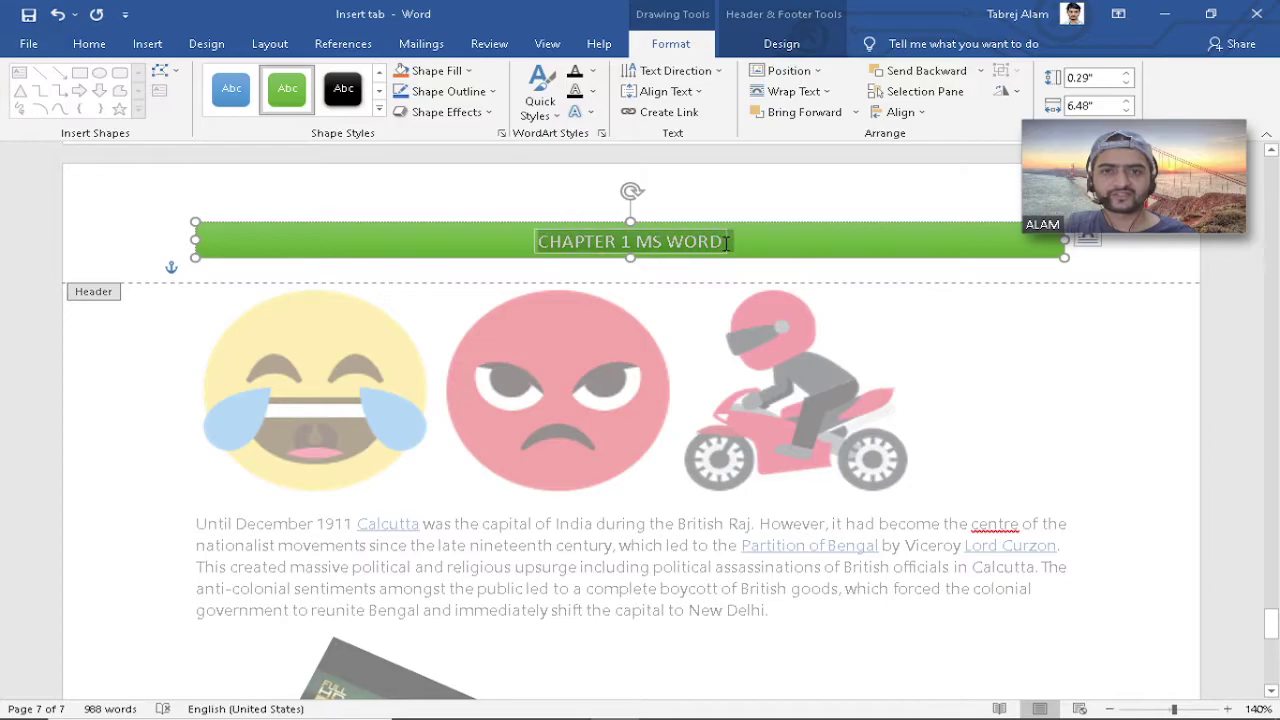
{"action": "left_click", "coordinate": [463, 72]}
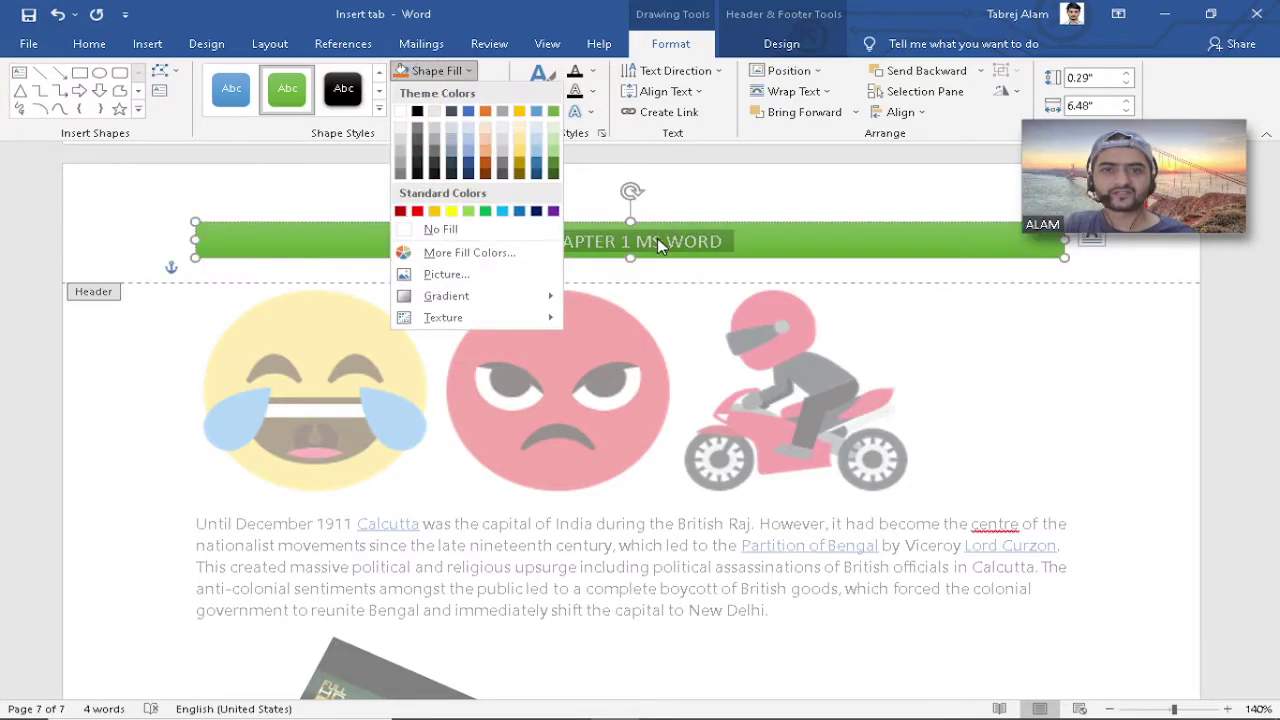
{"action": "key", "text": "Escape"}
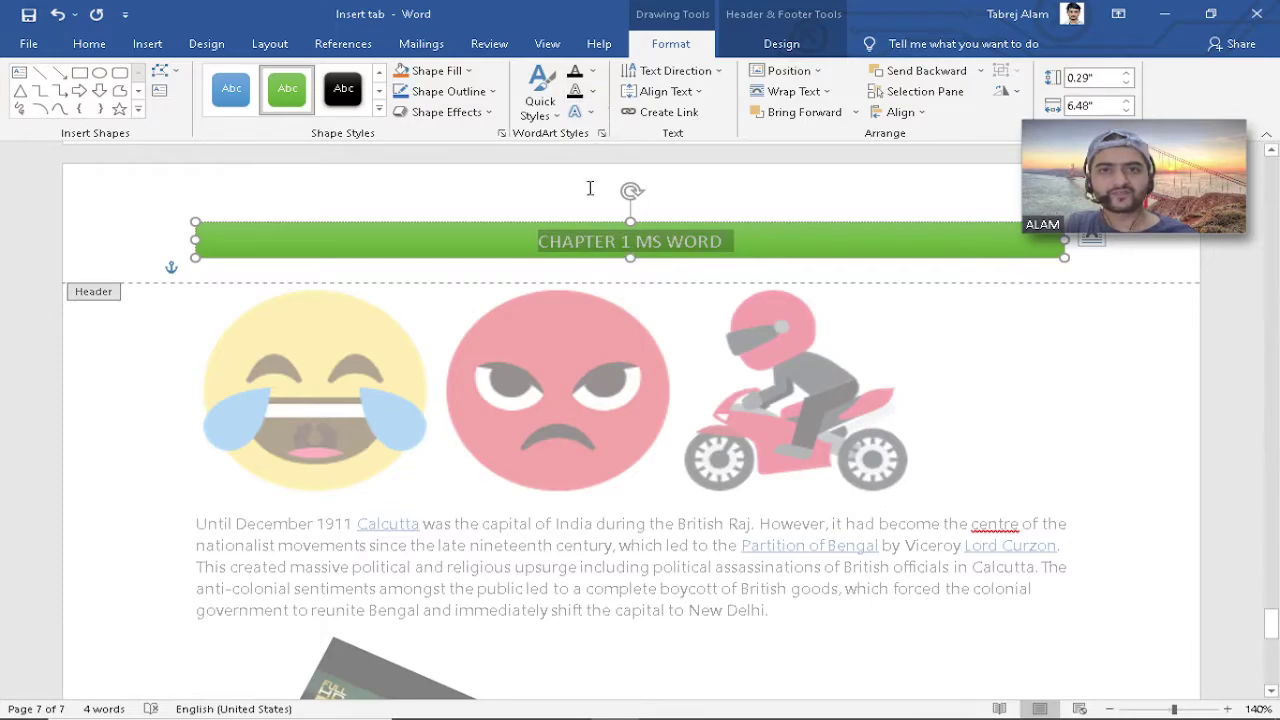
{"action": "left_click", "coordinate": [578, 111]}
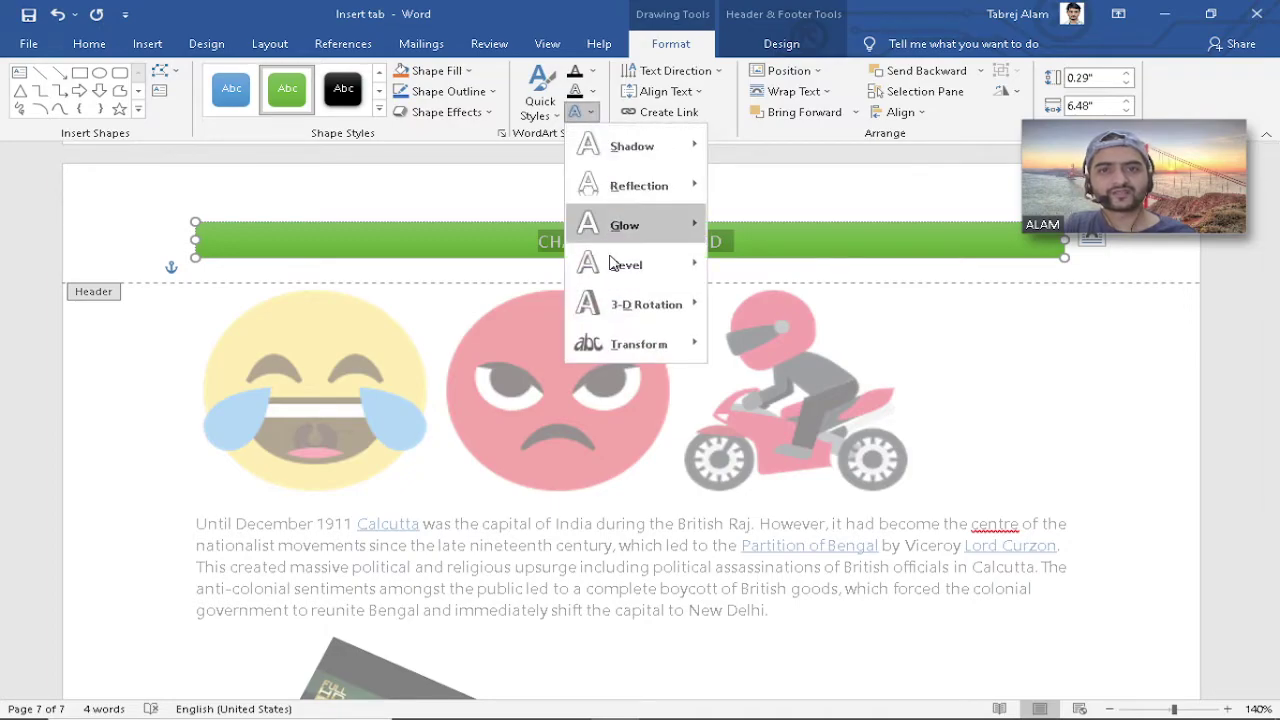
{"action": "mouse_move", "coordinate": [643, 271]}
{"action": "mouse_move", "coordinate": [643, 236]}
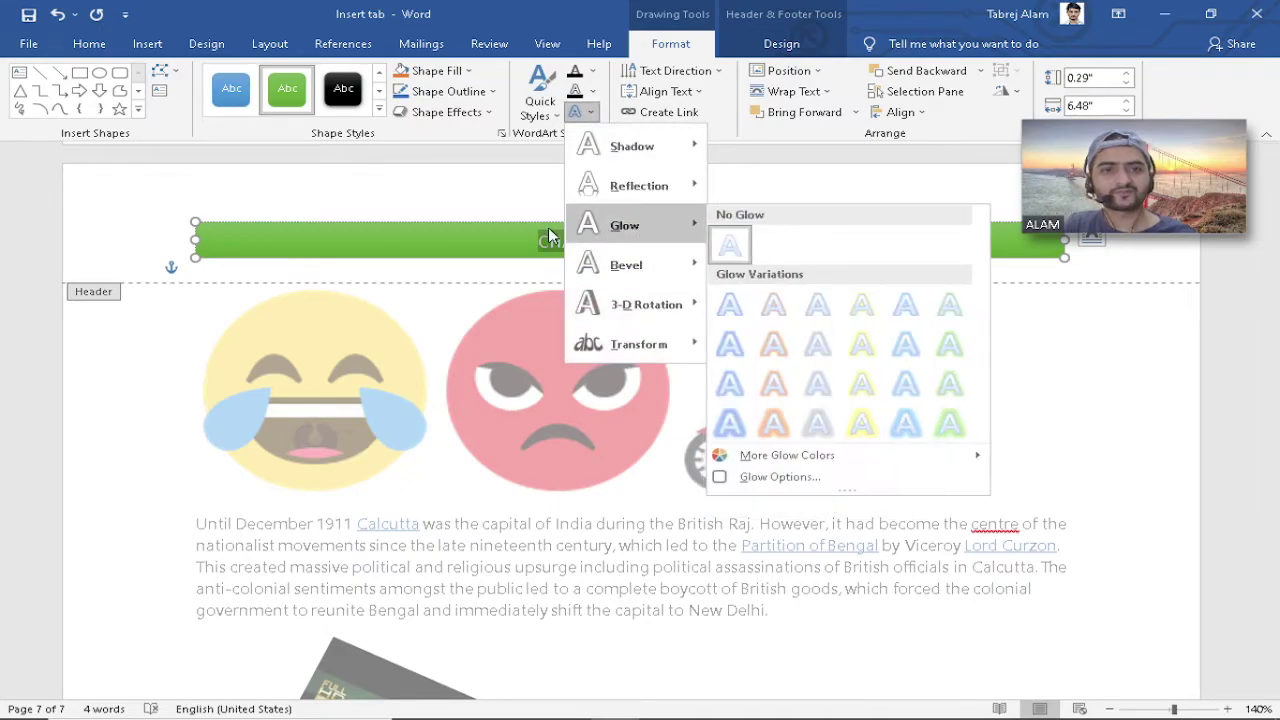
{"action": "left_click", "coordinate": [478, 10]}
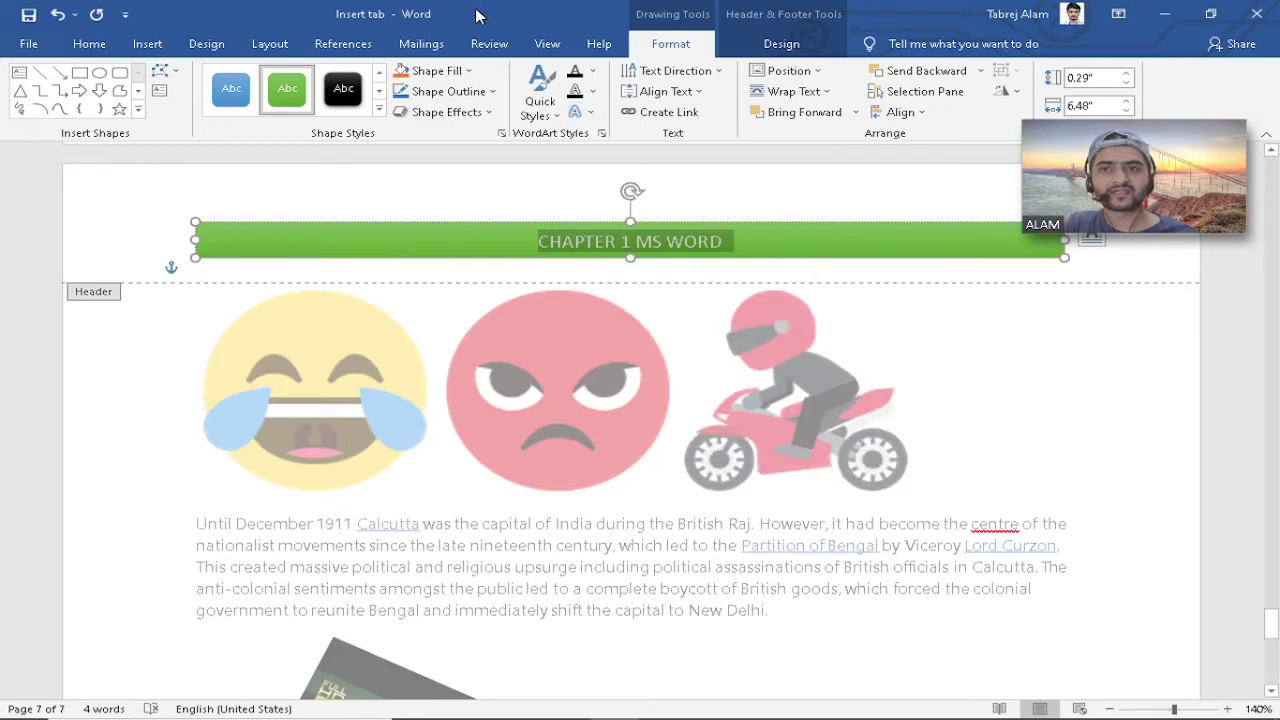
Highlight the header title "CHAPTER 1 MS WORD" in blue and apply the orange-outlined text effect to it.
{"action": "left_click", "coordinate": [88, 44]}
{"action": "left_click", "coordinate": [405, 106]}
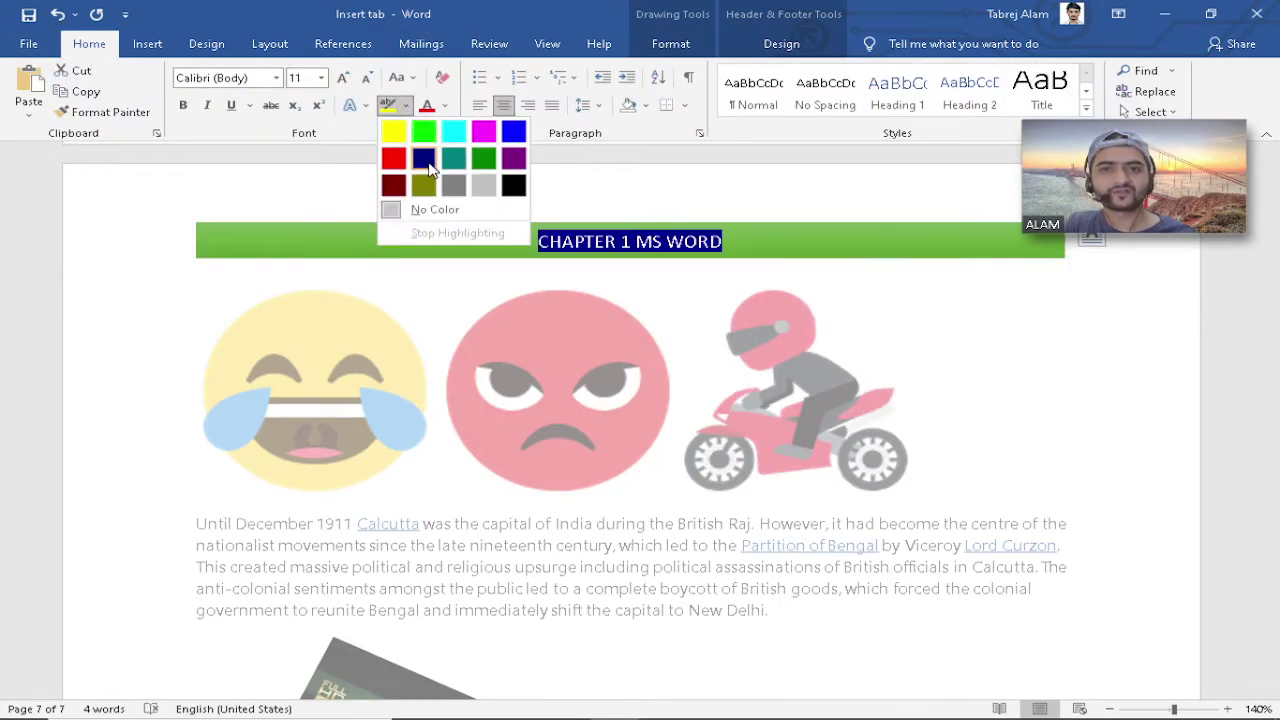
{"action": "left_click", "coordinate": [513, 131]}
{"action": "left_click", "coordinate": [518, 257]}
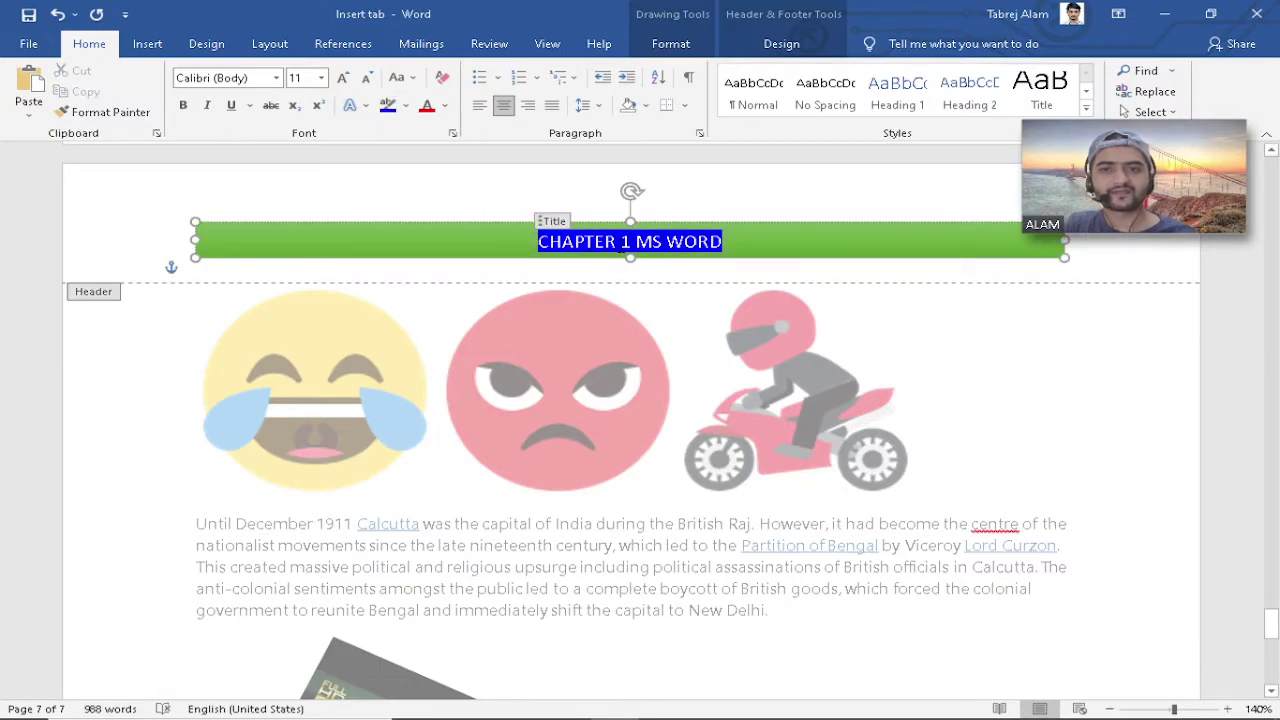
{"action": "left_click", "coordinate": [352, 105]}
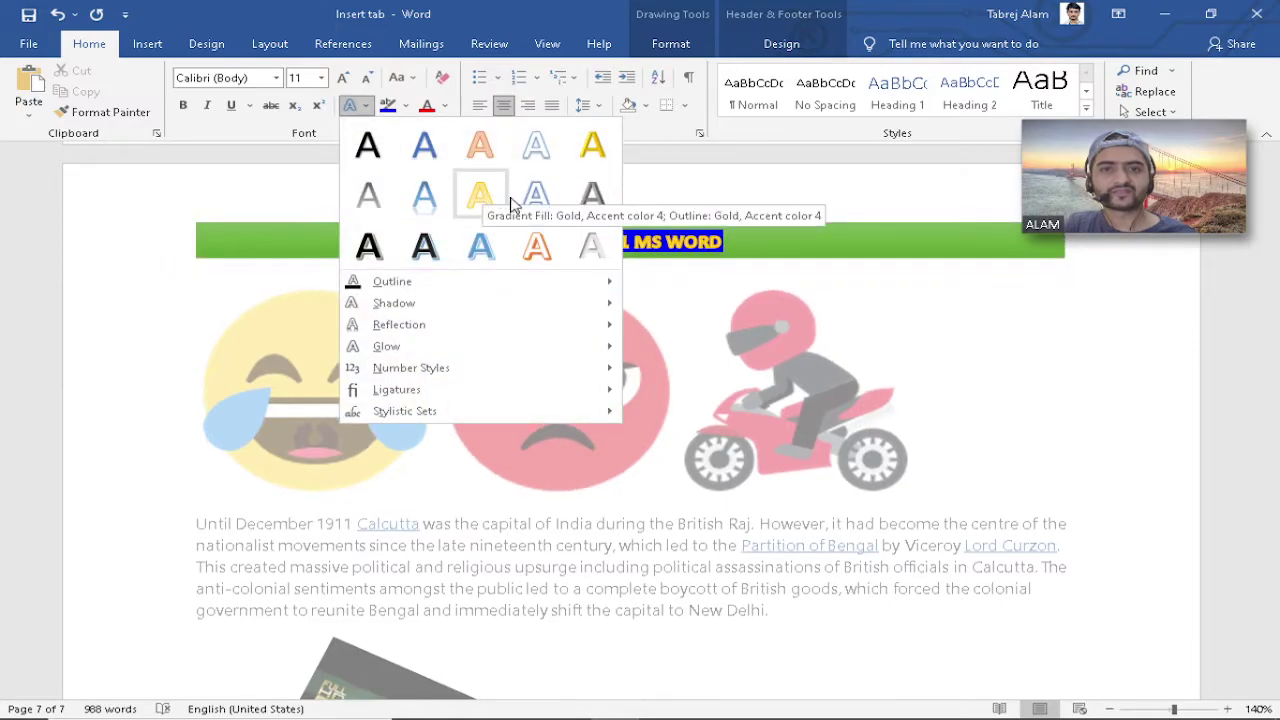
{"action": "left_click", "coordinate": [530, 248]}
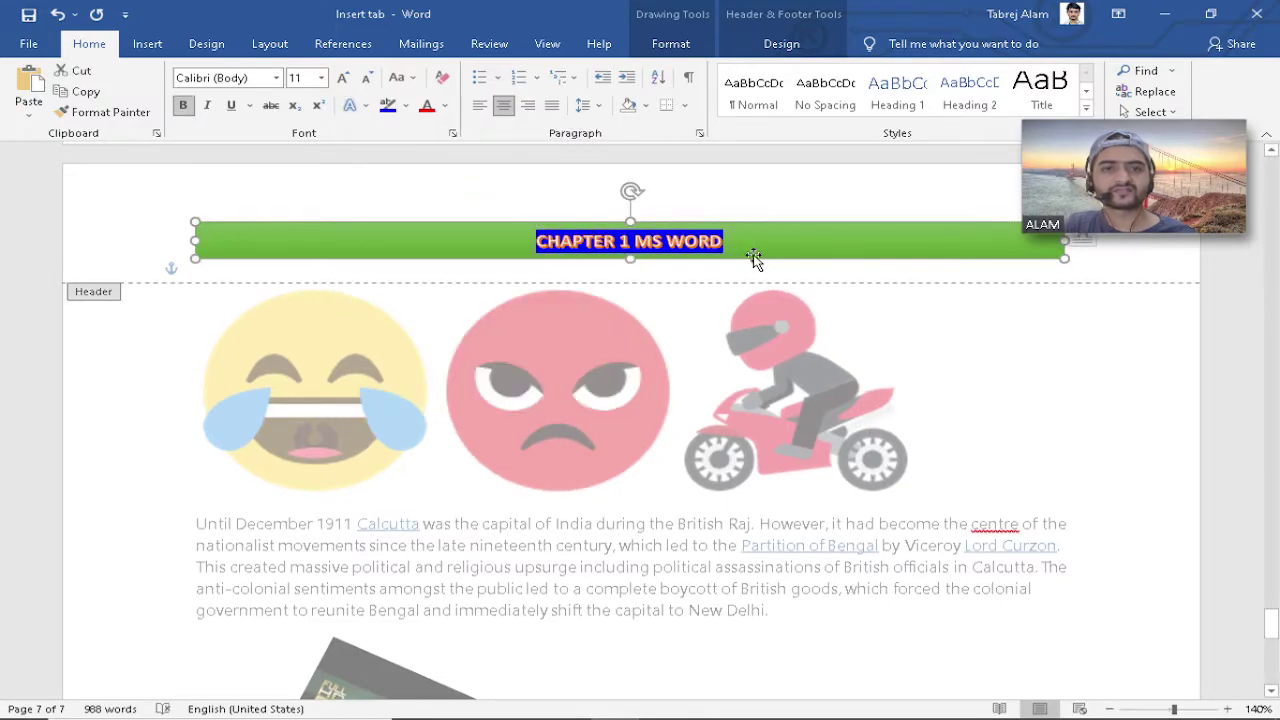
Review the title band's shape formatting options, switch to the body text and back, and select the header title band again.
{"action": "left_click", "coordinate": [685, 44]}
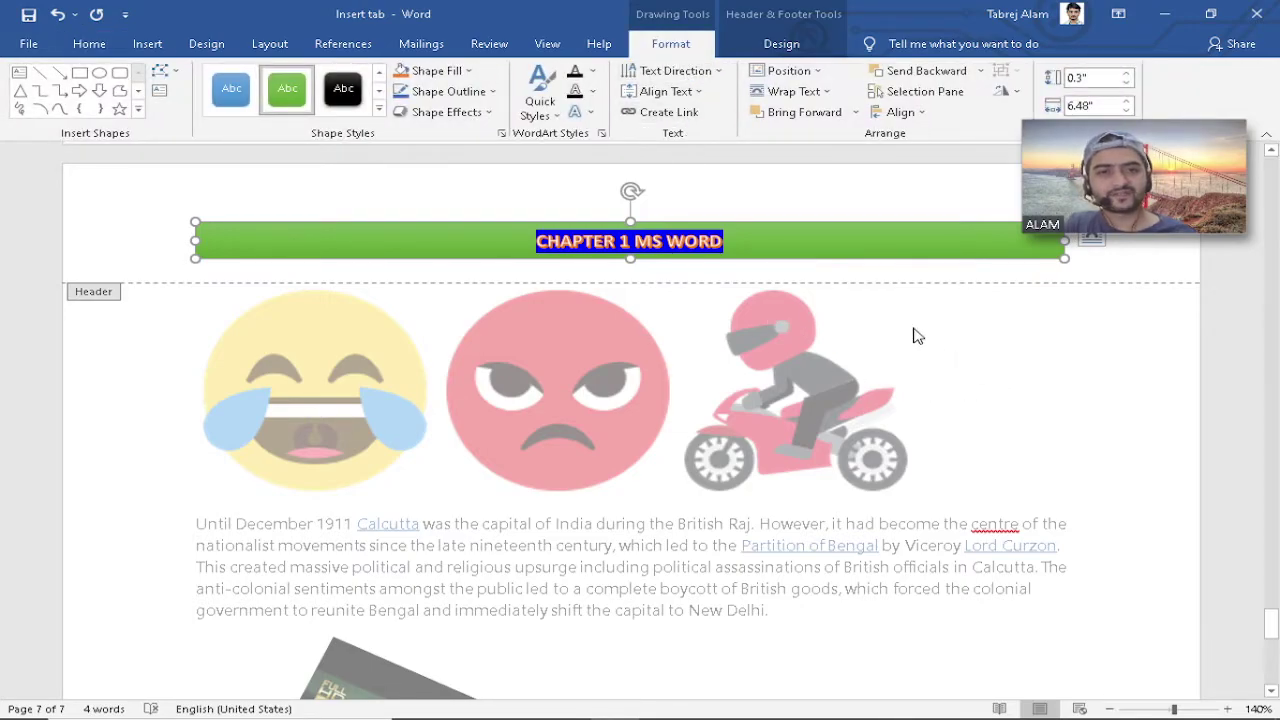
{"action": "double_click", "coordinate": [1003, 361]}
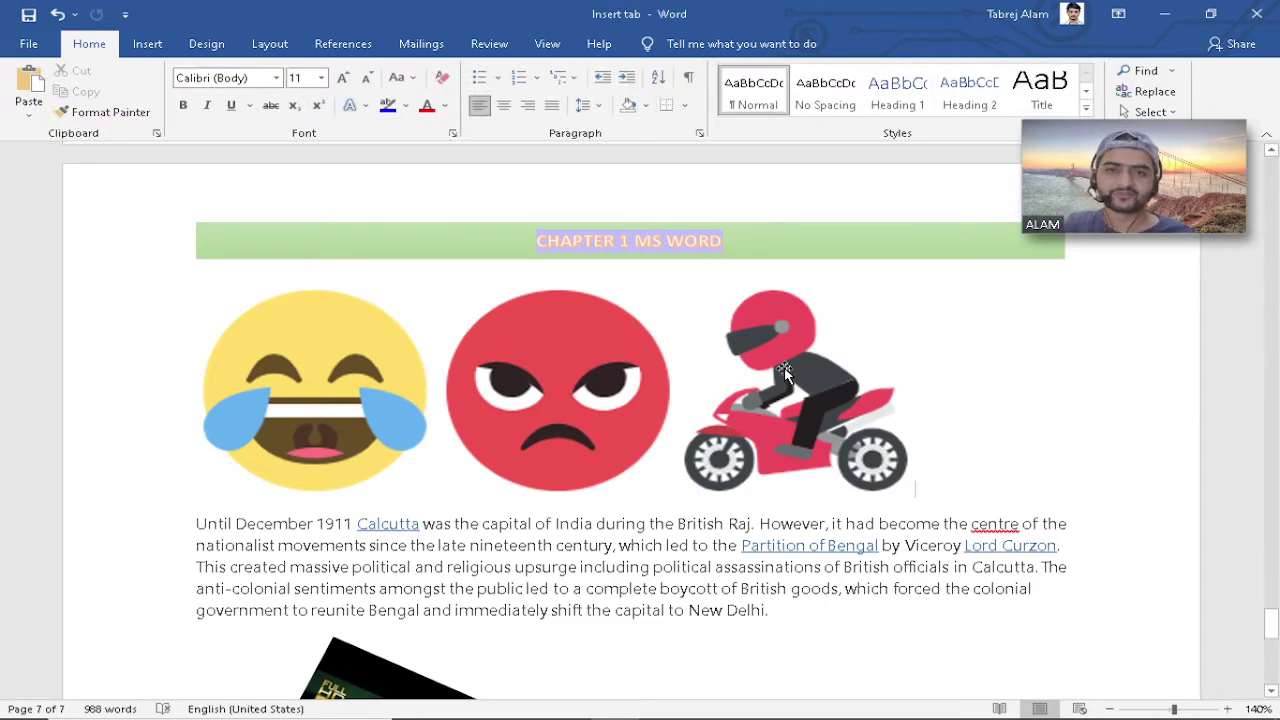
{"action": "double_click", "coordinate": [747, 238]}
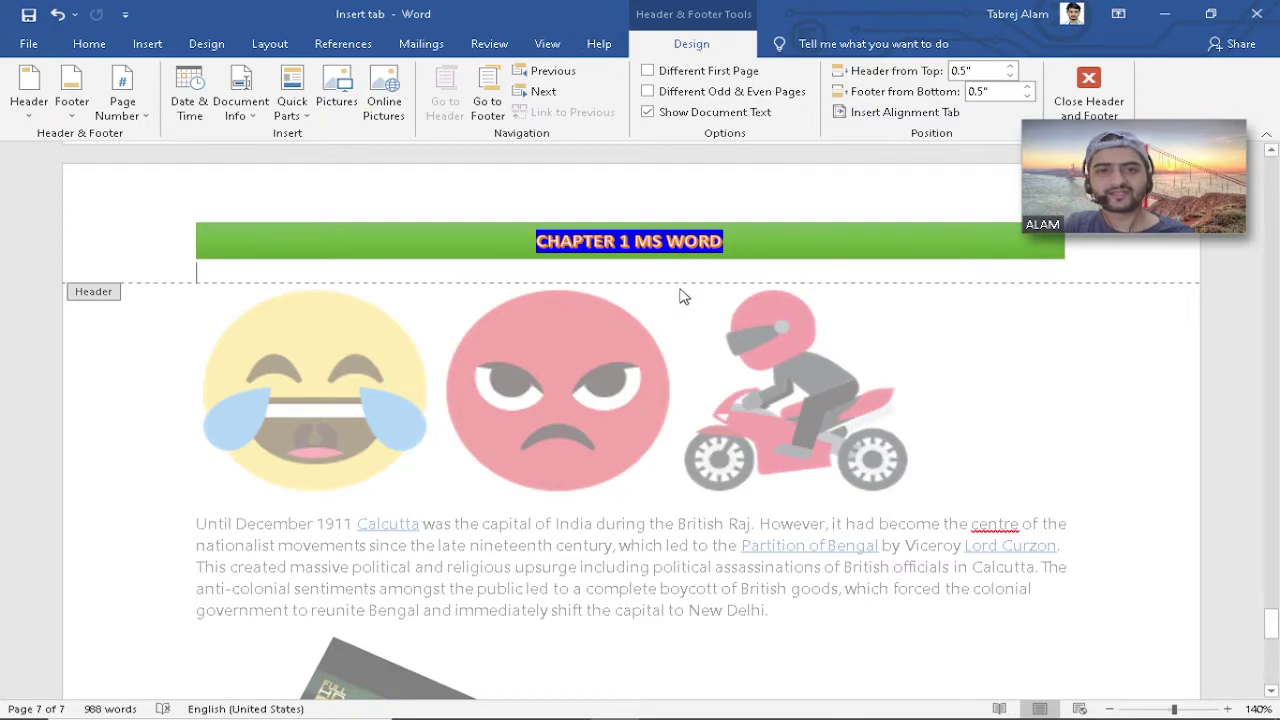
{"action": "left_click", "coordinate": [690, 252]}
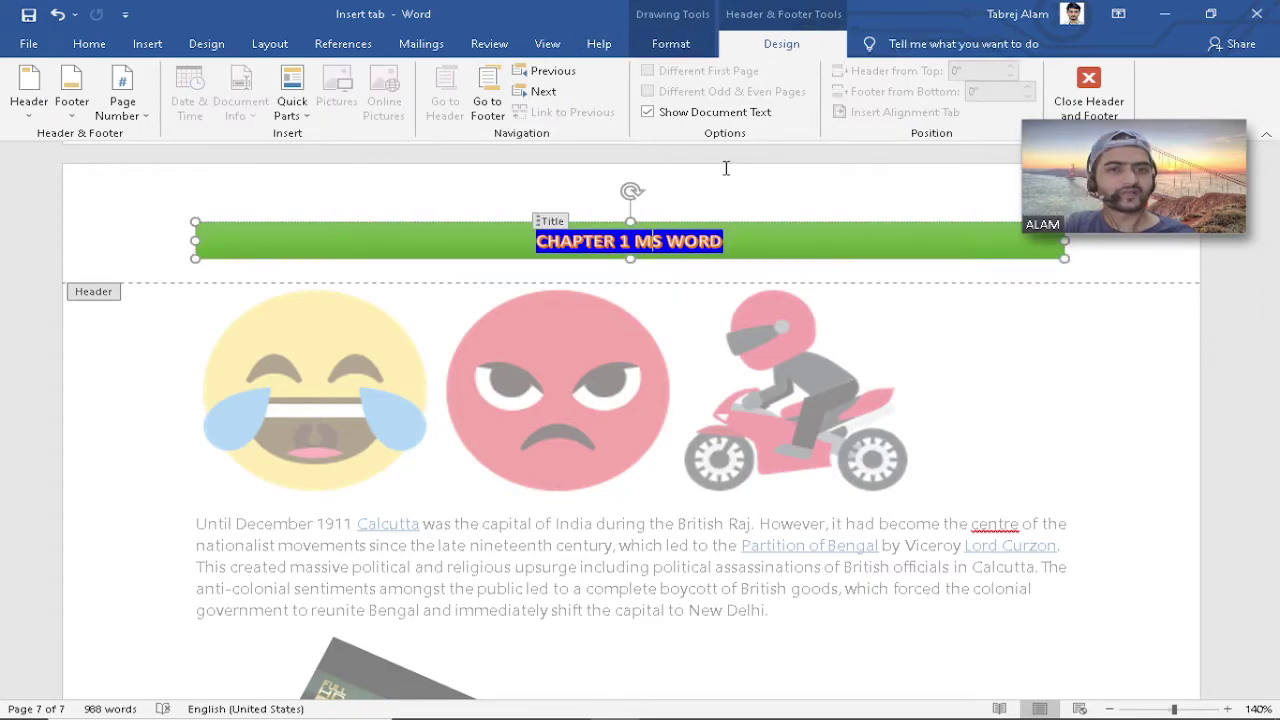
{"action": "left_click", "coordinate": [759, 238]}
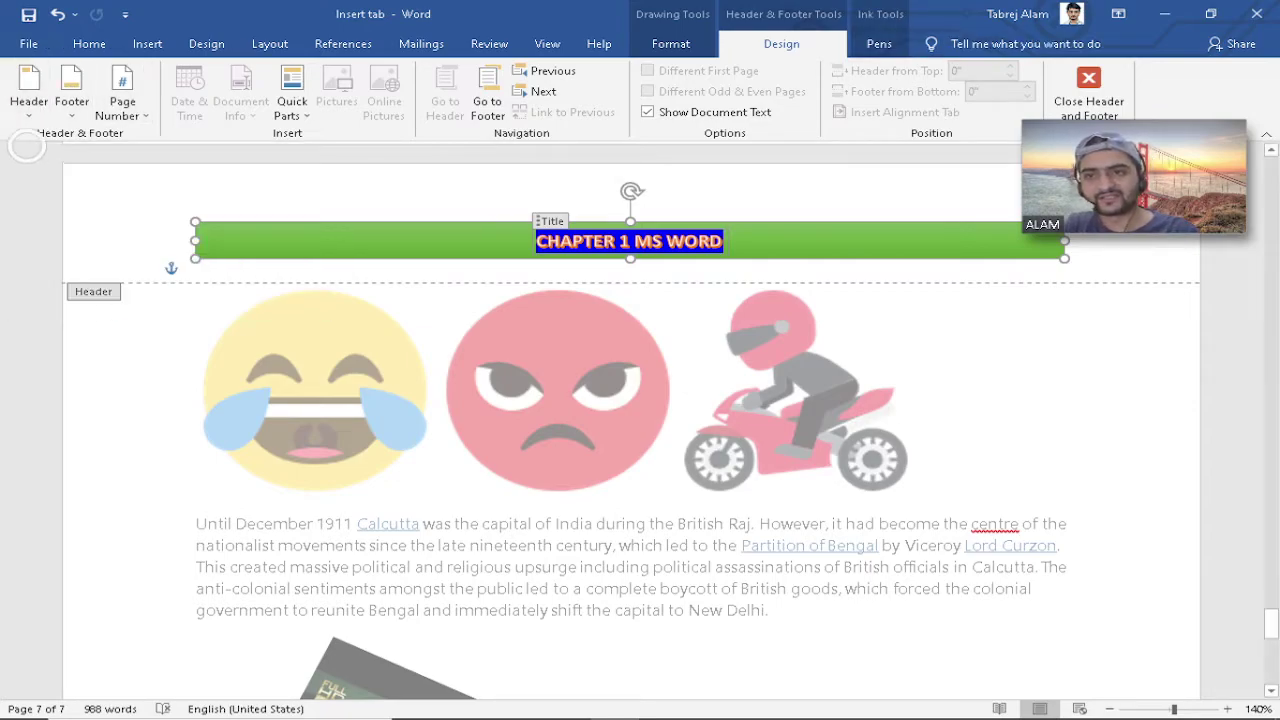
Go from the header to the footer of page 7, look over both areas, and close header and footer editing.
{"action": "left_click", "coordinate": [72, 101]}
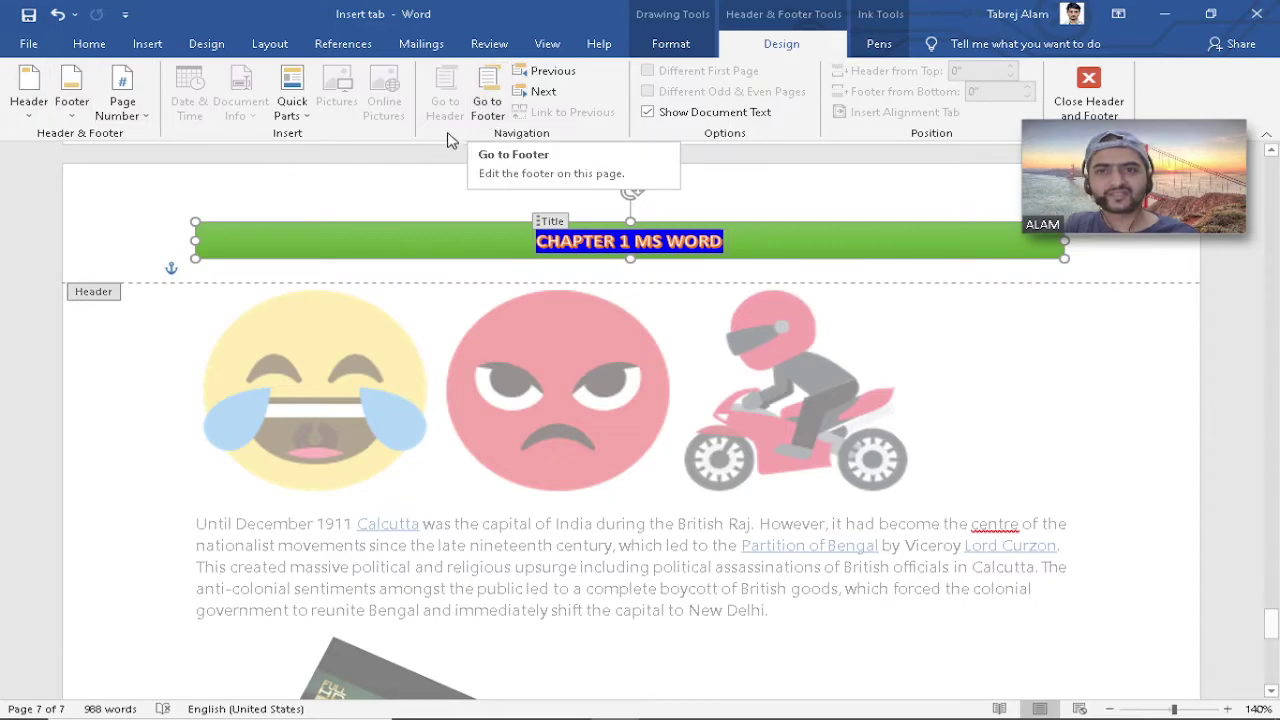
{"action": "left_click", "coordinate": [486, 104]}
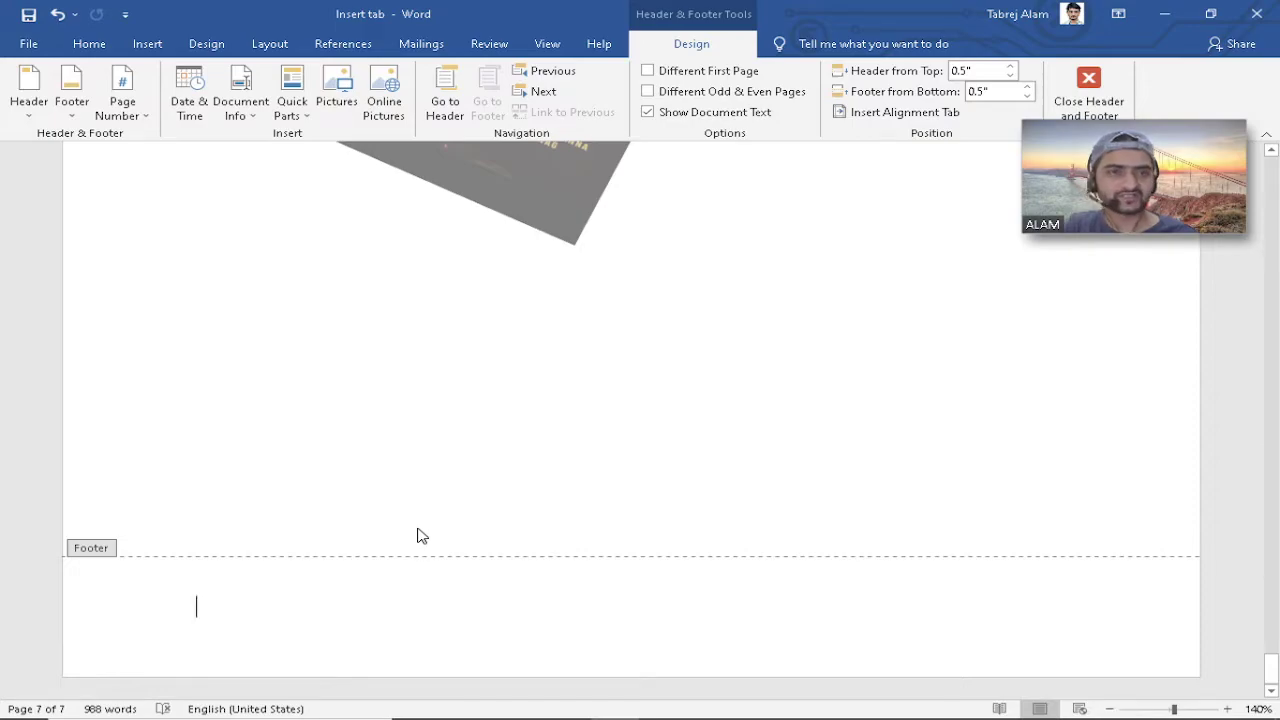
{"action": "scroll", "coordinate": [471, 466], "scroll_direction": "up", "scroll_amount": 5}
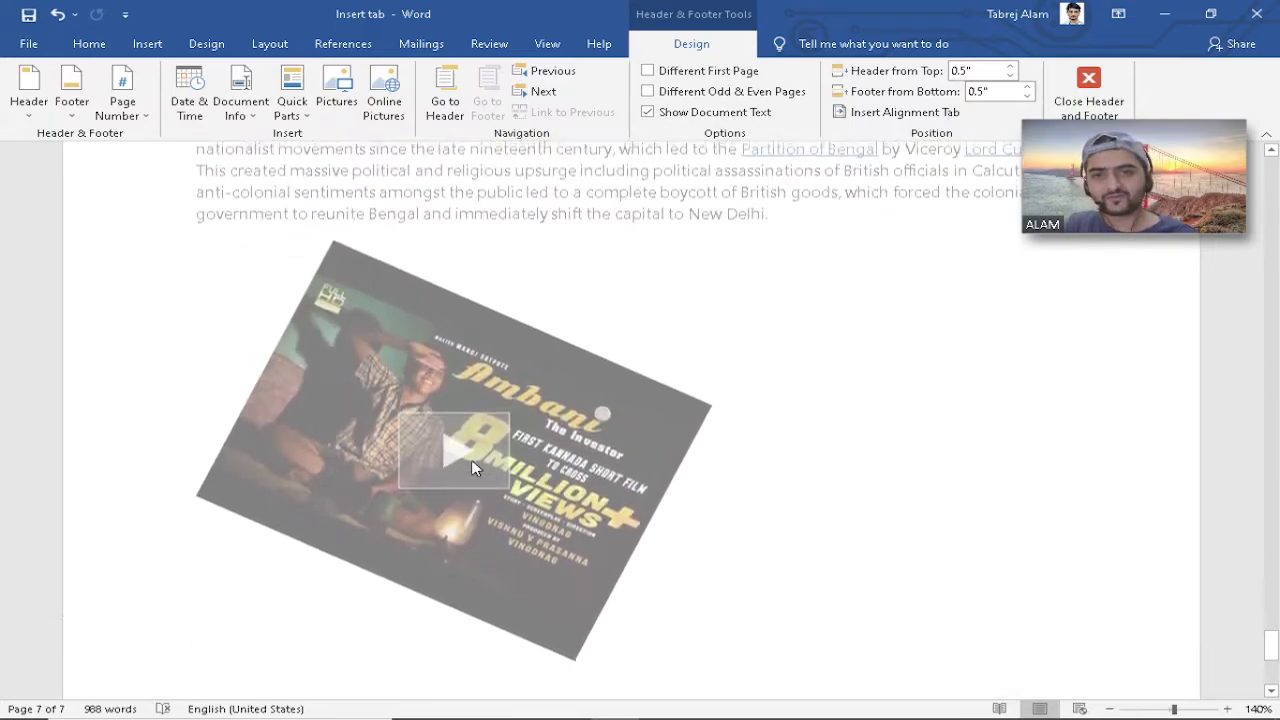
{"action": "scroll", "coordinate": [471, 430], "scroll_direction": "up", "scroll_amount": 8}
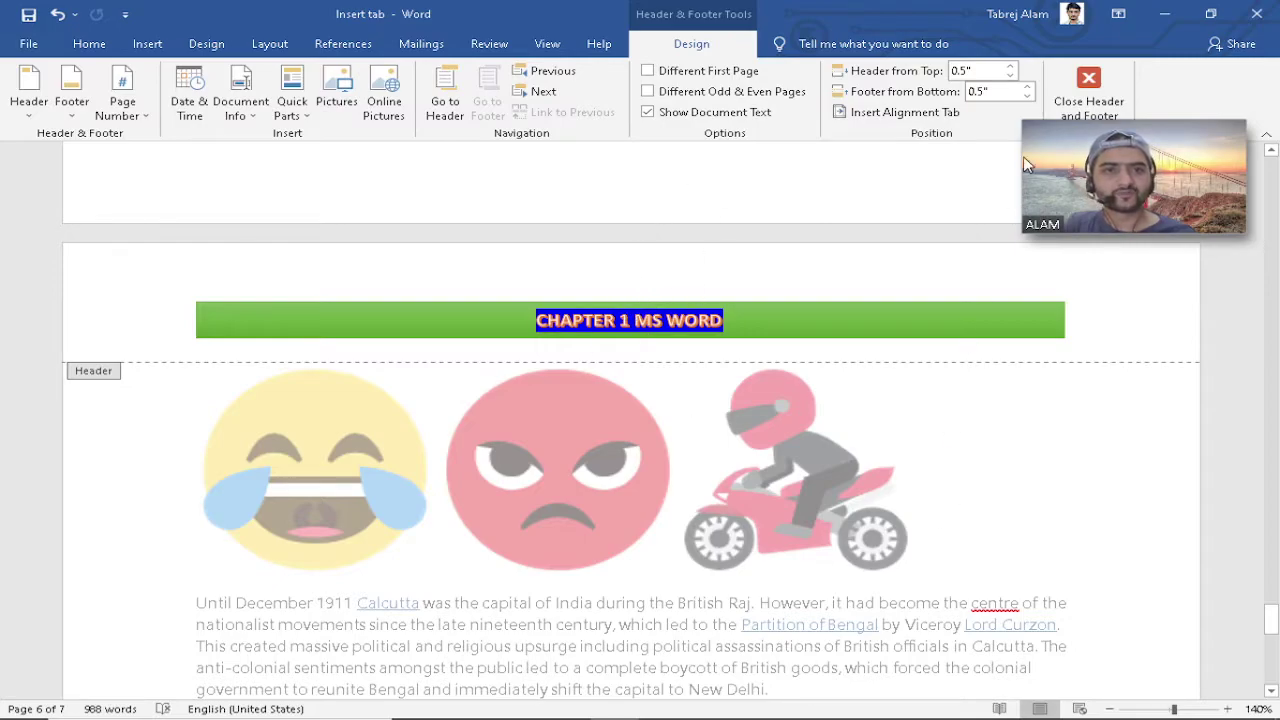
{"action": "left_click", "coordinate": [1115, 85]}
{"action": "left_click", "coordinate": [648, 650]}
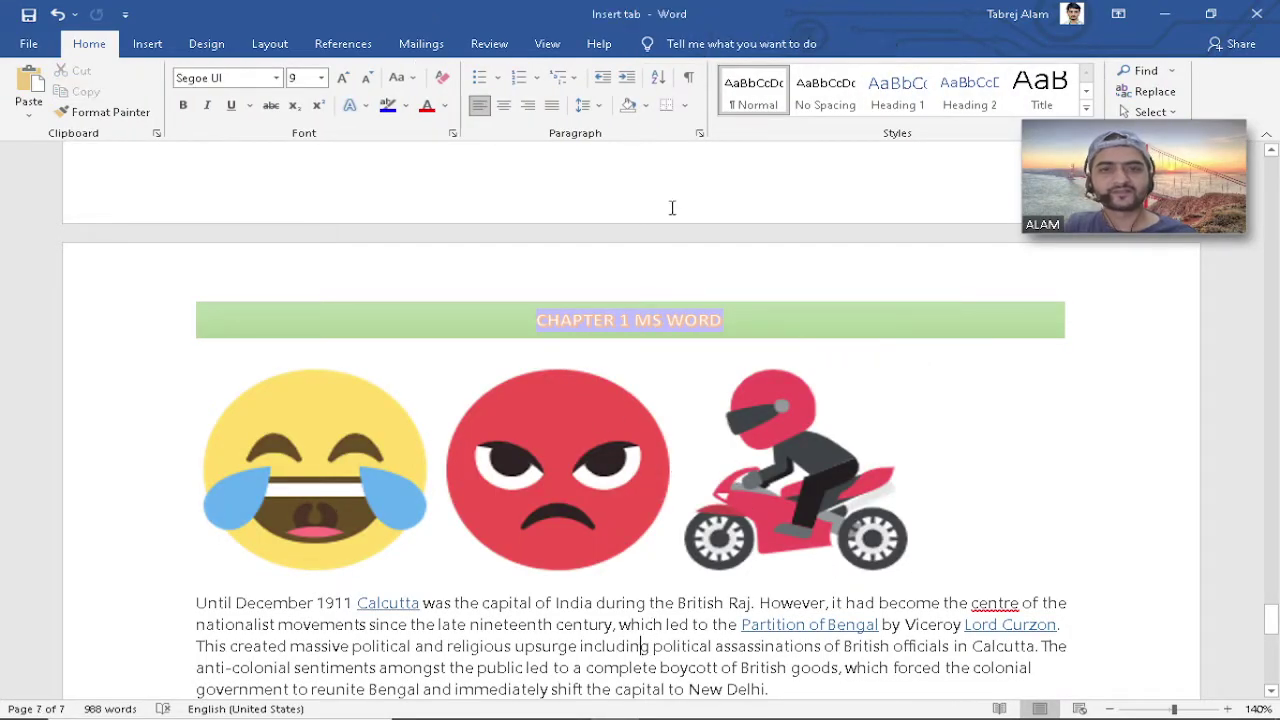
Insert the built-in Motion (Even Page) footer into the document.
{"action": "left_click", "coordinate": [148, 44]}
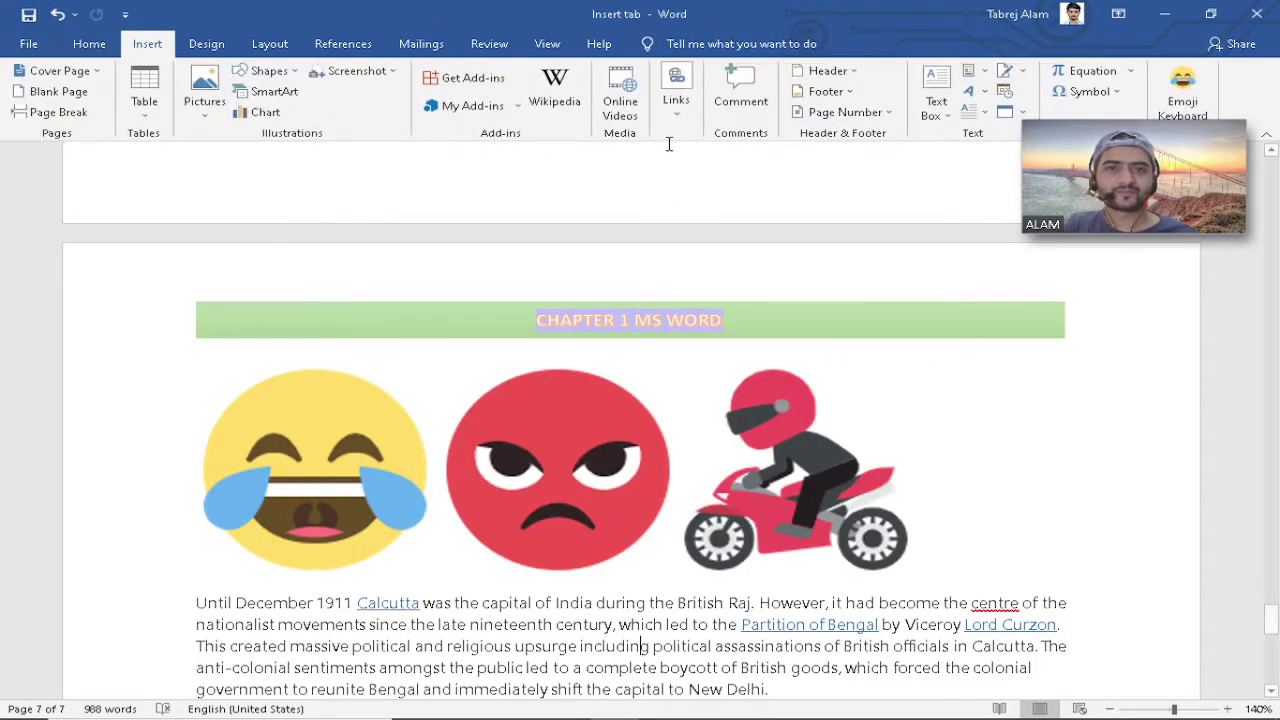
{"action": "left_click", "coordinate": [848, 93]}
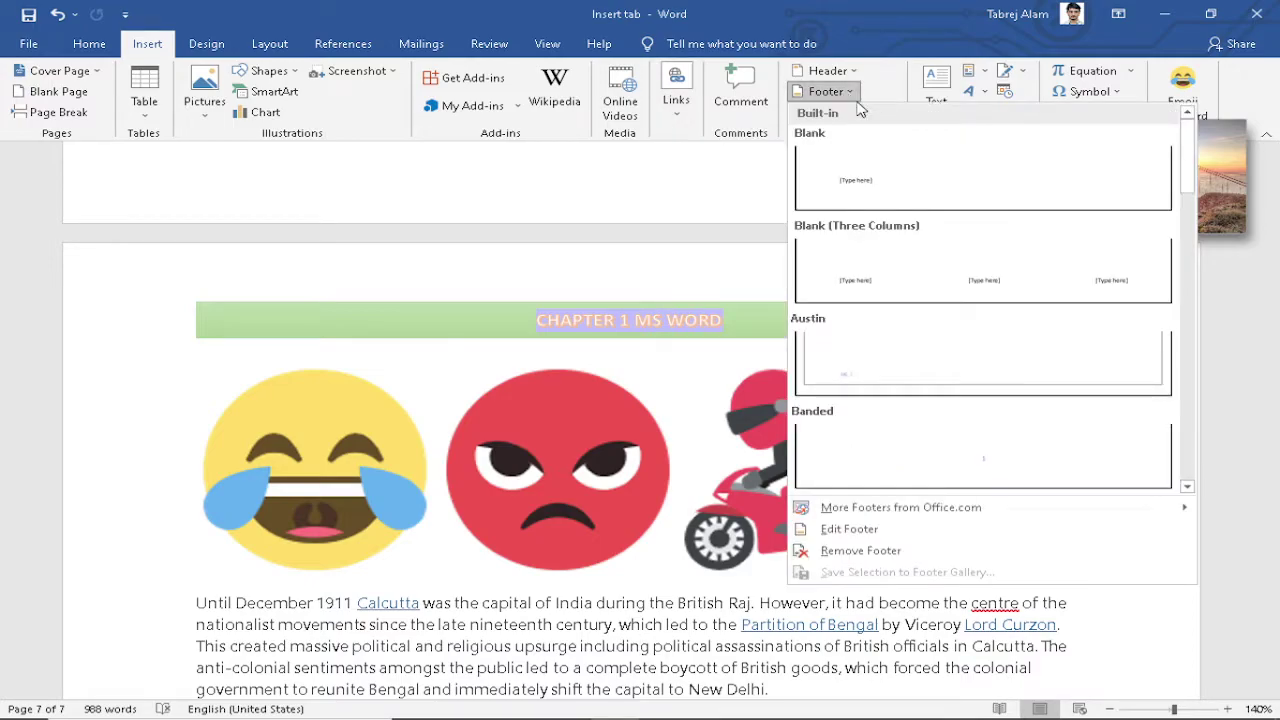
{"action": "scroll", "coordinate": [960, 363], "scroll_direction": "down", "scroll_amount": 5}
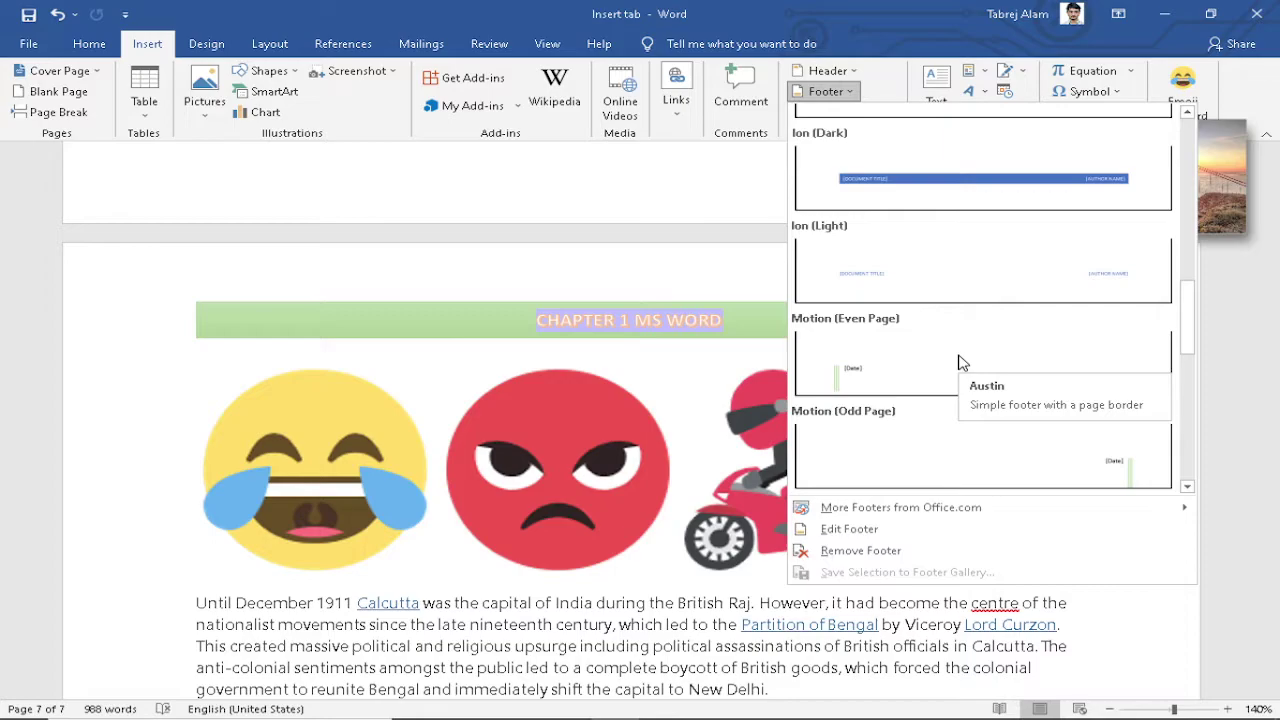
{"action": "scroll", "coordinate": [836, 405], "scroll_direction": "down", "scroll_amount": 3}
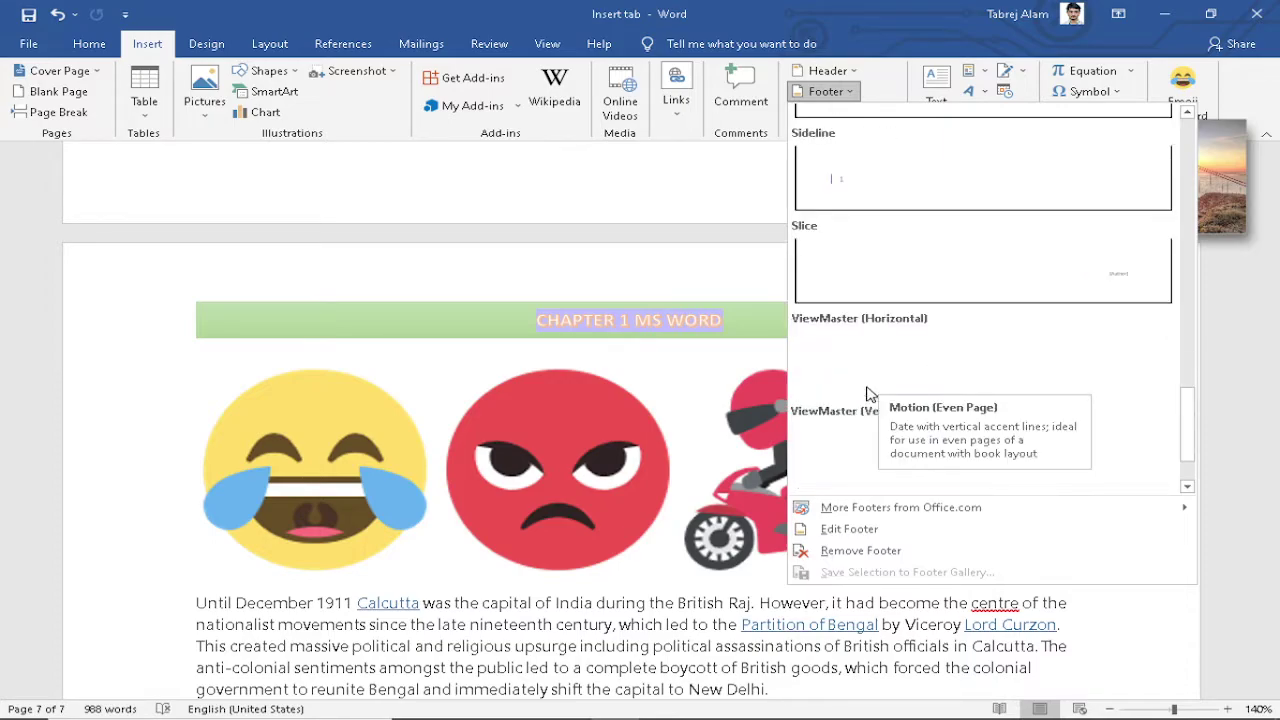
{"action": "scroll", "coordinate": [900, 380], "scroll_direction": "up", "scroll_amount": 2}
{"action": "scroll", "coordinate": [980, 378], "scroll_direction": "down", "scroll_amount": 2}
{"action": "scroll", "coordinate": [1000, 377], "scroll_direction": "up", "scroll_amount": 3}
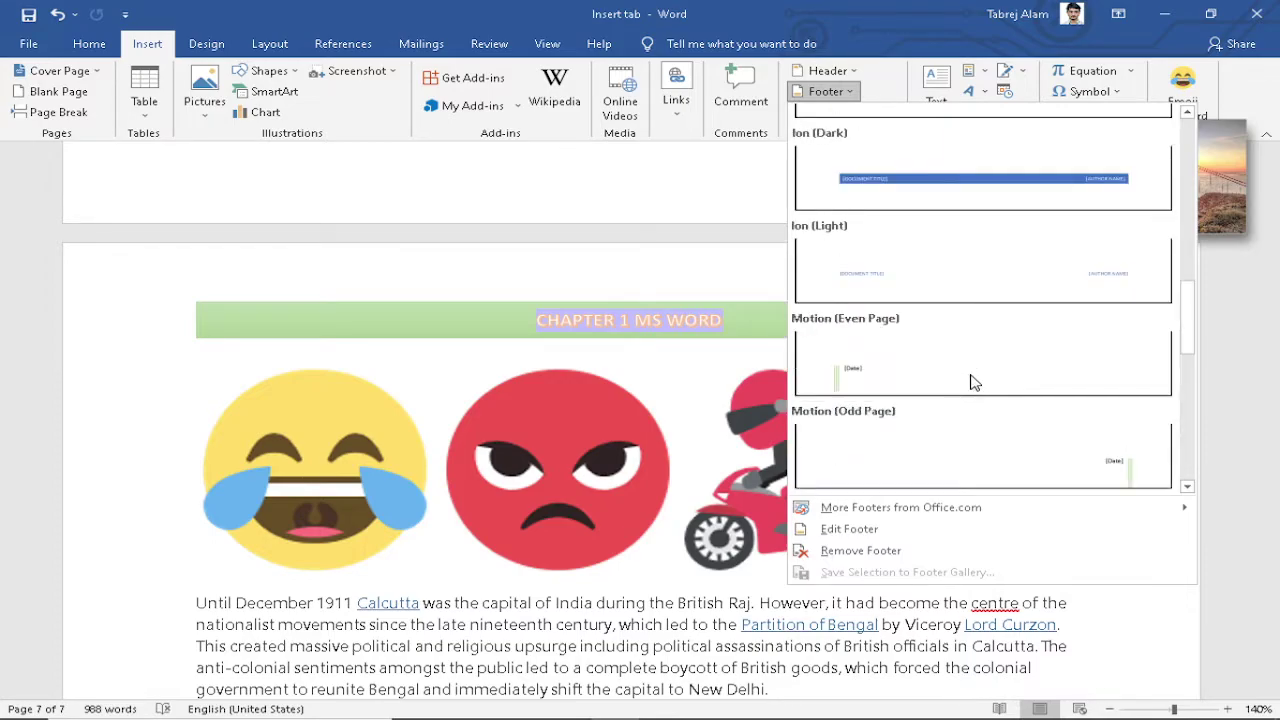
{"action": "left_click", "coordinate": [968, 372]}
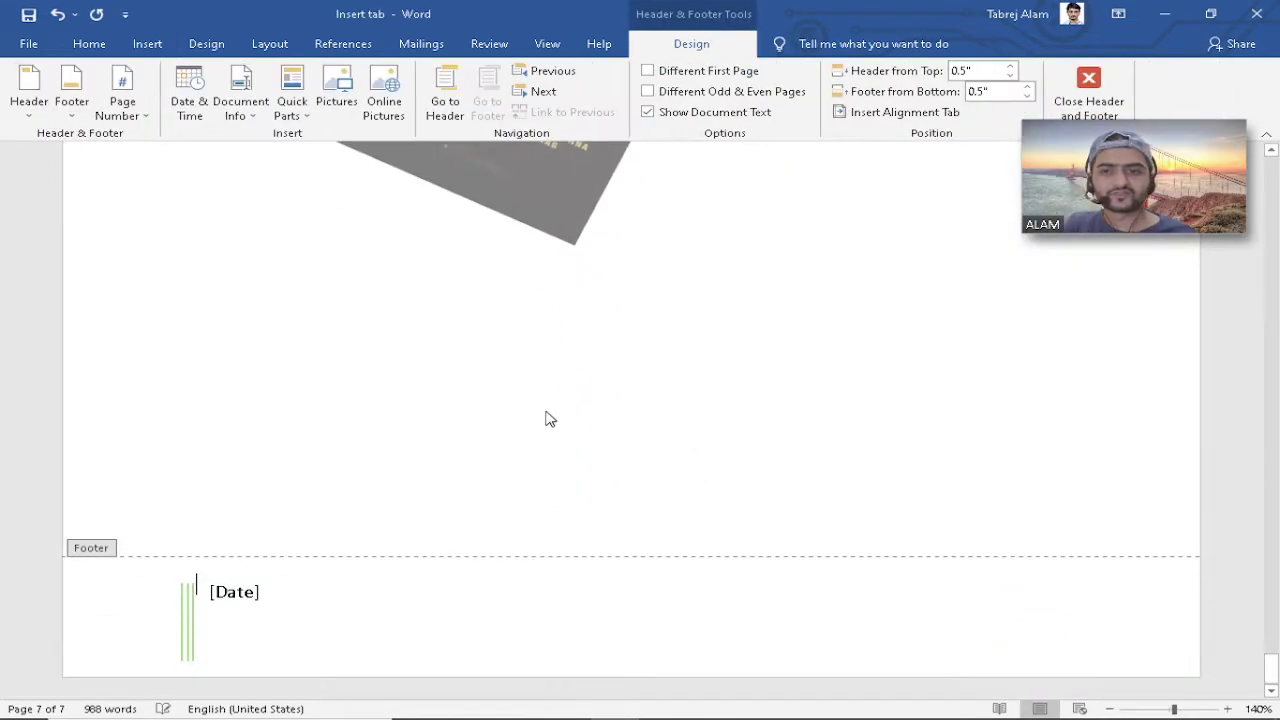
Set the footer's date field to August 15, 2014, return to the body and check the footer on the pages.
{"action": "left_click", "coordinate": [189, 594]}
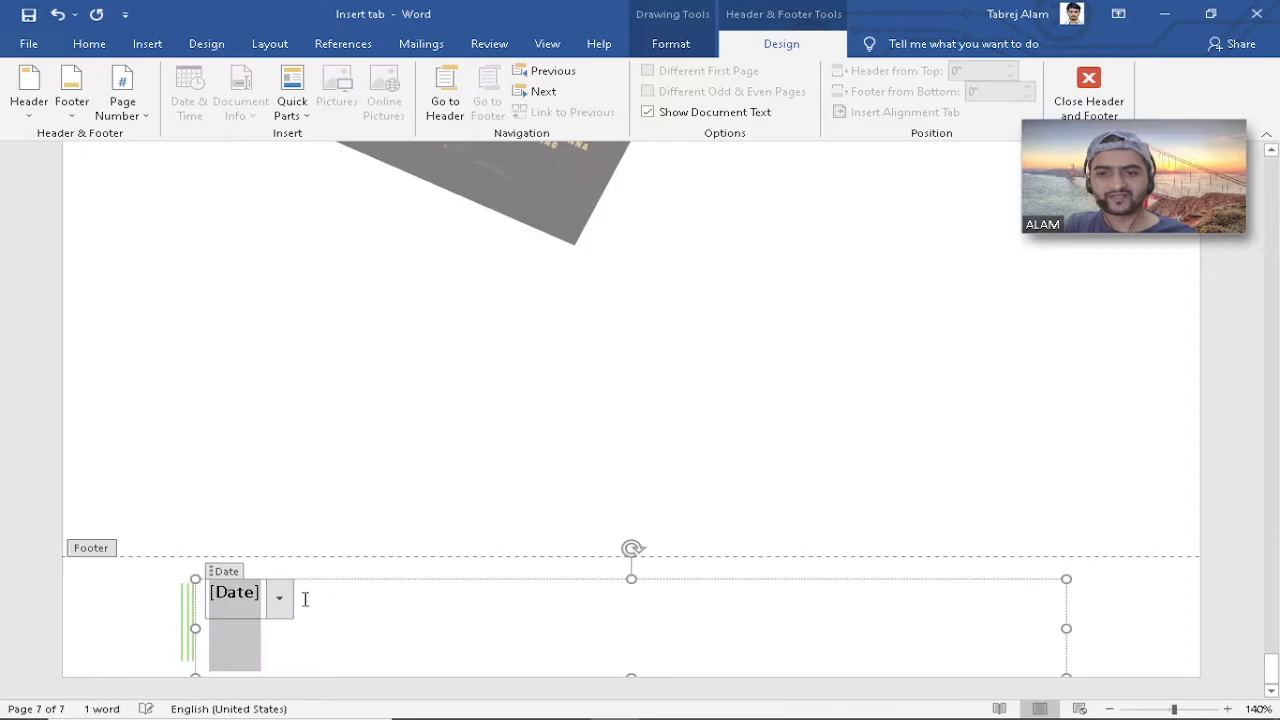
{"action": "left_click", "coordinate": [281, 599]}
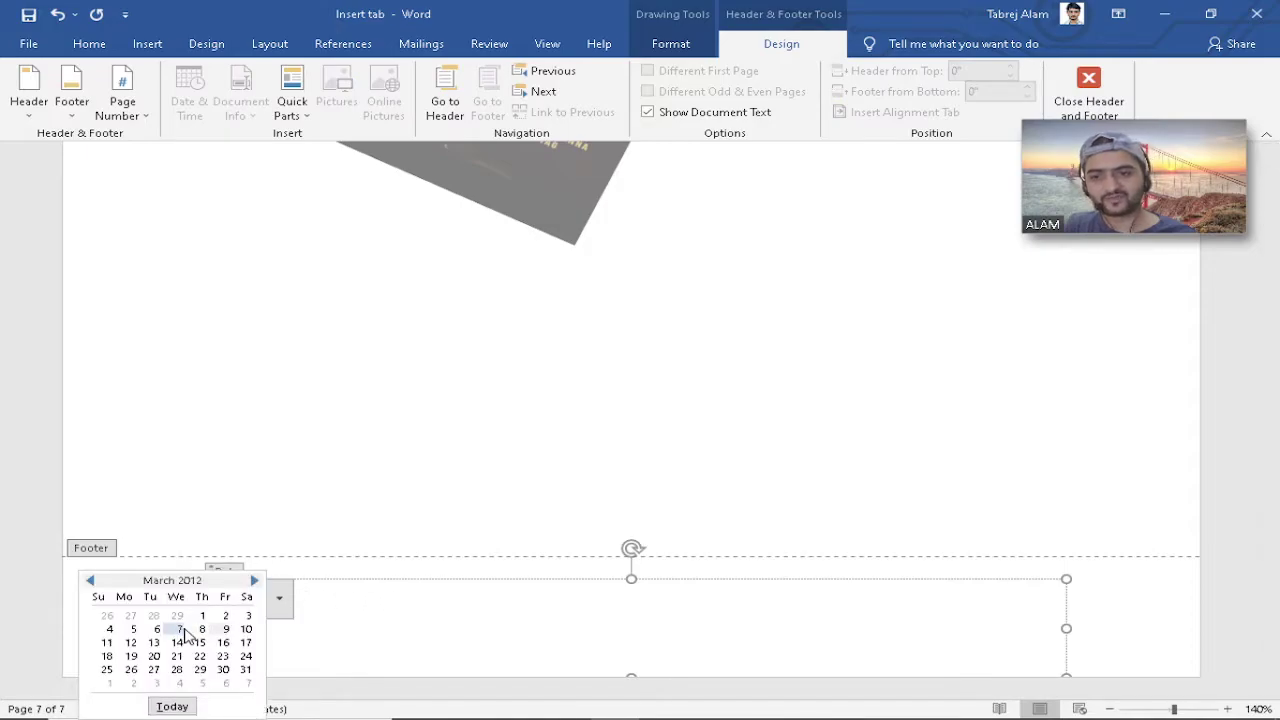
{"action": "left_click", "coordinate": [282, 600]}
{"action": "left_click", "coordinate": [279, 604]}
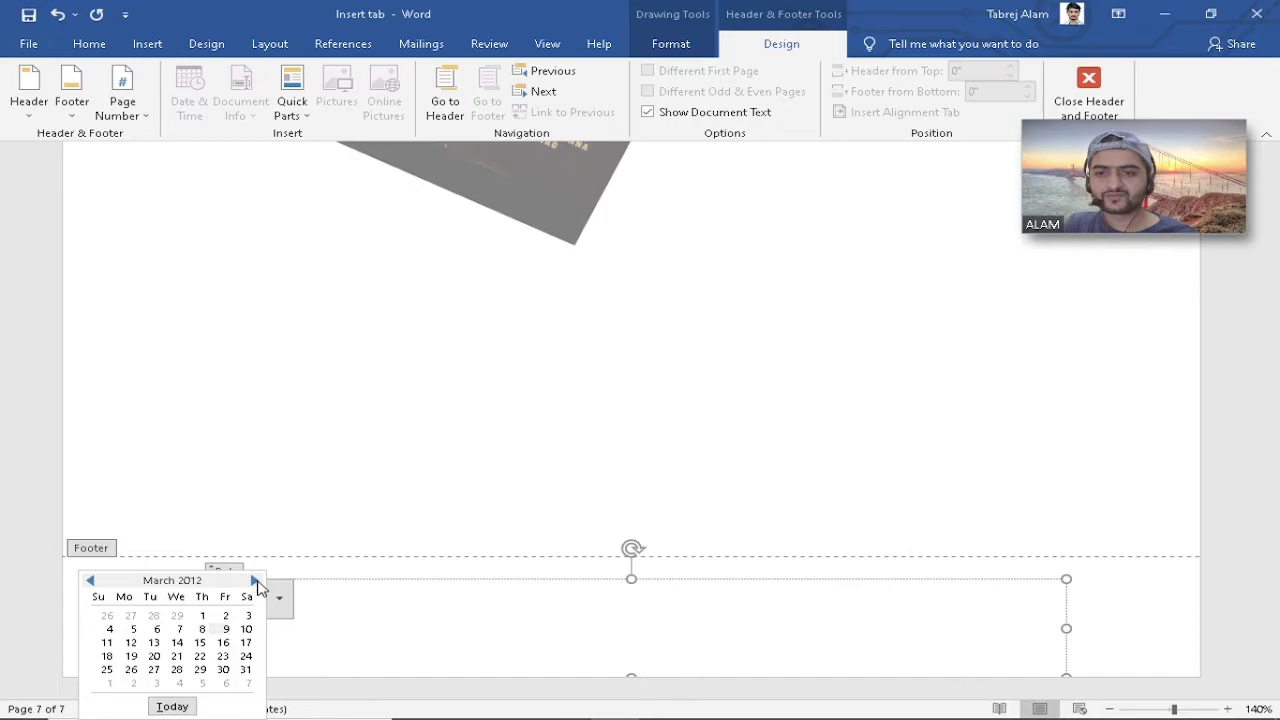
{"action": "left_click", "coordinate": [254, 581]}
{"action": "left_click", "coordinate": [254, 581]}
{"action": "left_click", "coordinate": [254, 581]}
{"action": "left_click", "coordinate": [254, 581]}
{"action": "left_click", "coordinate": [254, 581]}
{"action": "left_click", "coordinate": [254, 581]}
{"action": "left_click", "coordinate": [254, 581]}
{"action": "left_click", "coordinate": [254, 581]}
{"action": "left_click", "coordinate": [254, 581]}
{"action": "left_click", "coordinate": [254, 581]}
{"action": "left_click", "coordinate": [254, 581]}
{"action": "left_click", "coordinate": [254, 581]}
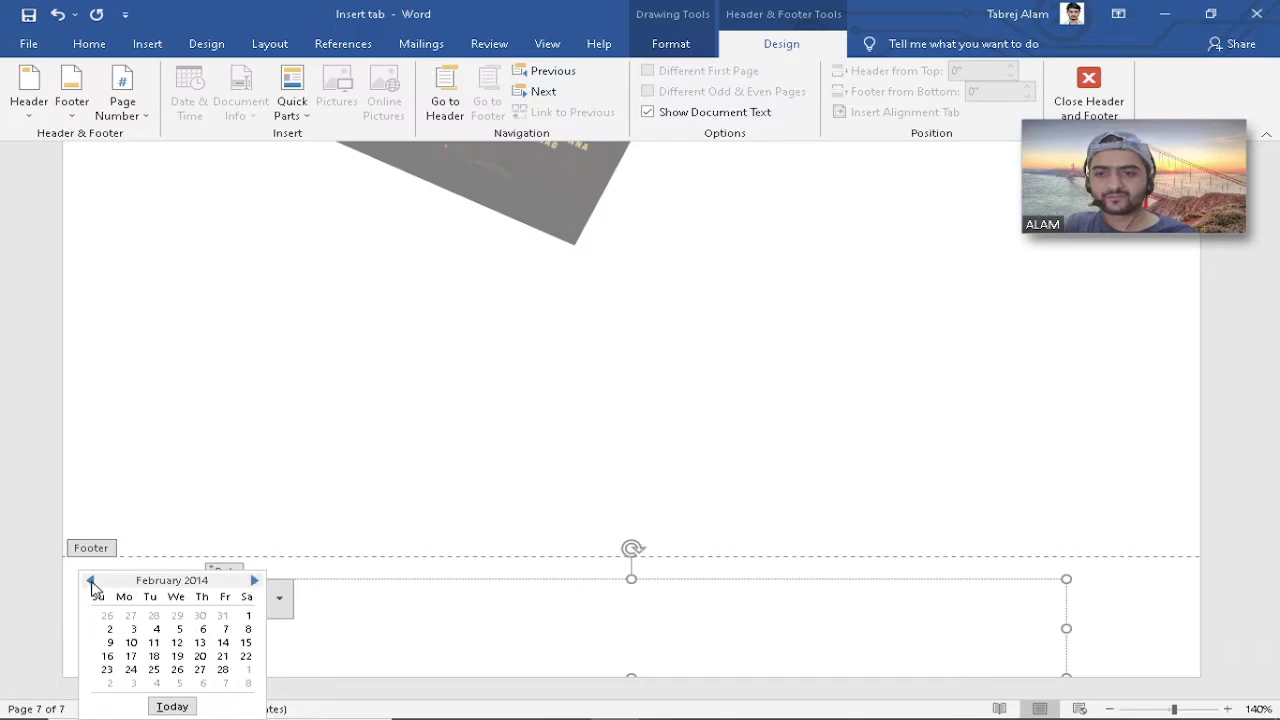
{"action": "left_click", "coordinate": [90, 581]}
{"action": "left_click", "coordinate": [90, 581]}
{"action": "left_click", "coordinate": [90, 581]}
{"action": "double_click", "coordinate": [254, 581]}
{"action": "double_click", "coordinate": [254, 581]}
{"action": "left_click", "coordinate": [254, 581]}
{"action": "double_click", "coordinate": [254, 581]}
{"action": "left_click", "coordinate": [254, 581]}
{"action": "left_click", "coordinate": [254, 581]}
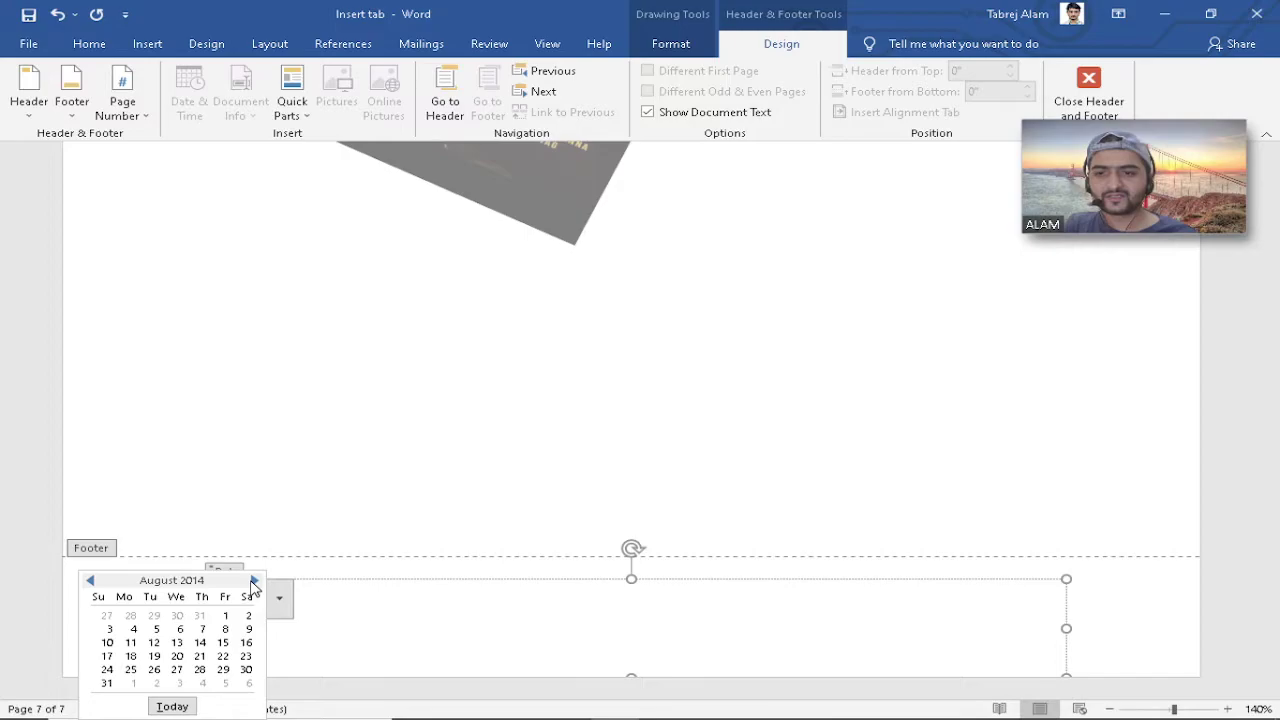
{"action": "left_click", "coordinate": [222, 645]}
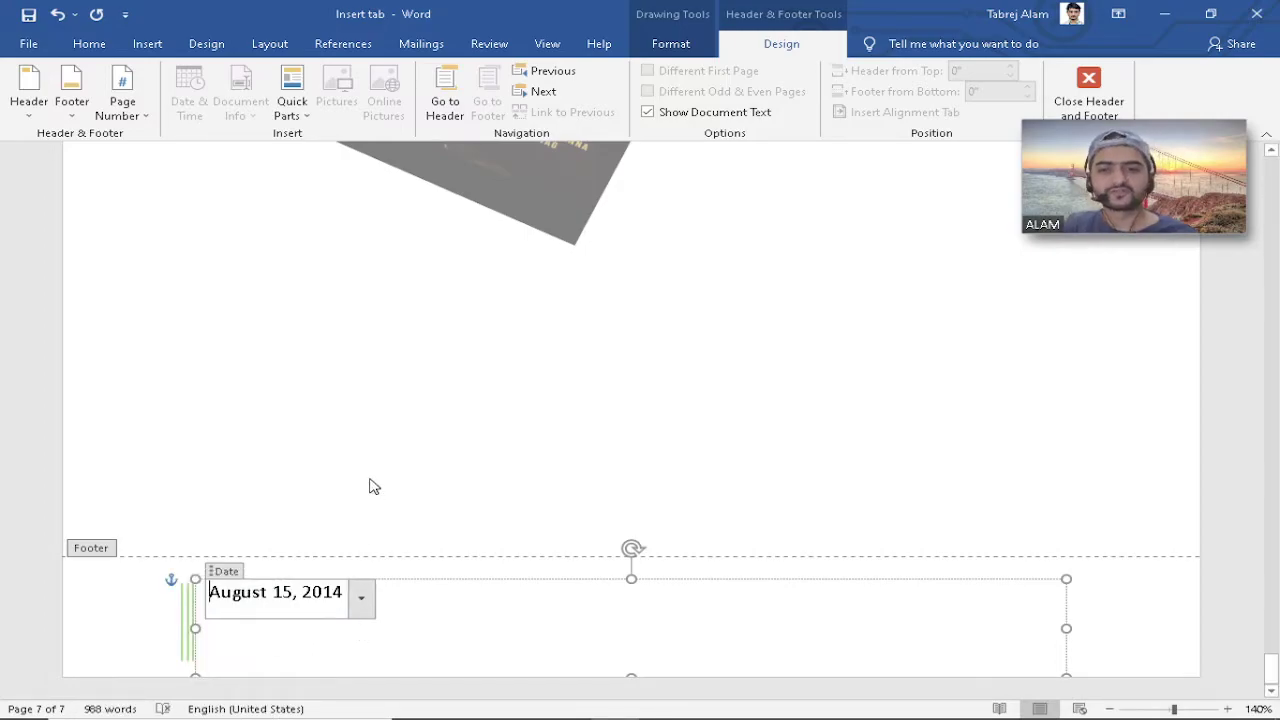
{"action": "double_click", "coordinate": [417, 491]}
{"action": "scroll", "coordinate": [571, 529], "scroll_direction": "down", "scroll_amount": 3}
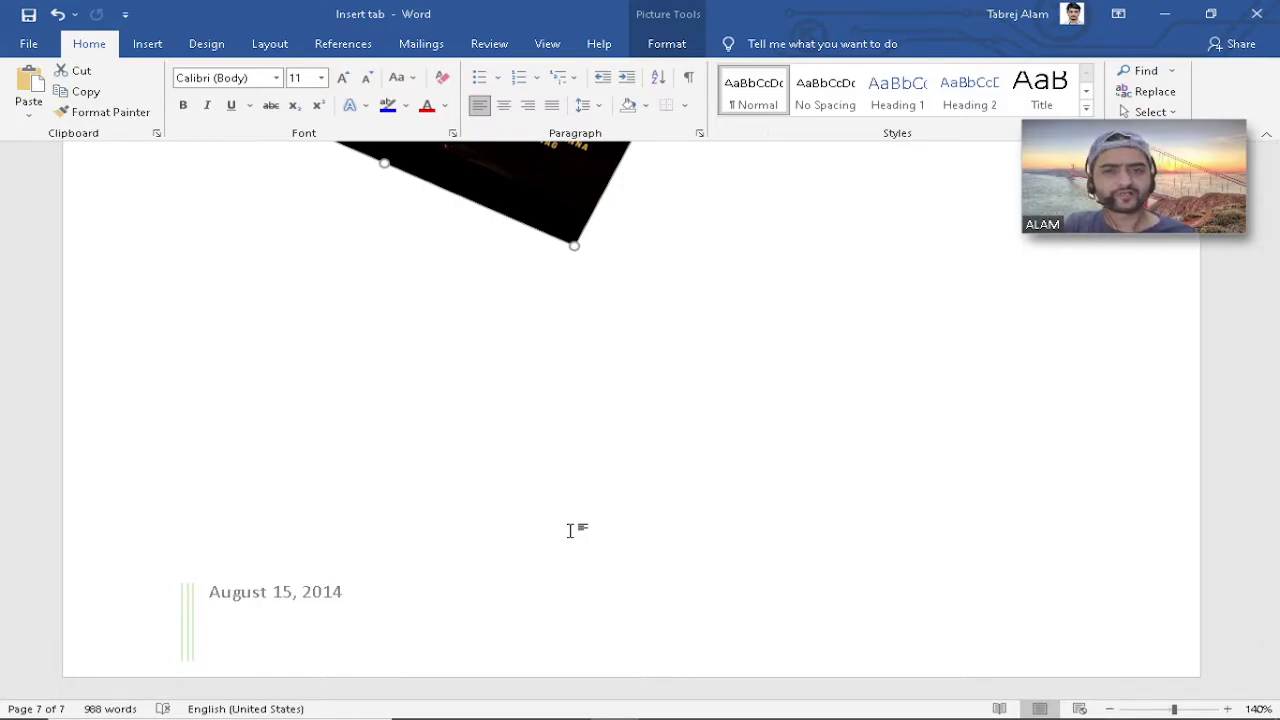
{"action": "scroll", "coordinate": [571, 530], "scroll_direction": "up", "scroll_amount": 13}
{"action": "scroll", "coordinate": [571, 490], "scroll_direction": "down", "scroll_amount": 6}
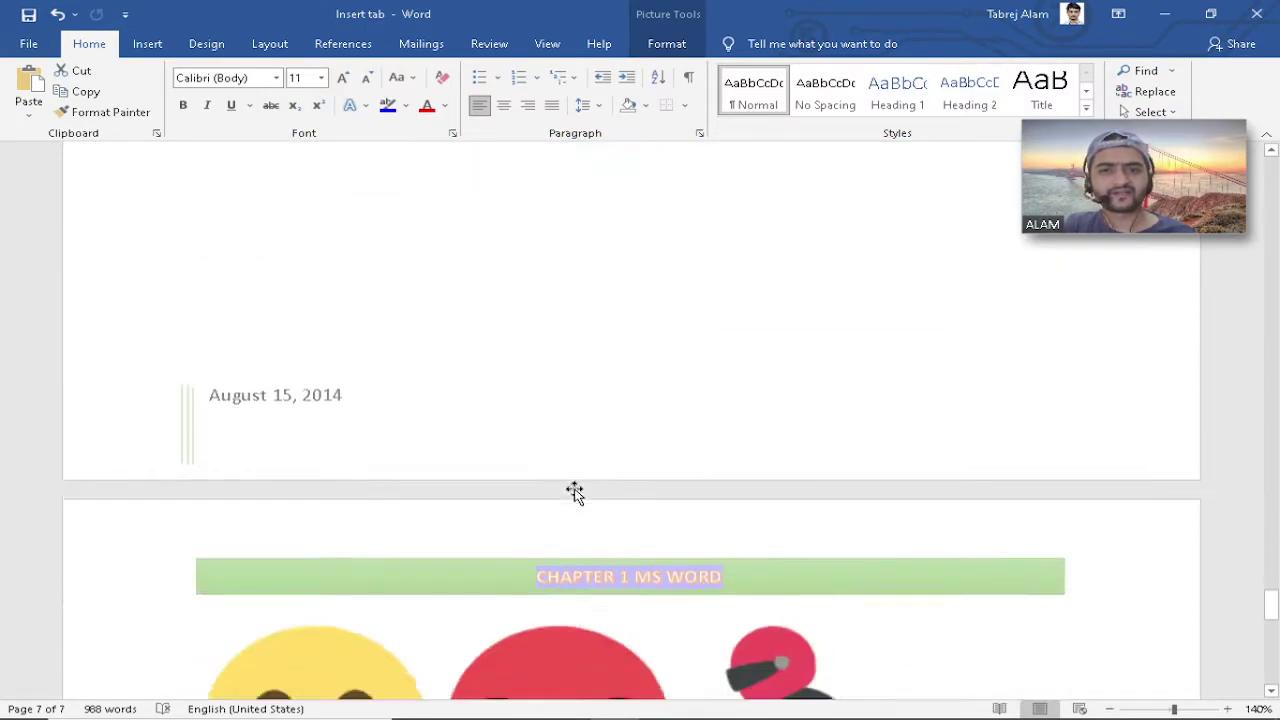
Reopen the header, set both Header from Top and Footer from Bottom to 0.2", and return to the body text.
{"action": "double_click", "coordinate": [414, 309]}
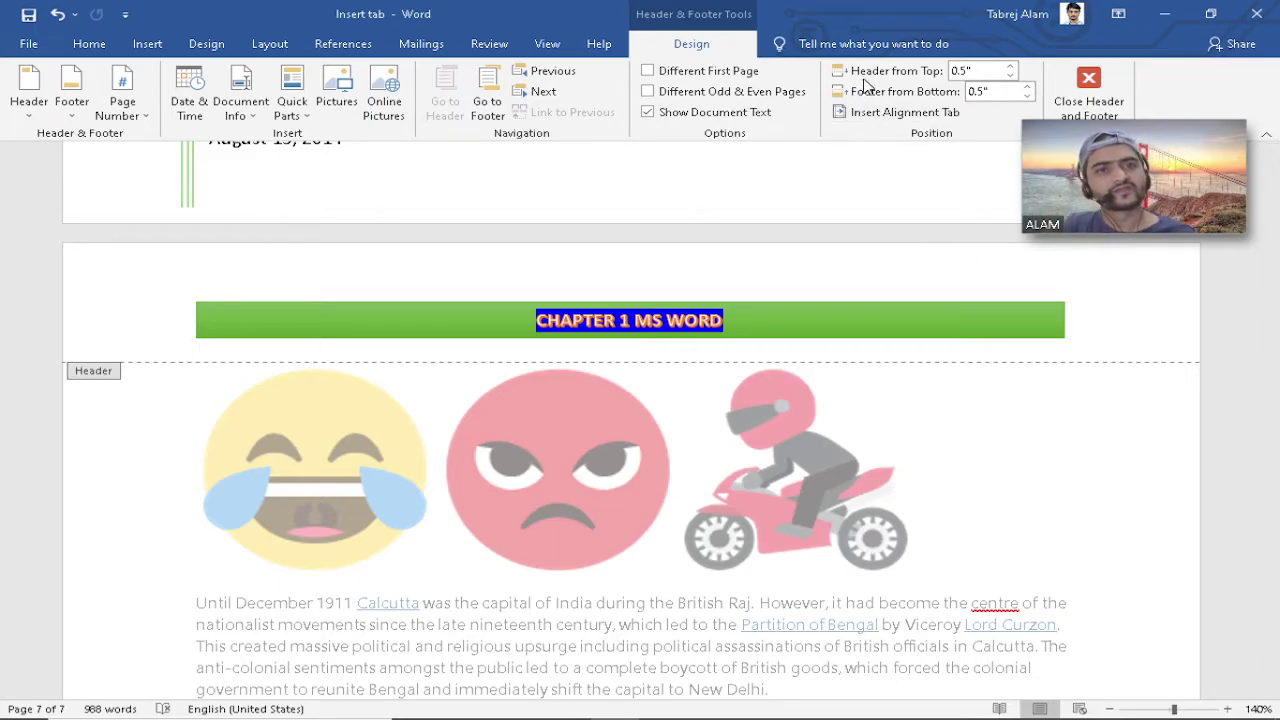
{"action": "left_click", "coordinate": [1011, 78]}
{"action": "left_click", "coordinate": [1011, 78]}
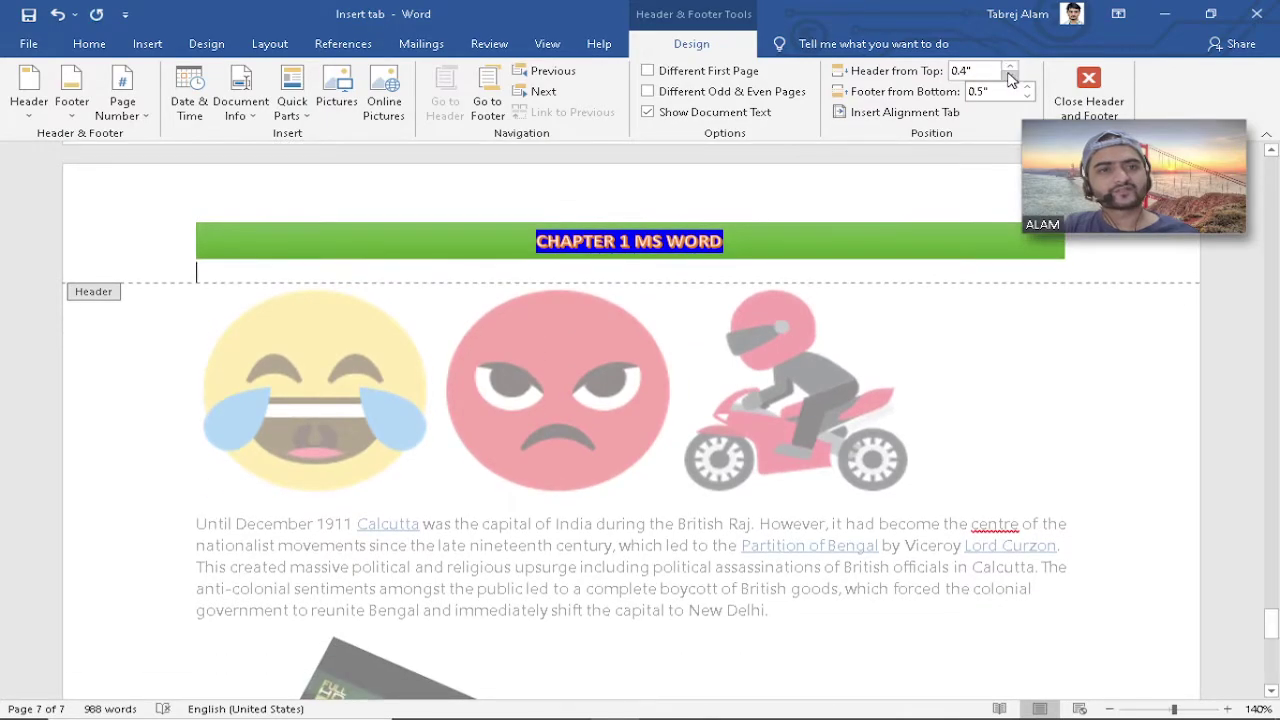
{"action": "left_click", "coordinate": [1011, 78]}
{"action": "left_click", "coordinate": [981, 71]}
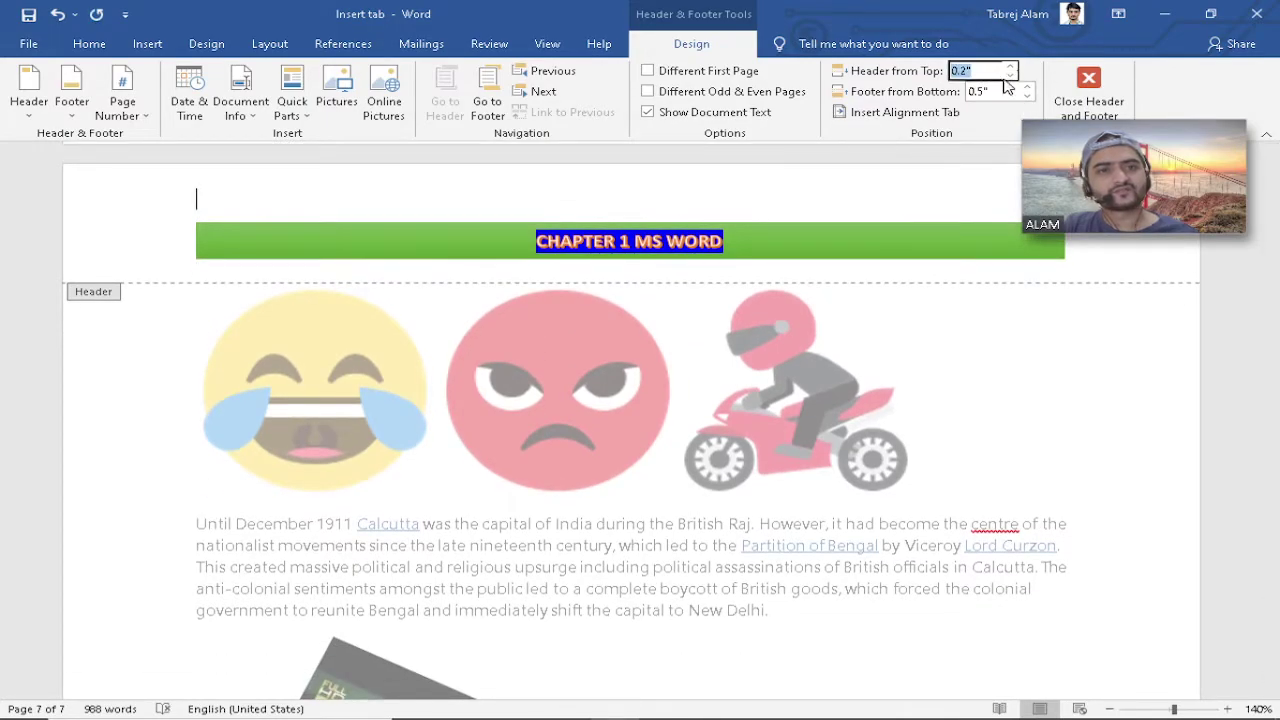
{"action": "left_click", "coordinate": [1027, 96]}
{"action": "left_click", "coordinate": [1027, 96]}
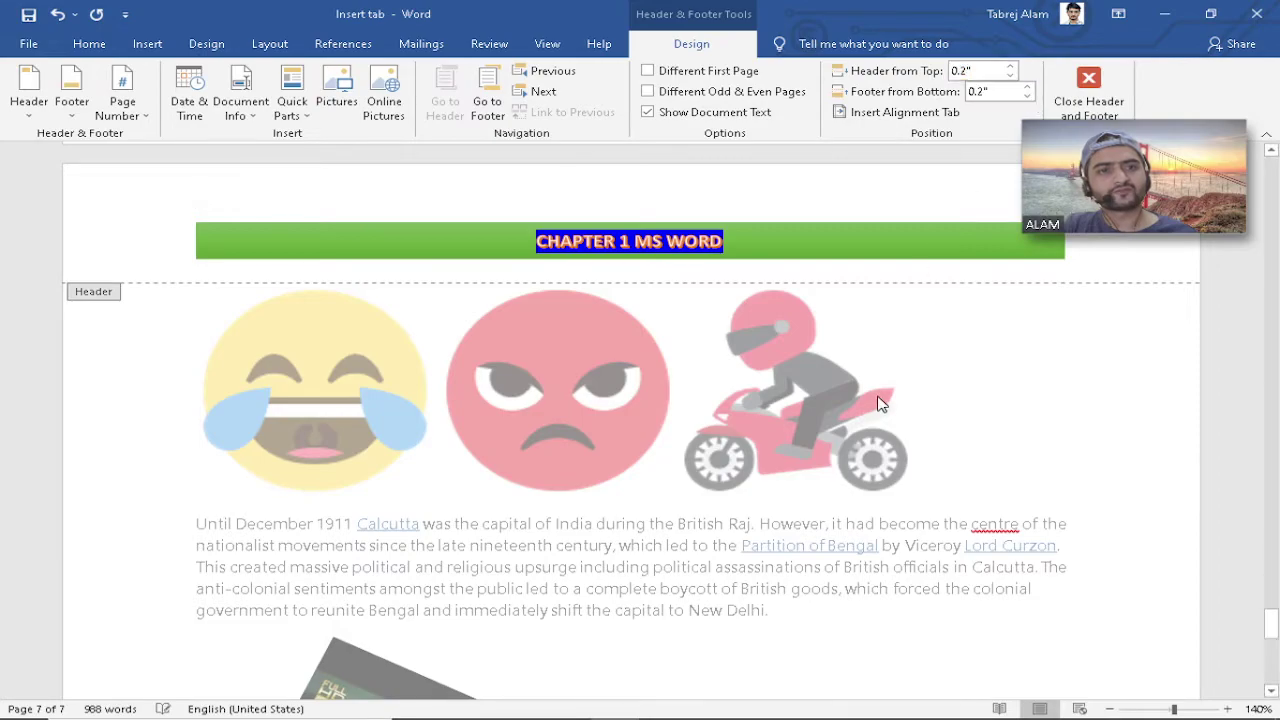
{"action": "scroll", "coordinate": [877, 400], "scroll_direction": "down", "scroll_amount": 10}
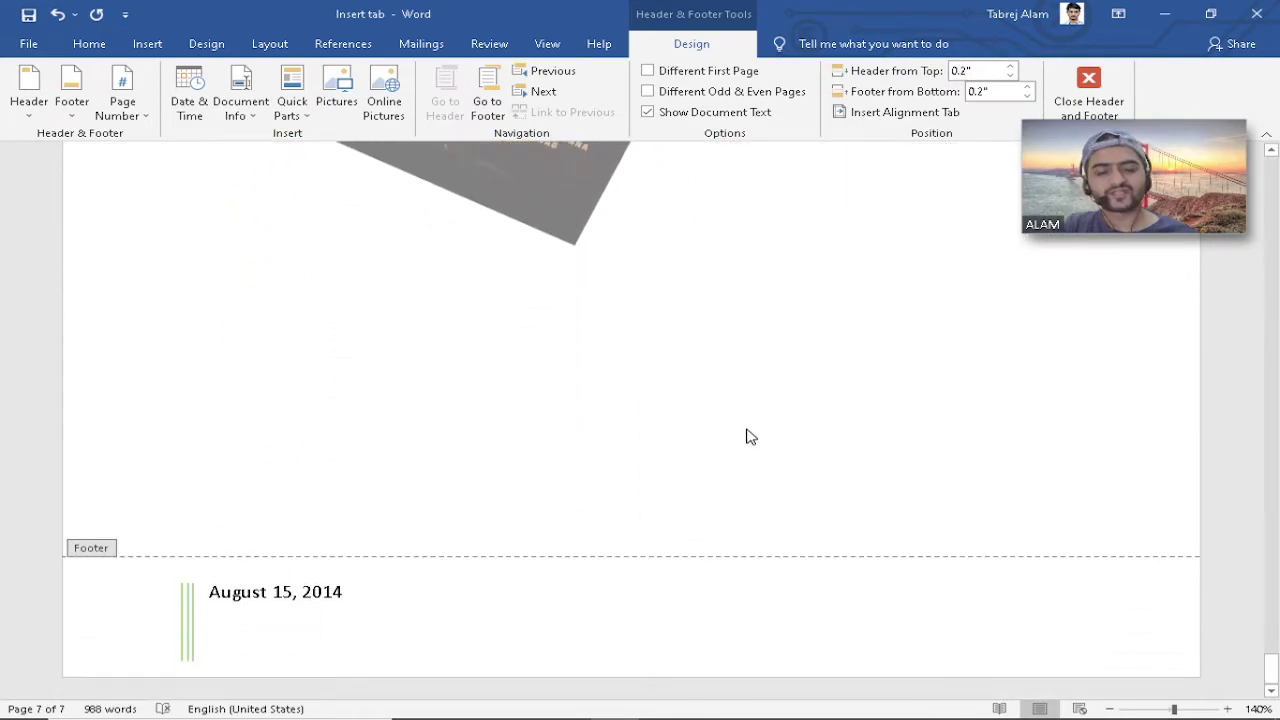
{"action": "scroll", "coordinate": [750, 437], "scroll_direction": "down", "scroll_amount": 8}
{"action": "scroll", "coordinate": [749, 432], "scroll_direction": "up", "scroll_amount": 6}
{"action": "scroll", "coordinate": [766, 480], "scroll_direction": "down", "scroll_amount": 3}
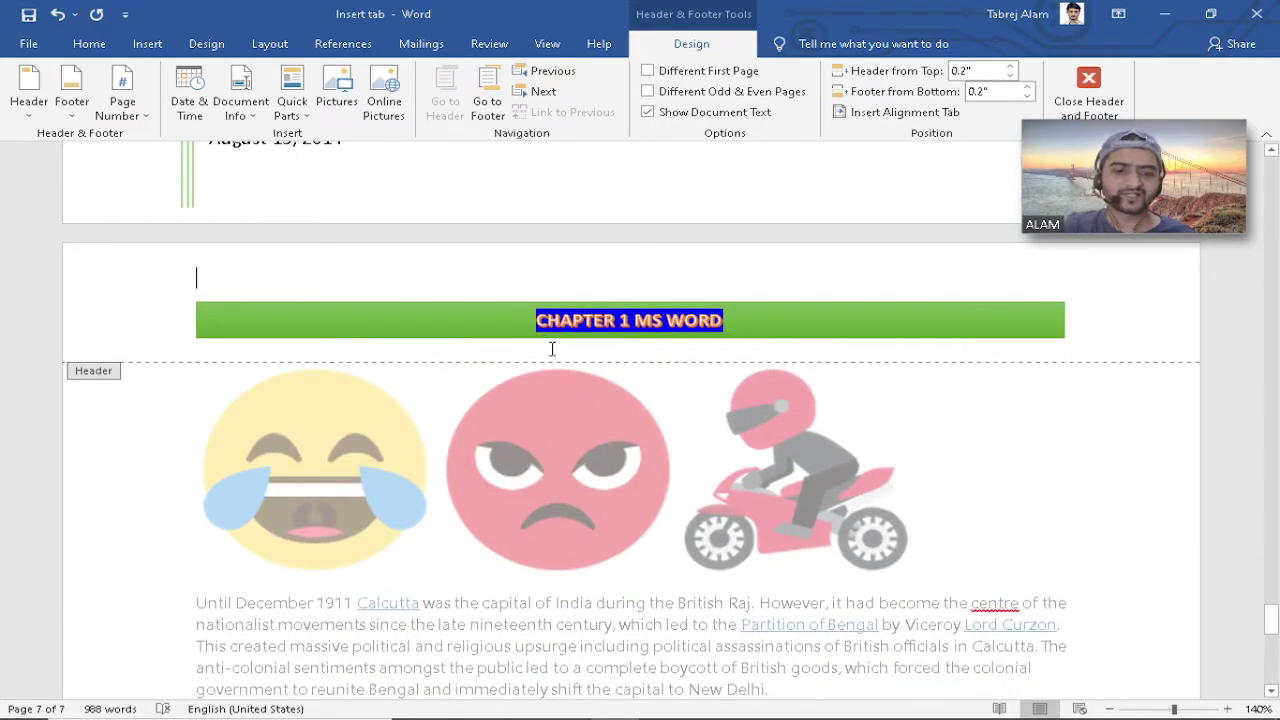
{"action": "double_click", "coordinate": [975, 418]}
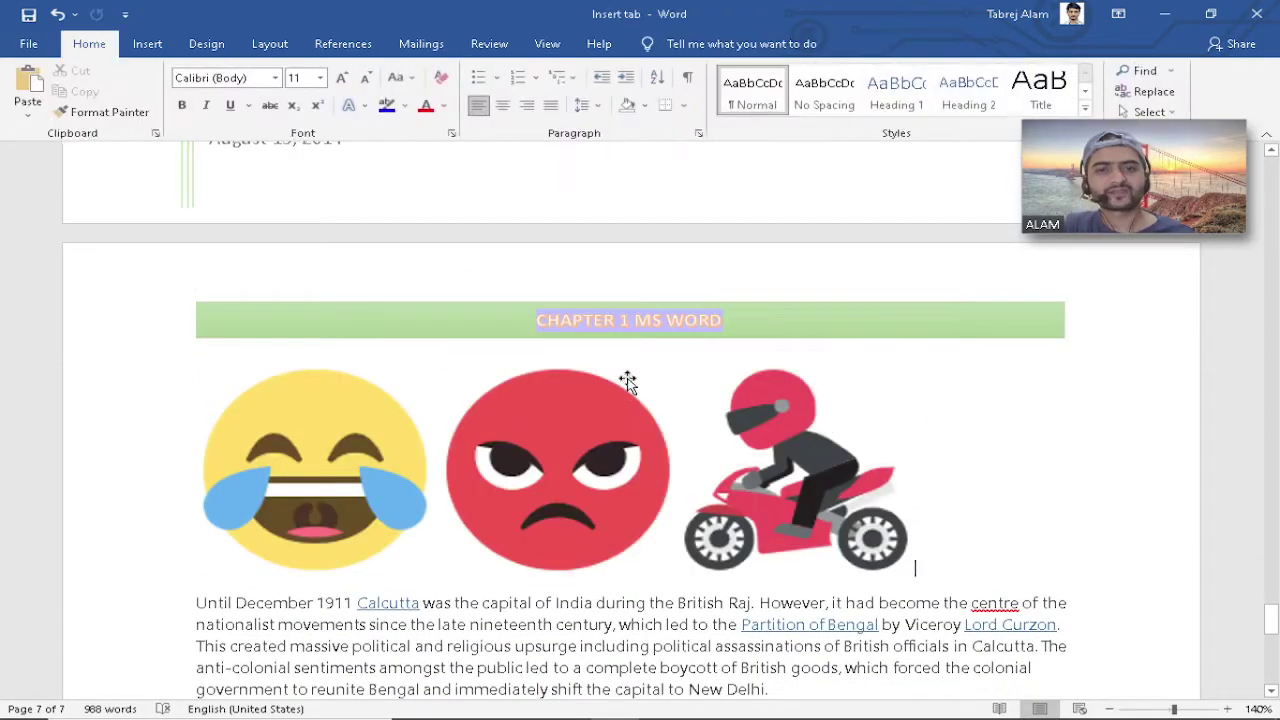
Reopen the header for editing, set Header from Top to 0.6", and return to the body text.
{"action": "double_click", "coordinate": [731, 300]}
{"action": "left_click", "coordinate": [1013, 76]}
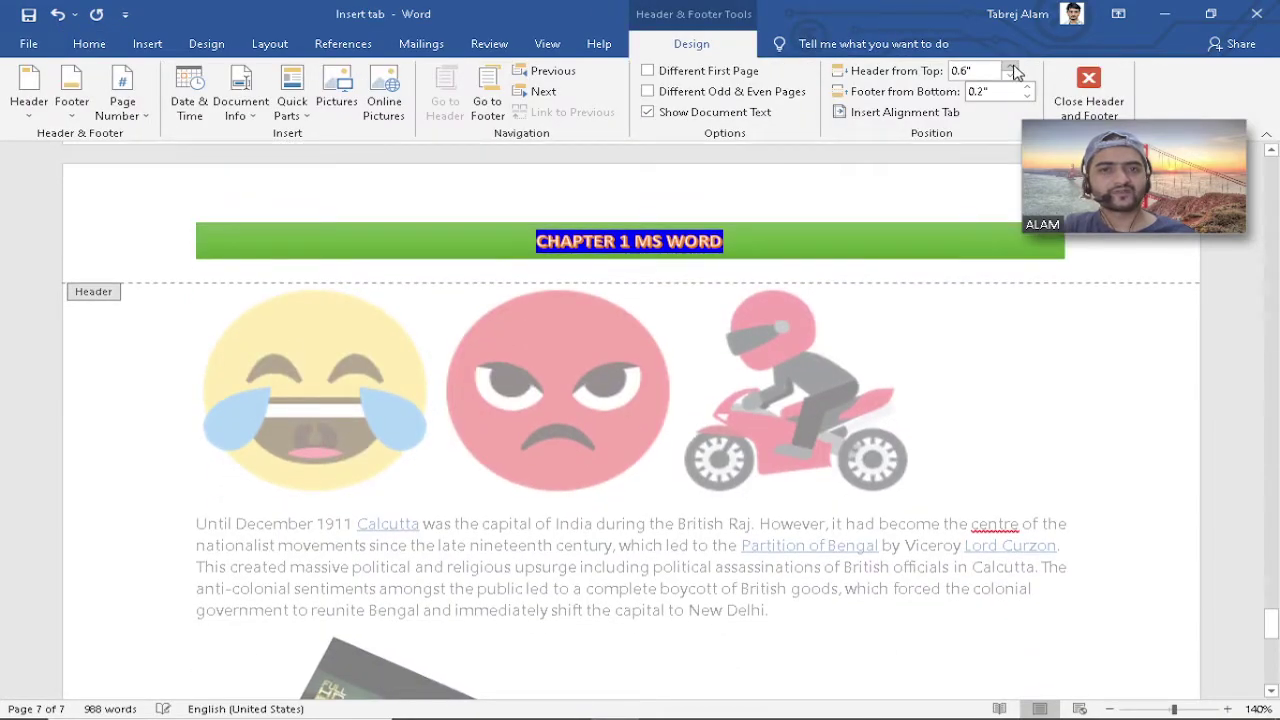
{"action": "double_click", "coordinate": [1102, 399]}
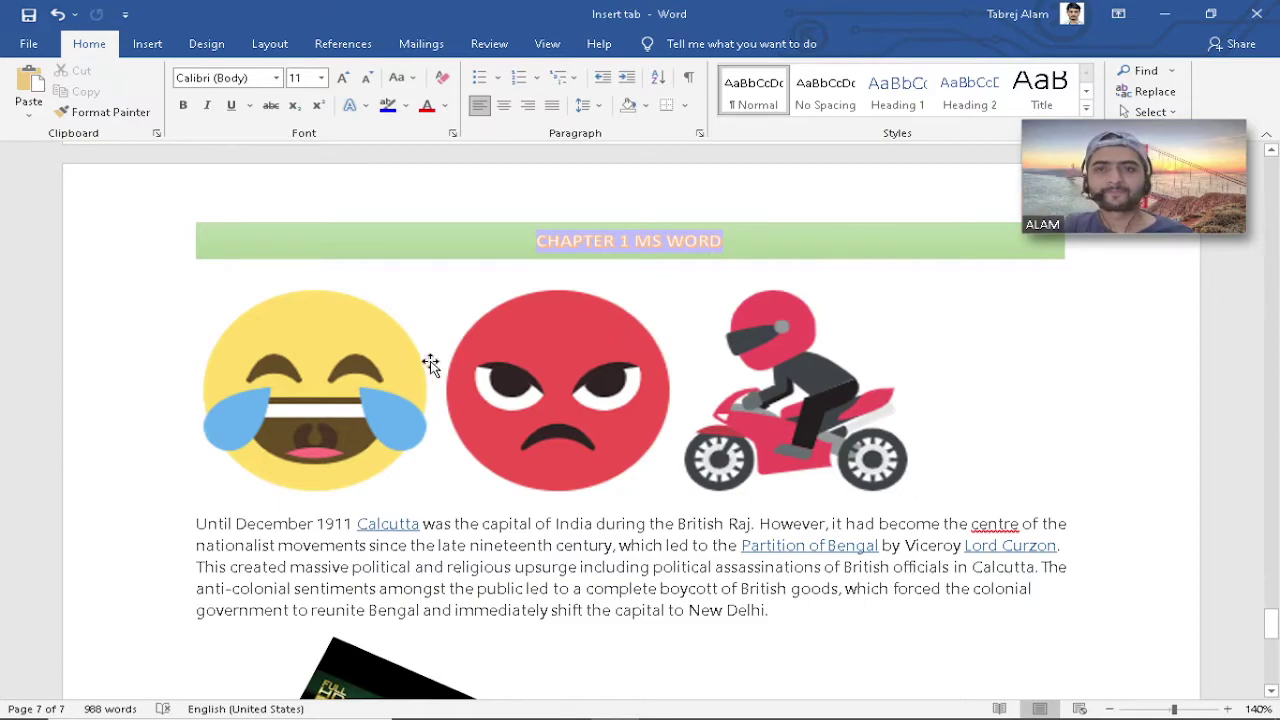
Insert the built-in Facet (Odd Page) header with its page number graphic into the document.
{"action": "left_click", "coordinate": [147, 43]}
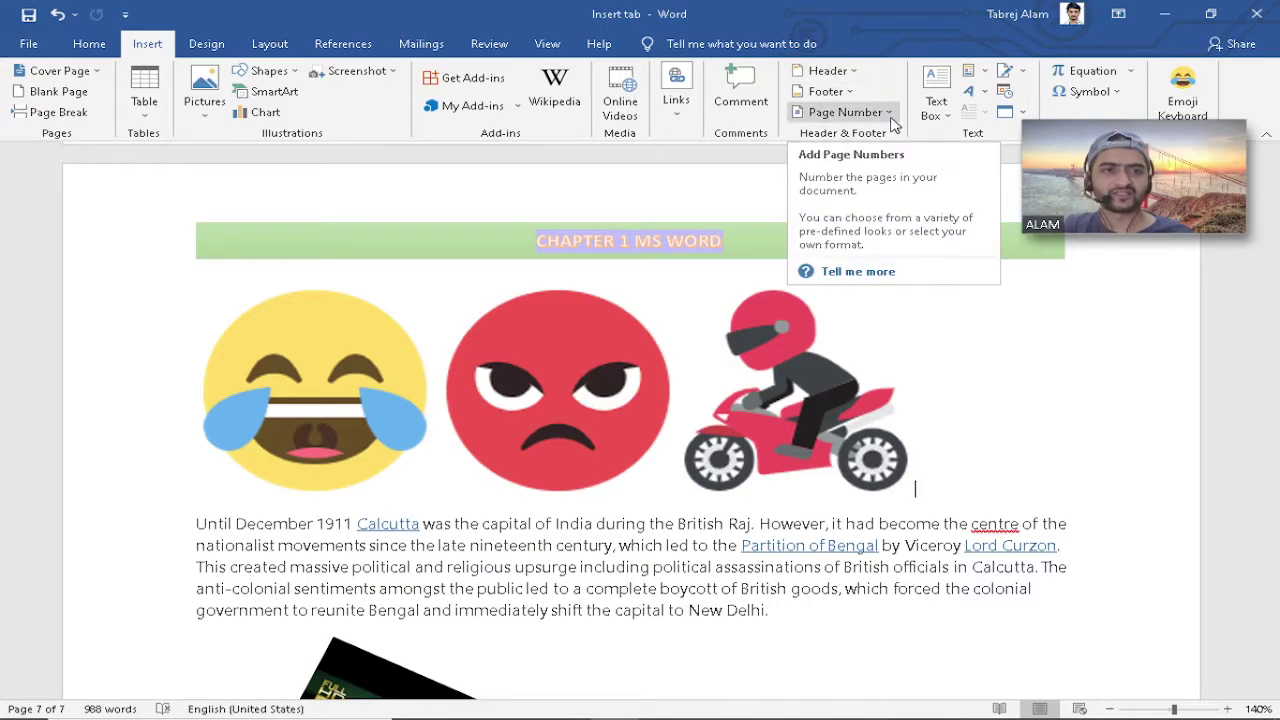
{"action": "left_click", "coordinate": [855, 80]}
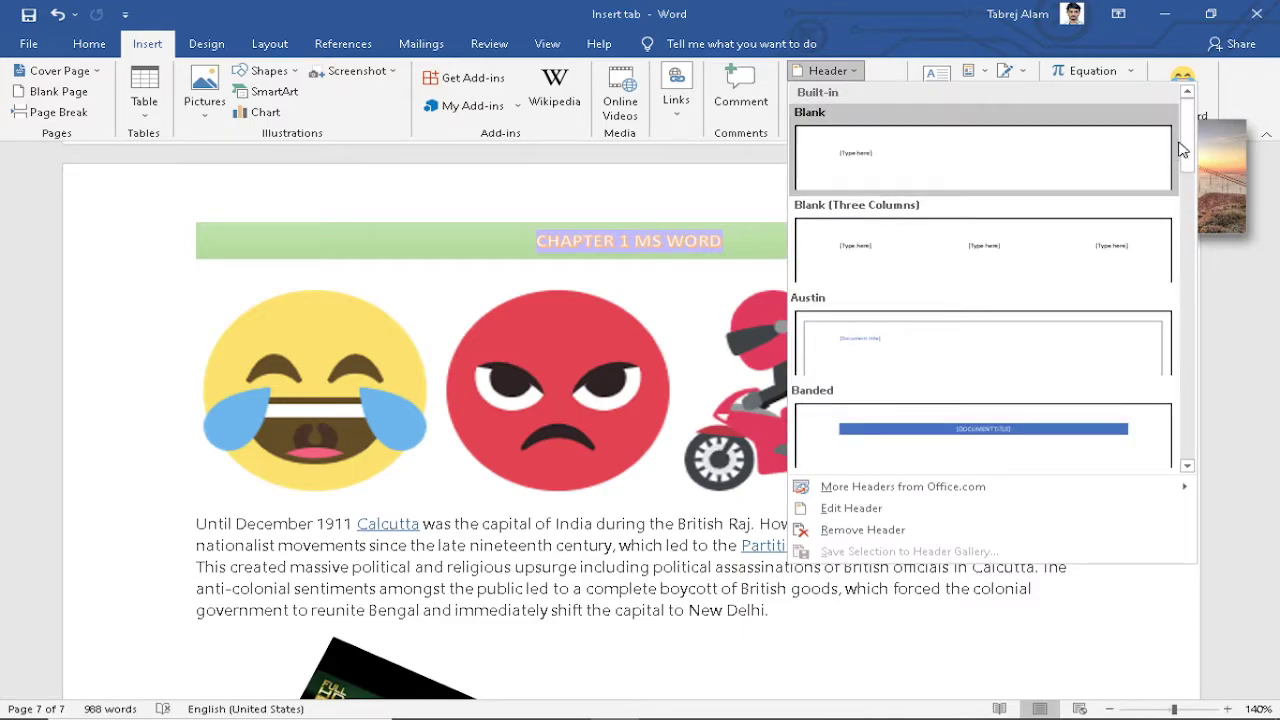
{"action": "scroll", "coordinate": [1188, 250], "scroll_direction": "down", "scroll_amount": 1}
{"action": "left_click_drag", "start_coordinate": [1190, 188], "coordinate": [1196, 255]}
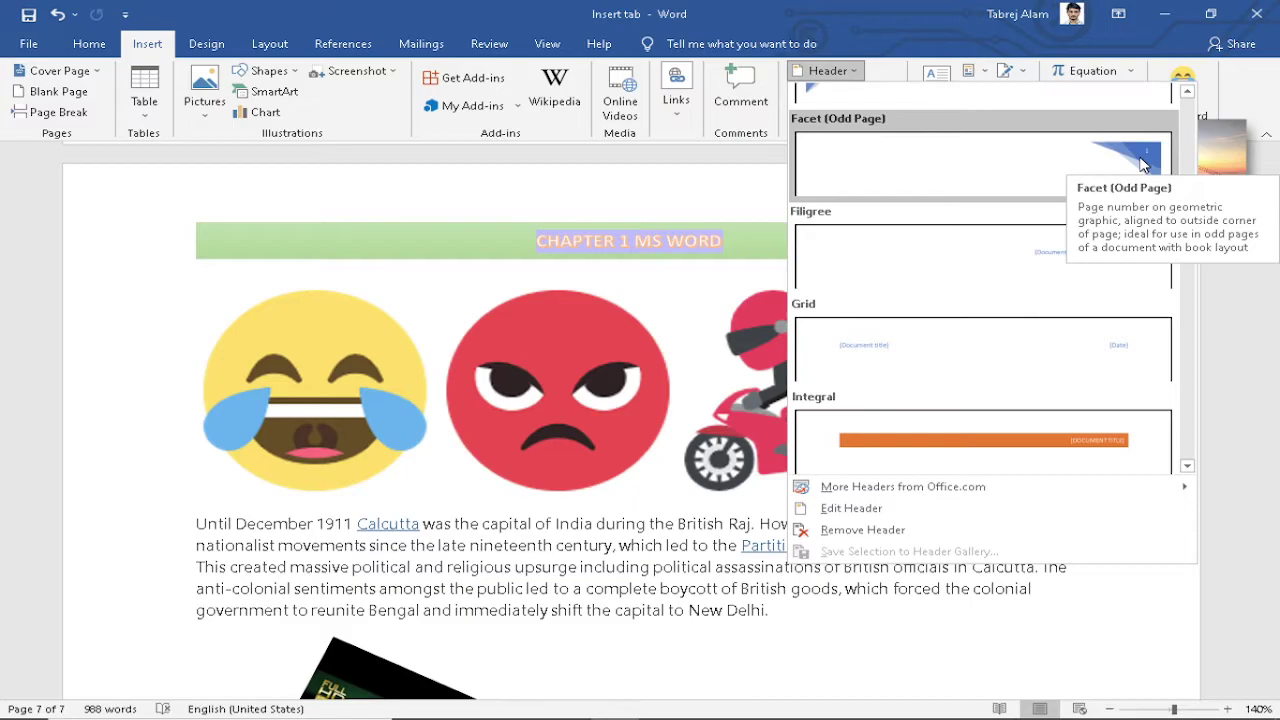
{"action": "left_click", "coordinate": [1186, 162]}
{"action": "left_click_drag", "start_coordinate": [1190, 175], "coordinate": [1195, 229]}
{"action": "left_click", "coordinate": [1124, 222]}
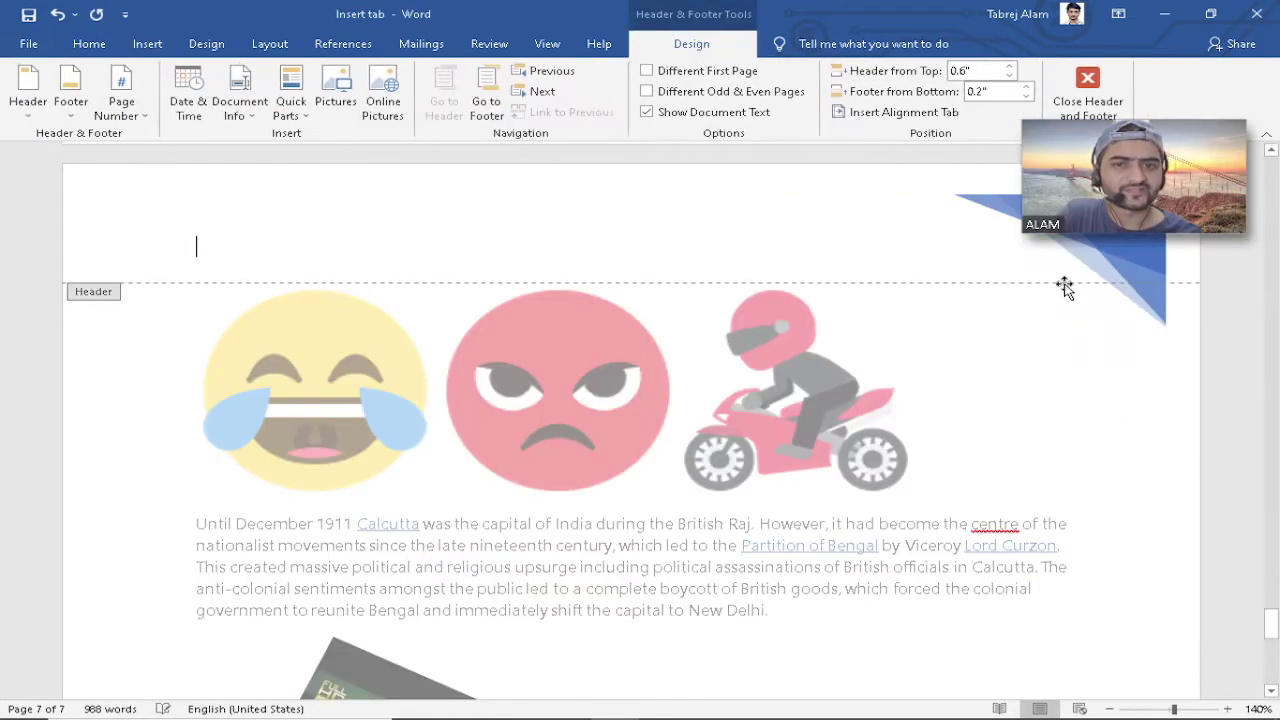
Check the new header on the document's pages and return to the body text on the last page.
{"action": "scroll", "coordinate": [857, 323], "scroll_direction": "up", "scroll_amount": 2}
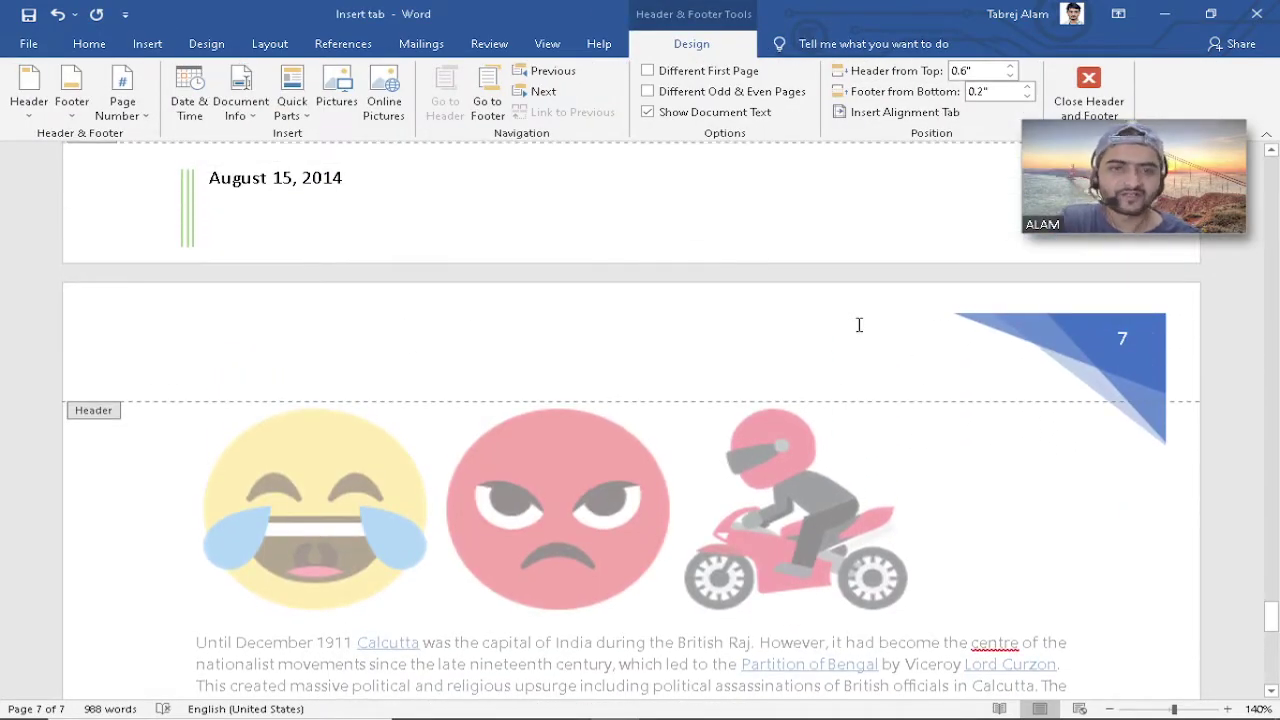
{"action": "scroll", "coordinate": [859, 325], "scroll_direction": "up", "scroll_amount": 15}
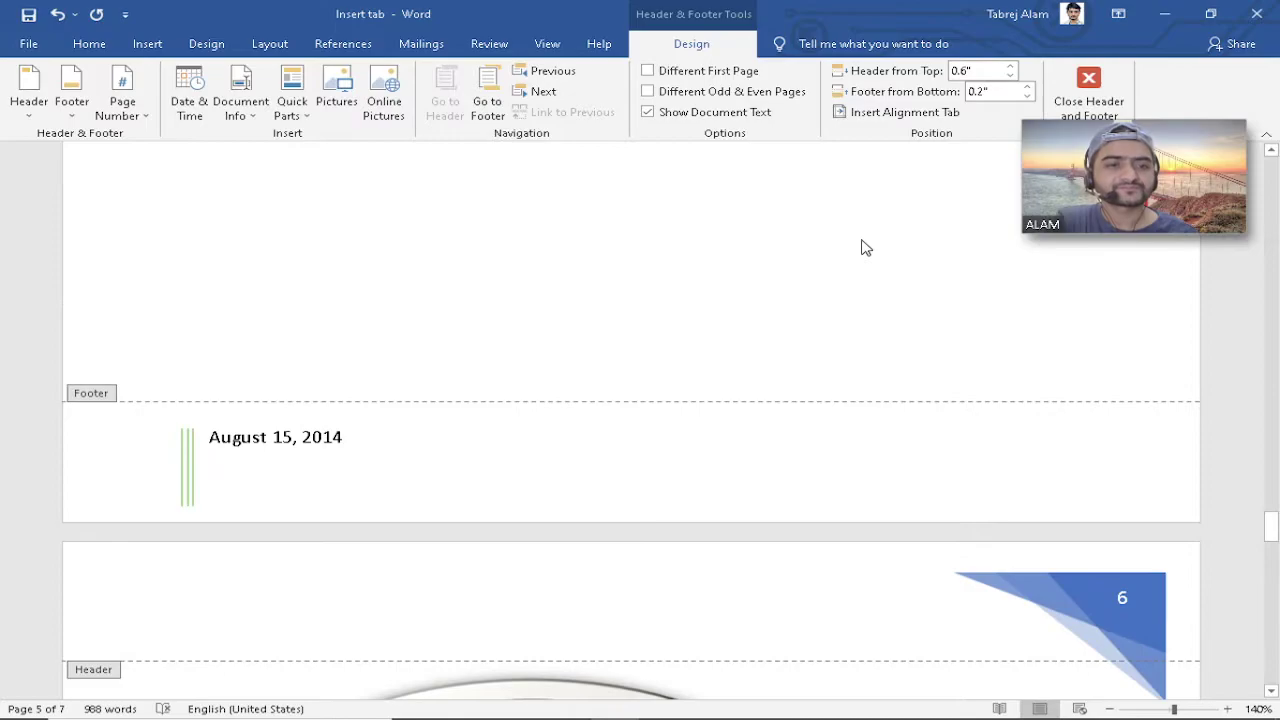
{"action": "scroll", "coordinate": [866, 248], "scroll_direction": "down", "scroll_amount": 5}
{"action": "scroll", "coordinate": [1149, 298], "scroll_direction": "up", "scroll_amount": 2}
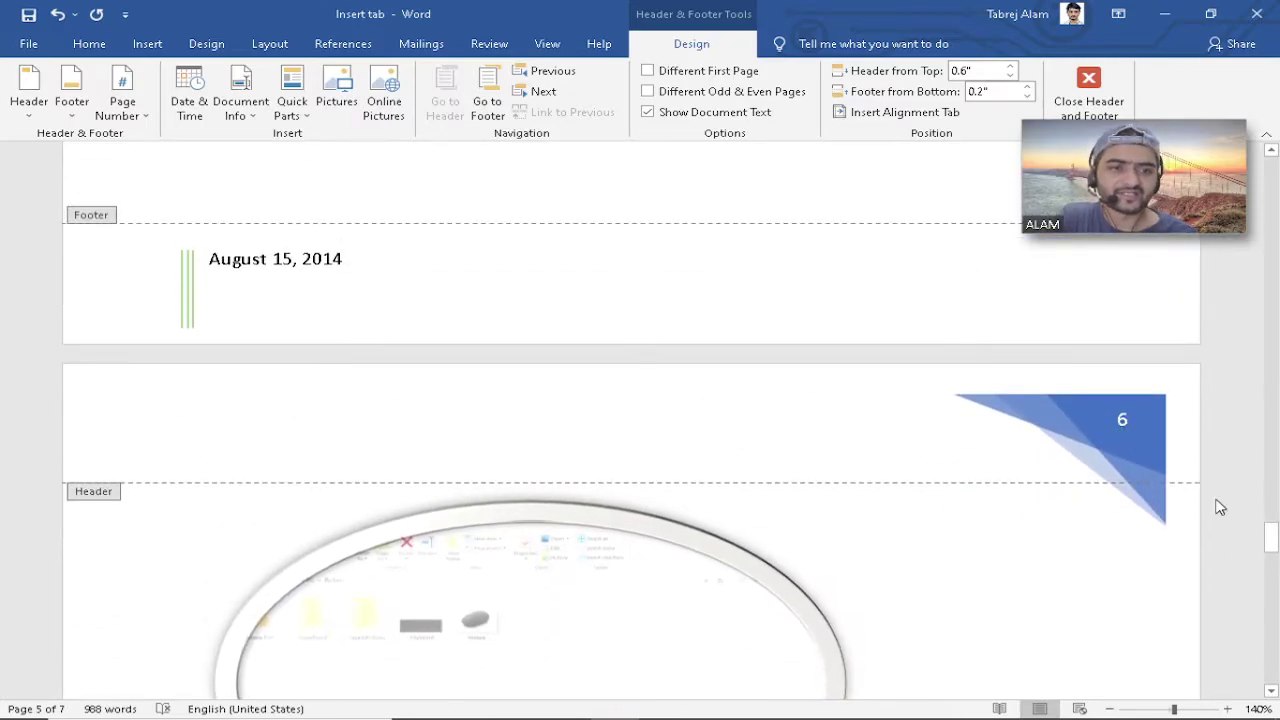
{"action": "left_click_drag", "start_coordinate": [1271, 538], "coordinate": [1271, 682]}
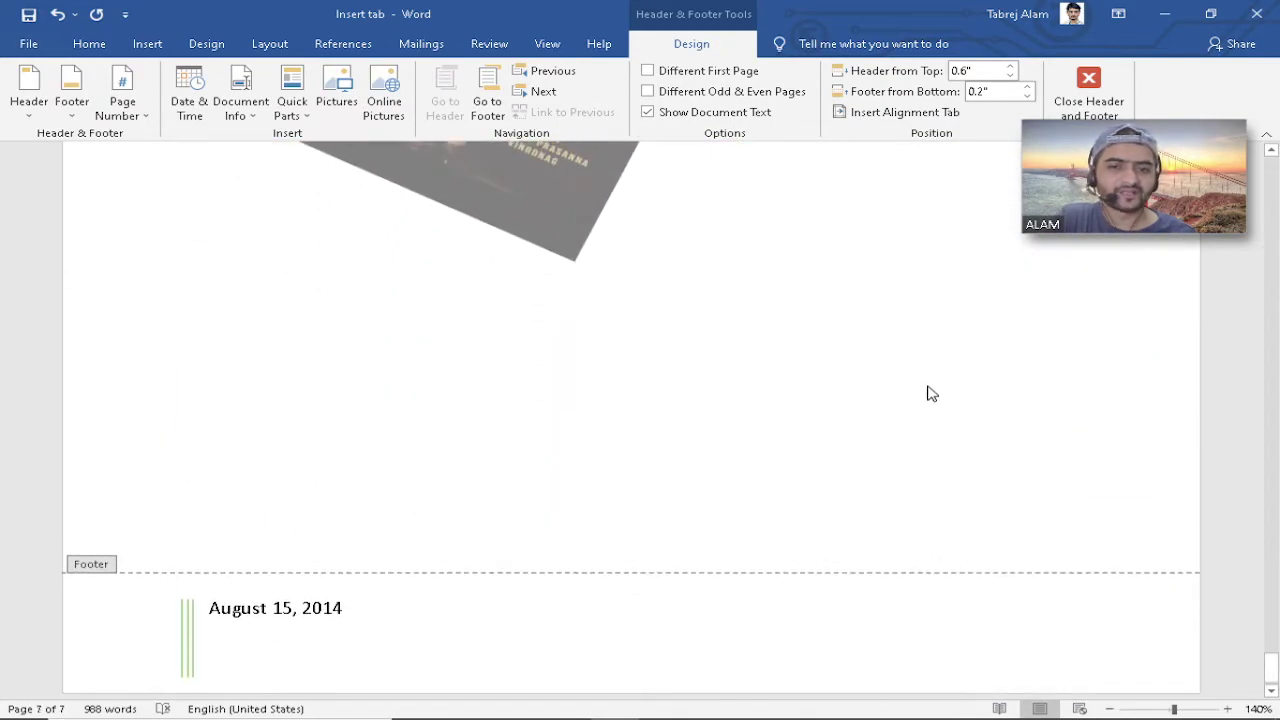
{"action": "double_click", "coordinate": [923, 383]}
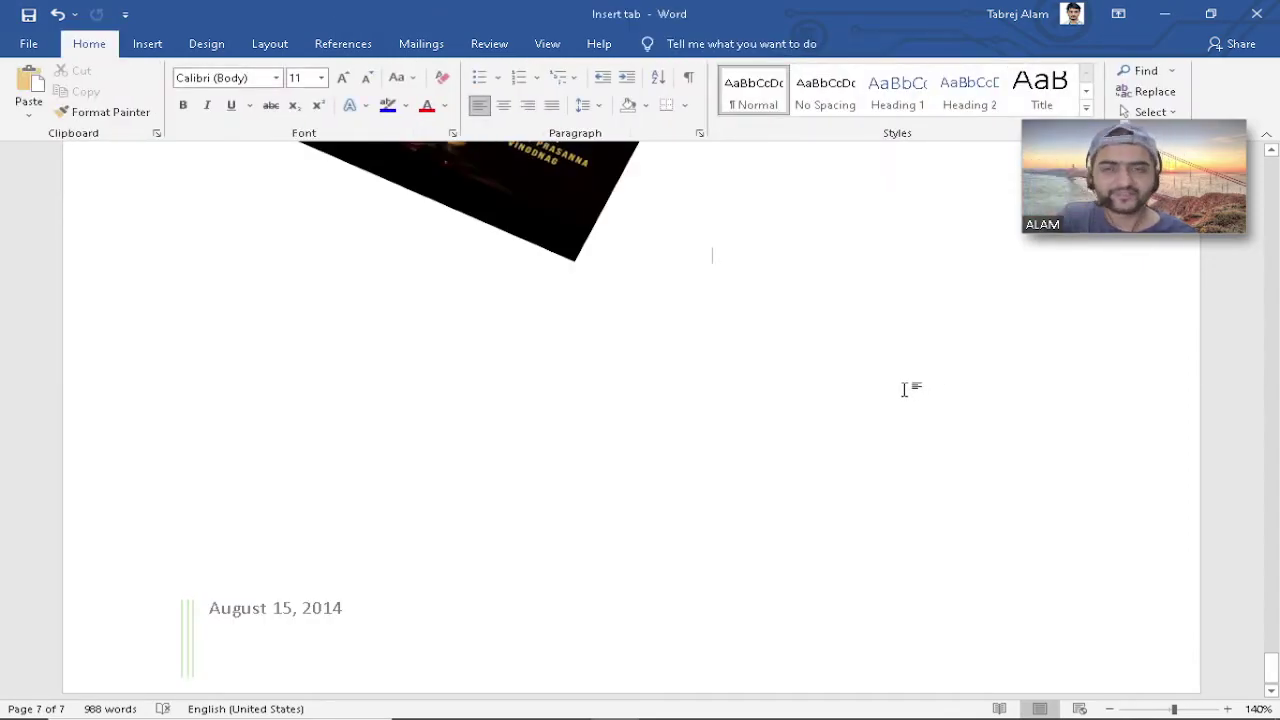
Insert Plain Number 3 page numbers at the bottom of the pages, return to the body and compare the numbering on pages 6 and 7.
{"action": "left_click", "coordinate": [147, 44]}
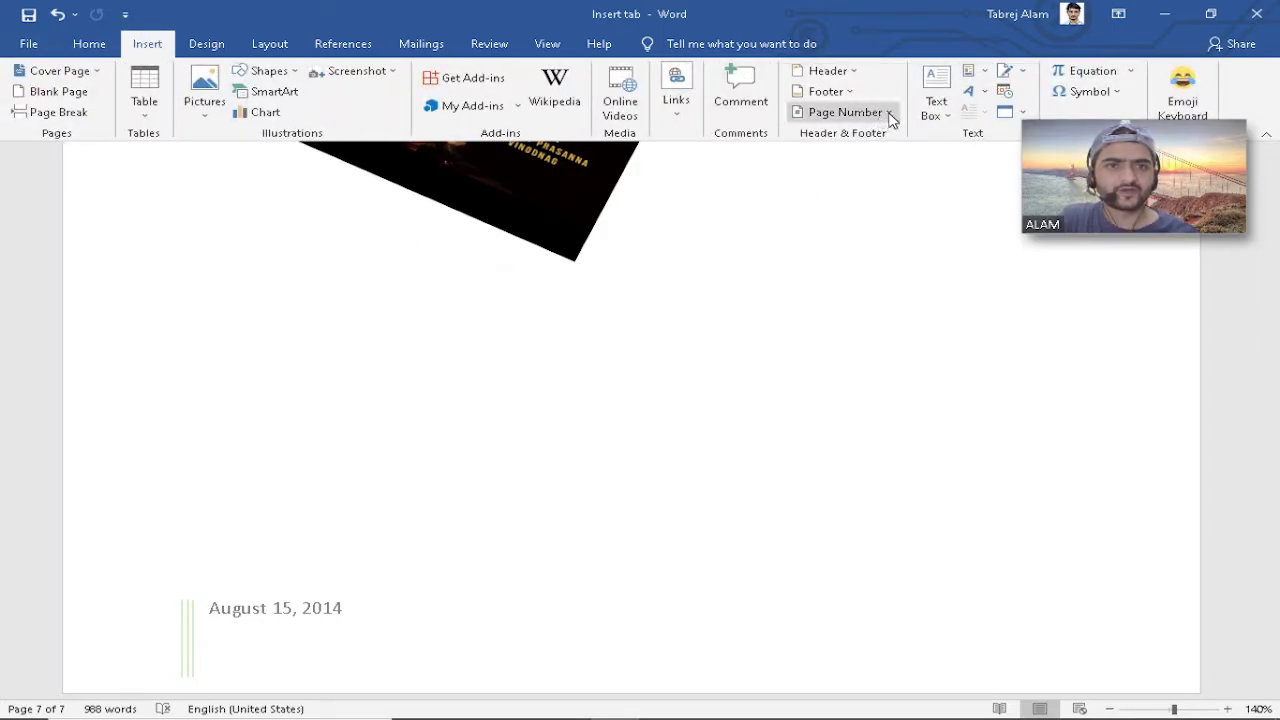
{"action": "left_click", "coordinate": [884, 114]}
{"action": "mouse_move", "coordinate": [881, 141]}
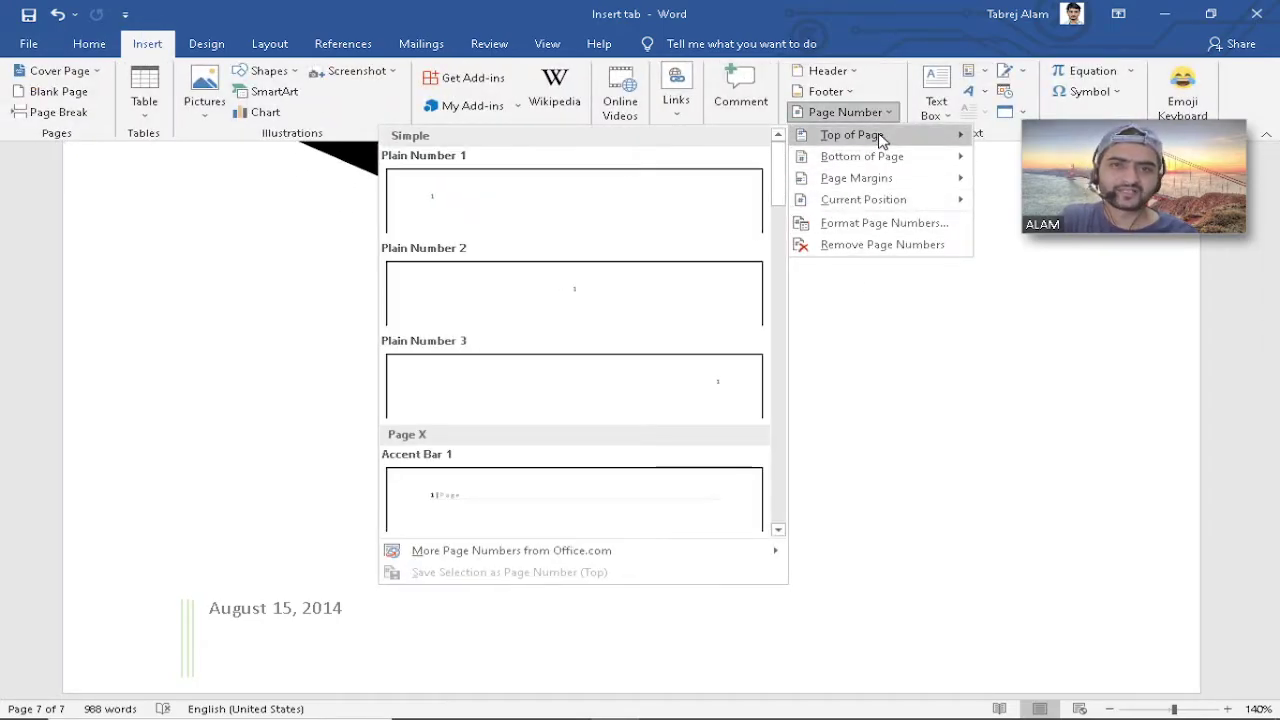
{"action": "mouse_move", "coordinate": [895, 163]}
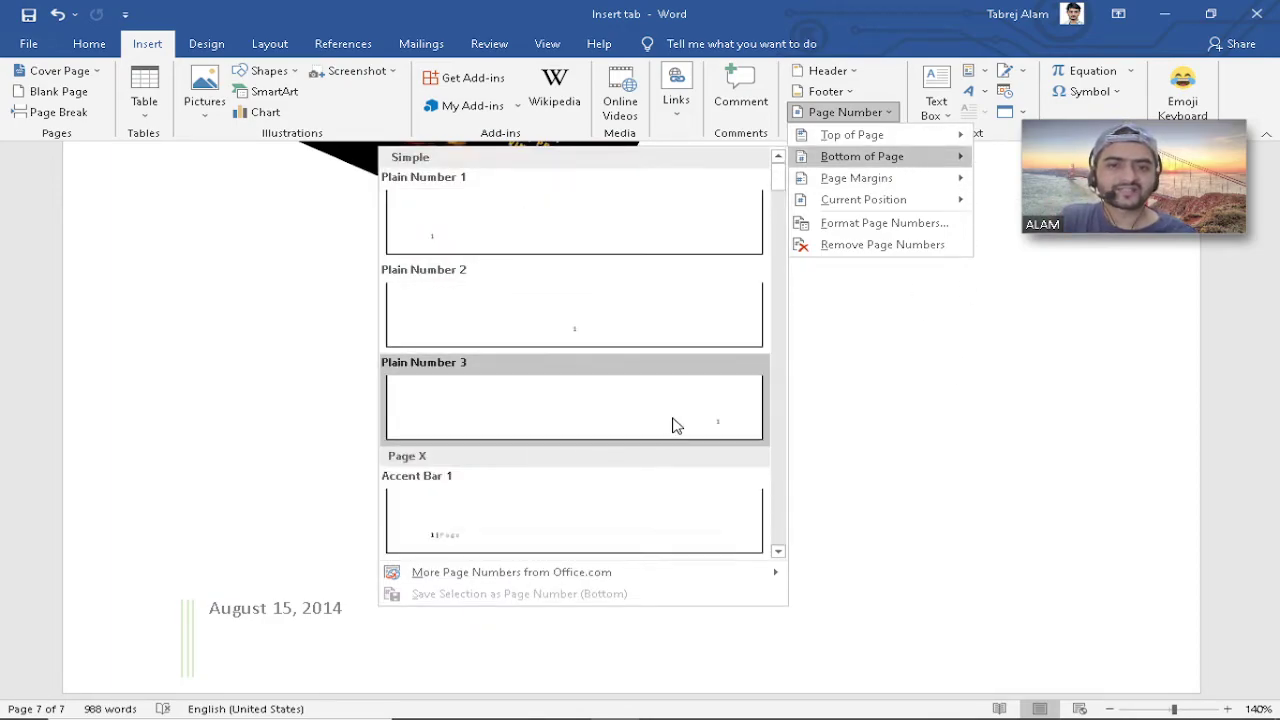
{"action": "left_click", "coordinate": [674, 426]}
{"action": "double_click", "coordinate": [1033, 489]}
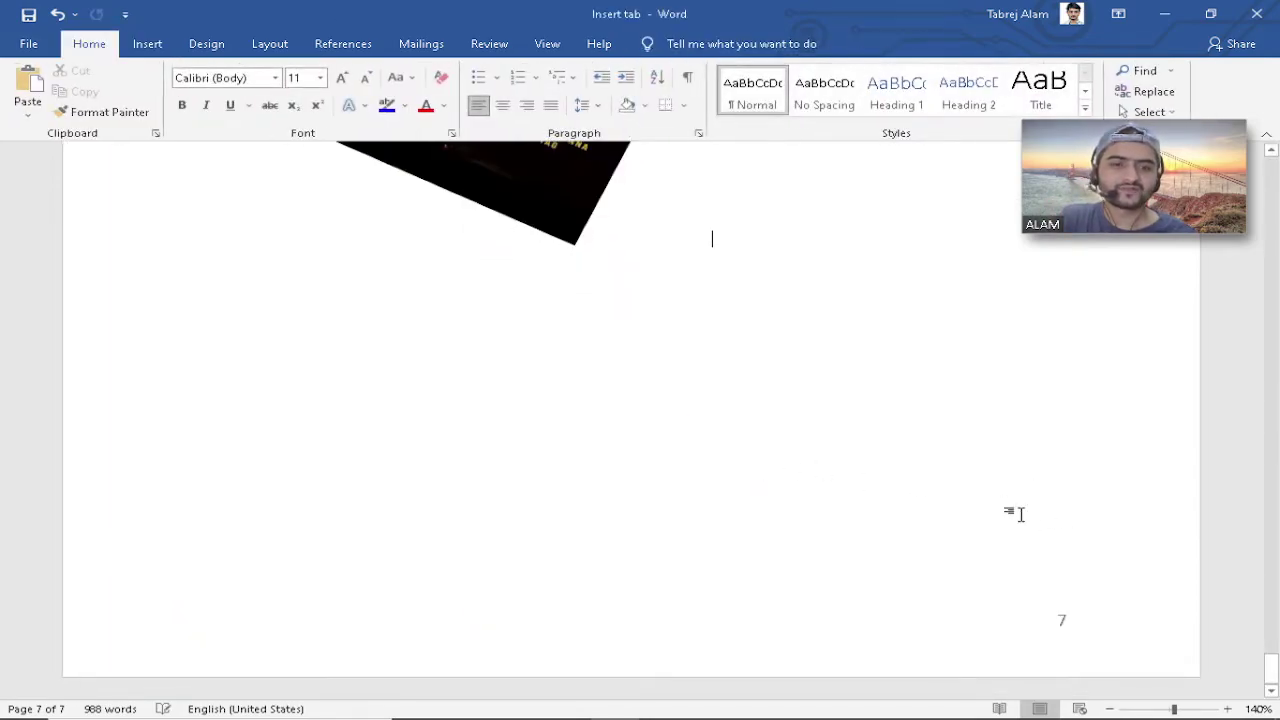
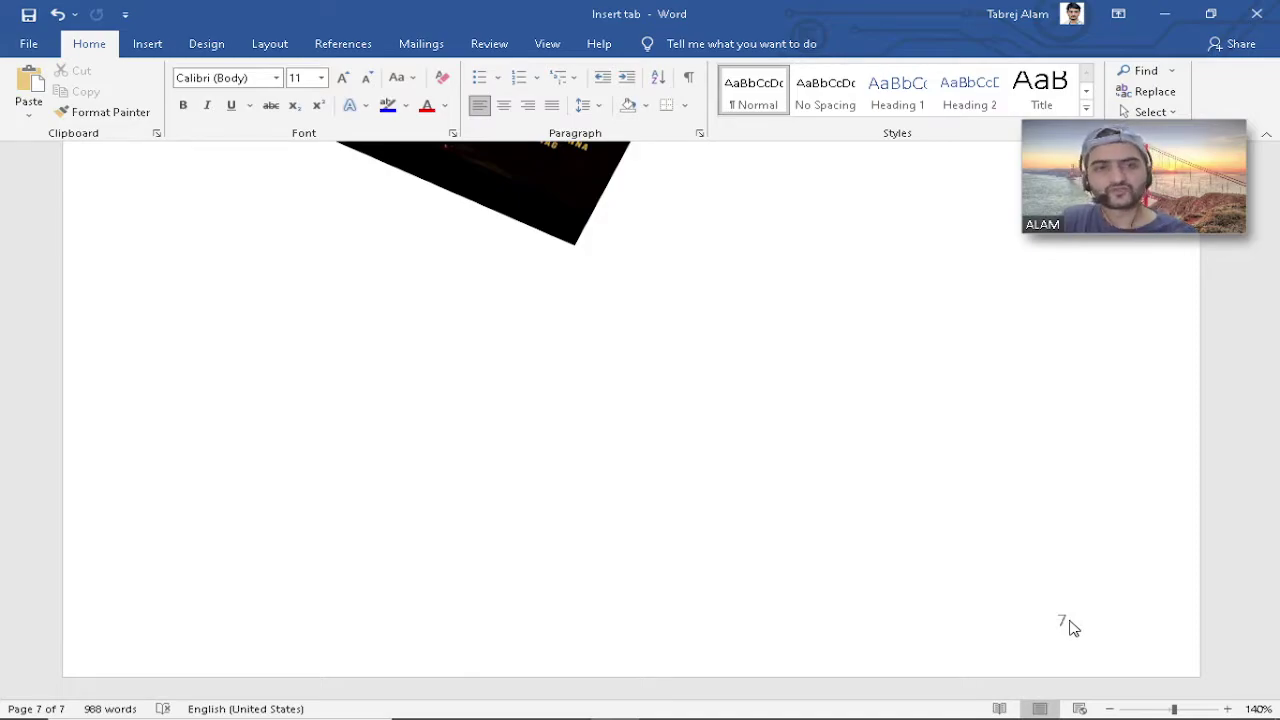
{"action": "scroll", "coordinate": [810, 590], "scroll_direction": "up", "scroll_amount": 10}
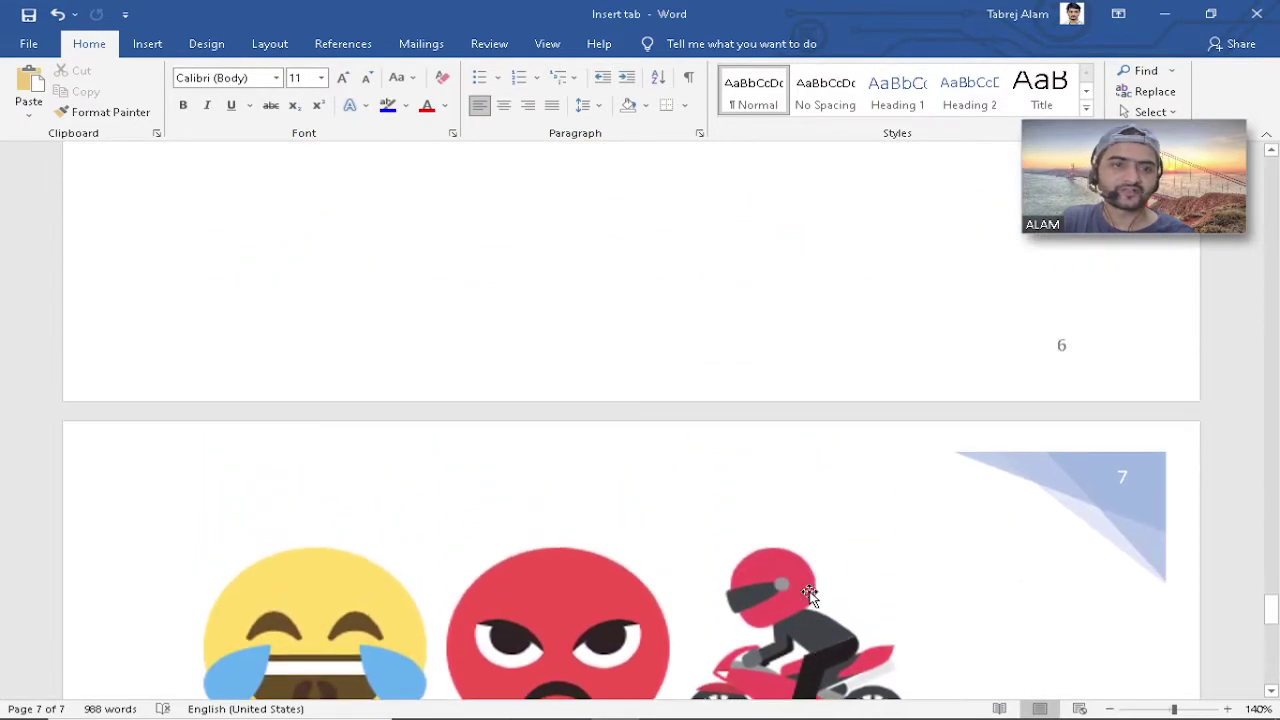
{"action": "scroll", "coordinate": [808, 591], "scroll_direction": "down", "scroll_amount": 3}
{"action": "scroll", "coordinate": [817, 571], "scroll_direction": "up", "scroll_amount": 3}
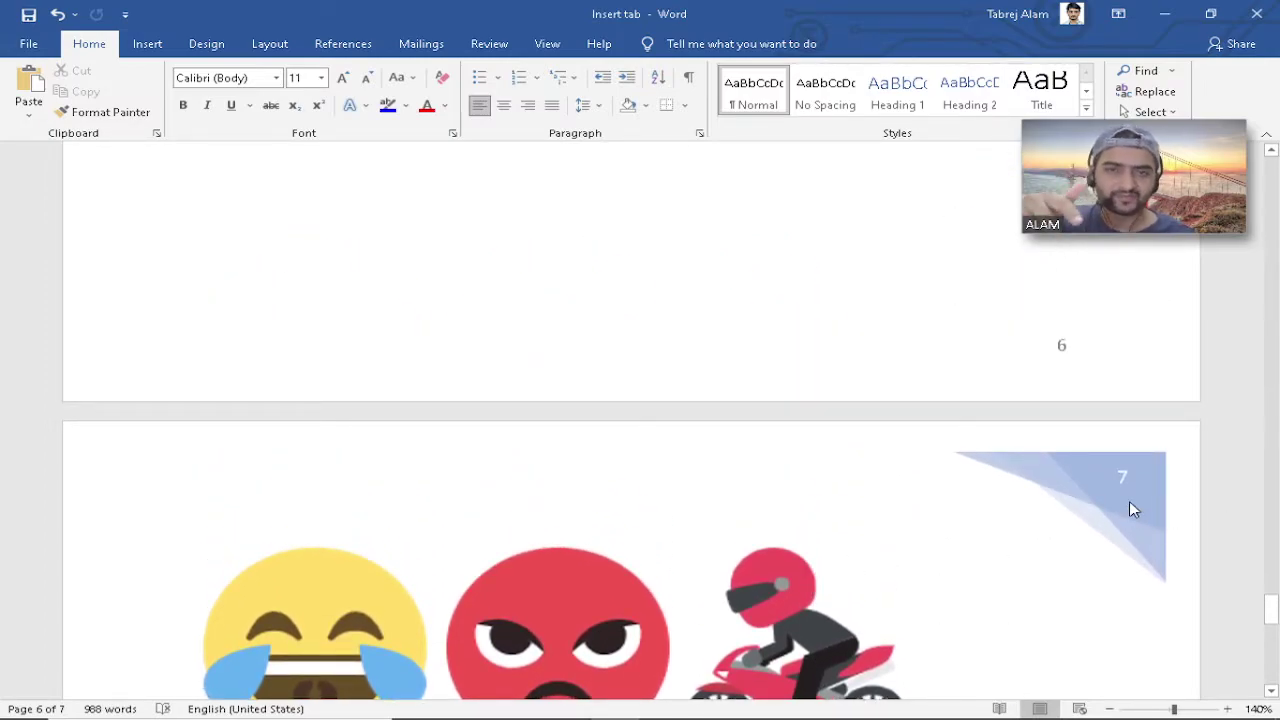
{"action": "scroll", "coordinate": [1129, 508], "scroll_direction": "down", "scroll_amount": 10}
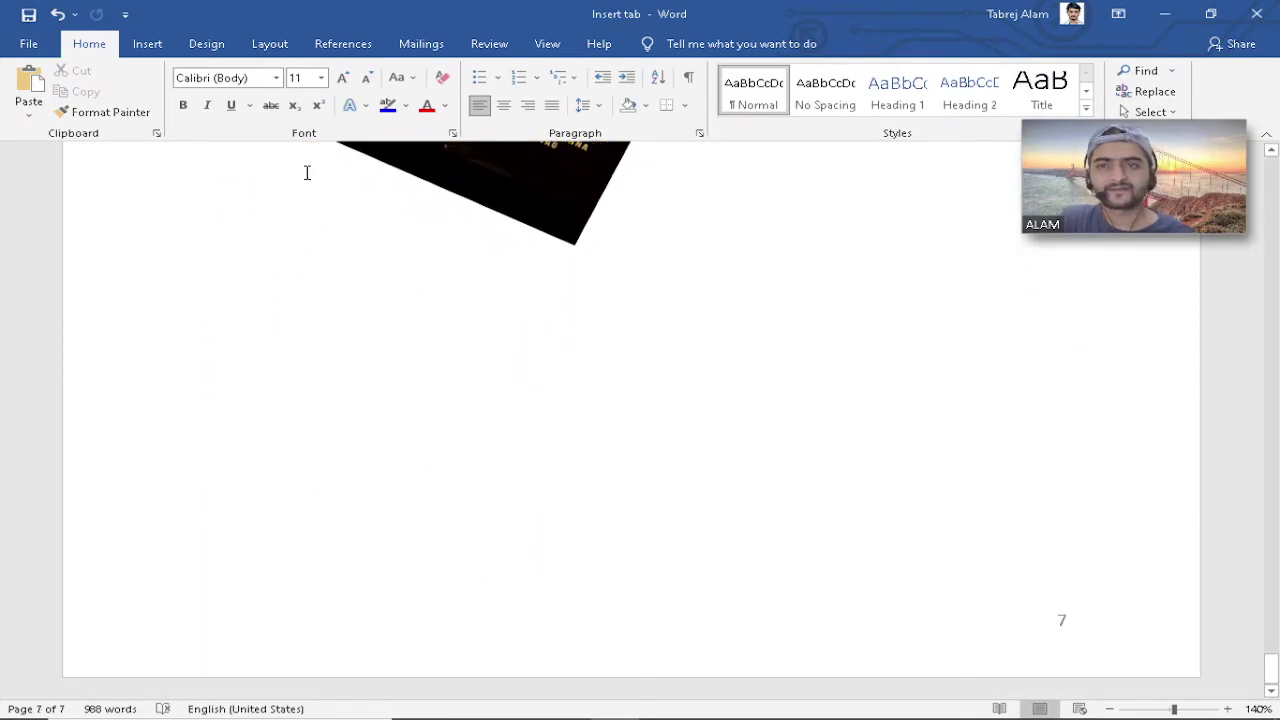
Place the cursor below the video on page 7 and enter the sample text "HSDNSHDNHS".
{"action": "left_click", "coordinate": [147, 43]}
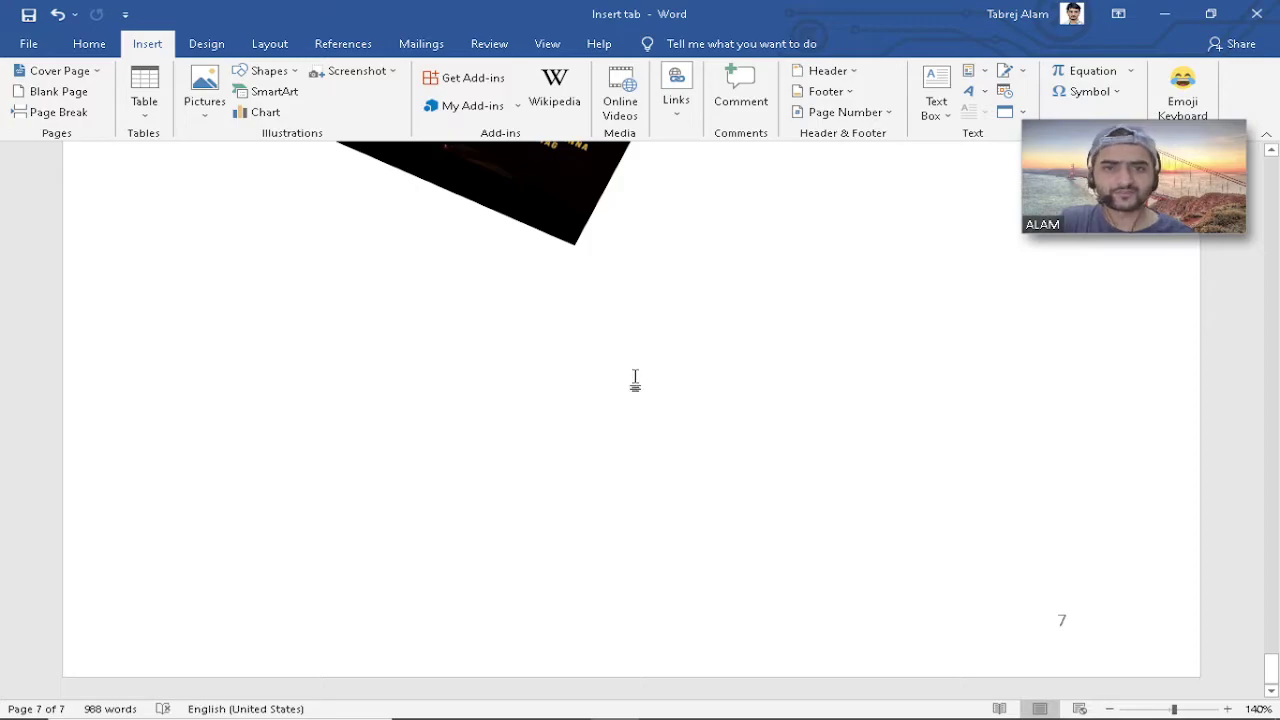
{"action": "double_click", "coordinate": [713, 335]}
{"action": "left_click", "coordinate": [791, 260]}
{"action": "key", "text": "ctrl+z"}
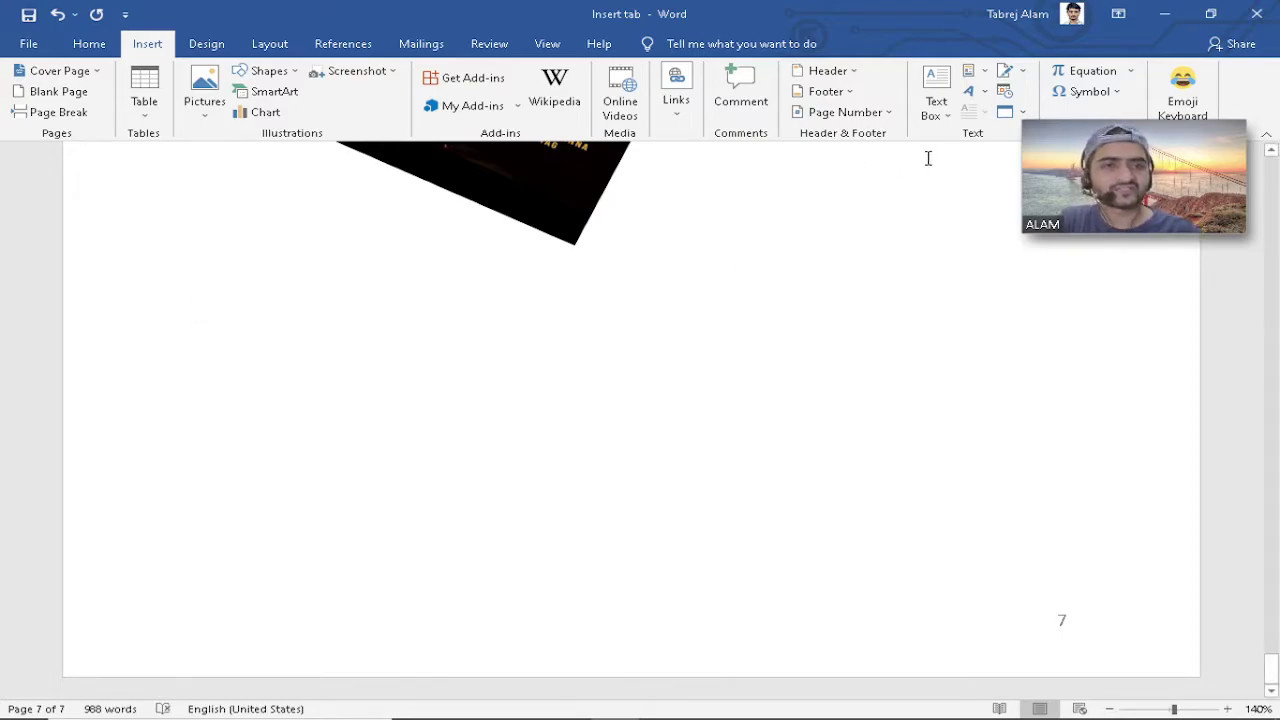
{"action": "type", "text": "HSDNSHDNHS"}
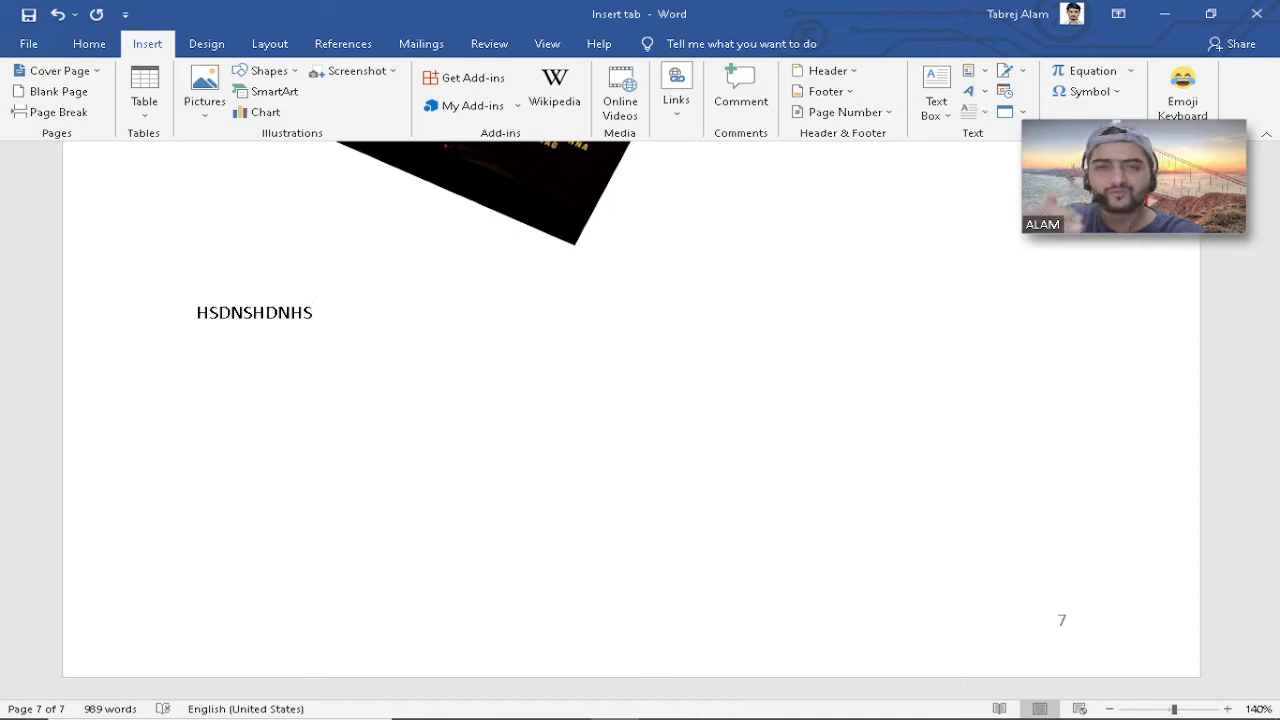
{"action": "scroll", "coordinate": [900, 586], "scroll_direction": "up", "scroll_amount": 3}
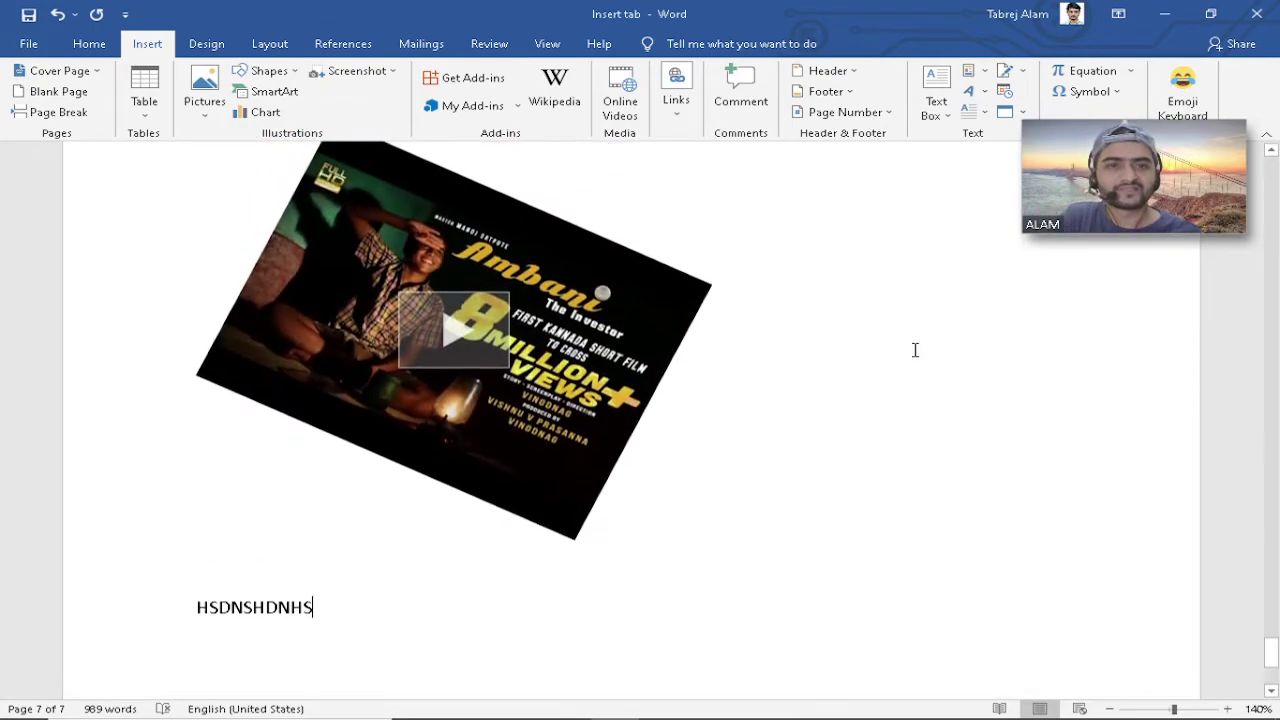
Insert a Facet Quote text box after the existing content at the end of the document.
{"action": "left_click", "coordinate": [893, 384]}
{"action": "scroll", "coordinate": [760, 515], "scroll_direction": "down", "scroll_amount": 2}
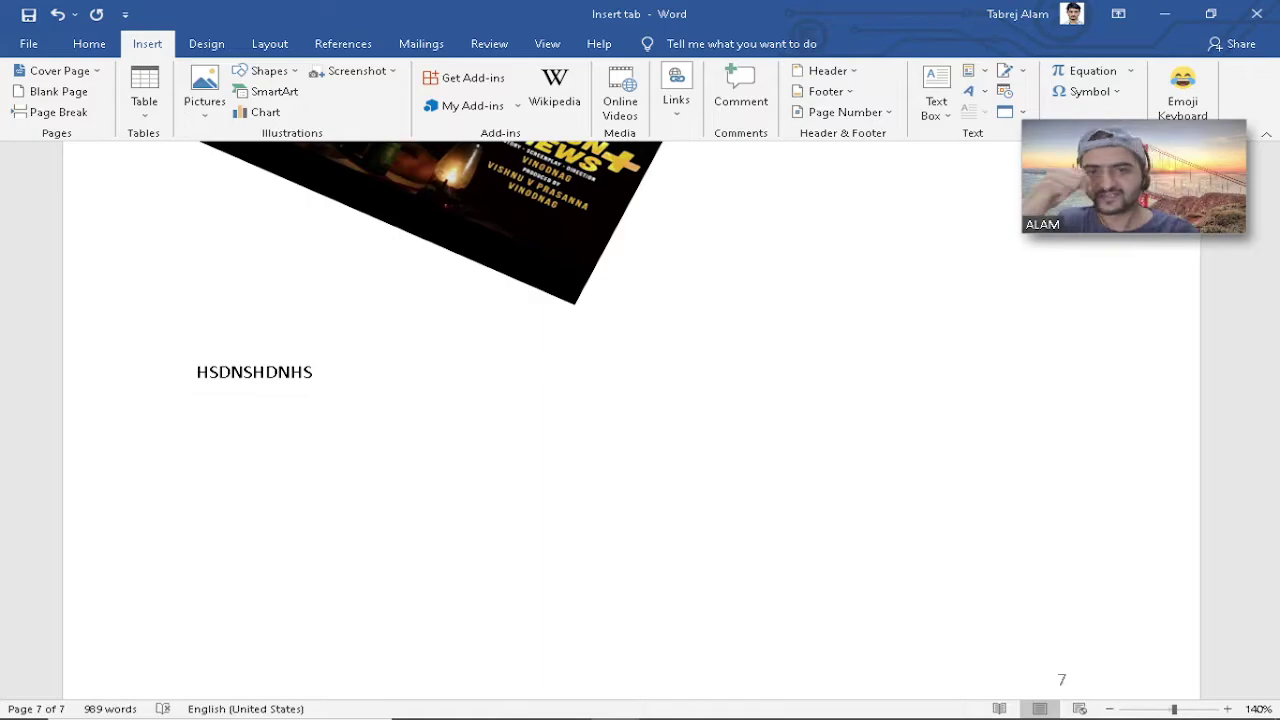
{"action": "left_click", "coordinate": [933, 108]}
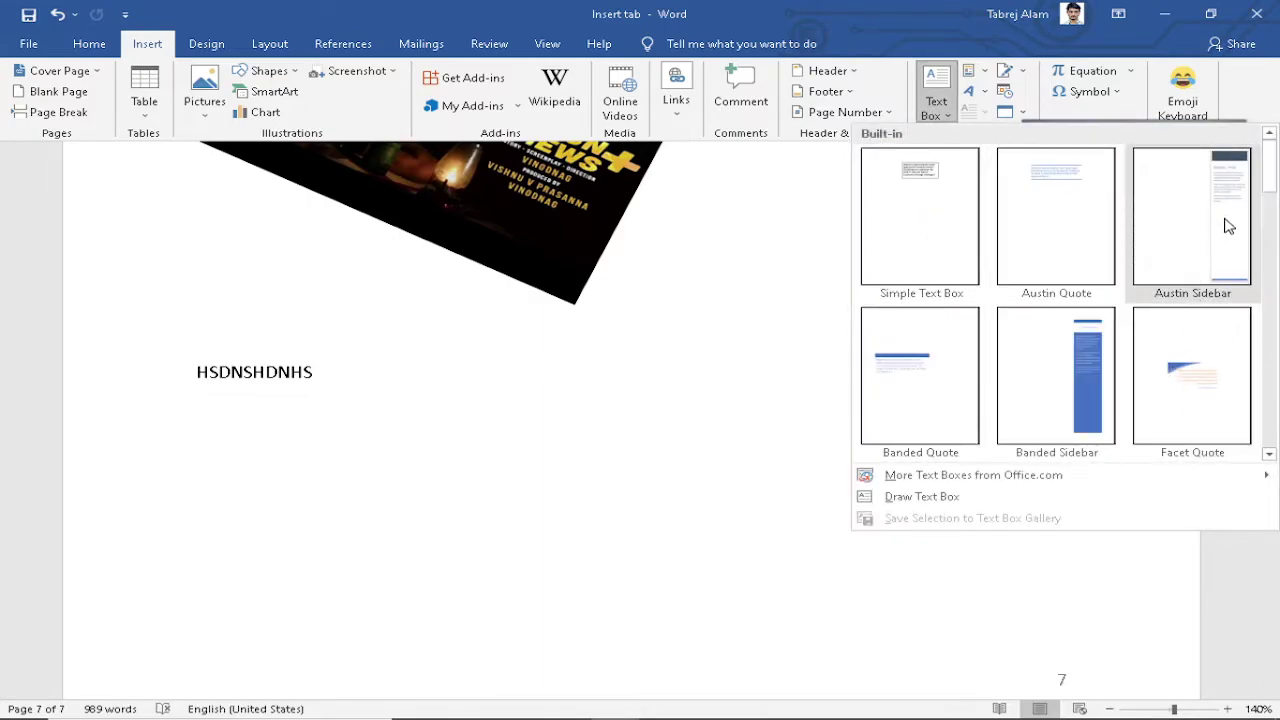
{"action": "left_click", "coordinate": [1166, 380]}
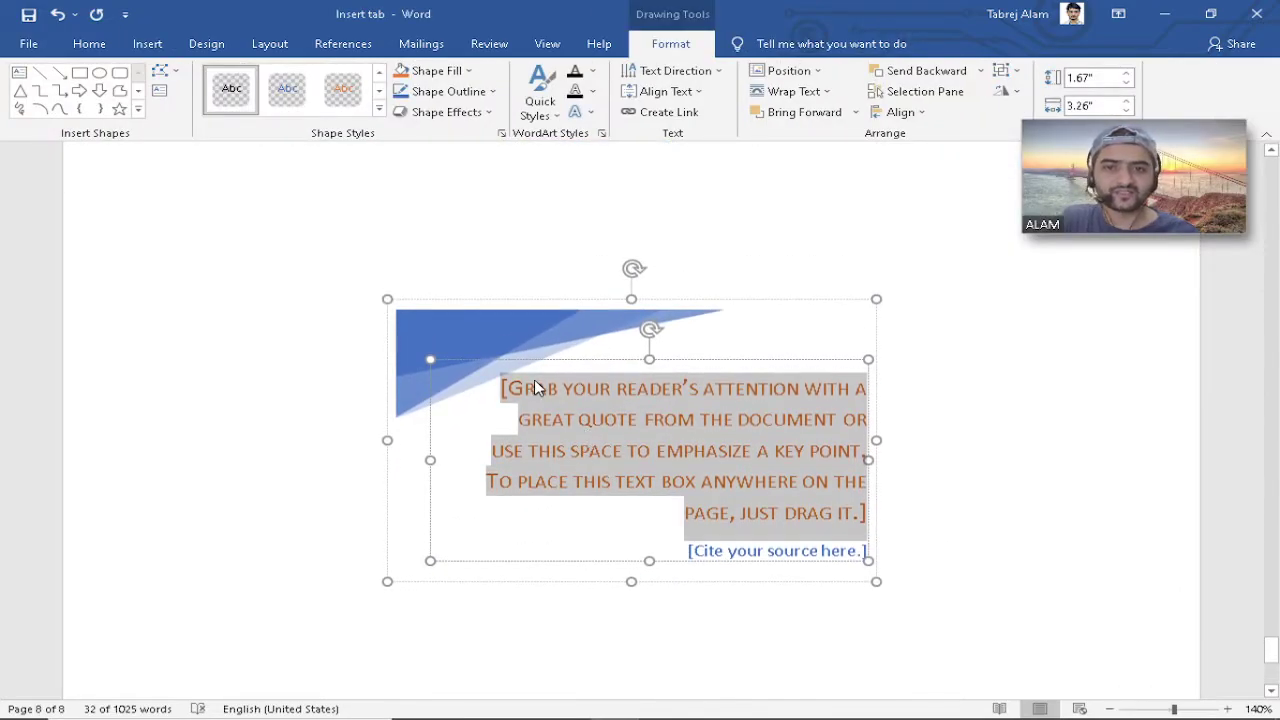
{"action": "left_click", "coordinate": [962, 478]}
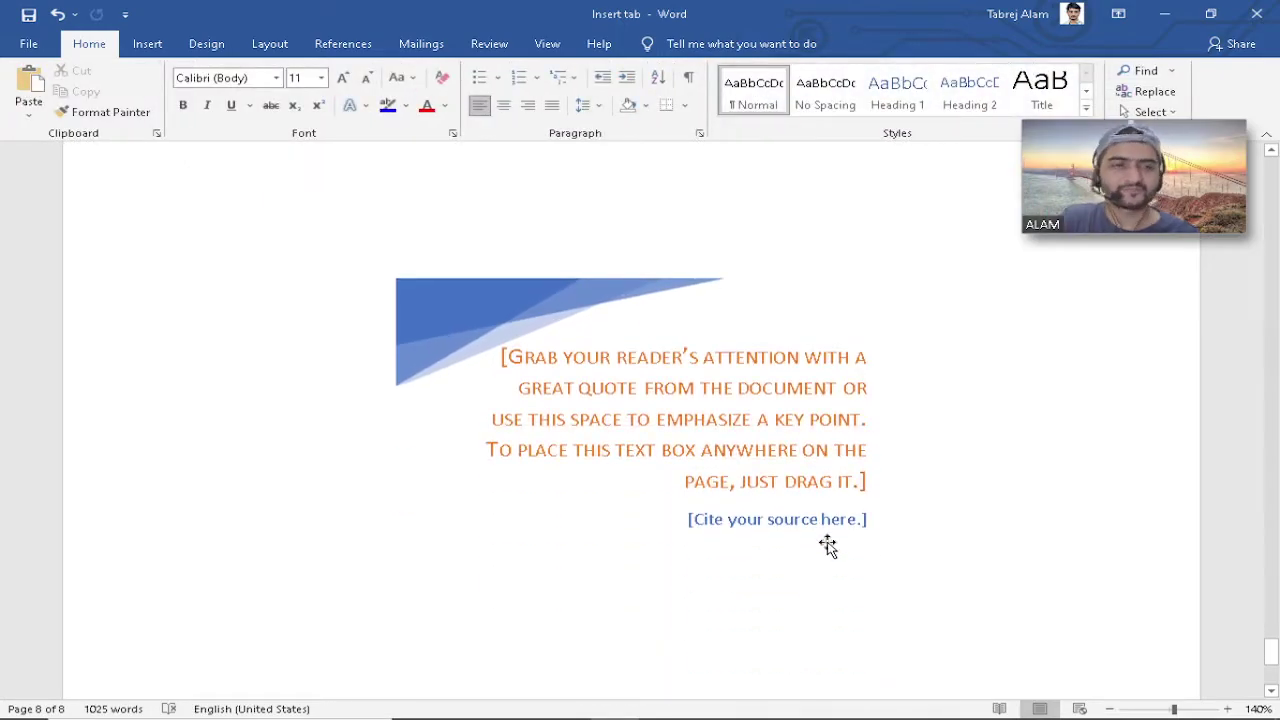
Move the quote text box up to page 7, directly below the paragraph about Calcutta.
{"action": "left_click", "coordinate": [534, 303]}
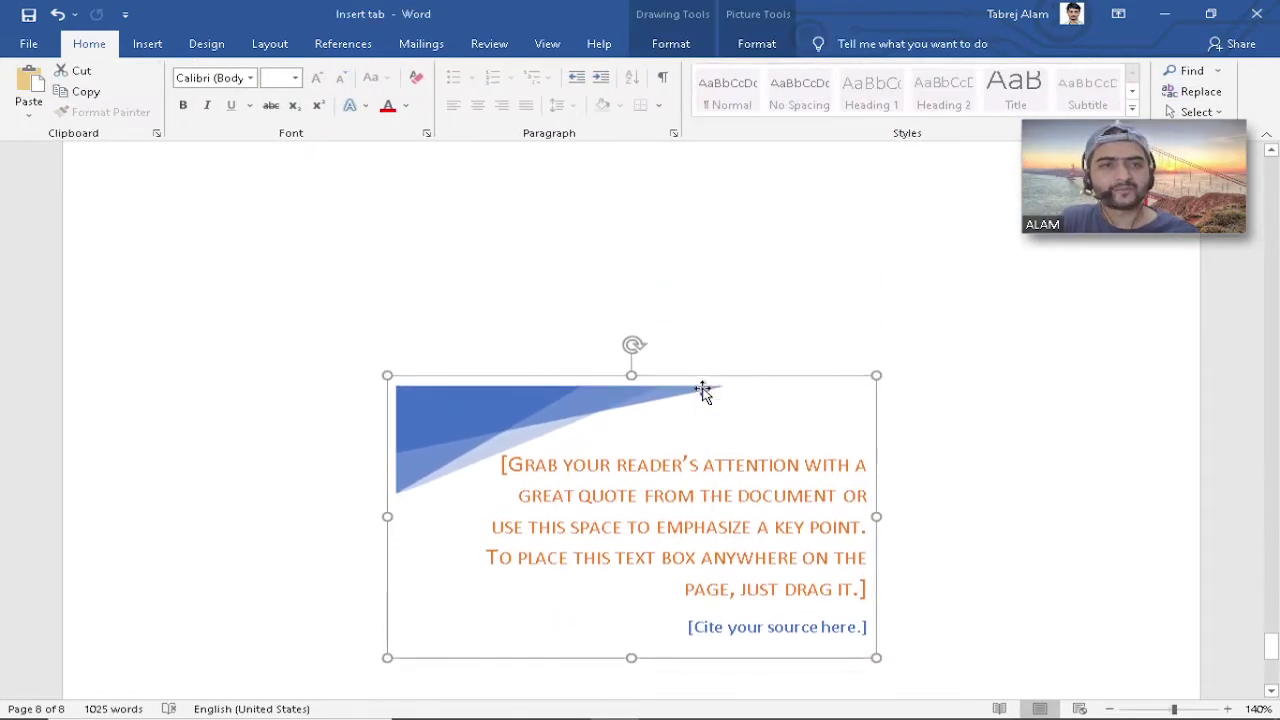
{"action": "left_click", "coordinate": [908, 234]}
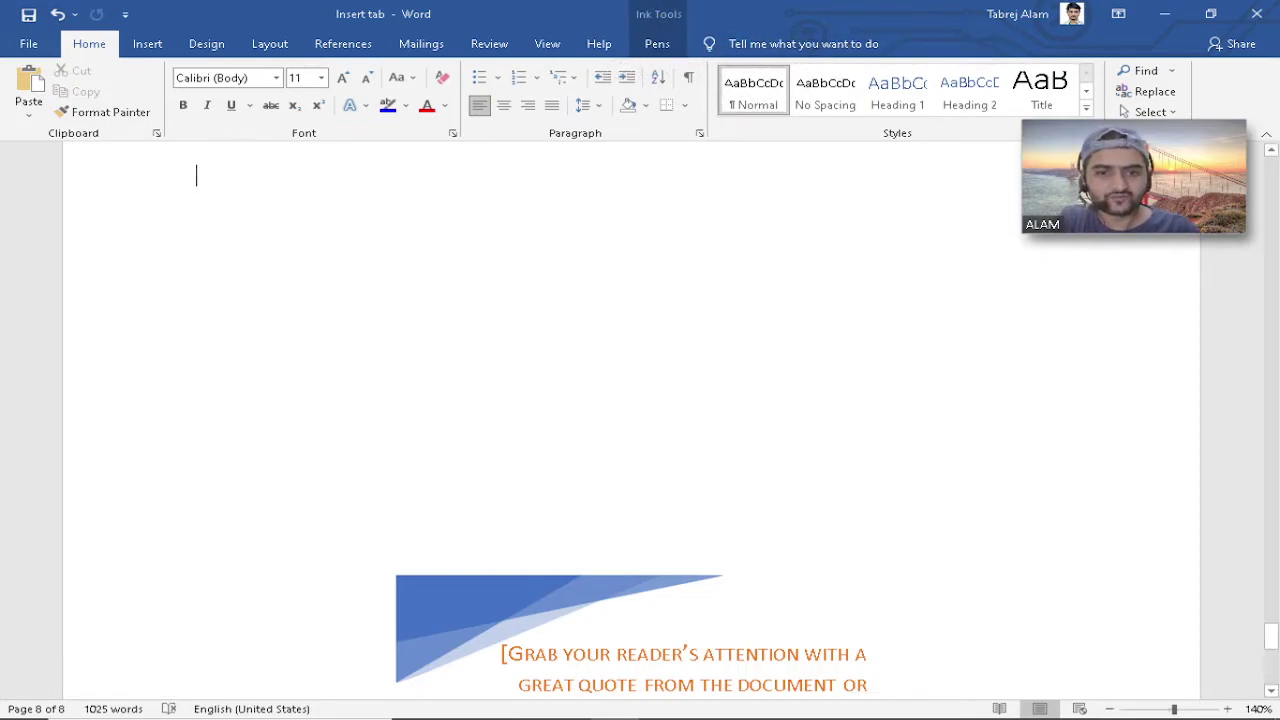
{"action": "scroll", "coordinate": [474, 546], "scroll_direction": "down", "scroll_amount": 2}
{"action": "left_click", "coordinate": [534, 489]}
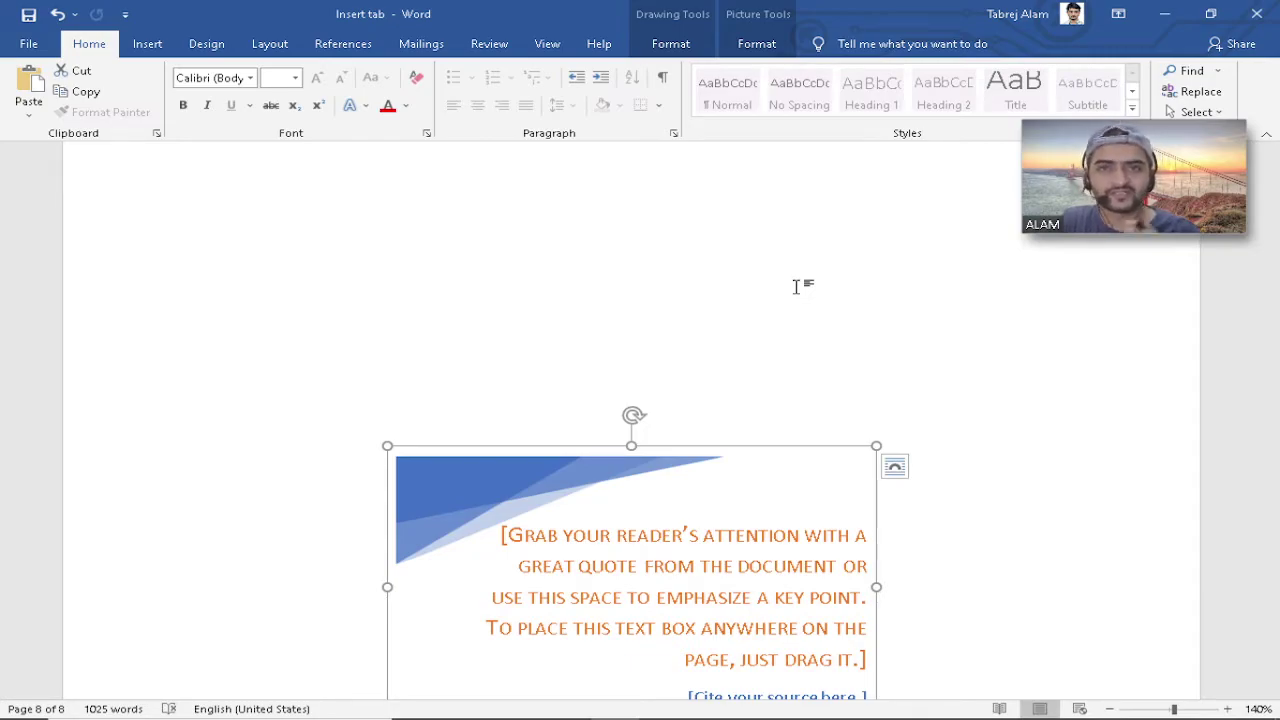
{"action": "left_click_drag", "start_coordinate": [606, 429], "coordinate": [562, 452]}
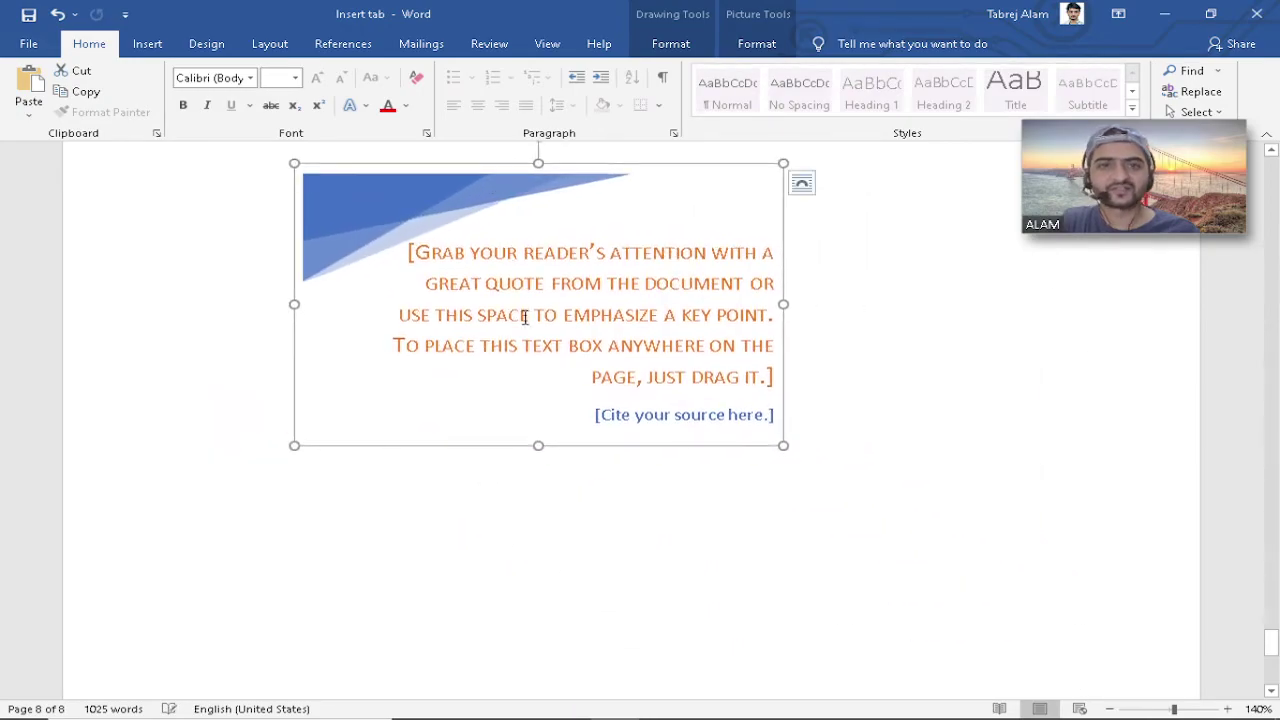
{"action": "scroll", "coordinate": [562, 452], "scroll_direction": "up", "scroll_amount": 3}
{"action": "scroll", "coordinate": [583, 531], "scroll_direction": "down", "scroll_amount": 2}
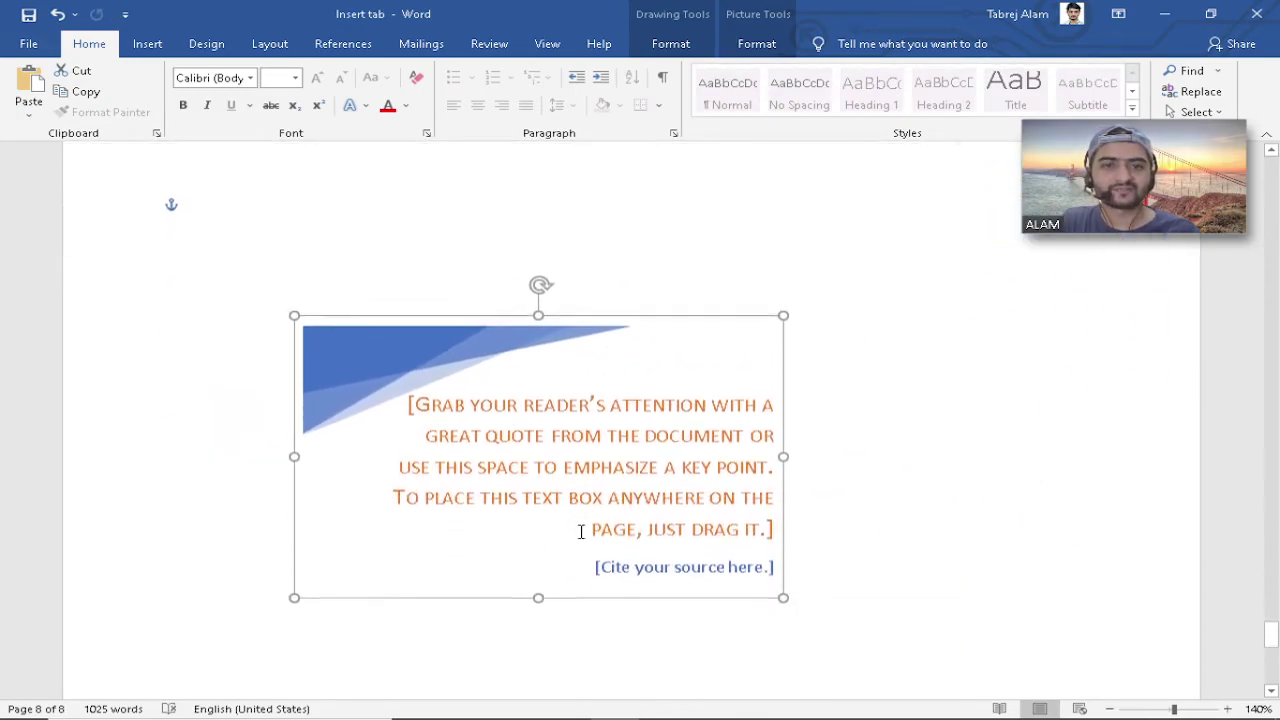
{"action": "scroll", "coordinate": [583, 531], "scroll_direction": "up", "scroll_amount": 3}
{"action": "left_click_drag", "start_coordinate": [553, 619], "coordinate": [584, 180]}
{"action": "scroll", "coordinate": [637, 478], "scroll_direction": "up", "scroll_amount": 5}
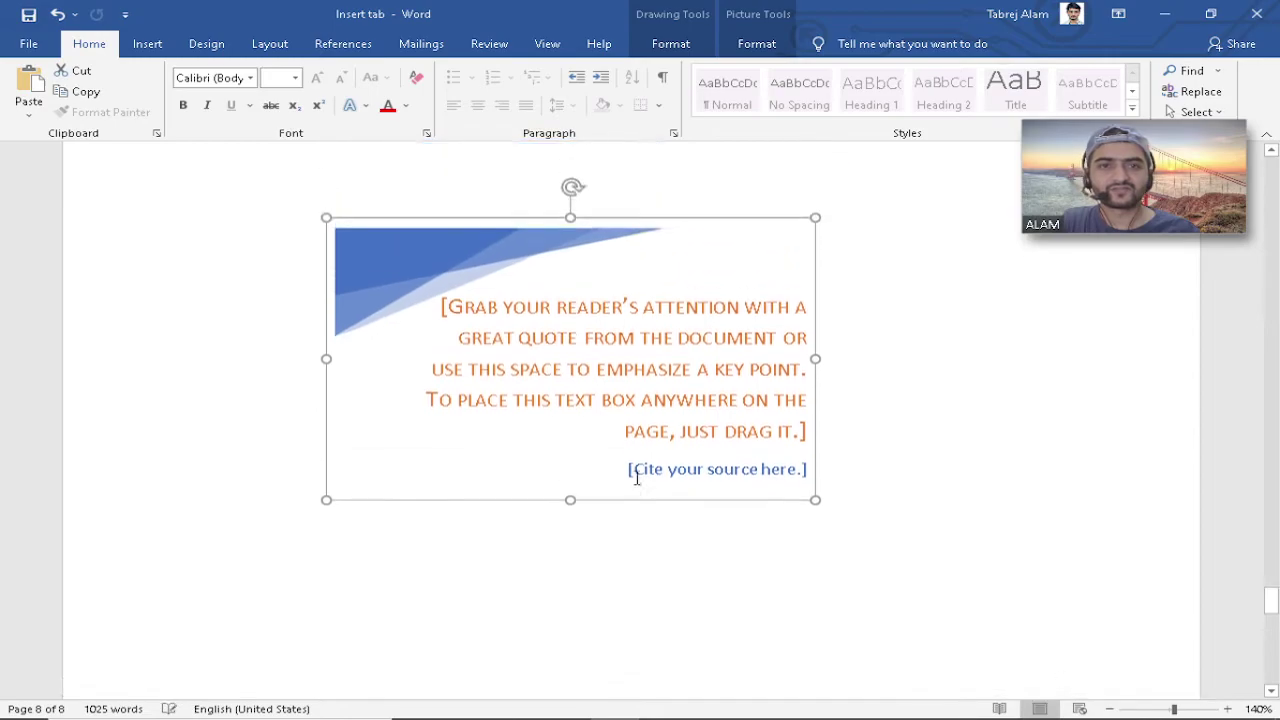
{"action": "scroll", "coordinate": [640, 483], "scroll_direction": "up", "scroll_amount": 1}
{"action": "left_click_drag", "start_coordinate": [634, 648], "coordinate": [668, 368]}
{"action": "left_click", "coordinate": [670, 43]}
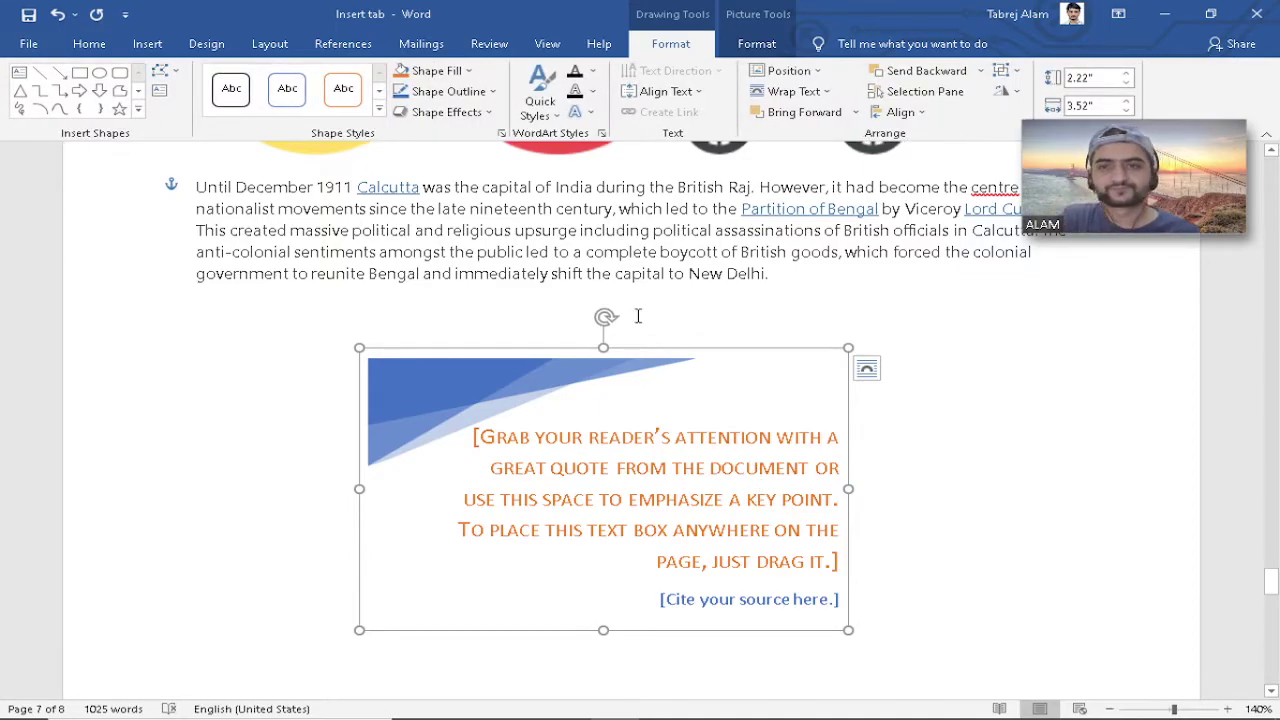
{"action": "left_click", "coordinate": [379, 110]}
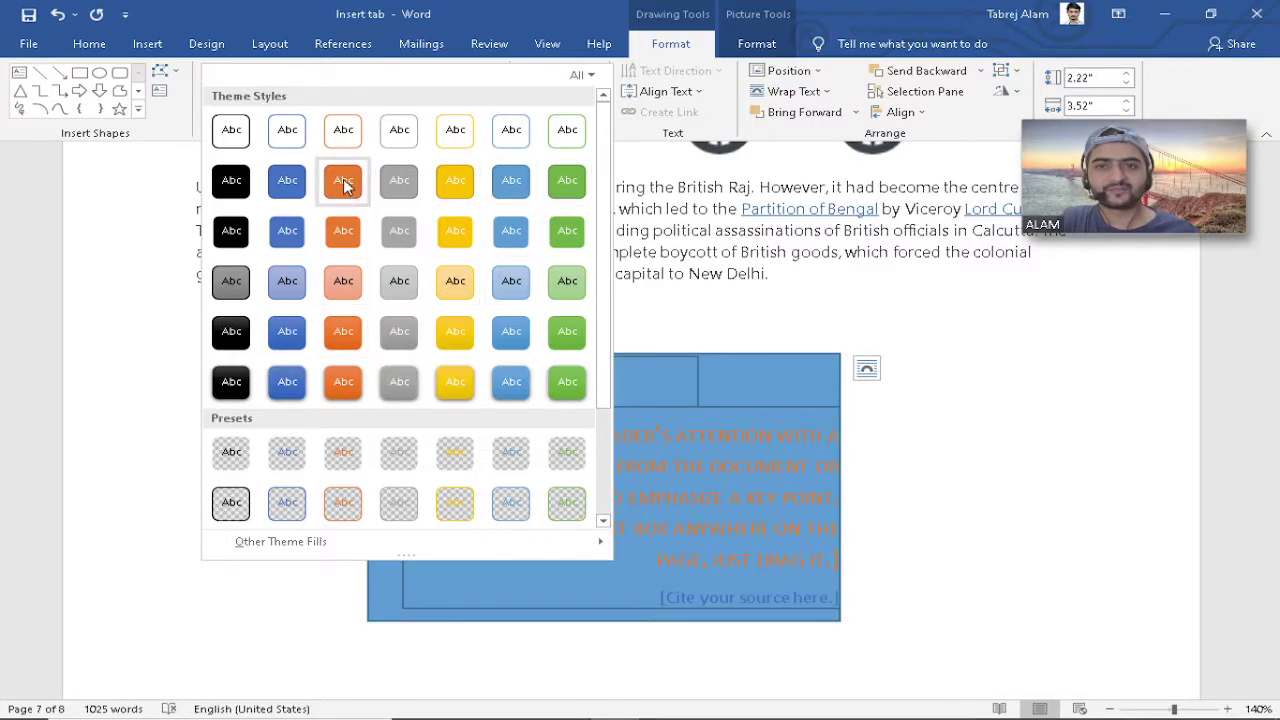
{"action": "left_click", "coordinate": [662, 46]}
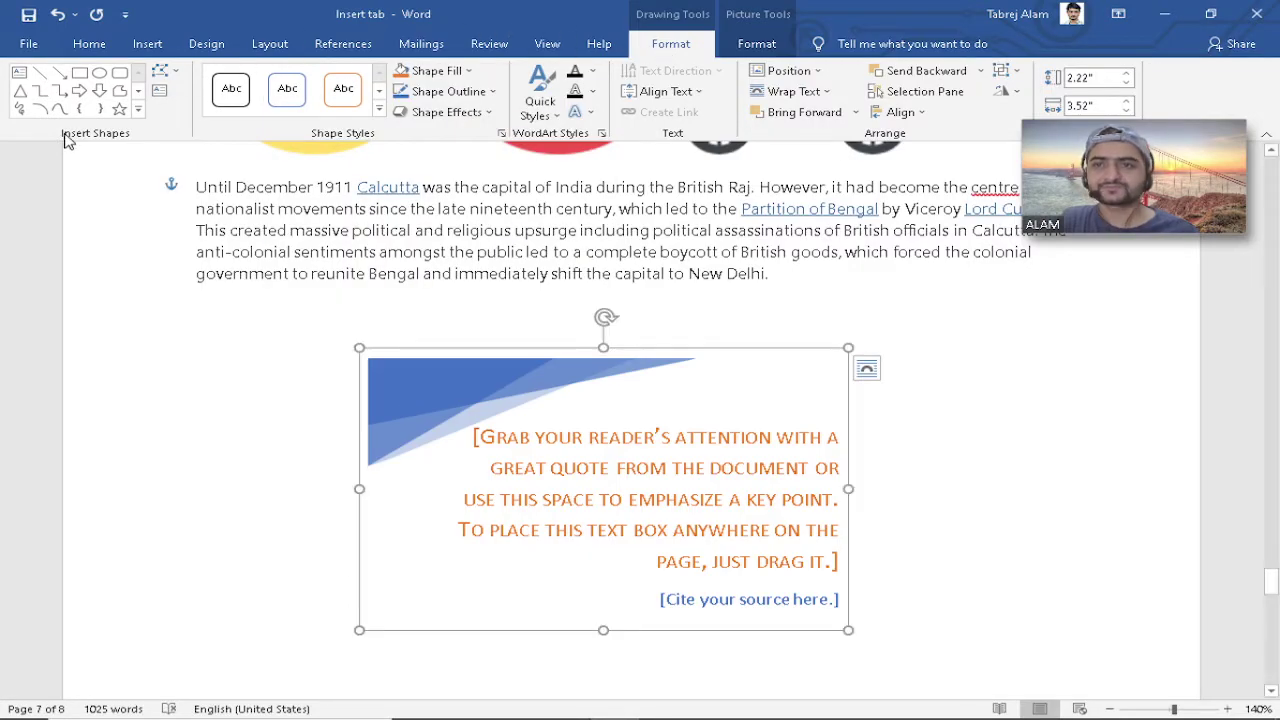
Try a green shape outline on the quote text box and settle on the standard blue outline.
{"action": "left_click", "coordinate": [491, 92]}
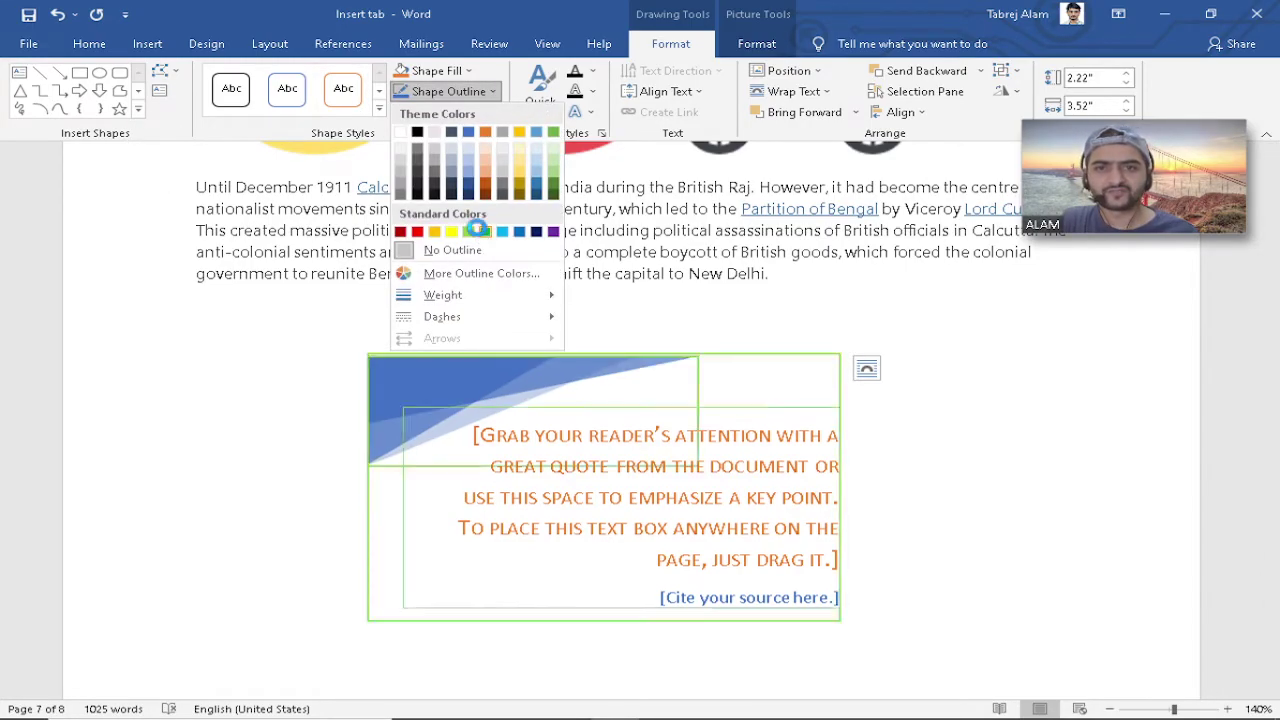
{"action": "left_click", "coordinate": [482, 233]}
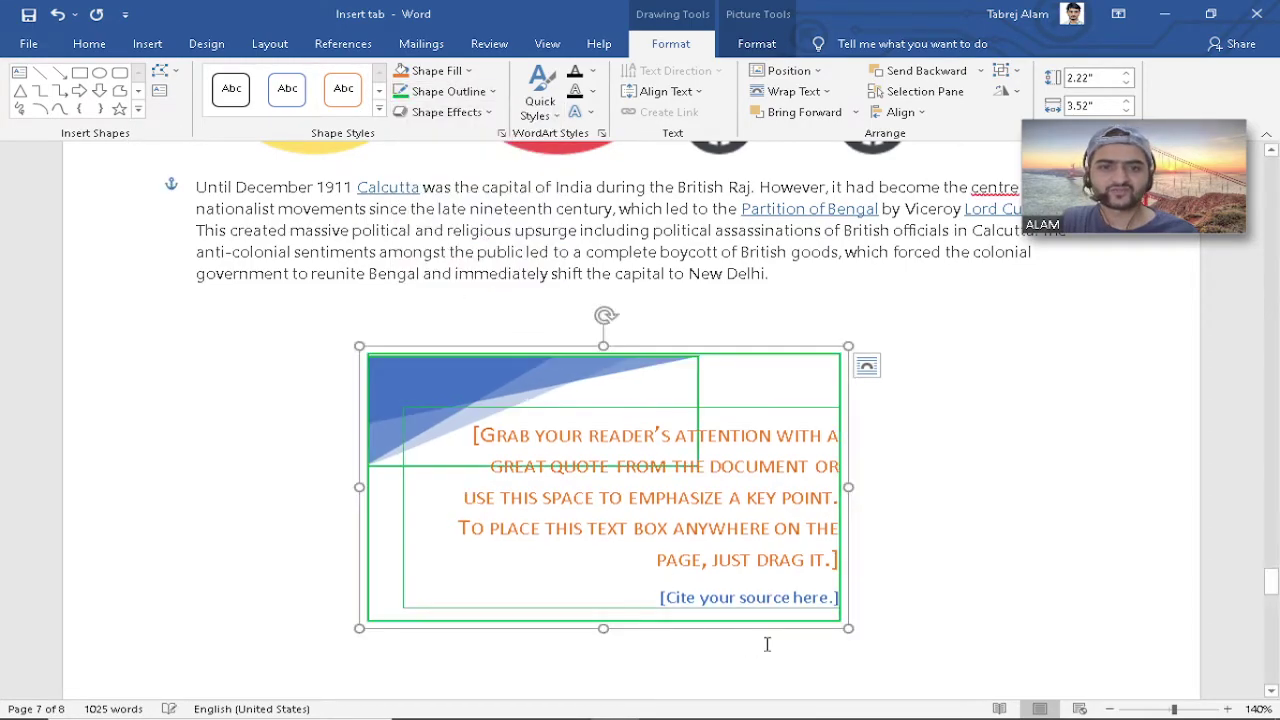
{"action": "left_click", "coordinate": [491, 92]}
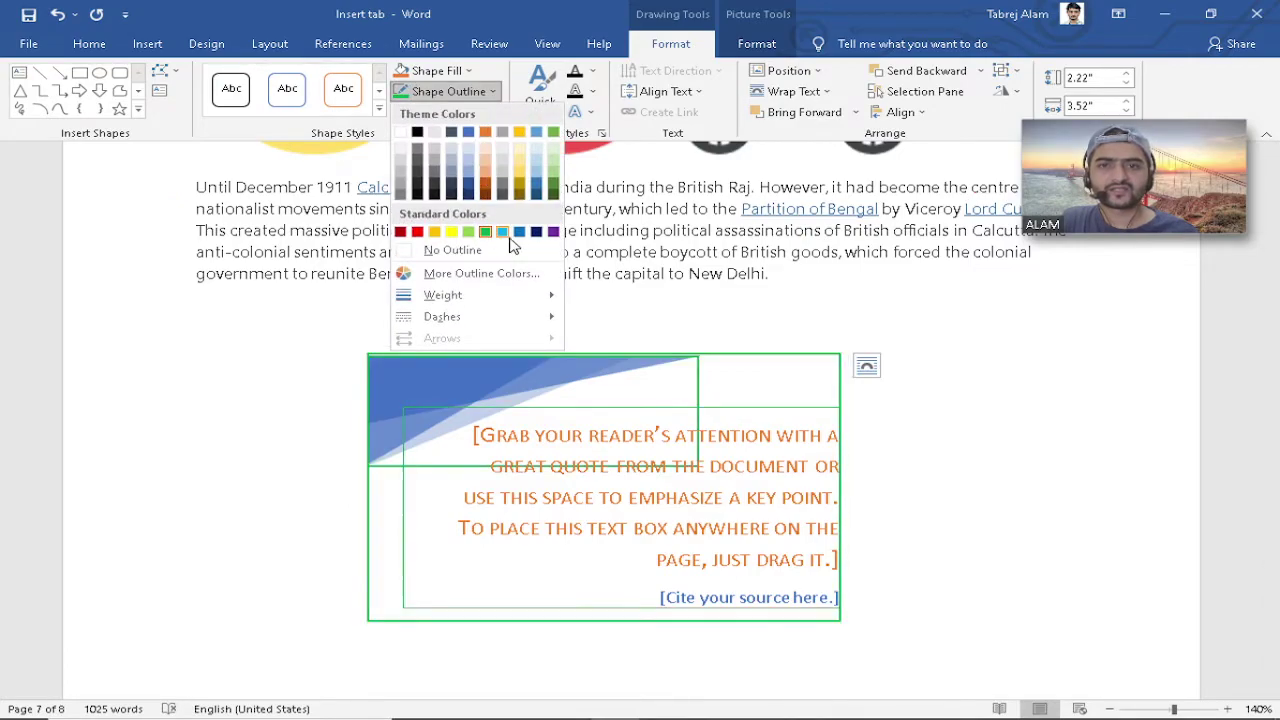
{"action": "left_click", "coordinate": [505, 231]}
{"action": "left_click", "coordinate": [877, 534]}
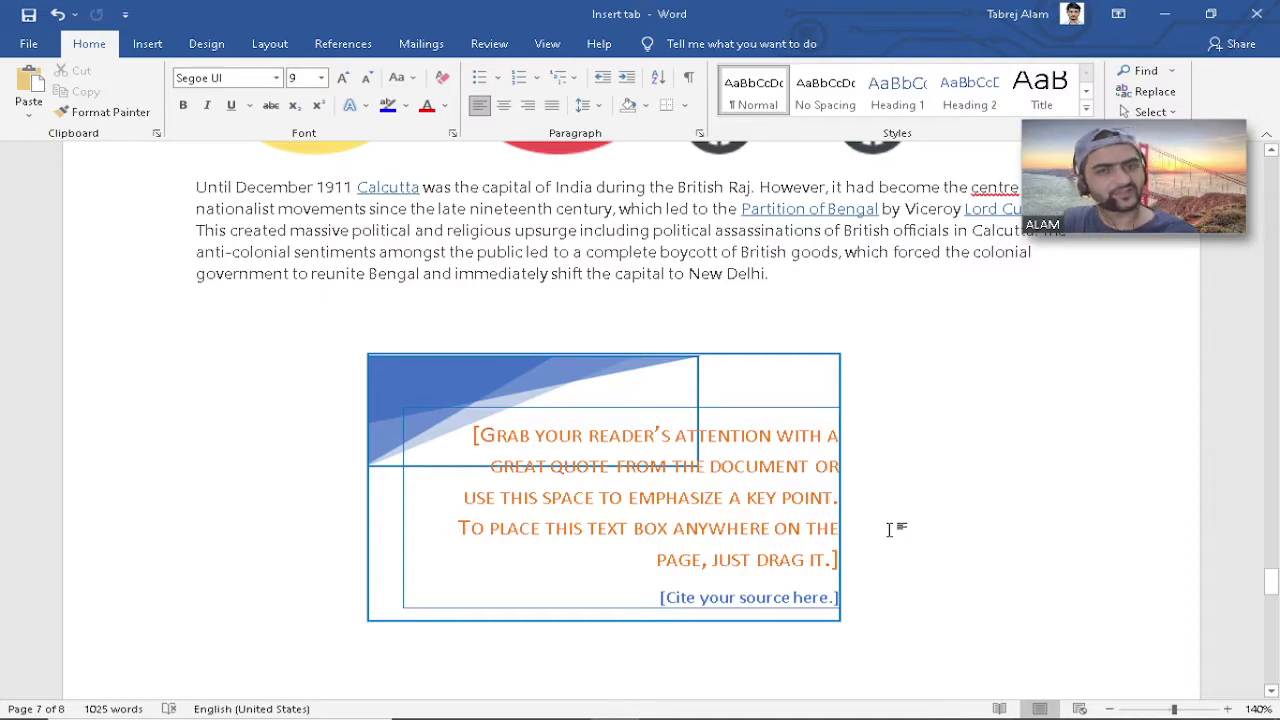
Set the quote text box's outline weight to 2¼ pt.
{"action": "left_click", "coordinate": [741, 357]}
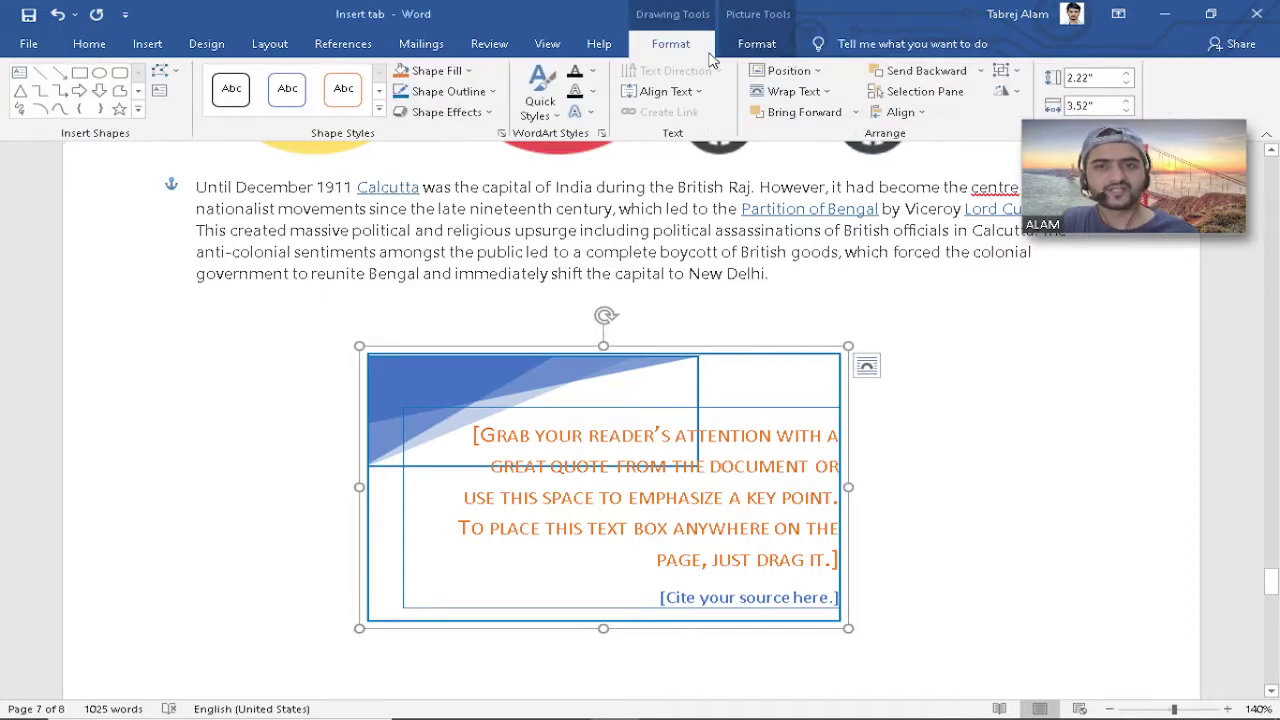
{"action": "left_click", "coordinate": [447, 91]}
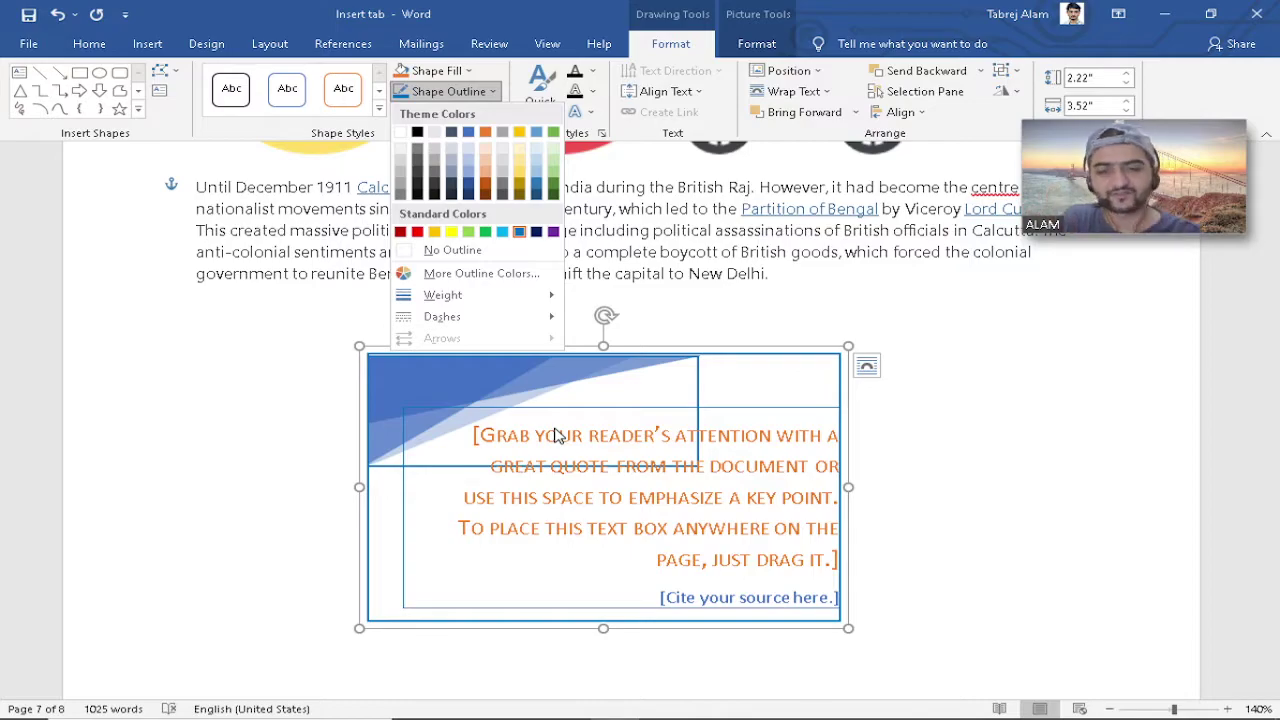
{"action": "mouse_move", "coordinate": [466, 302]}
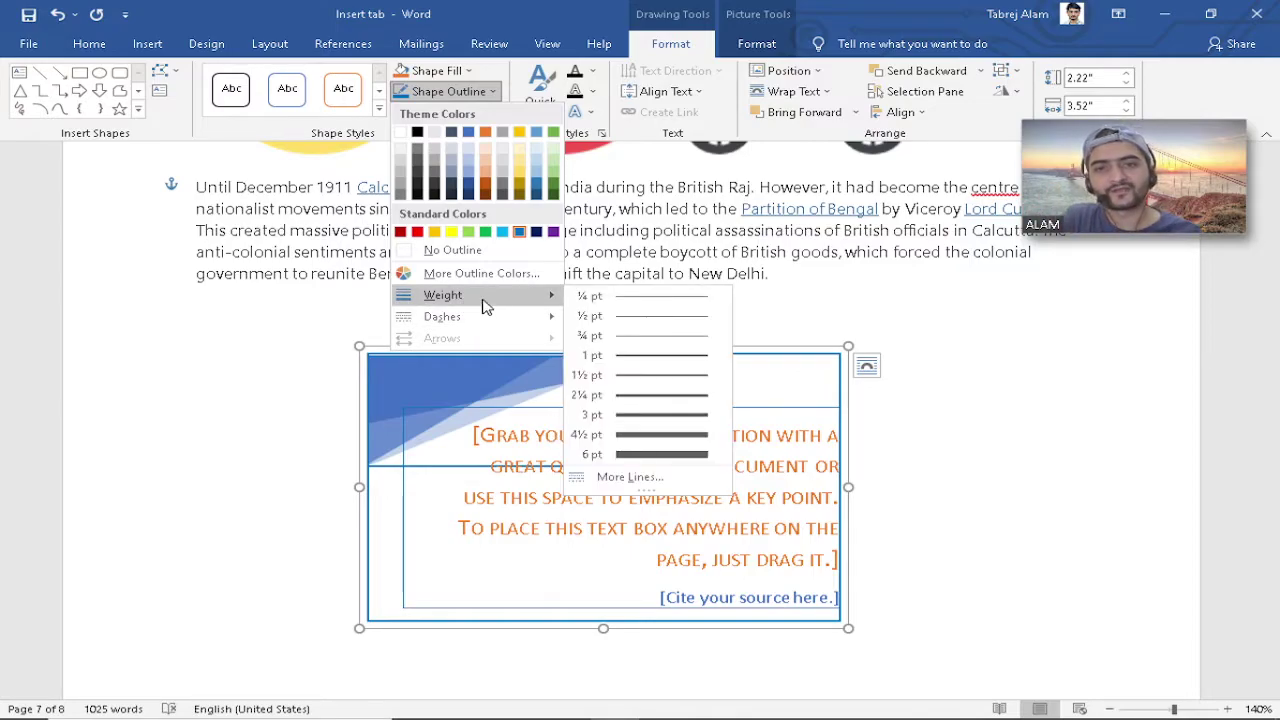
{"action": "left_click", "coordinate": [686, 396]}
{"action": "triple_click", "coordinate": [740, 530]}
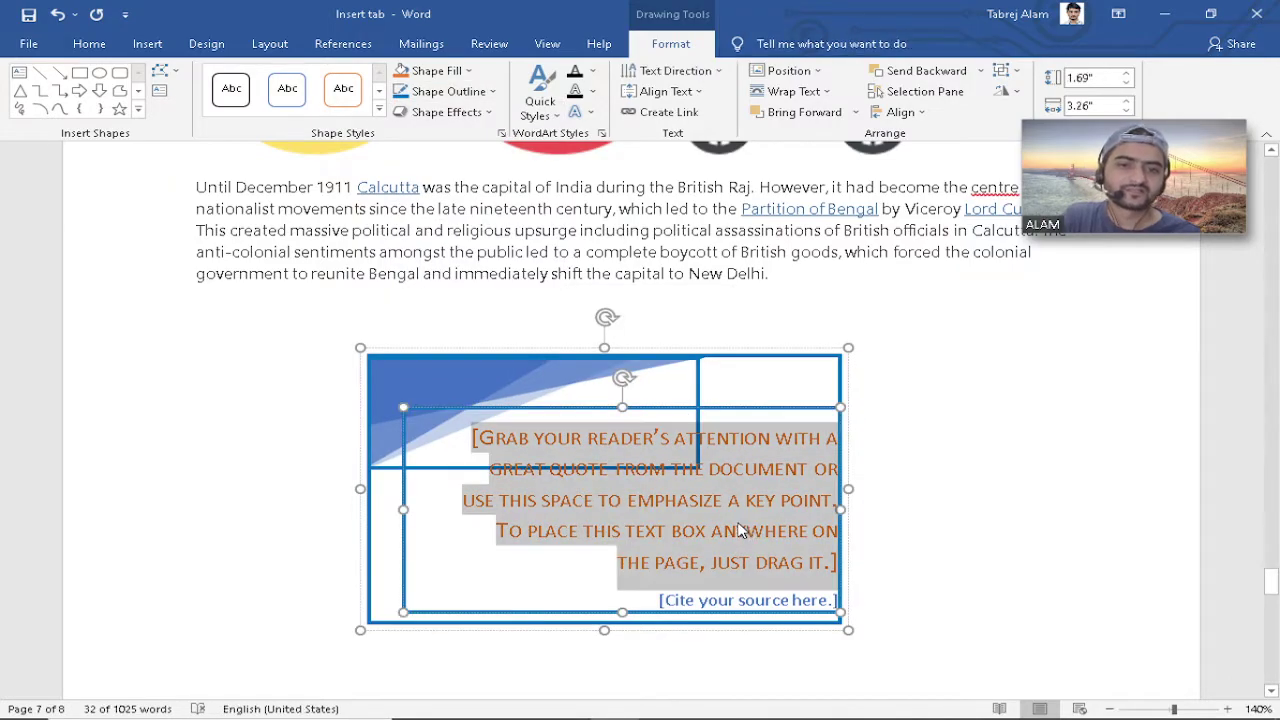
{"action": "left_click", "coordinate": [923, 483]}
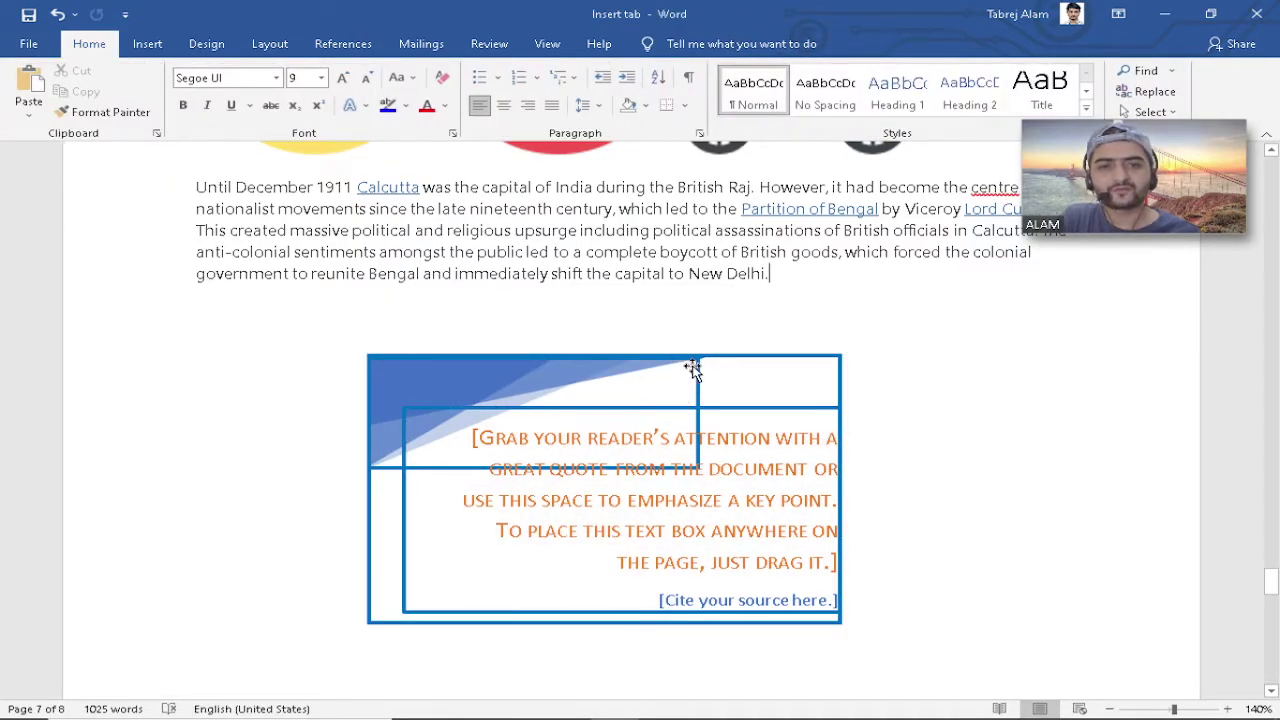
Move the quote text box up into the Calcutta paragraph so the text wraps around both sides.
{"action": "left_click", "coordinate": [698, 363]}
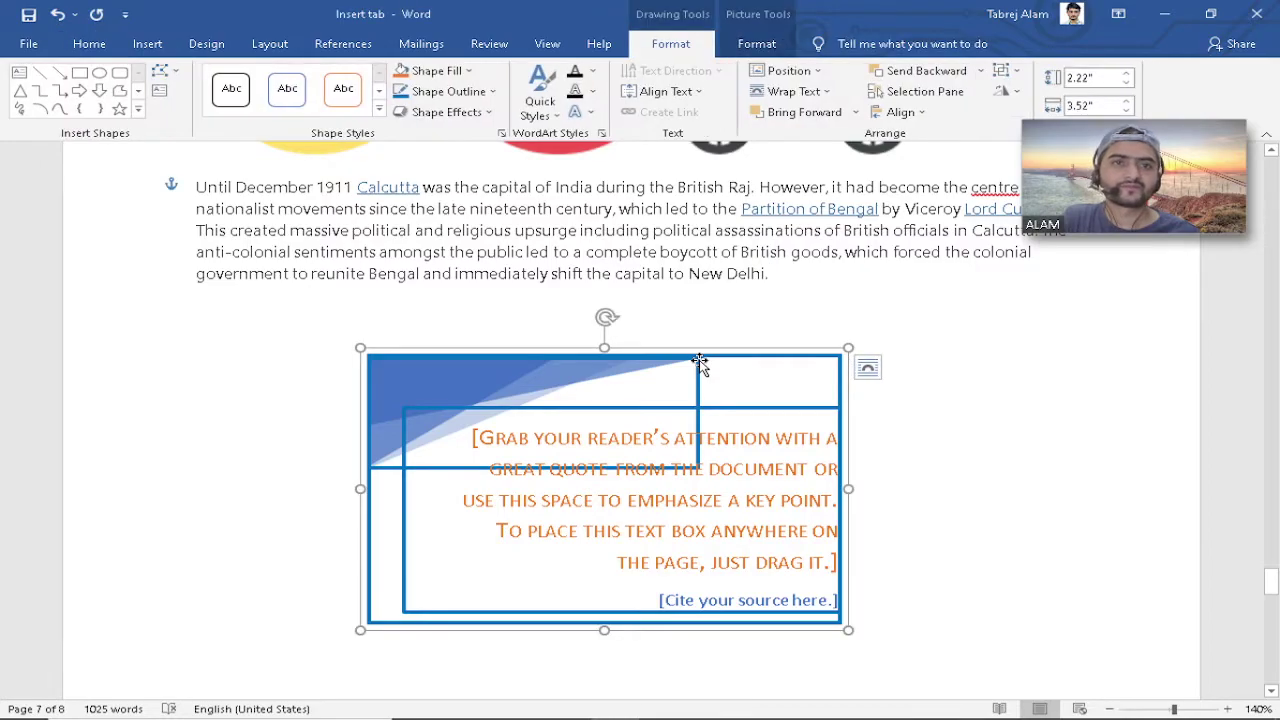
{"action": "left_click_drag", "start_coordinate": [710, 357], "coordinate": [719, 212]}
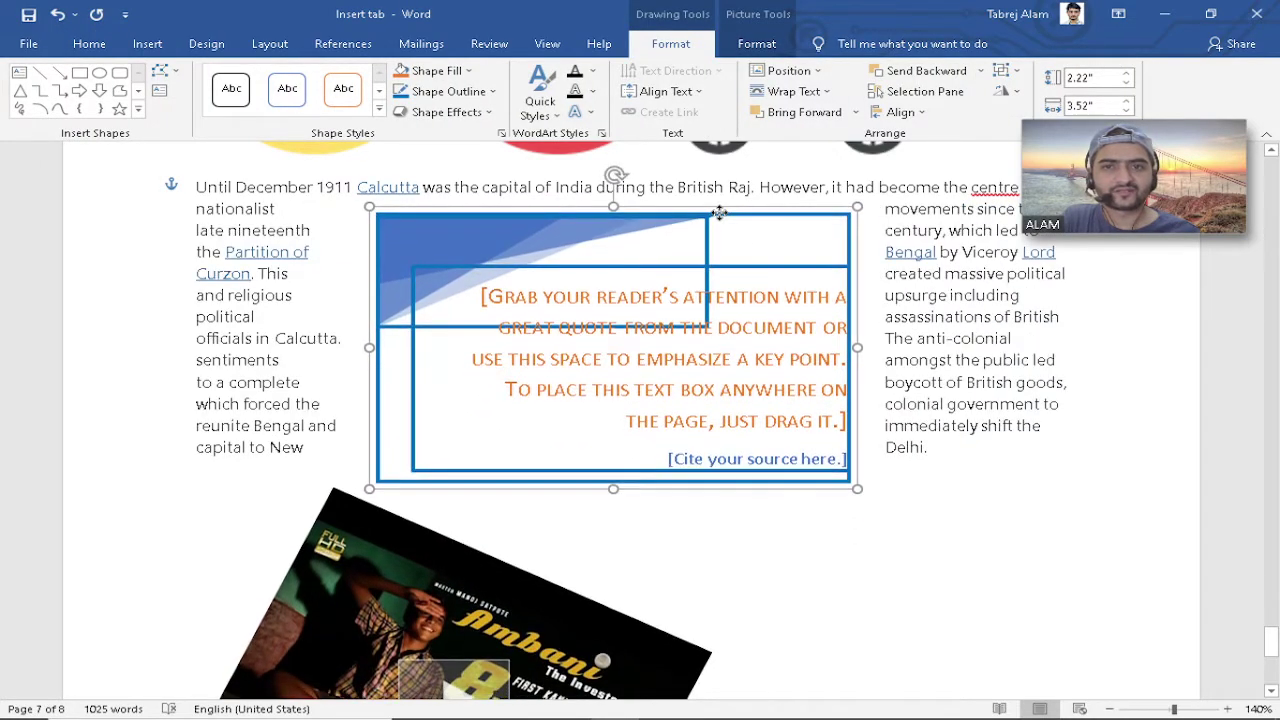
{"action": "left_click", "coordinate": [945, 458]}
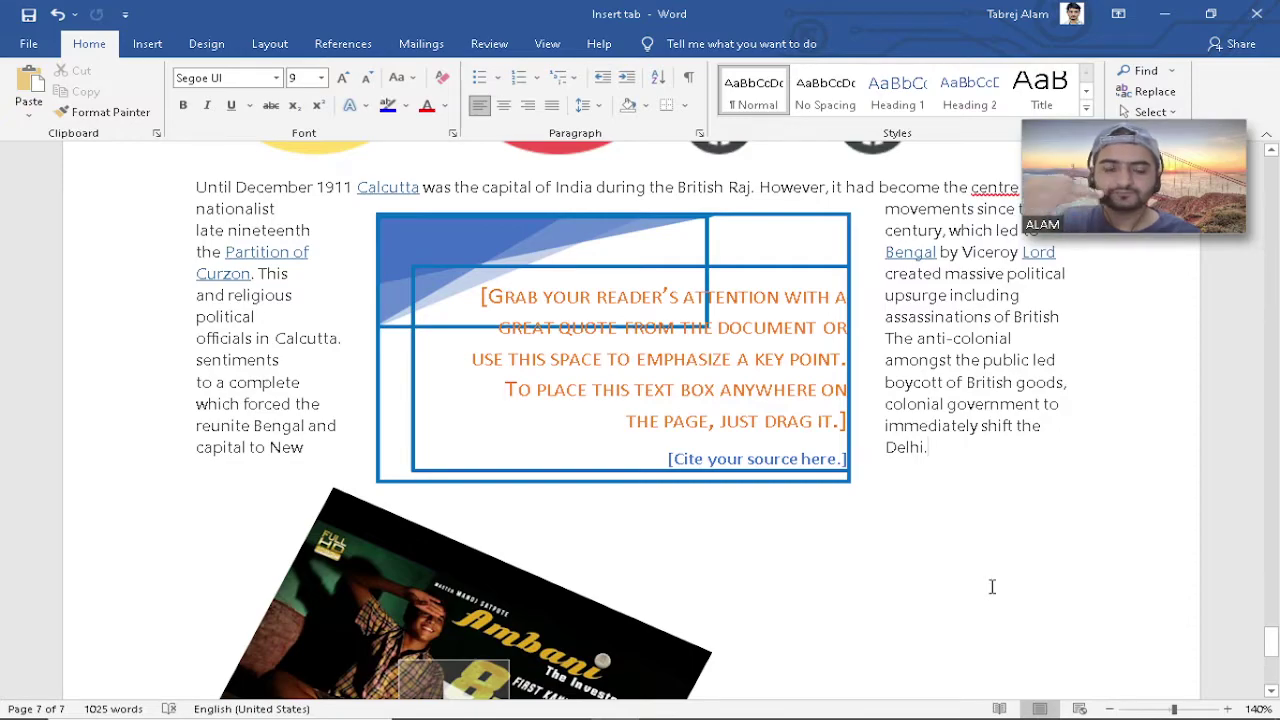
Look over the page position options available for the quote text box.
{"action": "left_click", "coordinate": [672, 258]}
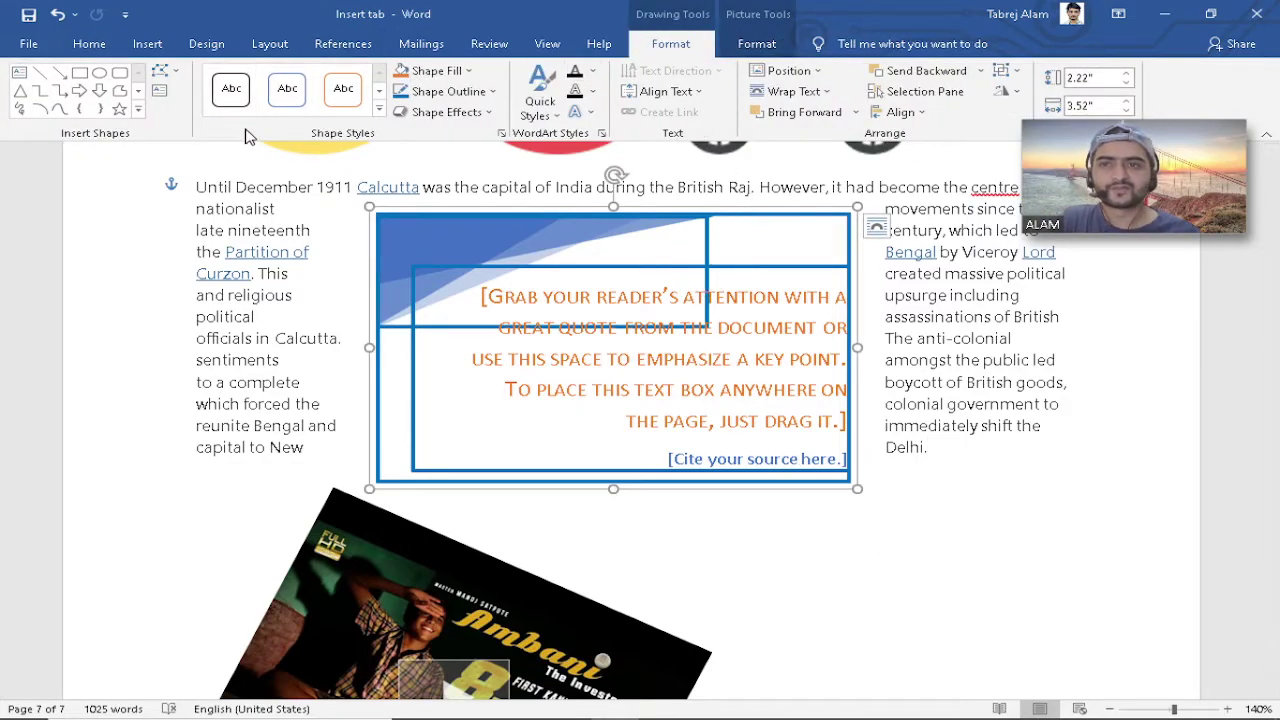
{"action": "left_click", "coordinate": [147, 43]}
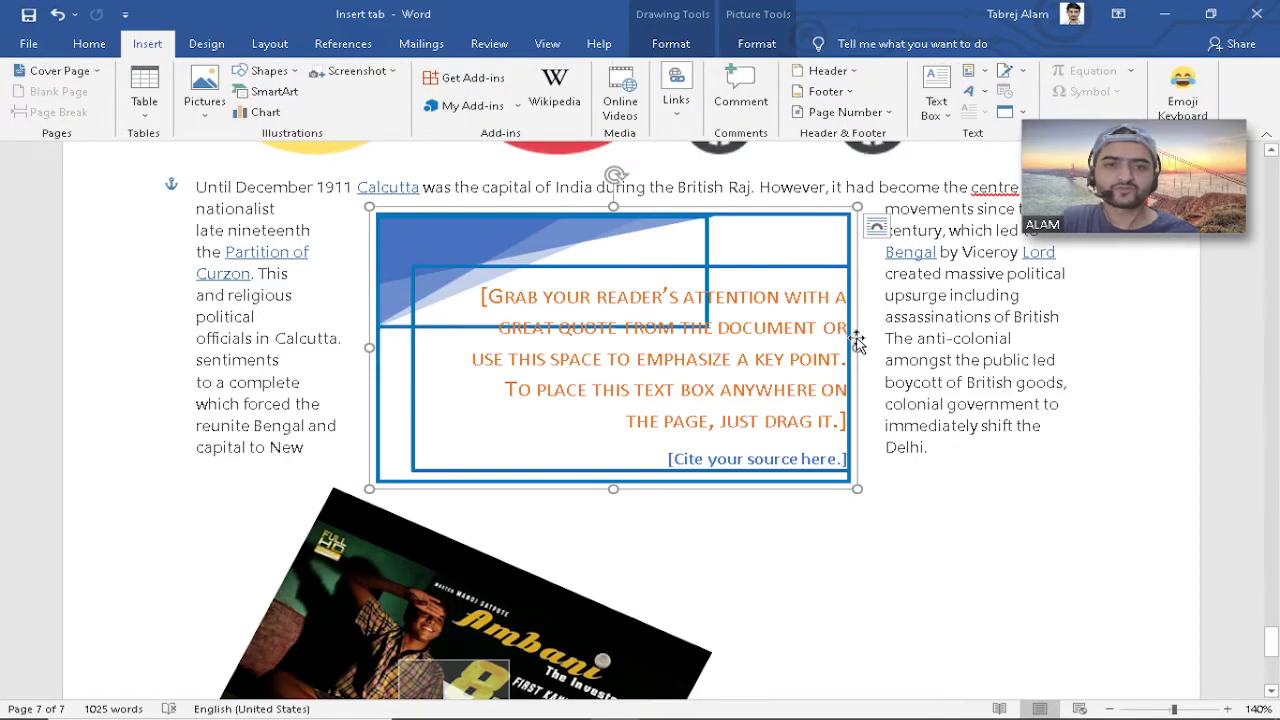
{"action": "left_click", "coordinate": [918, 338]}
{"action": "left_click", "coordinate": [765, 244]}
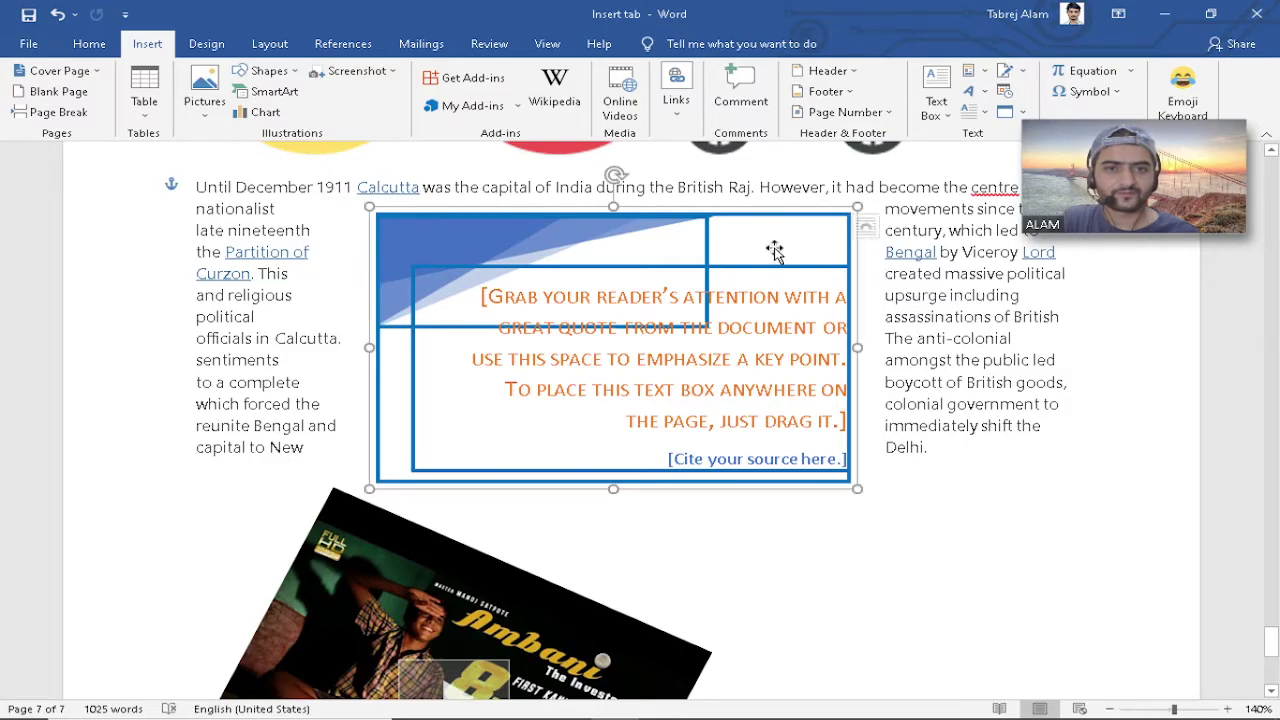
{"action": "left_click", "coordinate": [670, 44]}
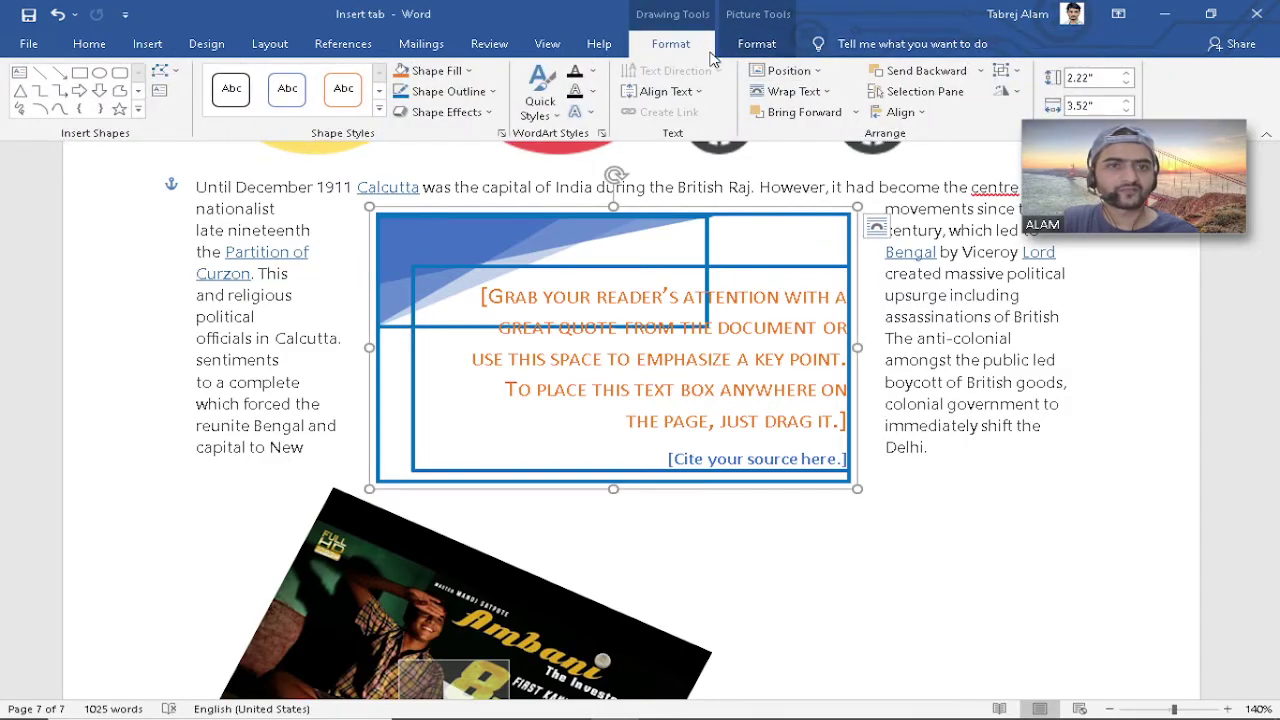
{"action": "left_click", "coordinate": [789, 70]}
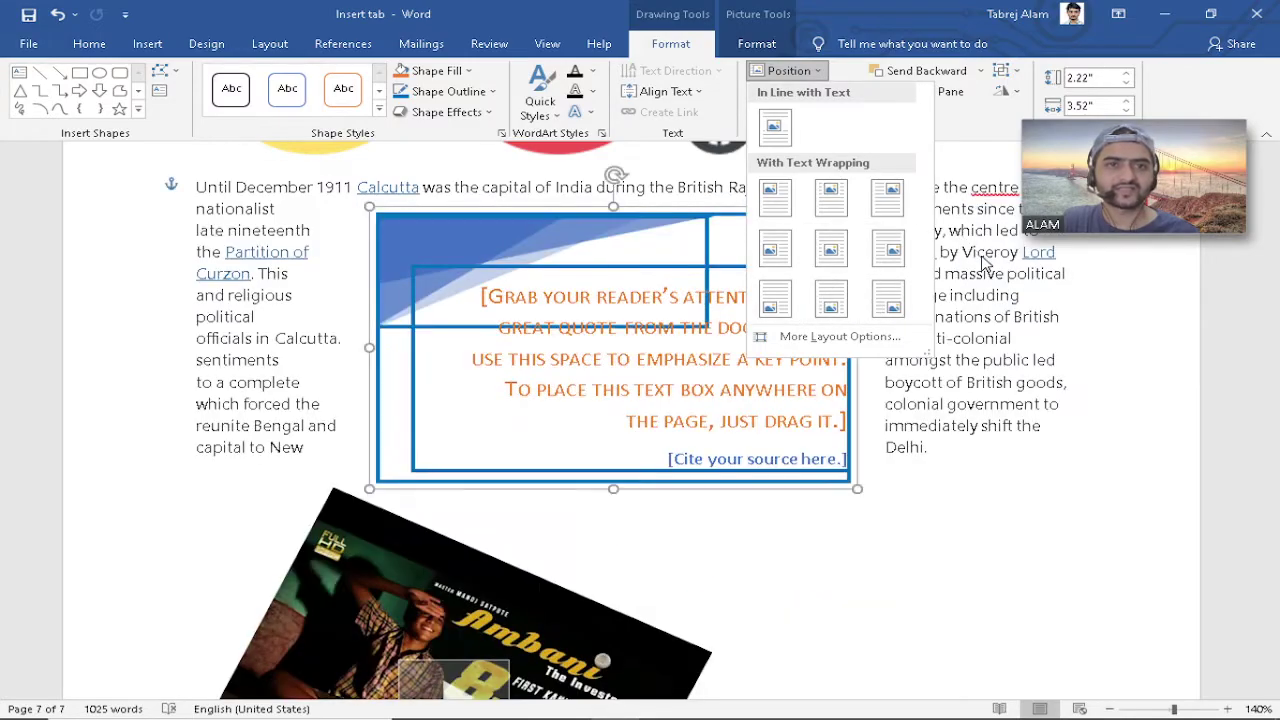
{"action": "left_click", "coordinate": [1004, 294]}
Try to send the quote text box's outer frame backward and reposition it, and undo the move.
{"action": "left_click", "coordinate": [833, 224]}
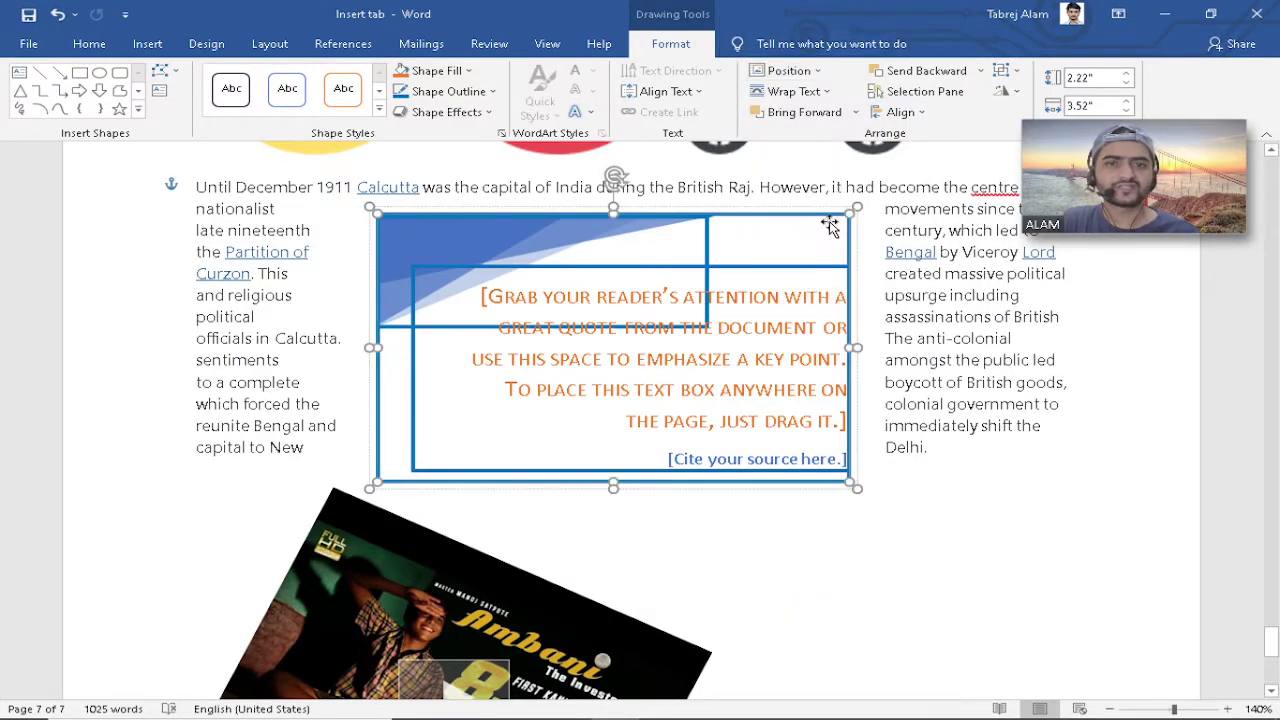
{"action": "left_click", "coordinate": [912, 72]}
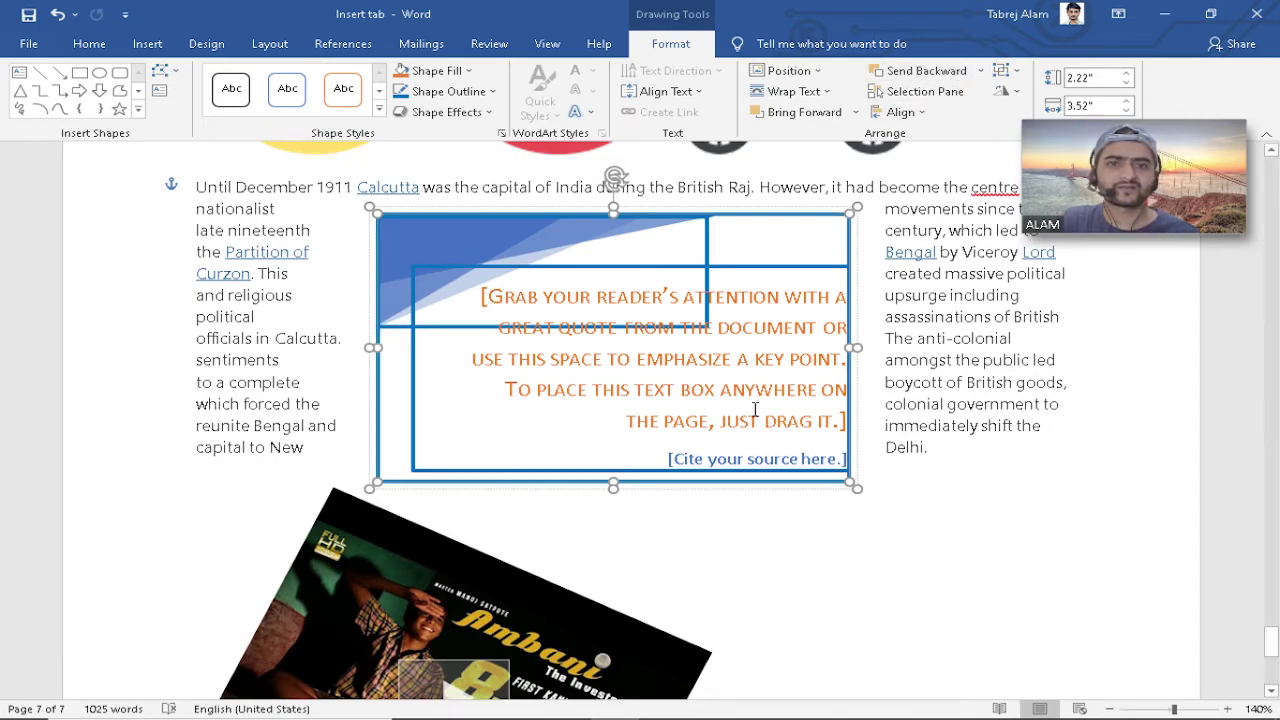
{"action": "left_click_drag", "start_coordinate": [762, 222], "coordinate": [704, 368]}
{"action": "left_click_drag", "start_coordinate": [836, 386], "coordinate": [822, 222]}
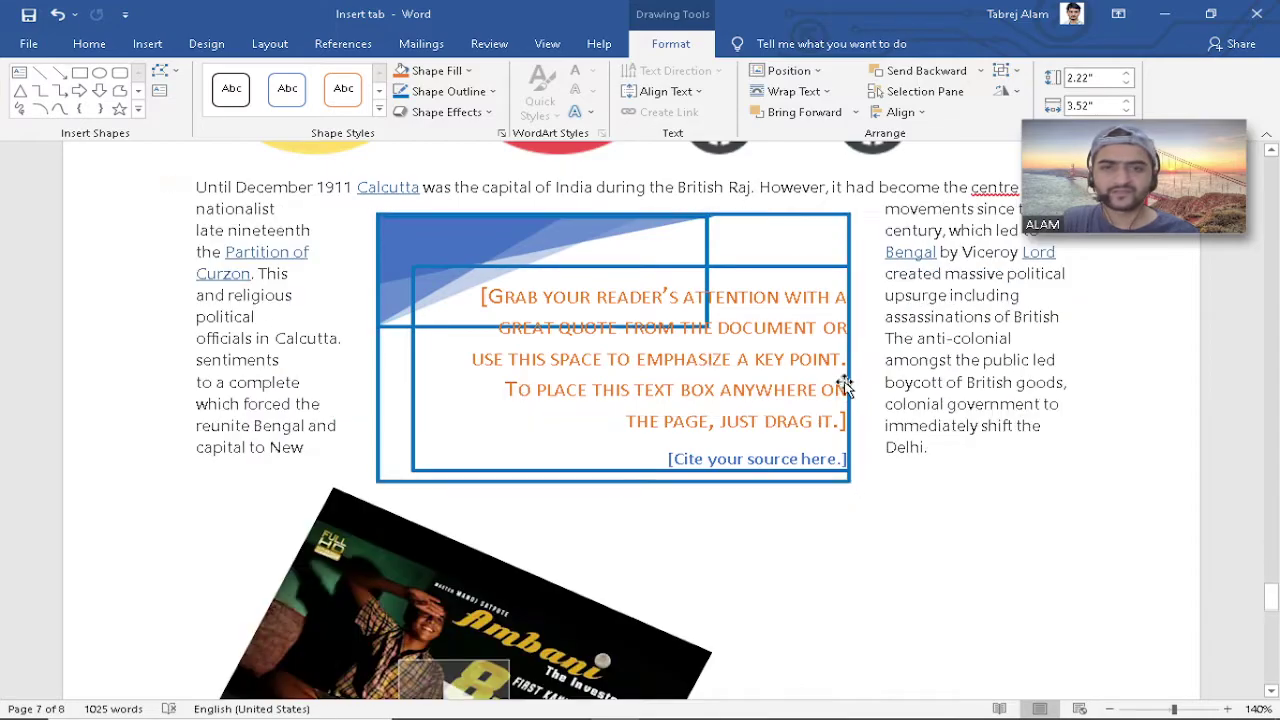
{"action": "key", "text": "ctrl+z"}
Select the whole quote text box and bring it in front of the text.
{"action": "left_click", "coordinate": [822, 218]}
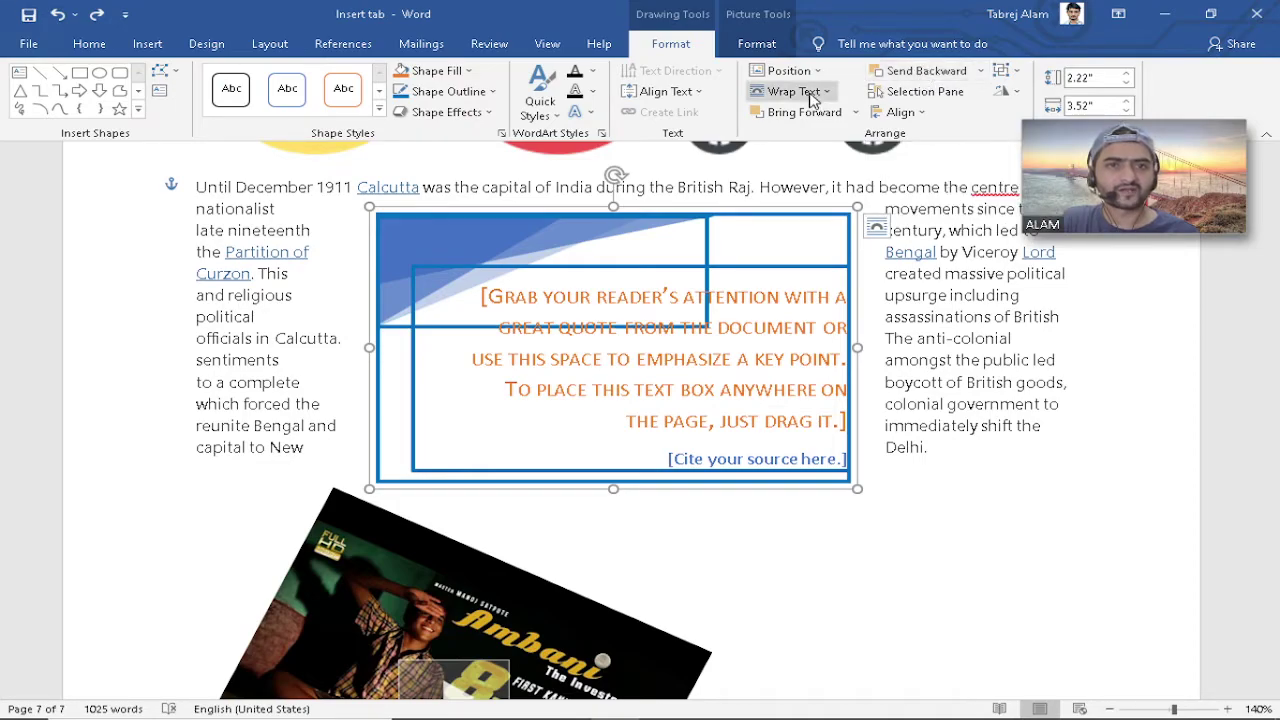
{"action": "left_click", "coordinate": [855, 112]}
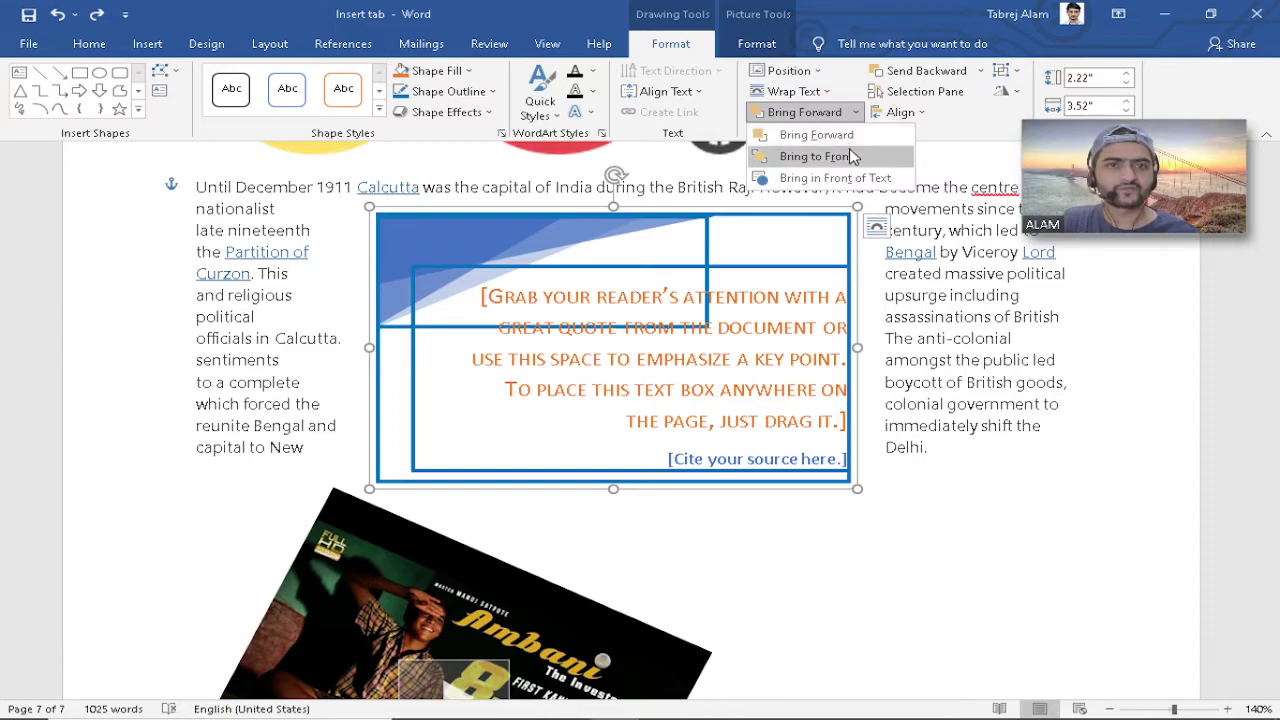
{"action": "left_click", "coordinate": [852, 180]}
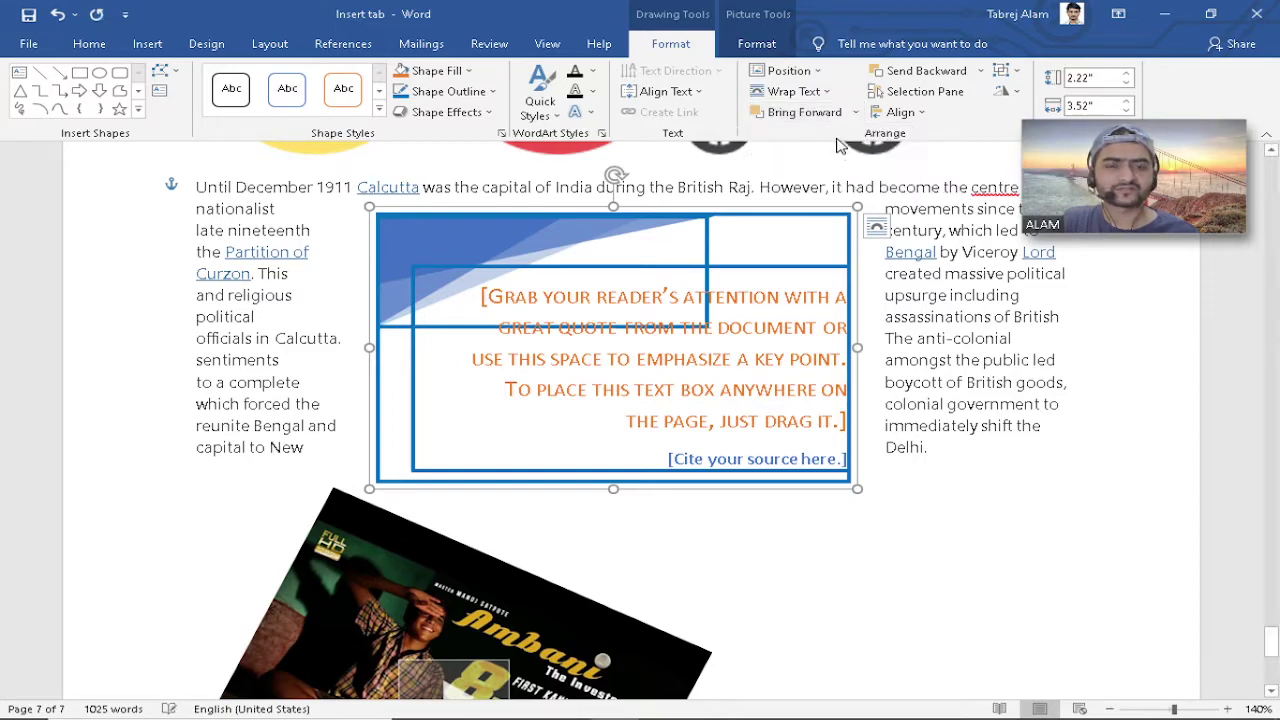
{"action": "left_click", "coordinate": [917, 338]}
{"action": "left_click", "coordinate": [820, 214]}
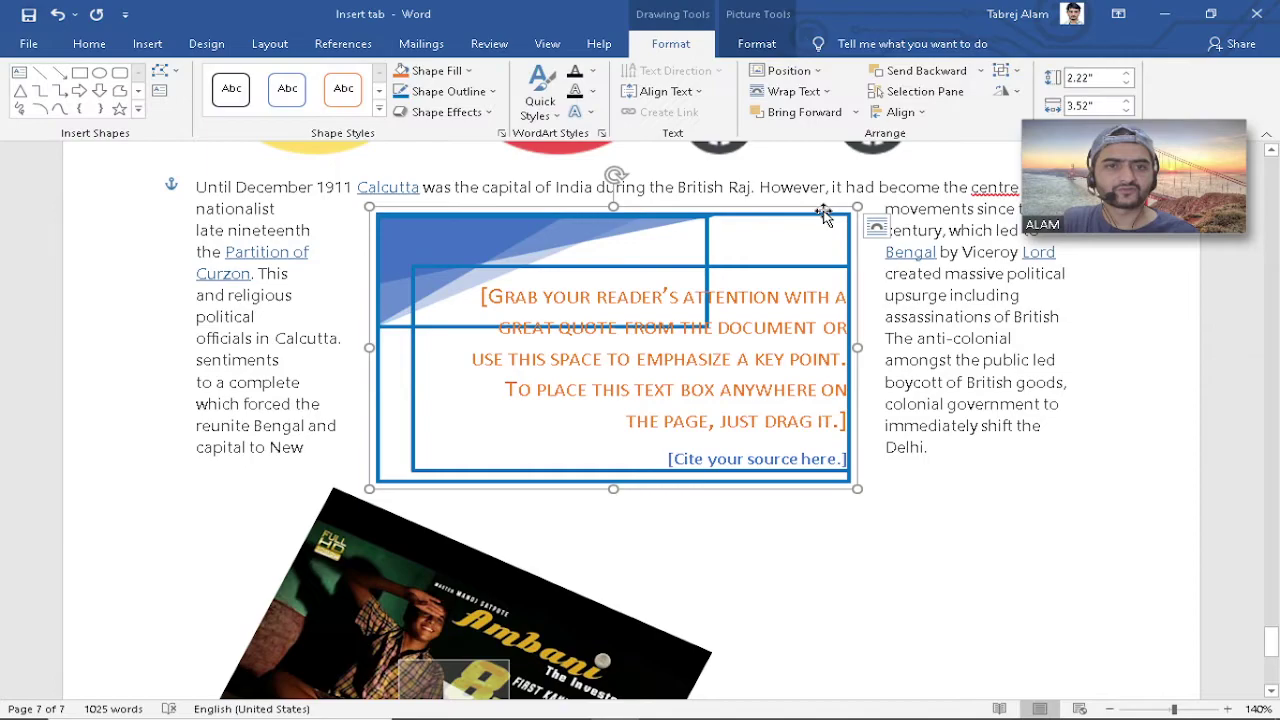
Shift the quote text box down and back up to just below the first line of the Calcutta paragraph.
{"action": "left_click_drag", "start_coordinate": [817, 237], "coordinate": [810, 265]}
{"action": "scroll", "coordinate": [885, 338], "scroll_direction": "up", "scroll_amount": 2}
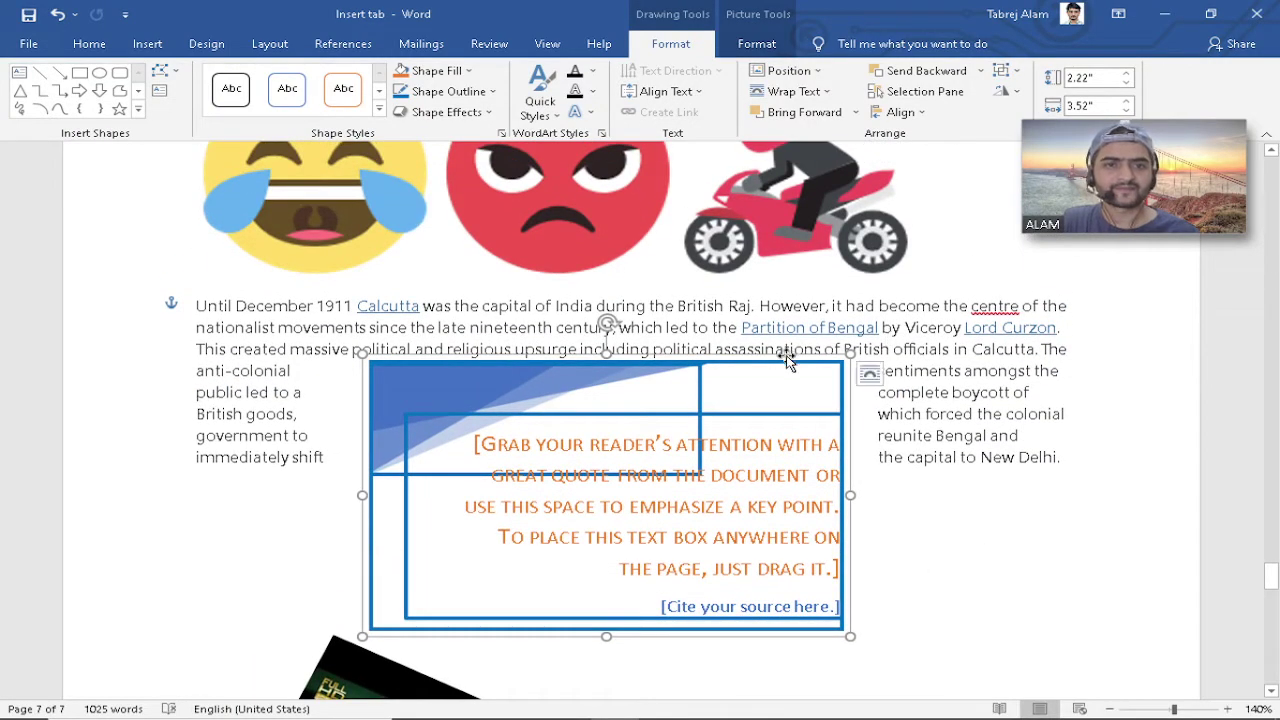
{"action": "left_click_drag", "start_coordinate": [787, 362], "coordinate": [787, 320]}
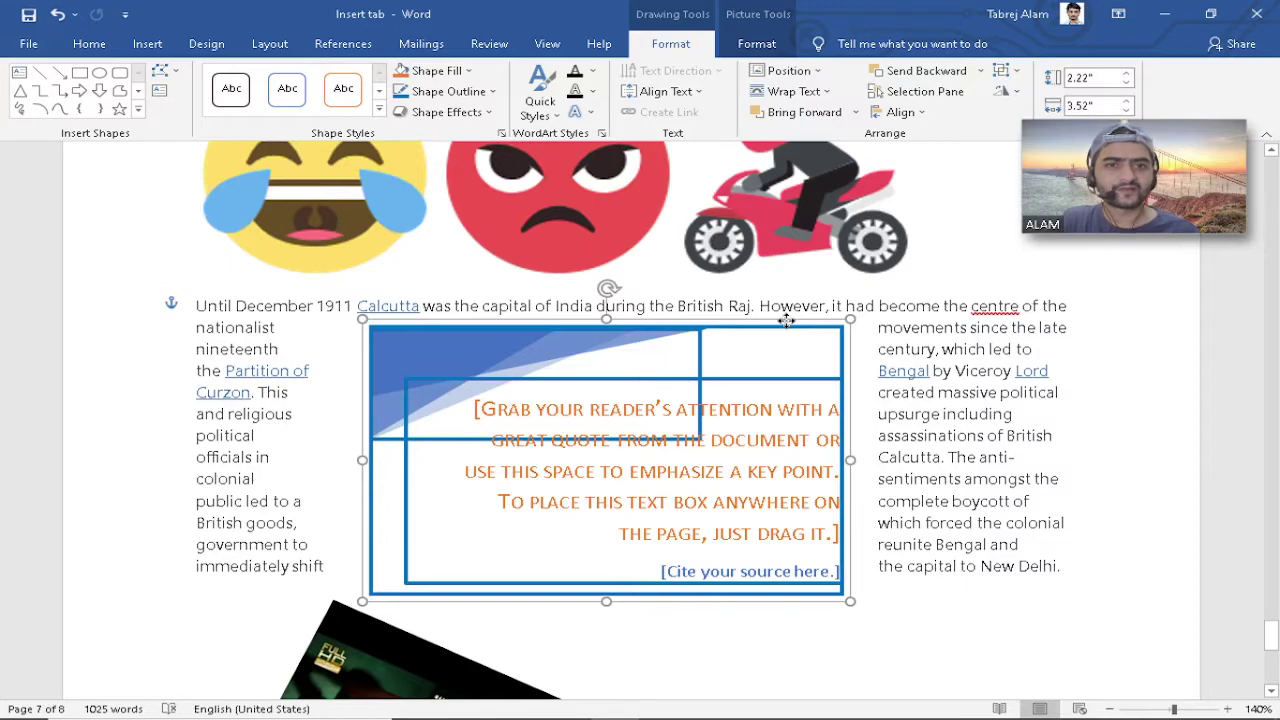
{"action": "left_click_drag", "start_coordinate": [787, 320], "coordinate": [787, 320]}
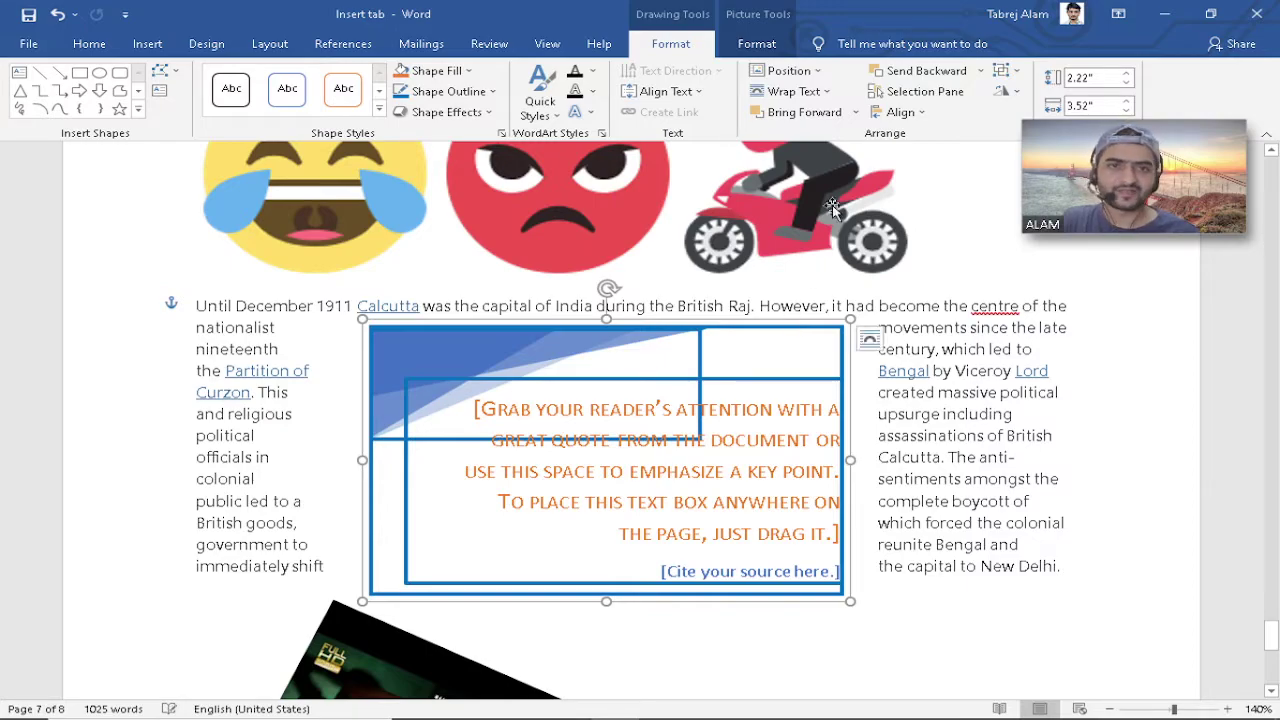
Set the quote text box's wrapping to Behind Text, move it up over the Calcutta paragraph and try to bring it forward.
{"action": "left_click", "coordinate": [826, 92]}
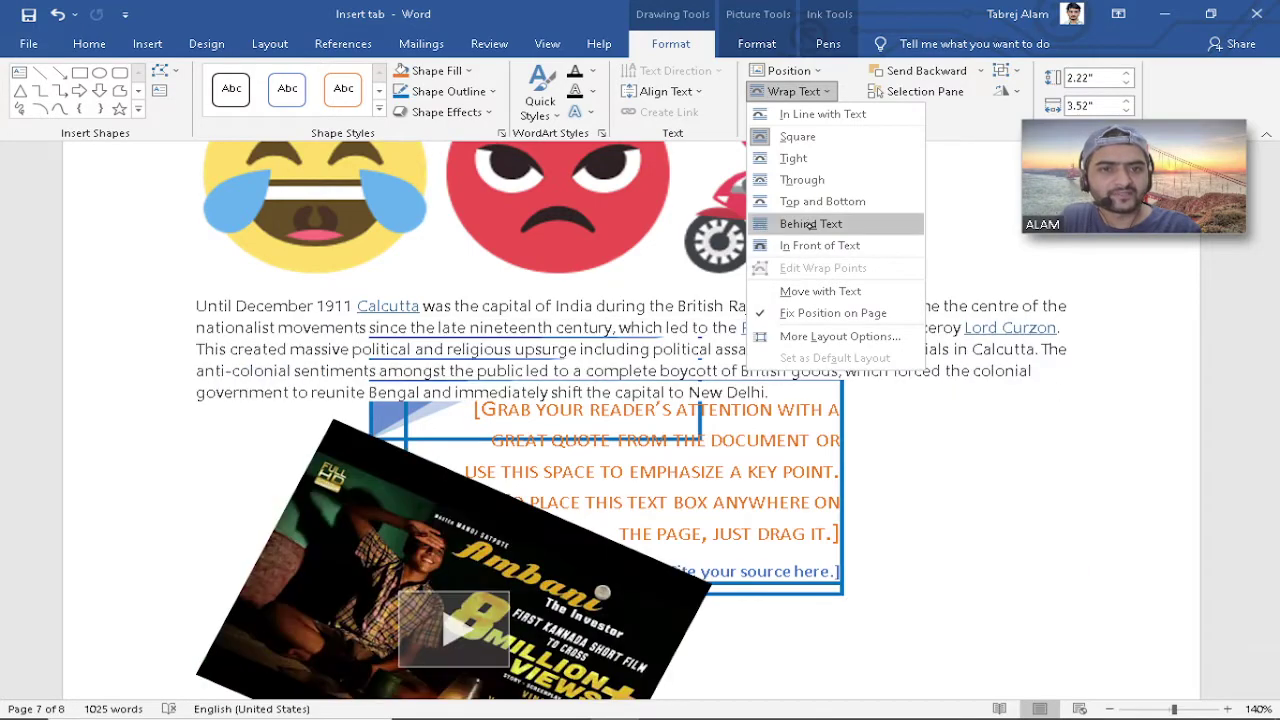
{"action": "left_click", "coordinate": [811, 224]}
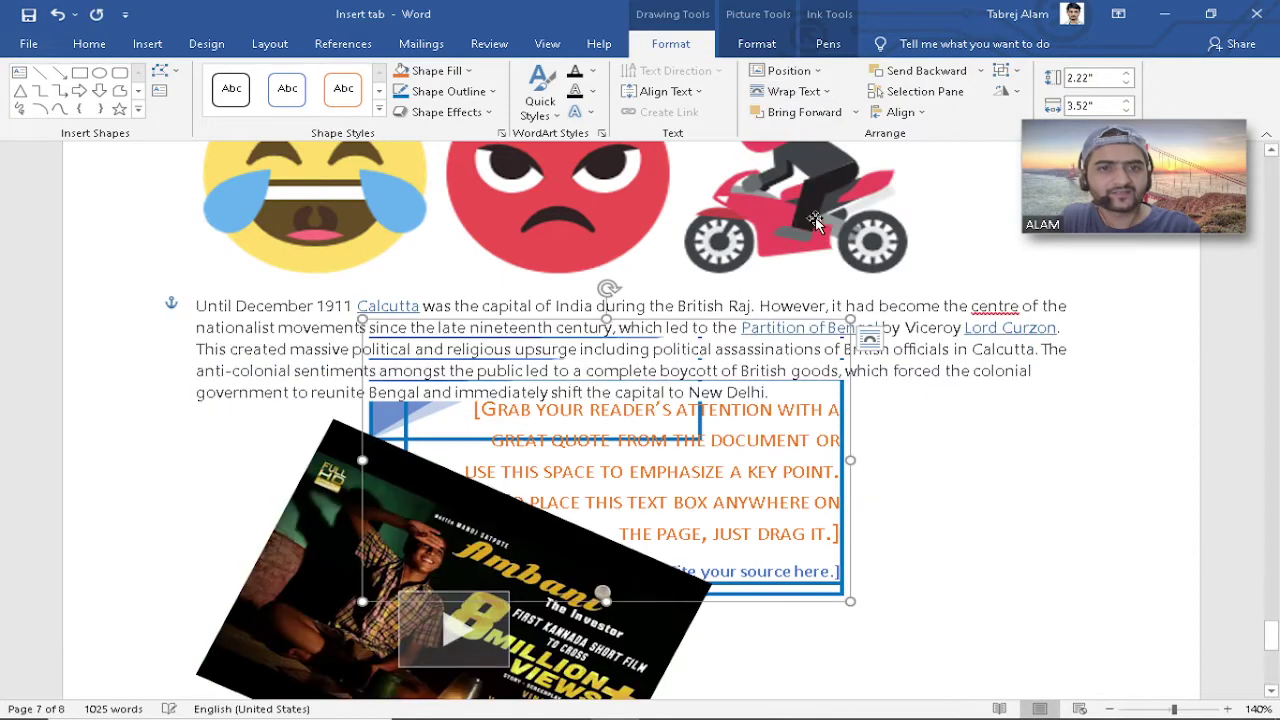
{"action": "mouse_move", "coordinate": [851, 511]}
{"action": "left_mouse_down"}
{"action": "mouse_move", "coordinate": [850, 414]}
{"action": "mouse_move", "coordinate": [850, 437]}
{"action": "left_mouse_up"}
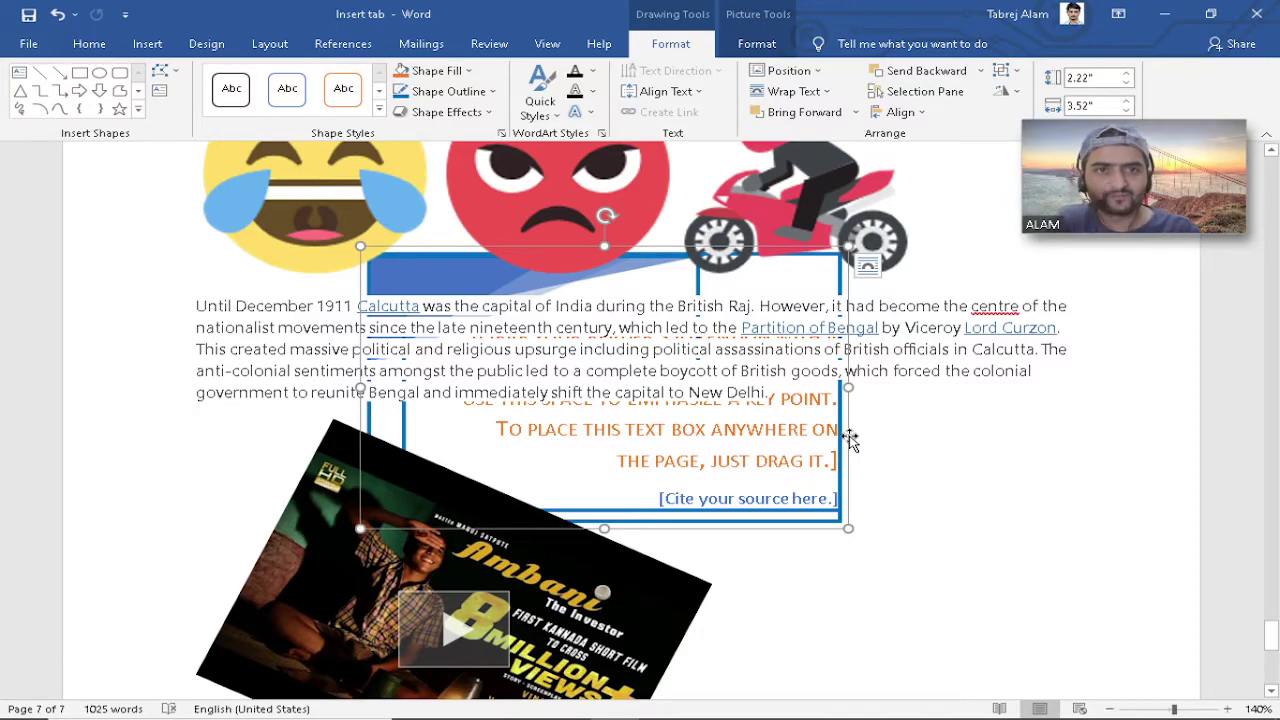
{"action": "left_click", "coordinate": [824, 118]}
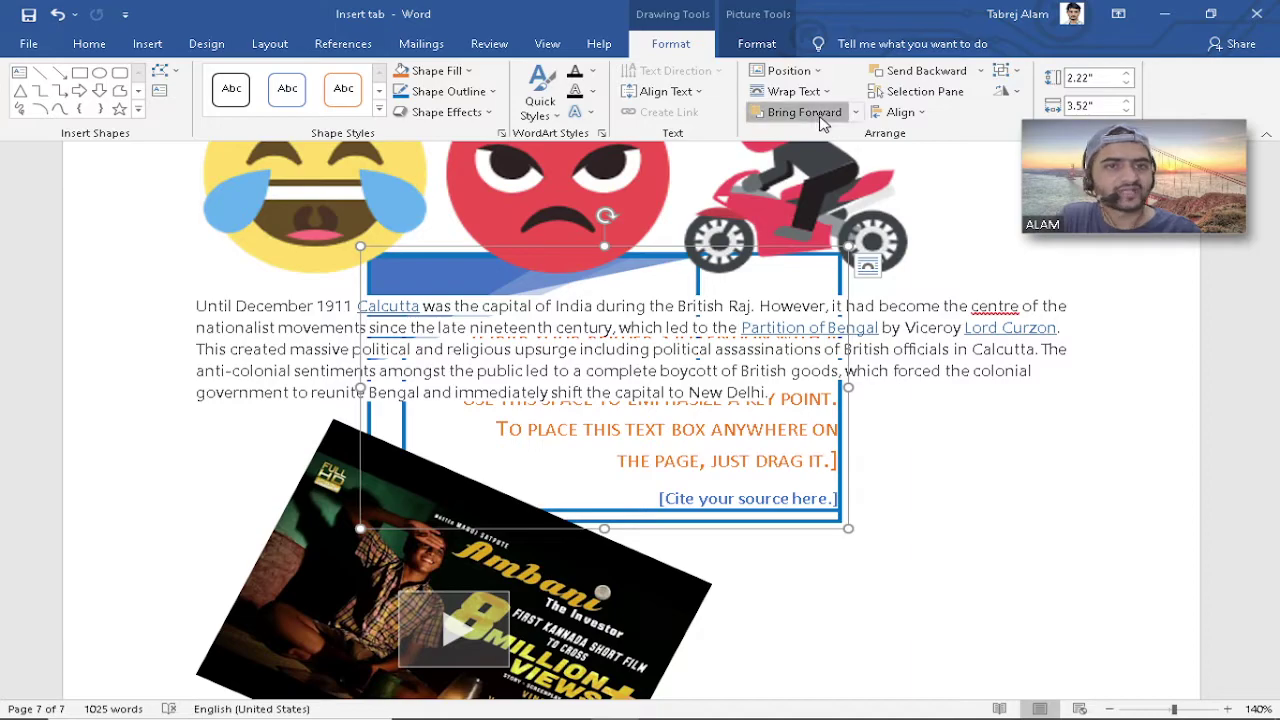
{"action": "left_click", "coordinate": [824, 118]}
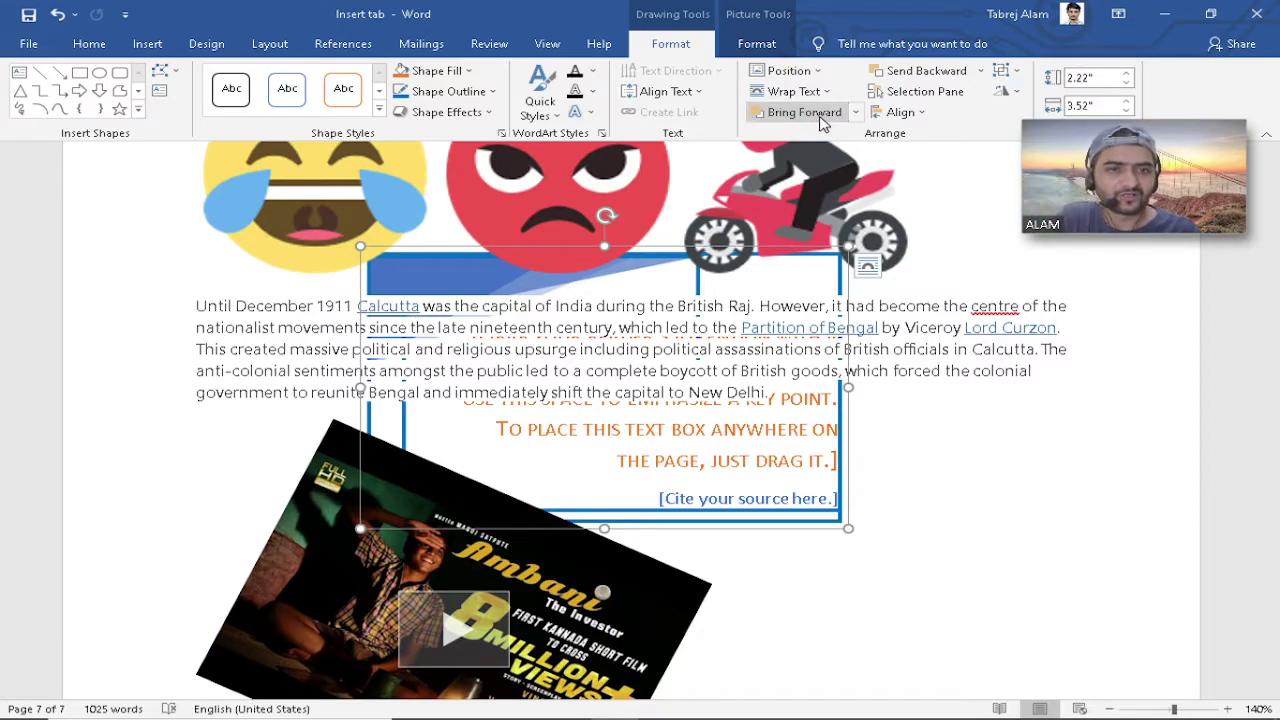
Set the quote text box's wrapping to Tight and move it down into the Calcutta paragraph, below its first line.
{"action": "left_click", "coordinate": [826, 92]}
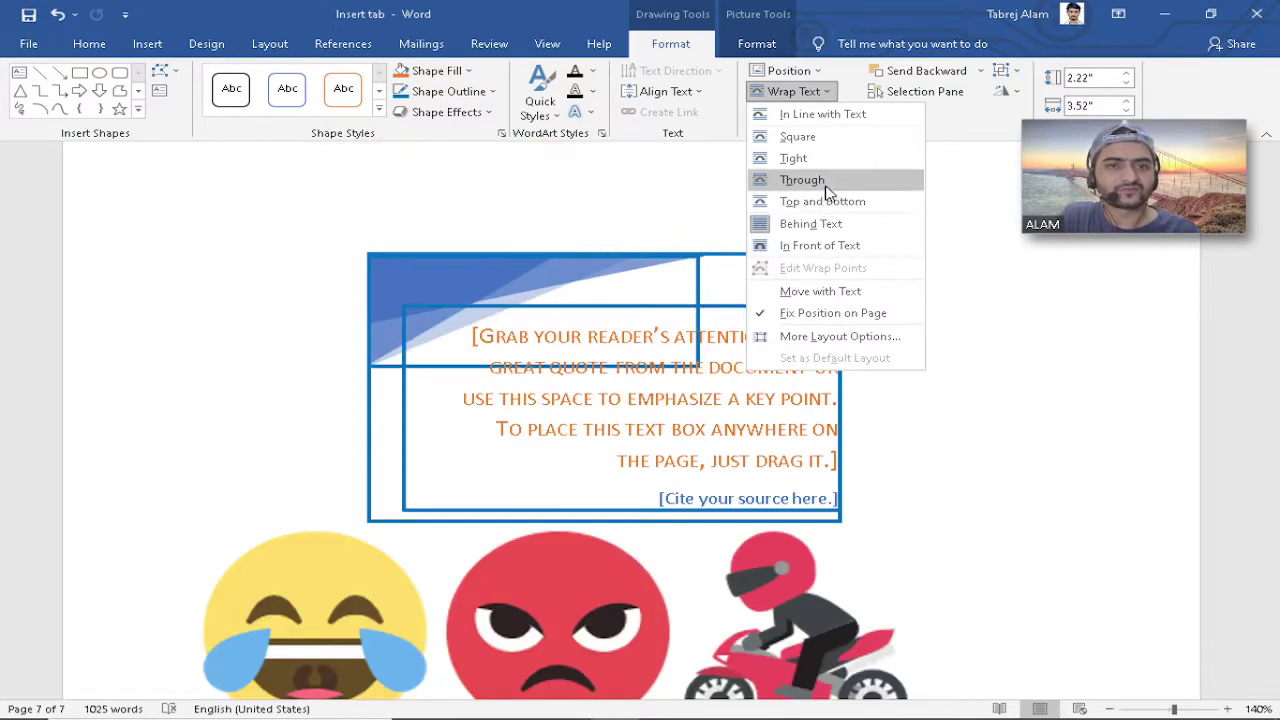
{"action": "left_click", "coordinate": [815, 160]}
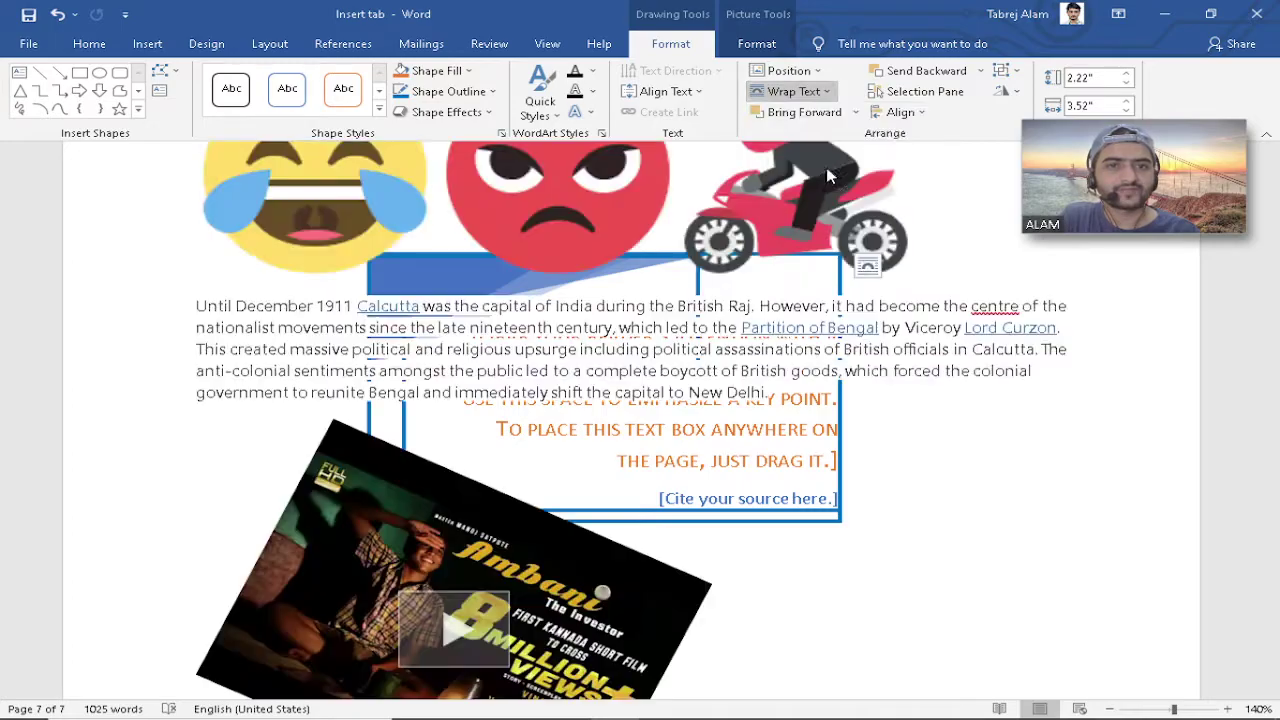
{"action": "scroll", "coordinate": [763, 285], "scroll_direction": "up", "scroll_amount": 6}
{"action": "scroll", "coordinate": [774, 314], "scroll_direction": "down", "scroll_amount": 7}
{"action": "scroll", "coordinate": [776, 314], "scroll_direction": "down", "scroll_amount": 4}
{"action": "scroll", "coordinate": [723, 257], "scroll_direction": "up", "scroll_amount": 2}
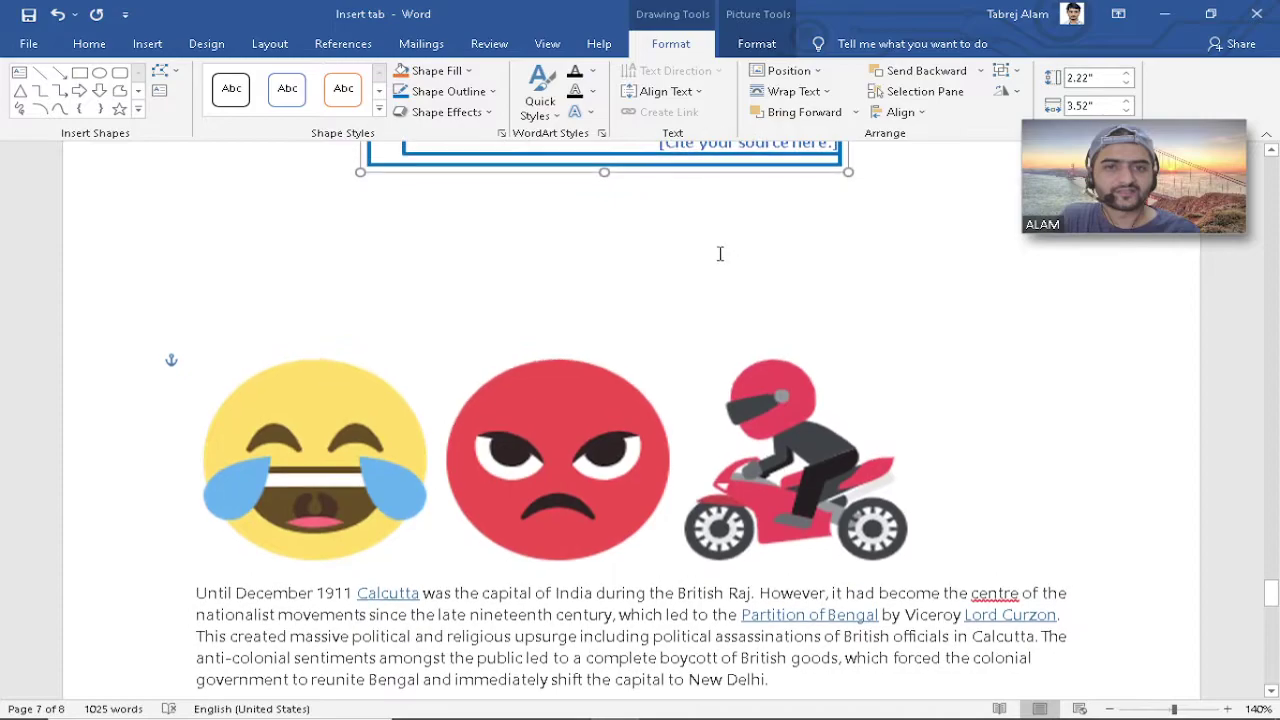
{"action": "left_click_drag", "start_coordinate": [708, 160], "coordinate": [720, 237]}
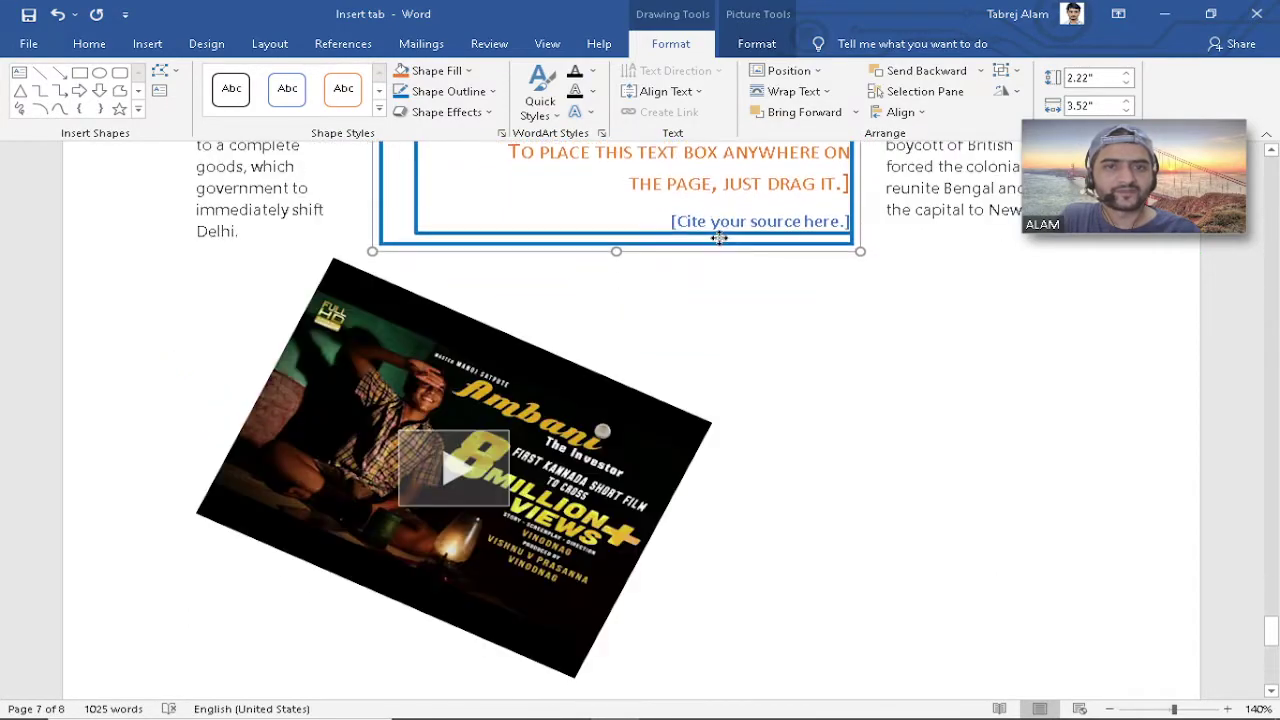
{"action": "scroll", "coordinate": [722, 240], "scroll_direction": "up", "scroll_amount": 6}
{"action": "left_click_drag", "start_coordinate": [814, 381], "coordinate": [828, 388]}
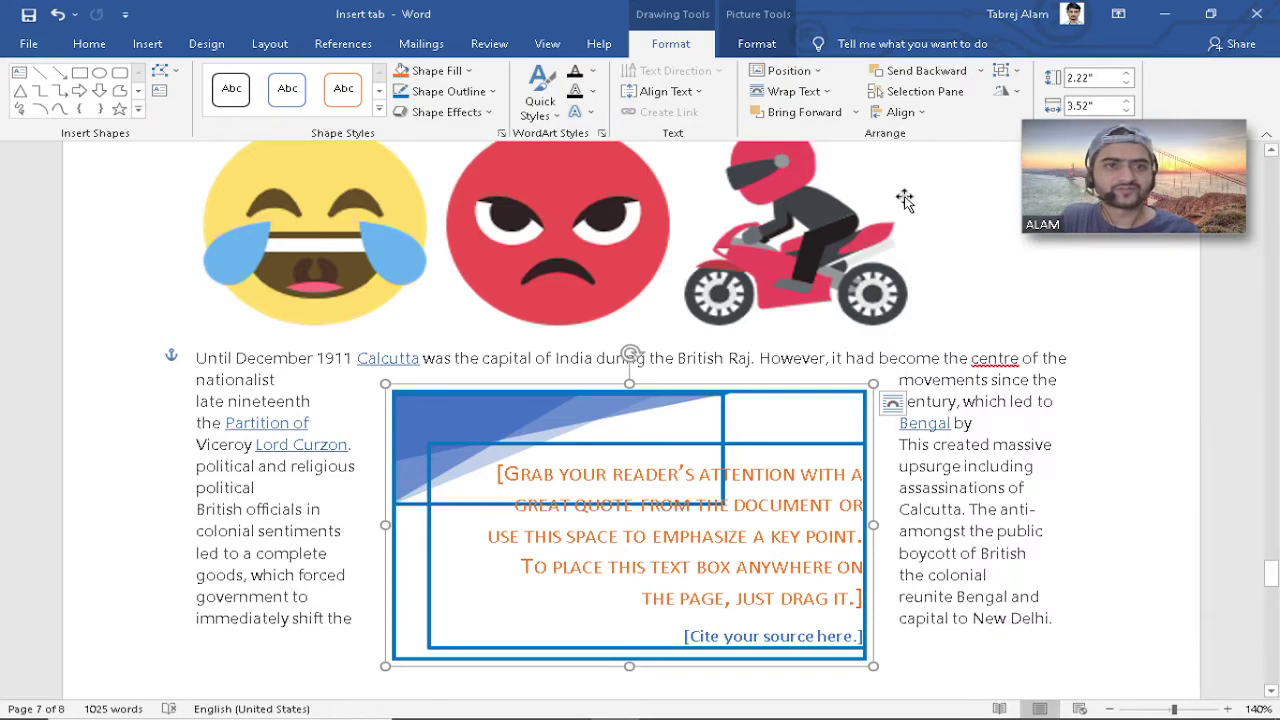
Narrow the quote text box from its right edge to about 3.11" wide.
{"action": "left_click_drag", "start_coordinate": [873, 381], "coordinate": [818, 381]}
{"action": "left_click", "coordinate": [907, 415]}
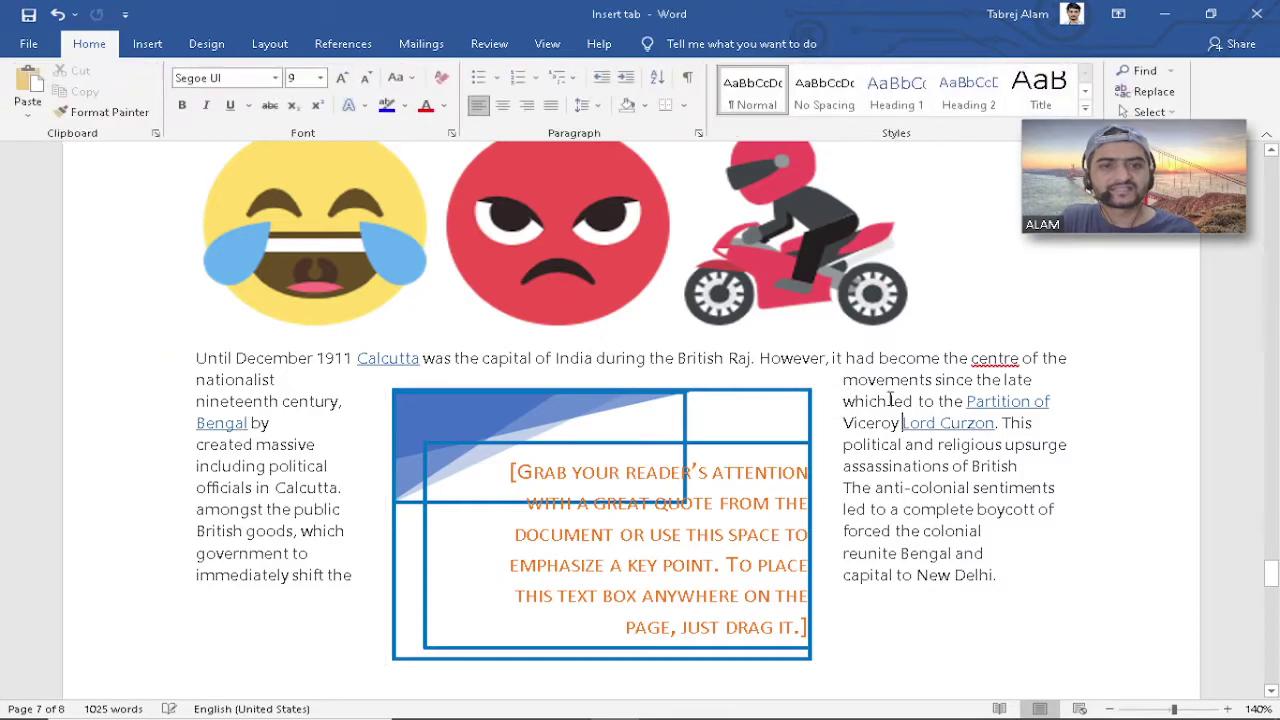
{"action": "left_click", "coordinate": [726, 422]}
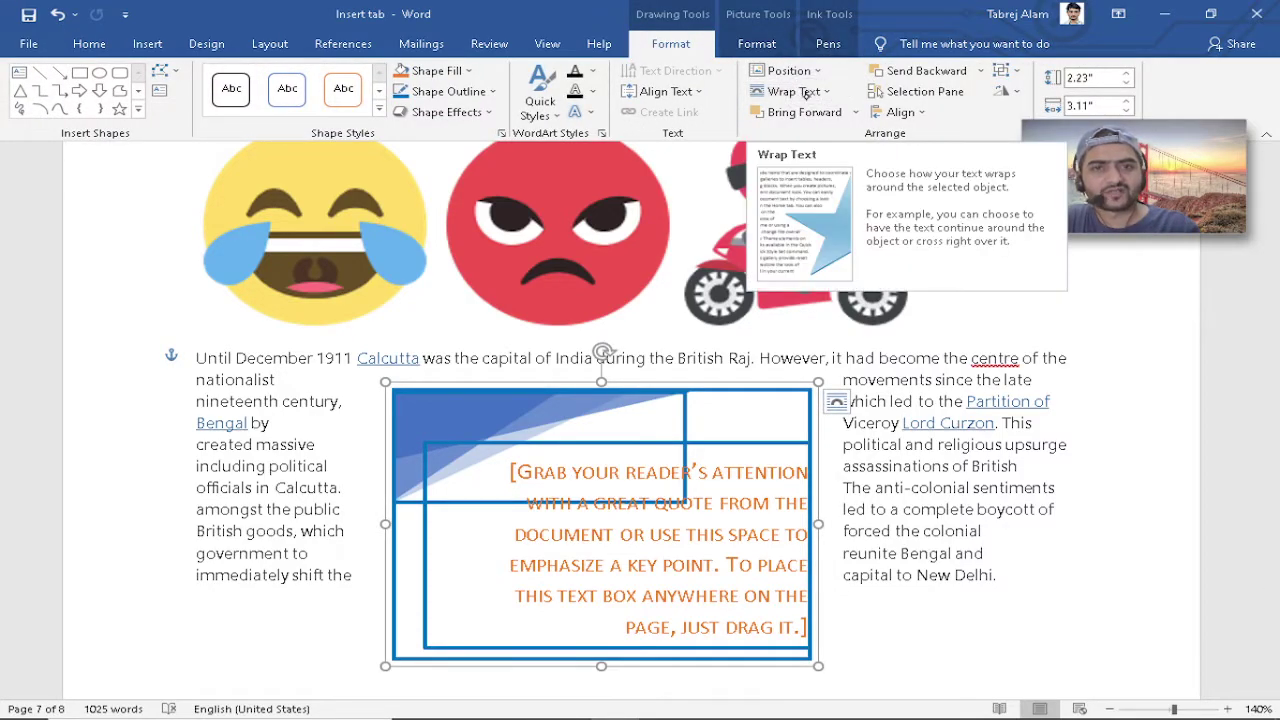
{"action": "left_click", "coordinate": [997, 509]}
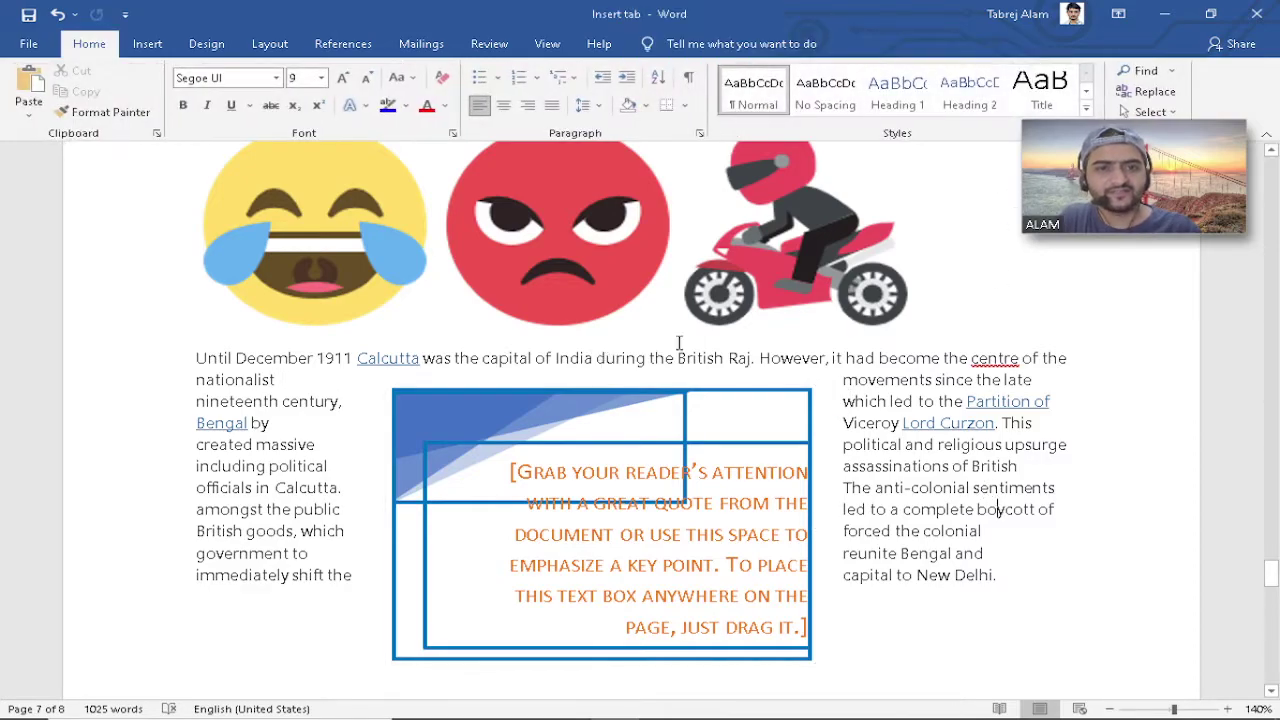
Delete the quote text box from the Calcutta paragraph.
{"action": "left_click", "coordinate": [545, 245]}
{"action": "left_click", "coordinate": [765, 215]}
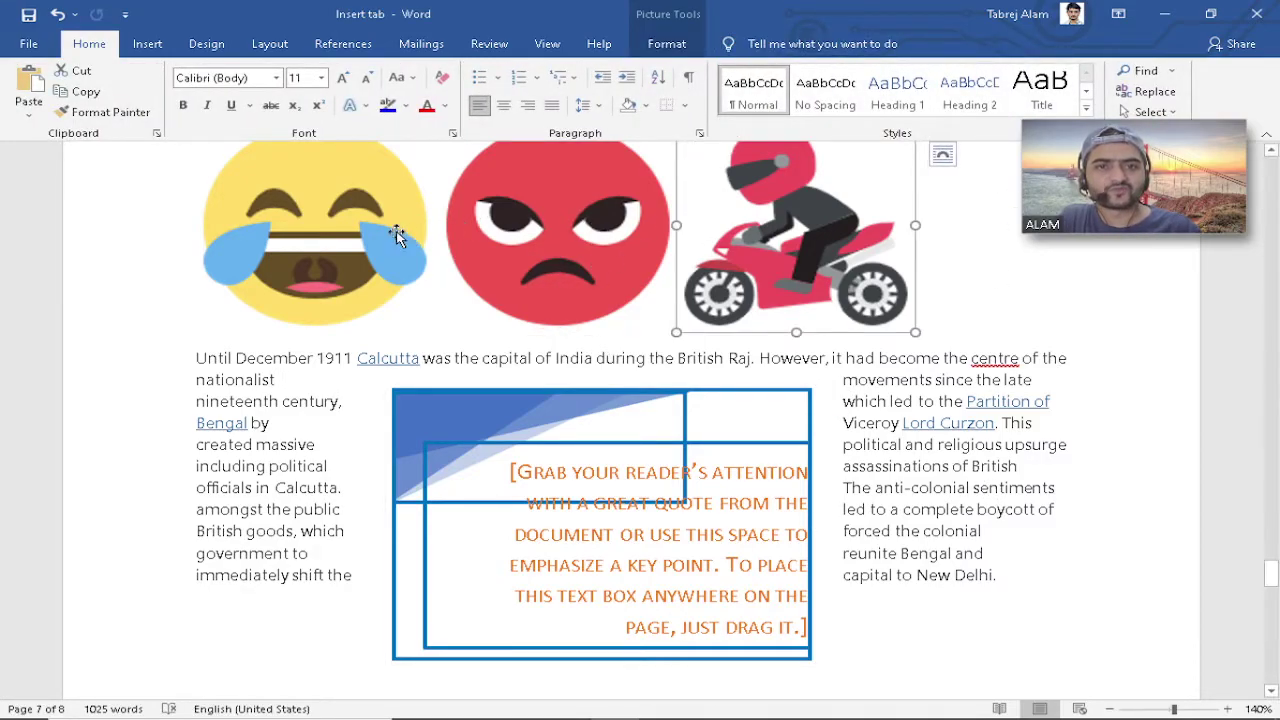
{"action": "left_click", "coordinate": [369, 214]}
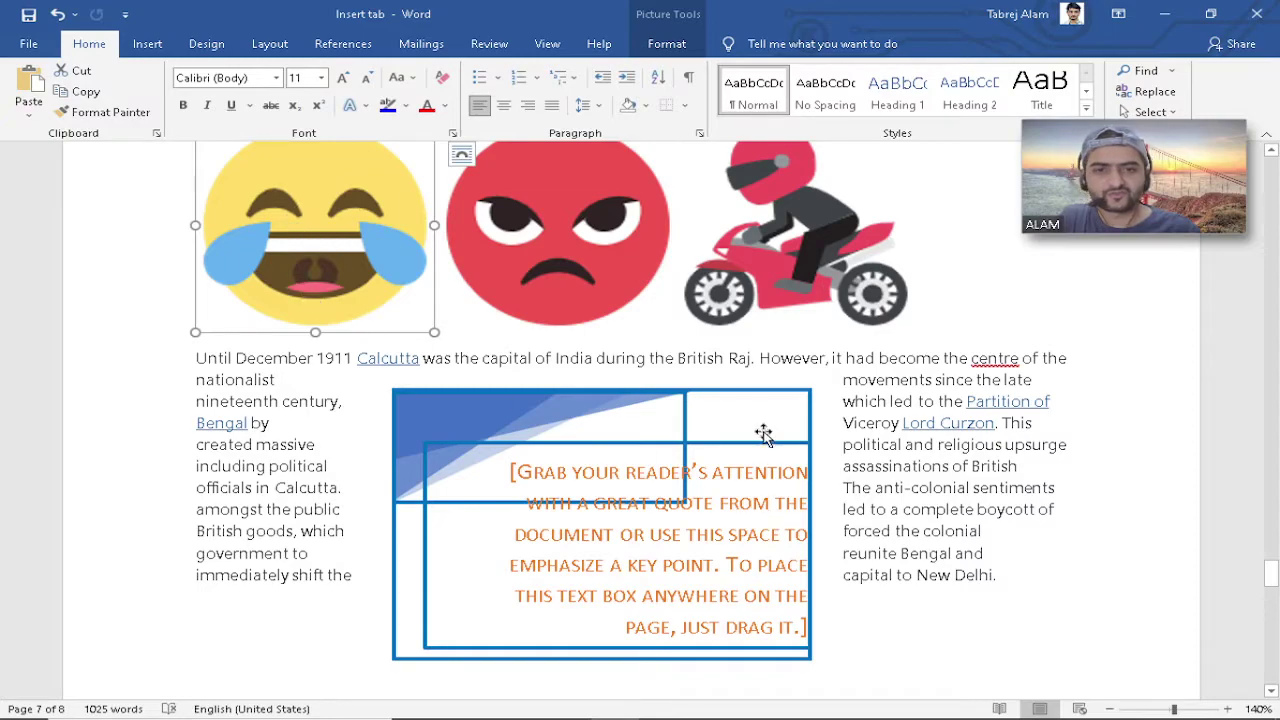
{"action": "left_click", "coordinate": [748, 395]}
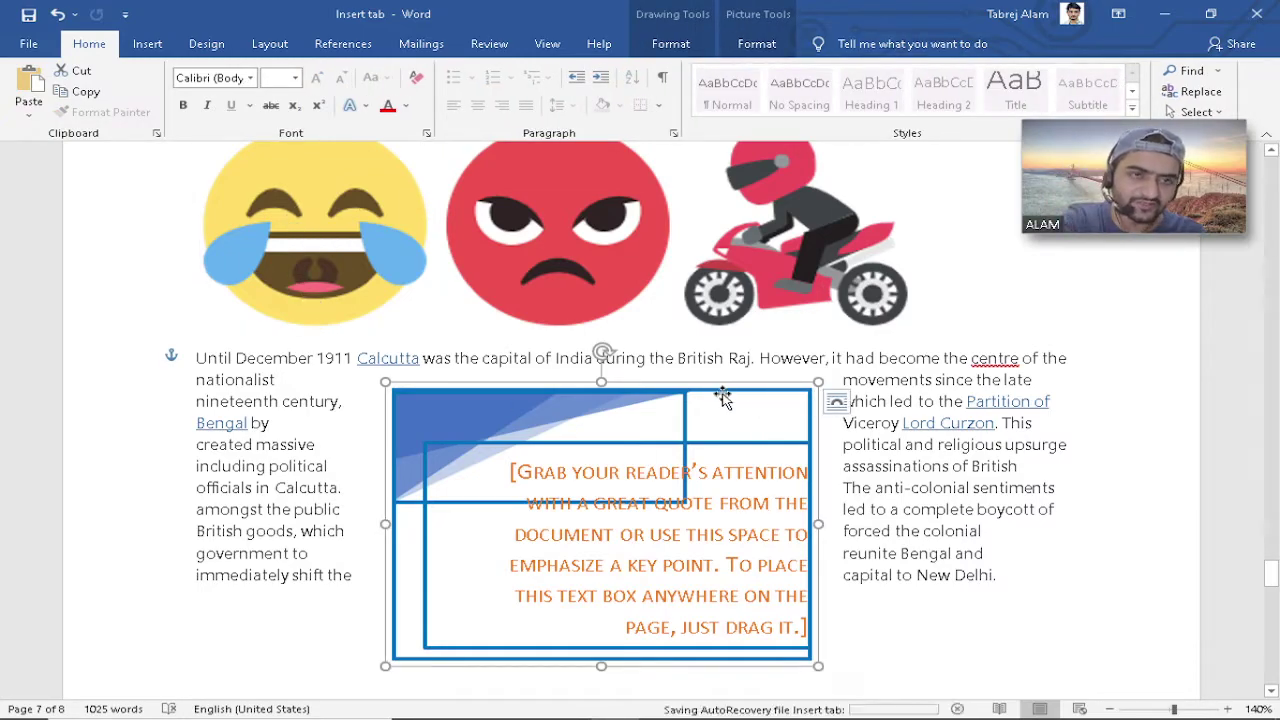
{"action": "key", "text": "Delete"}
Move the laughing emoji picture into the Calcutta paragraph after "nineteenth century" and set its text wrapping to Through.
{"action": "left_click_drag", "start_coordinate": [304, 225], "coordinate": [605, 380]}
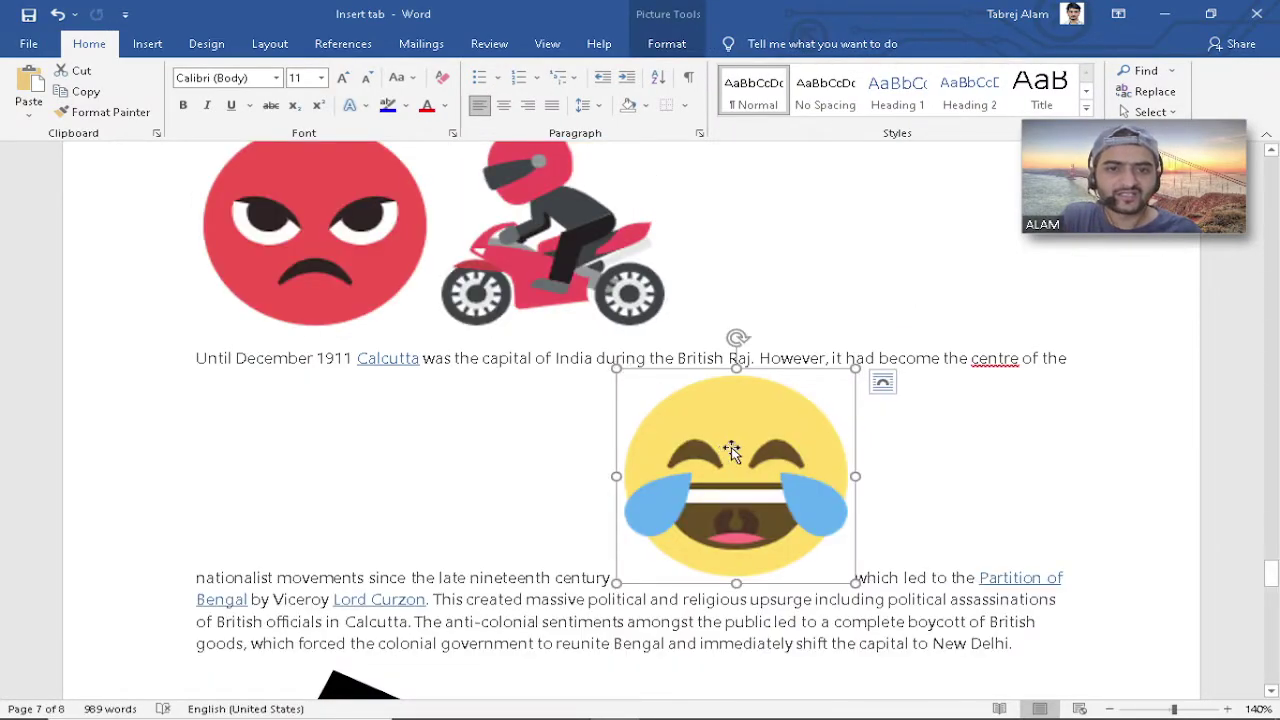
{"action": "left_click_drag", "start_coordinate": [732, 448], "coordinate": [721, 480]}
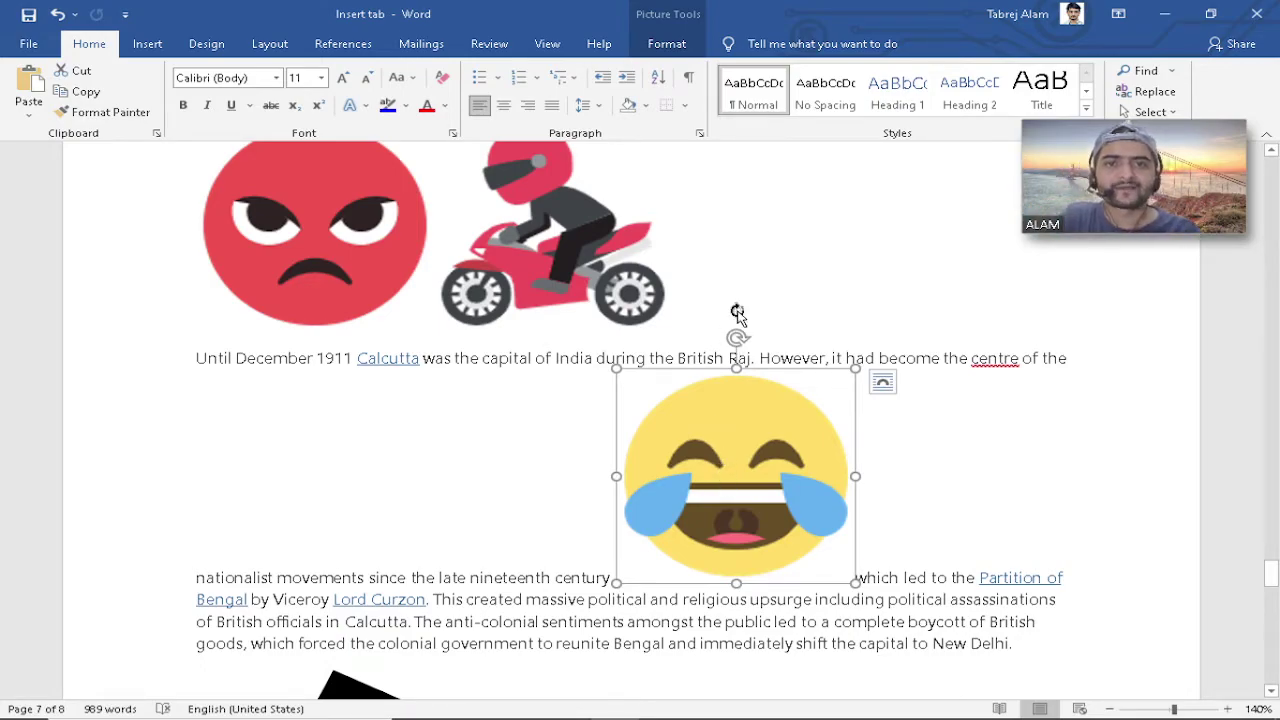
{"action": "left_click", "coordinate": [668, 44]}
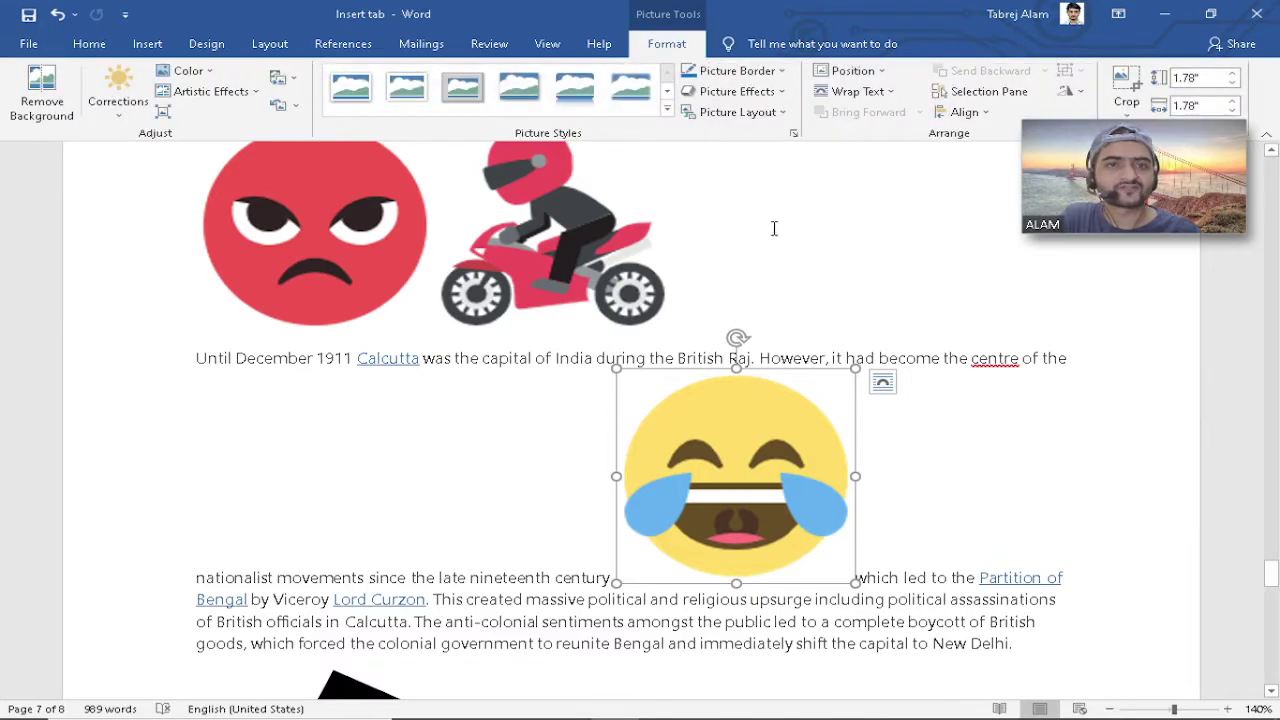
{"action": "left_click", "coordinate": [872, 91]}
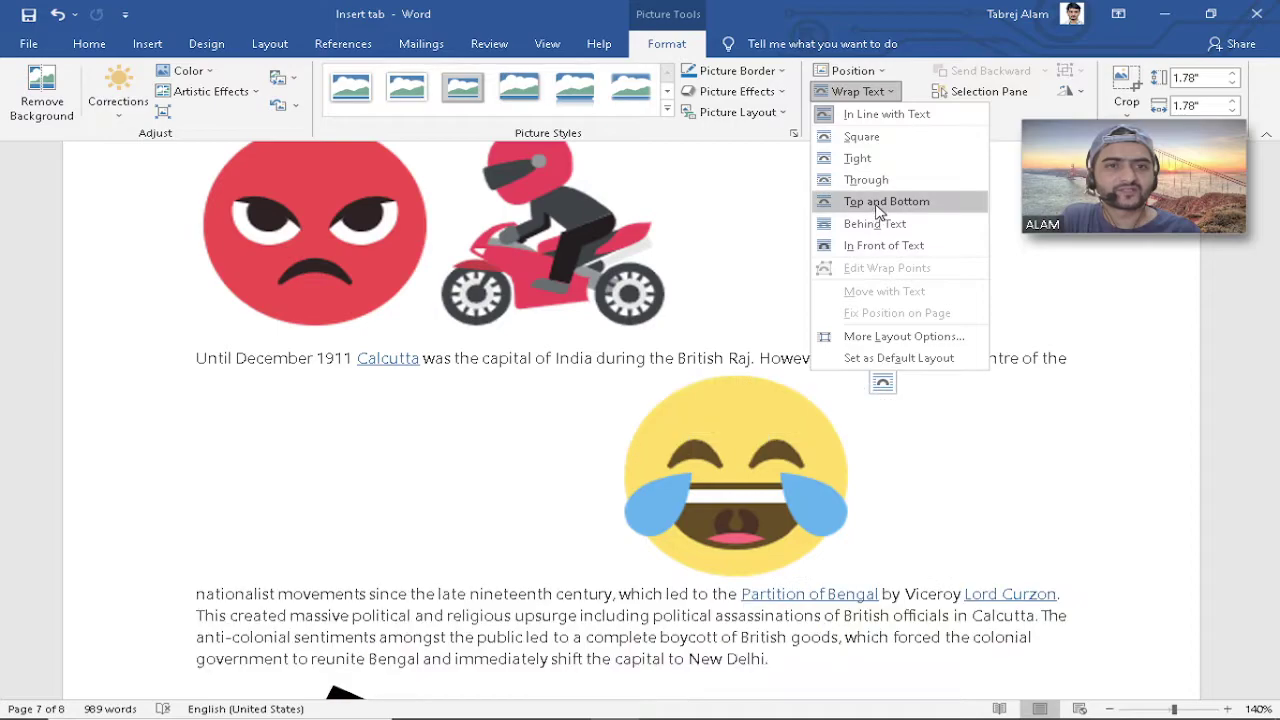
{"action": "left_click", "coordinate": [878, 193]}
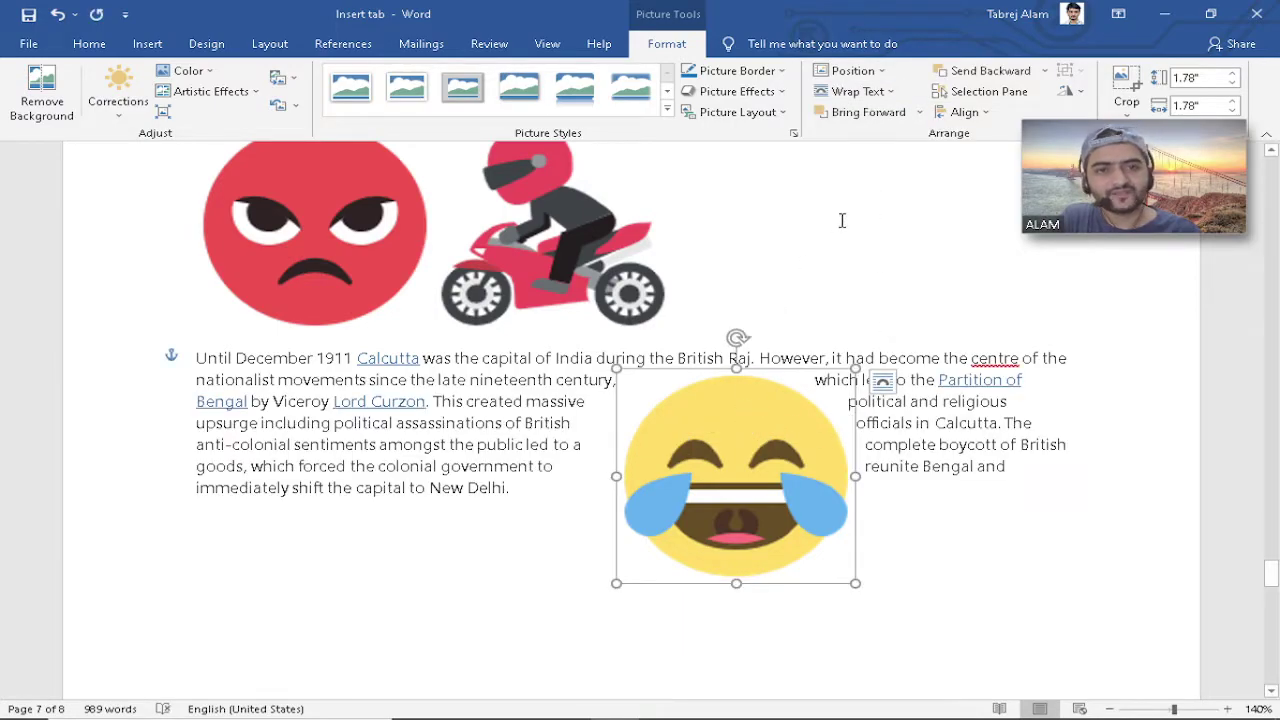
Move the laughing emoji up and left to the middle of the Calcutta paragraph so the text flows around both sides.
{"action": "left_click", "coordinate": [893, 96]}
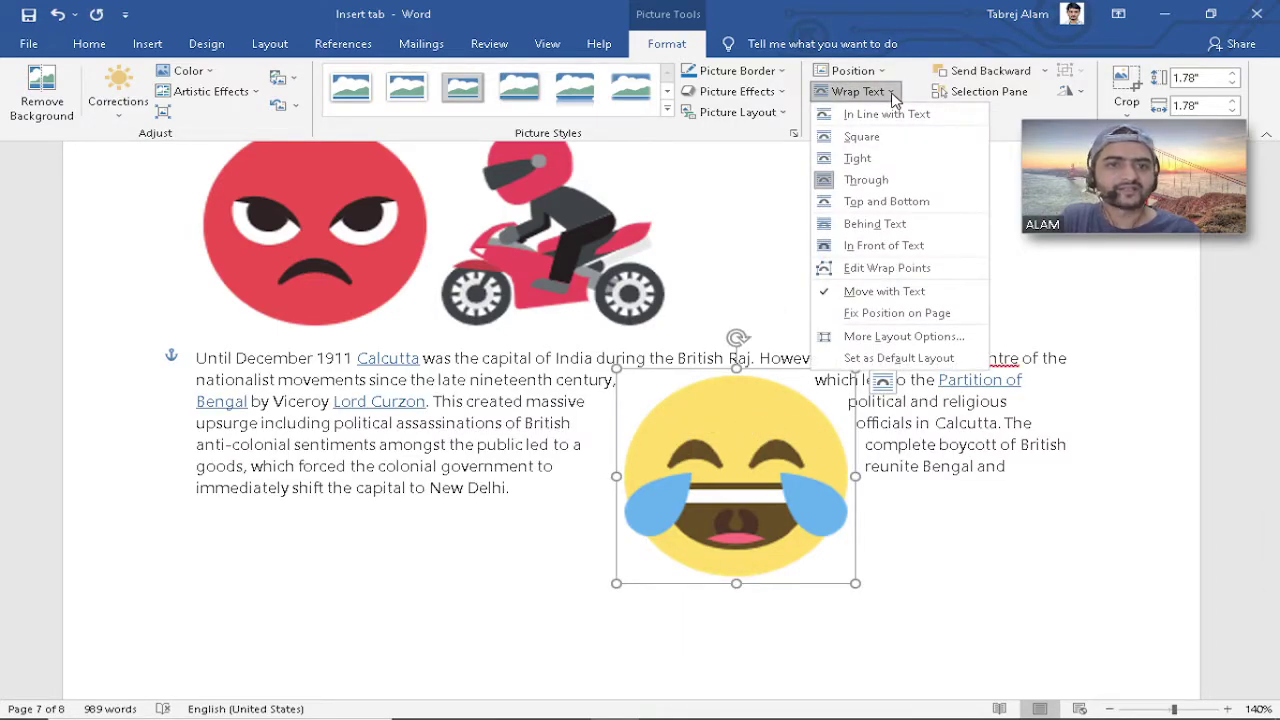
{"action": "left_click", "coordinate": [743, 449]}
{"action": "left_click_drag", "start_coordinate": [748, 449], "coordinate": [644, 421]}
{"action": "left_click", "coordinate": [818, 464]}
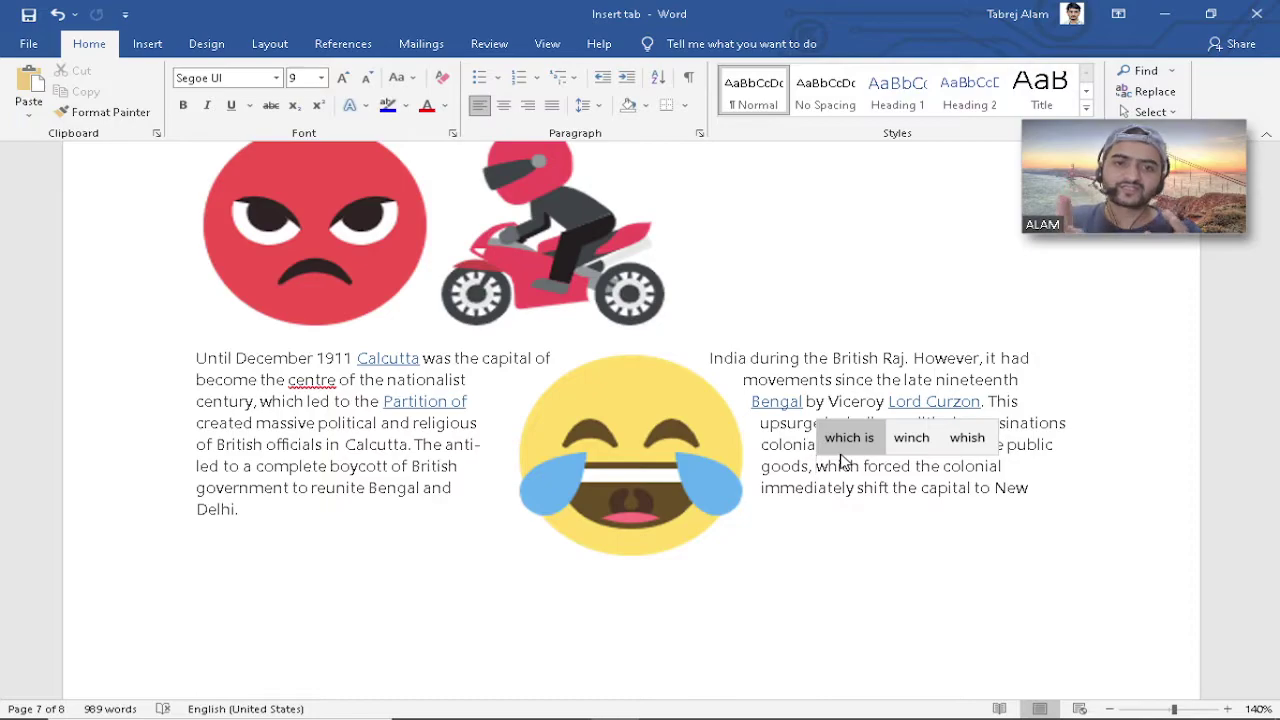
Check how the Calcutta text flows around the laughing emoji, and reopen the emoji's picture formatting options.
{"action": "left_click", "coordinate": [510, 462]}
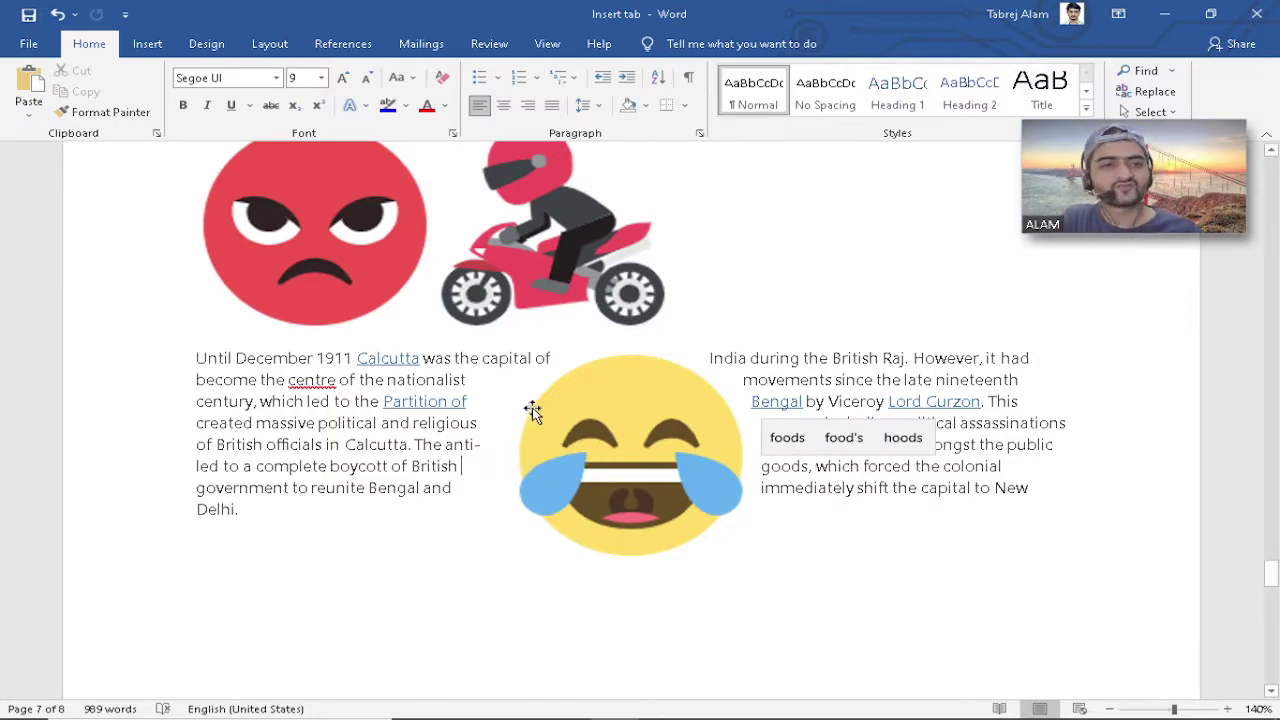
{"action": "left_click", "coordinate": [404, 490]}
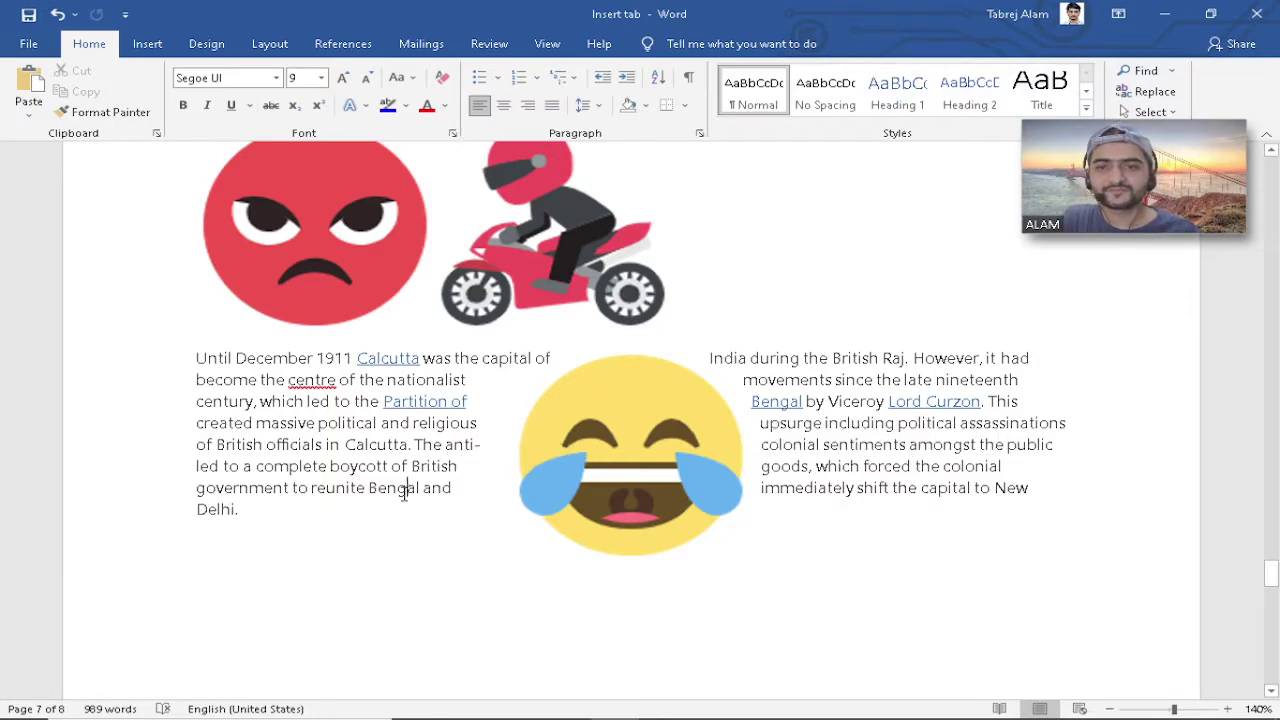
{"action": "left_click", "coordinate": [147, 44]}
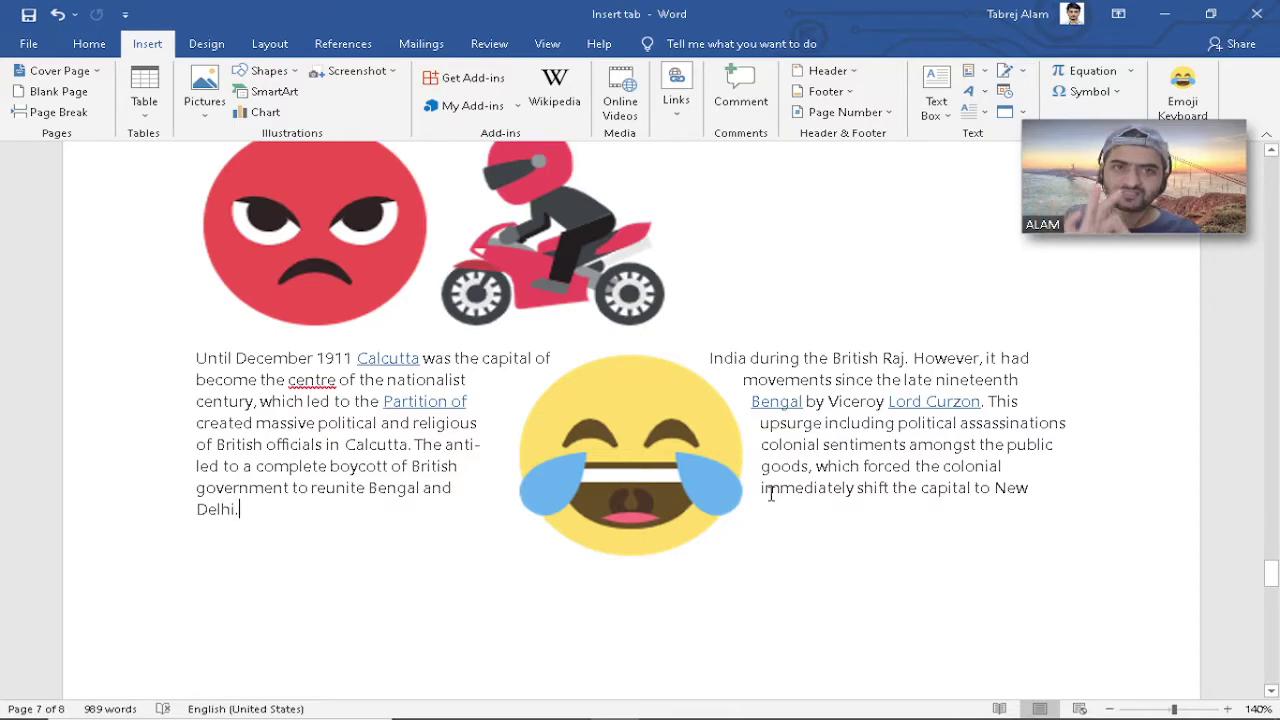
{"action": "left_click", "coordinate": [660, 415]}
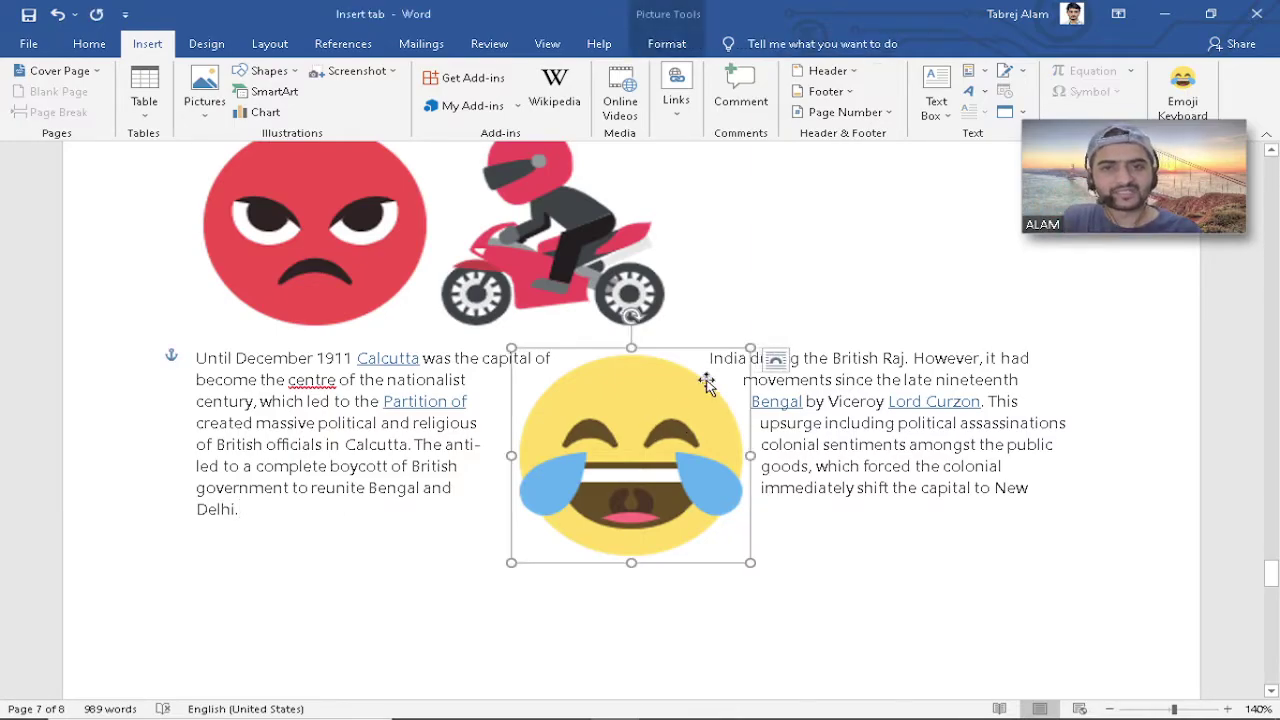
{"action": "left_click", "coordinate": [666, 43]}
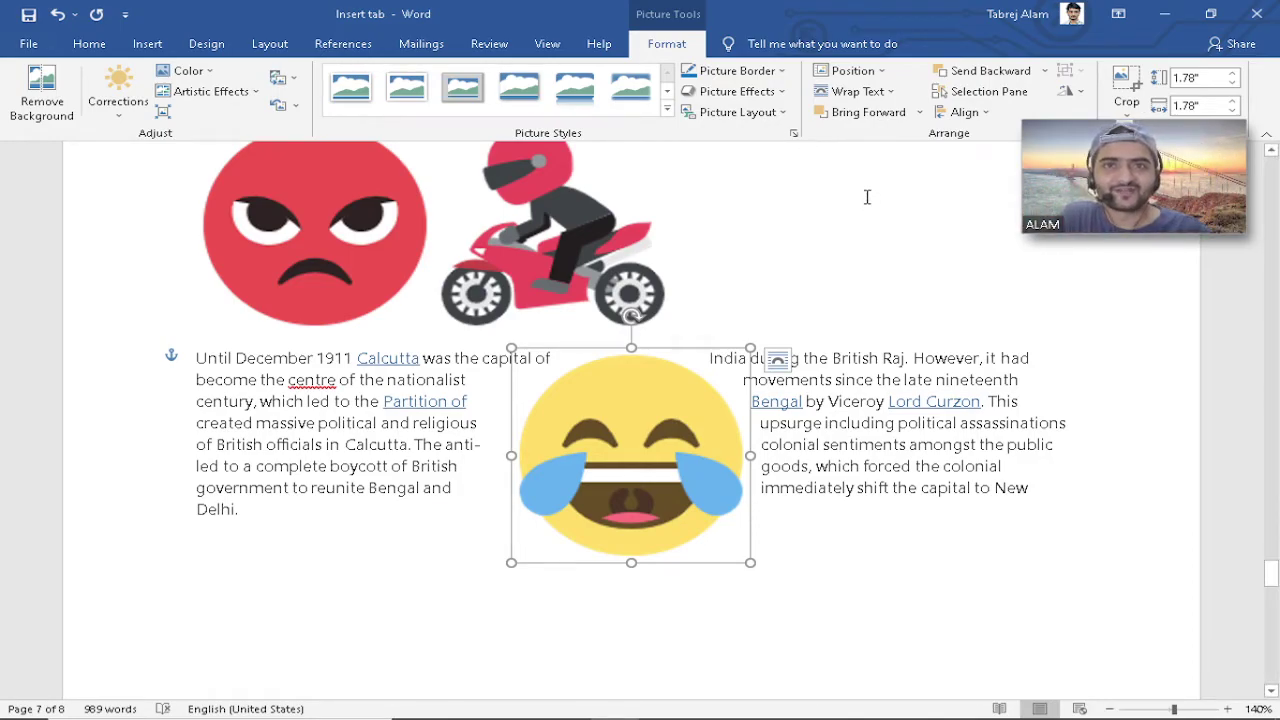
Crop the laughing emoji picture down to a small piece of its mouth, about 0.27" high by 0.48" wide.
{"action": "left_click_drag", "start_coordinate": [1068, 162], "coordinate": [1070, 182]}
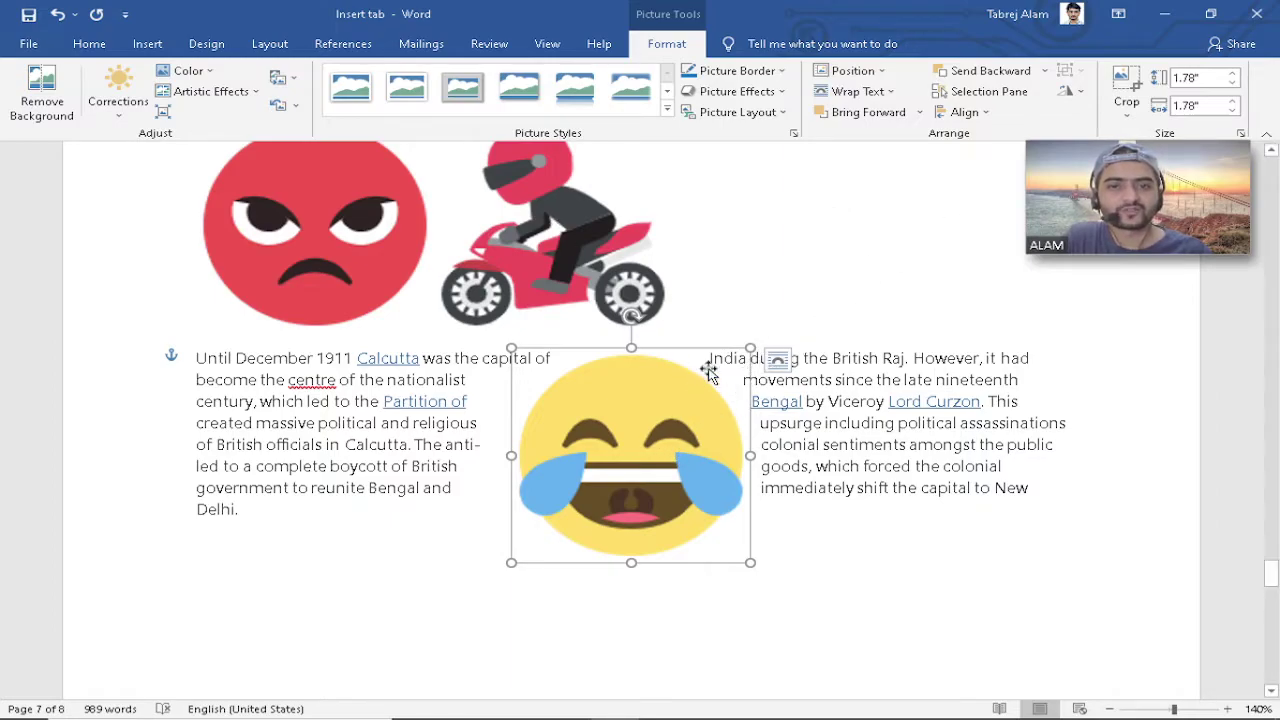
{"action": "left_click", "coordinate": [1119, 116]}
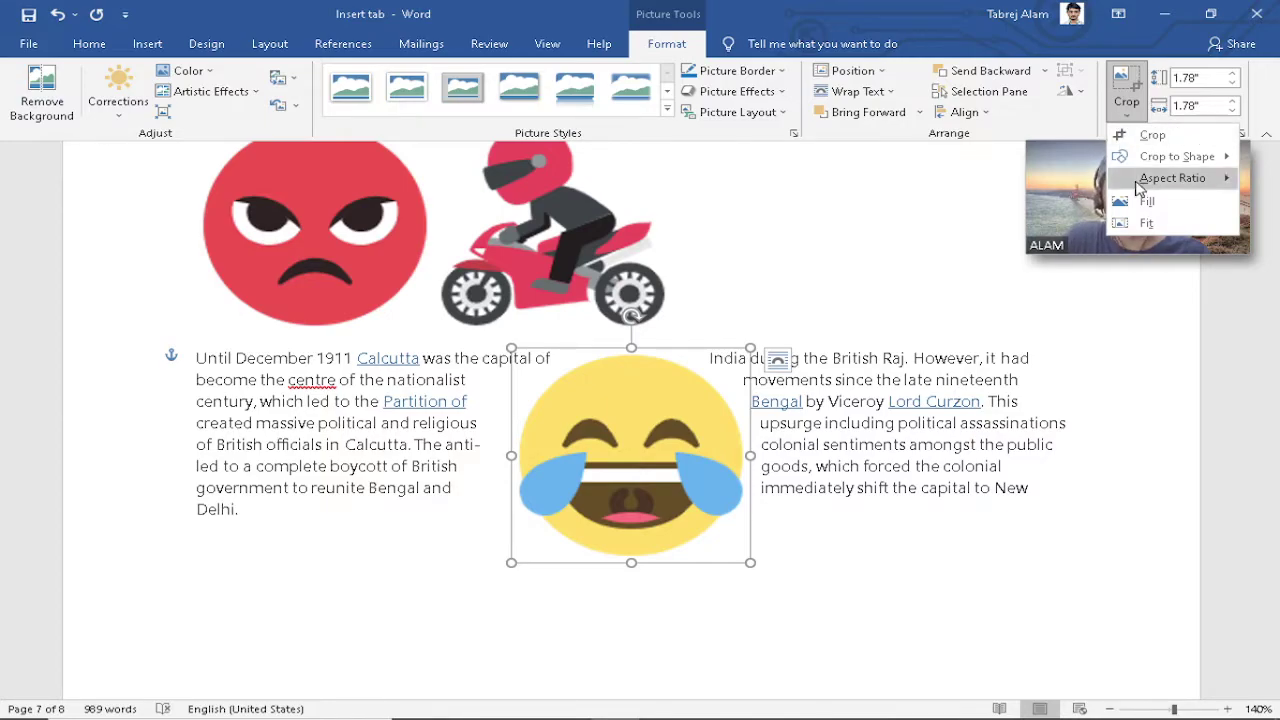
{"action": "left_click", "coordinate": [1148, 134]}
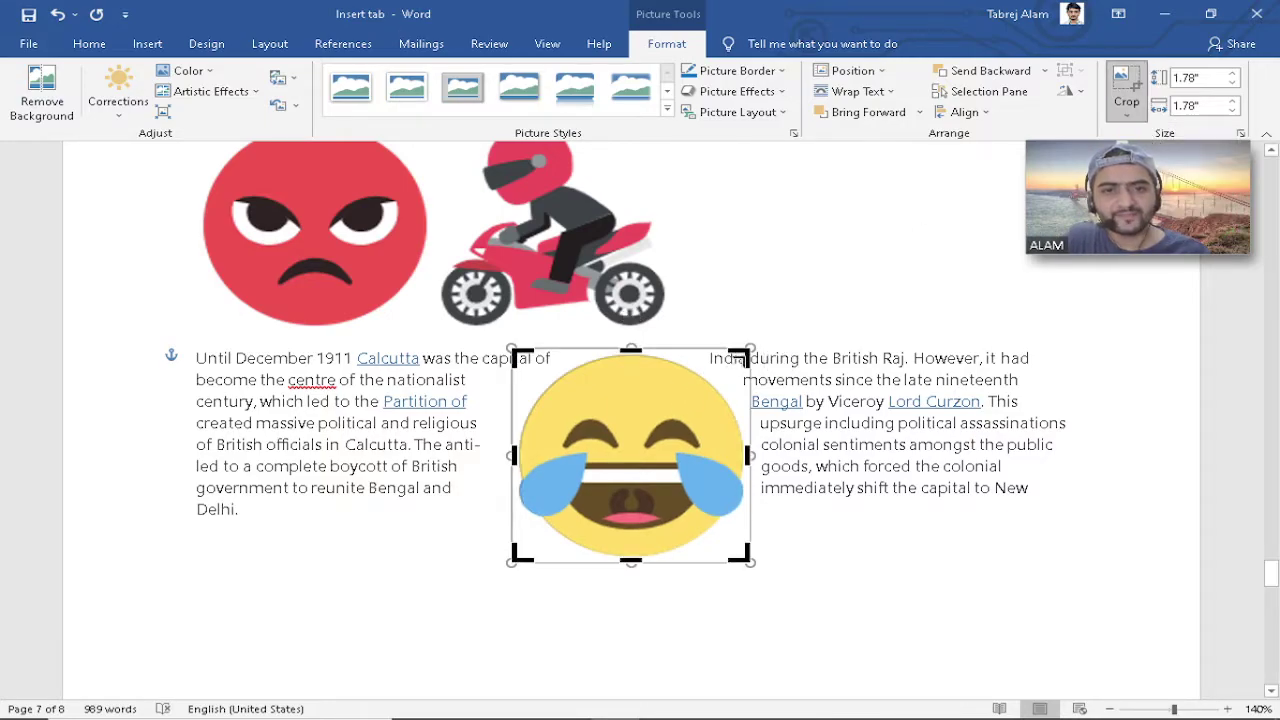
{"action": "left_click_drag", "start_coordinate": [745, 354], "coordinate": [662, 502]}
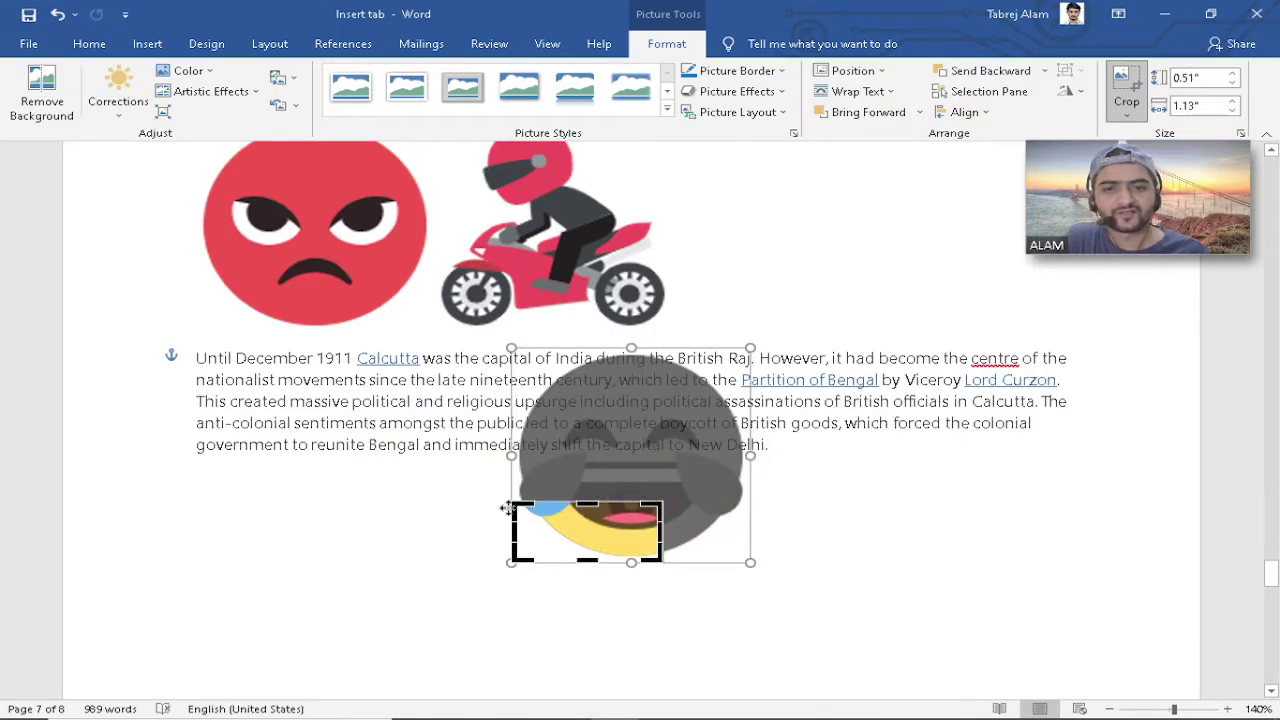
{"action": "left_click_drag", "start_coordinate": [511, 533], "coordinate": [616, 409]}
{"action": "left_click", "coordinate": [913, 584]}
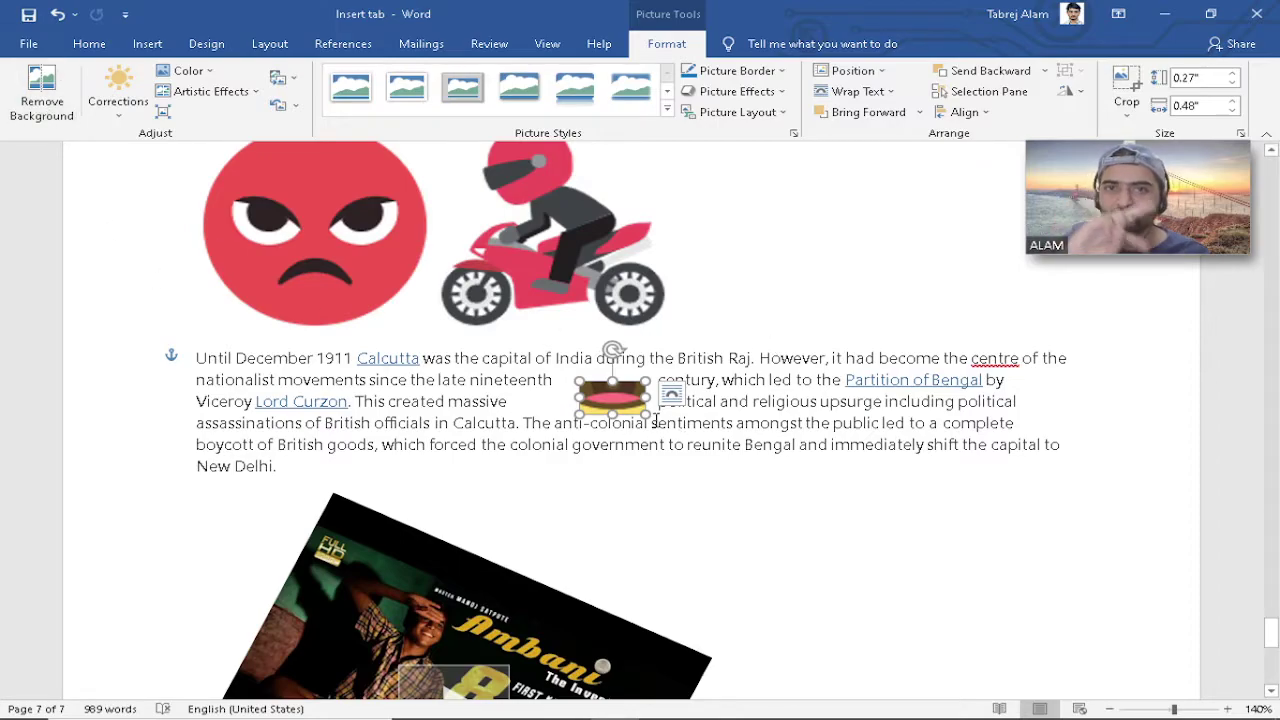
Undo the crop changes on the laughing emoji and leave crop mode.
{"action": "key", "text": "ctrl+z"}
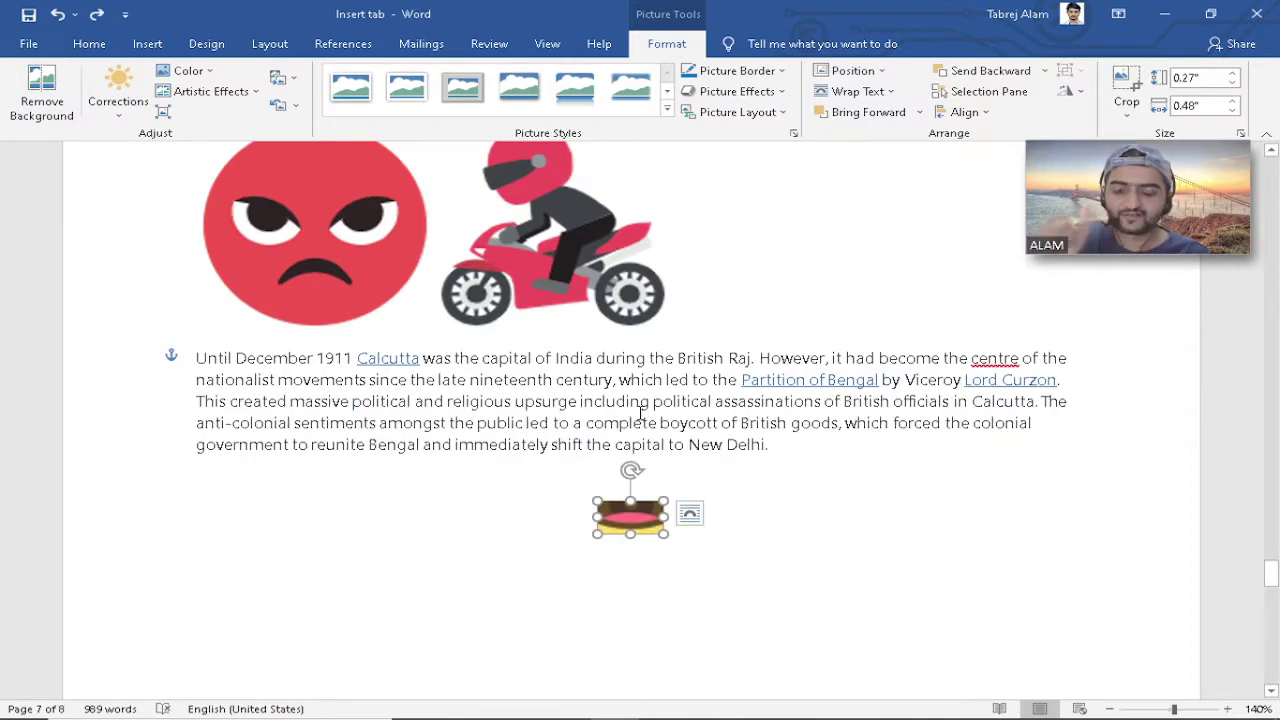
{"action": "key", "text": "ctrl+z"}
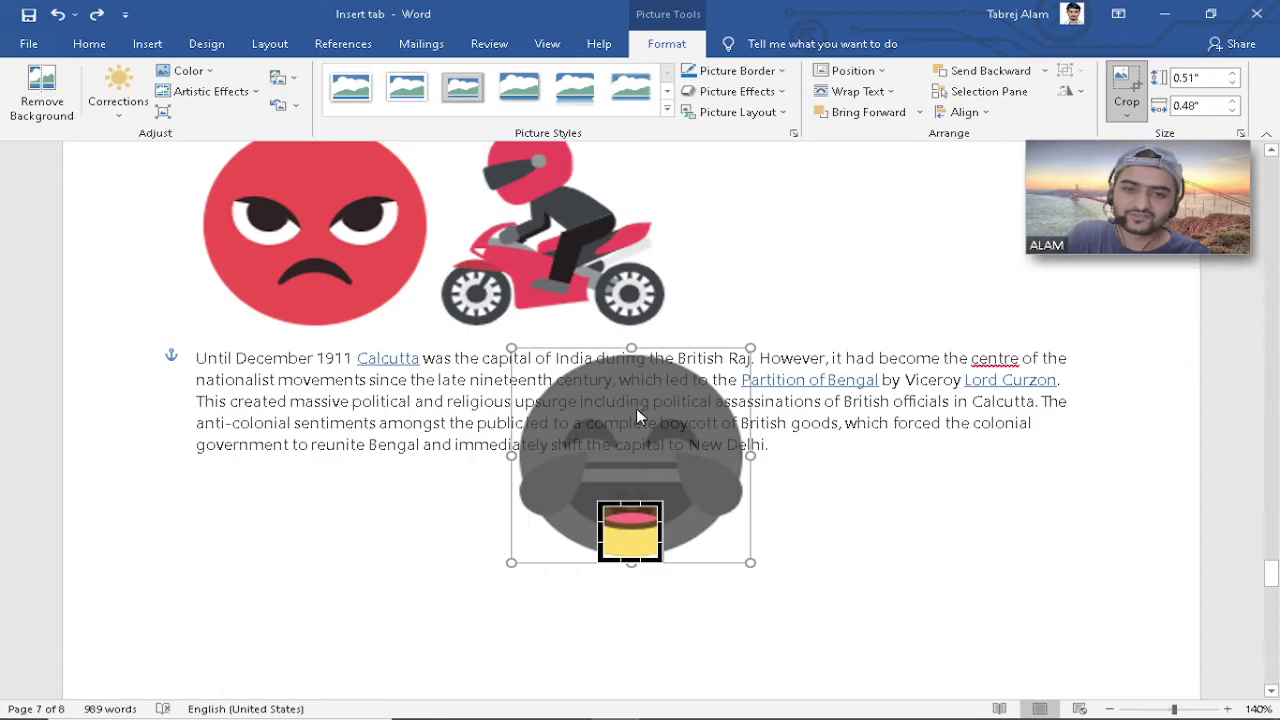
{"action": "key", "text": "ctrl+z"}
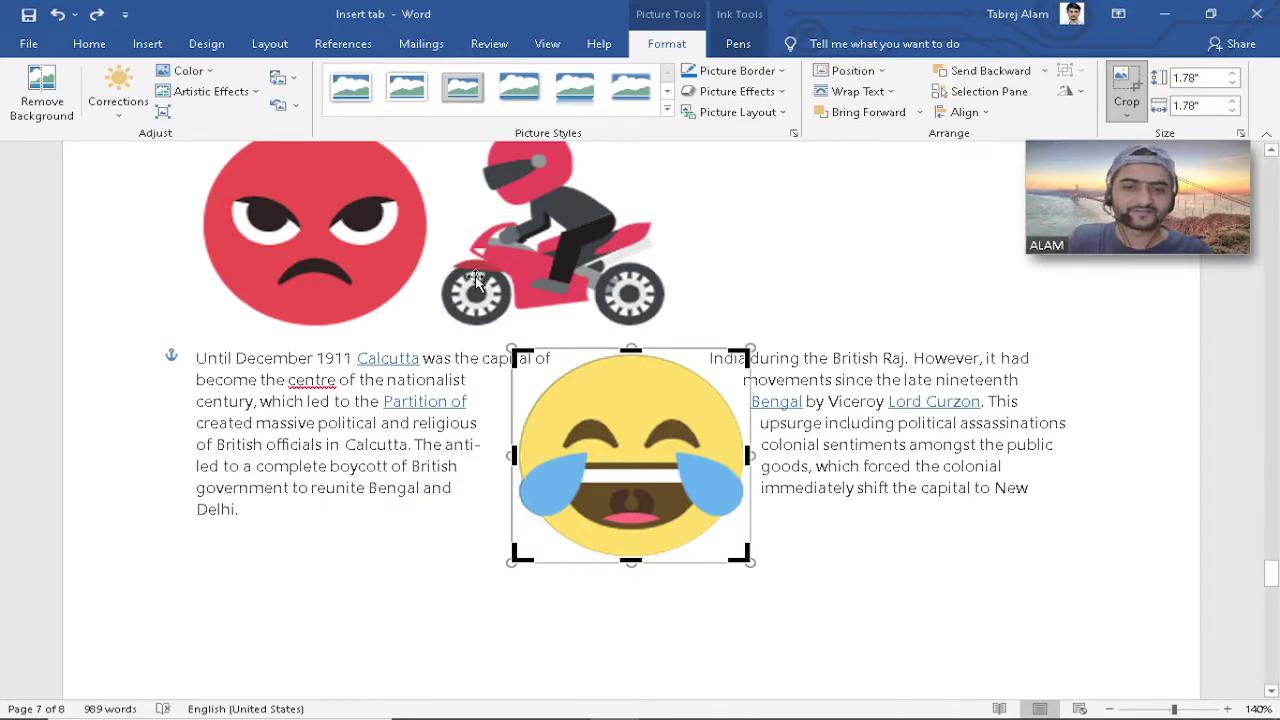
{"action": "left_click", "coordinate": [868, 393]}
Enlarge the laughing emoji picture to 1.9" by 1.9" using its exact size settings.
{"action": "left_click", "coordinate": [686, 447]}
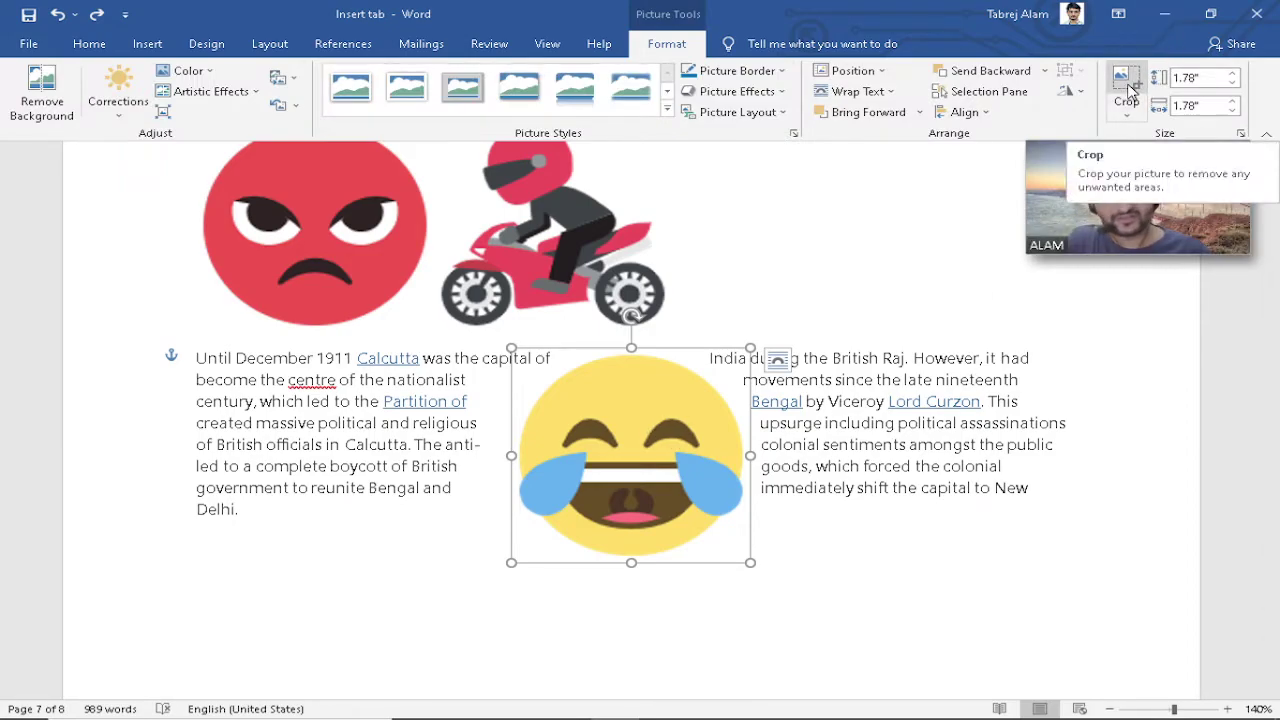
{"action": "left_click", "coordinate": [1235, 110]}
{"action": "left_click", "coordinate": [1235, 110]}
{"action": "left_click", "coordinate": [1235, 110]}
{"action": "left_click", "coordinate": [1235, 84]}
{"action": "left_click", "coordinate": [1235, 76]}
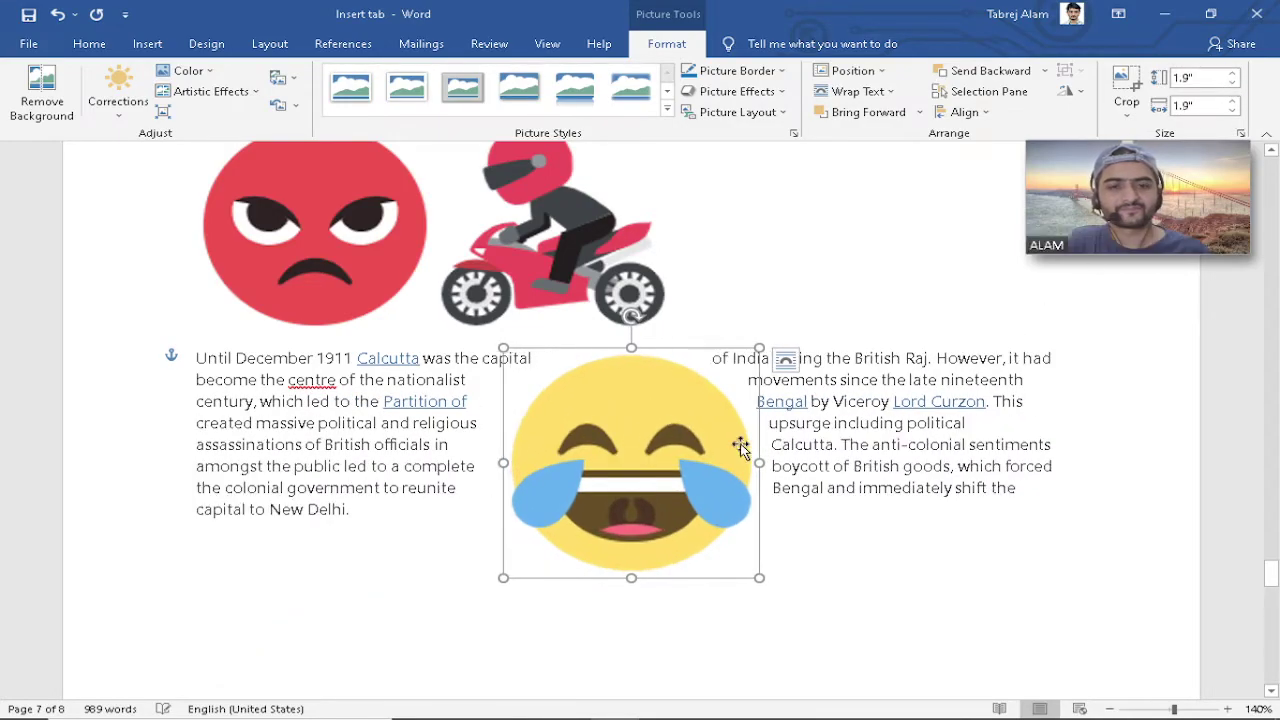
Scale the laughing emoji freehand to about 1.56" square and shift it slightly up and left in the Calcutta paragraph.
{"action": "left_click_drag", "start_coordinate": [758, 342], "coordinate": [713, 369]}
{"action": "left_click_drag", "start_coordinate": [689, 486], "coordinate": [658, 456]}
Insert the "TA" AutoText entry inside the word "boycott" in the Calcutta paragraph.
{"action": "left_click", "coordinate": [795, 444]}
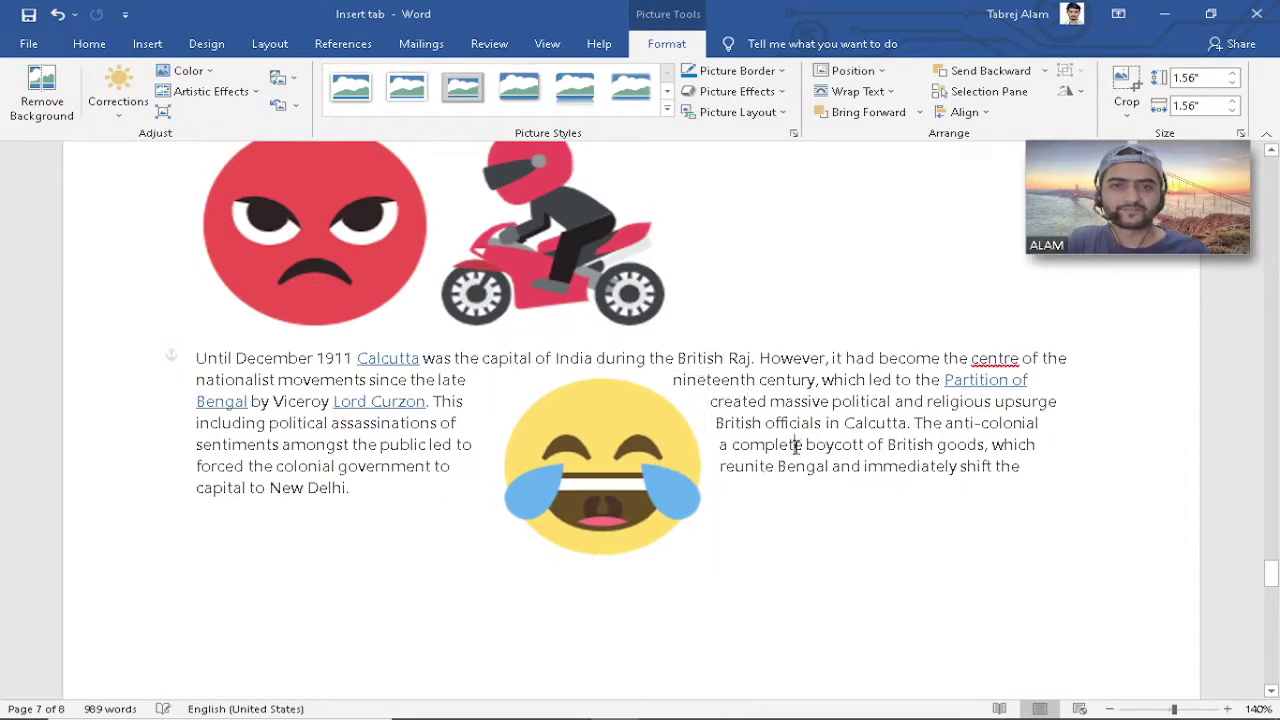
{"action": "left_click", "coordinate": [147, 43]}
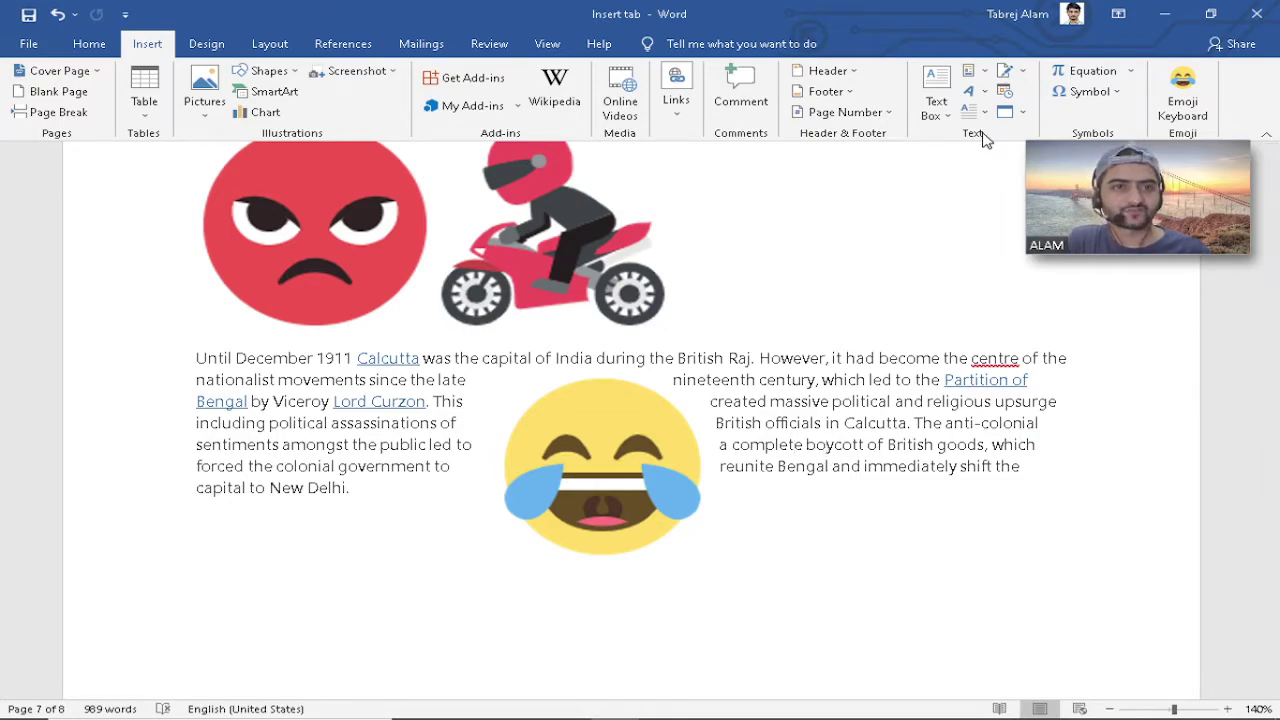
{"action": "left_click", "coordinate": [984, 84]}
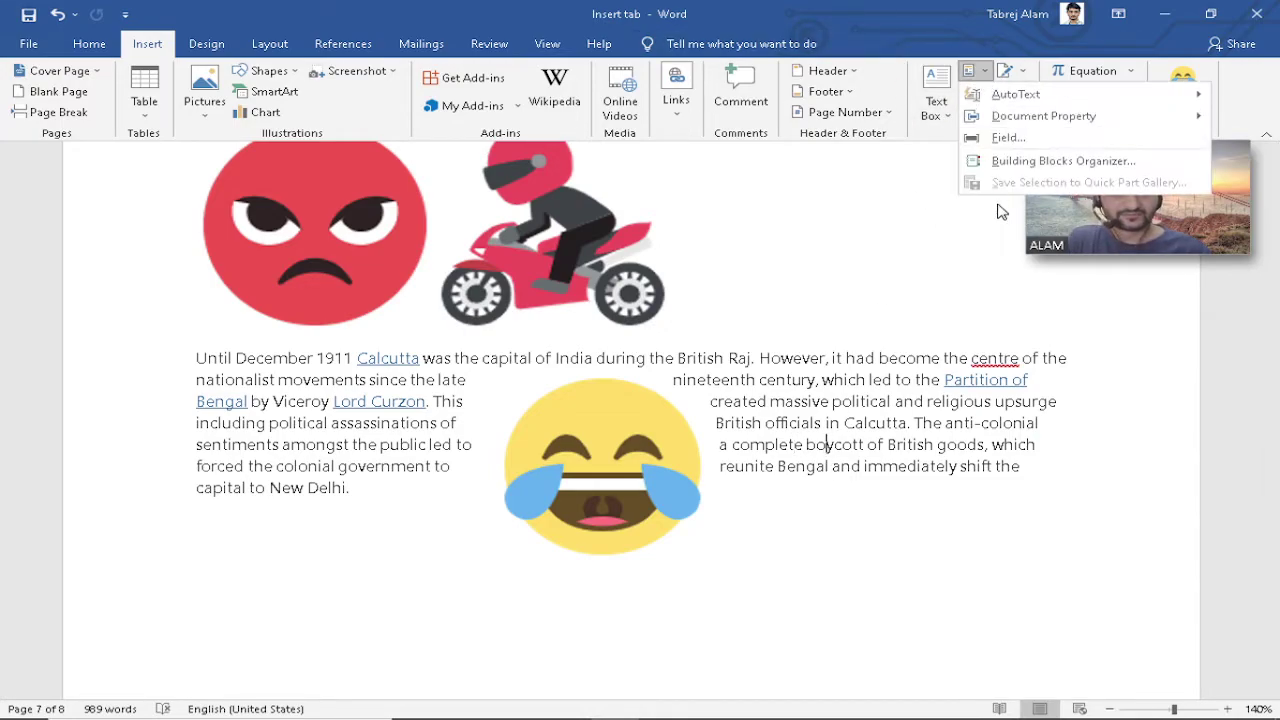
{"action": "mouse_move", "coordinate": [1016, 97]}
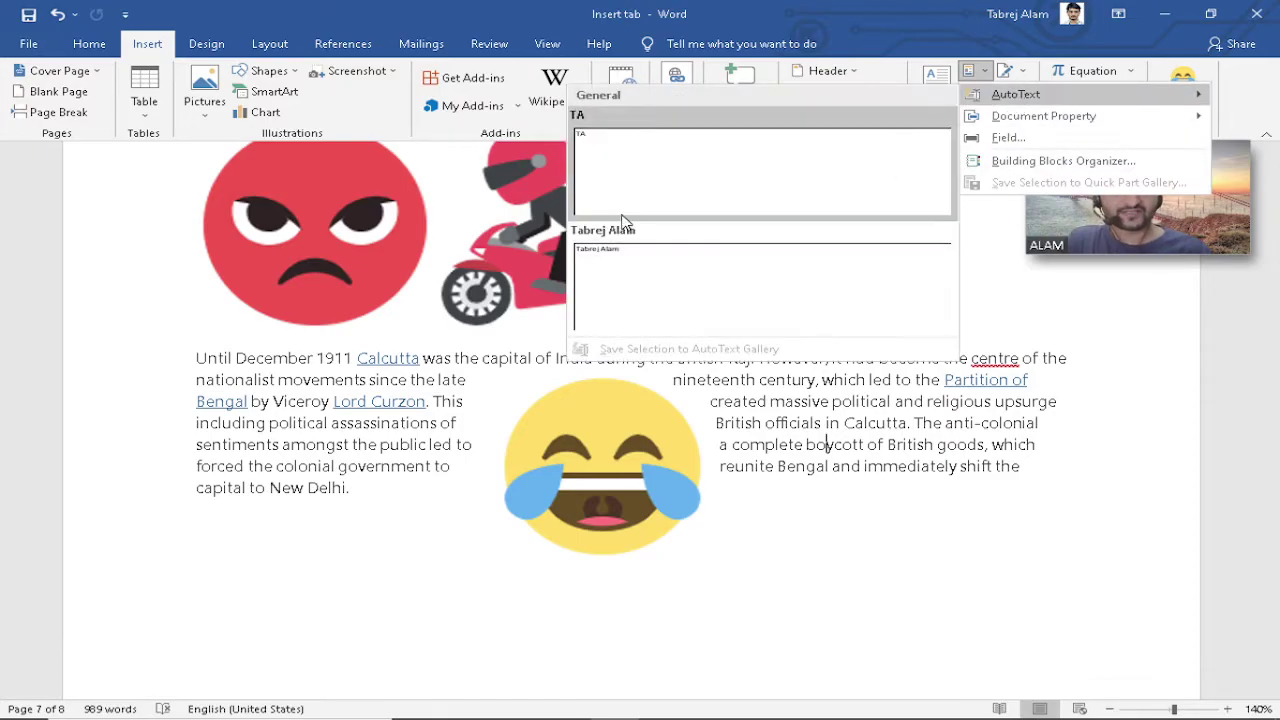
{"action": "left_click", "coordinate": [724, 204]}
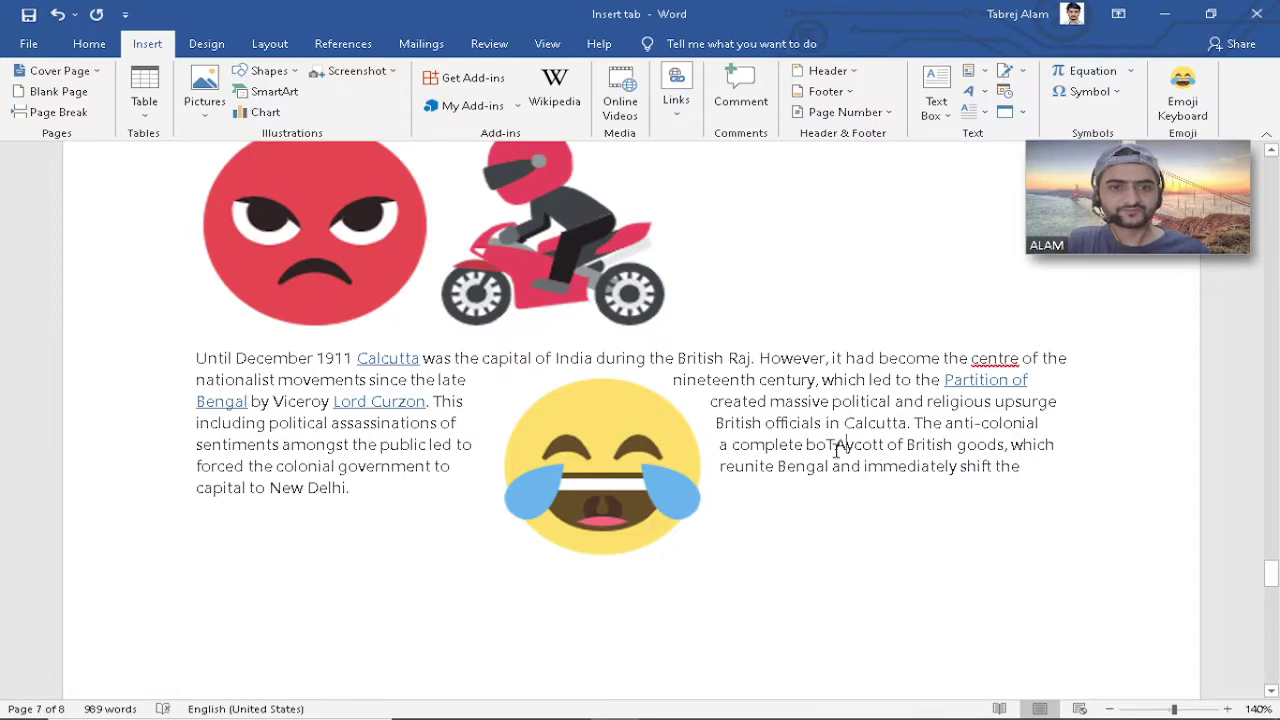
Select the inserted "TA" text and examine the Quick Parts AutoText options and the WordArt style gallery.
{"action": "left_click_drag", "start_coordinate": [828, 446], "coordinate": [848, 446]}
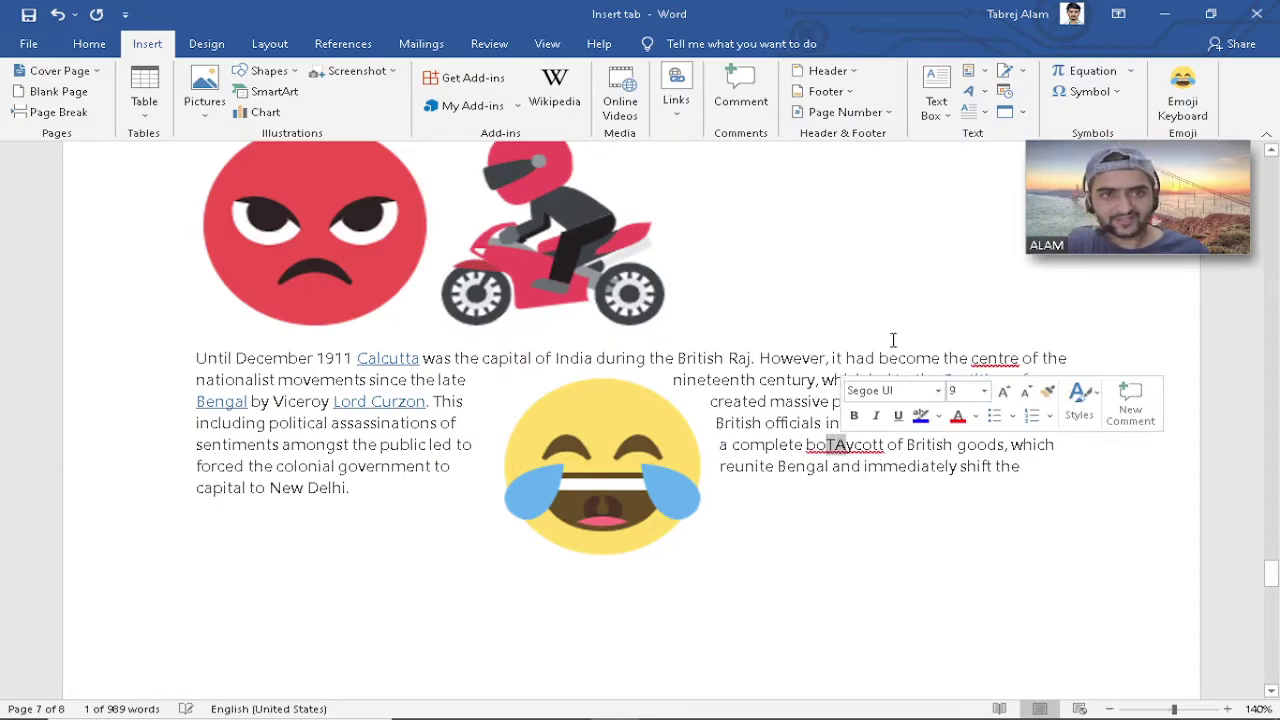
{"action": "left_click", "coordinate": [985, 74]}
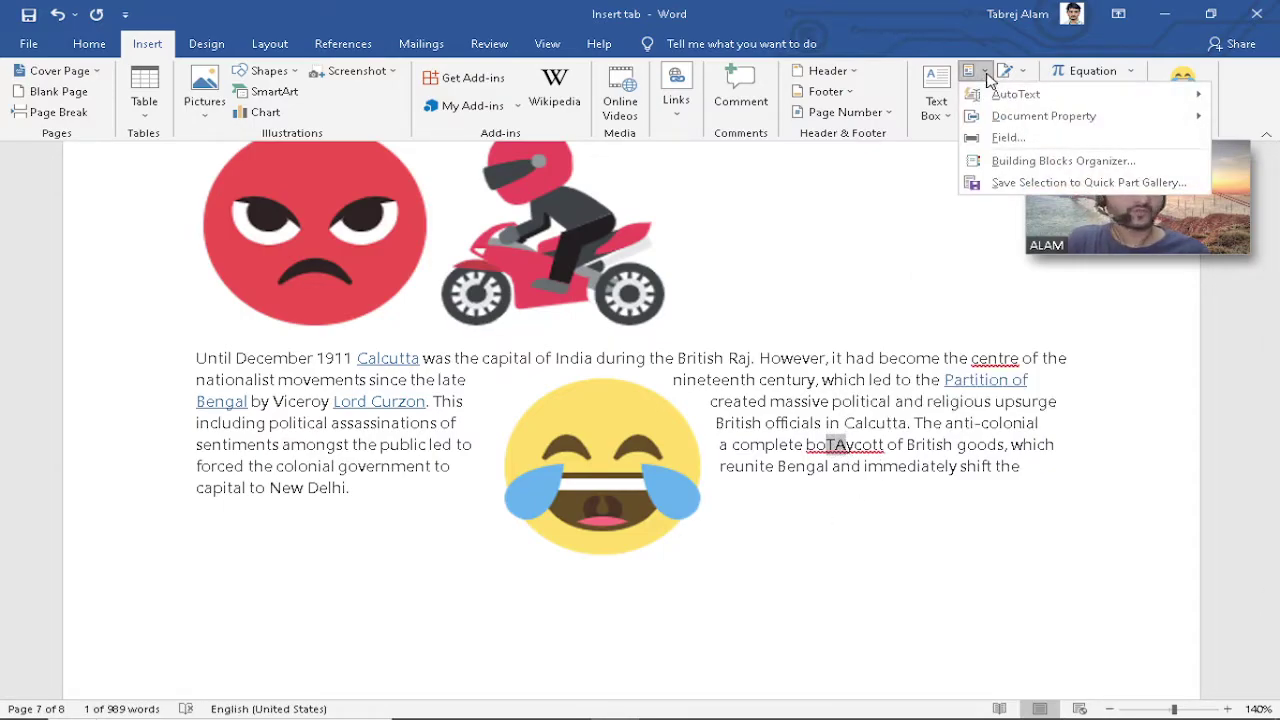
{"action": "mouse_move", "coordinate": [983, 97]}
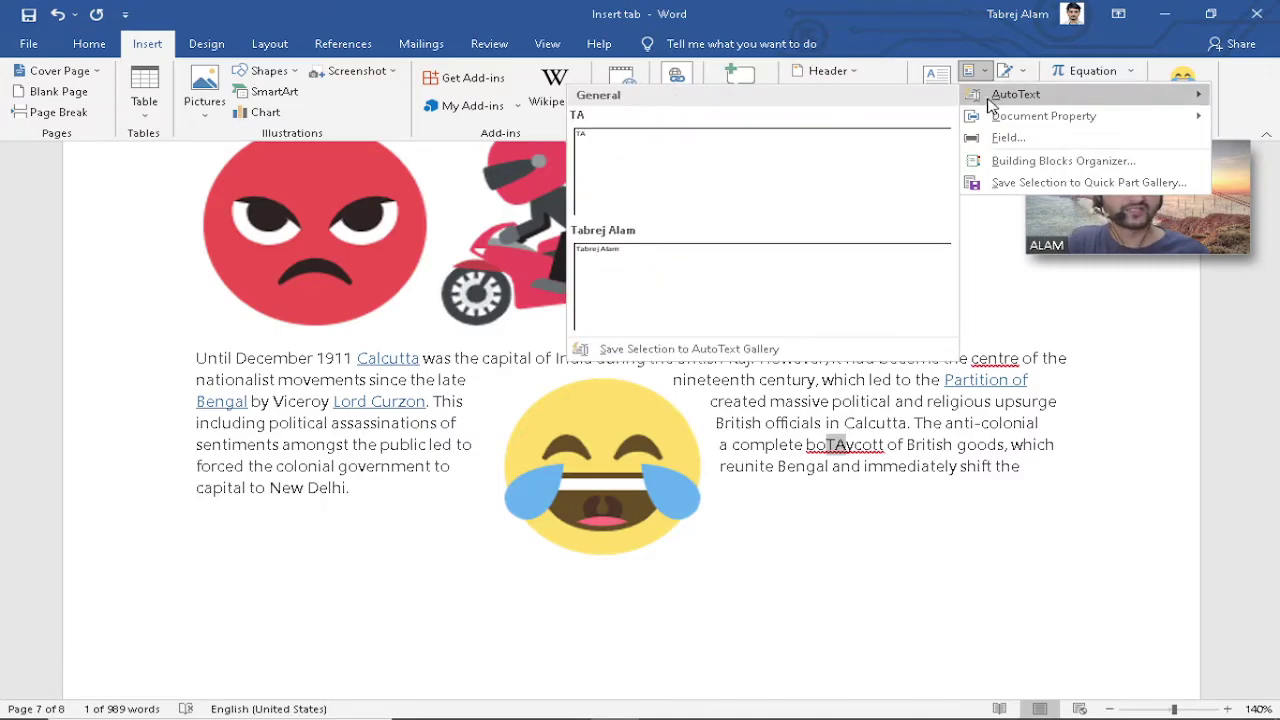
{"action": "key", "text": "Escape"}
{"action": "left_click", "coordinate": [982, 92]}
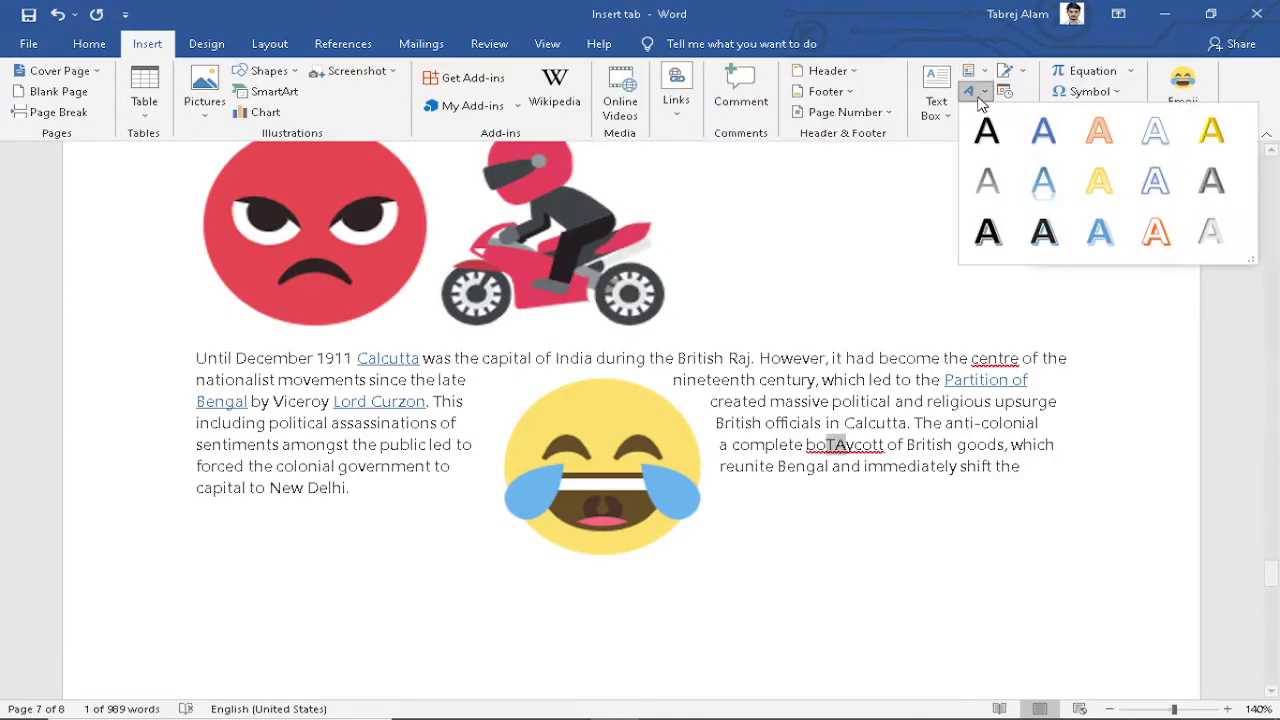
{"action": "left_click", "coordinate": [922, 33]}
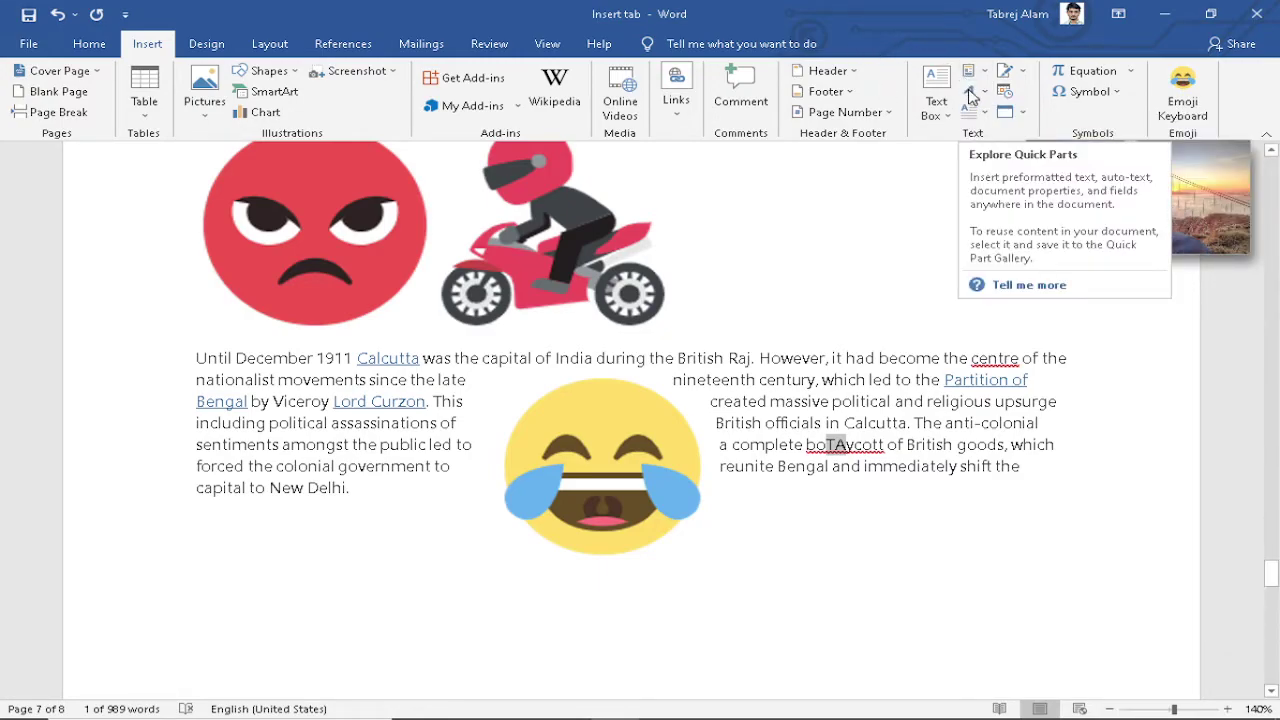
{"action": "left_click", "coordinate": [985, 74]}
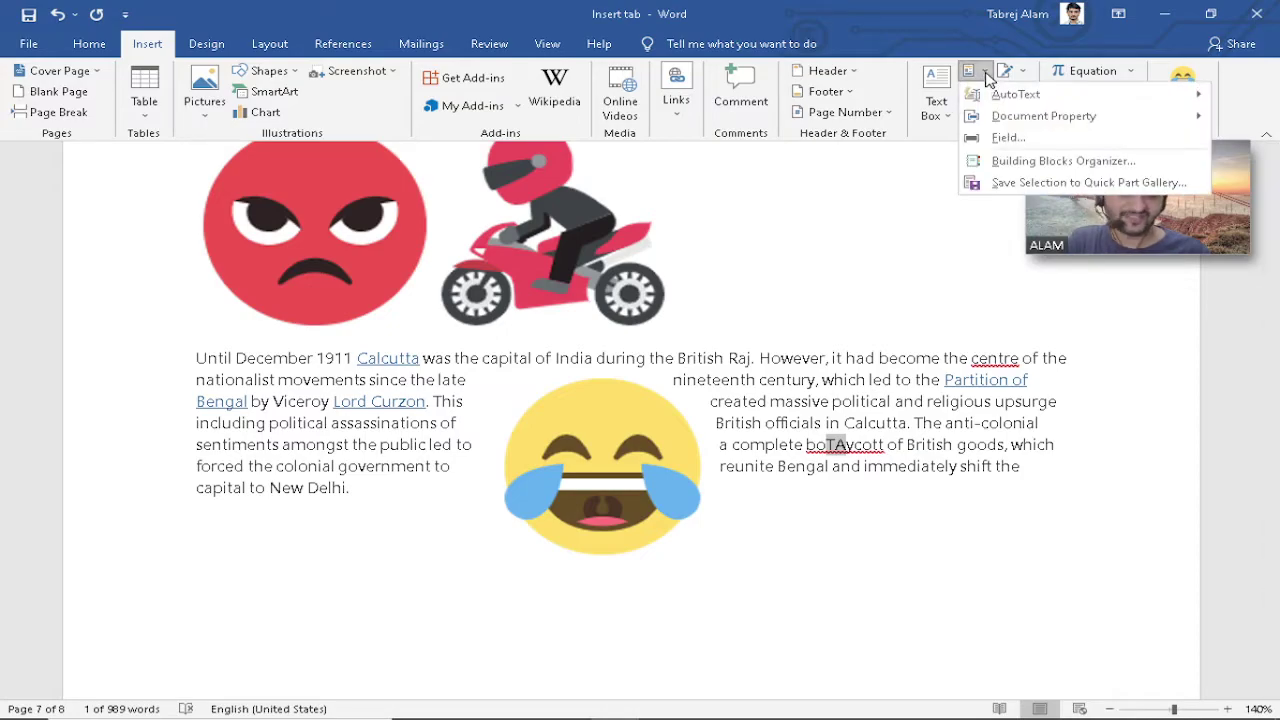
{"action": "left_click", "coordinate": [985, 74]}
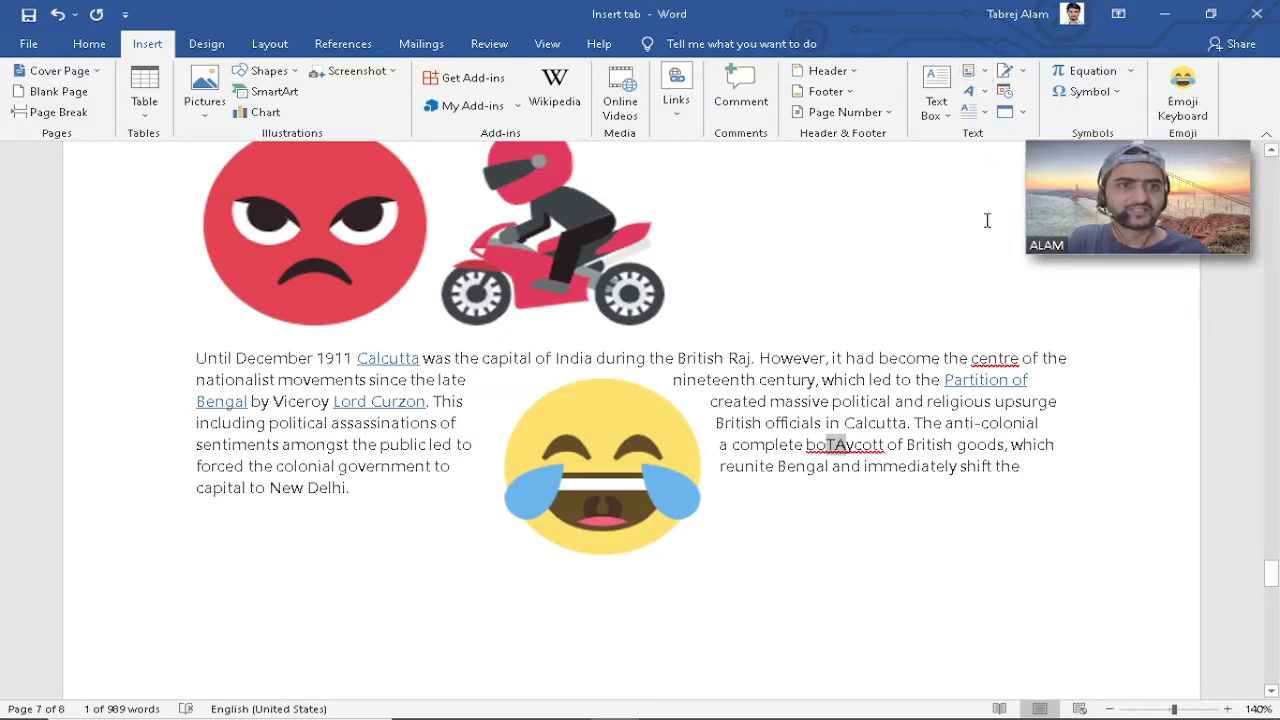
{"action": "left_click", "coordinate": [972, 91]}
{"action": "left_click", "coordinate": [797, 377]}
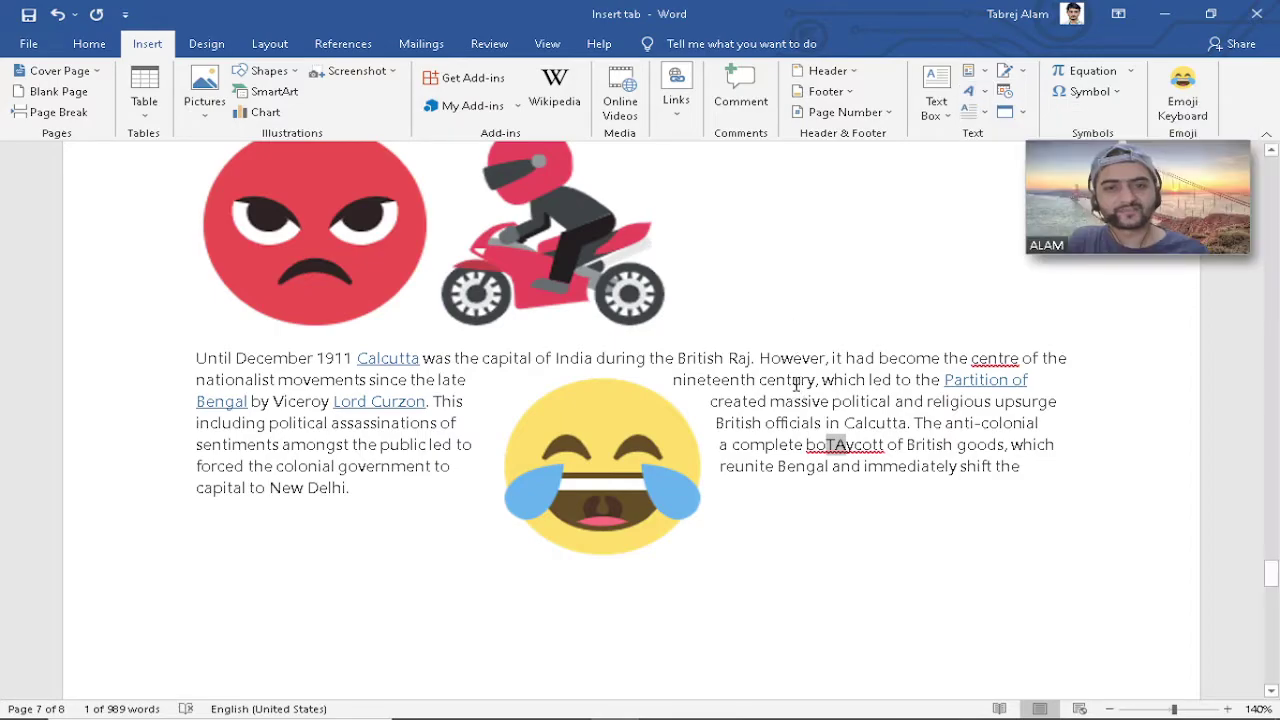
Start a new line below the Calcutta paragraph and insert WordArt there in the blue-outlined, unfilled letter style.
{"action": "scroll", "coordinate": [780, 400], "scroll_direction": "down", "scroll_amount": 3}
{"action": "left_click", "coordinate": [766, 346]}
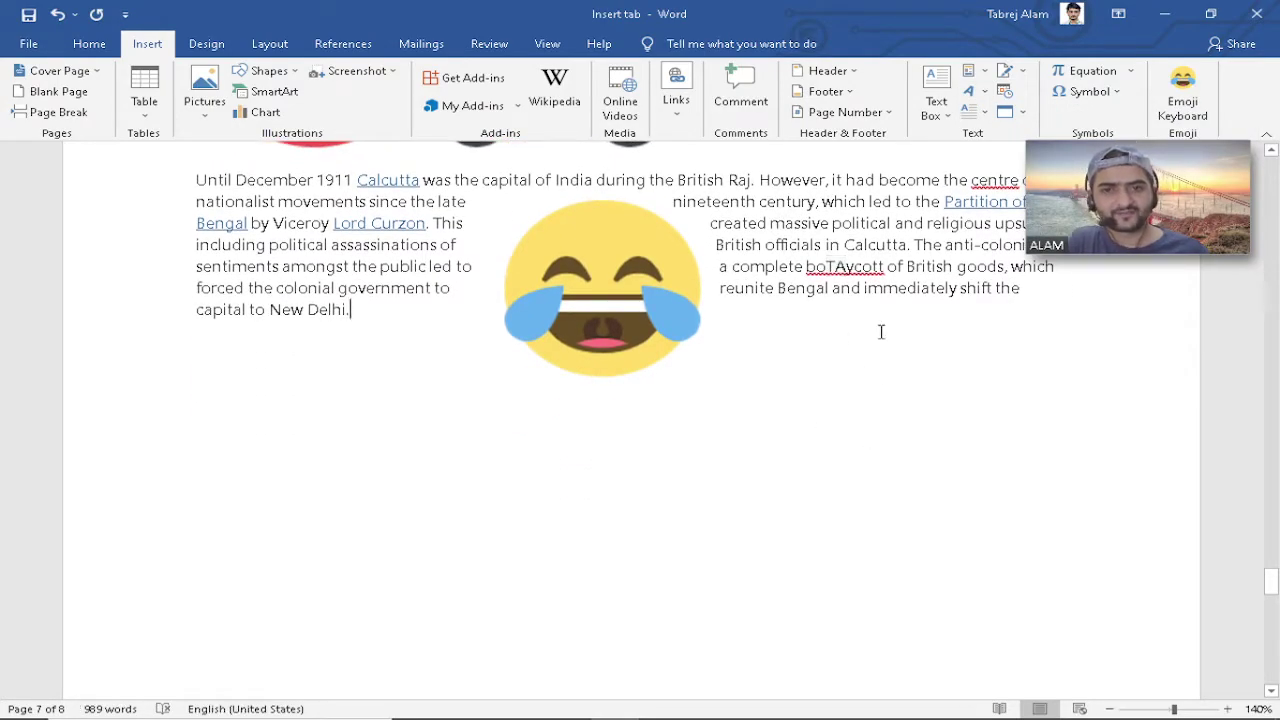
{"action": "key", "text": "Return"}
{"action": "key", "text": "ctrl+v"}
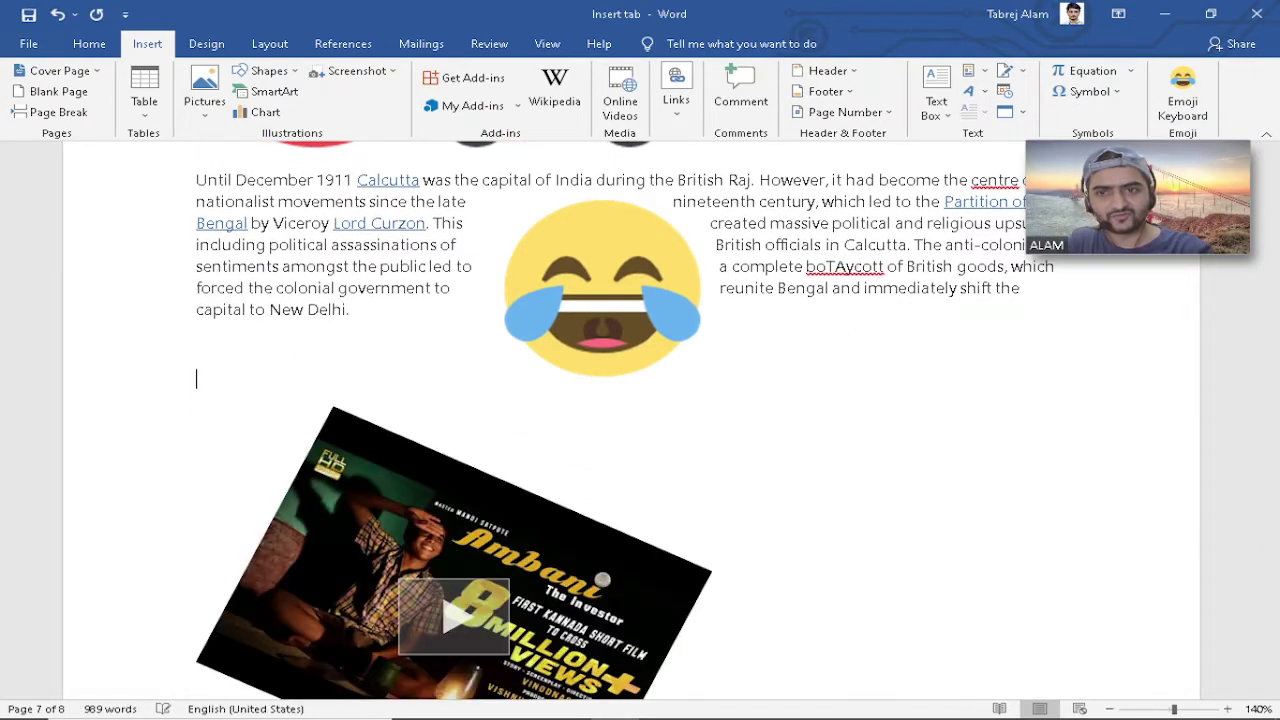
{"action": "left_click", "coordinate": [970, 91]}
{"action": "left_click", "coordinate": [1155, 182]}
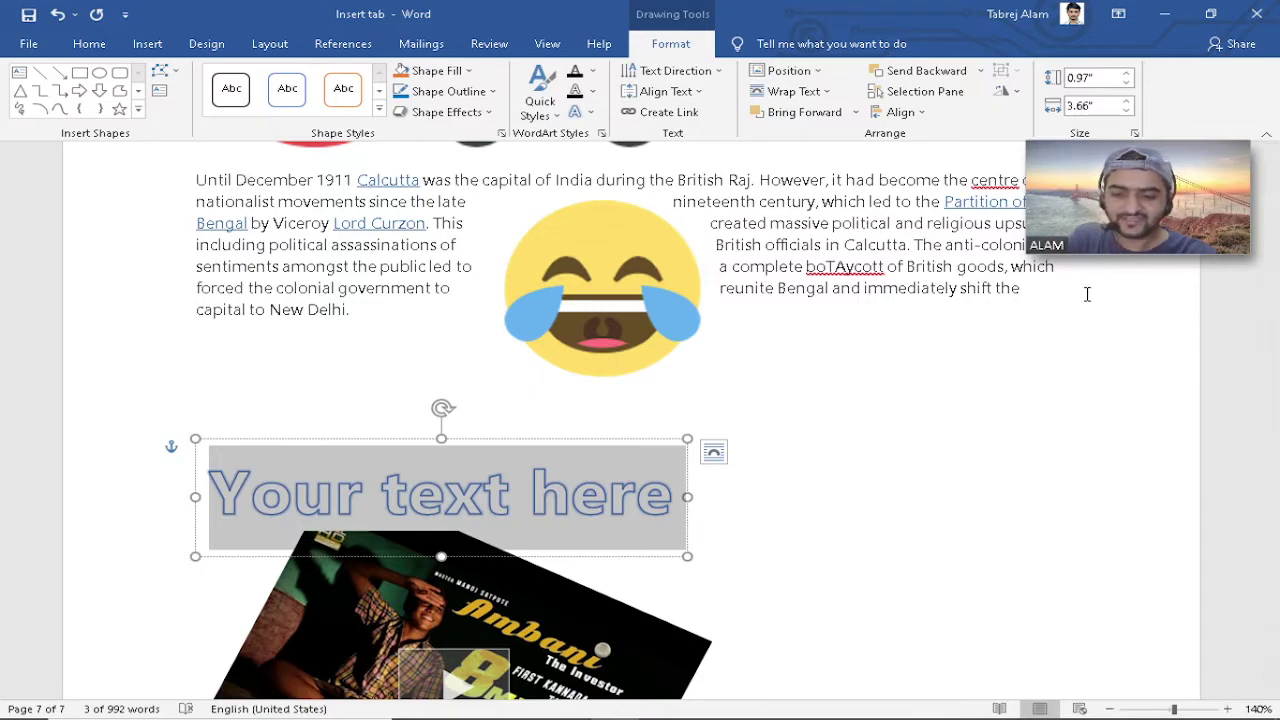
Replace the WordArt placeholder text with "NEW DELHI".
{"action": "type", "text": "nde"}
{"action": "key", "text": "BackSpace"}
{"action": "key", "text": "BackSpace"}
{"action": "key", "text": "BackSpace"}
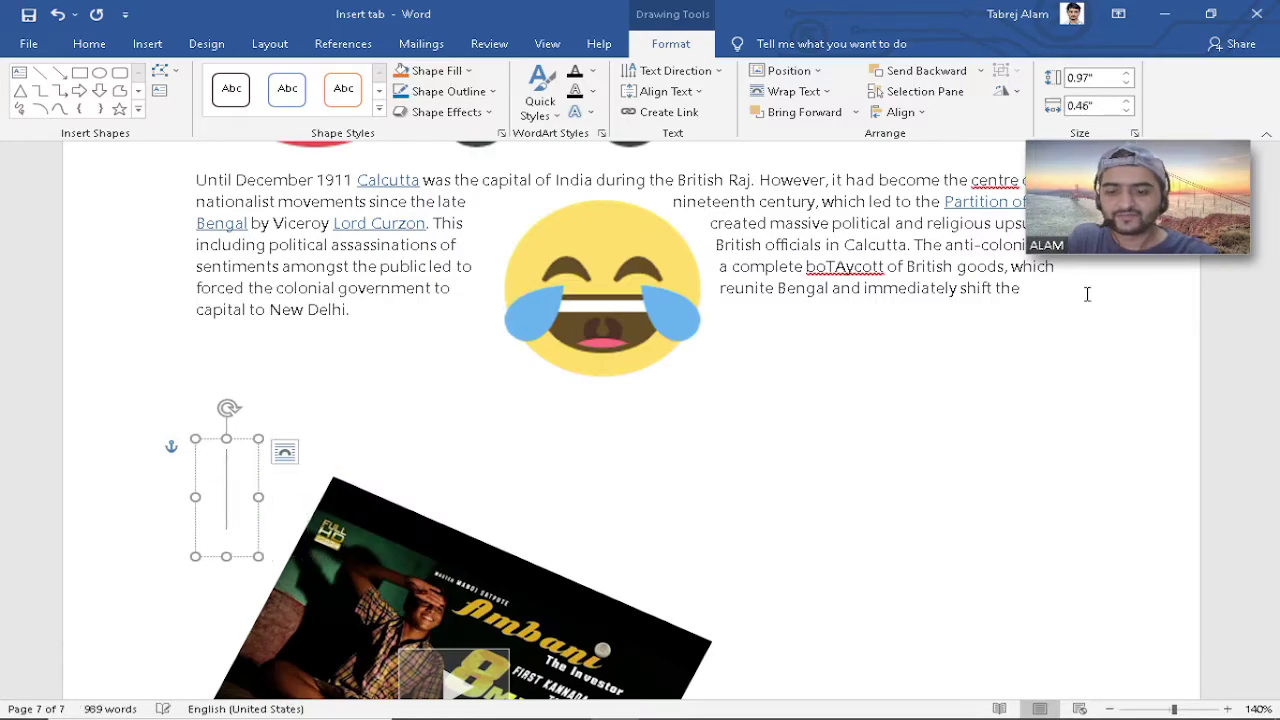
{"action": "type", "text": "NEW DELHI"}
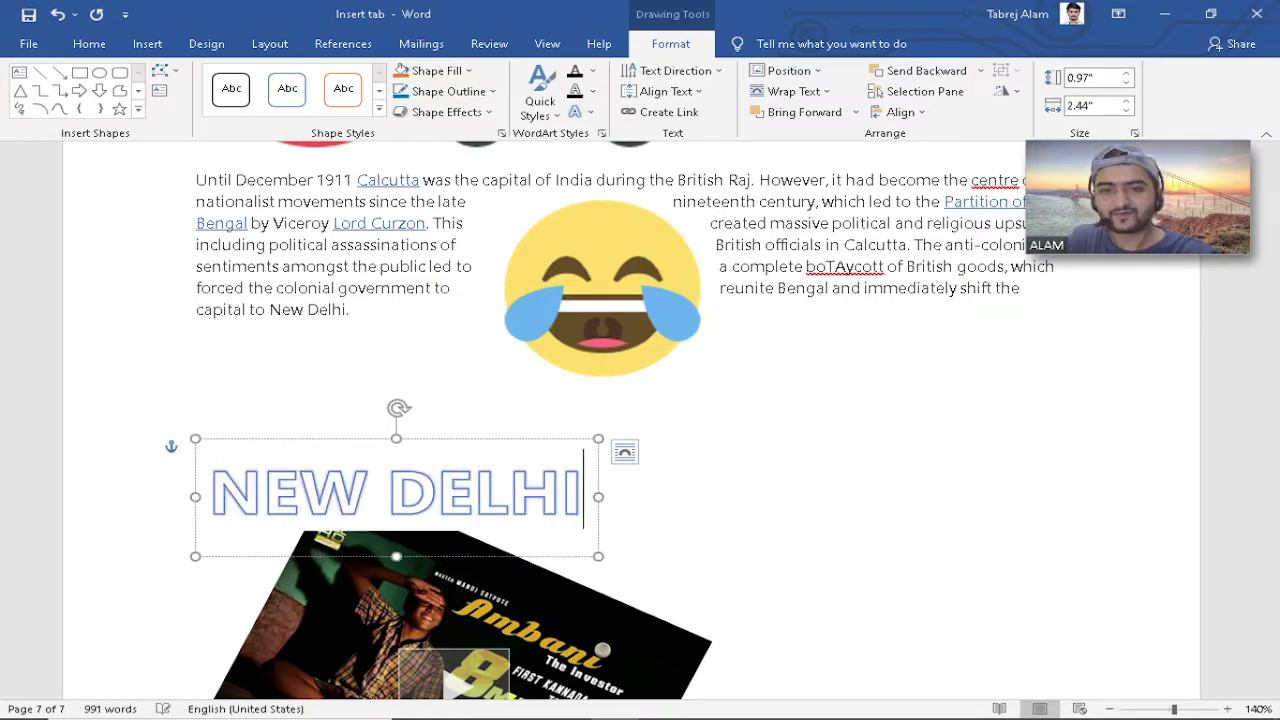
At the end of the Calcutta paragraph, start inserting an online picture and search Bing images for "KEYBOARD".
{"action": "left_click", "coordinate": [300, 285]}
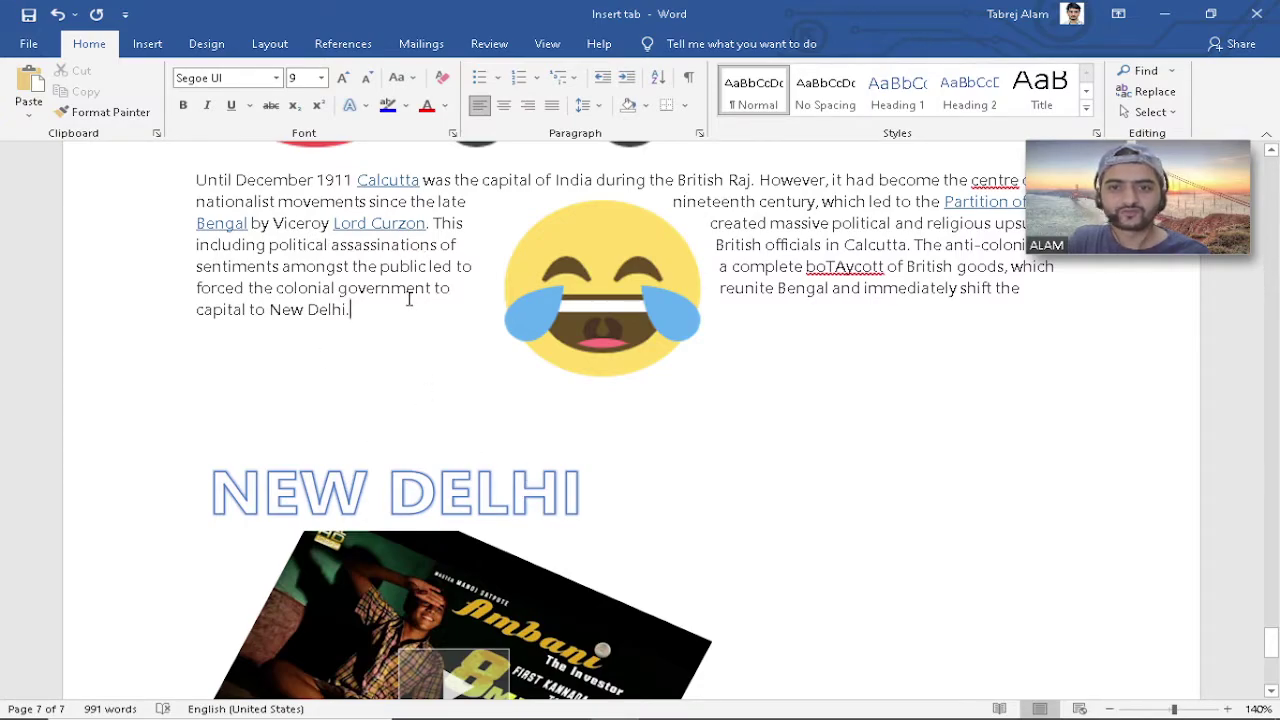
{"action": "left_click", "coordinate": [149, 44]}
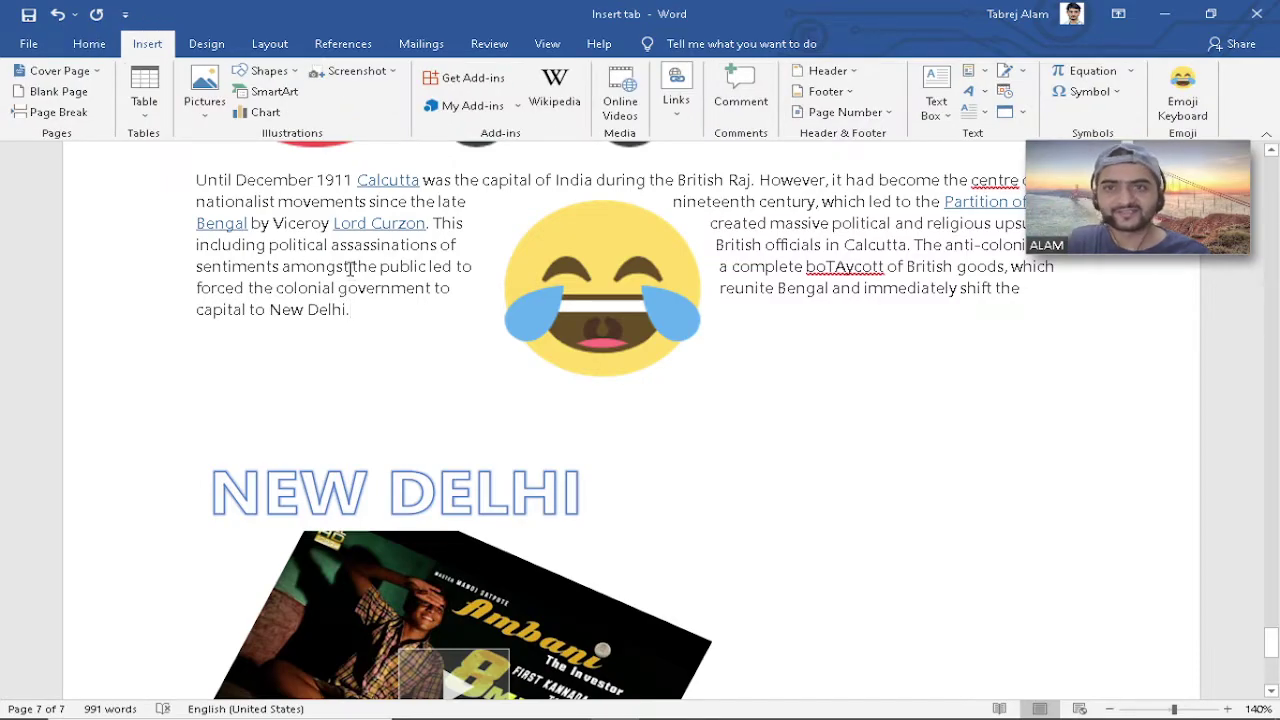
{"action": "left_click", "coordinate": [204, 92]}
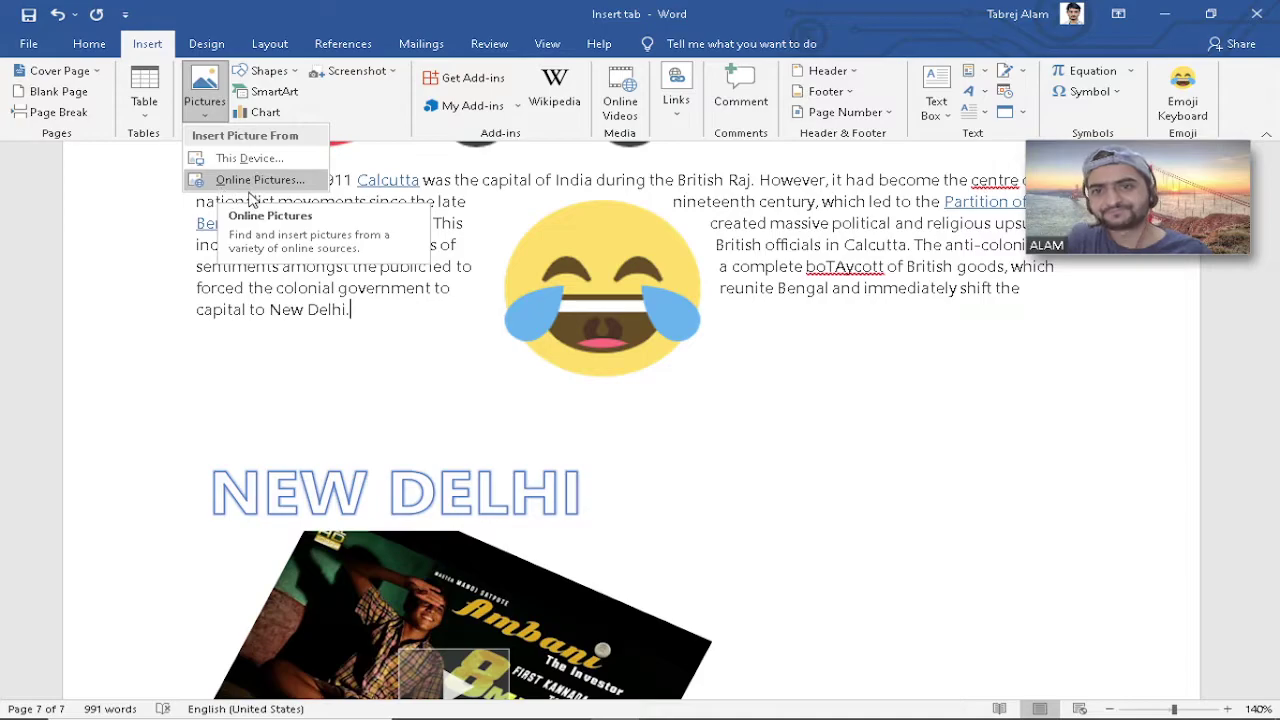
{"action": "left_click", "coordinate": [248, 180]}
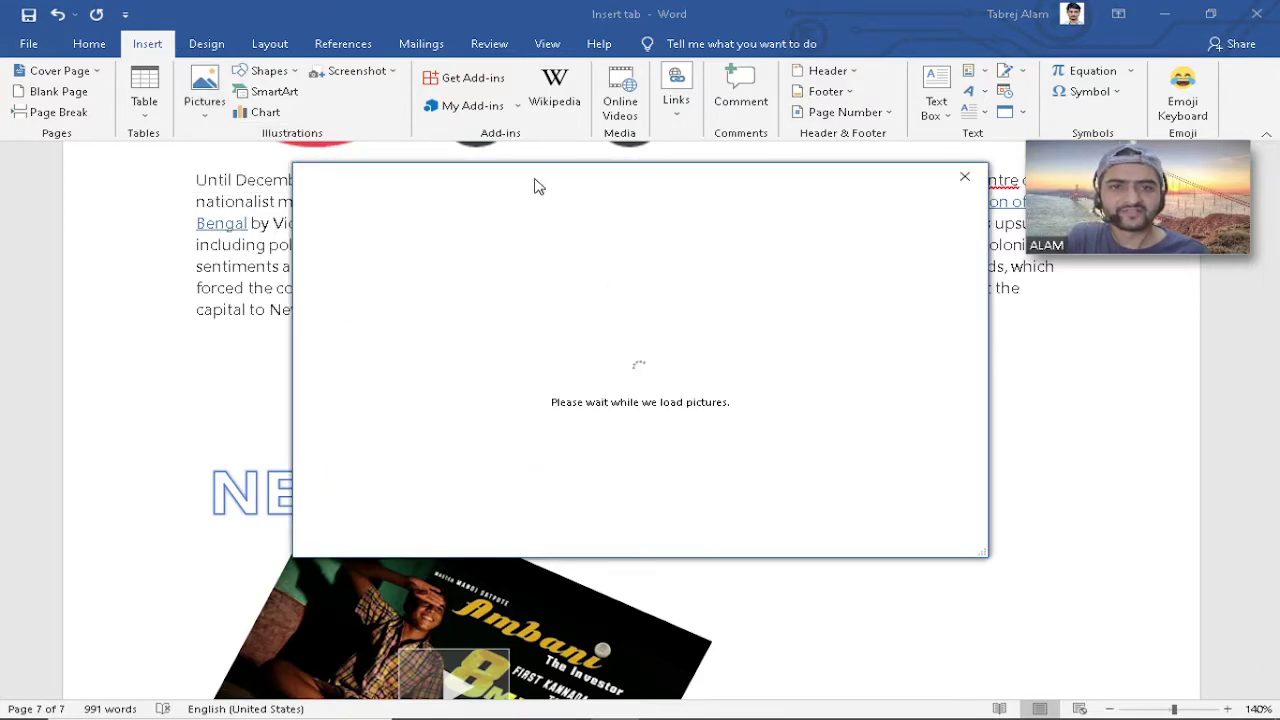
{"action": "left_click", "coordinate": [748, 266]}
{"action": "type", "text": "KEYBOARD"}
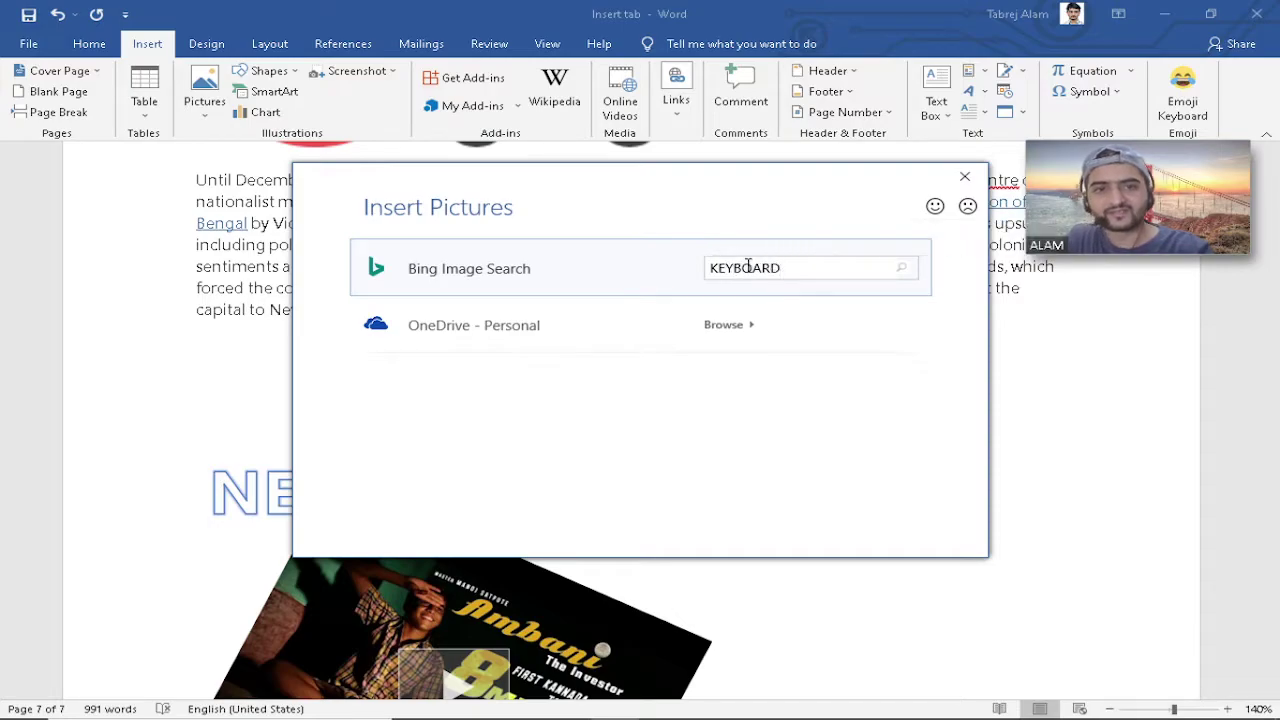
{"action": "key", "text": "Return"}
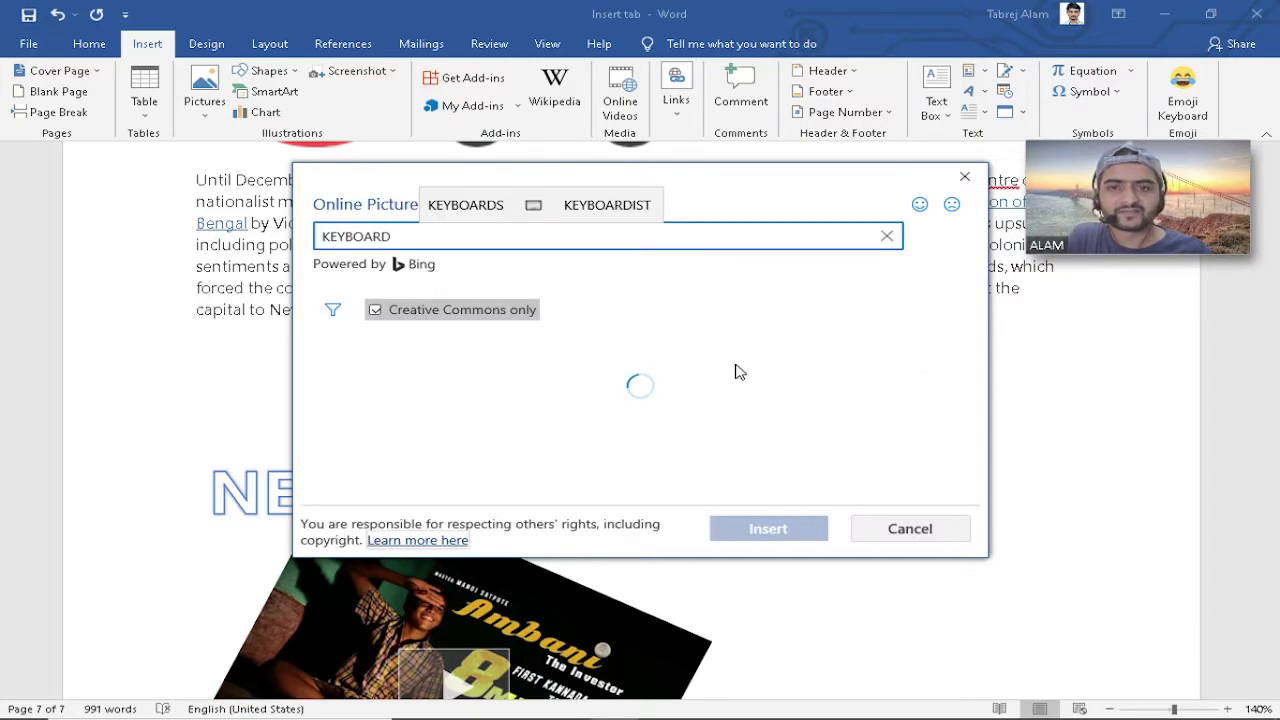
Browse the keyboard image results and insert the picture of the black Das Keyboard on a white background.
{"action": "scroll", "coordinate": [740, 395], "scroll_direction": "down", "scroll_amount": 3}
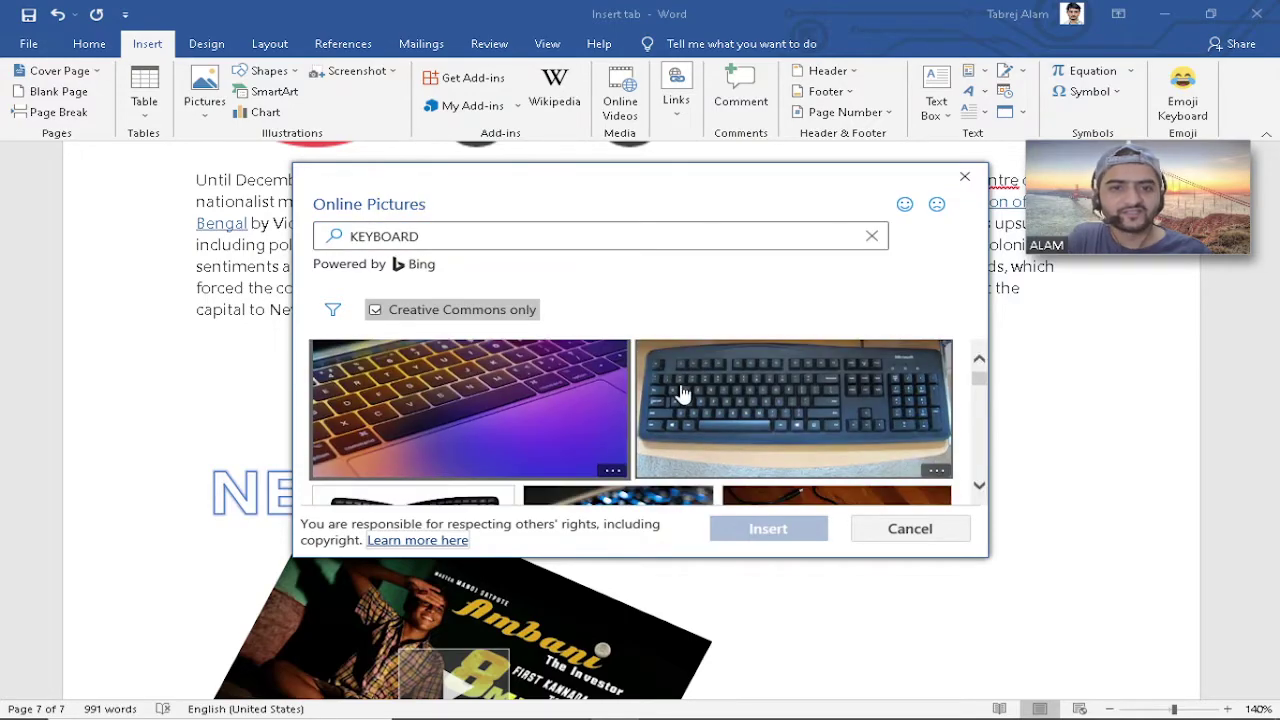
{"action": "scroll", "coordinate": [743, 409], "scroll_direction": "down", "scroll_amount": 5}
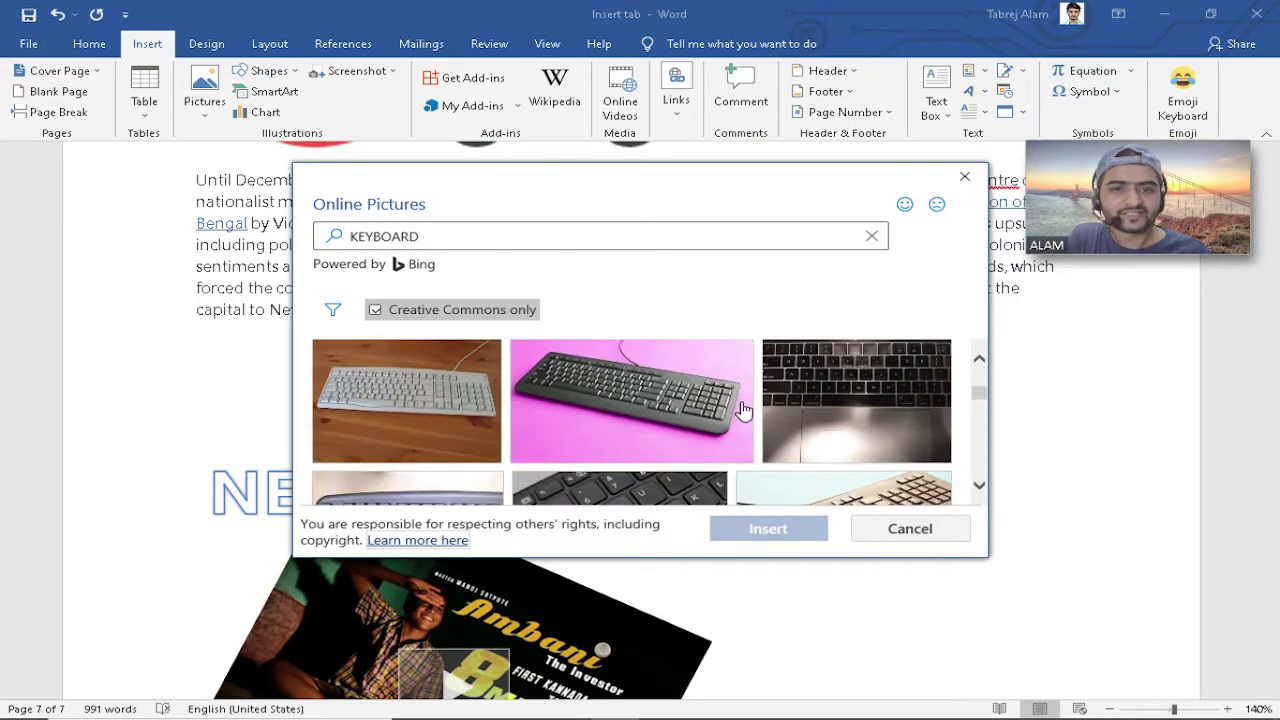
{"action": "scroll", "coordinate": [743, 409], "scroll_direction": "down", "scroll_amount": 4}
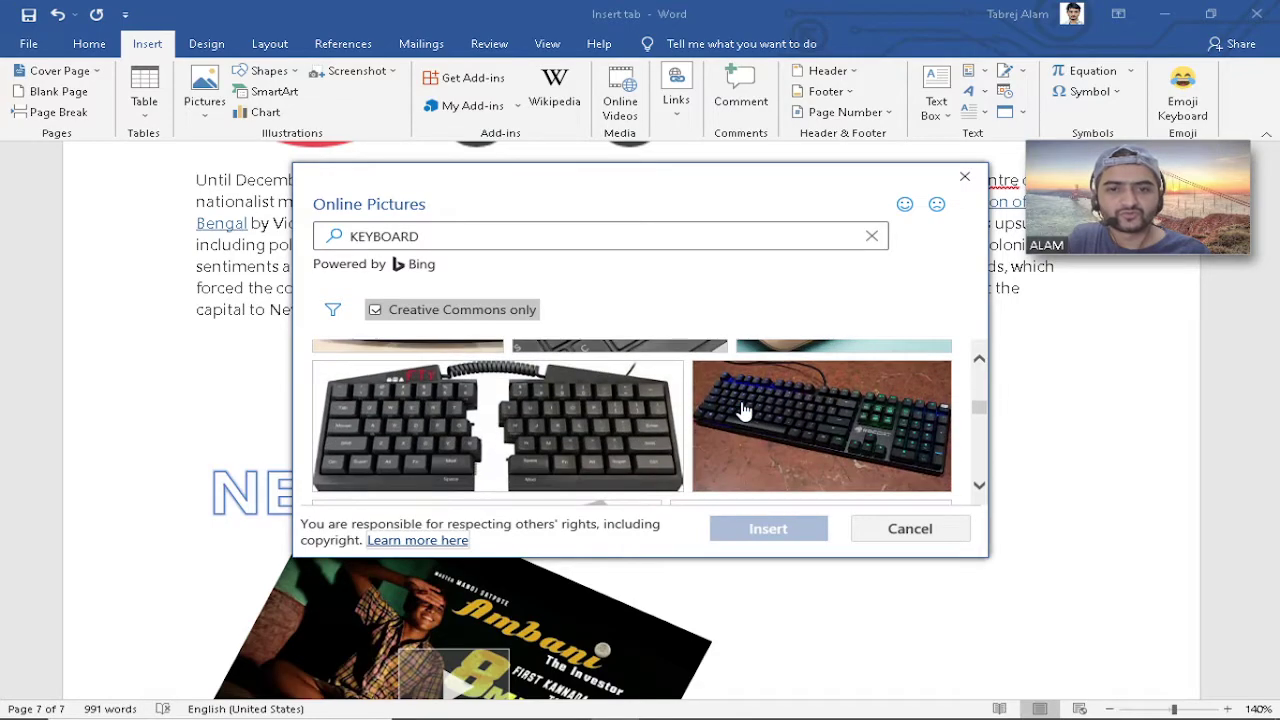
{"action": "scroll", "coordinate": [743, 409], "scroll_direction": "down", "scroll_amount": 2}
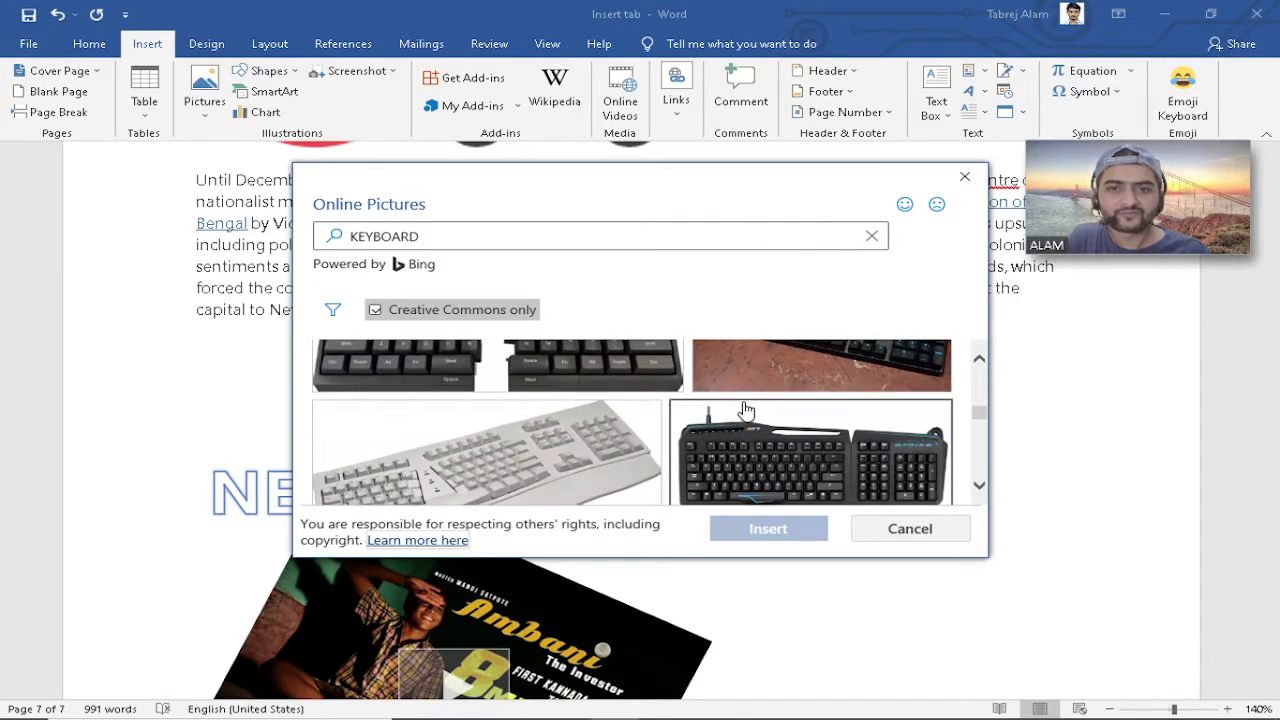
{"action": "scroll", "coordinate": [817, 450], "scroll_direction": "down", "scroll_amount": 3}
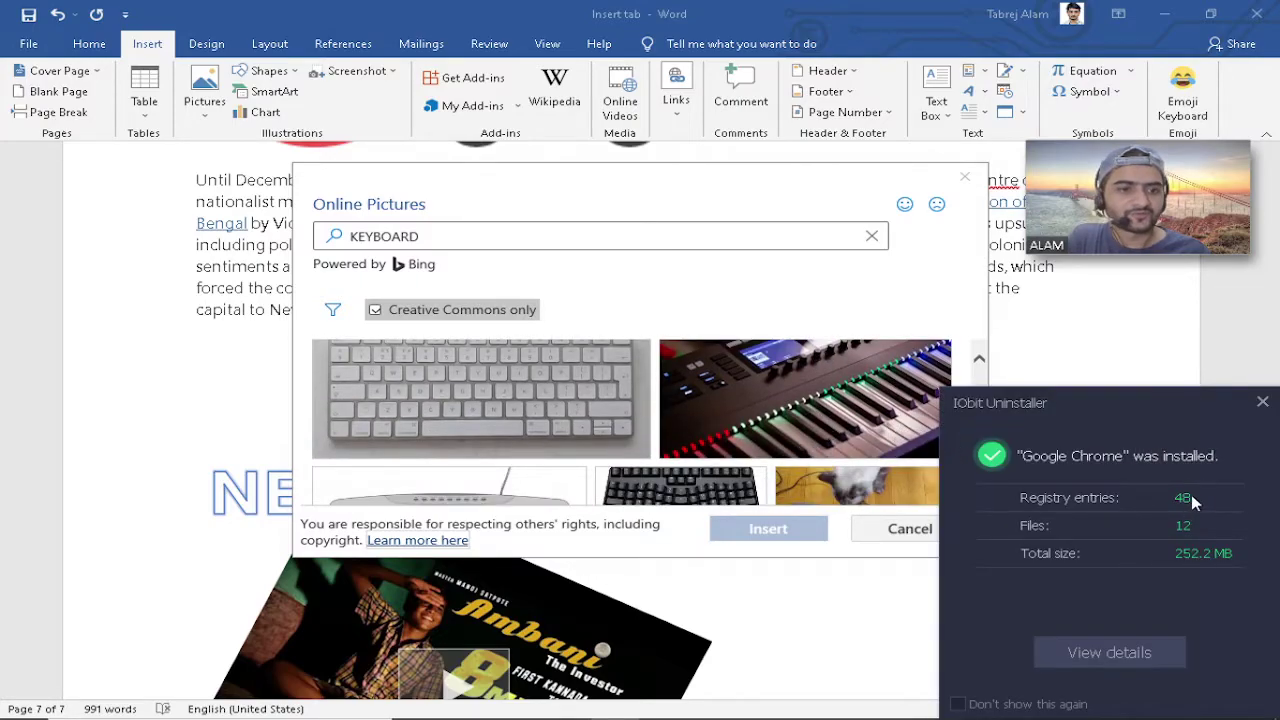
{"action": "left_click", "coordinate": [1262, 402]}
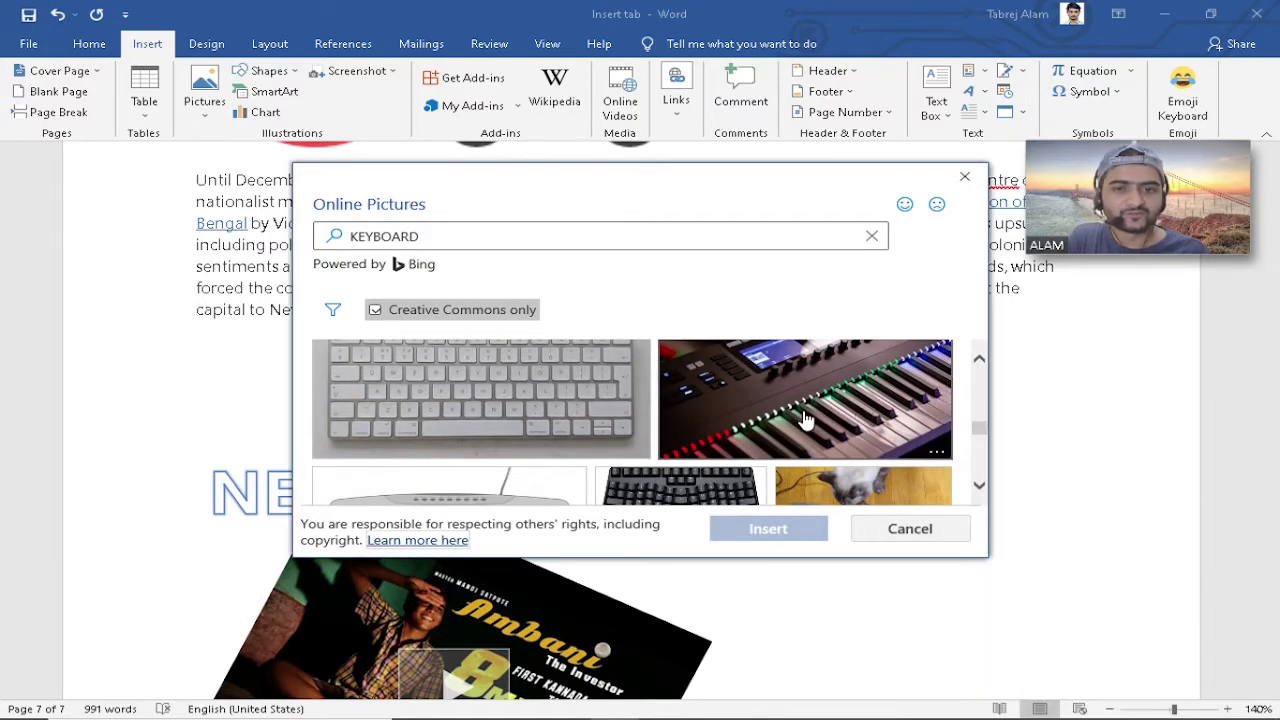
{"action": "scroll", "coordinate": [806, 420], "scroll_direction": "up", "scroll_amount": 1}
{"action": "scroll", "coordinate": [806, 420], "scroll_direction": "down", "scroll_amount": 2}
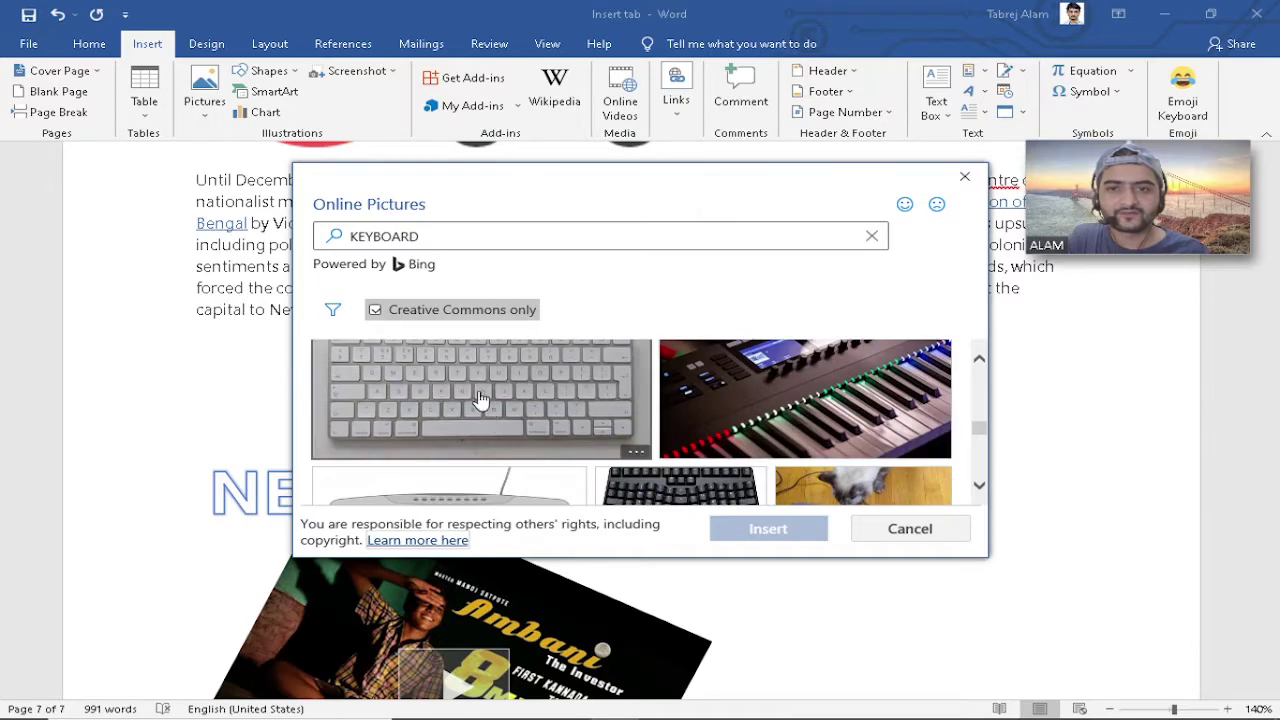
{"action": "scroll", "coordinate": [632, 434], "scroll_direction": "down", "scroll_amount": 3}
{"action": "scroll", "coordinate": [632, 434], "scroll_direction": "down", "scroll_amount": 5}
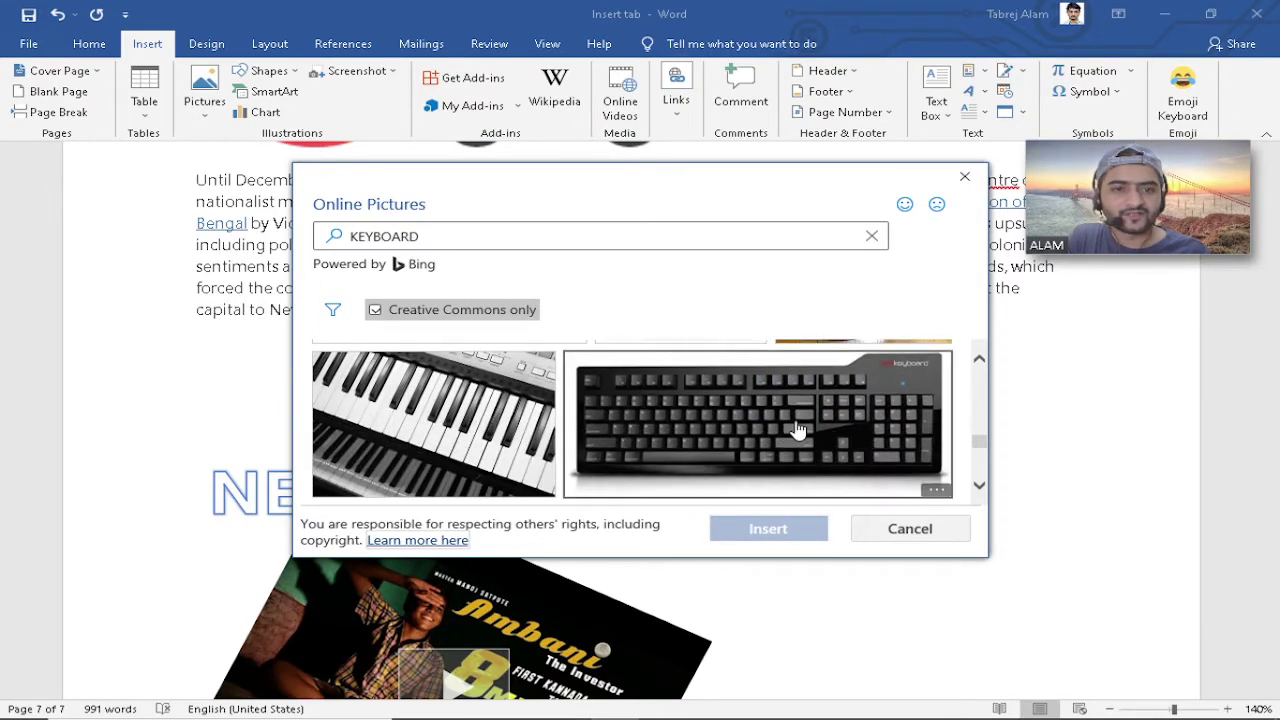
{"action": "left_click", "coordinate": [796, 432]}
{"action": "left_click", "coordinate": [810, 533]}
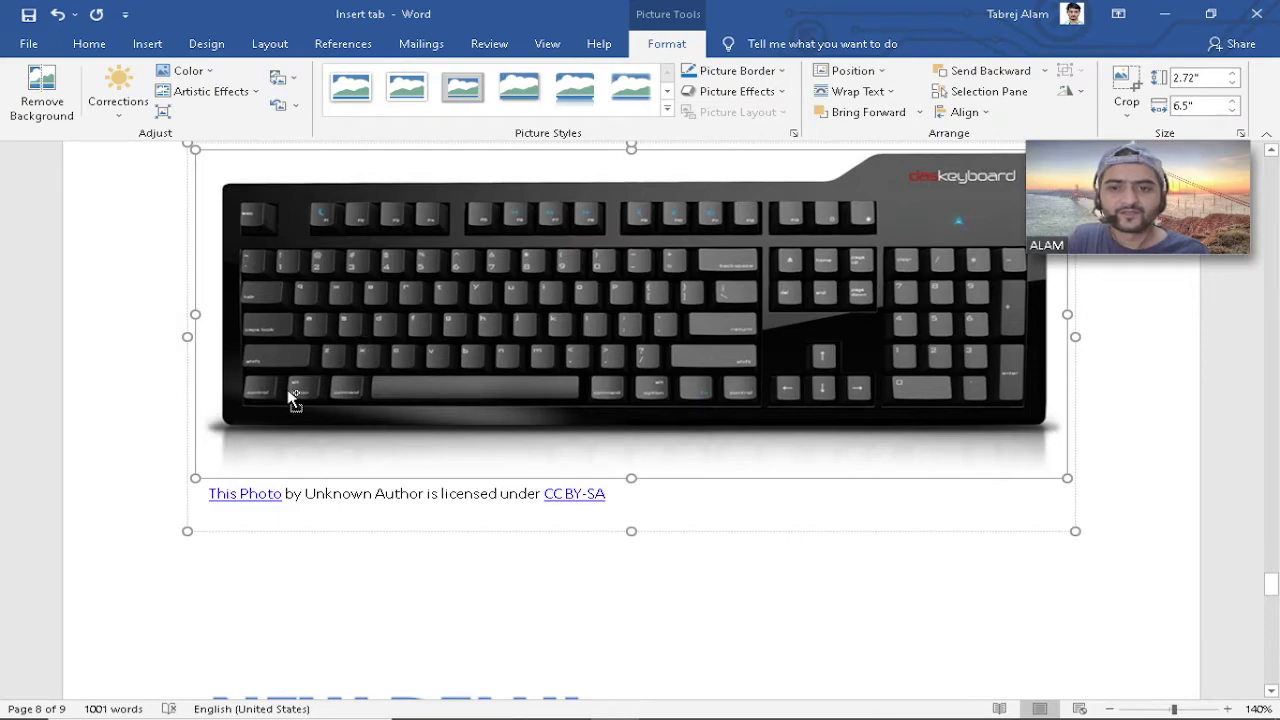
Enter the sample text "GDHDGDhdndhdndhfnhdTYUujujhju" on the line below the keyboard picture's license caption.
{"action": "scroll", "coordinate": [290, 395], "scroll_direction": "up", "scroll_amount": 5}
{"action": "scroll", "coordinate": [290, 395], "scroll_direction": "up", "scroll_amount": 10}
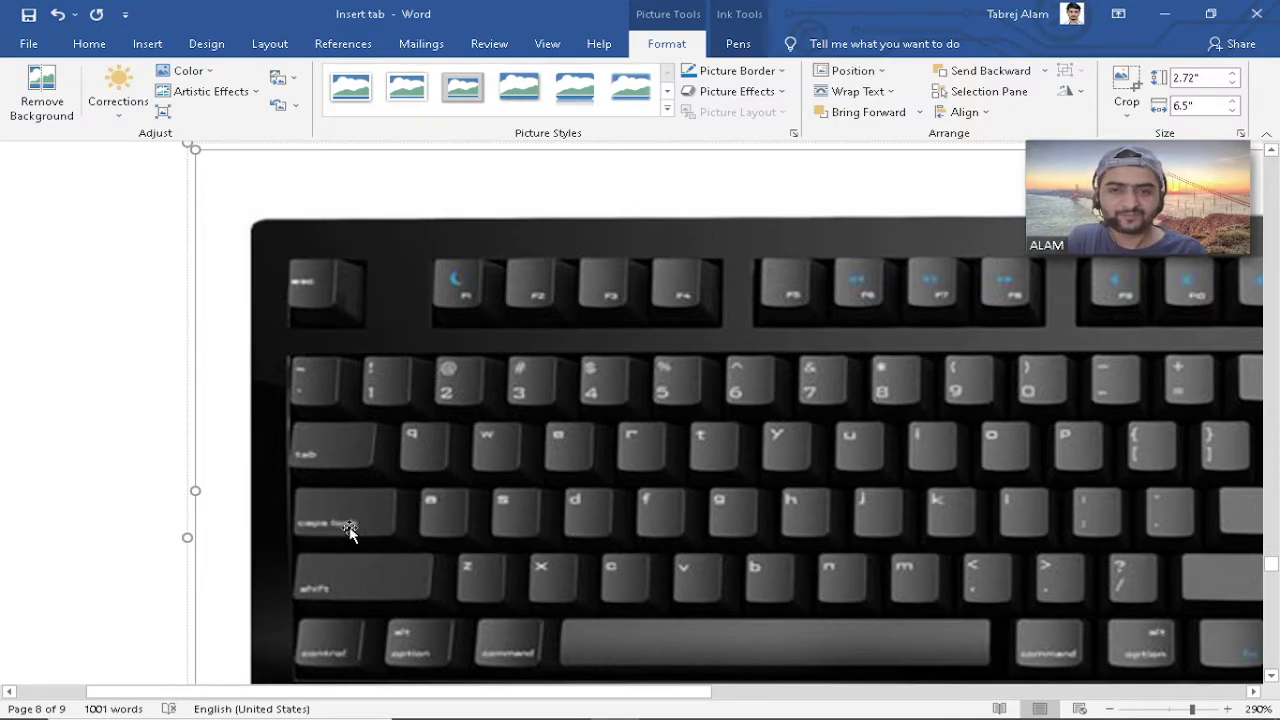
{"action": "scroll", "coordinate": [354, 523], "scroll_direction": "up", "scroll_amount": 5}
{"action": "scroll", "coordinate": [560, 427], "scroll_direction": "down", "scroll_amount": 10}
{"action": "scroll", "coordinate": [566, 346], "scroll_direction": "up", "scroll_amount": 6}
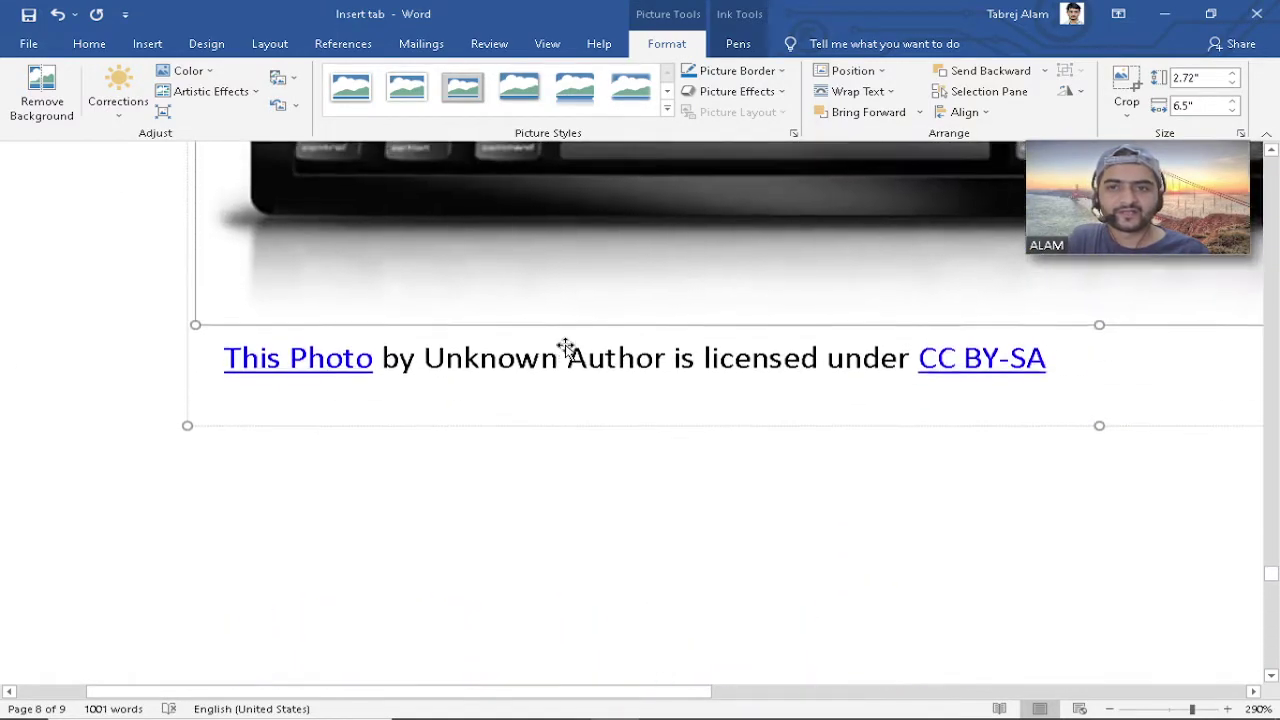
{"action": "scroll", "coordinate": [566, 346], "scroll_direction": "down", "scroll_amount": 2}
{"action": "left_click", "coordinate": [466, 340]}
{"action": "type", "text": "GDHDGD"}
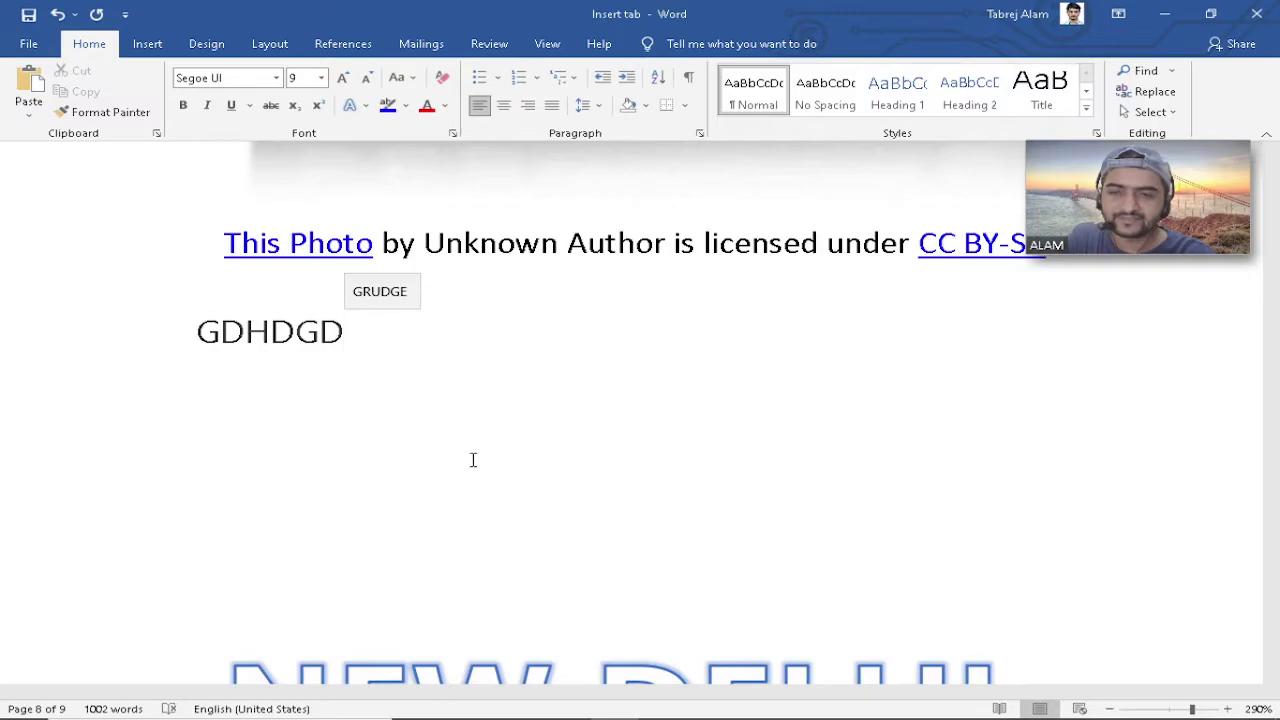
{"action": "type", "text": "hdndhdndhfnhd"}
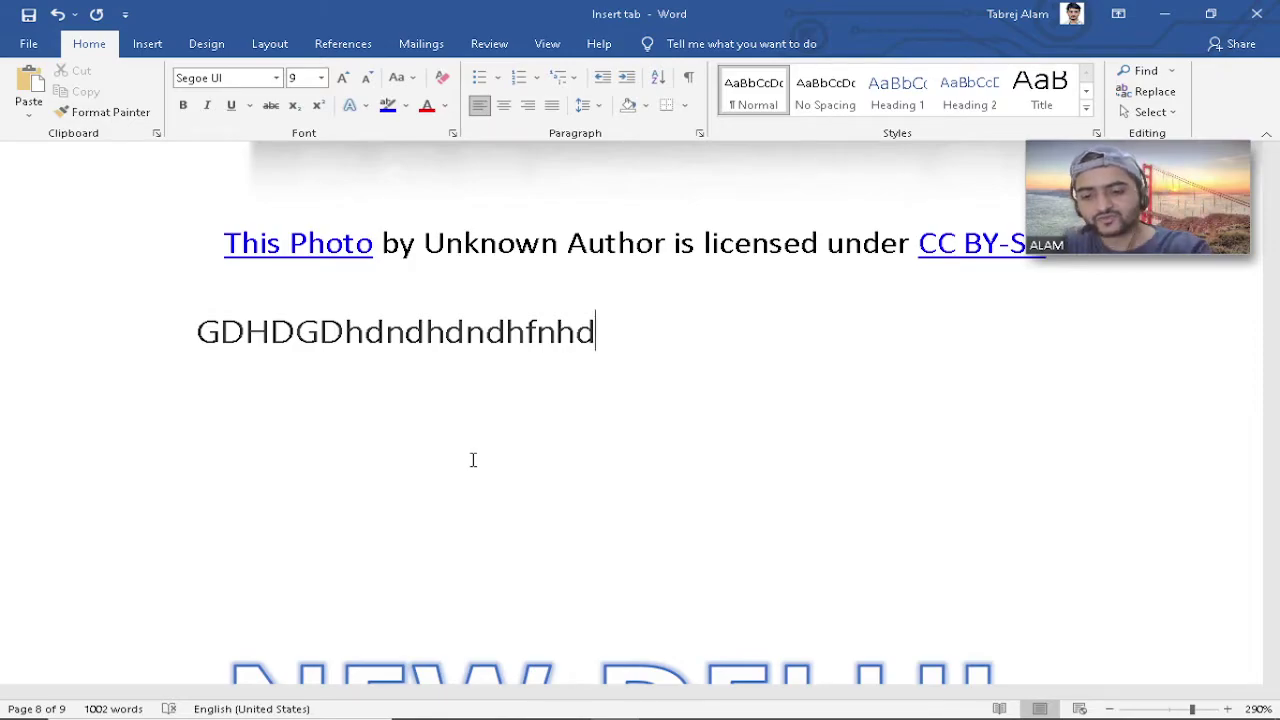
{"action": "type", "text": "TYU"}
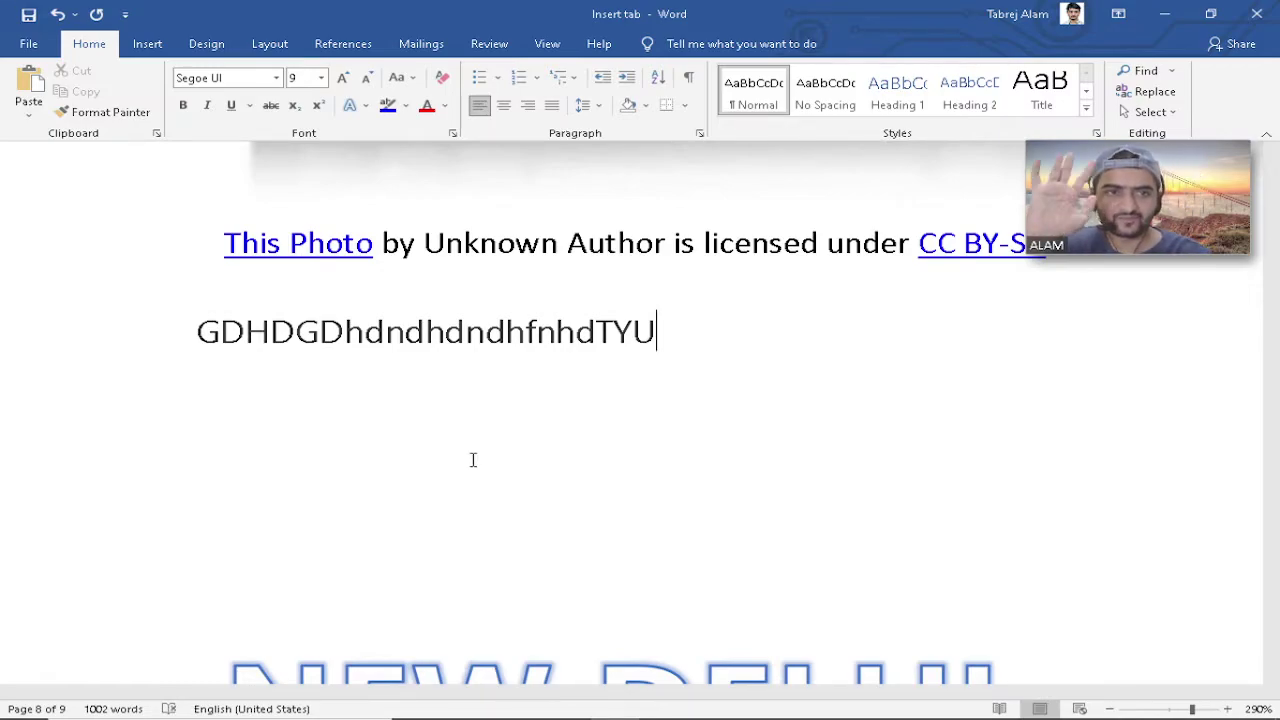
{"action": "type", "text": "ujujhju"}
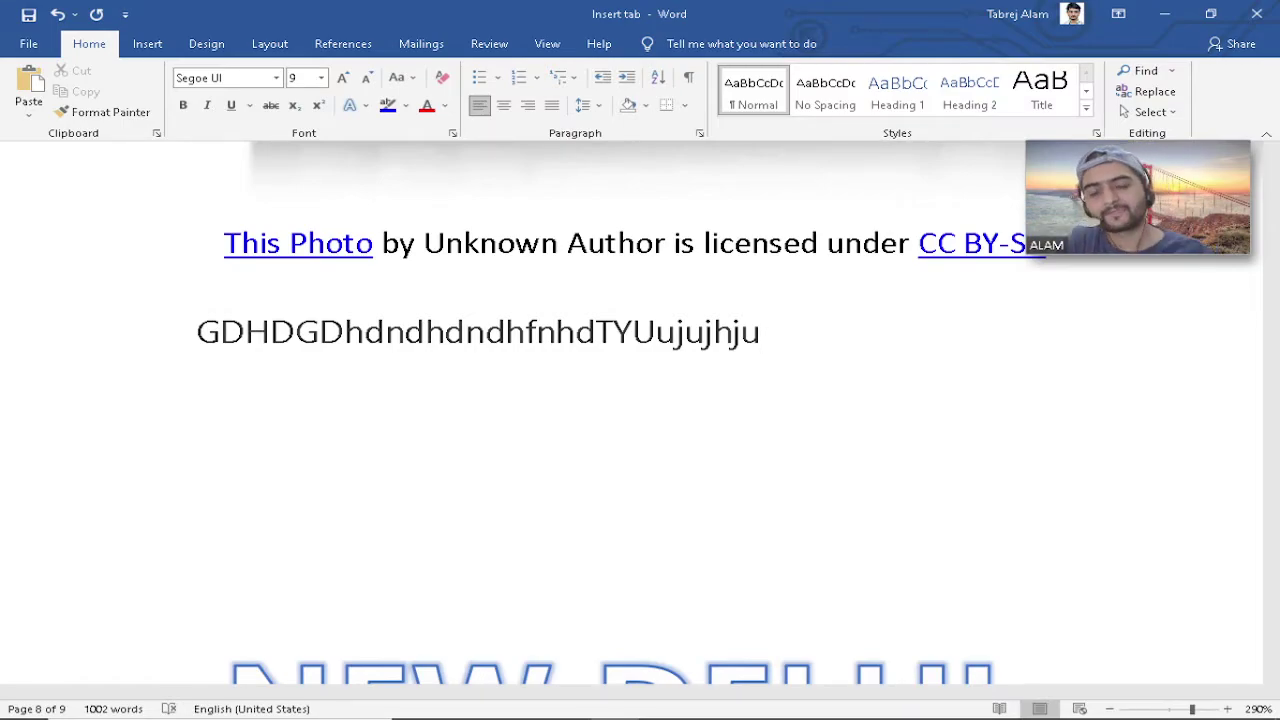
Place the cursor on the empty line above the NEW DELHI WordArt and examine the WordArt, drop cap and signature line options.
{"action": "scroll", "coordinate": [480, 457], "scroll_direction": "up", "scroll_amount": 3}
{"action": "scroll", "coordinate": [486, 457], "scroll_direction": "down", "scroll_amount": 4}
{"action": "scroll", "coordinate": [674, 480], "scroll_direction": "up", "scroll_amount": 4}
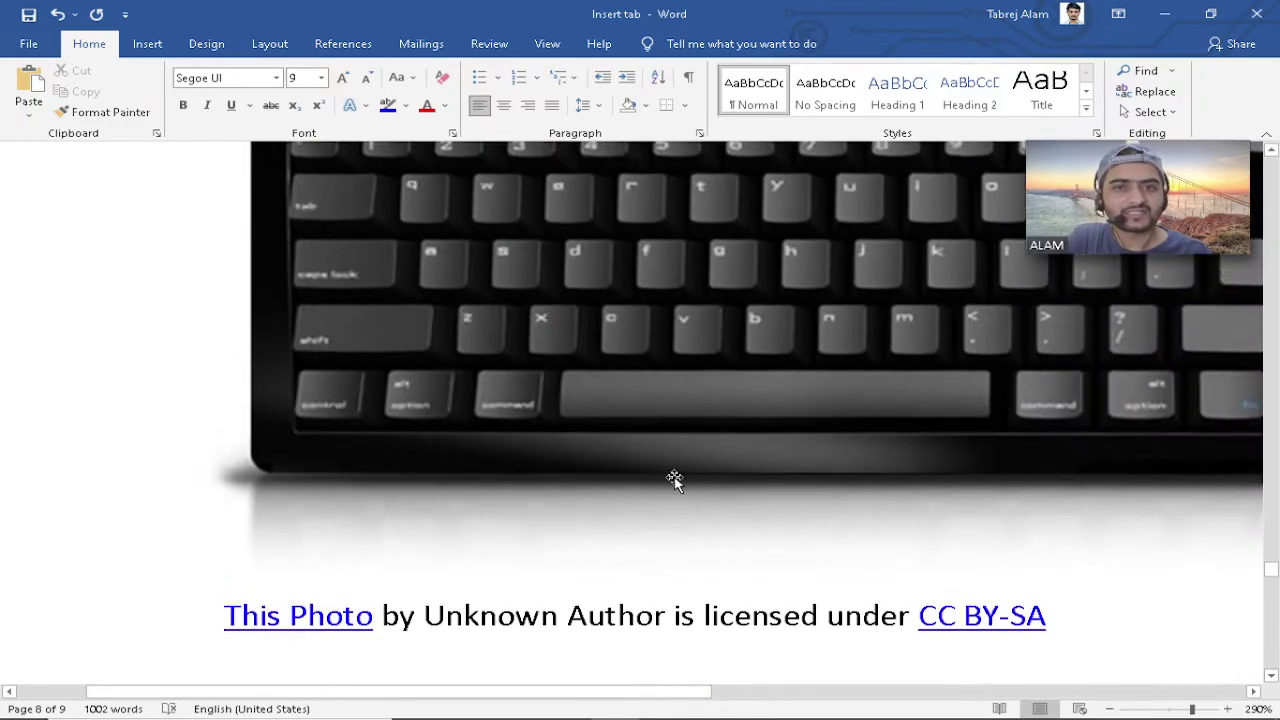
{"action": "left_click", "coordinate": [147, 43]}
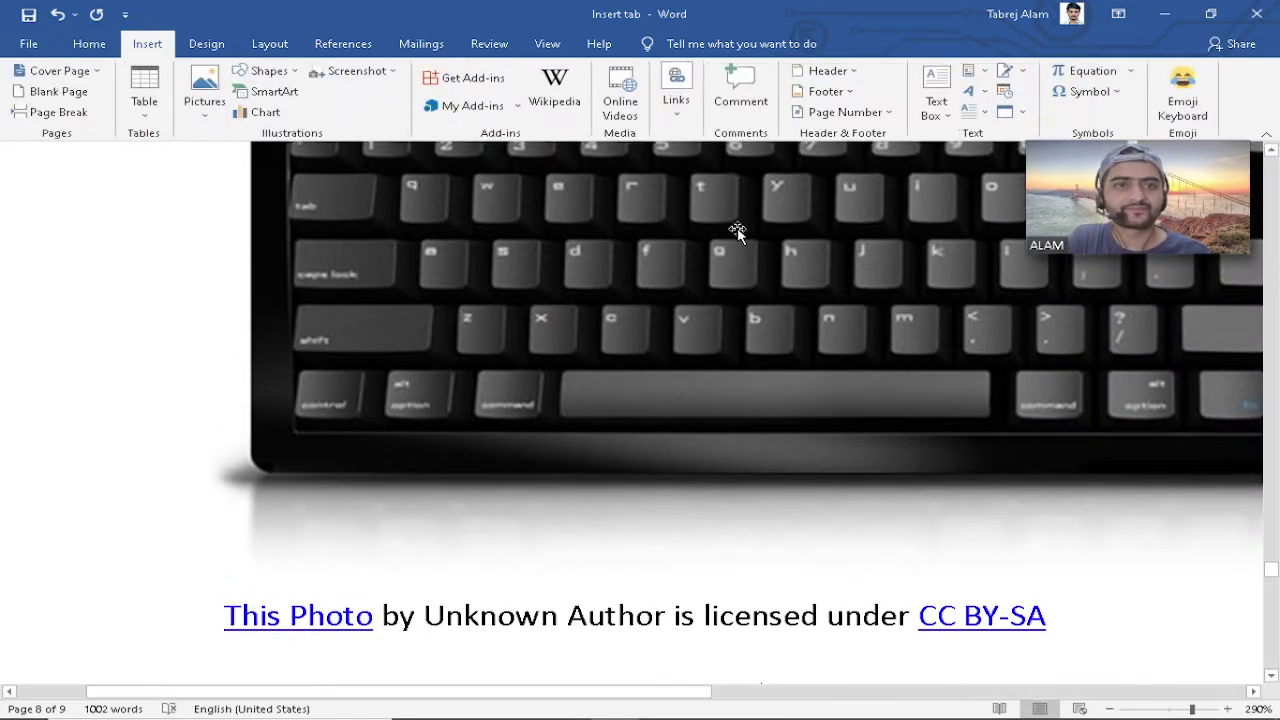
{"action": "scroll", "coordinate": [877, 537], "scroll_direction": "up", "scroll_amount": 5}
{"action": "left_click", "coordinate": [826, 449]}
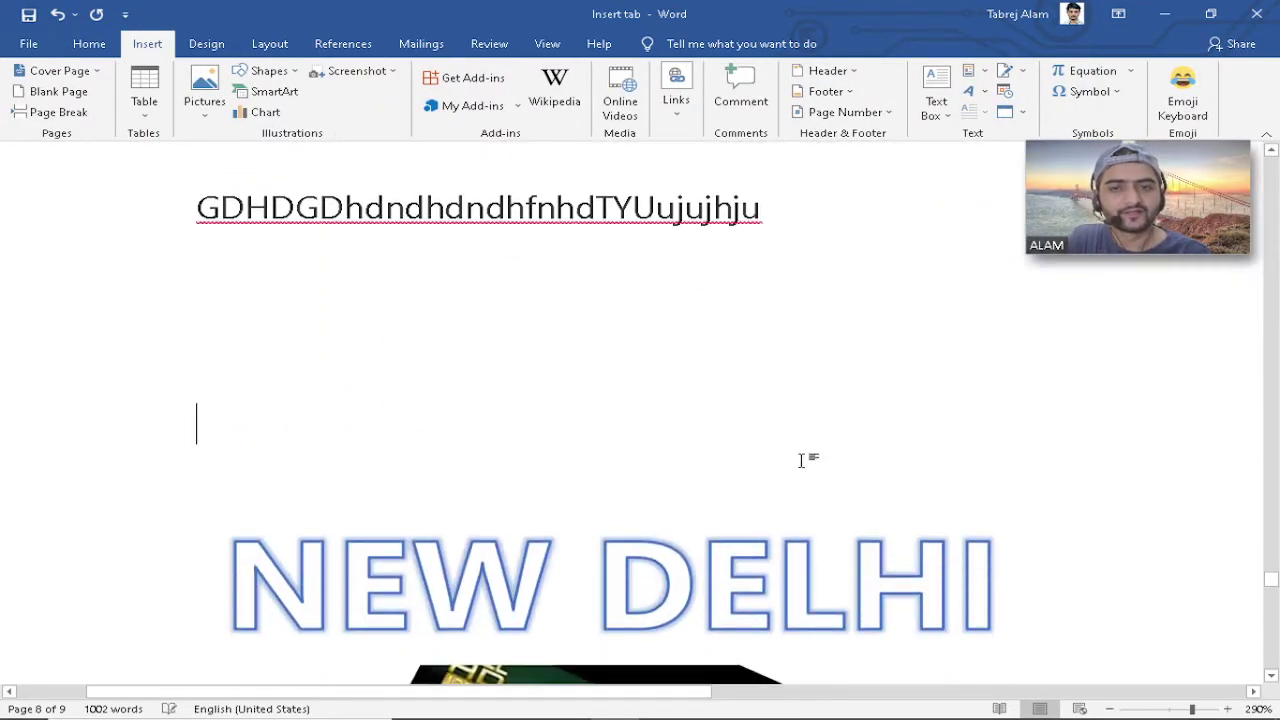
{"action": "left_click", "coordinate": [983, 93]}
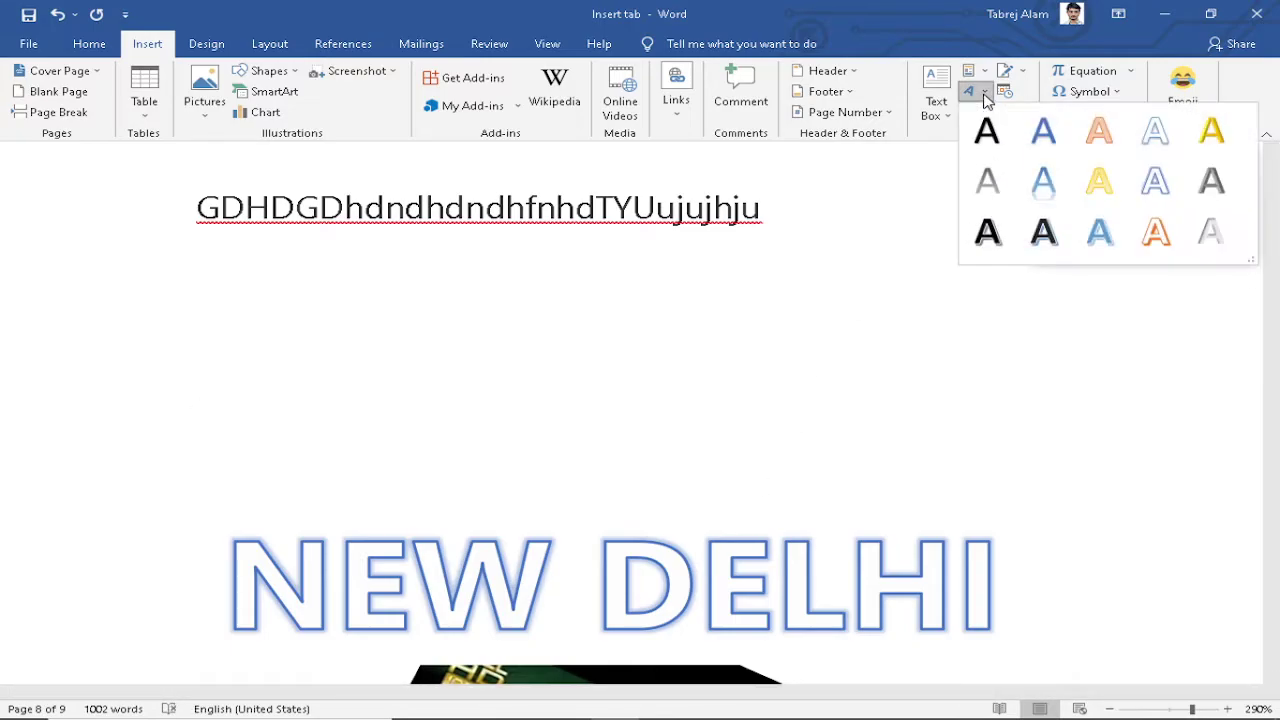
{"action": "left_click", "coordinate": [983, 93]}
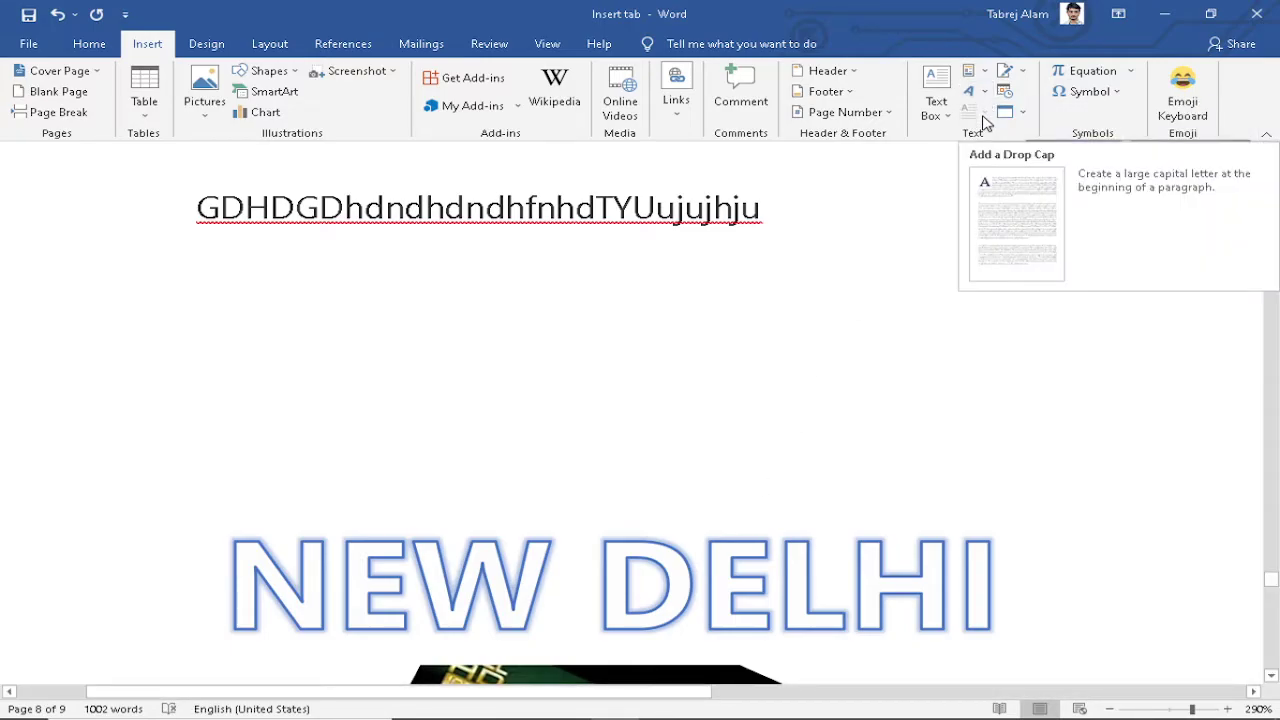
{"action": "left_click", "coordinate": [1023, 75]}
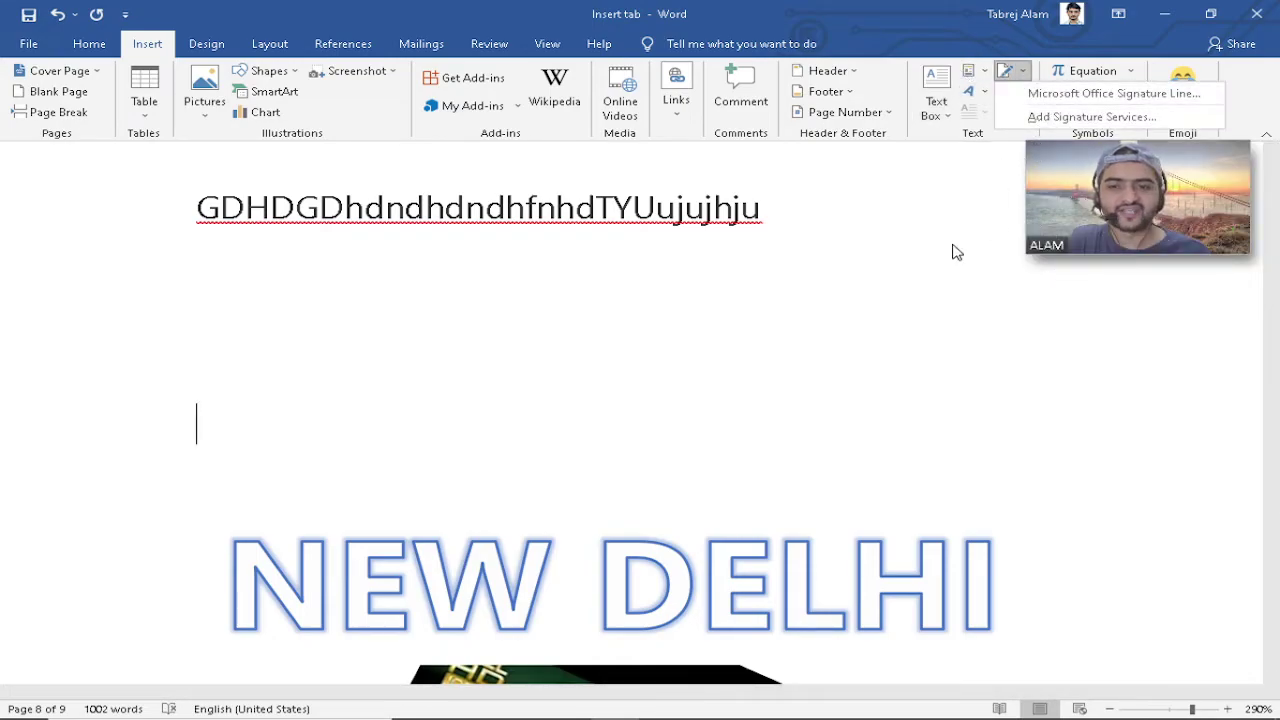
{"action": "left_click", "coordinate": [404, 450]}
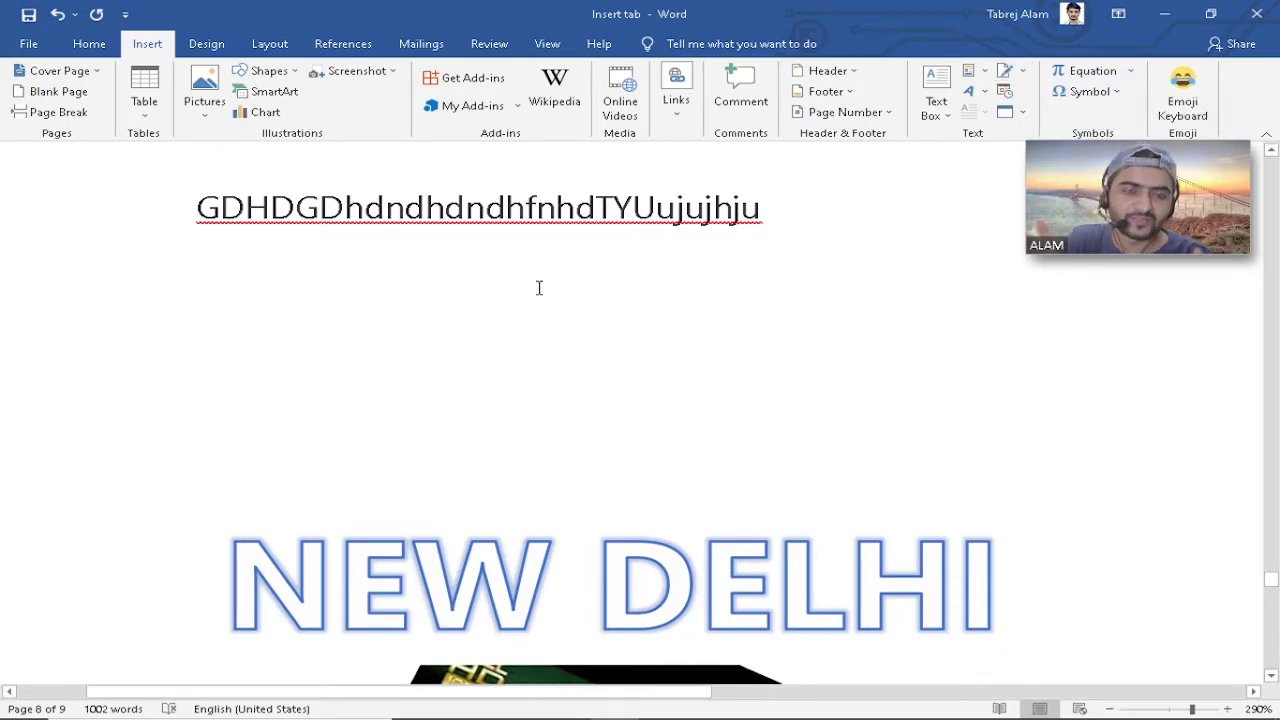
Insert a signature line above the NEW DELHI WordArt, filling in the suggested signer's name, title and e-mail fields.
{"action": "left_click", "coordinate": [1004, 71]}
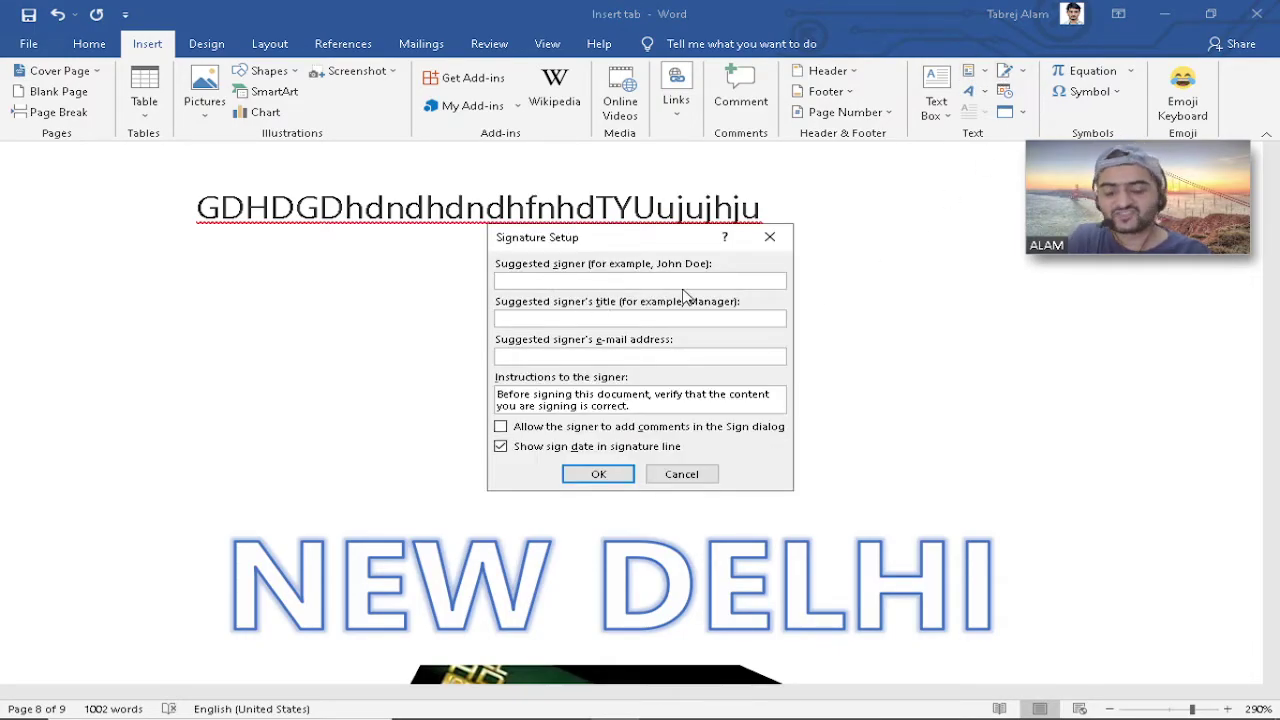
{"action": "type", "text": "ta"}
{"action": "key", "text": "BackSpace"}
{"action": "type", "text": "lam"}
{"action": "key", "text": "Tab"}
{"action": "type", "text": "alam"}
{"action": "key", "text": "Tab"}
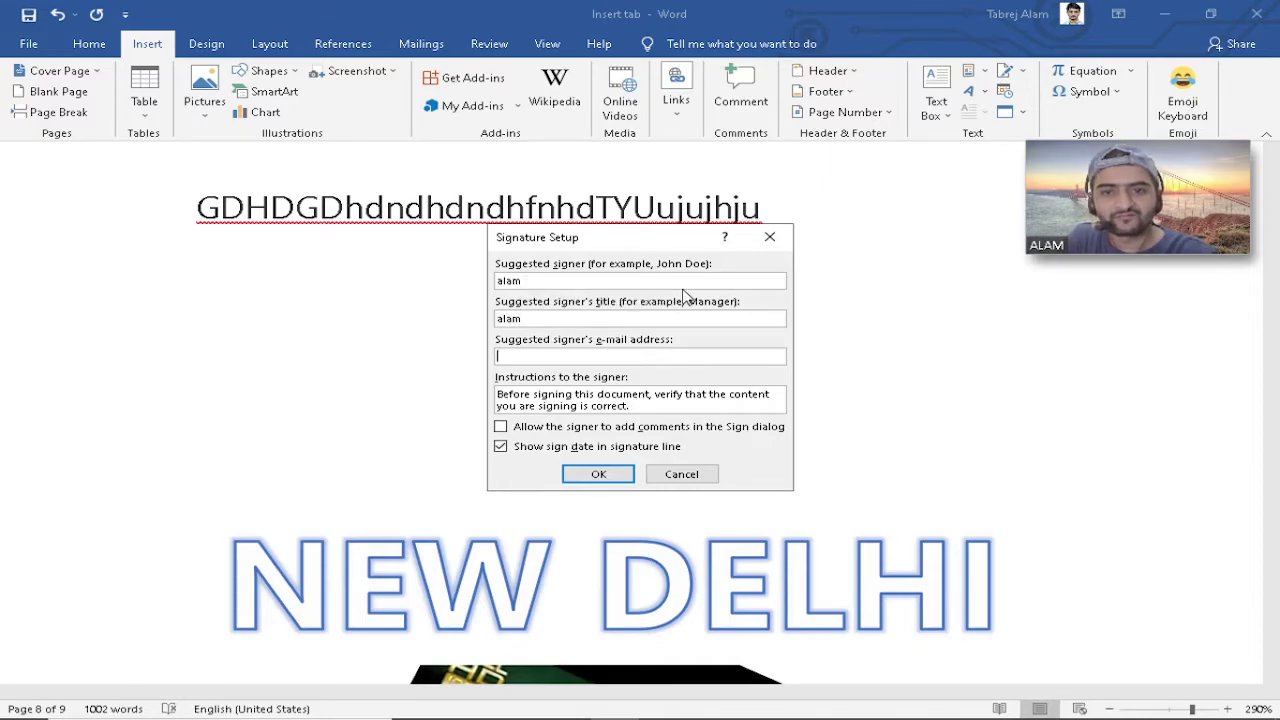
{"action": "type", "text": "alam"}
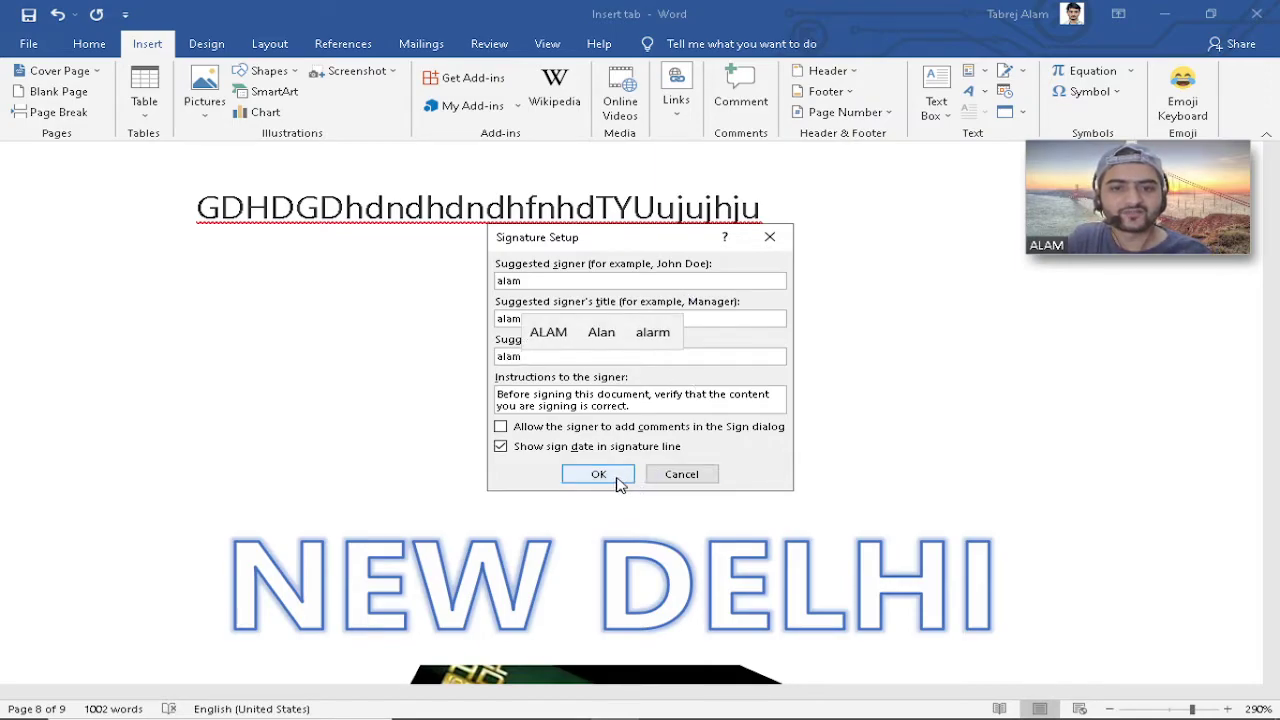
{"action": "left_click", "coordinate": [598, 474]}
Shrink the signature line proportionally to about three quarters of its size.
{"action": "scroll", "coordinate": [540, 523], "scroll_direction": "down", "scroll_amount": 5}
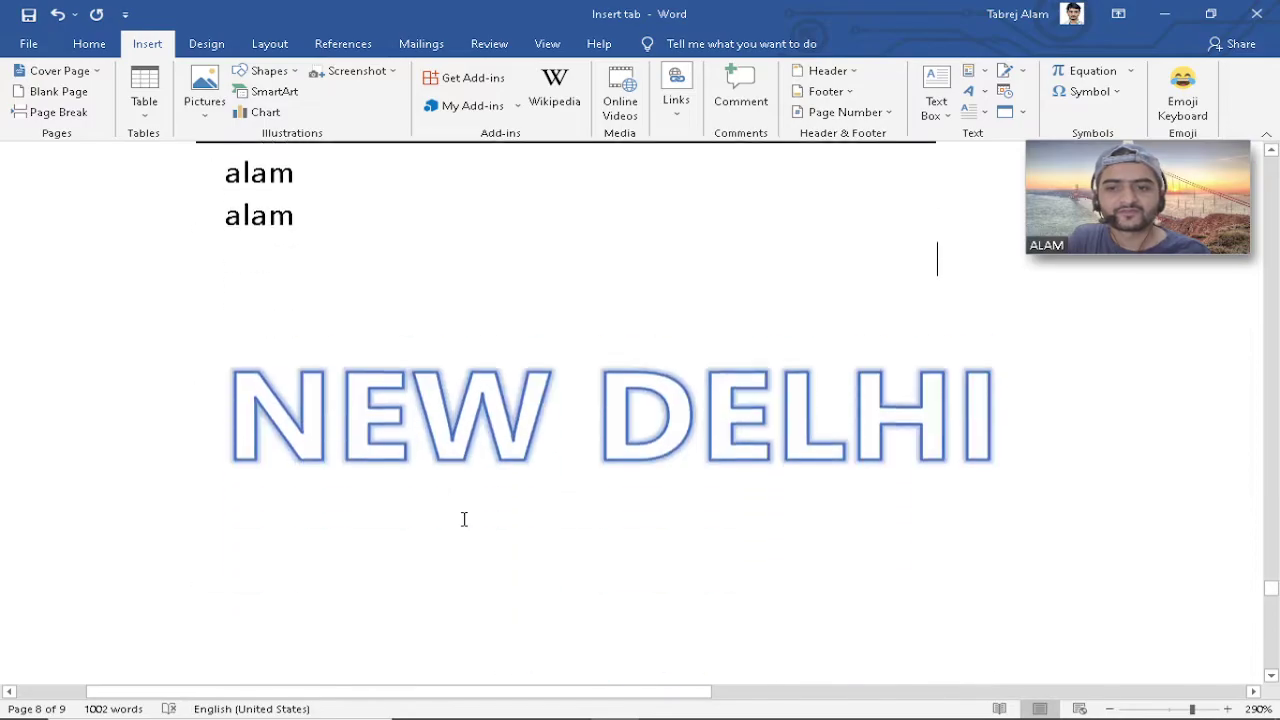
{"action": "scroll", "coordinate": [283, 241], "scroll_direction": "up", "scroll_amount": 3}
{"action": "left_click", "coordinate": [305, 436]}
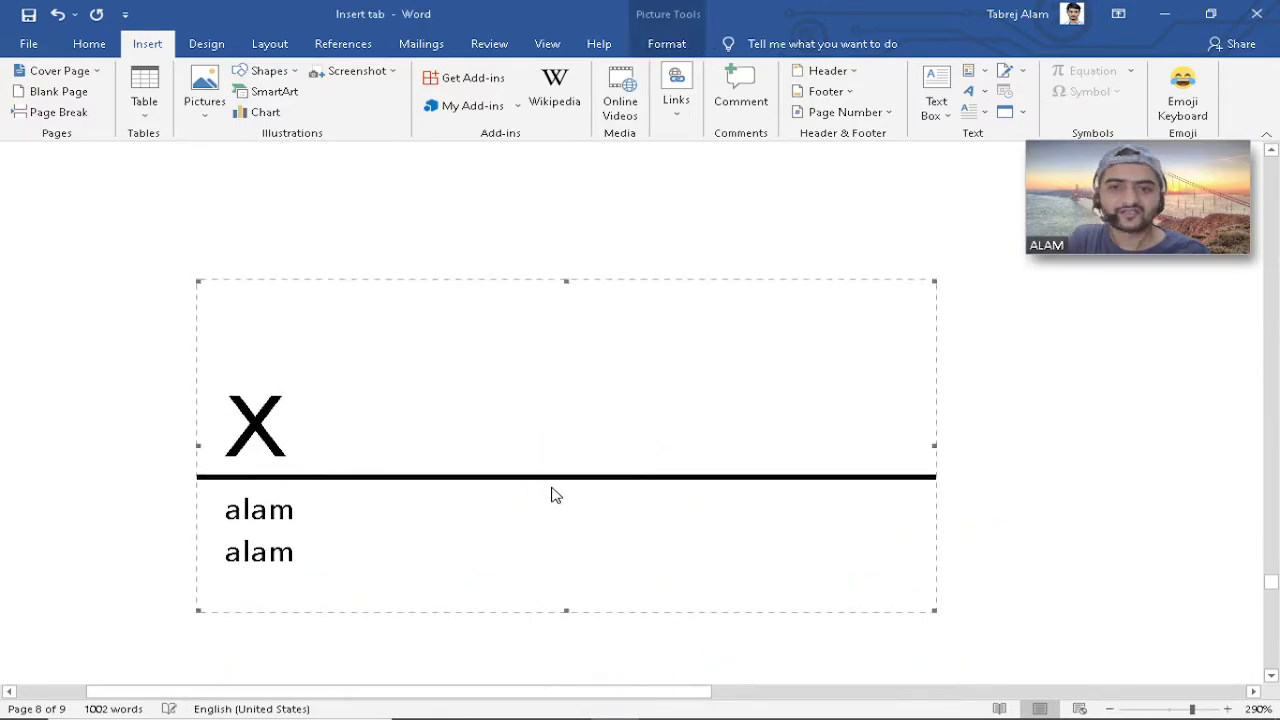
{"action": "left_click_drag", "start_coordinate": [199, 283], "coordinate": [397, 443]}
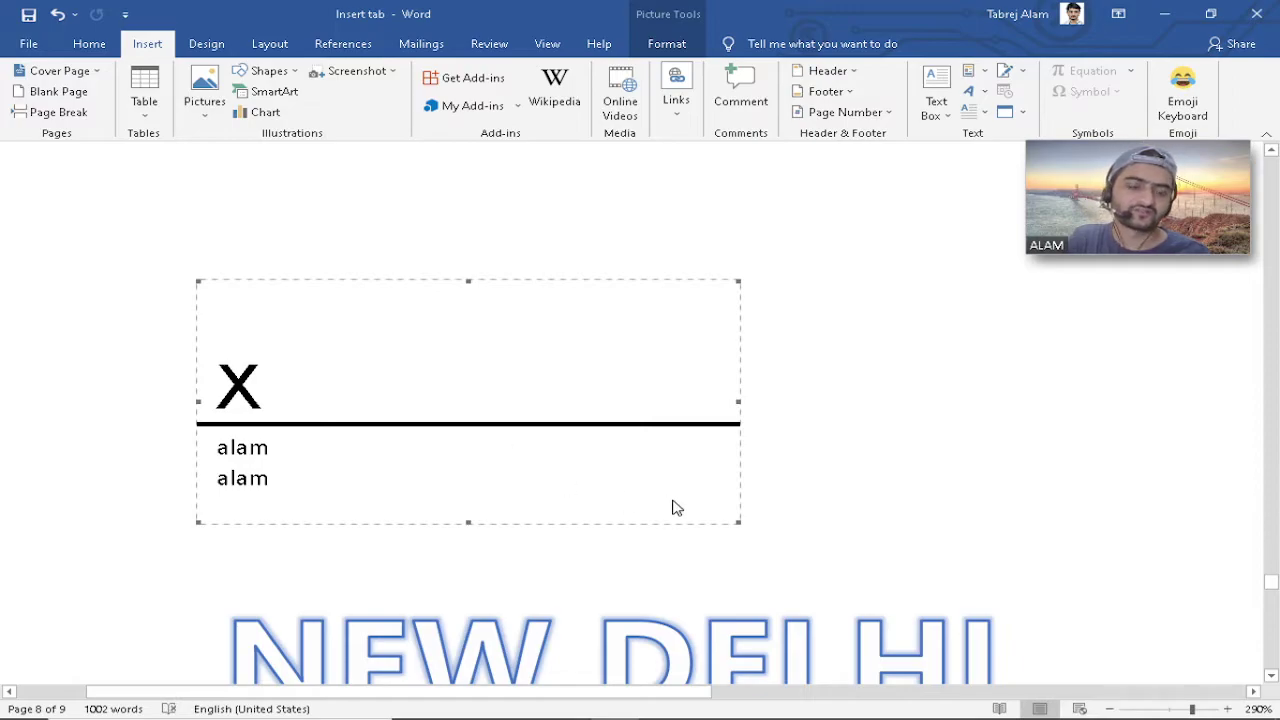
Delete the signature line above the NEW DELHI WordArt.
{"action": "right_click", "coordinate": [594, 394]}
{"action": "key", "text": "Escape"}
{"action": "right_click", "coordinate": [530, 402]}
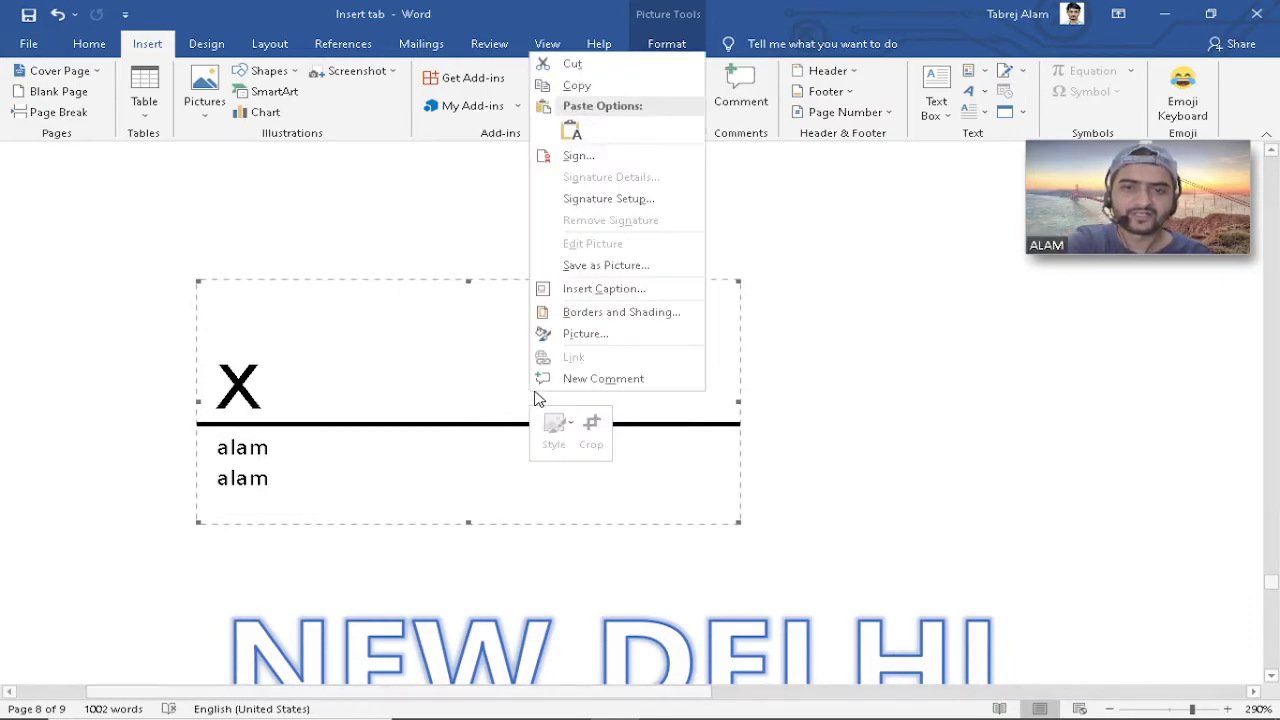
{"action": "key", "text": "Escape"}
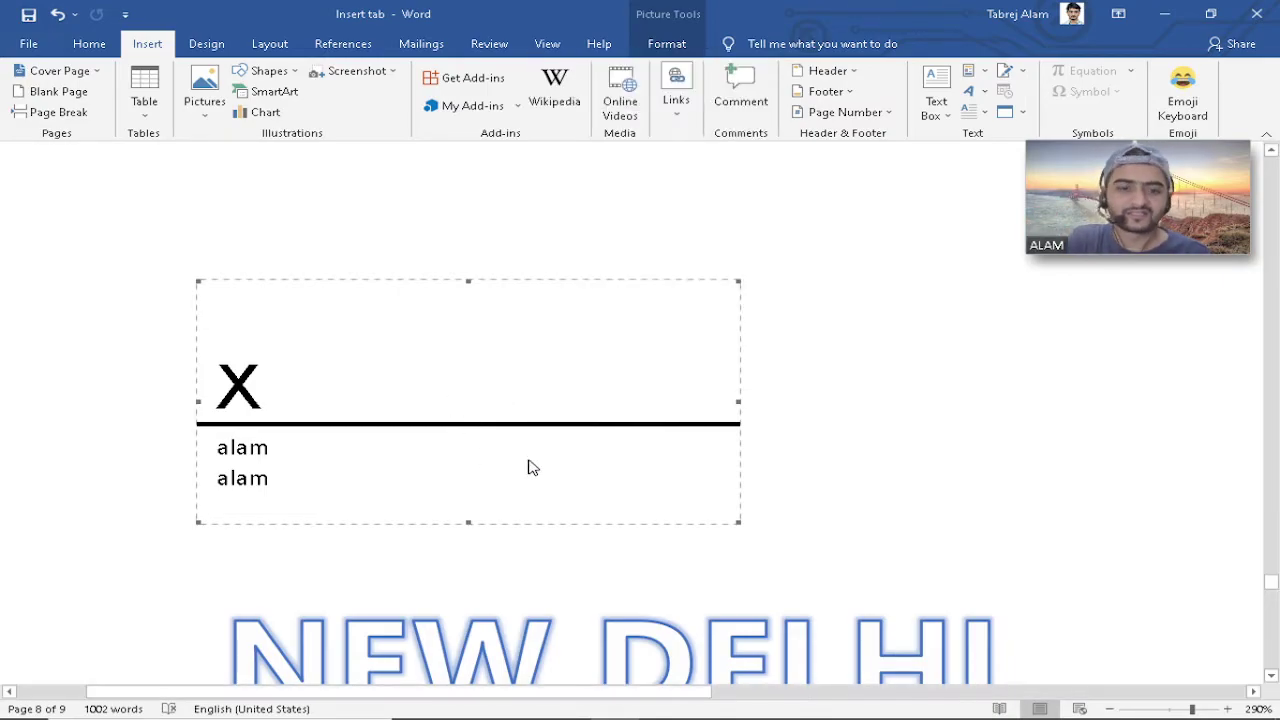
{"action": "key", "text": "Delete"}
{"action": "scroll", "coordinate": [512, 427], "scroll_direction": "up", "scroll_amount": 3}
{"action": "scroll", "coordinate": [512, 427], "scroll_direction": "up", "scroll_amount": 1}
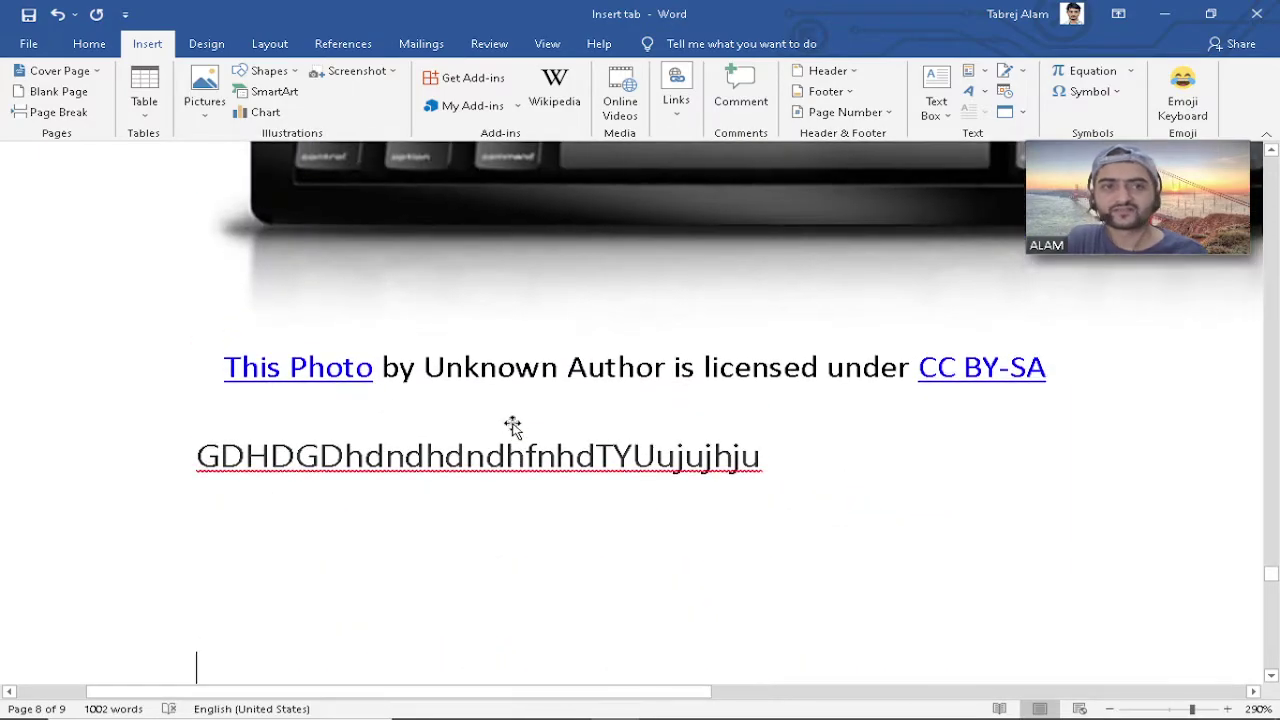
Enter the text "Hello" at the beginning of page 9 and start a new line below it.
{"action": "scroll", "coordinate": [600, 390], "scroll_direction": "down", "scroll_amount": 3}
{"action": "scroll", "coordinate": [660, 498], "scroll_direction": "down", "scroll_amount": 6}
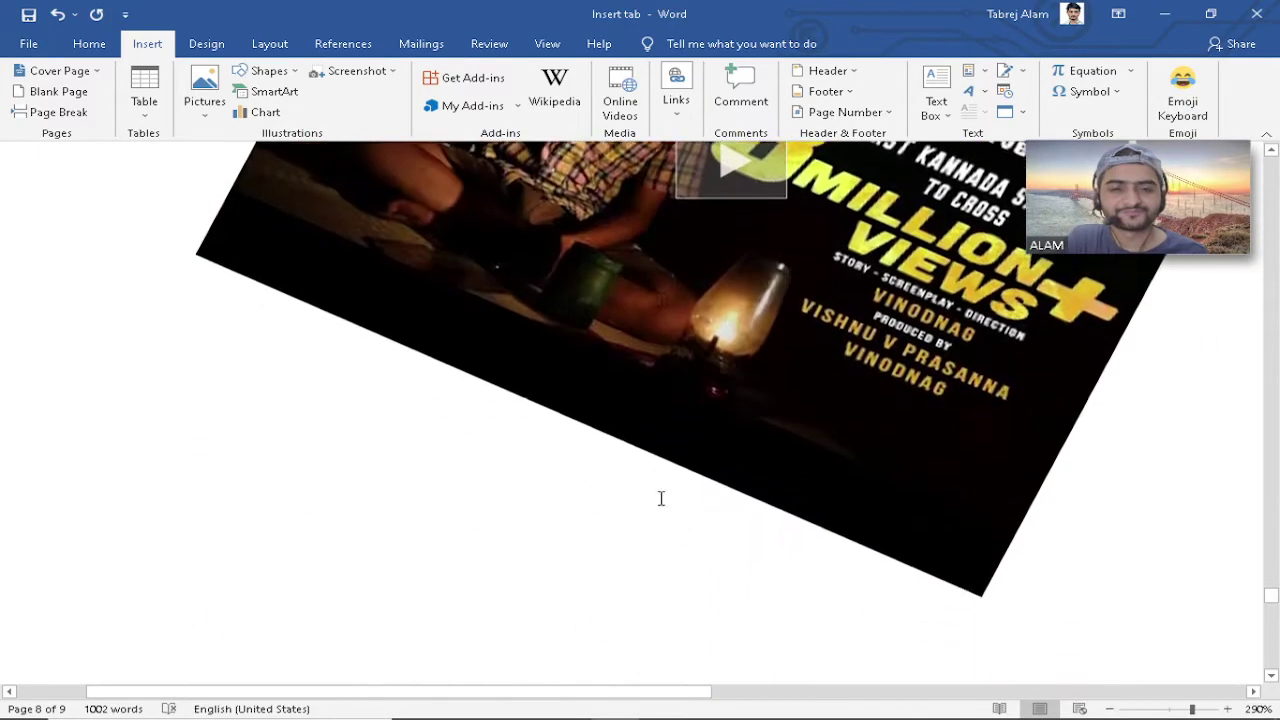
{"action": "scroll", "coordinate": [443, 423], "scroll_direction": "down", "scroll_amount": 4}
{"action": "scroll", "coordinate": [451, 457], "scroll_direction": "down", "scroll_amount": 3, "text": "ctrl"}
{"action": "scroll", "coordinate": [449, 462], "scroll_direction": "down", "scroll_amount": 12, "text": "ctrl"}
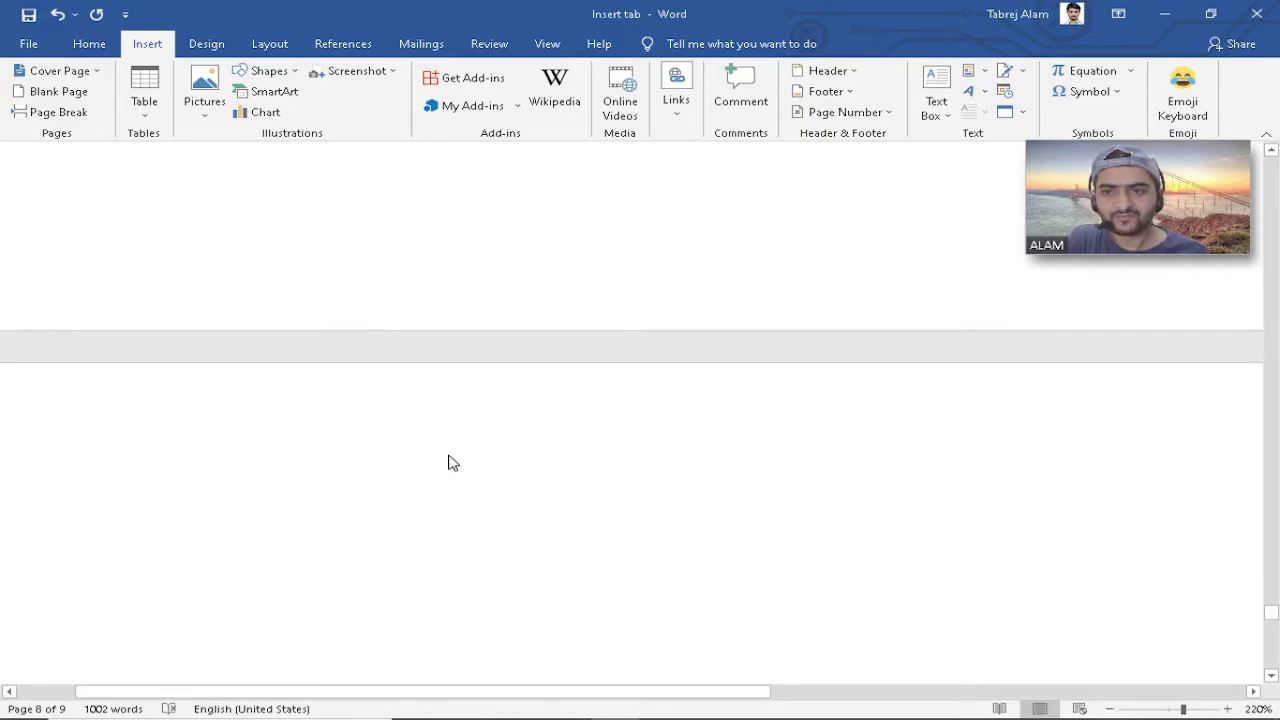
{"action": "scroll", "coordinate": [448, 460], "scroll_direction": "down", "scroll_amount": 3}
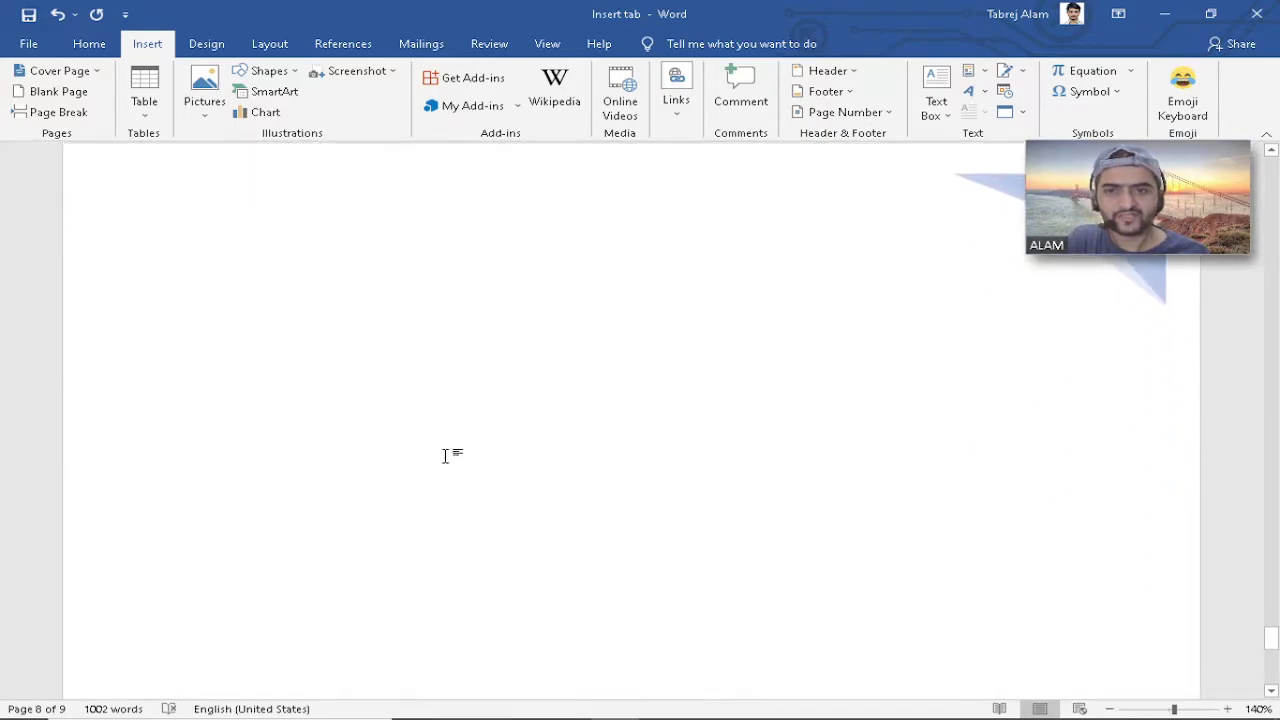
{"action": "scroll", "coordinate": [443, 451], "scroll_direction": "up", "scroll_amount": 2}
{"action": "type", "text": "ds"}
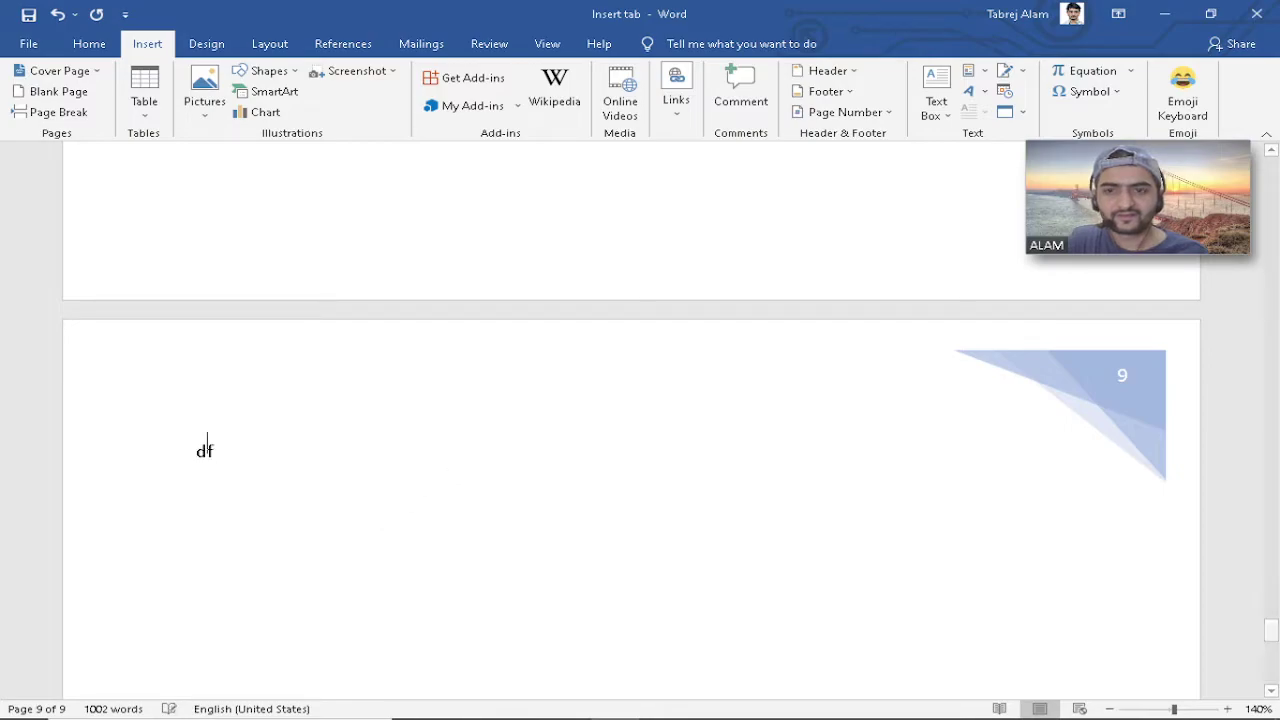
{"action": "key", "text": "BackSpace"}
{"action": "key", "text": "BackSpace"}
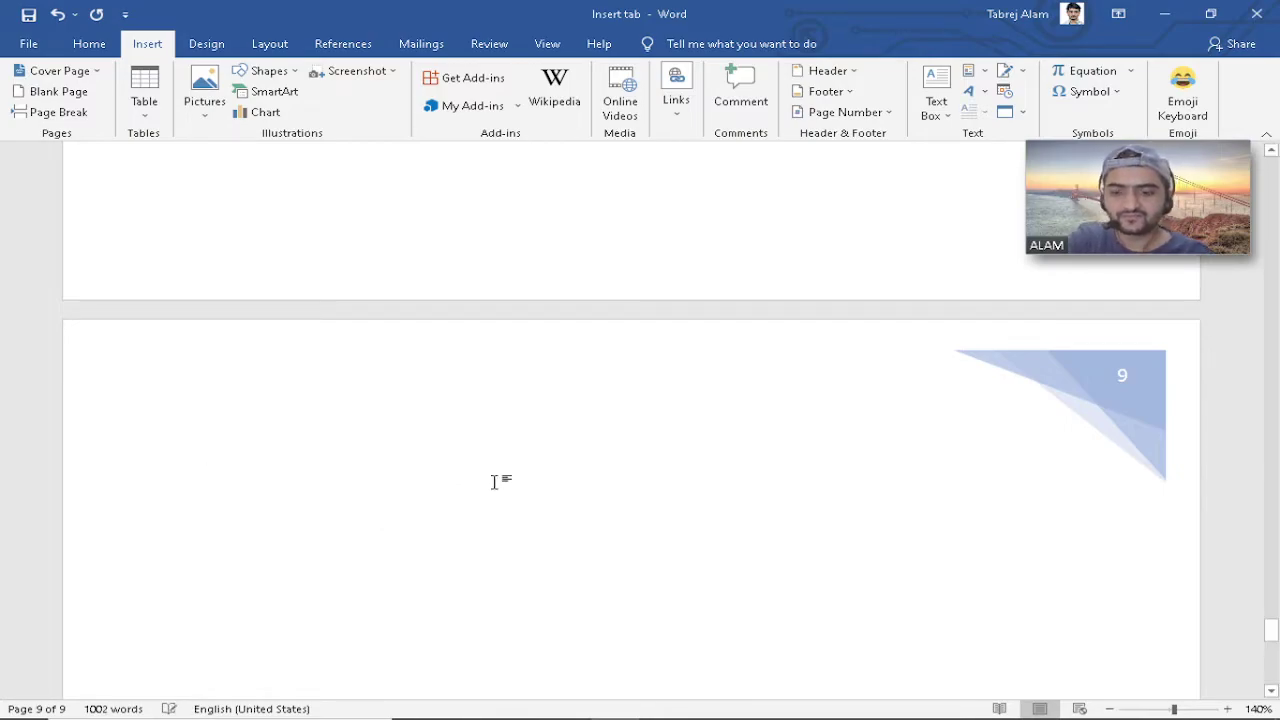
{"action": "type", "text": "Hello"}
{"action": "key", "text": "Return"}
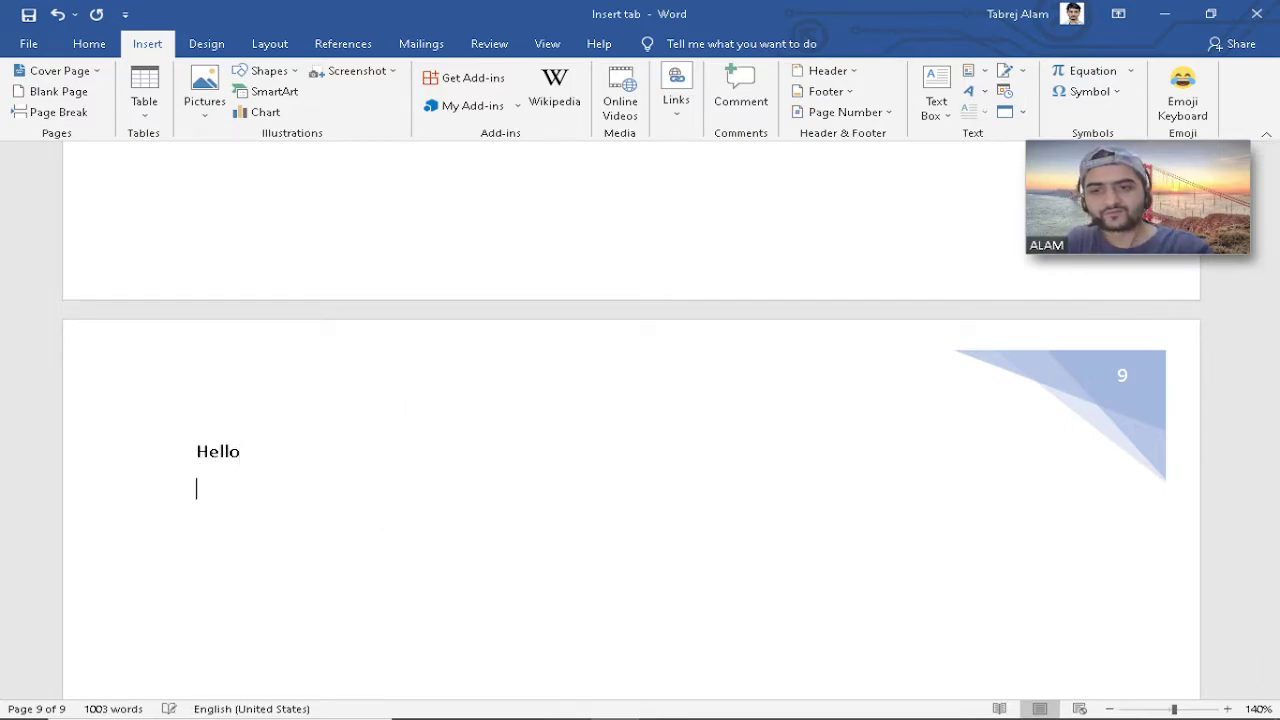
Insert the current date below "Hello" in the weekday format "Friday, August 6, 2021".
{"action": "left_click", "coordinate": [1006, 92]}
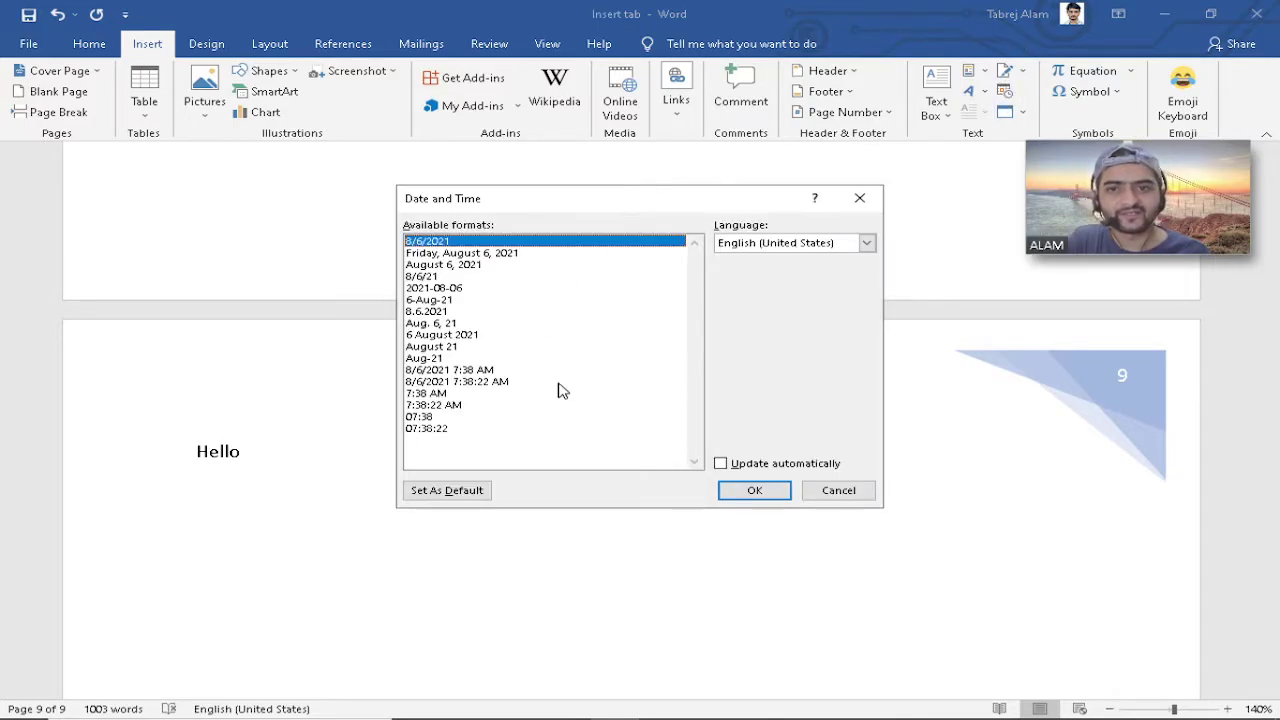
{"action": "left_click", "coordinate": [508, 255]}
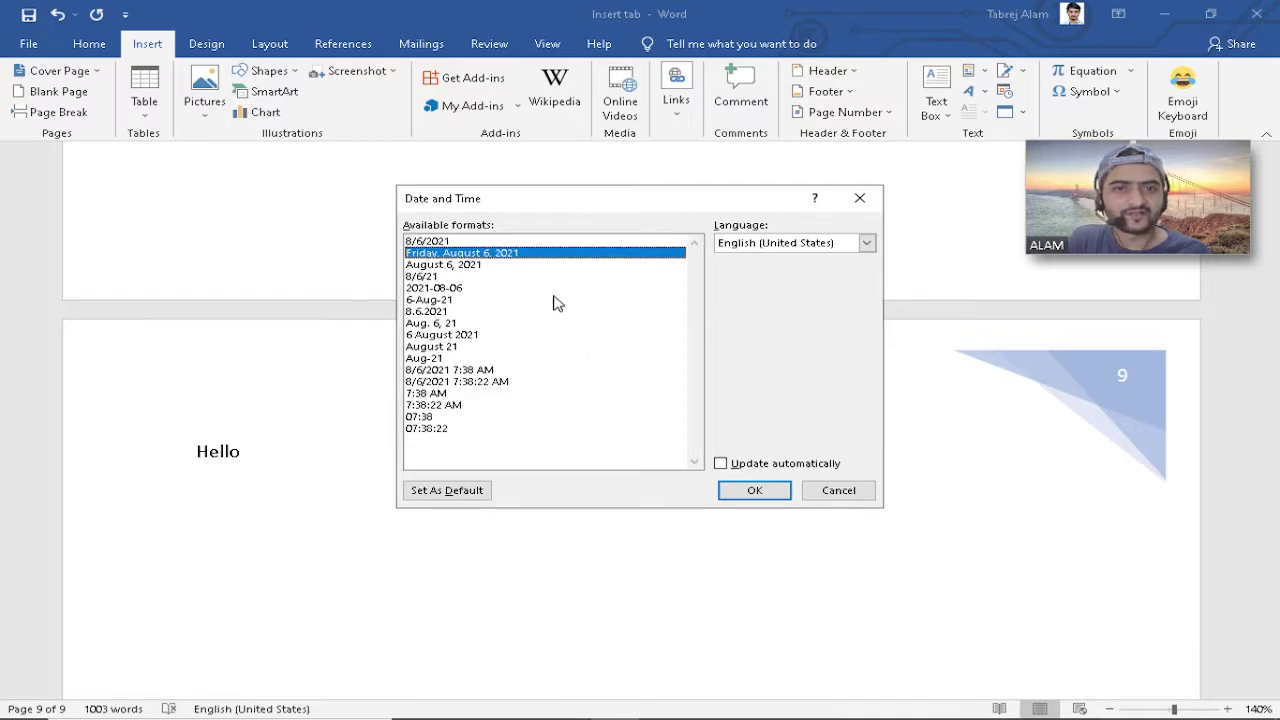
{"action": "left_click", "coordinate": [754, 490]}
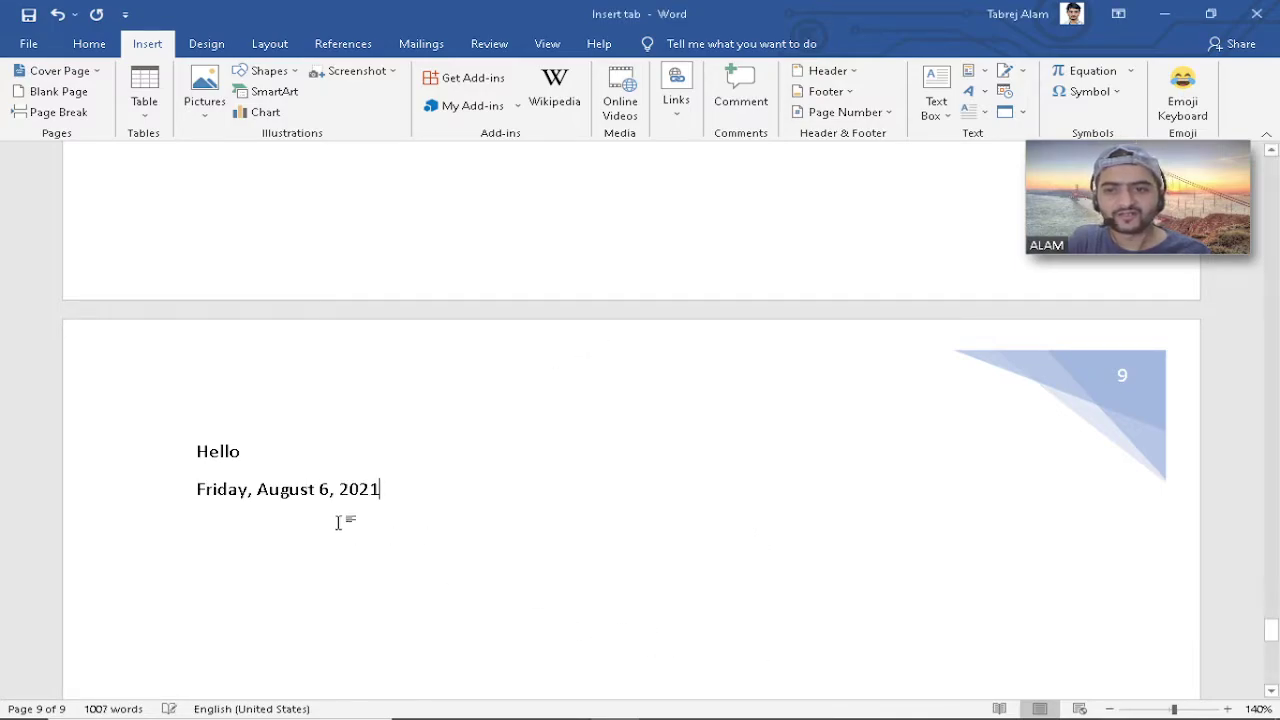
{"action": "left_click", "coordinate": [114, 494]}
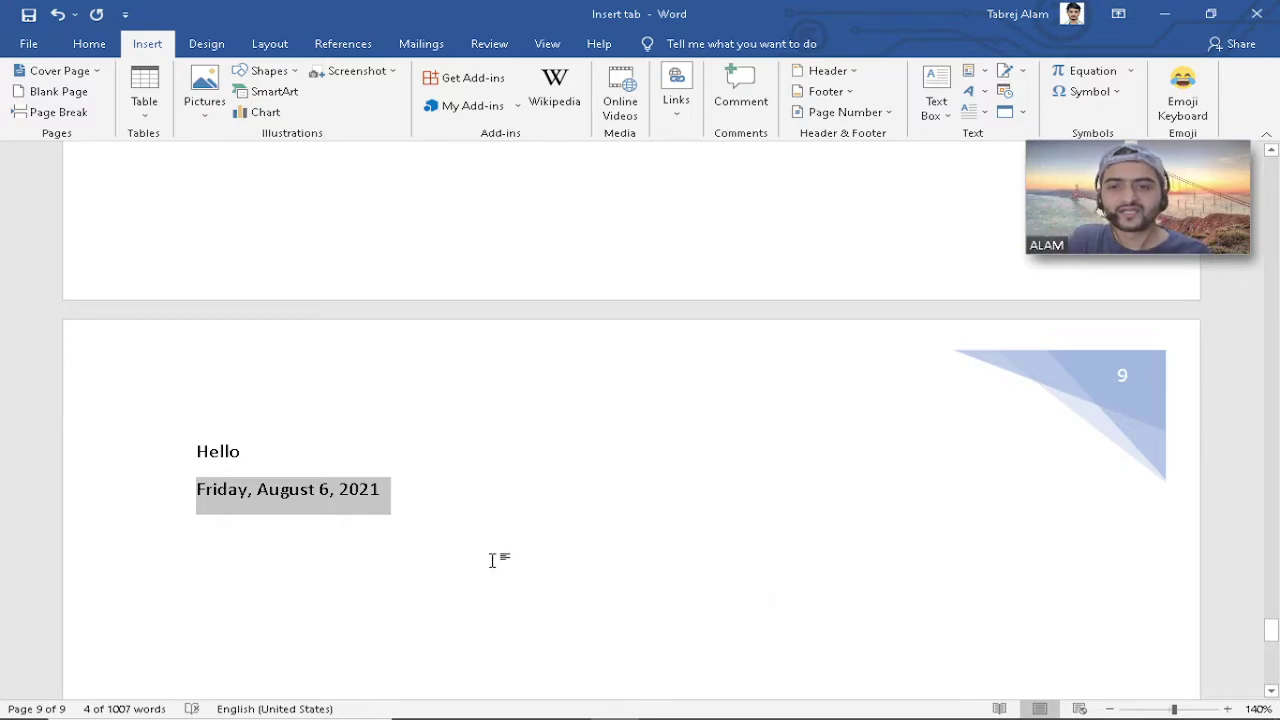
{"action": "left_click", "coordinate": [420, 506]}
{"action": "left_click", "coordinate": [96, 494]}
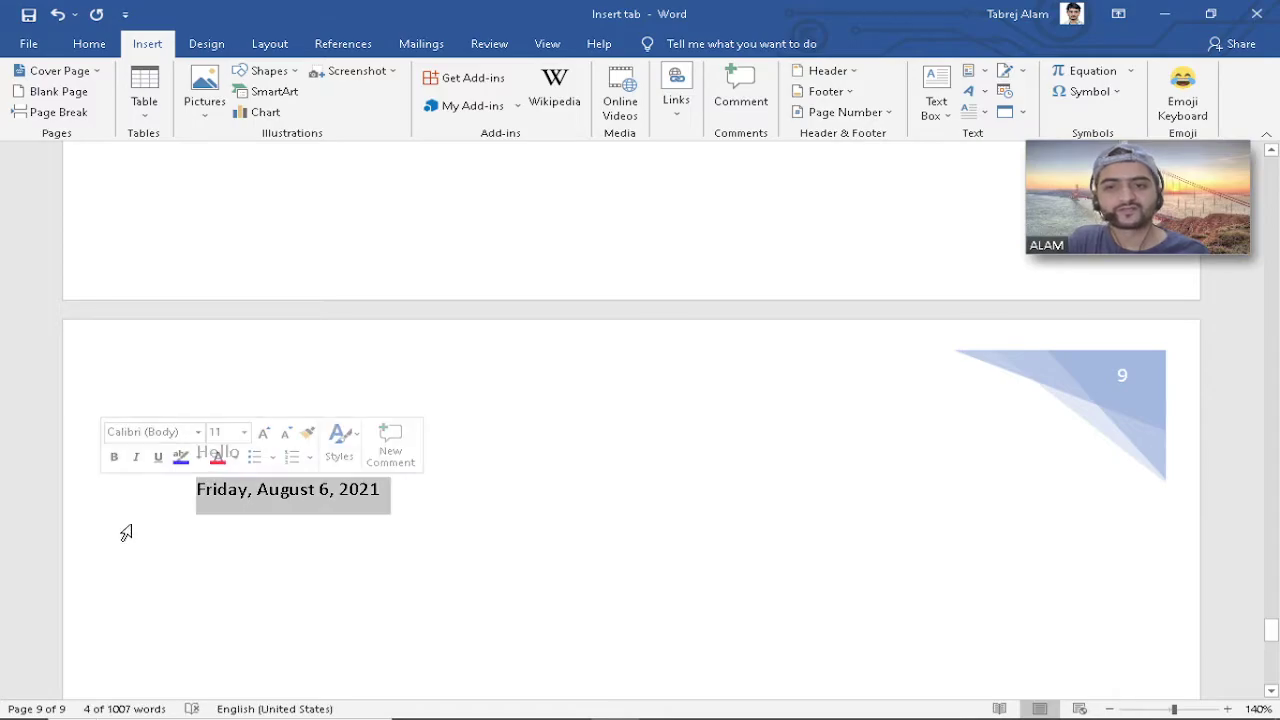
{"action": "left_click", "coordinate": [766, 514]}
Insert the date and time with seconds, in the "8/6/2021 7:38:44 AM" format, on a new line below the weekday date.
{"action": "key", "text": "Return"}
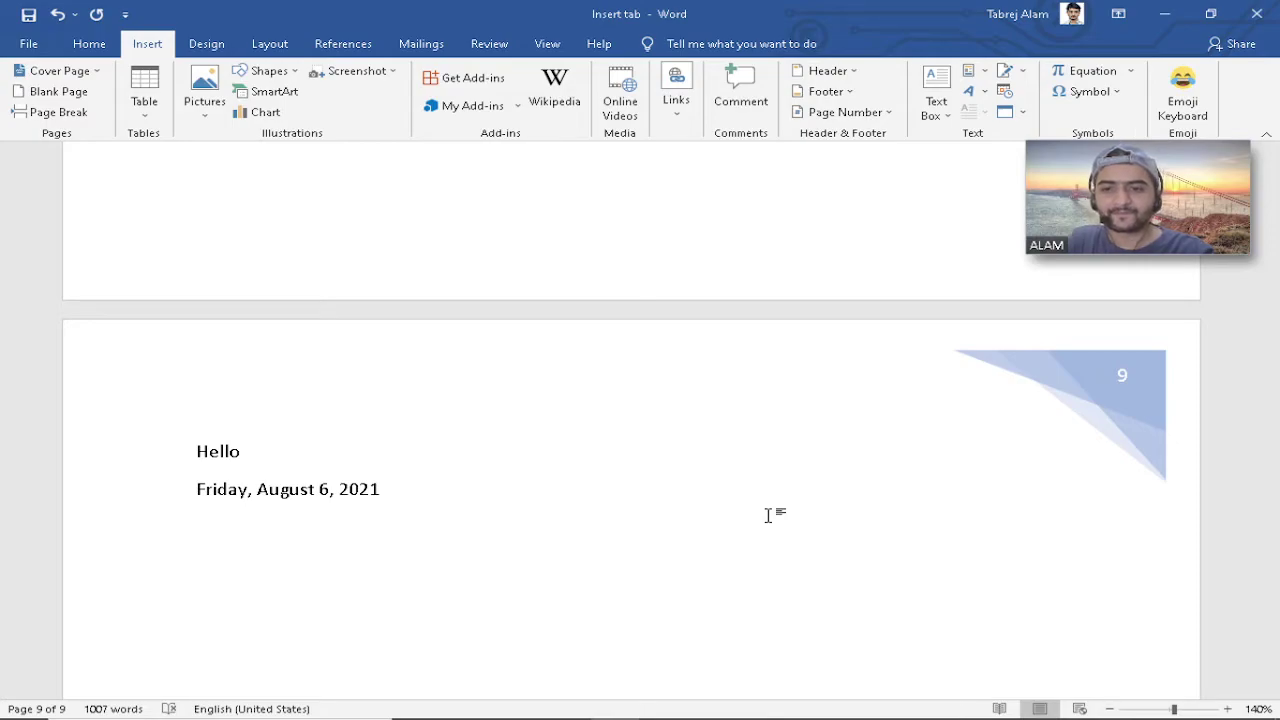
{"action": "left_click", "coordinate": [1005, 91]}
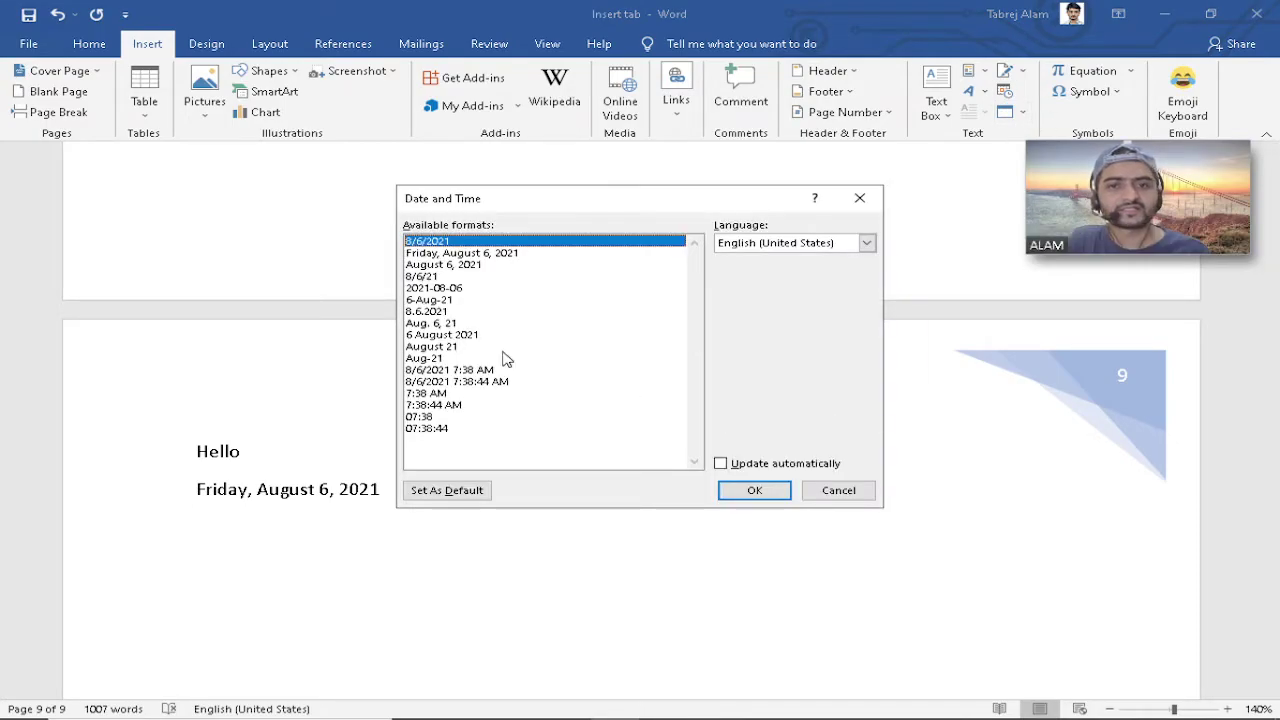
{"action": "left_click", "coordinate": [443, 265]}
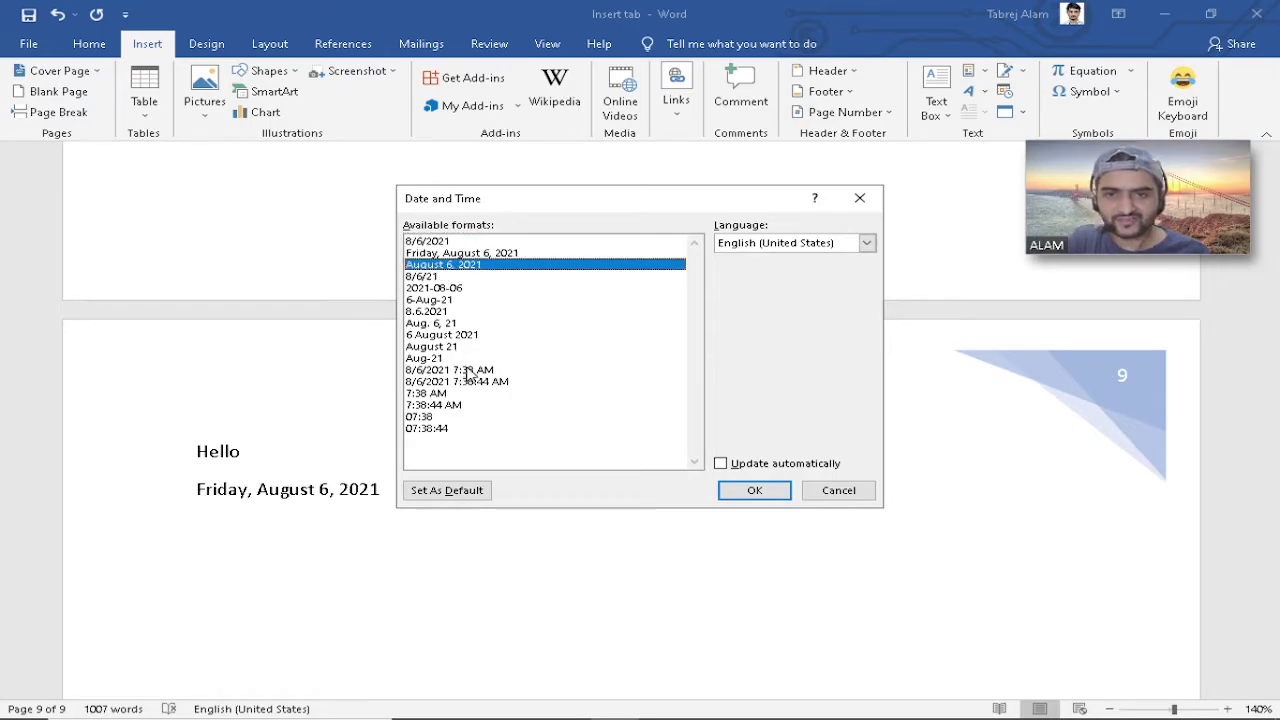
{"action": "left_click", "coordinate": [462, 370]}
{"action": "left_click", "coordinate": [476, 382]}
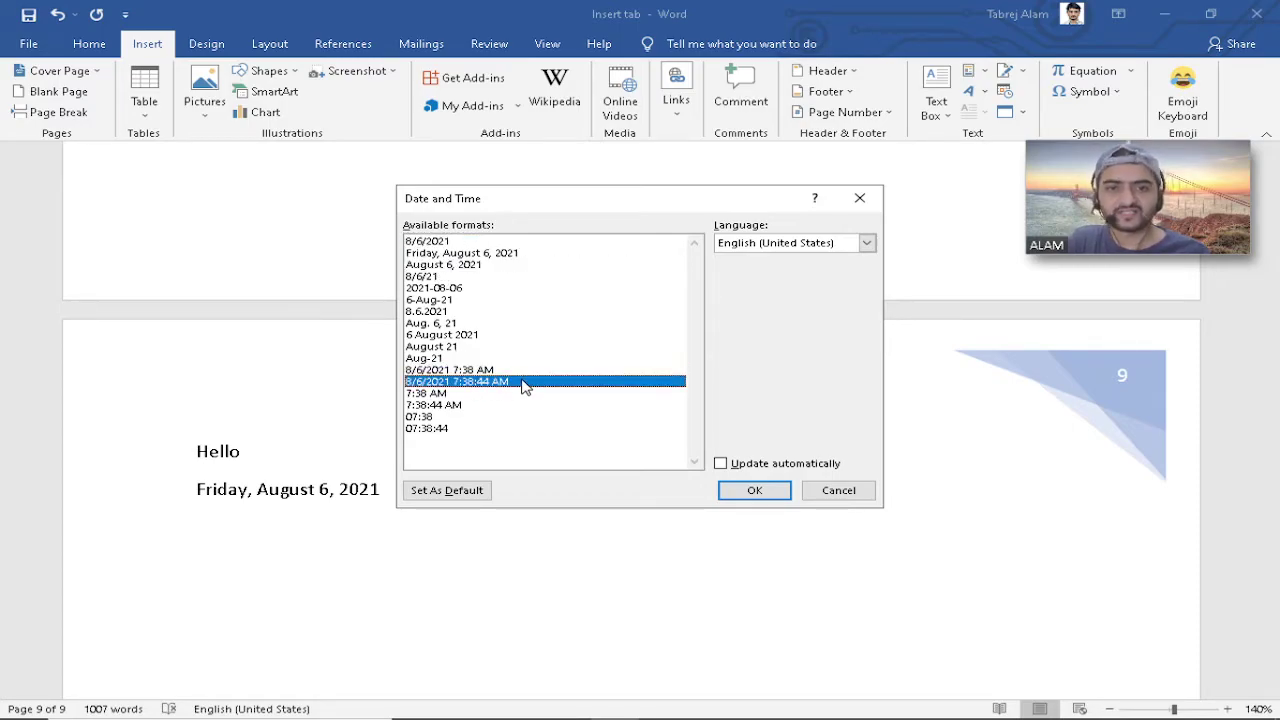
{"action": "left_click", "coordinate": [758, 495]}
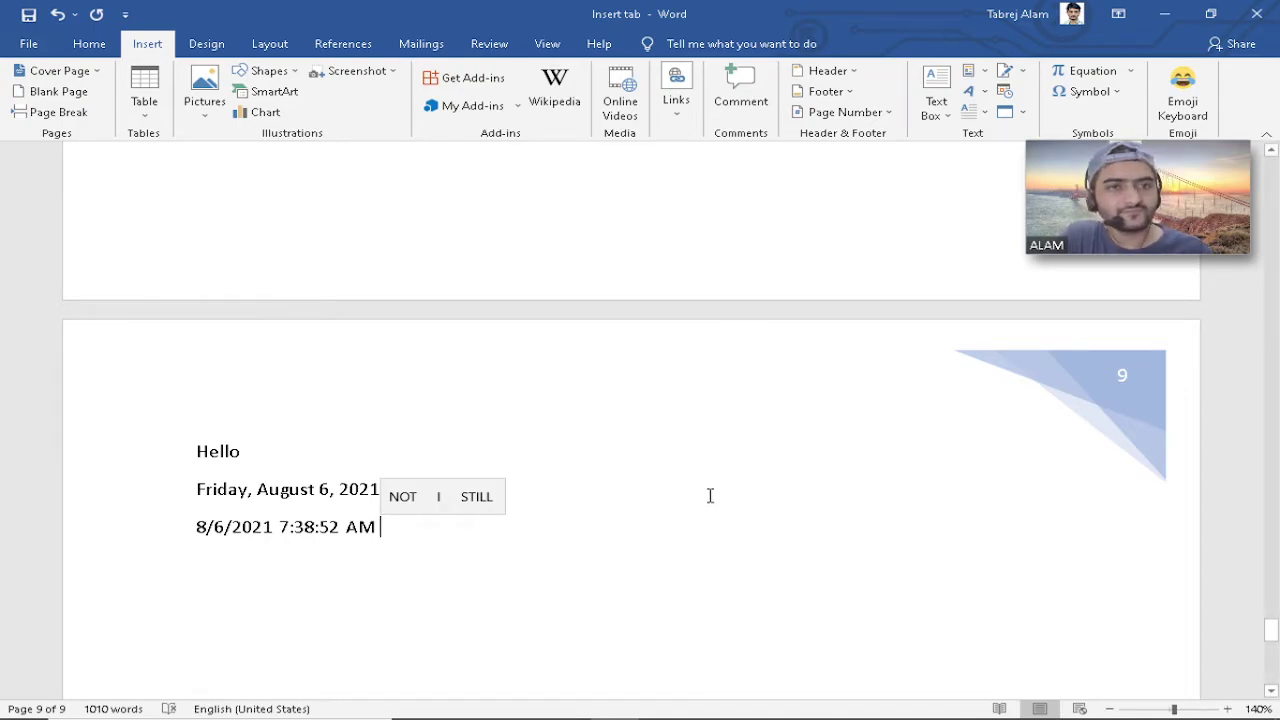
{"action": "key", "text": "Return"}
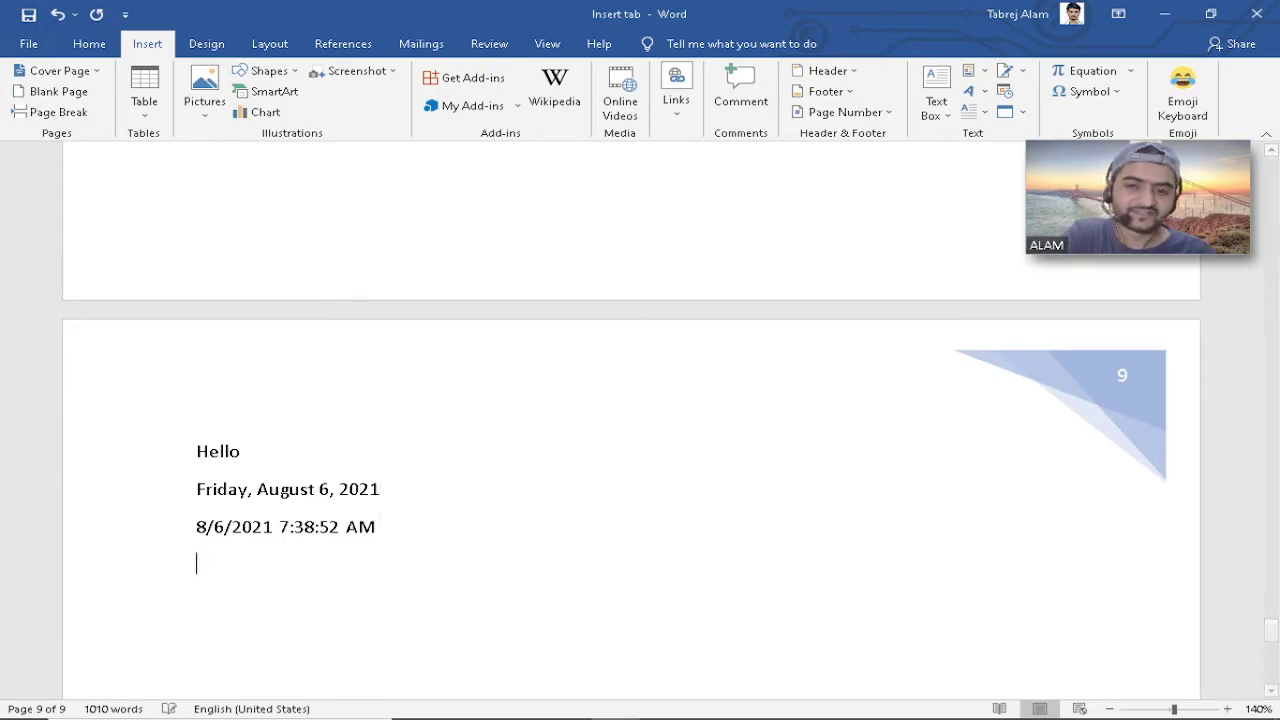
Open the Object dialog and examine the object types that can be created and the option to create from a file.
{"action": "scroll", "coordinate": [495, 523], "scroll_direction": "down", "scroll_amount": 3}
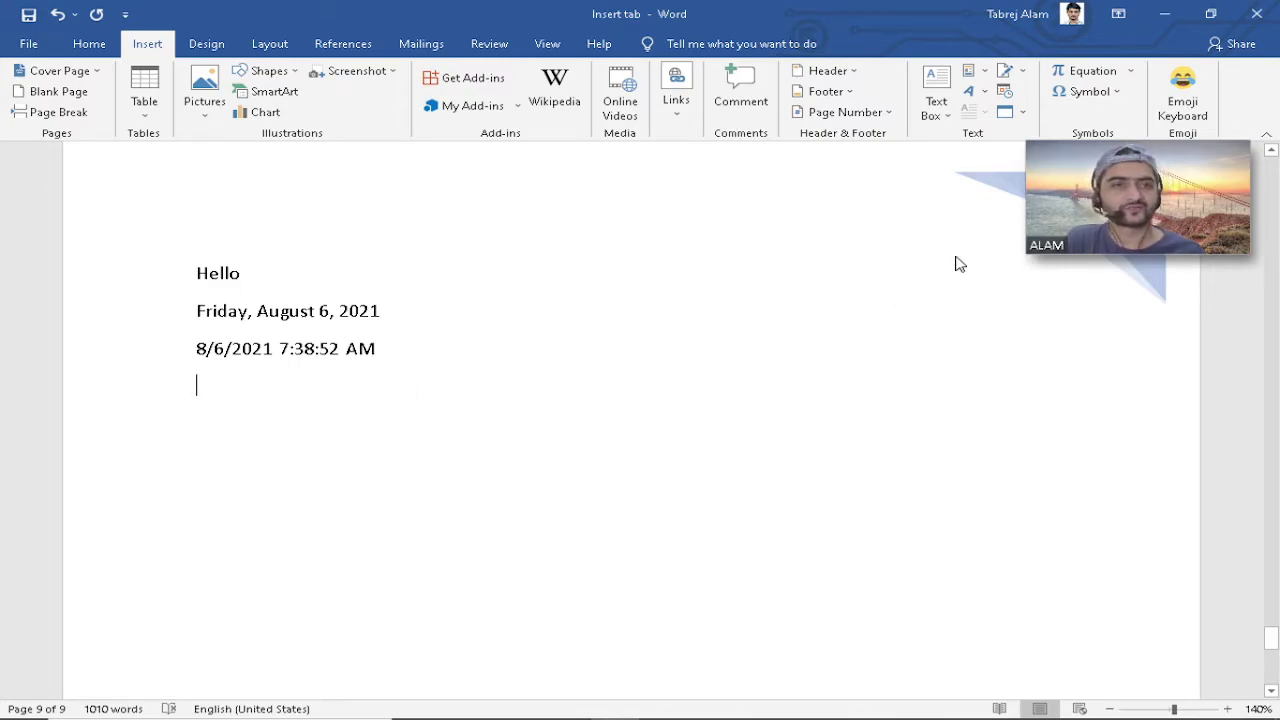
{"action": "left_click", "coordinate": [1023, 116]}
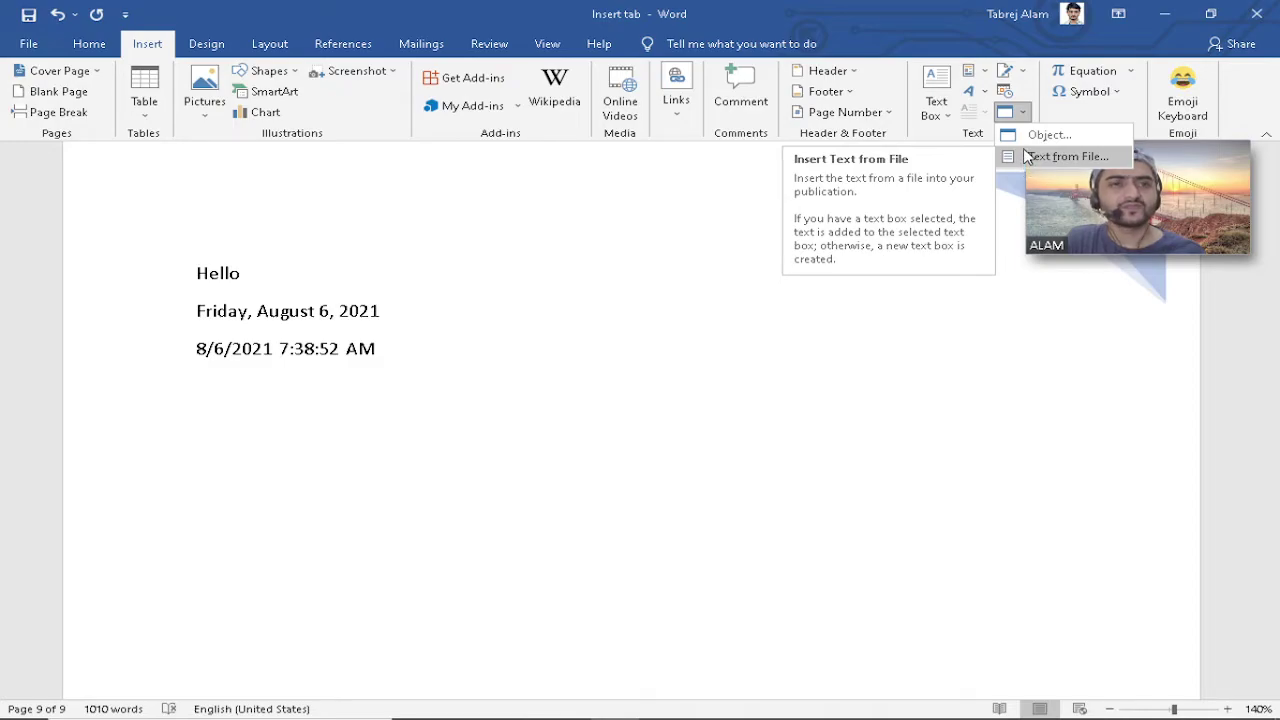
{"action": "left_click", "coordinate": [1030, 137]}
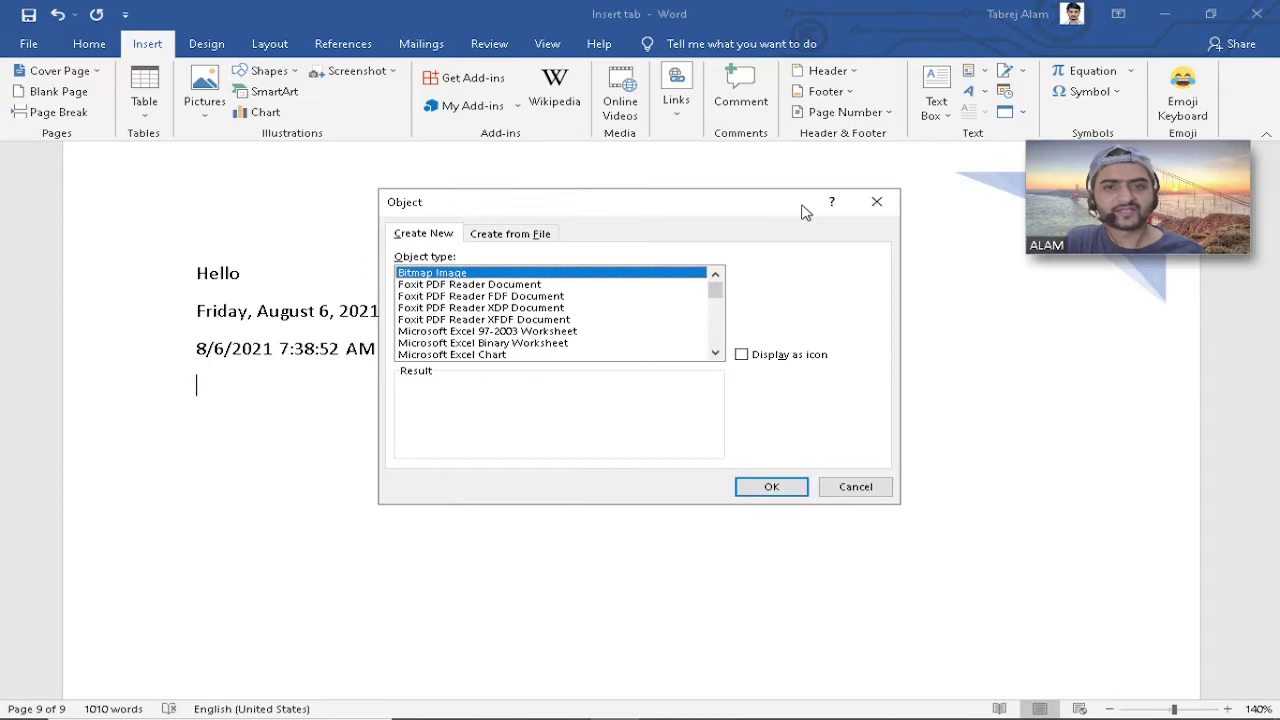
{"action": "left_click", "coordinate": [468, 296]}
{"action": "left_click", "coordinate": [473, 273]}
{"action": "left_click", "coordinate": [474, 286]}
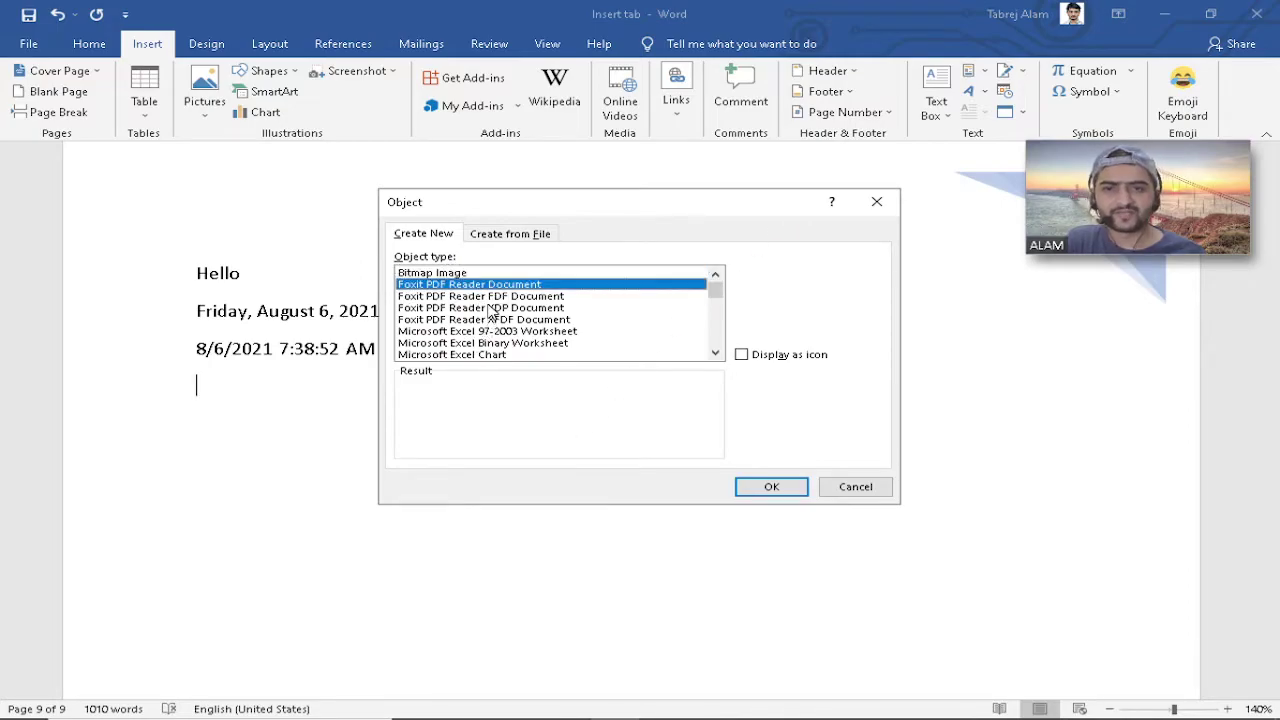
{"action": "left_click", "coordinate": [490, 298]}
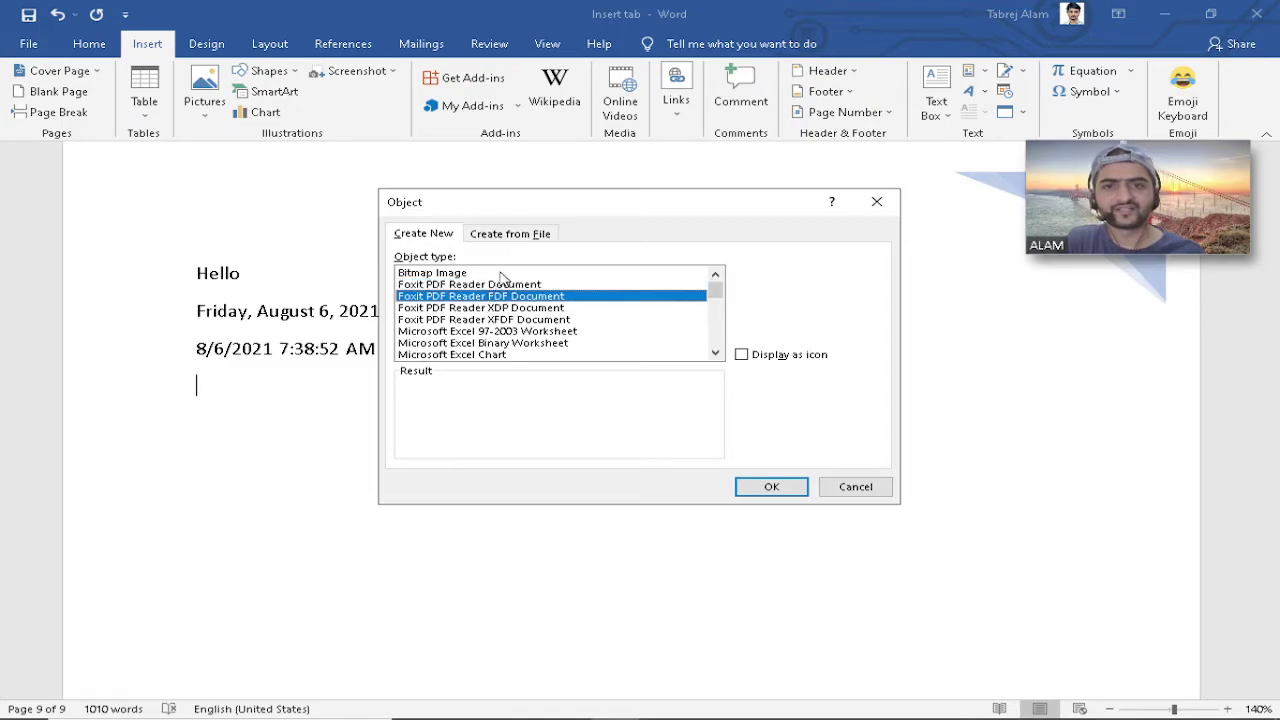
{"action": "left_click", "coordinate": [496, 238]}
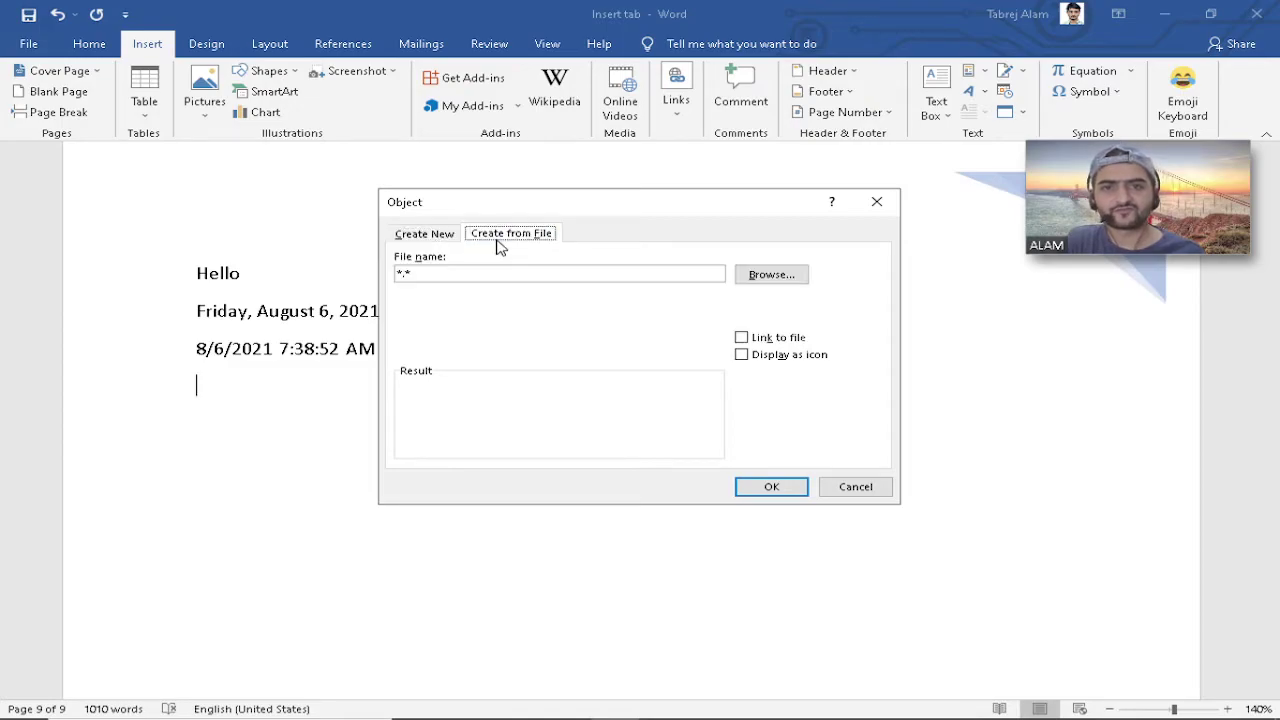
{"action": "left_click", "coordinate": [424, 238]}
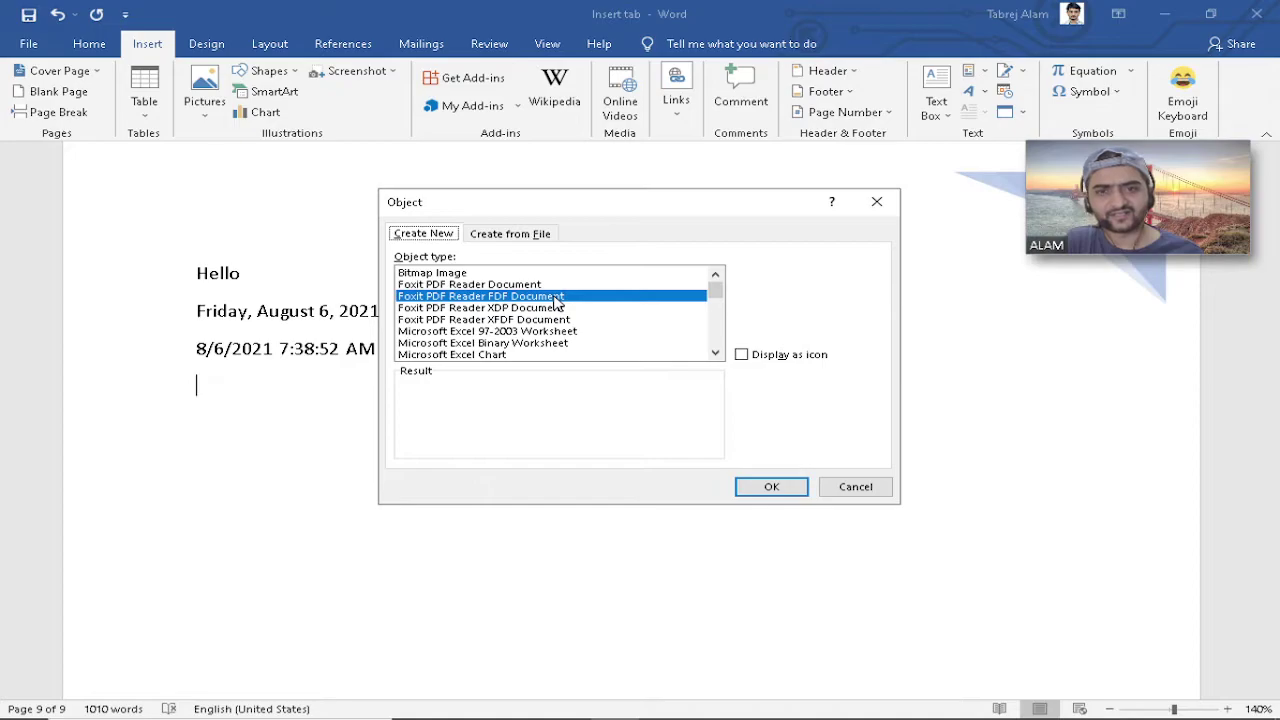
{"action": "left_click_drag", "start_coordinate": [717, 306], "coordinate": [716, 350]}
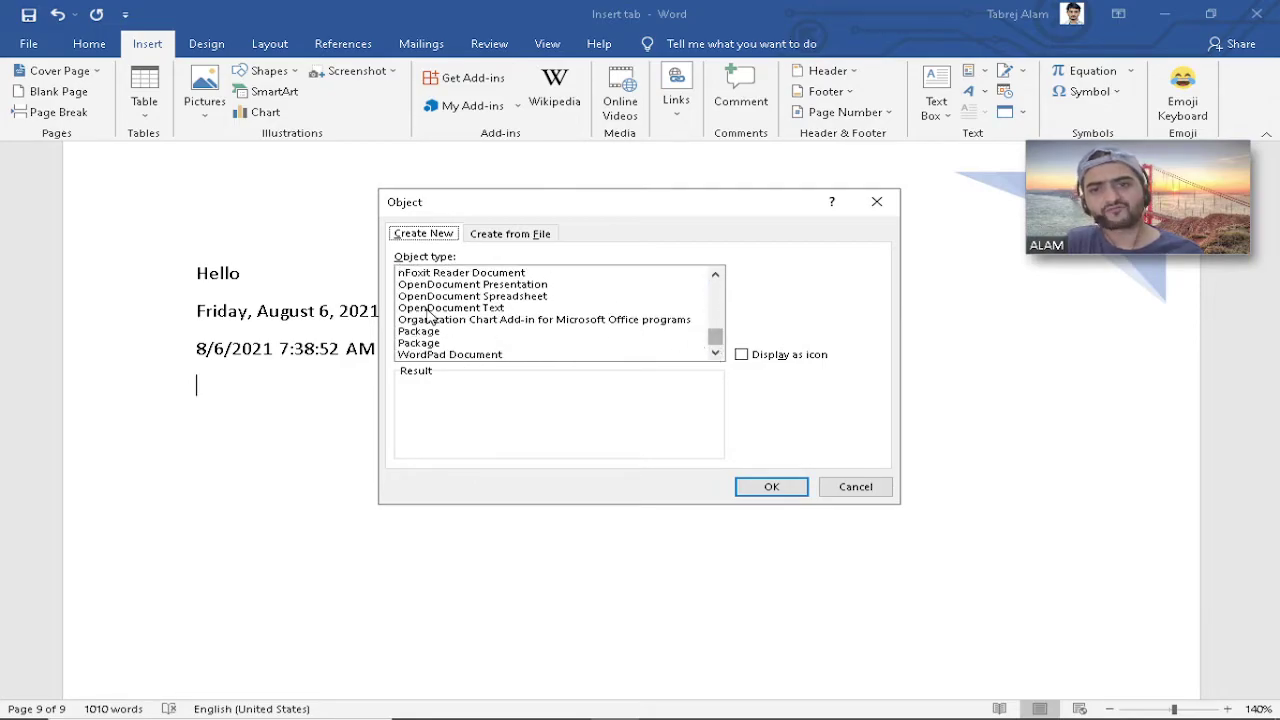
{"action": "left_click_drag", "start_coordinate": [717, 340], "coordinate": [717, 288]}
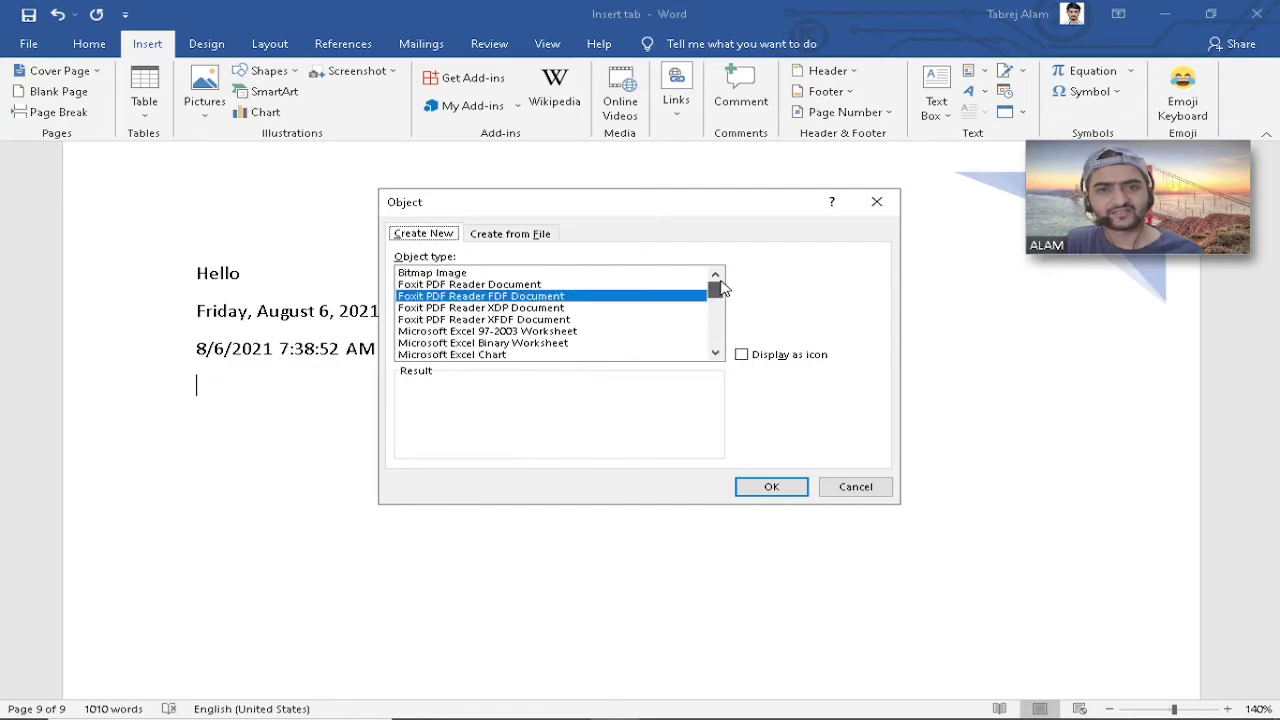
Insert a Foxit PDF Reader FDF Document object using the "business studies Chapter 1 Introduction" PDF file.
{"action": "left_click", "coordinate": [512, 308]}
{"action": "left_click", "coordinate": [525, 297]}
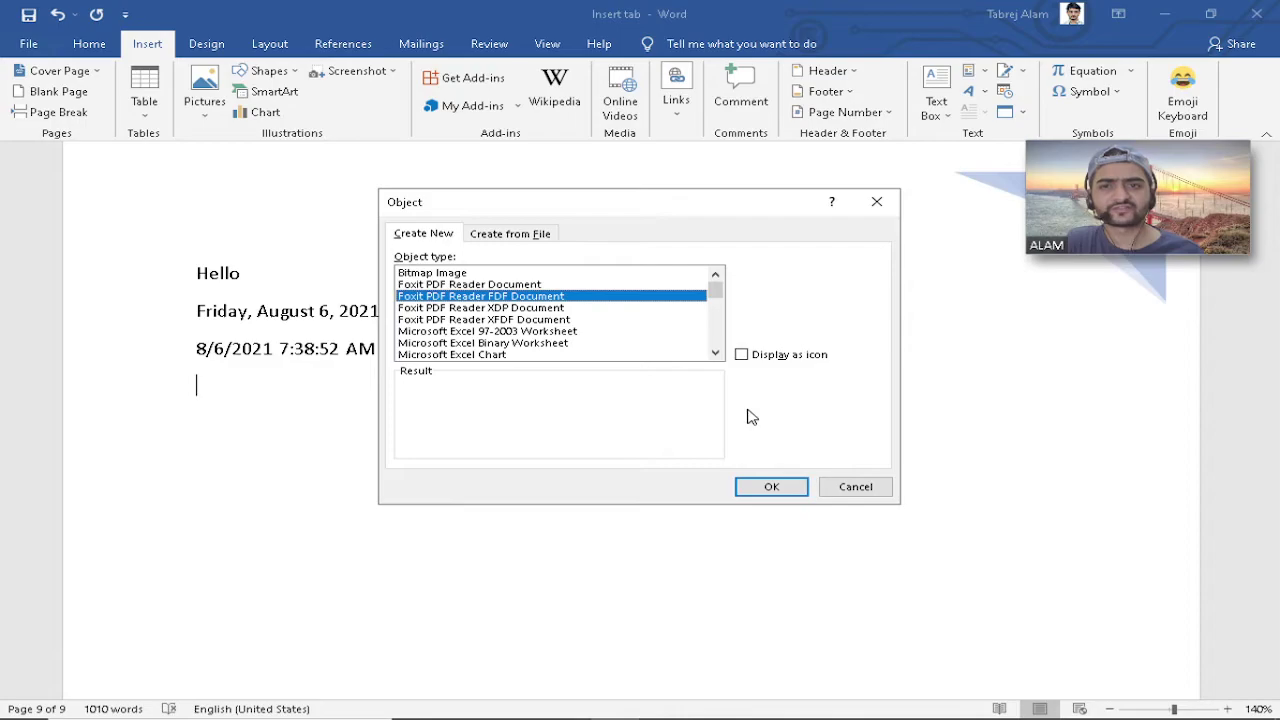
{"action": "left_click", "coordinate": [750, 490]}
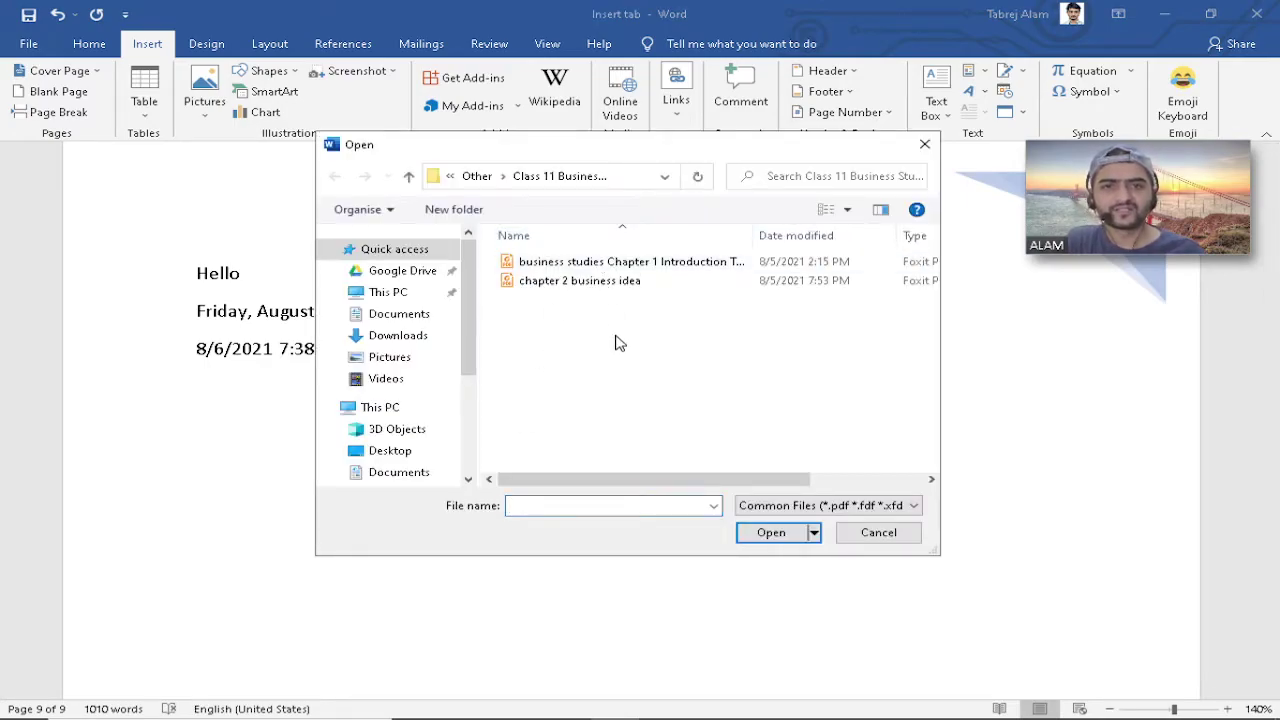
{"action": "left_click", "coordinate": [617, 263]}
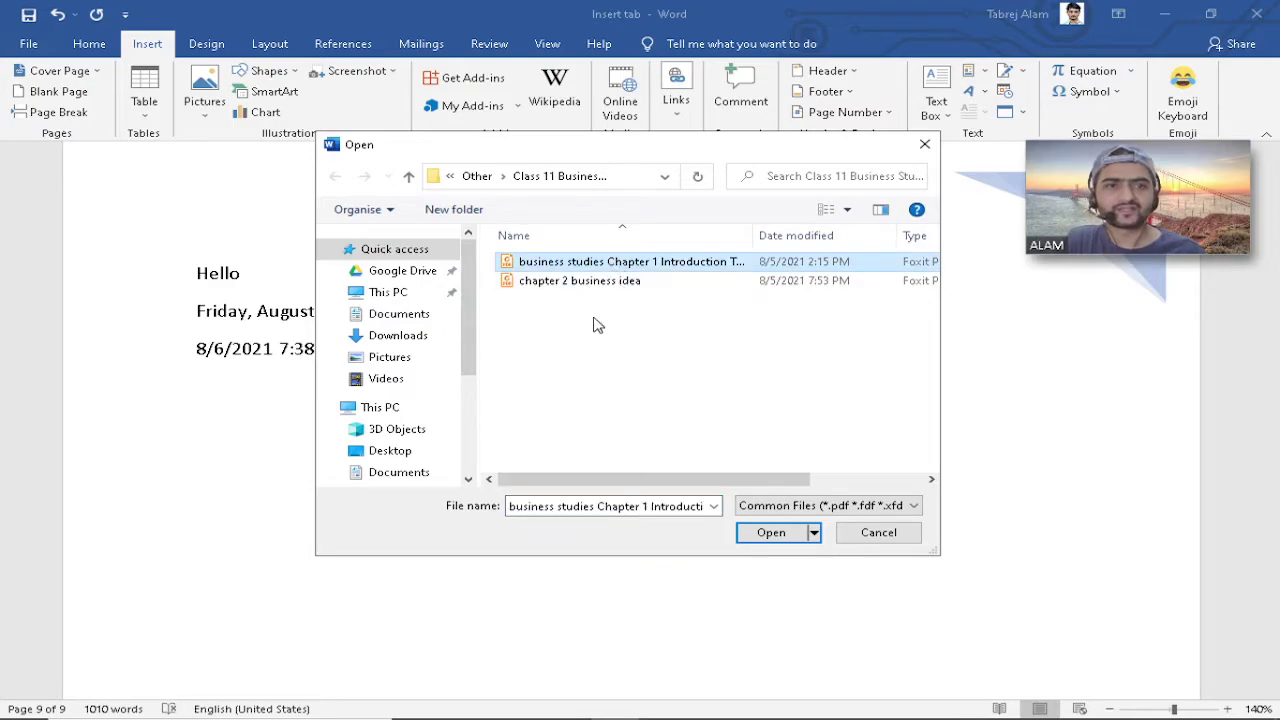
{"action": "left_click", "coordinate": [771, 533]}
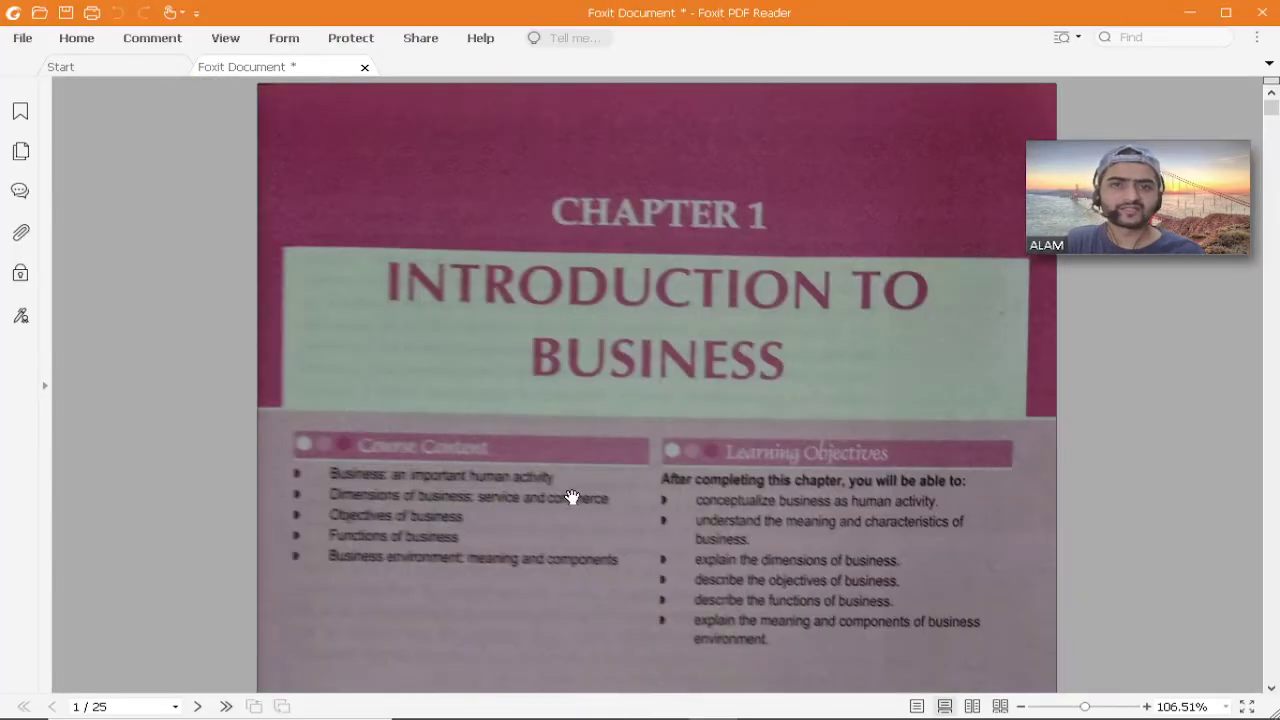
Look through the first page of the PDF in Foxit PDF Reader, then return to the Word document.
{"action": "scroll", "coordinate": [571, 497], "scroll_direction": "down", "scroll_amount": 8}
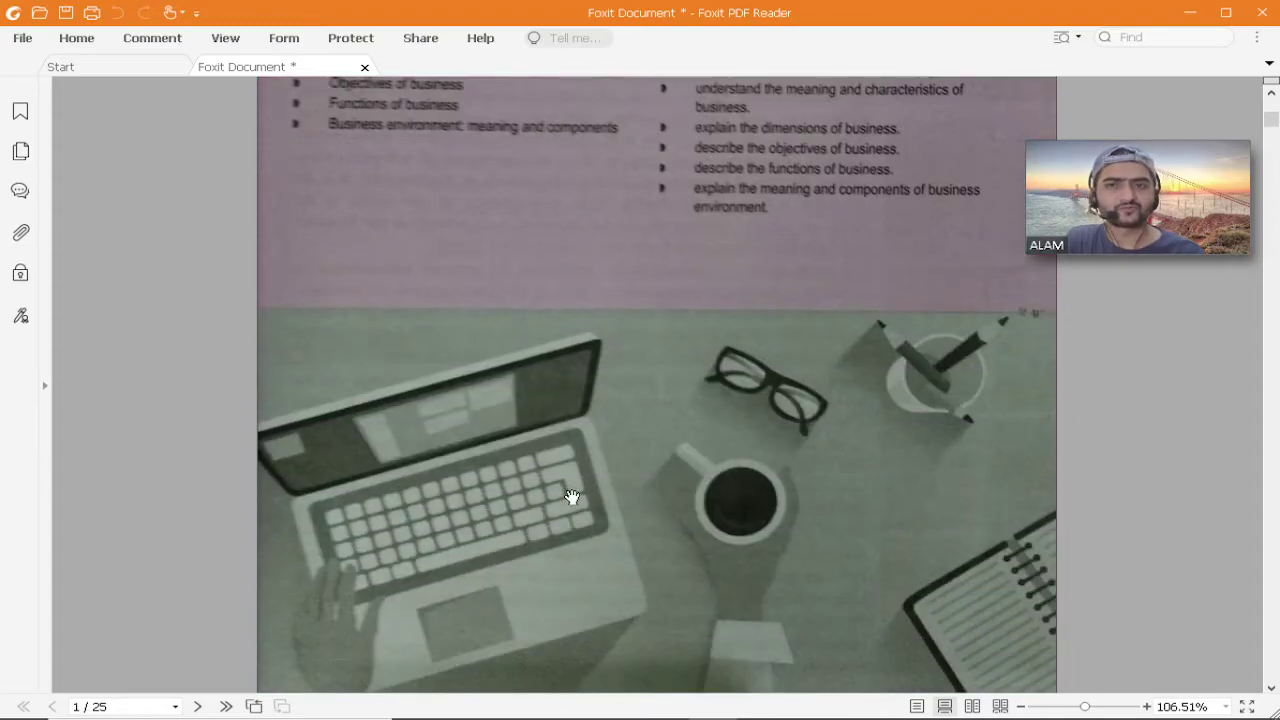
{"action": "scroll", "coordinate": [571, 497], "scroll_direction": "down", "scroll_amount": 3}
{"action": "left_click", "coordinate": [1189, 12]}
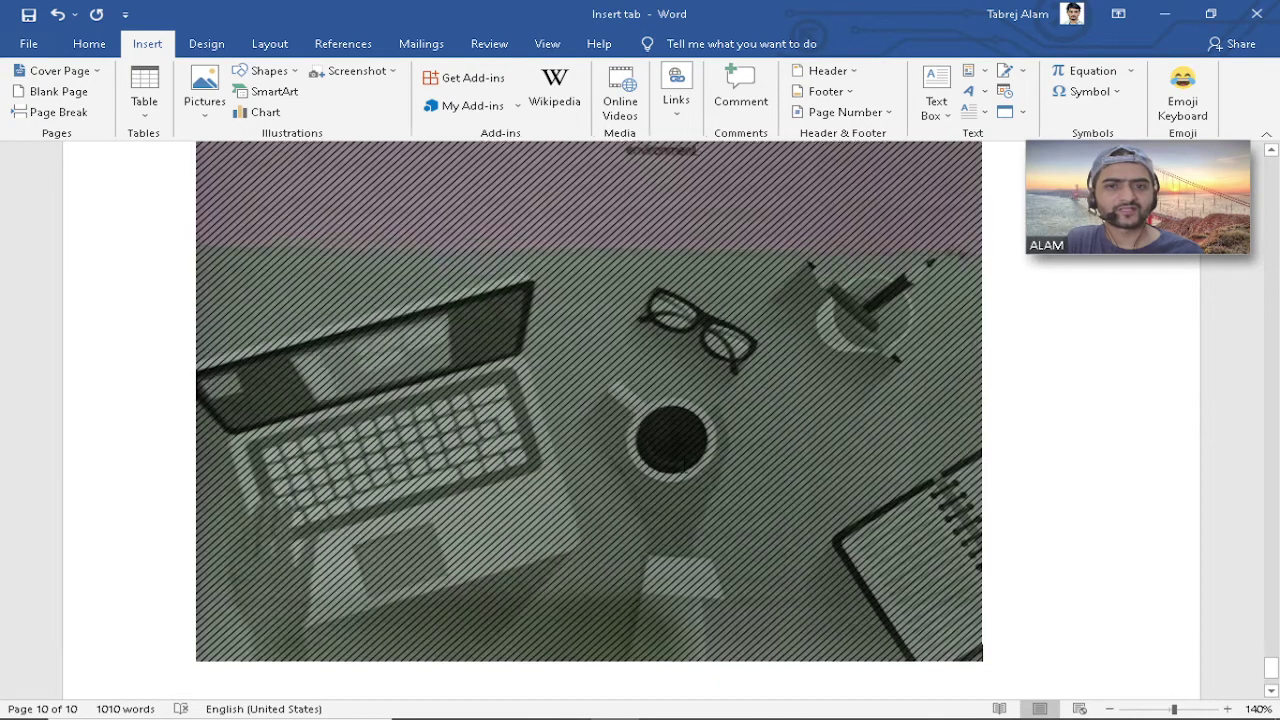
Look over the embedded PDF page in the document and compare it with the first page shown in Foxit PDF Reader.
{"action": "scroll", "coordinate": [1004, 516], "scroll_direction": "up", "scroll_amount": 8}
{"action": "scroll", "coordinate": [684, 462], "scroll_direction": "down", "scroll_amount": 4}
{"action": "scroll", "coordinate": [684, 462], "scroll_direction": "down", "scroll_amount": 3}
{"action": "scroll", "coordinate": [1117, 517], "scroll_direction": "up", "scroll_amount": 4}
{"action": "mouse_move", "coordinate": [1267, 672]}
{"action": "left_mouse_down"}
{"action": "mouse_move", "coordinate": [1267, 605]}
{"action": "mouse_move", "coordinate": [1267, 662]}
{"action": "left_mouse_up"}
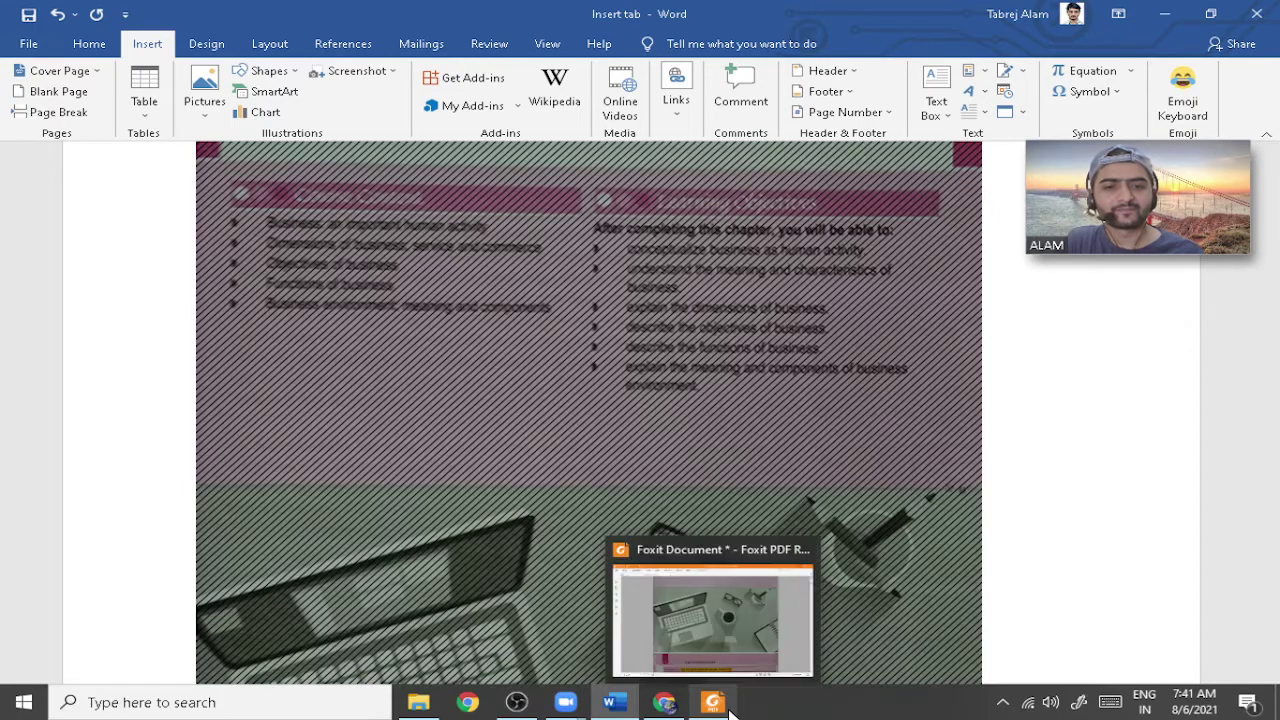
{"action": "left_click", "coordinate": [730, 710]}
{"action": "left_click_drag", "start_coordinate": [1274, 124], "coordinate": [1272, 108]}
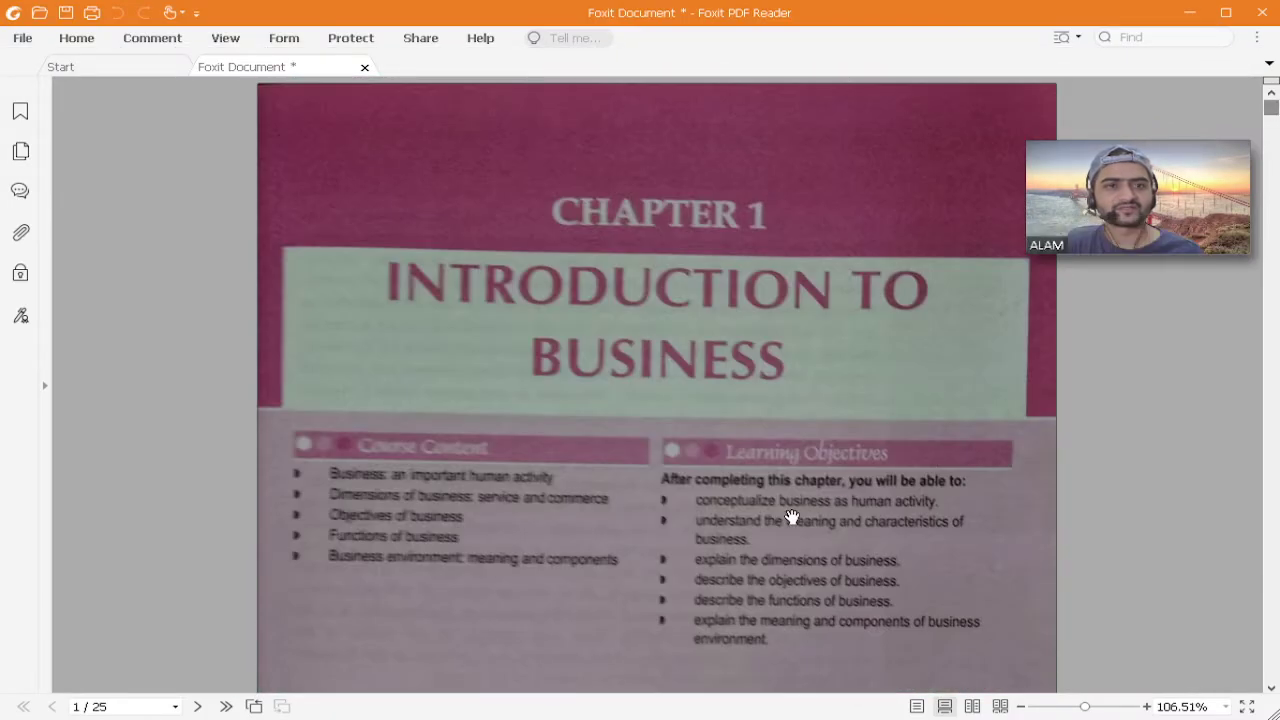
{"action": "left_click", "coordinate": [1190, 13]}
Examine the embedded PDF page in the Word document and view the source PDF up to page 3 in Foxit PDF Reader.
{"action": "scroll", "coordinate": [690, 470], "scroll_direction": "up", "scroll_amount": 4}
{"action": "scroll", "coordinate": [670, 460], "scroll_direction": "down", "scroll_amount": 10}
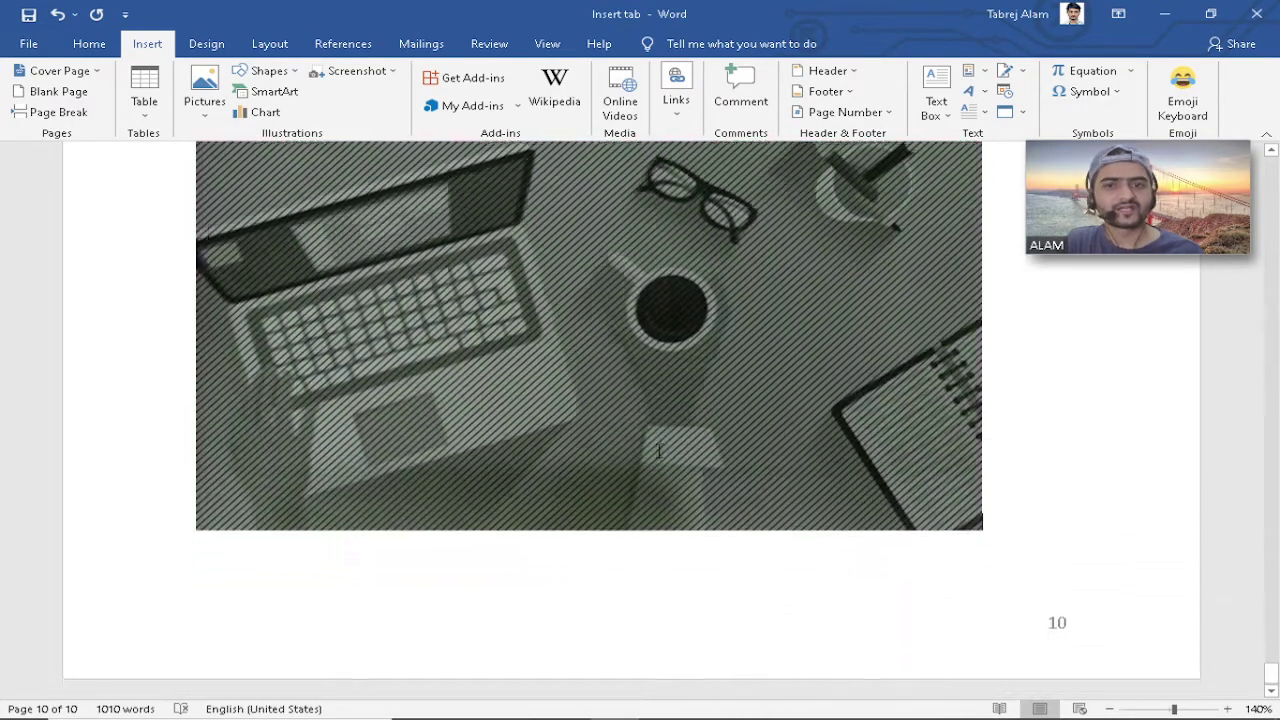
{"action": "scroll", "coordinate": [659, 451], "scroll_direction": "up", "scroll_amount": 8}
{"action": "left_click", "coordinate": [658, 455]}
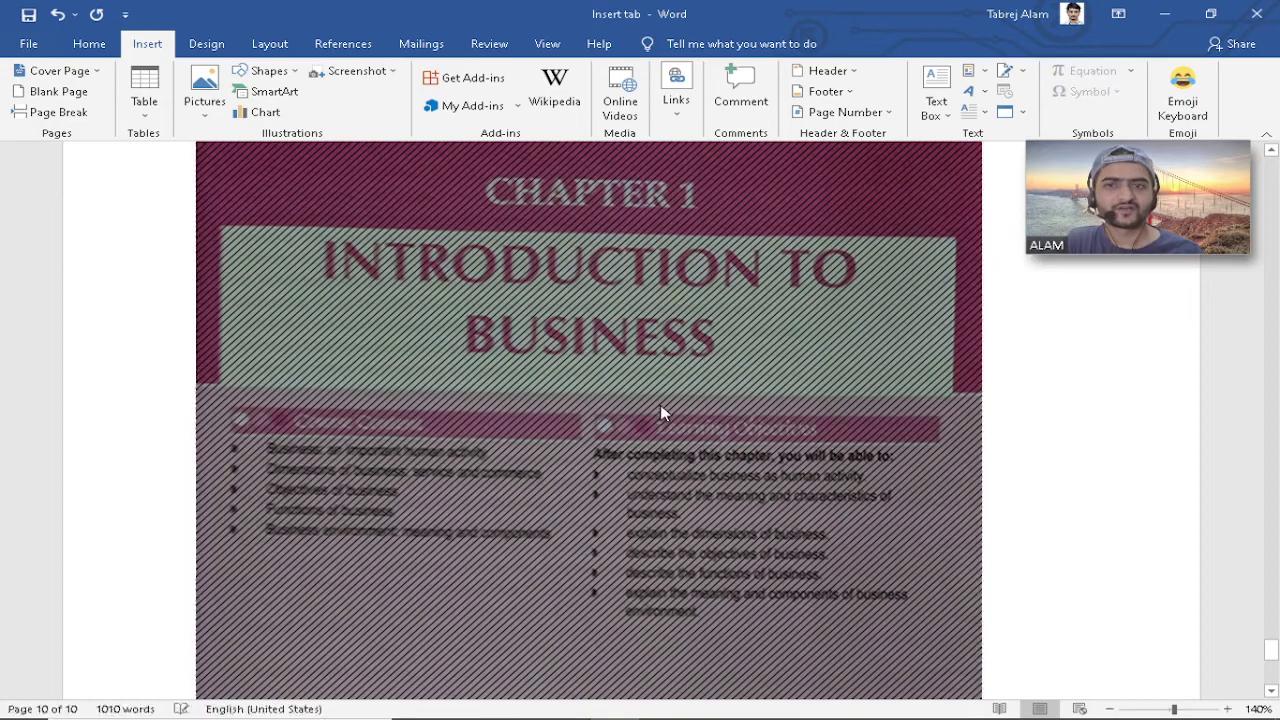
{"action": "scroll", "coordinate": [494, 455], "scroll_direction": "up", "scroll_amount": 3}
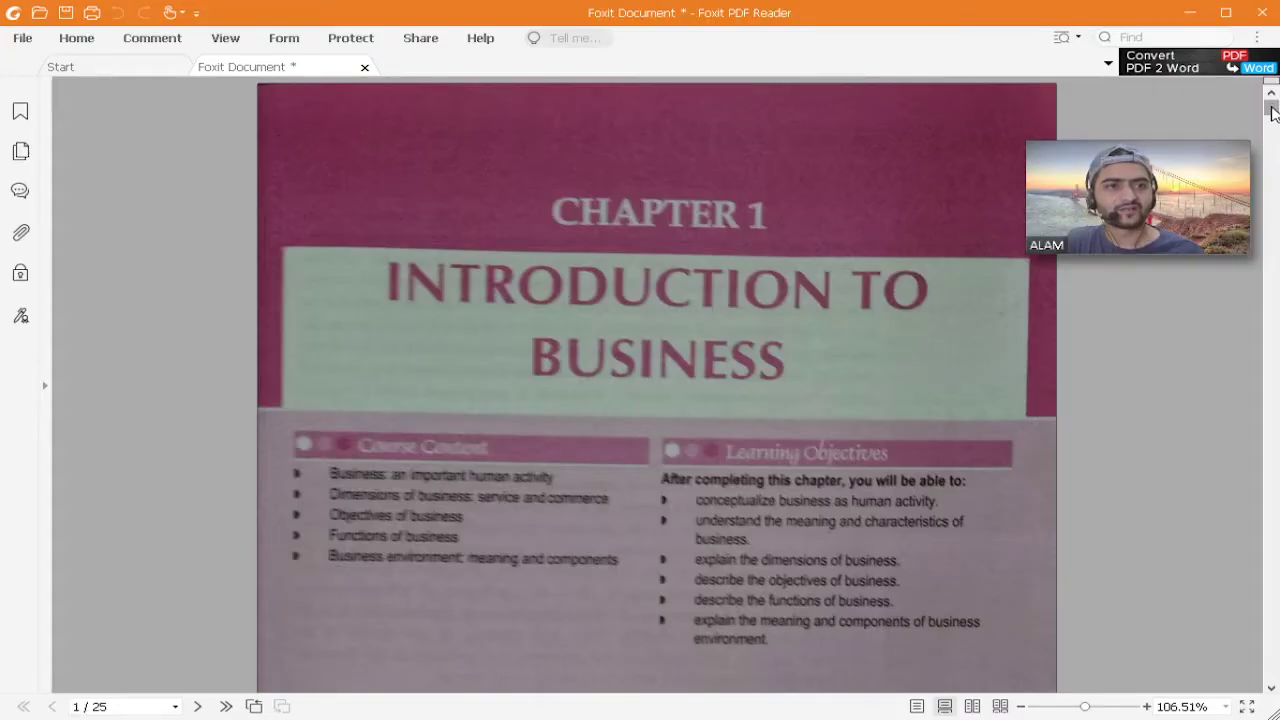
{"action": "left_click_drag", "start_coordinate": [1270, 112], "coordinate": [1272, 170]}
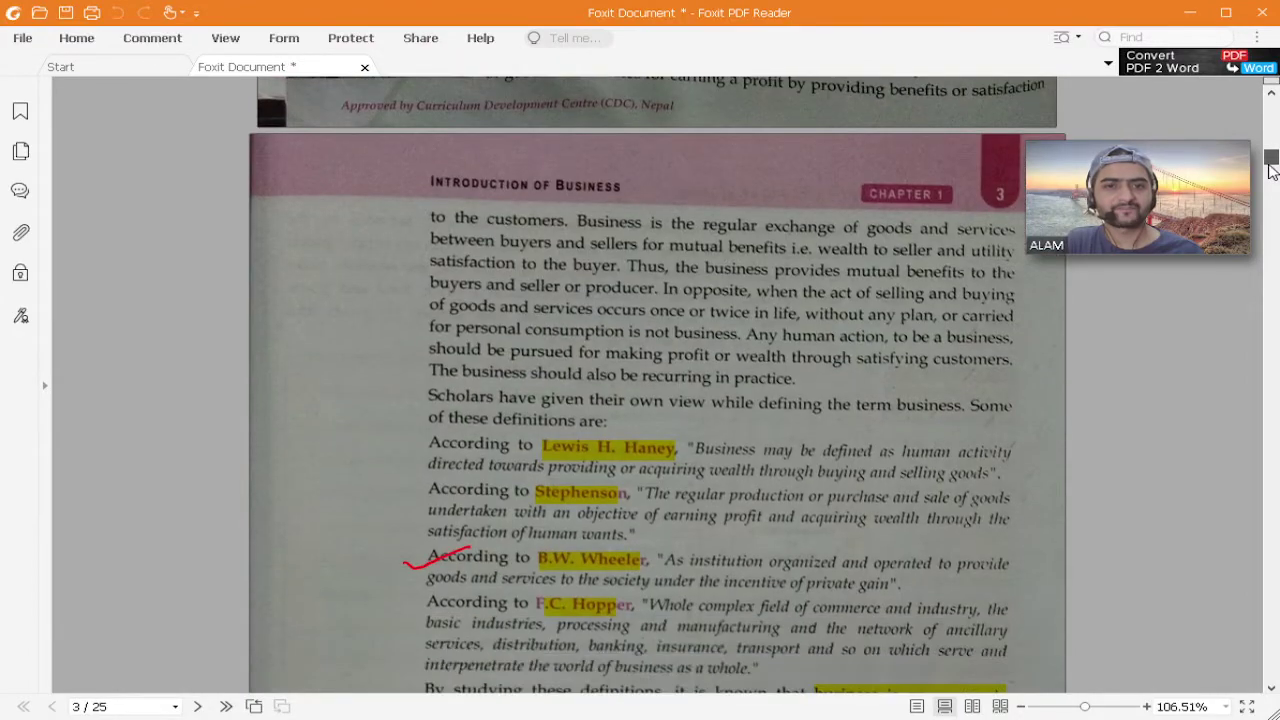
{"action": "scroll", "coordinate": [972, 330], "scroll_direction": "down", "scroll_amount": 1}
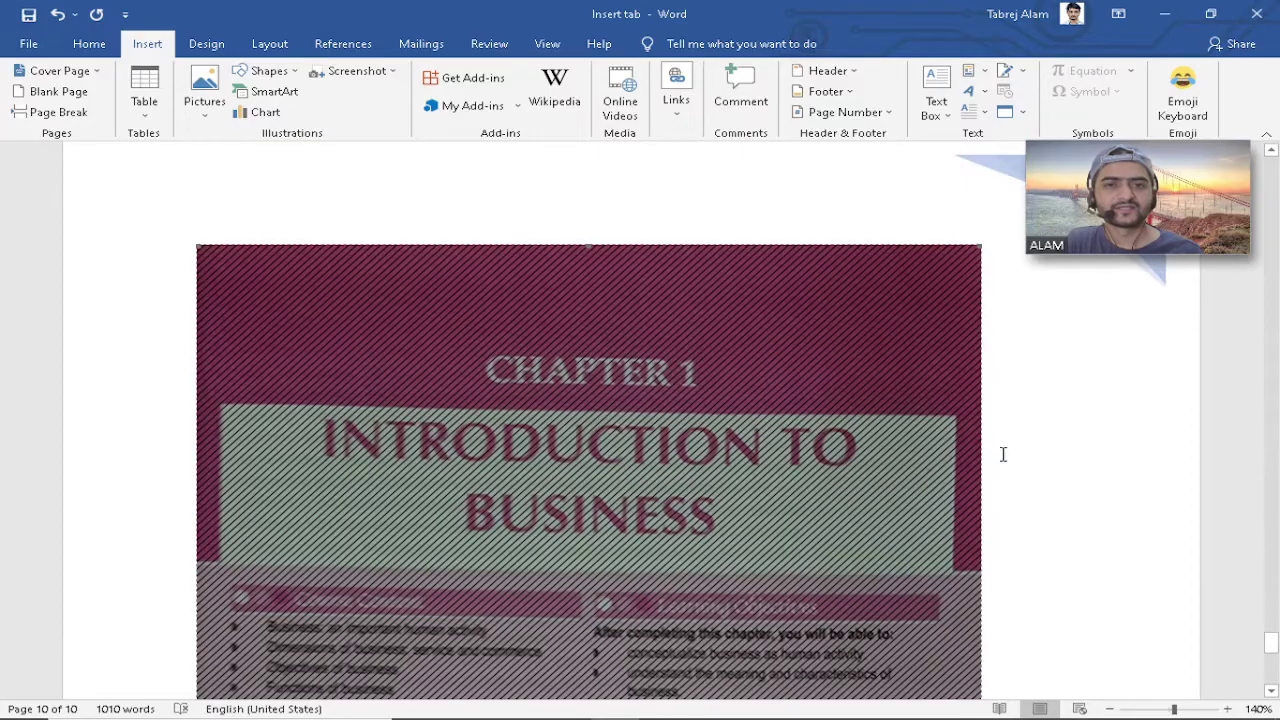
Review the commands available for the embedded PDF object without applying any of them.
{"action": "scroll", "coordinate": [989, 457], "scroll_direction": "down", "scroll_amount": 6}
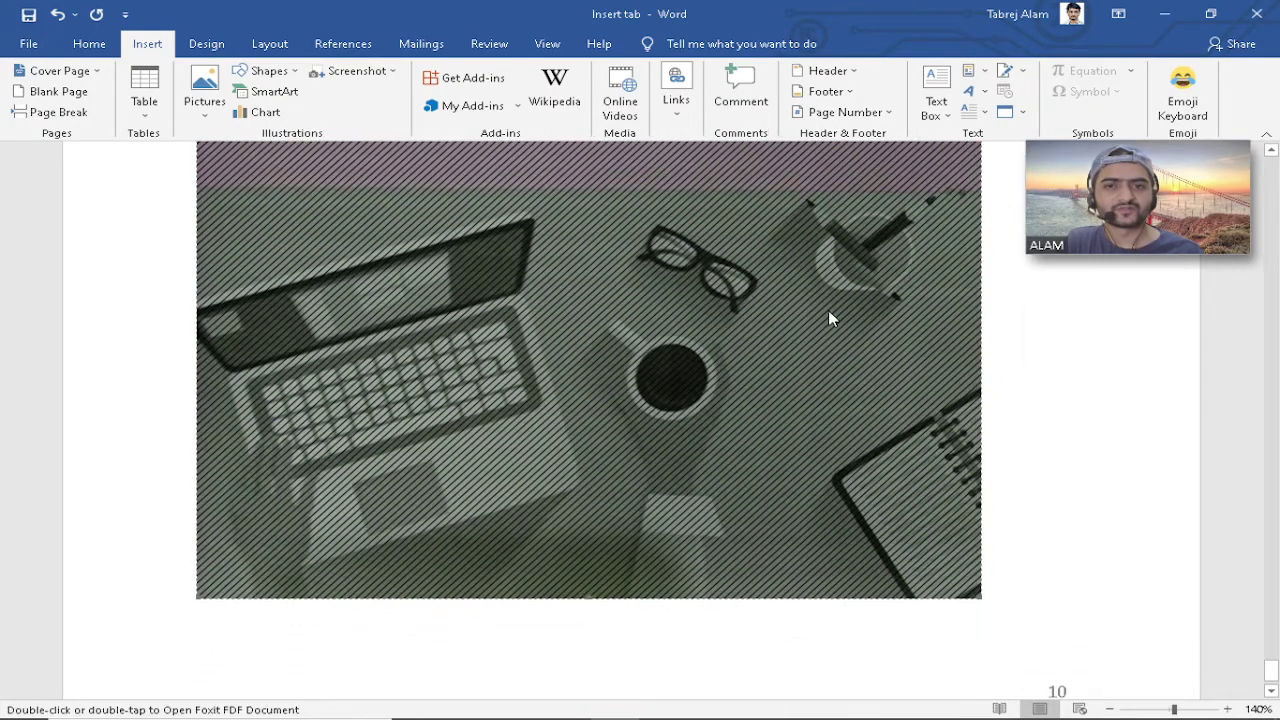
{"action": "right_click", "coordinate": [548, 274]}
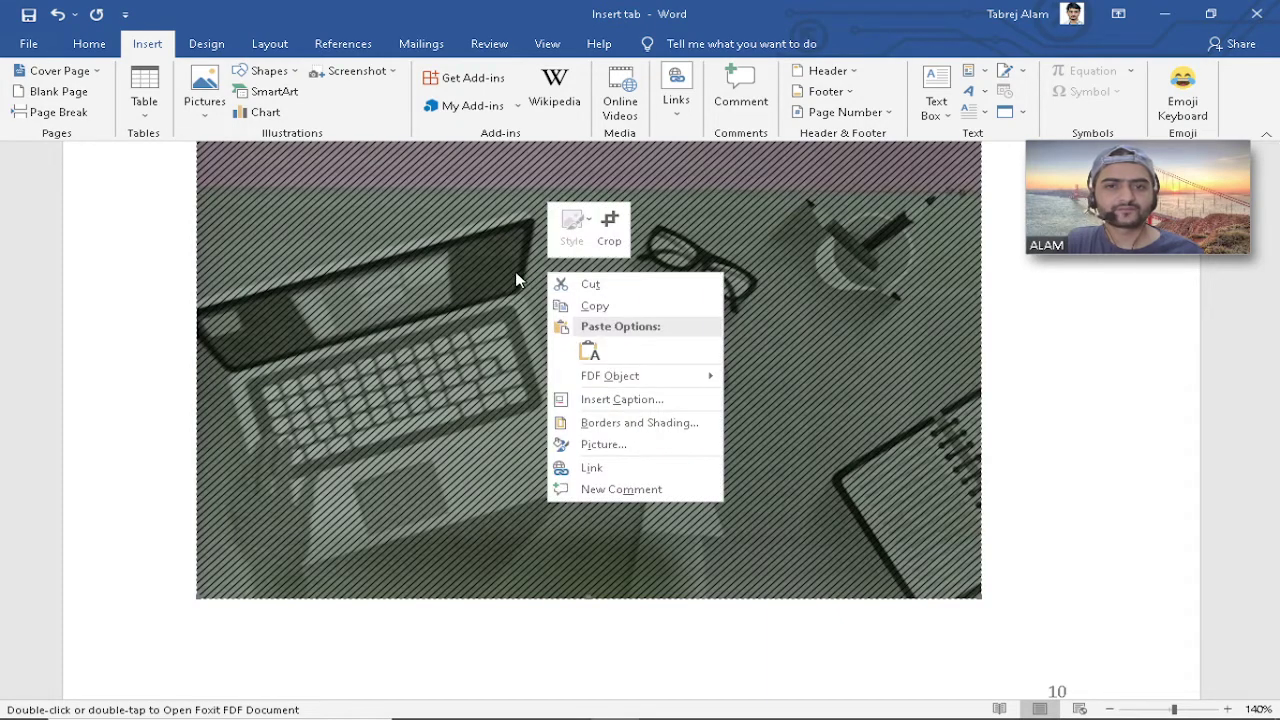
{"action": "left_click", "coordinate": [497, 291]}
{"action": "left_click", "coordinate": [1070, 539]}
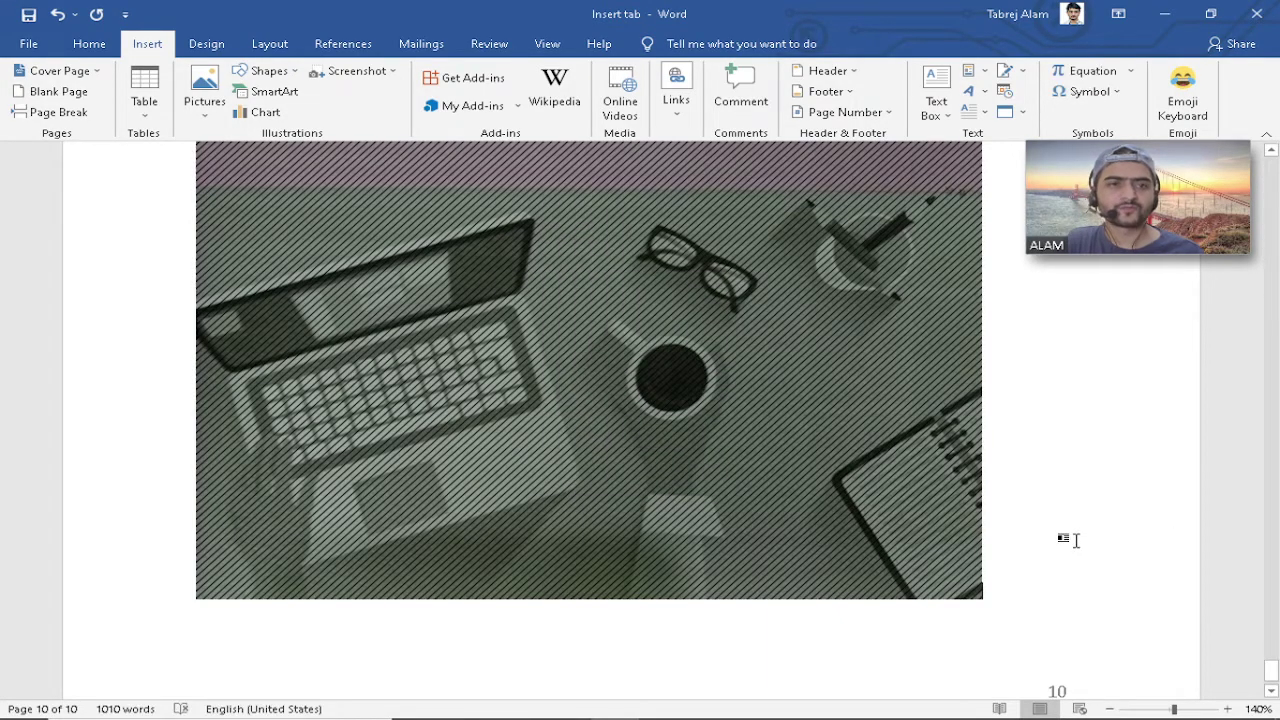
{"action": "scroll", "coordinate": [1070, 539], "scroll_direction": "up", "scroll_amount": 3}
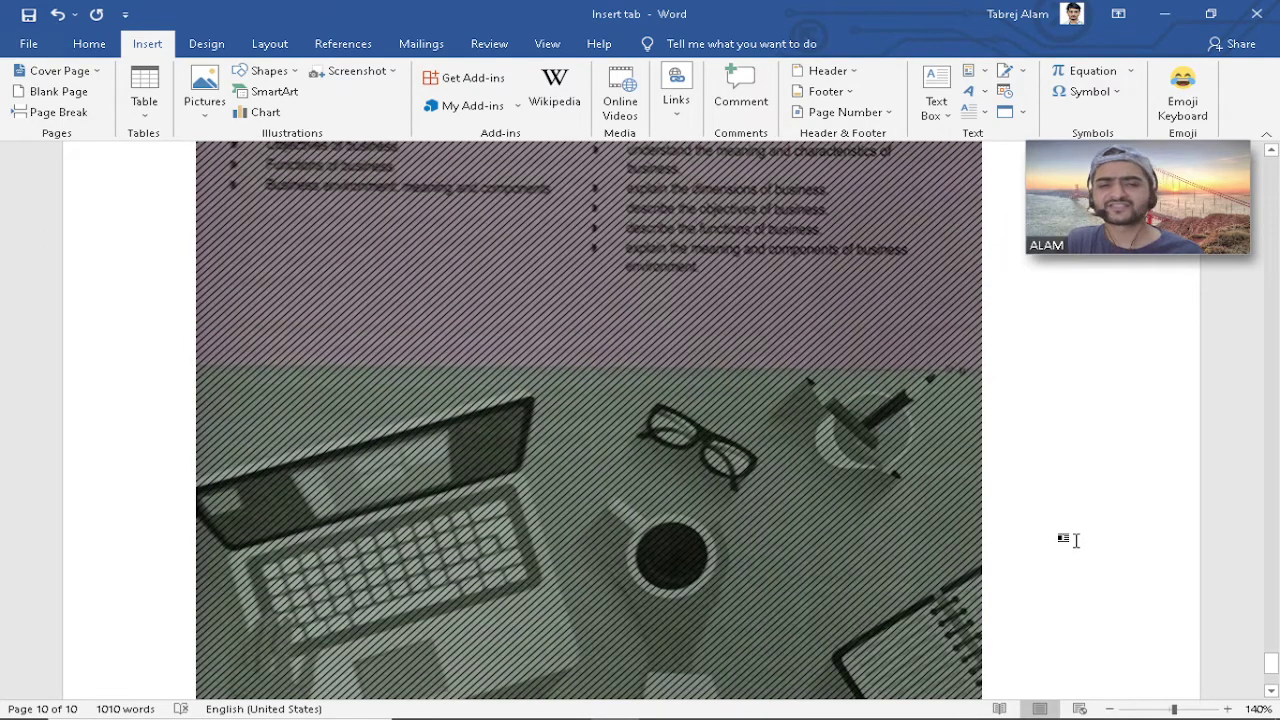
{"action": "scroll", "coordinate": [1075, 540], "scroll_direction": "up", "scroll_amount": 6}
{"action": "scroll", "coordinate": [1070, 539], "scroll_direction": "up", "scroll_amount": 2}
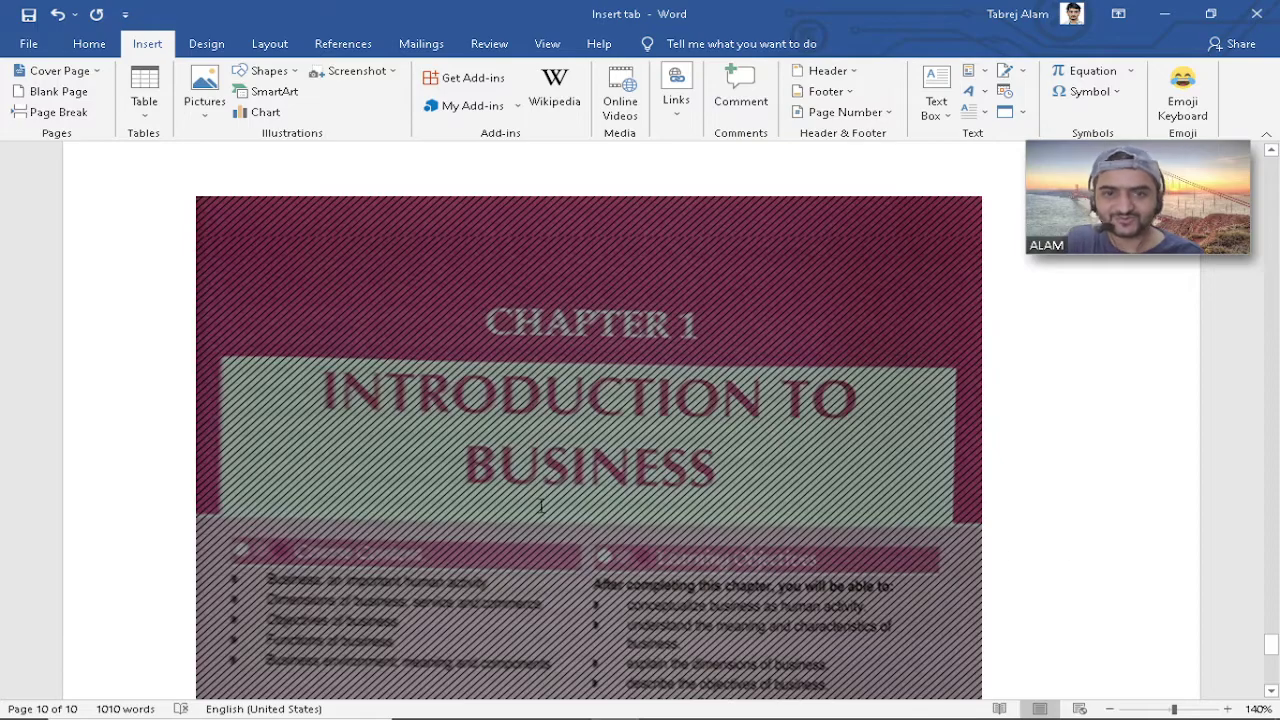
{"action": "left_click", "coordinate": [494, 379]}
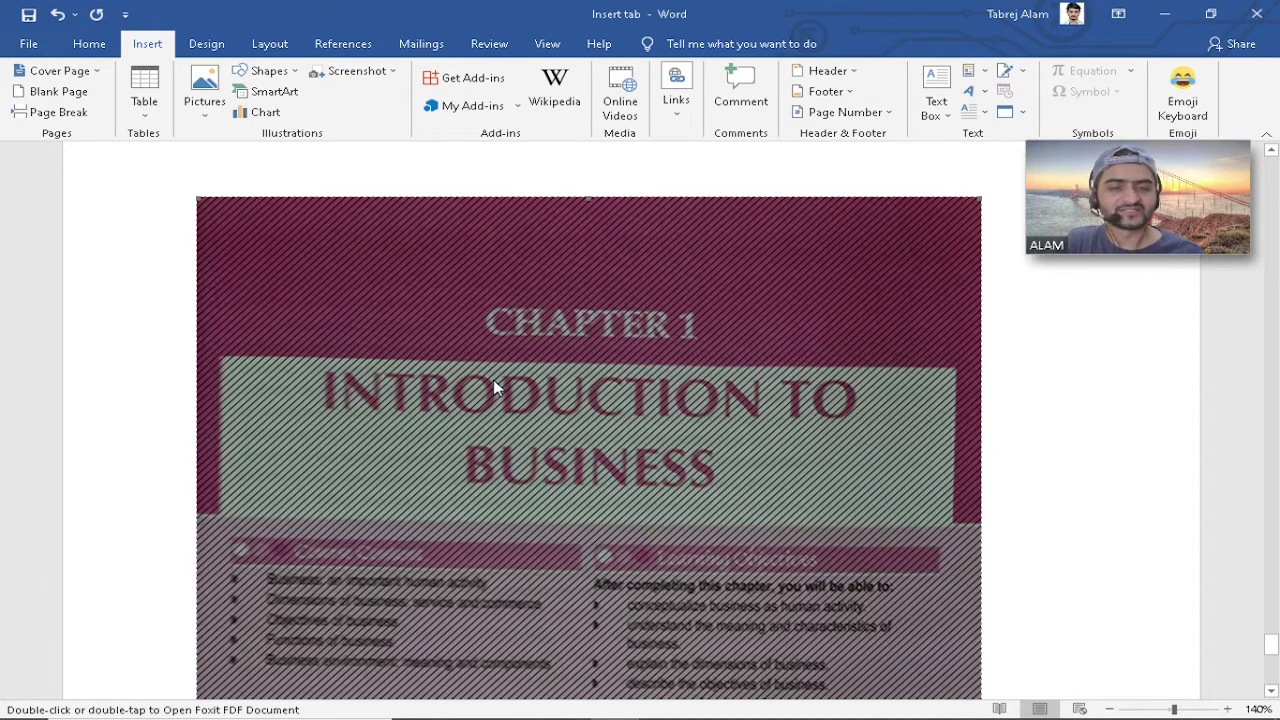
{"action": "right_click", "coordinate": [493, 379]}
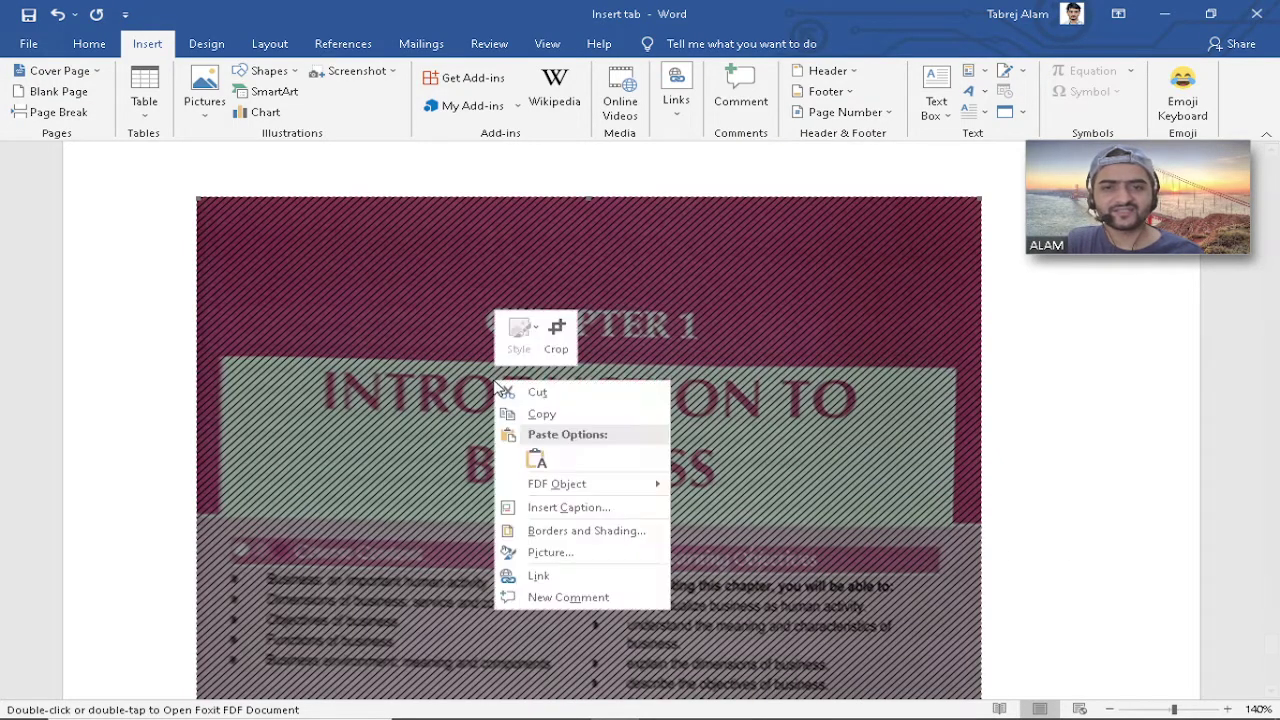
{"action": "left_click", "coordinate": [469, 539]}
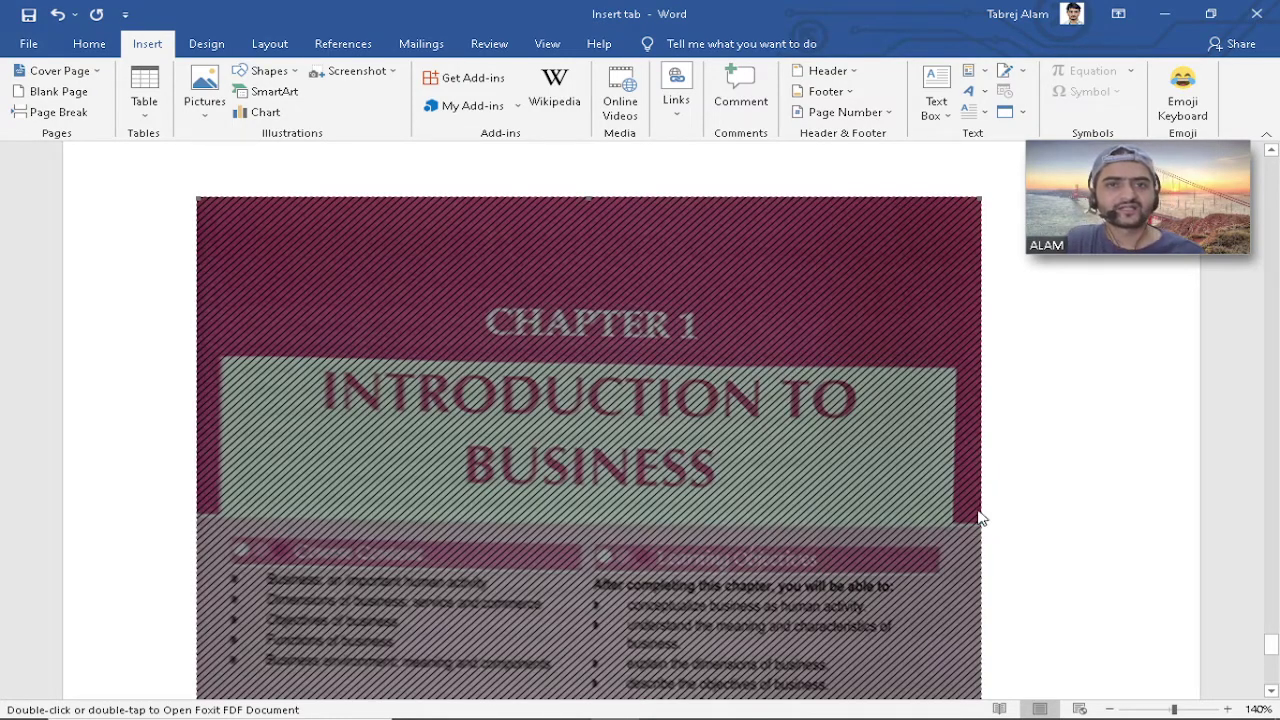
Open the embedded PDF in Foxit PDF Reader, then close the reader and return to the date lines on page 9 in Word.
{"action": "double_click", "coordinate": [723, 486]}
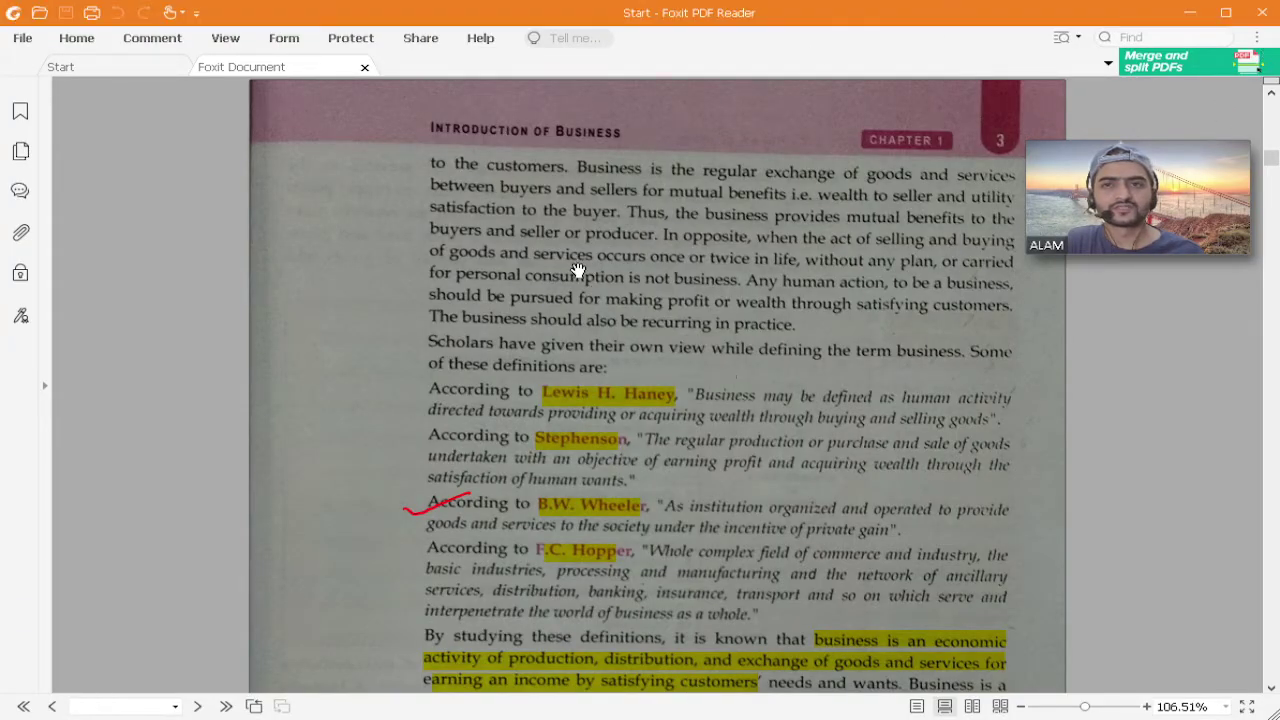
{"action": "key", "text": "alt+F4"}
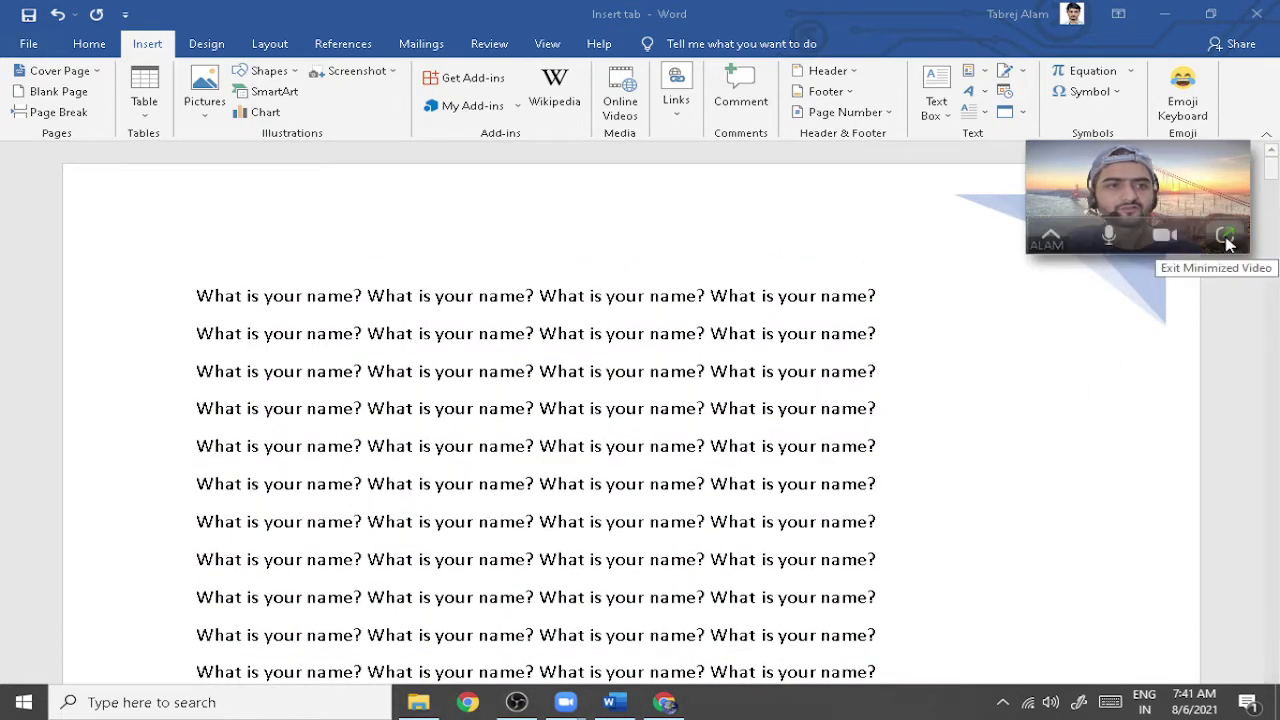
{"action": "left_click_drag", "start_coordinate": [1275, 175], "coordinate": [1271, 645]}
{"action": "left_click", "coordinate": [549, 336]}
{"action": "scroll", "coordinate": [549, 336], "scroll_direction": "up", "scroll_amount": 3}
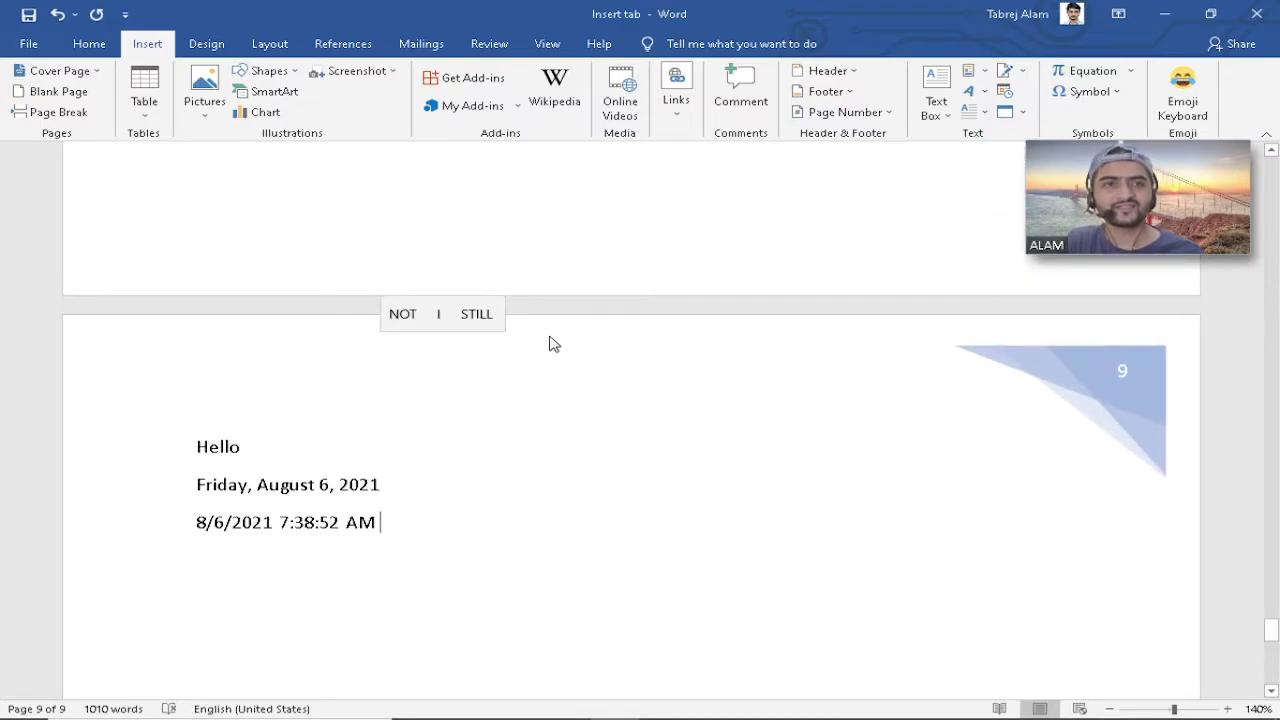
Add two blank lines below the date and time line on page 9.
{"action": "left_click", "coordinate": [1022, 112]}
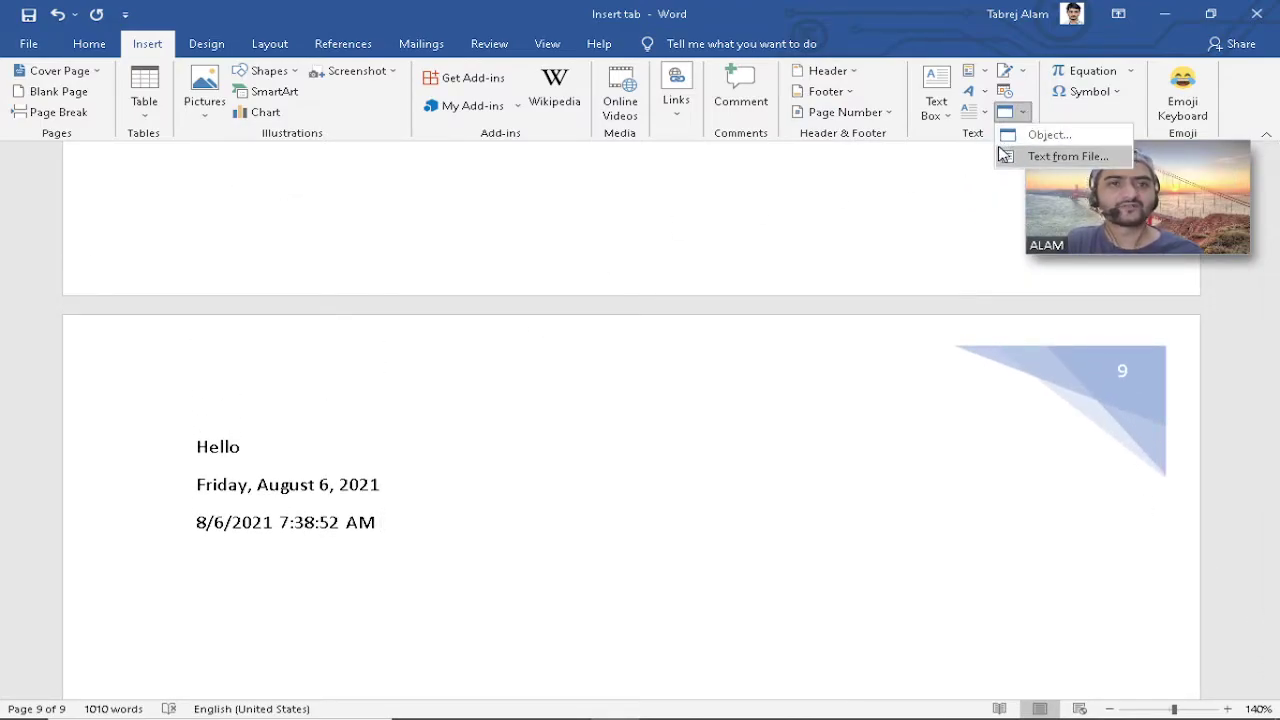
{"action": "left_click", "coordinate": [457, 566]}
{"action": "key", "text": "Return"}
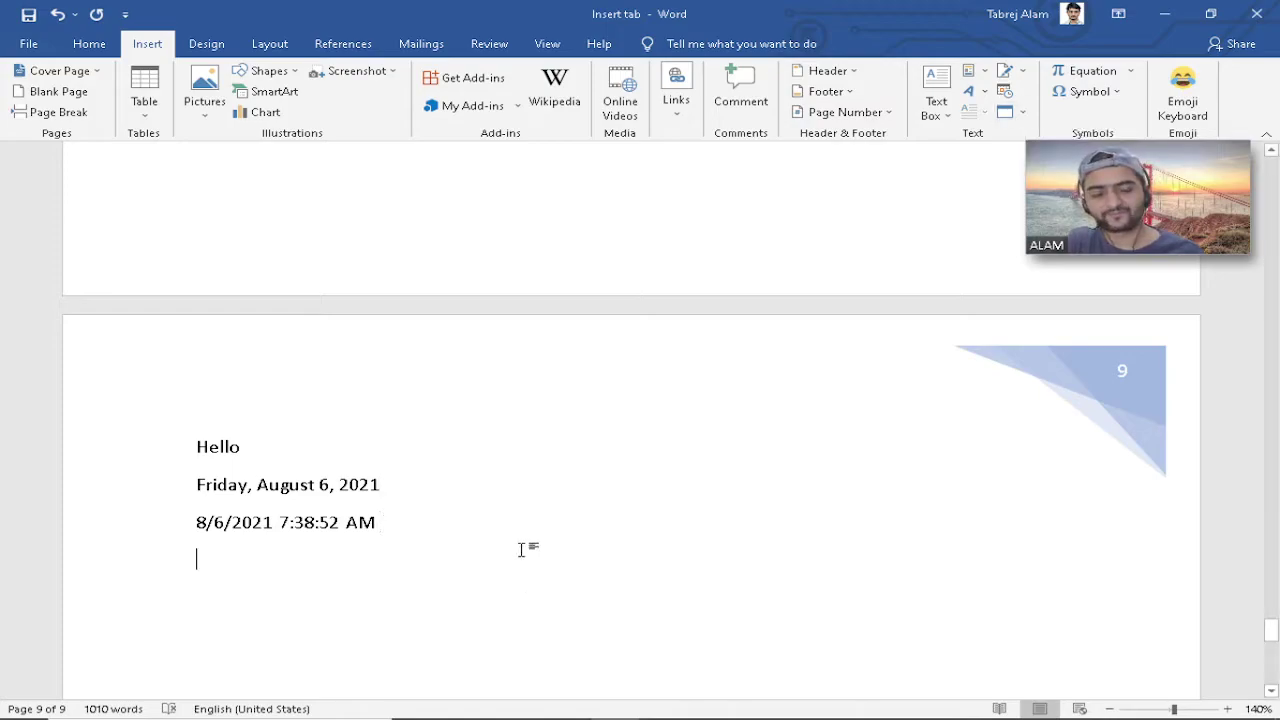
{"action": "scroll", "coordinate": [220, 500], "scroll_direction": "down", "scroll_amount": 3}
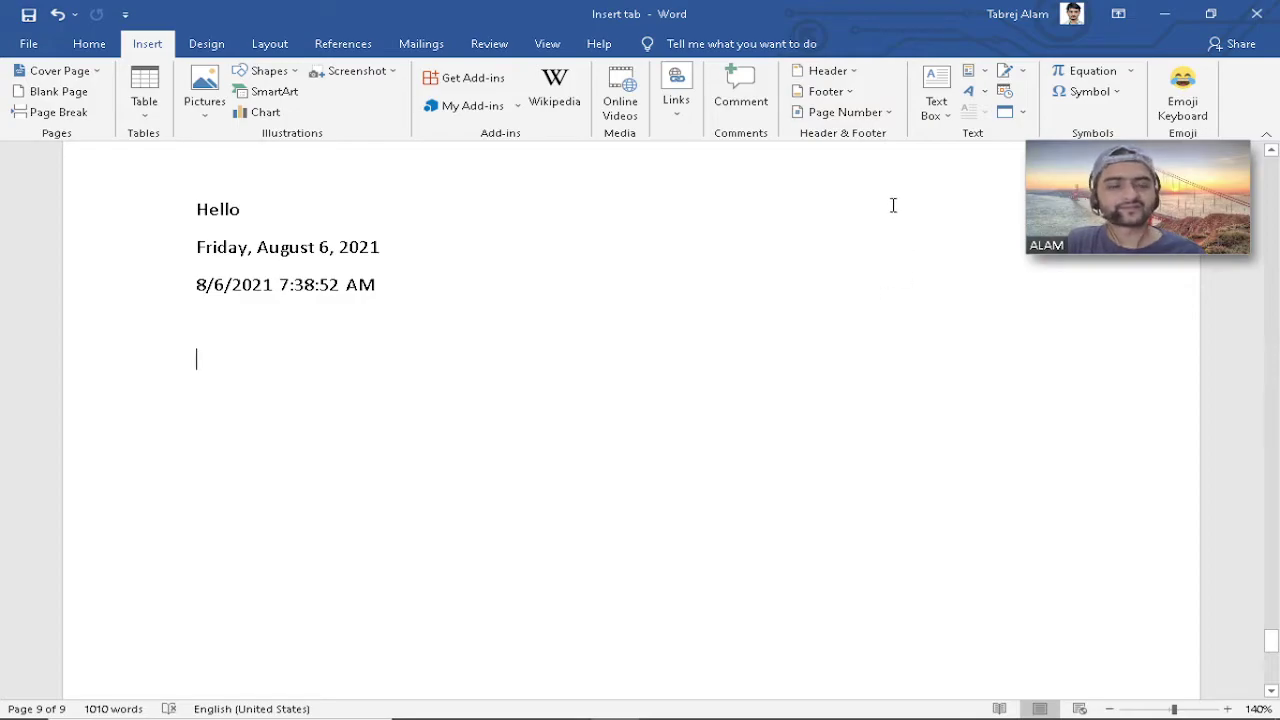
{"action": "left_click", "coordinate": [1097, 72]}
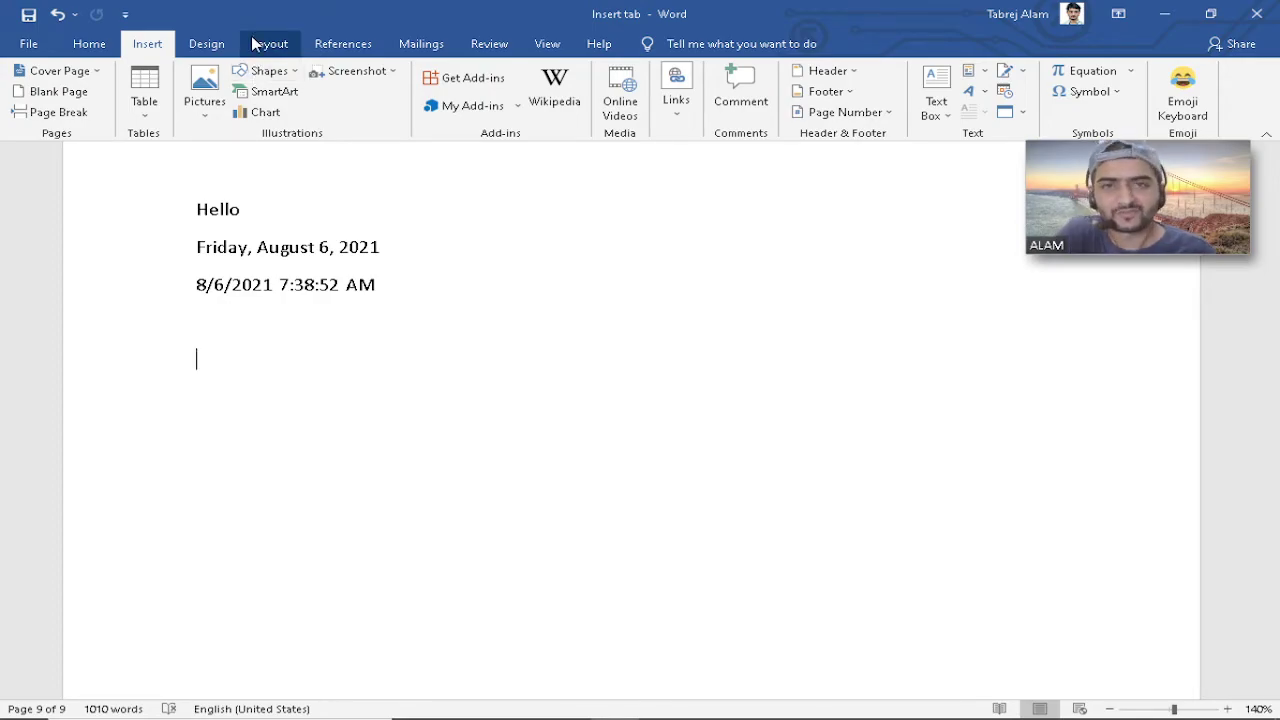
{"action": "left_click", "coordinate": [100, 45]}
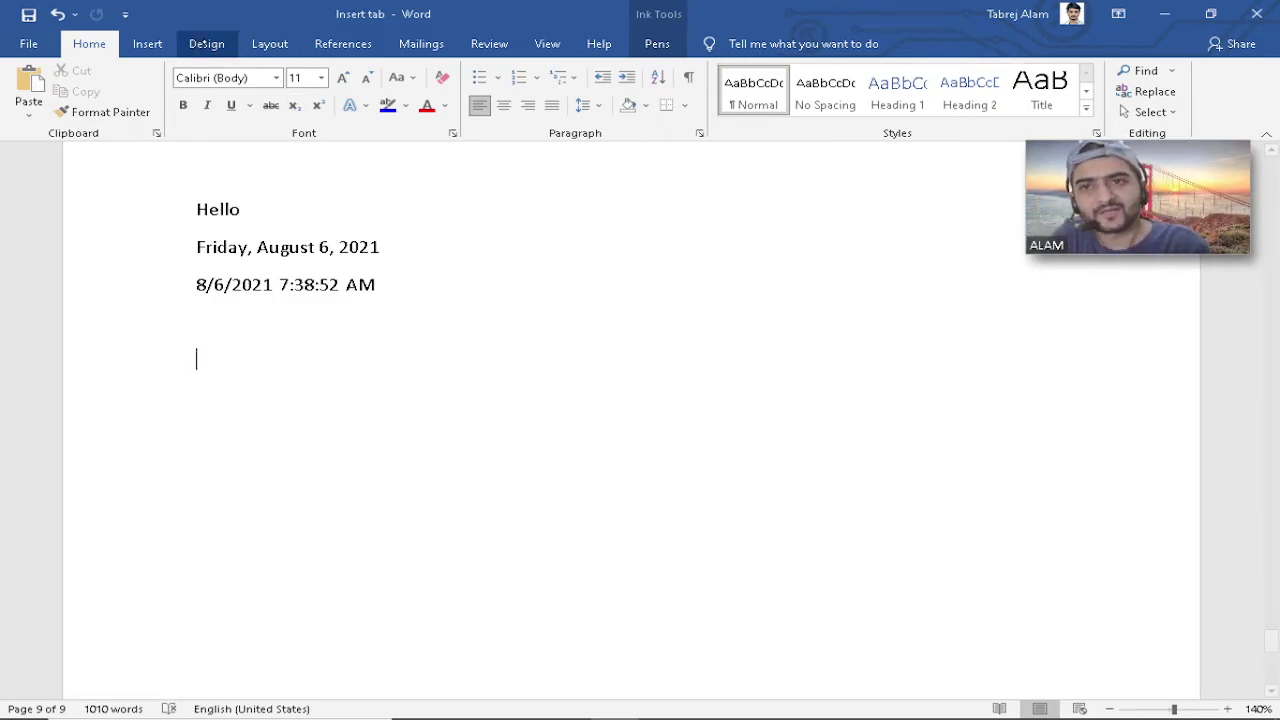
{"action": "left_click", "coordinate": [147, 44]}
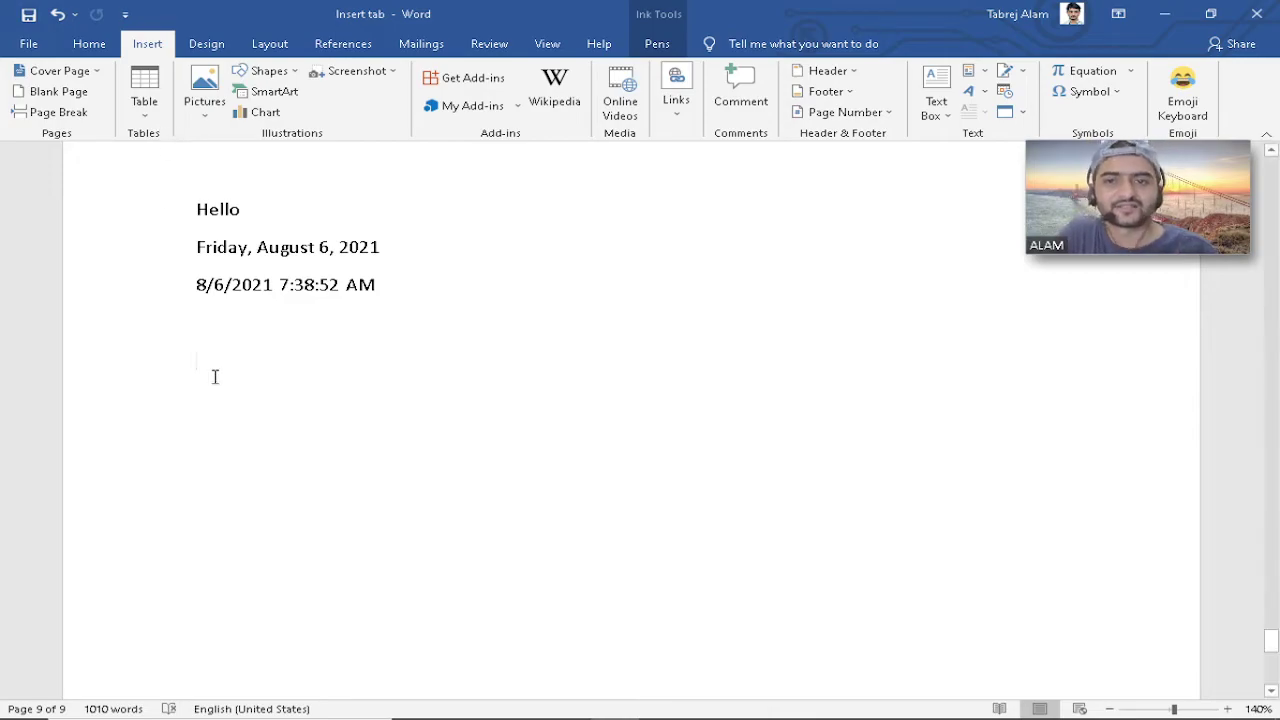
Insert the built-in Quadratic Formula equation on the blank line below the date and time.
{"action": "left_click", "coordinate": [246, 366]}
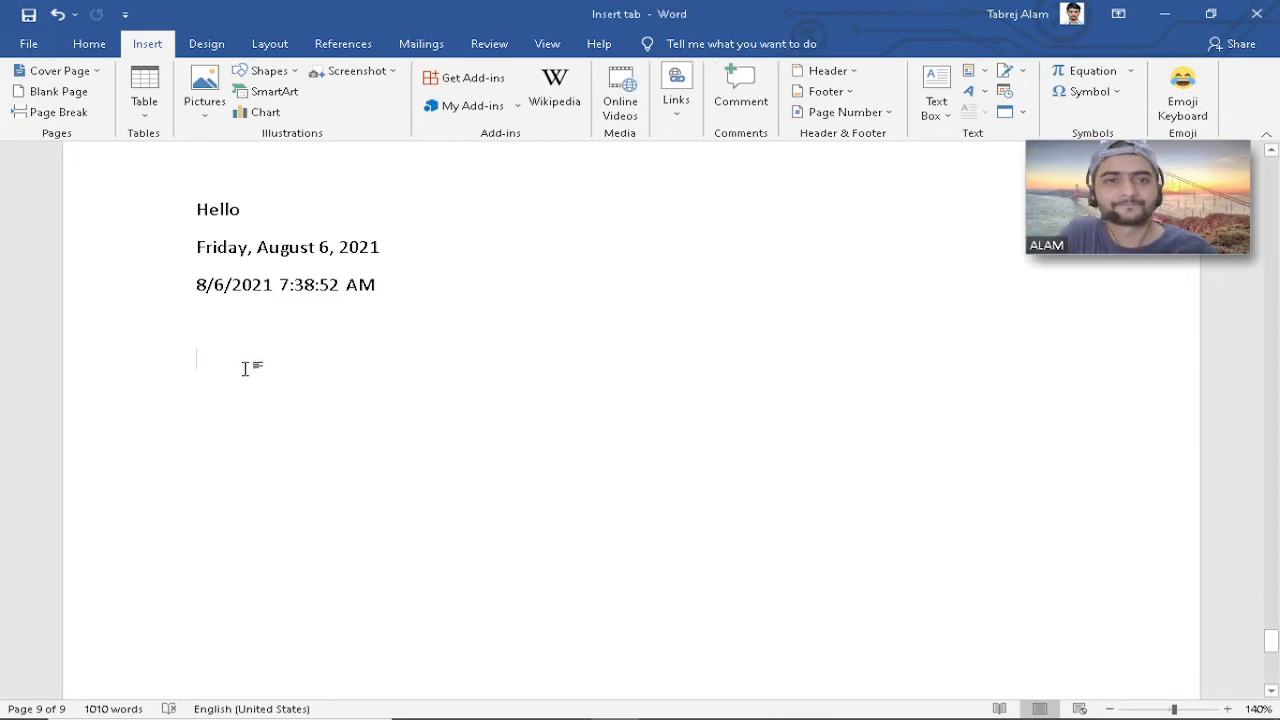
{"action": "left_click", "coordinate": [1133, 76]}
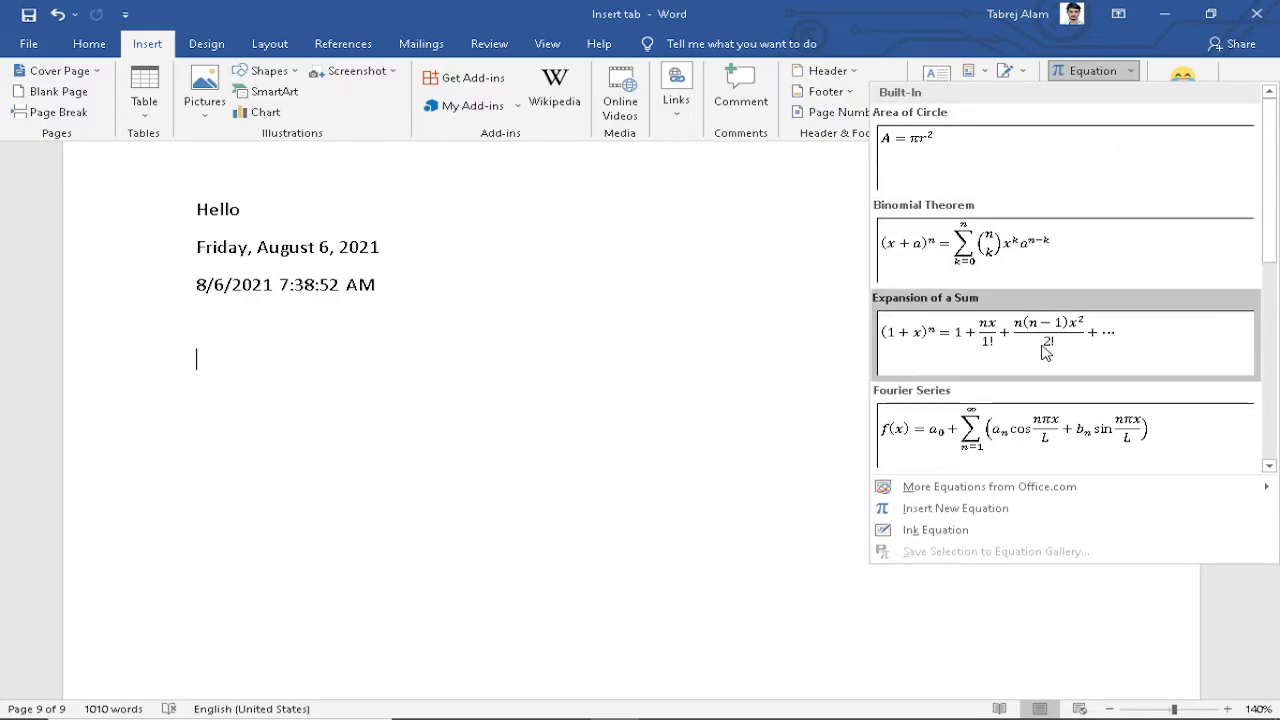
{"action": "scroll", "coordinate": [1058, 330], "scroll_direction": "down", "scroll_amount": 3}
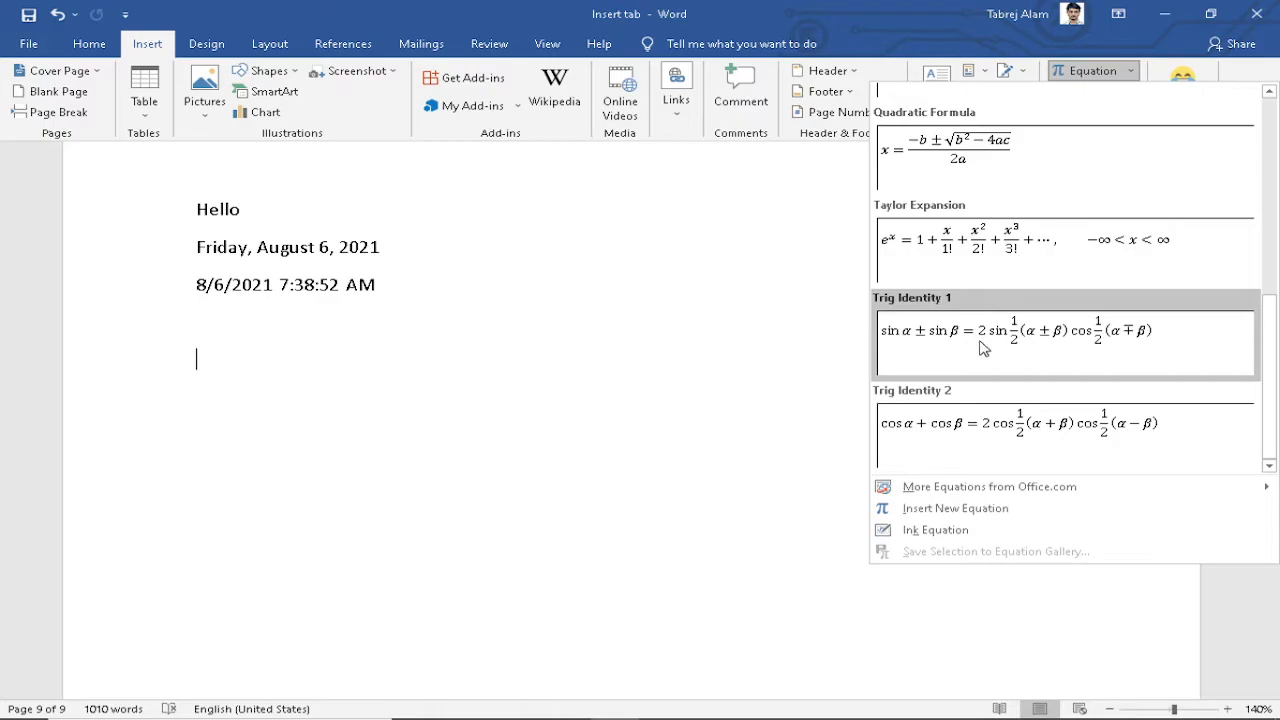
{"action": "scroll", "coordinate": [990, 340], "scroll_direction": "up", "scroll_amount": 5}
{"action": "scroll", "coordinate": [990, 340], "scroll_direction": "down", "scroll_amount": 5}
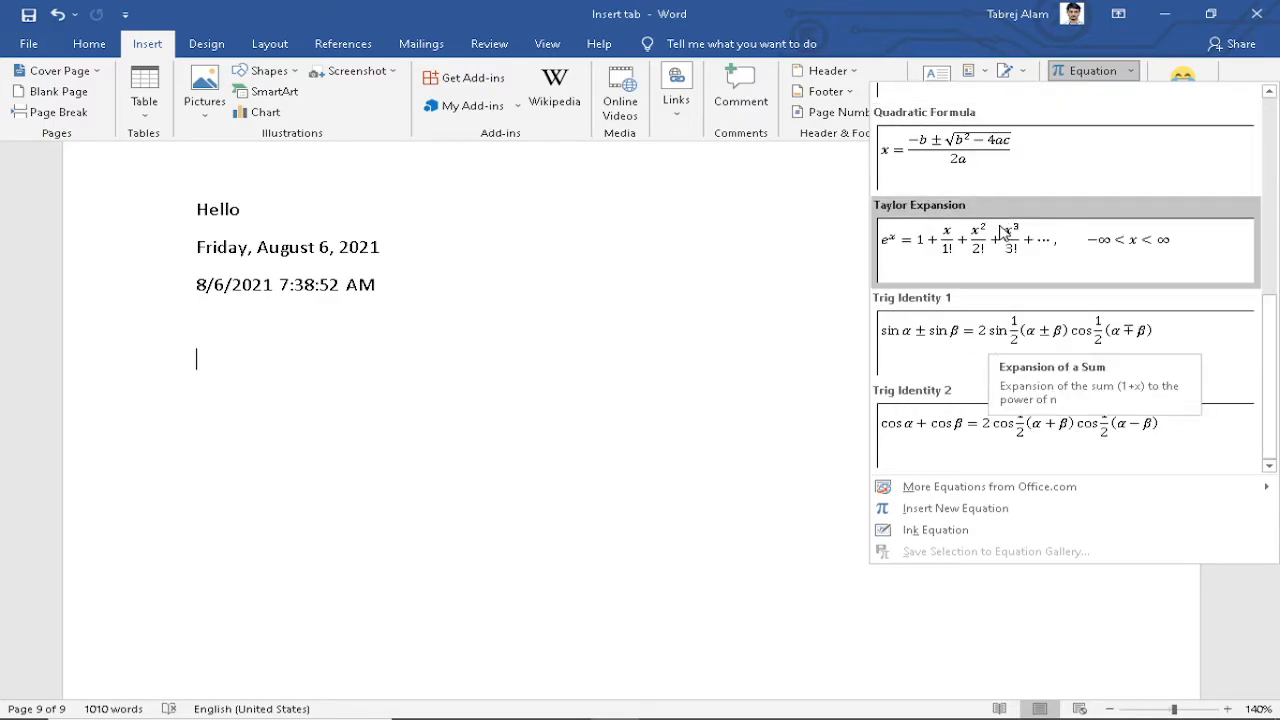
{"action": "left_click", "coordinate": [967, 176]}
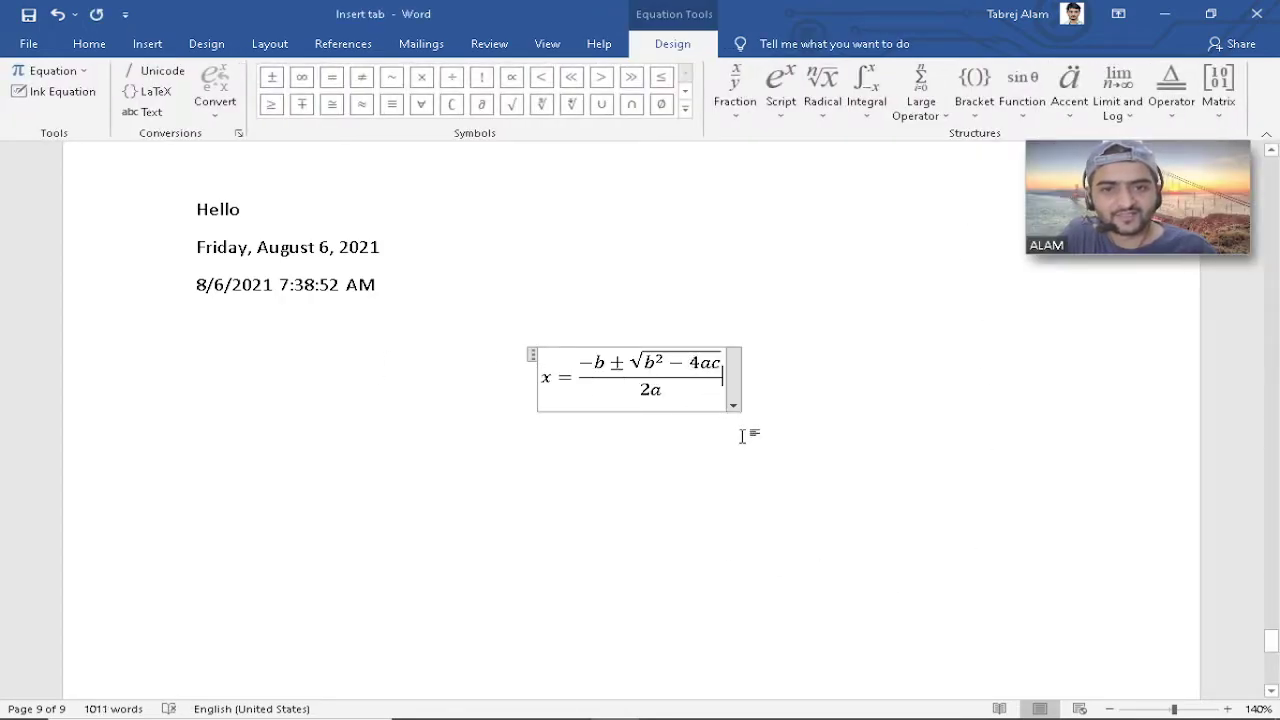
Left-align the quadratic formula equation on its line.
{"action": "left_click", "coordinate": [728, 399]}
{"action": "left_click", "coordinate": [682, 376]}
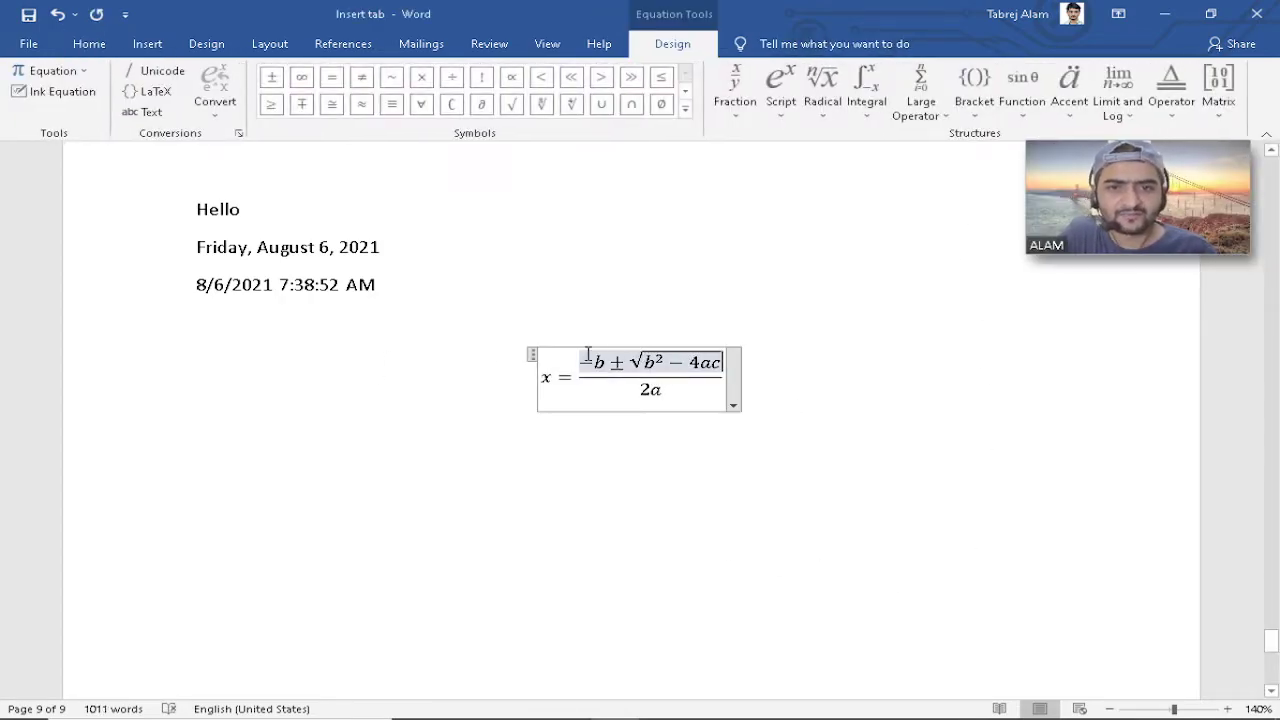
{"action": "left_click_drag", "start_coordinate": [533, 362], "coordinate": [171, 366]}
{"action": "left_click", "coordinate": [869, 392]}
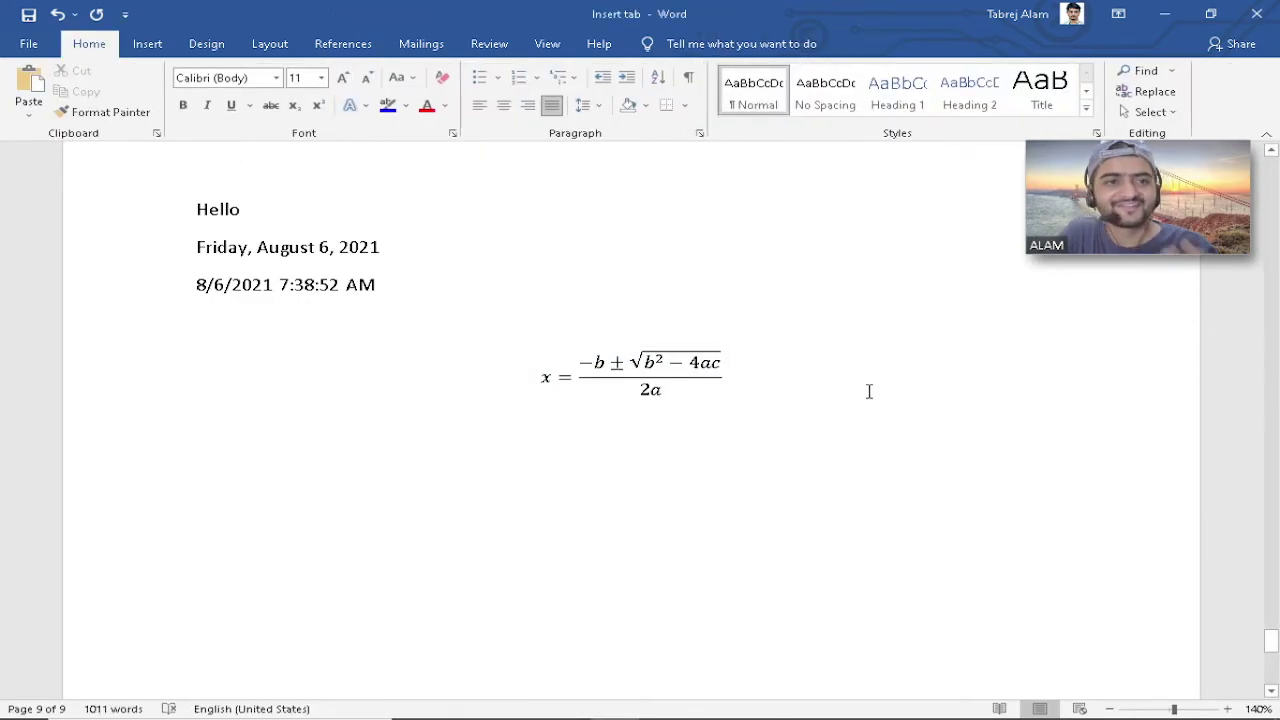
{"action": "key", "text": "ctrl+l"}
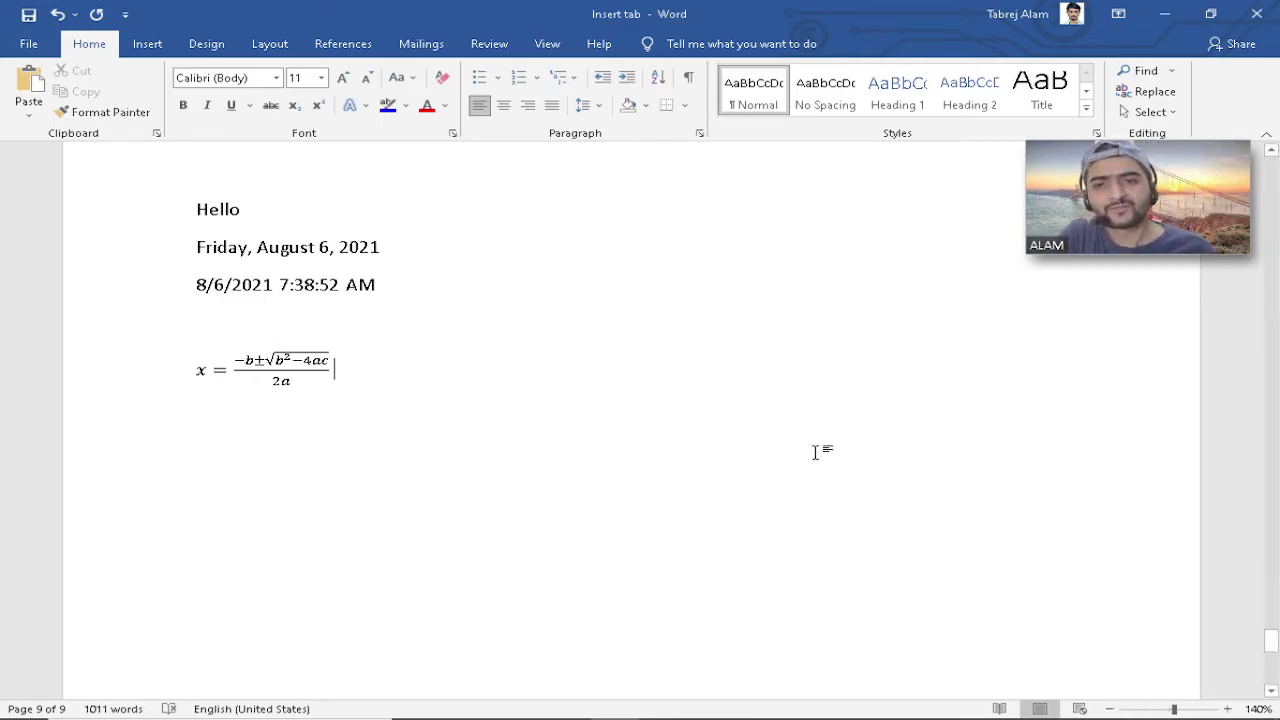
Enter "X=-b+" as plain text on a new line directly below the quadratic formula equation.
{"action": "left_click", "coordinate": [283, 368]}
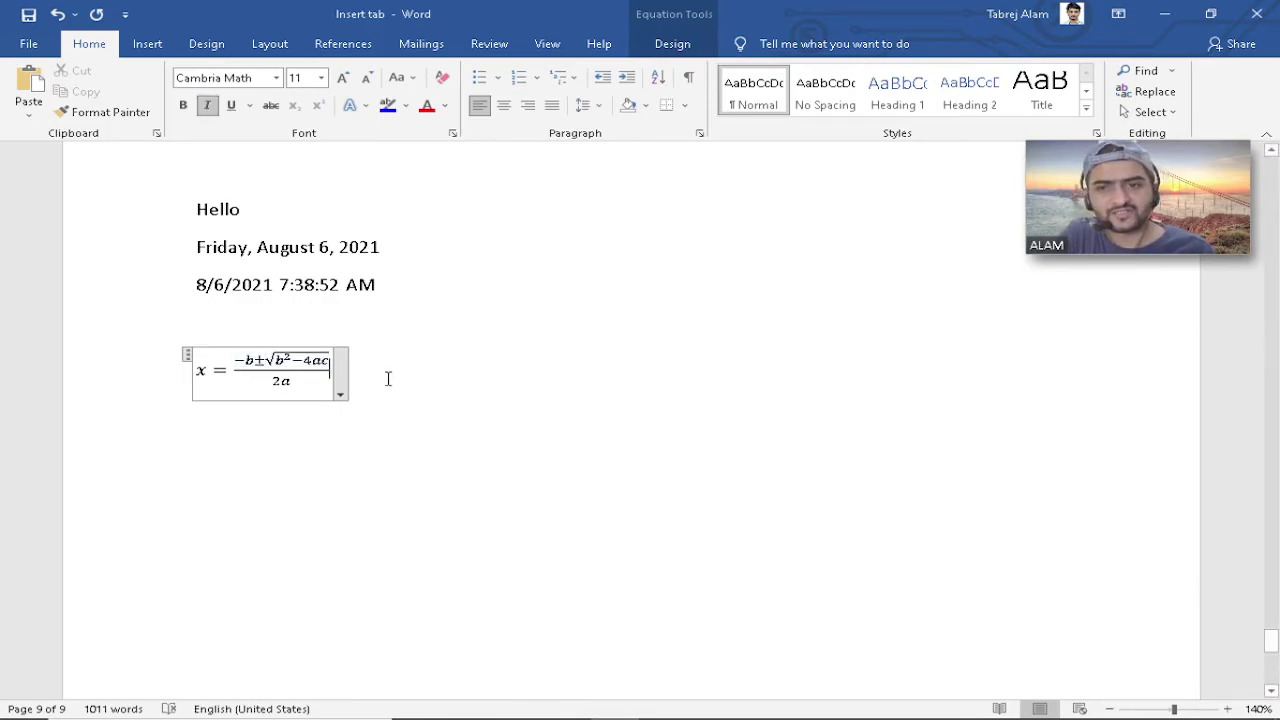
{"action": "left_click", "coordinate": [455, 391]}
{"action": "key", "text": "Return"}
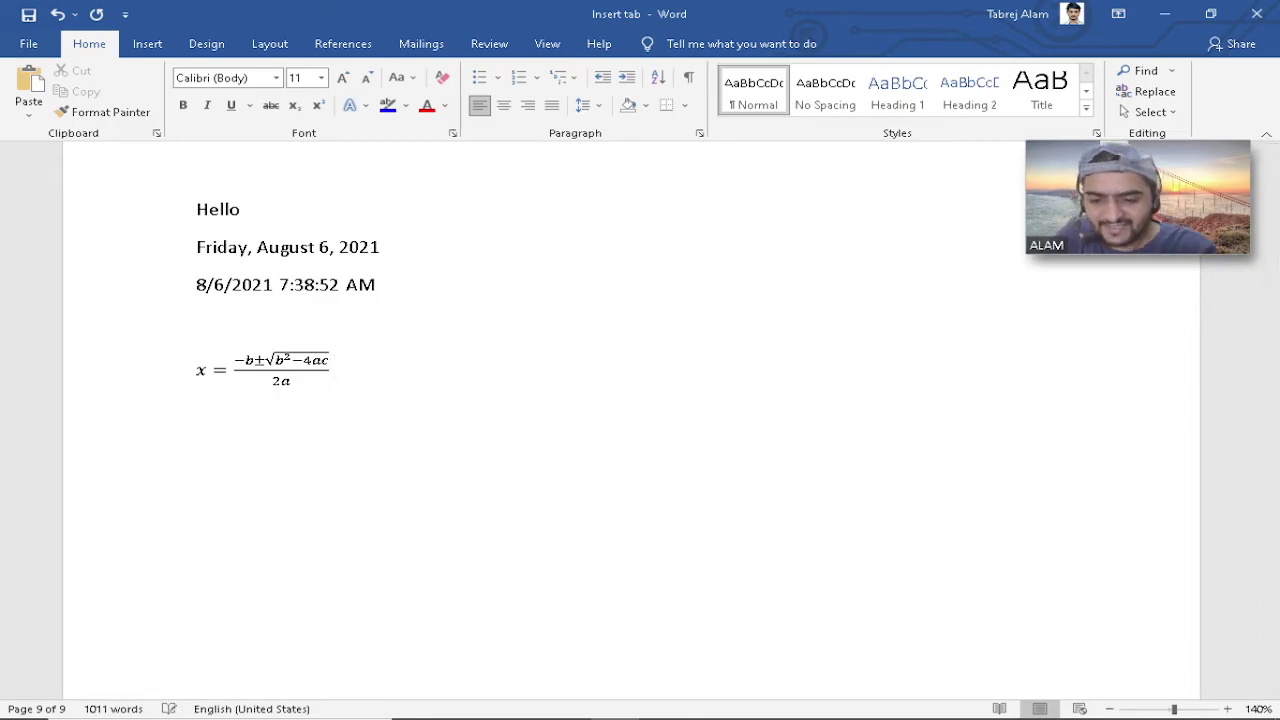
{"action": "type", "text": "x="}
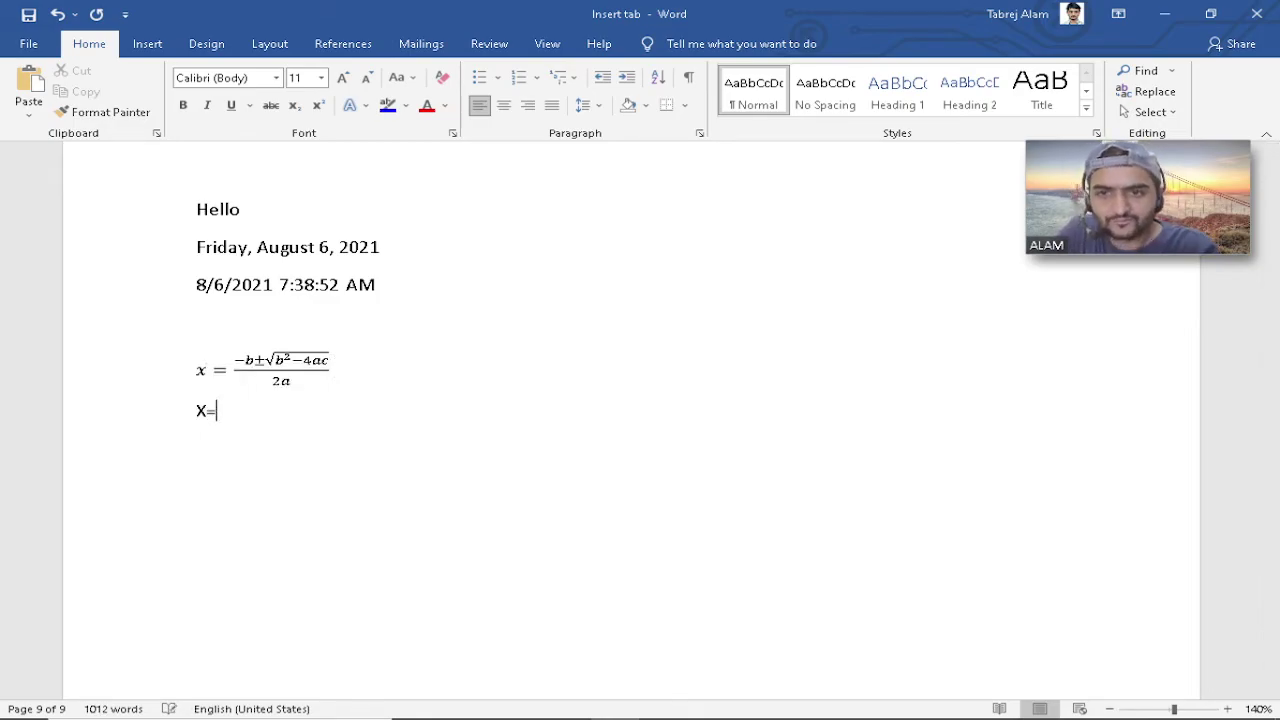
{"action": "type", "text": "-b"}
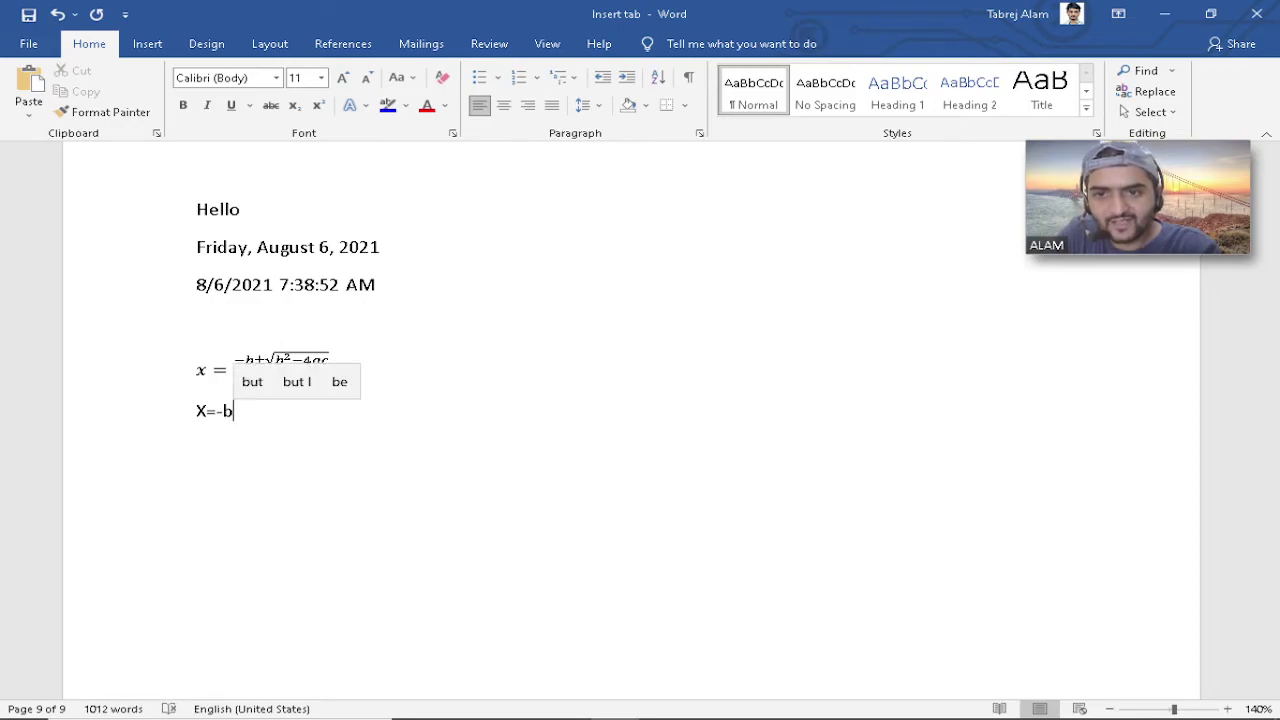
{"action": "type", "text": "+"}
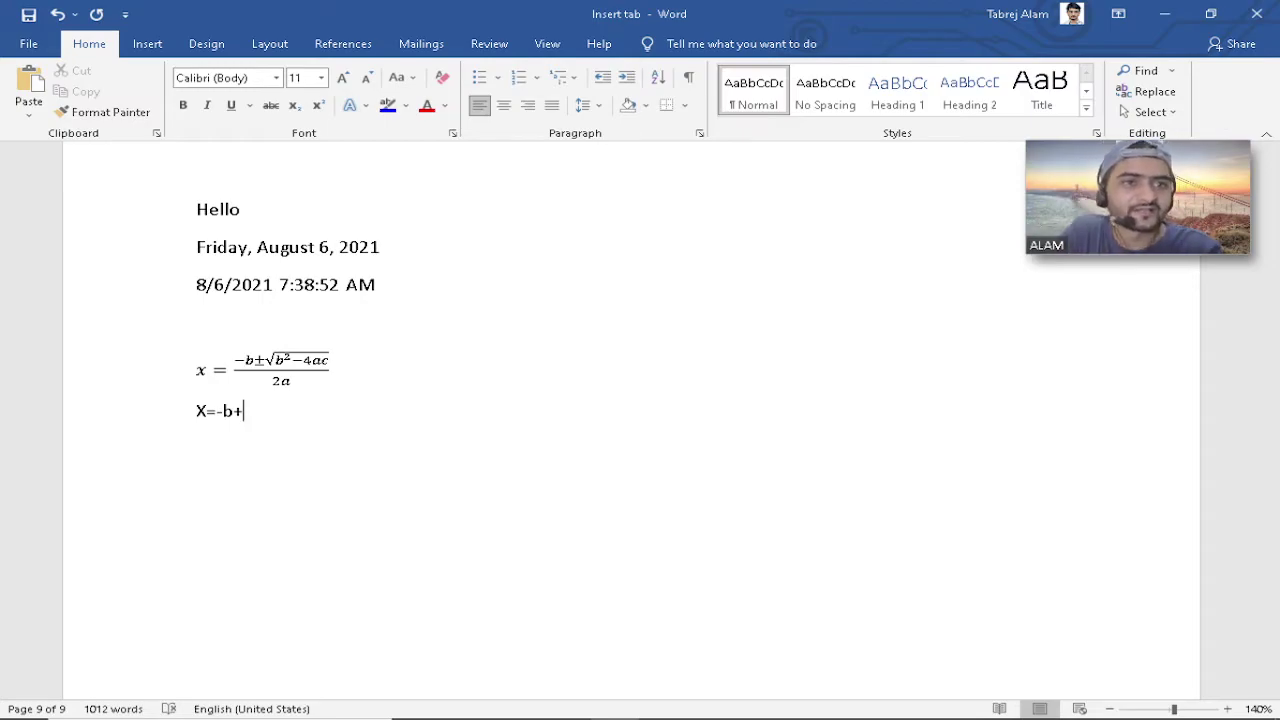
Browse the characters and available fonts in the full Symbol dialog.
{"action": "left_click", "coordinate": [147, 48]}
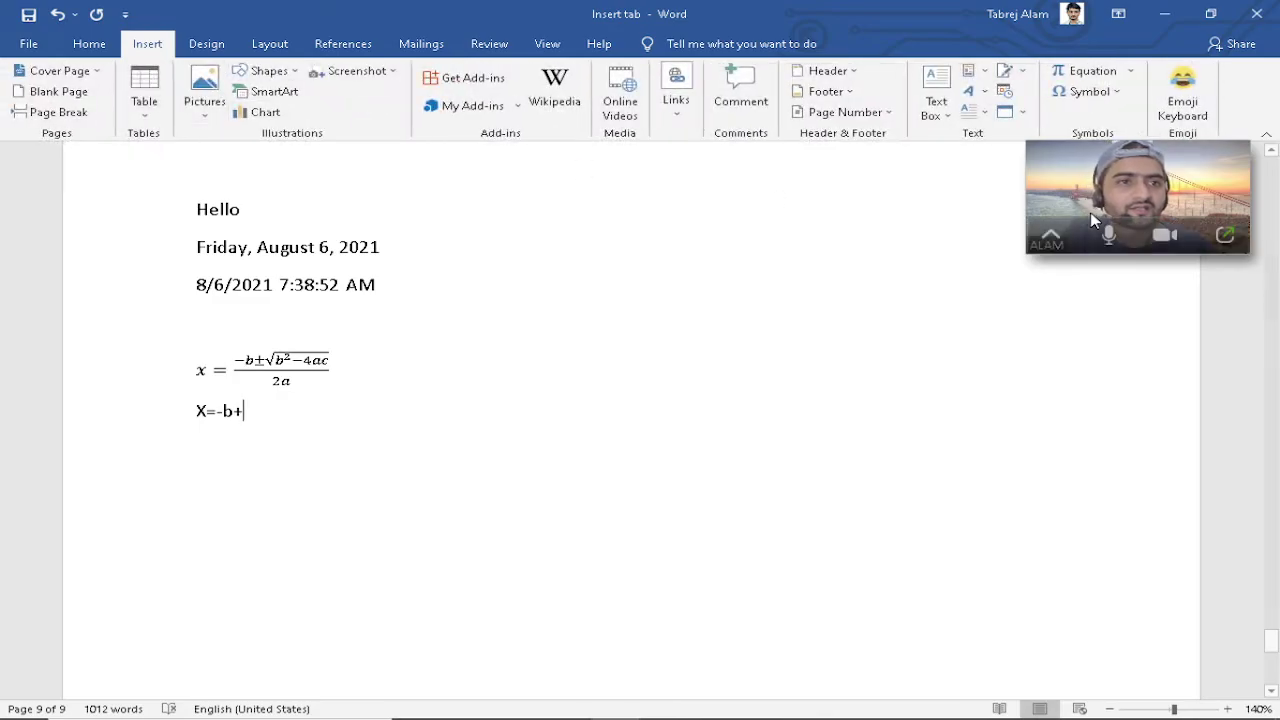
{"action": "left_click", "coordinate": [1114, 97]}
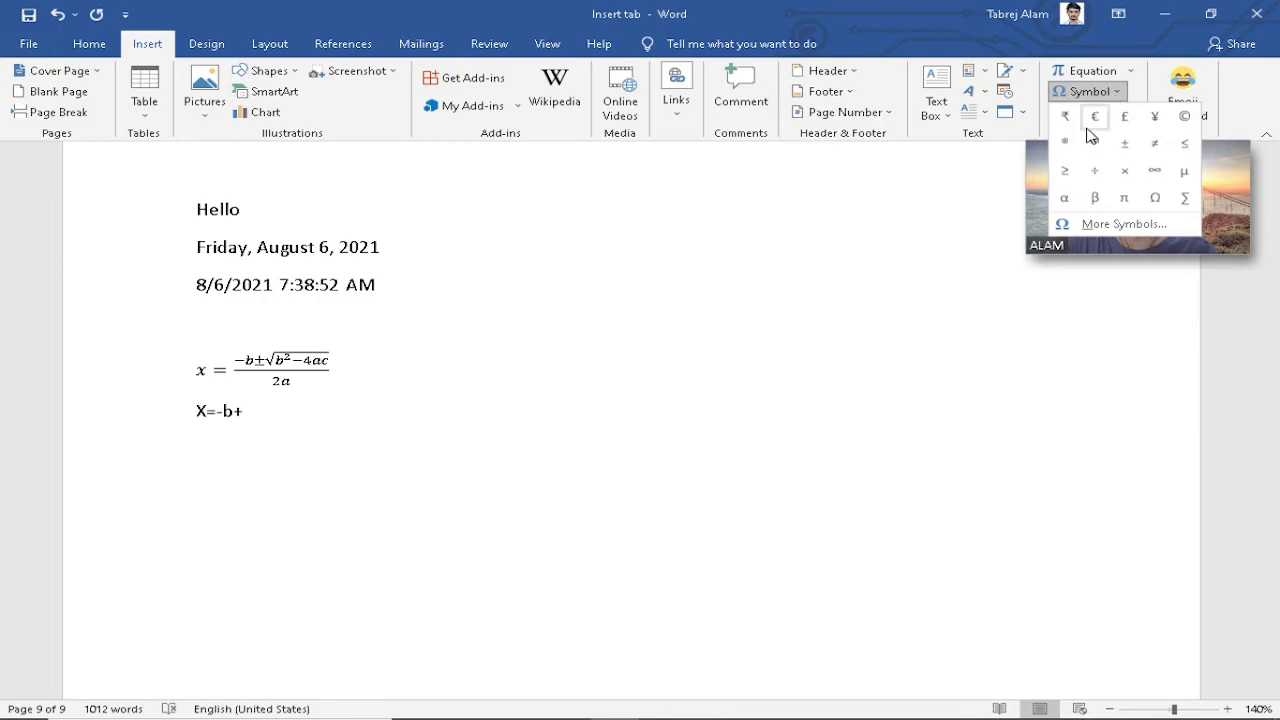
{"action": "left_click", "coordinate": [1110, 224]}
{"action": "left_click_drag", "start_coordinate": [908, 172], "coordinate": [759, 192]}
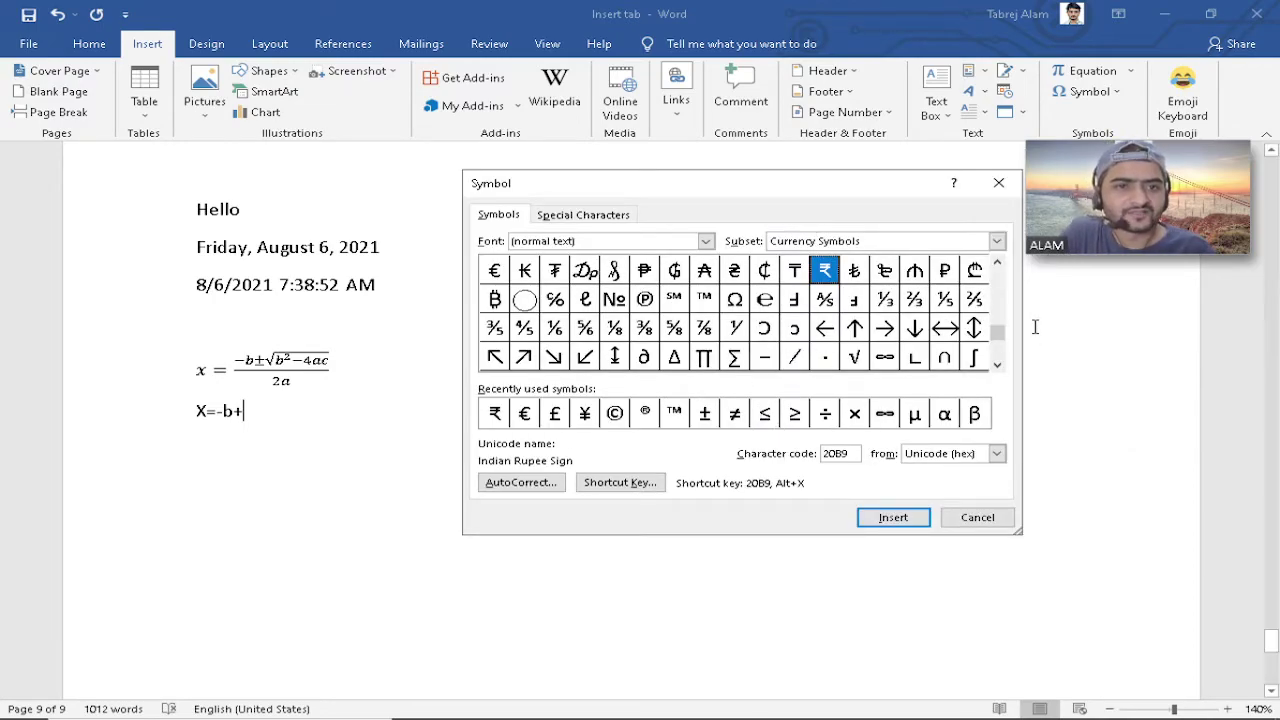
{"action": "left_click_drag", "start_coordinate": [997, 331], "coordinate": [997, 258]}
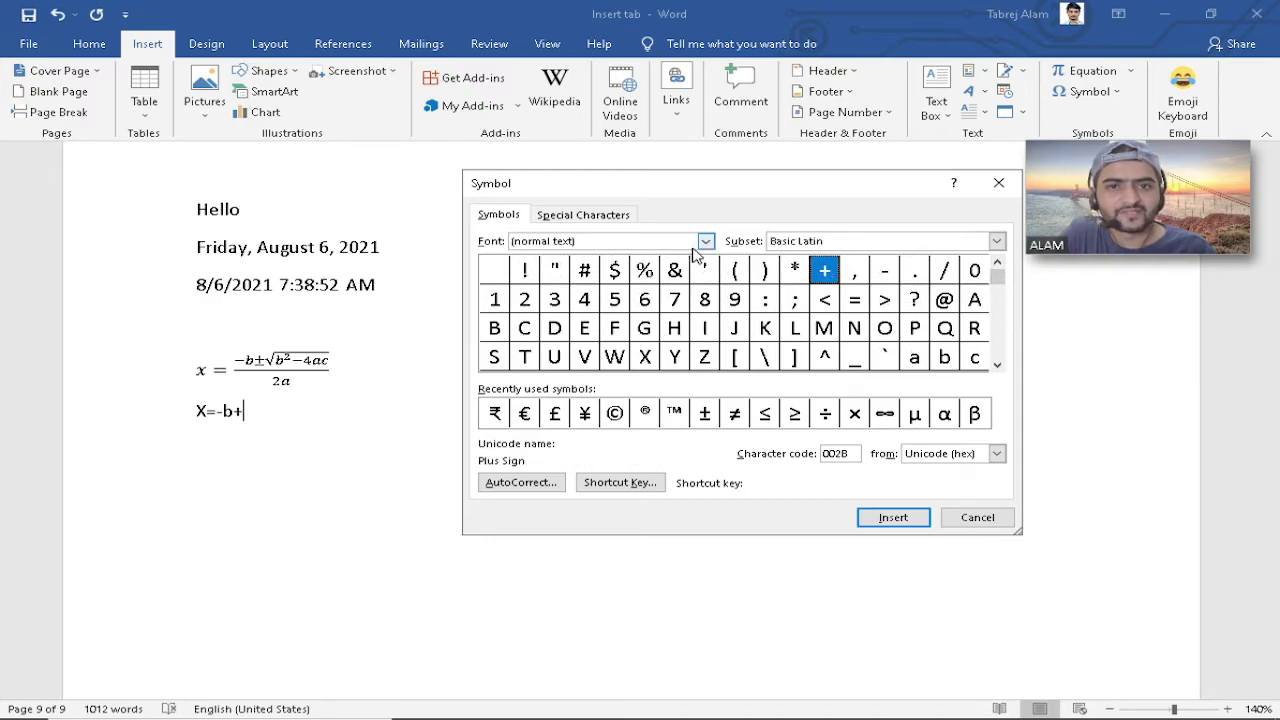
{"action": "left_click", "coordinate": [705, 242]}
{"action": "scroll", "coordinate": [591, 300], "scroll_direction": "down", "scroll_amount": 4}
{"action": "scroll", "coordinate": [591, 303], "scroll_direction": "down", "scroll_amount": 20}
{"action": "scroll", "coordinate": [591, 303], "scroll_direction": "down", "scroll_amount": 5}
{"action": "scroll", "coordinate": [598, 312], "scroll_direction": "up", "scroll_amount": 10}
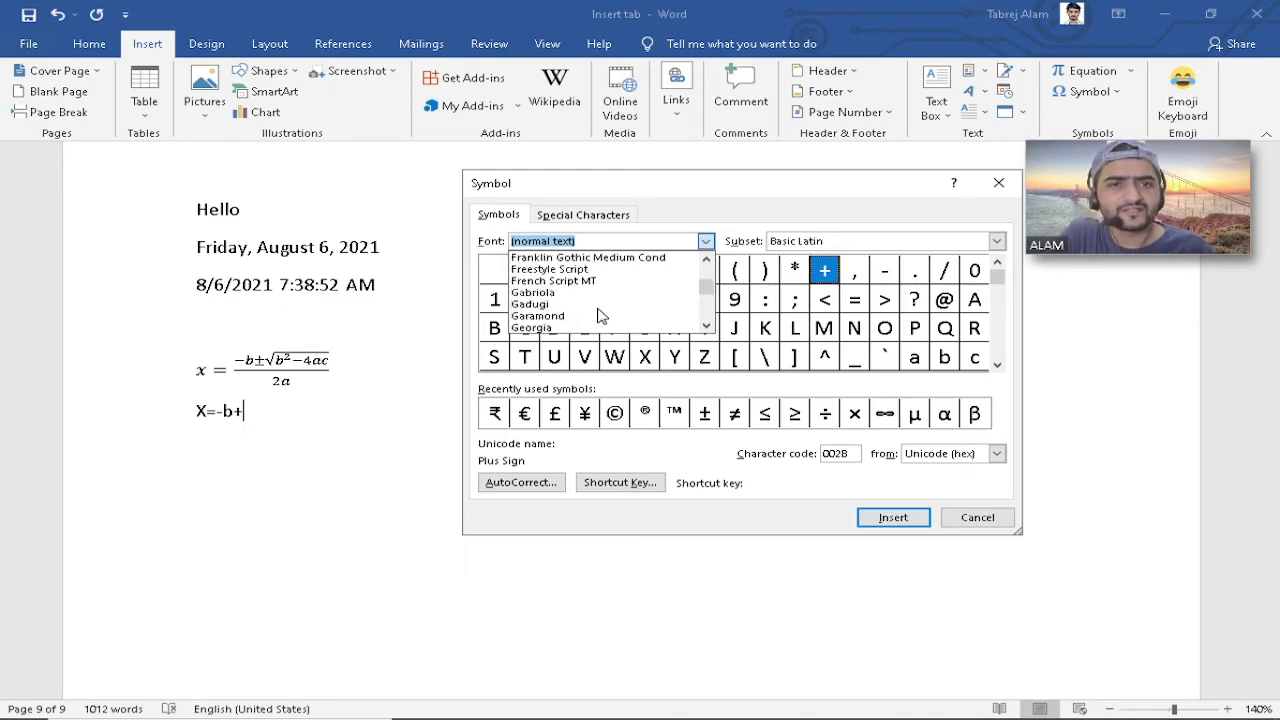
{"action": "left_click", "coordinate": [760, 216]}
Review the special characters in the Symbol dialog, then close it without inserting anything.
{"action": "left_click", "coordinate": [581, 215]}
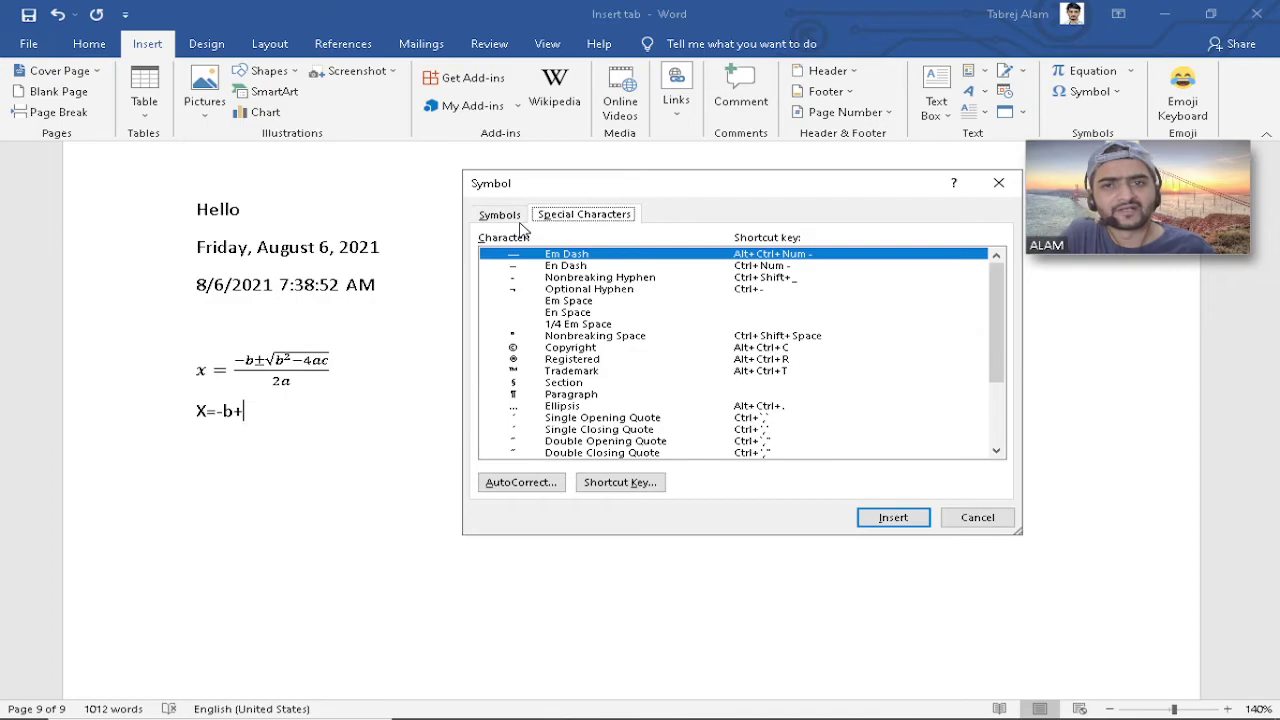
{"action": "left_click", "coordinate": [495, 216]}
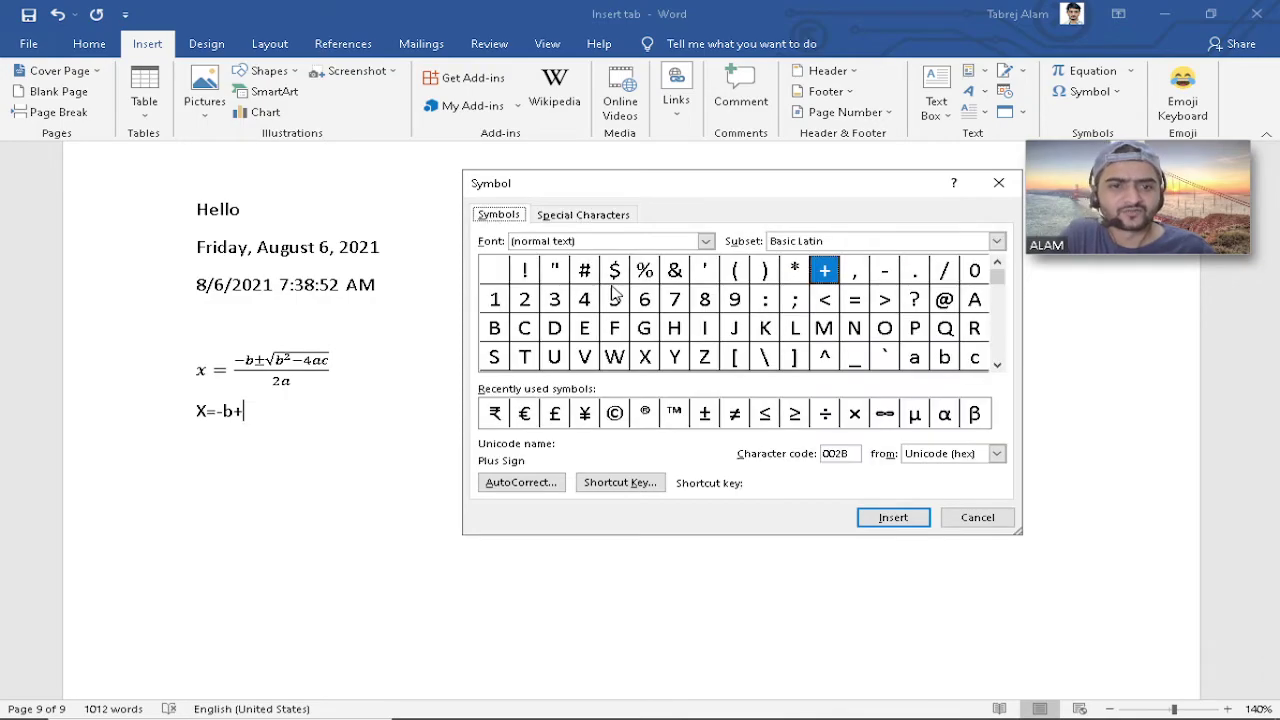
{"action": "left_click", "coordinate": [977, 517]}
{"action": "left_click", "coordinate": [325, 385]}
{"action": "left_click", "coordinate": [375, 421]}
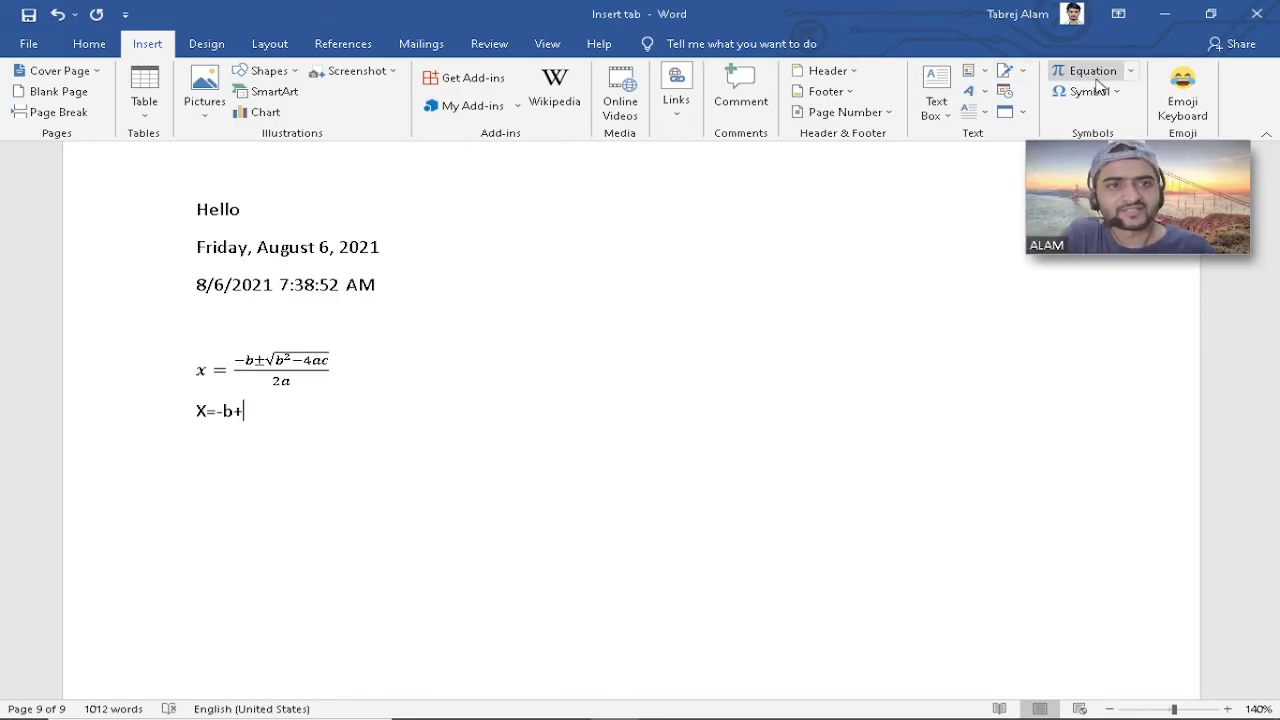
Look through the built-in equation gallery and the equation options of the quadratic formula without applying any.
{"action": "left_click", "coordinate": [1130, 74]}
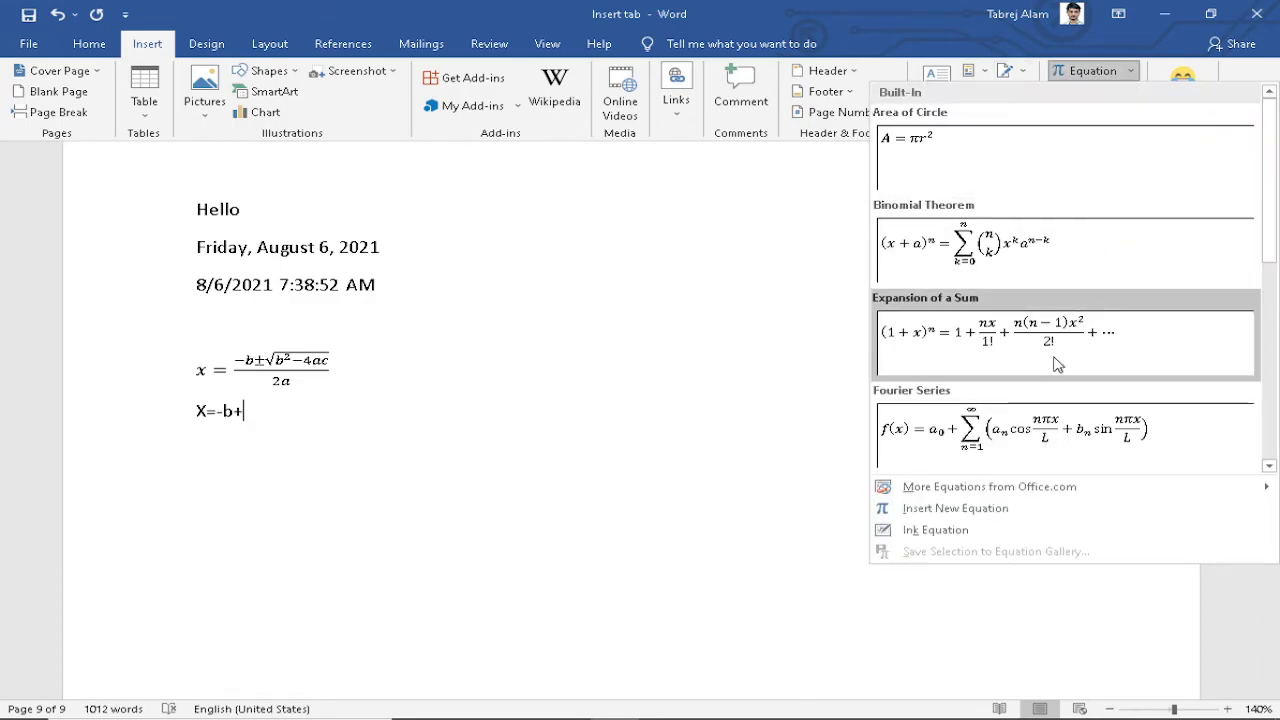
{"action": "scroll", "coordinate": [1057, 366], "scroll_direction": "down", "scroll_amount": 5}
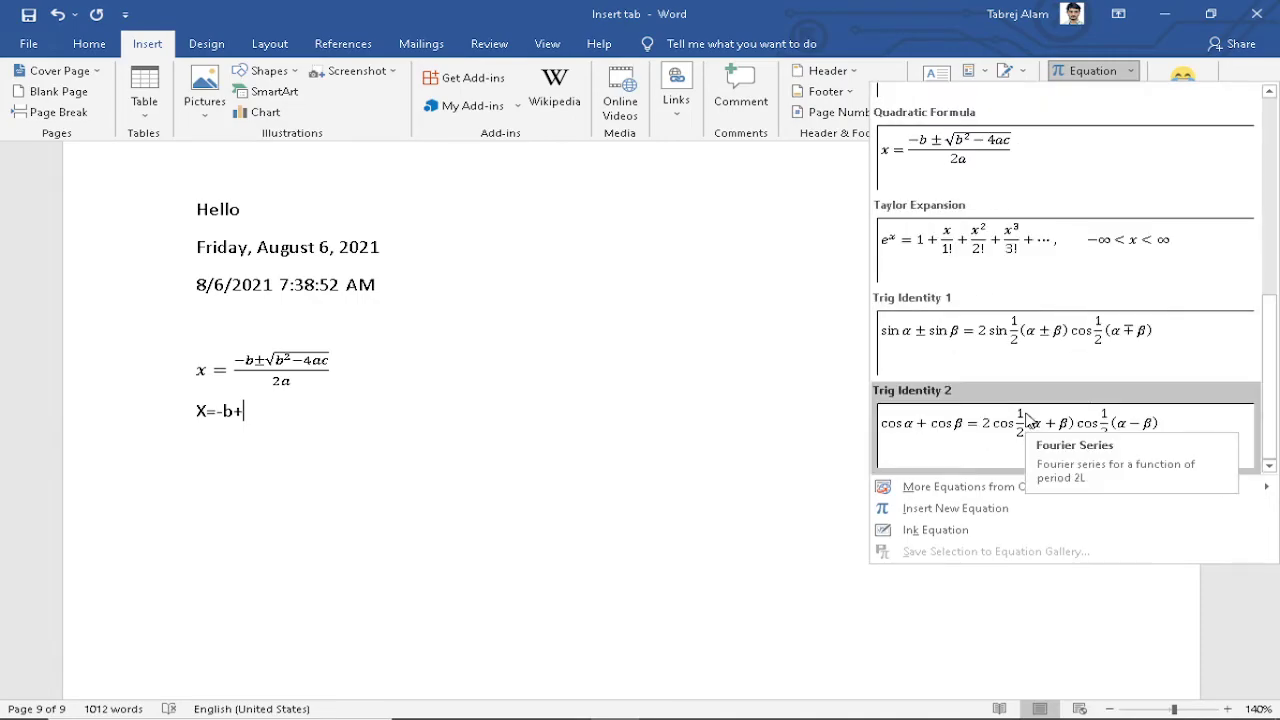
{"action": "scroll", "coordinate": [1028, 420], "scroll_direction": "up", "scroll_amount": 5}
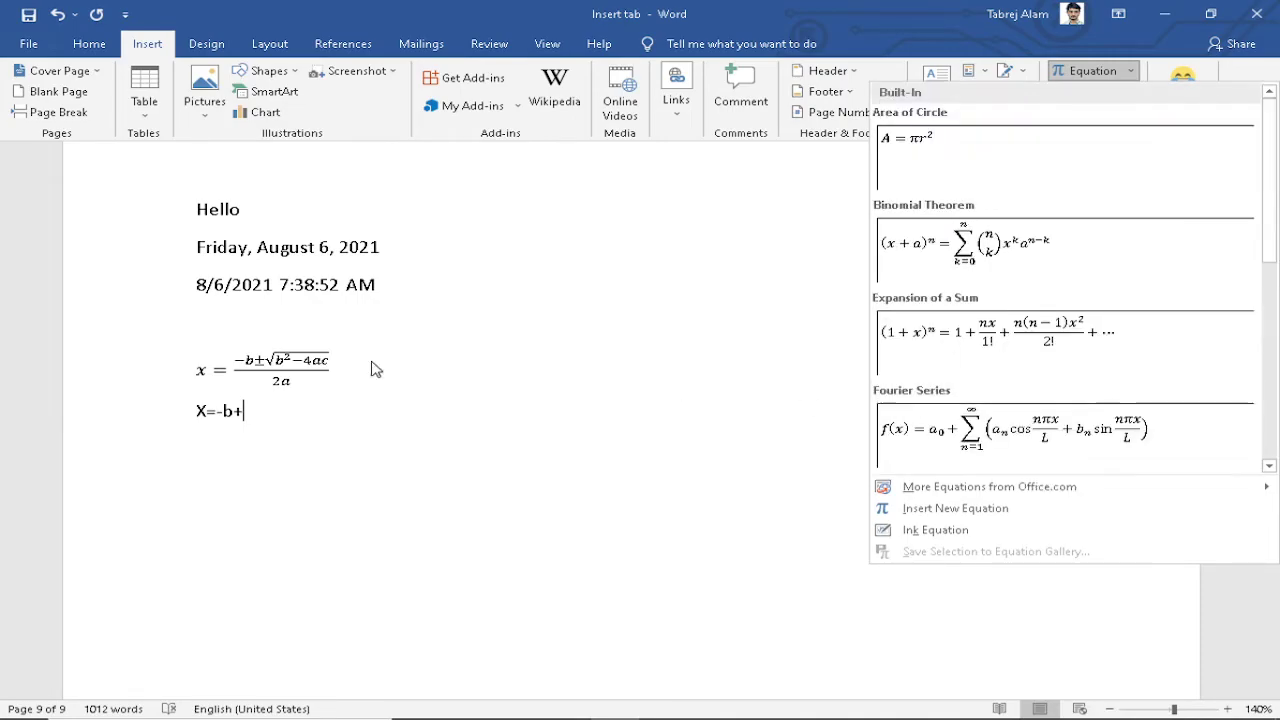
{"action": "left_click", "coordinate": [316, 436]}
{"action": "left_click", "coordinate": [232, 370]}
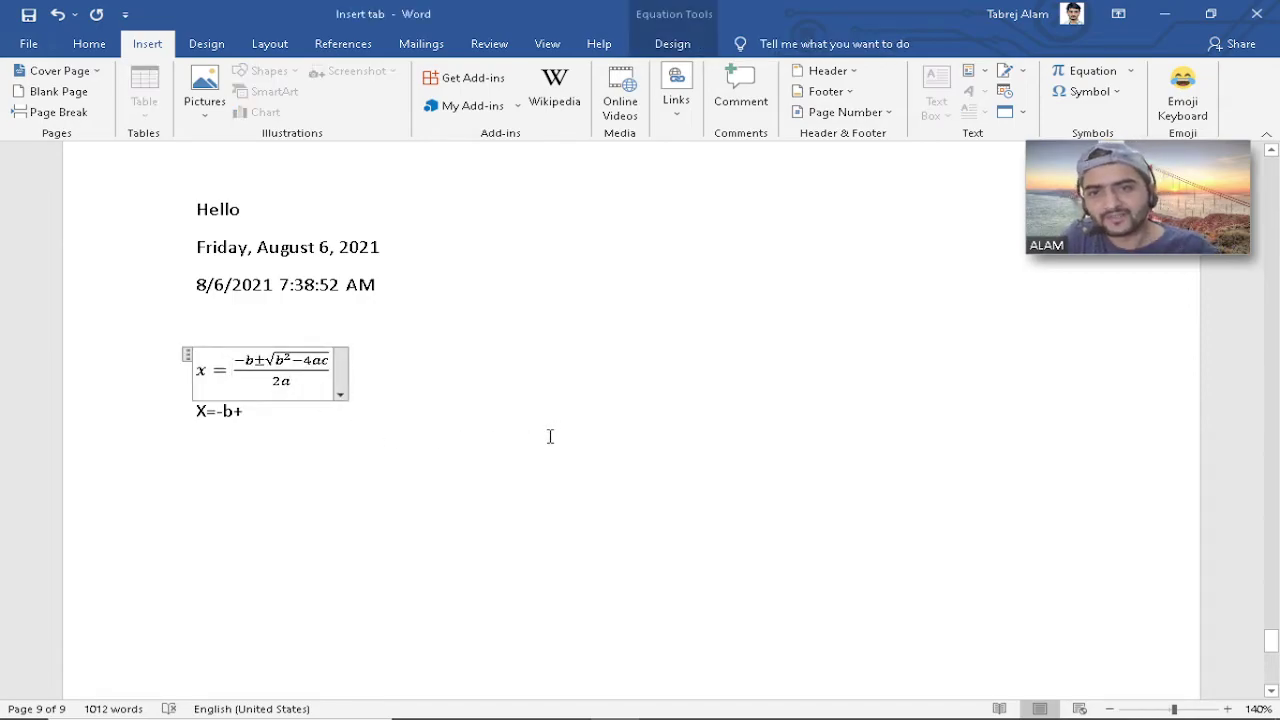
{"action": "left_click", "coordinate": [340, 396]}
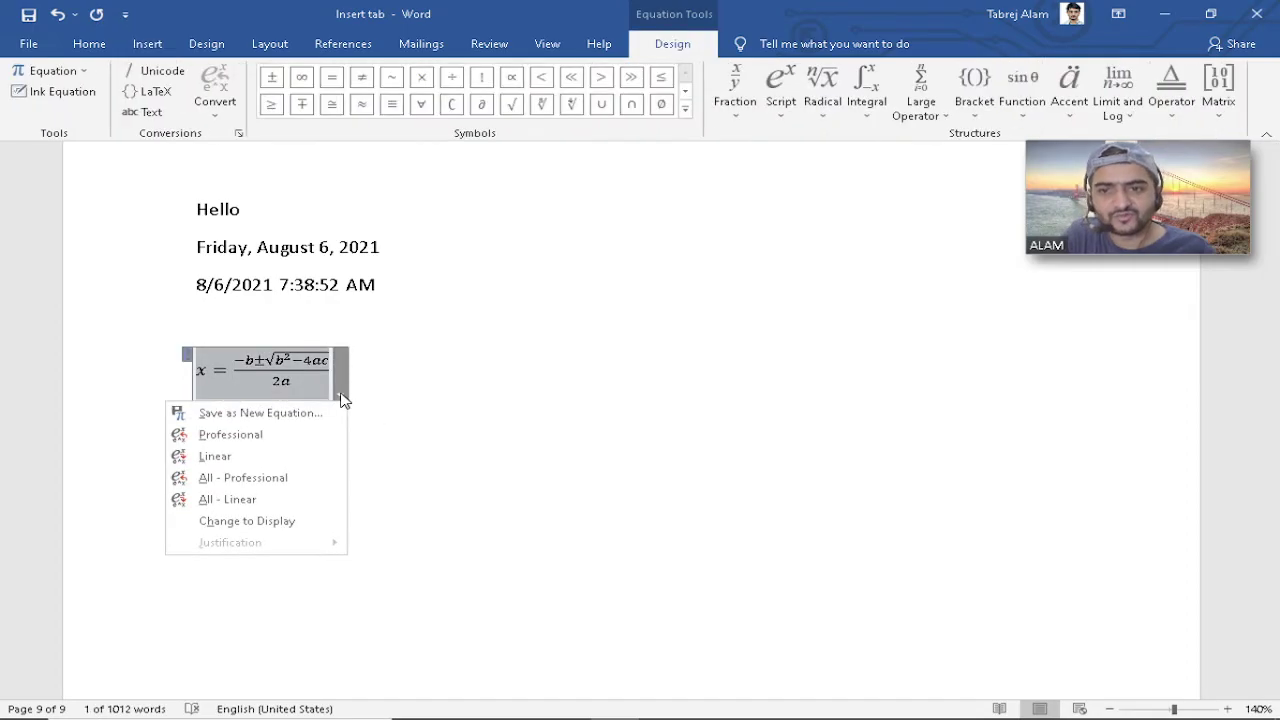
{"action": "key", "text": "Escape"}
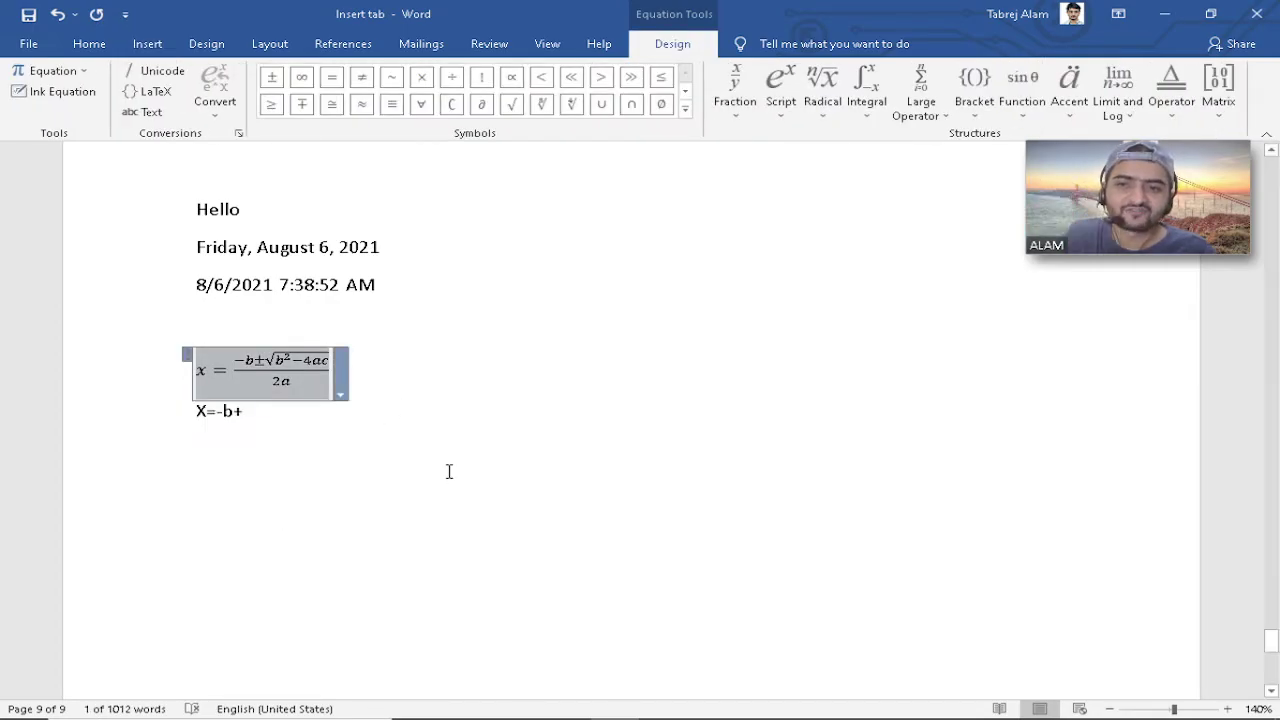
{"action": "left_click", "coordinate": [318, 441]}
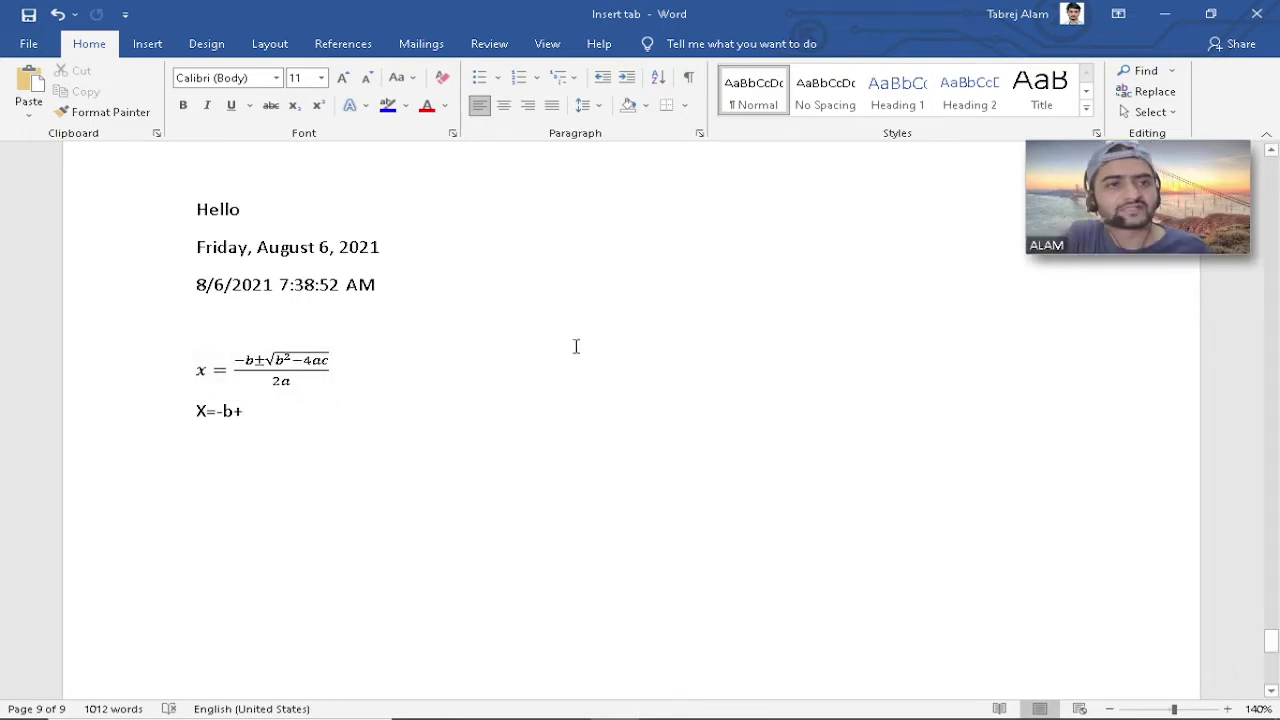
Browse the built-in equations and the additional equations from Office.com without inserting one.
{"action": "left_click", "coordinate": [335, 378]}
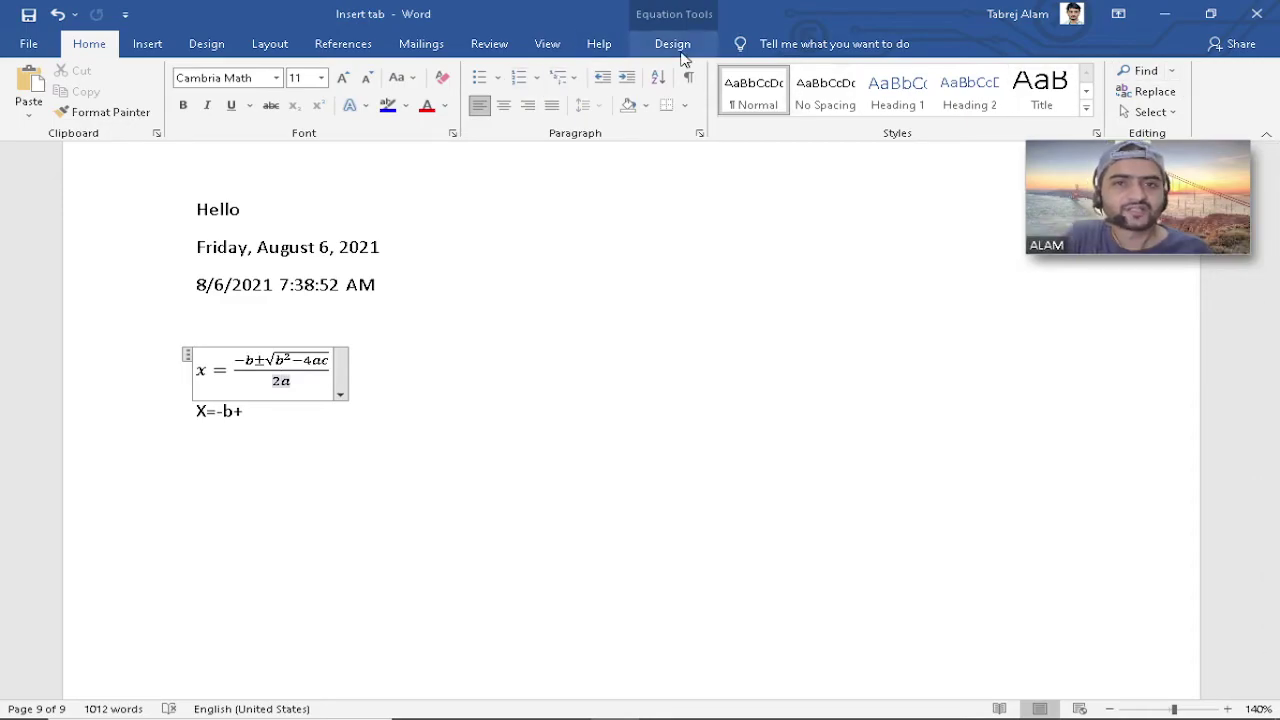
{"action": "left_click", "coordinate": [145, 44]}
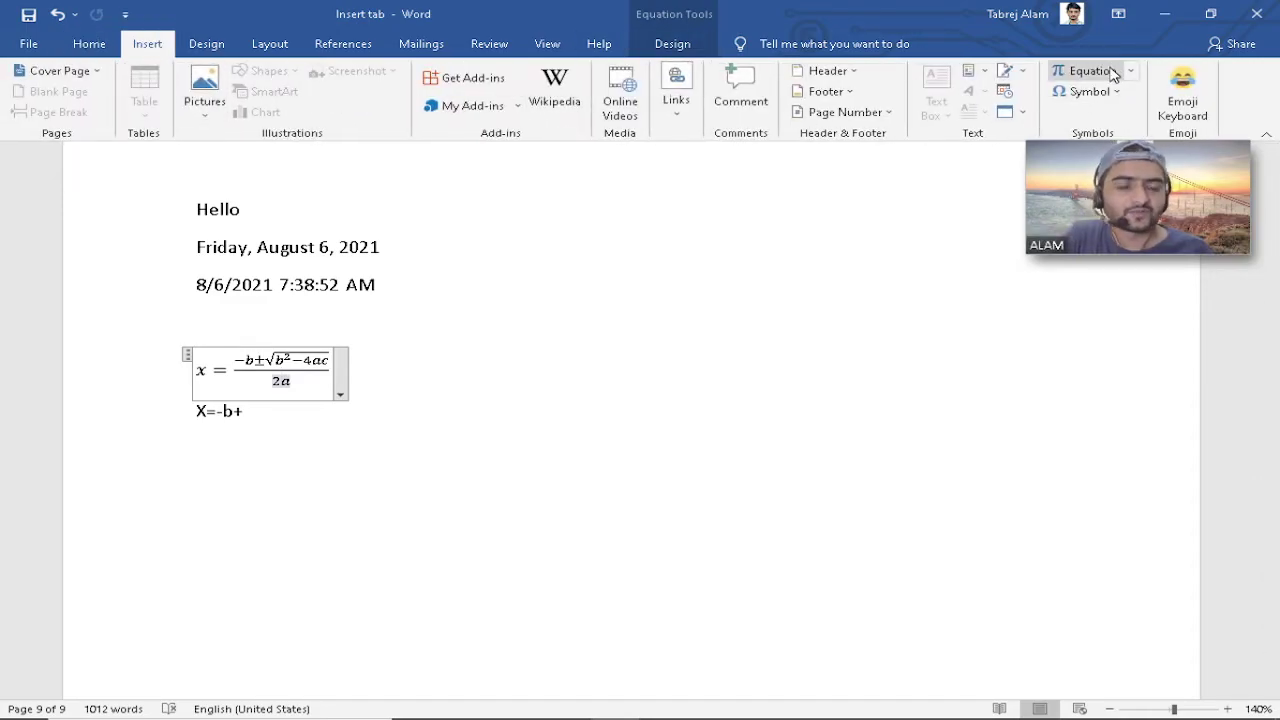
{"action": "left_click", "coordinate": [1131, 74]}
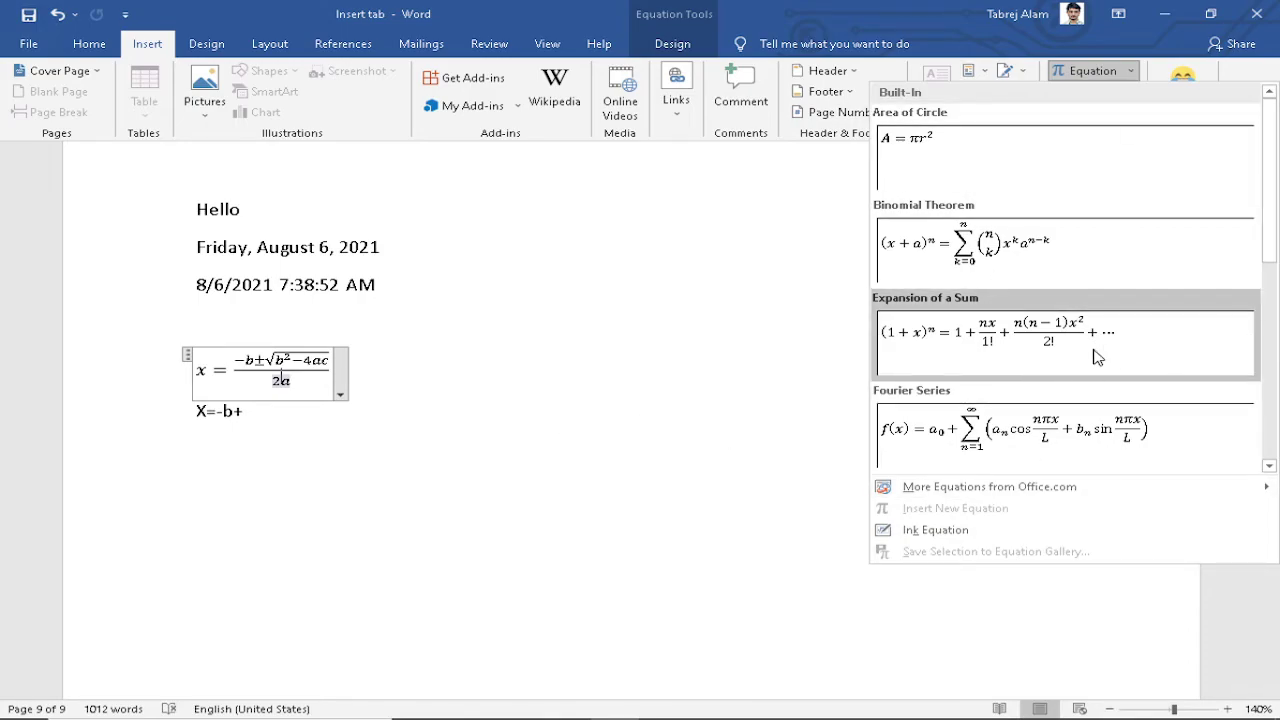
{"action": "scroll", "coordinate": [1095, 358], "scroll_direction": "down", "scroll_amount": 3}
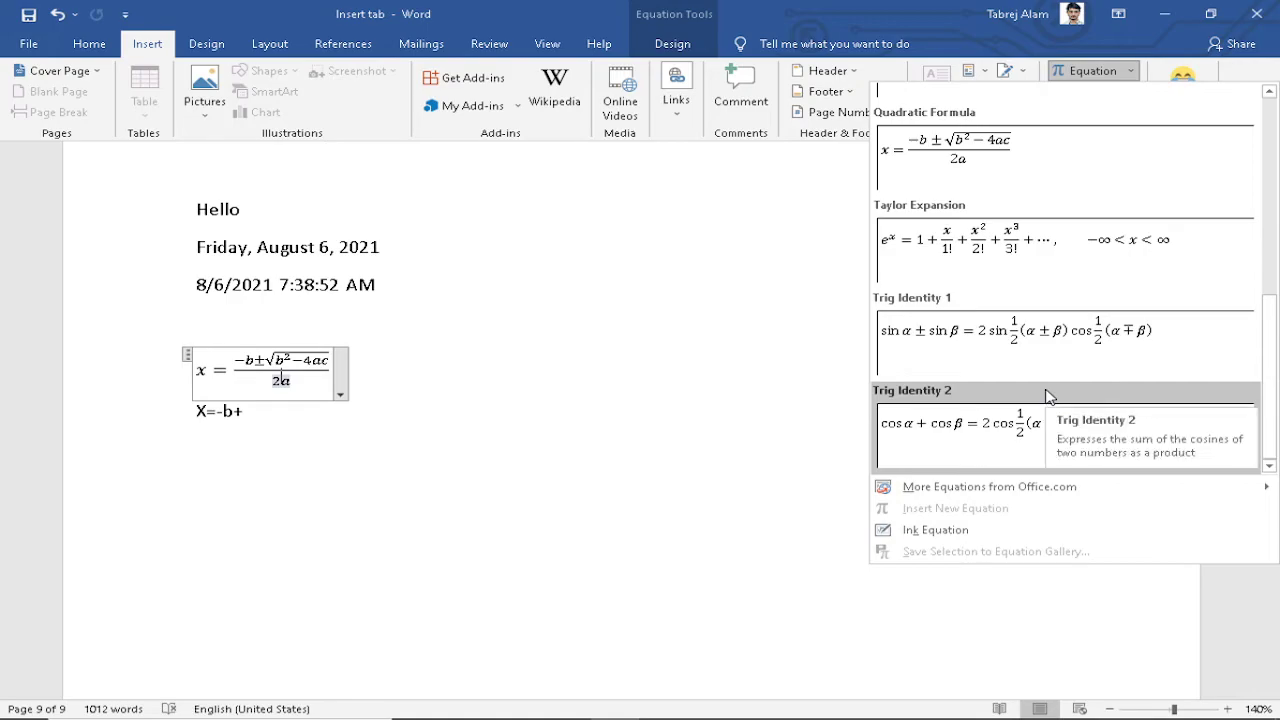
{"action": "mouse_move", "coordinate": [980, 494]}
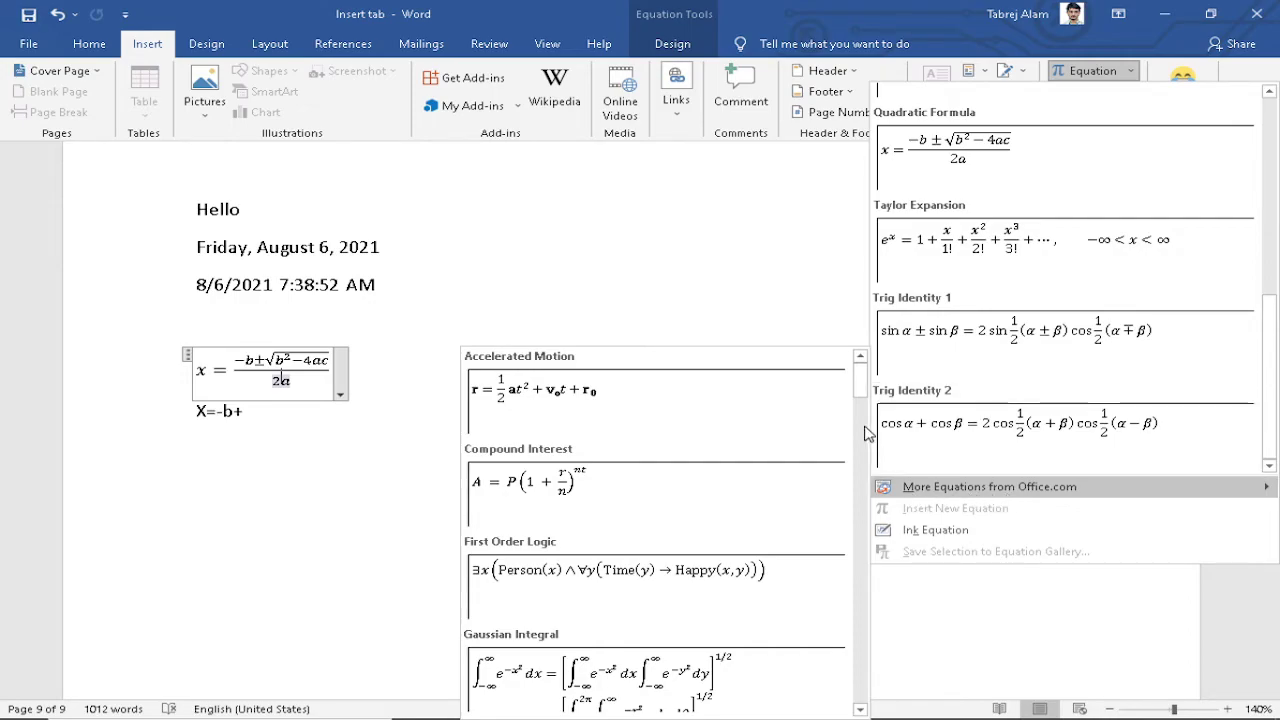
{"action": "left_click_drag", "start_coordinate": [866, 398], "coordinate": [864, 692]}
{"action": "left_click_drag", "start_coordinate": [867, 588], "coordinate": [860, 392]}
{"action": "left_click", "coordinate": [415, 340]}
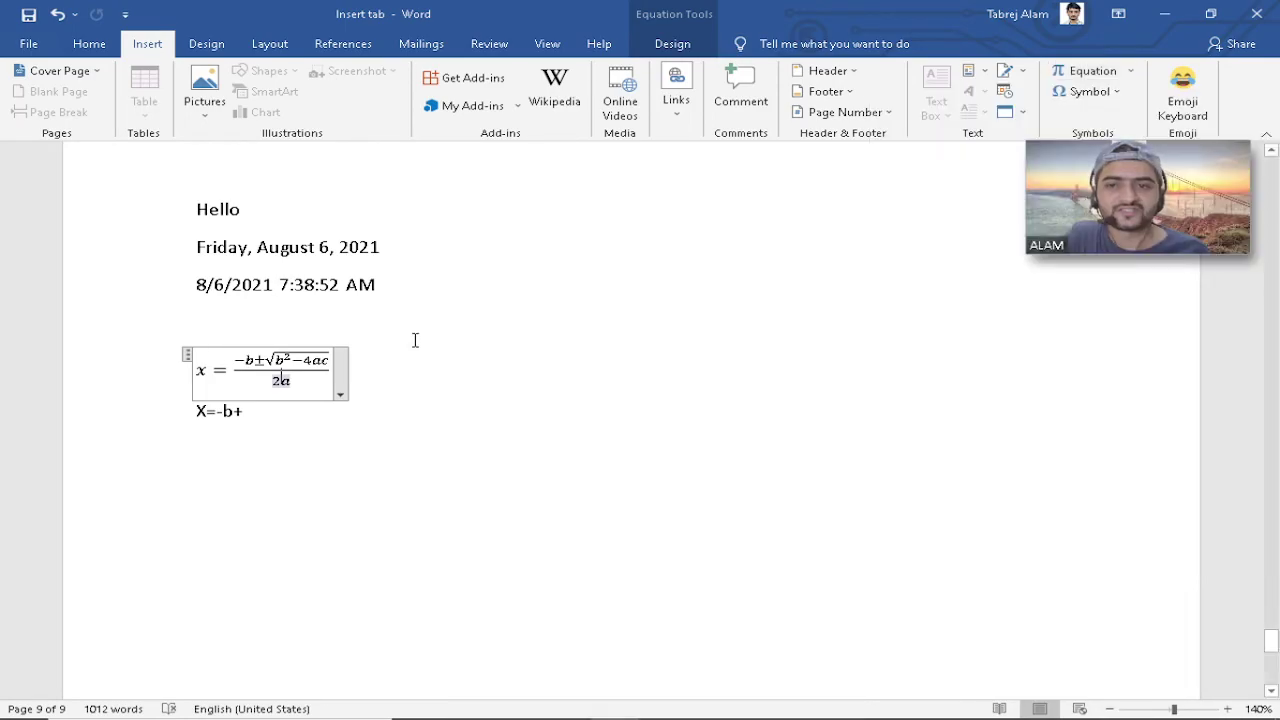
Check the quadratic formula's equation options, then view the quick list of symbols from the "X=-b+" line.
{"action": "left_click", "coordinate": [341, 394]}
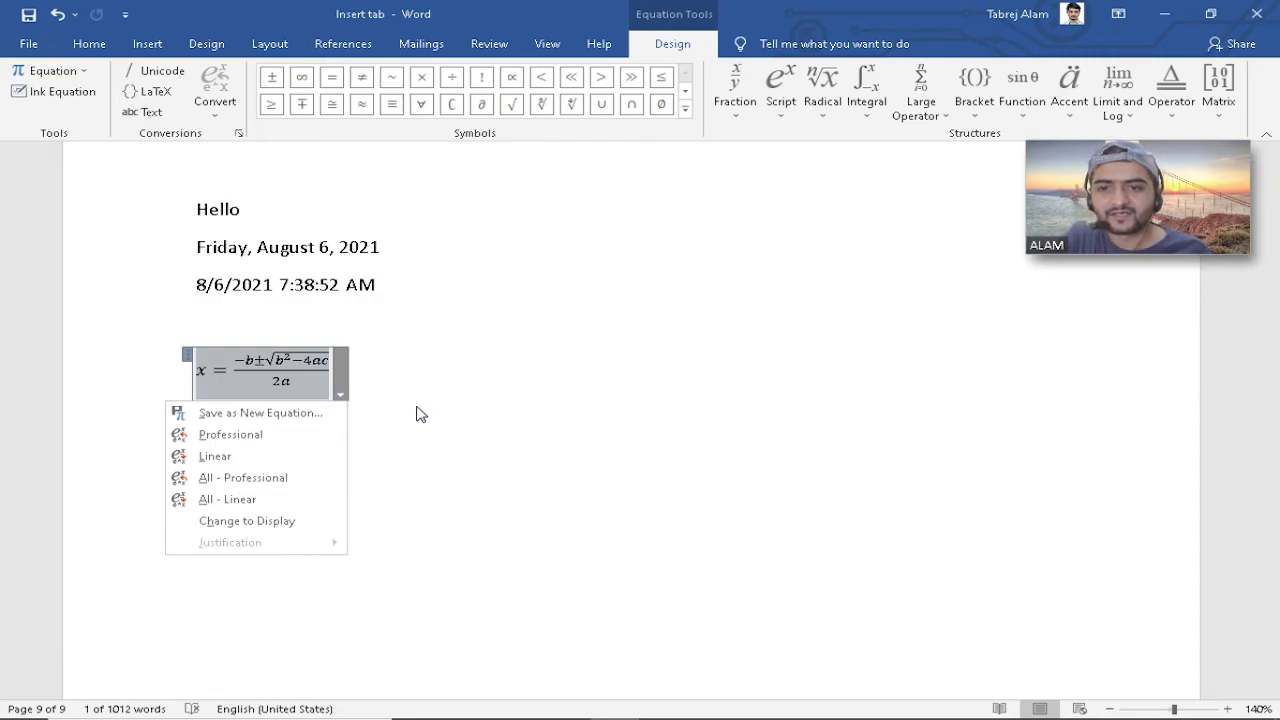
{"action": "left_click", "coordinate": [420, 414]}
{"action": "left_click", "coordinate": [387, 430]}
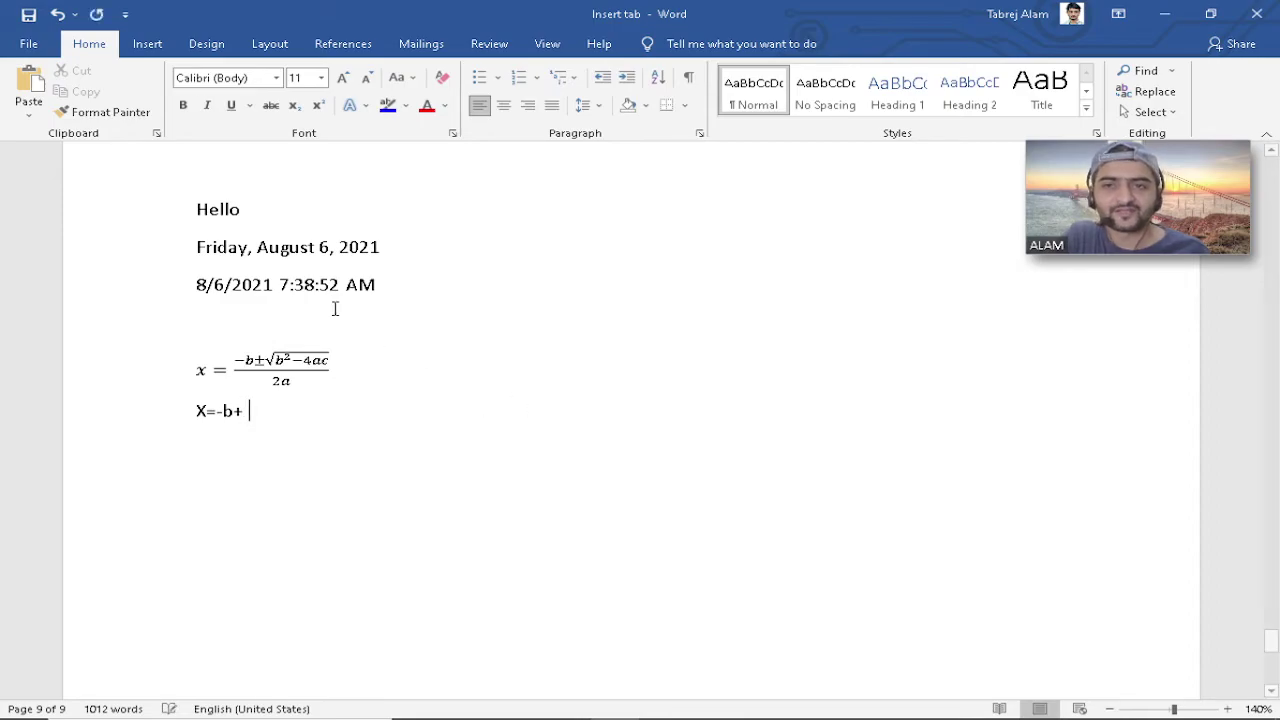
{"action": "left_click", "coordinate": [147, 43]}
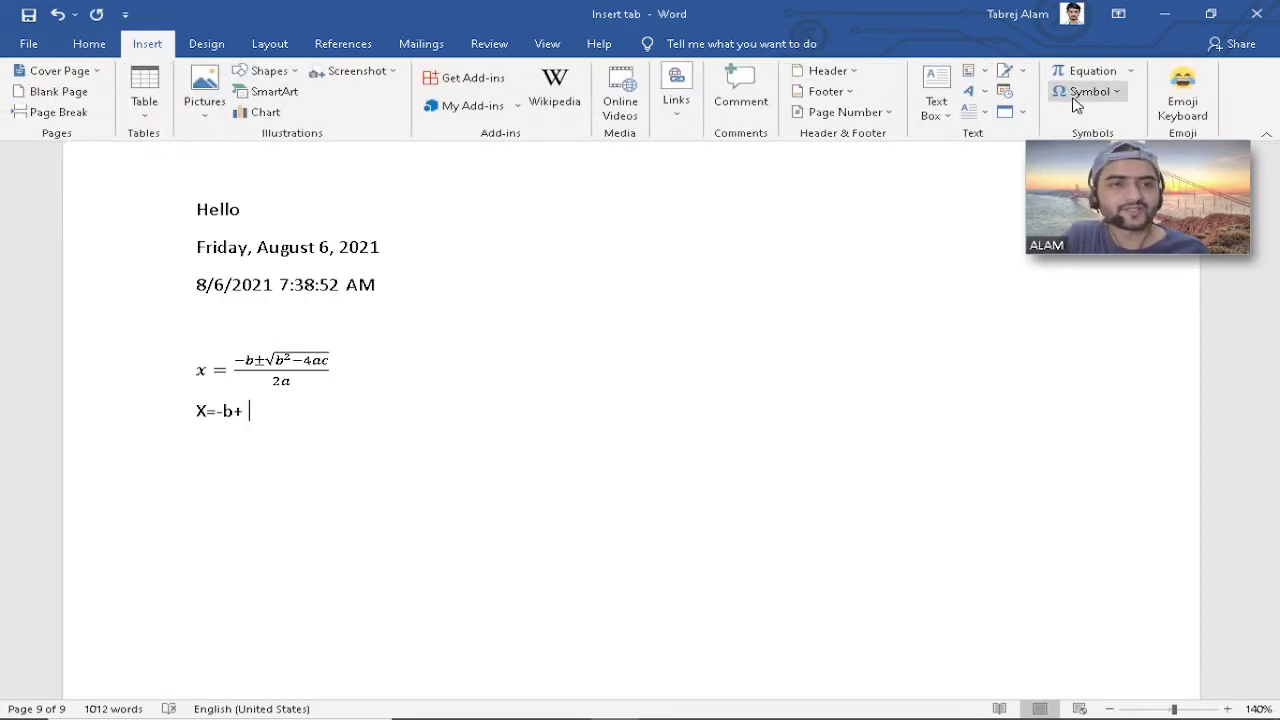
{"action": "left_click", "coordinate": [1116, 94]}
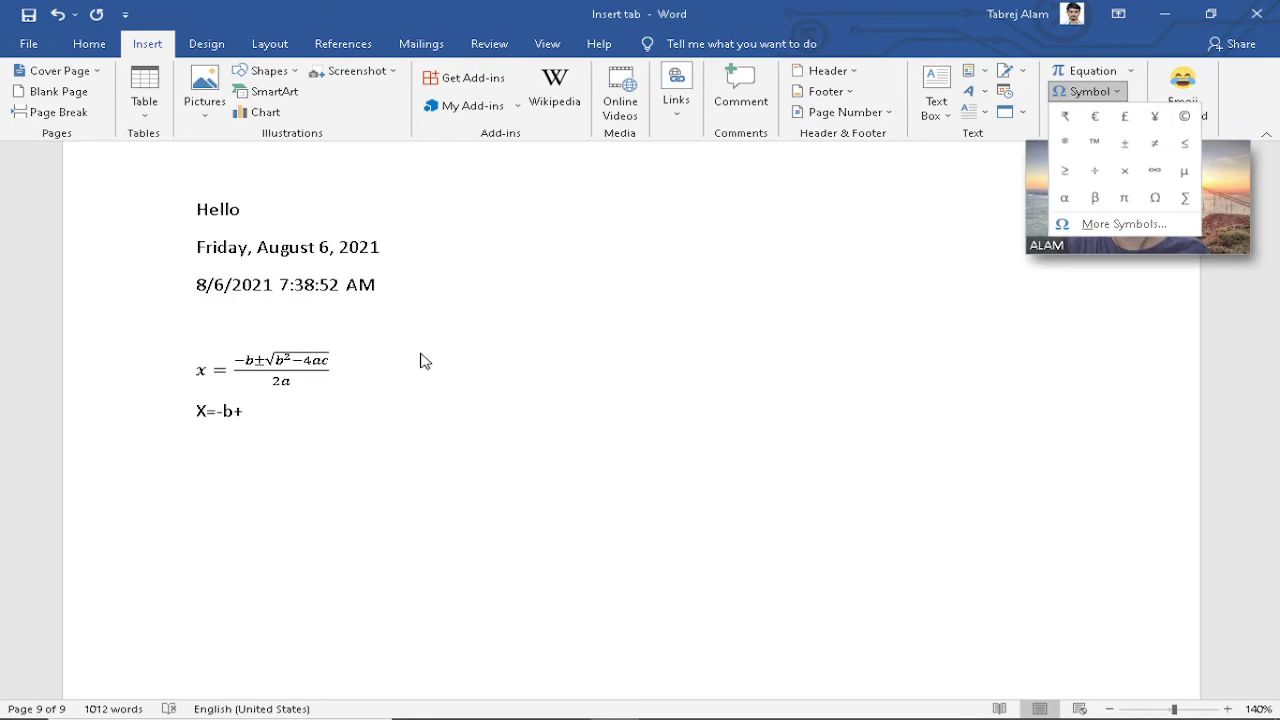
Leave a blank line below "X=-b+" and enter "Rs. 10,000" on the line after it.
{"action": "left_click", "coordinate": [350, 410]}
{"action": "key", "text": "Return"}
{"action": "key", "text": "Return"}
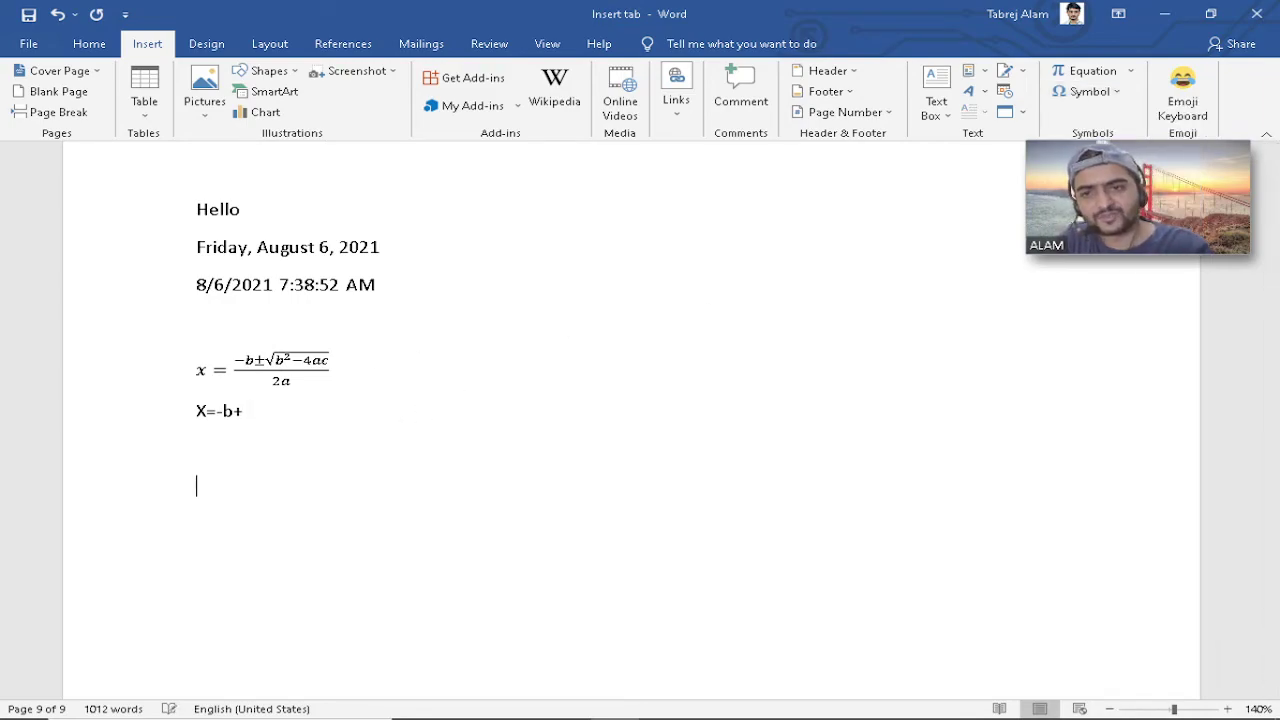
{"action": "type", "text": "Rs"}
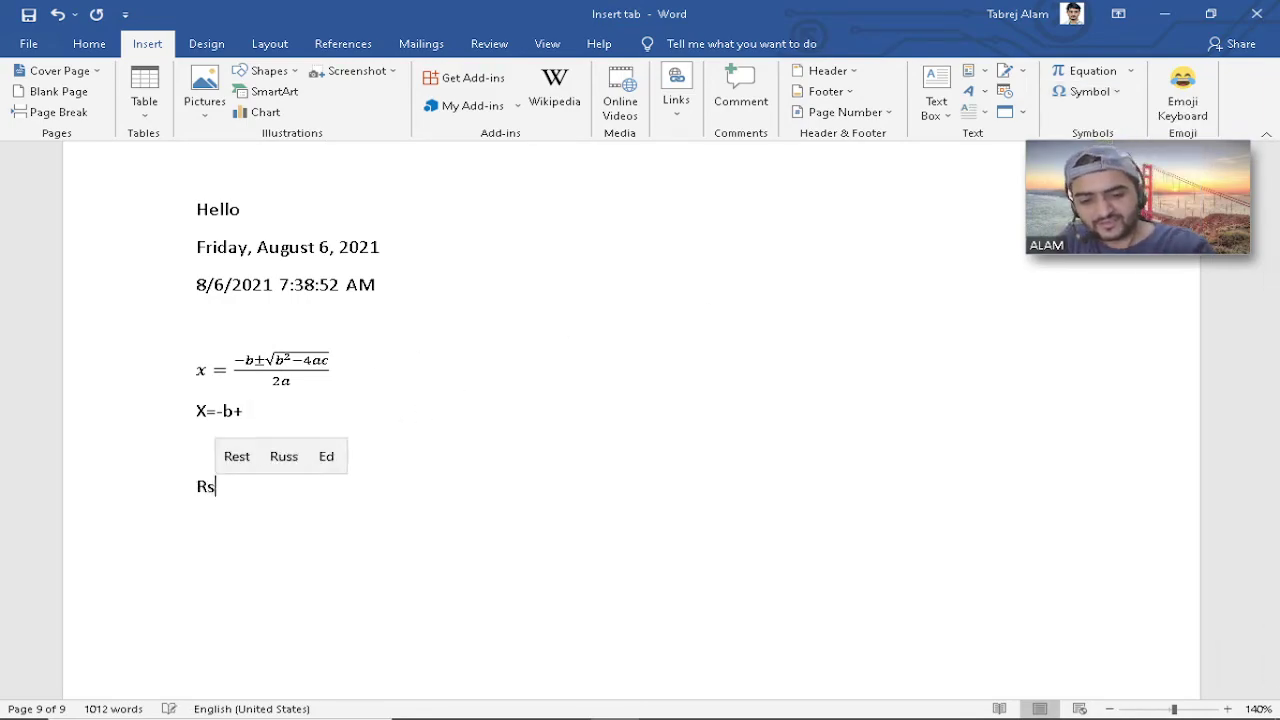
{"action": "type", "text": ". 10,000"}
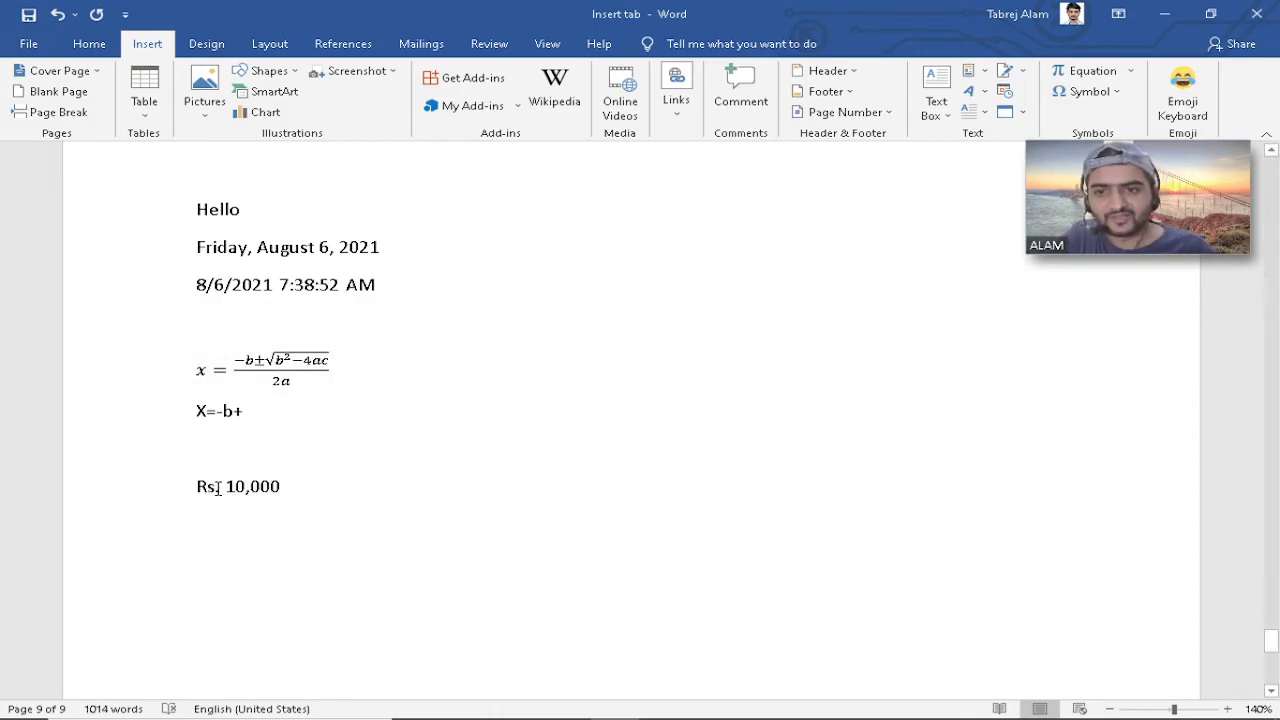
Replace "Rs." before 10,000 with the ₹ symbol, keeping a space between the symbol and the amount.
{"action": "double_click", "coordinate": [218, 487]}
{"action": "left_click", "coordinate": [219, 490]}
{"action": "double_click", "coordinate": [218, 488]}
{"action": "key", "text": "BackSpace"}
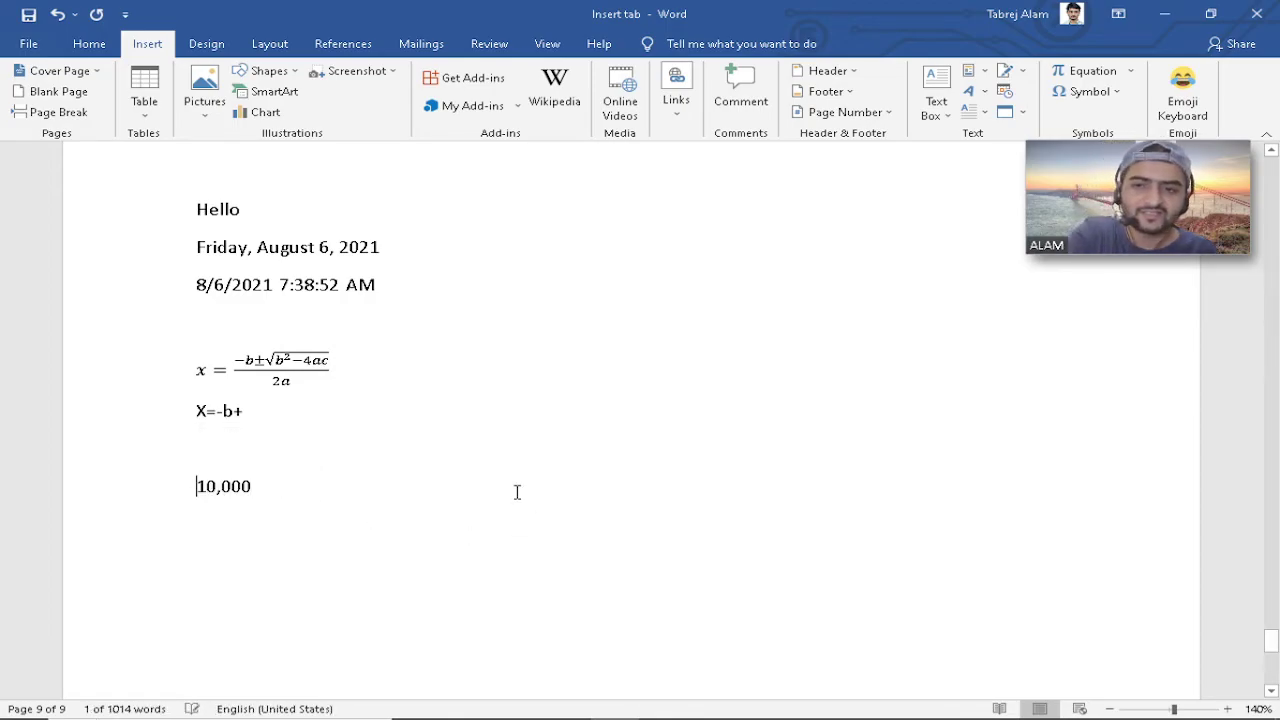
{"action": "left_click", "coordinate": [1119, 94]}
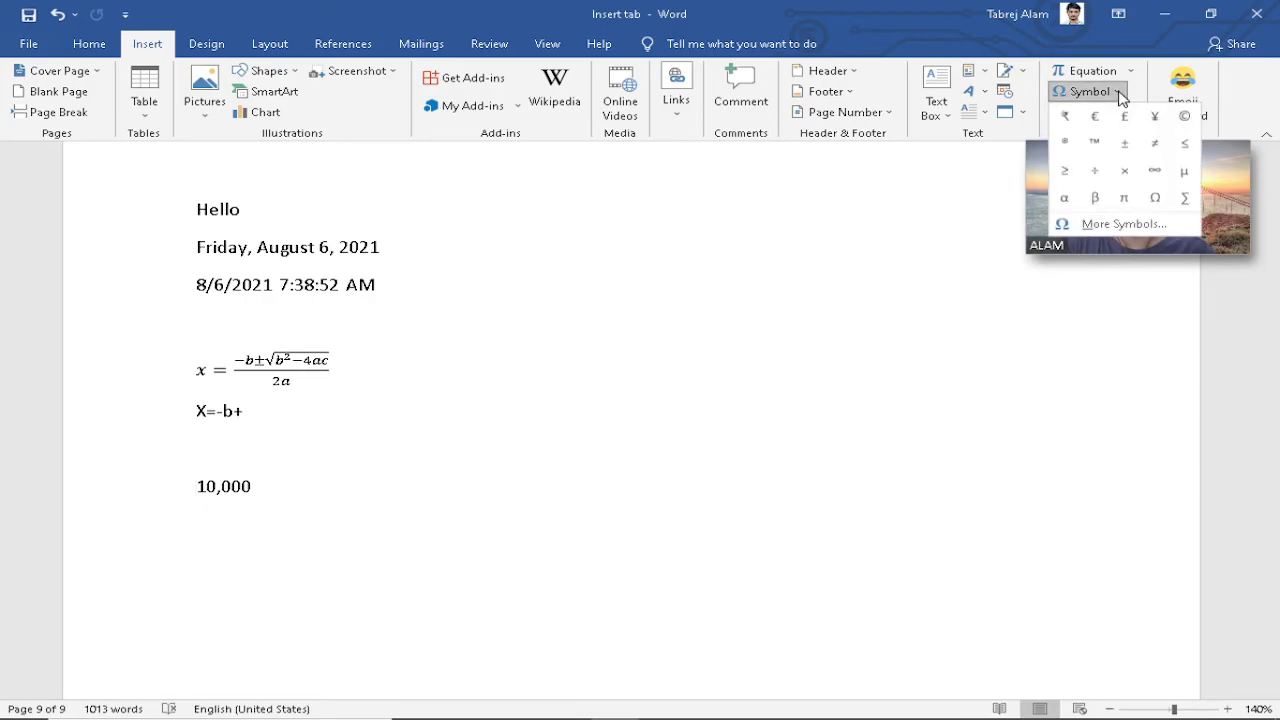
{"action": "left_click", "coordinate": [1068, 117]}
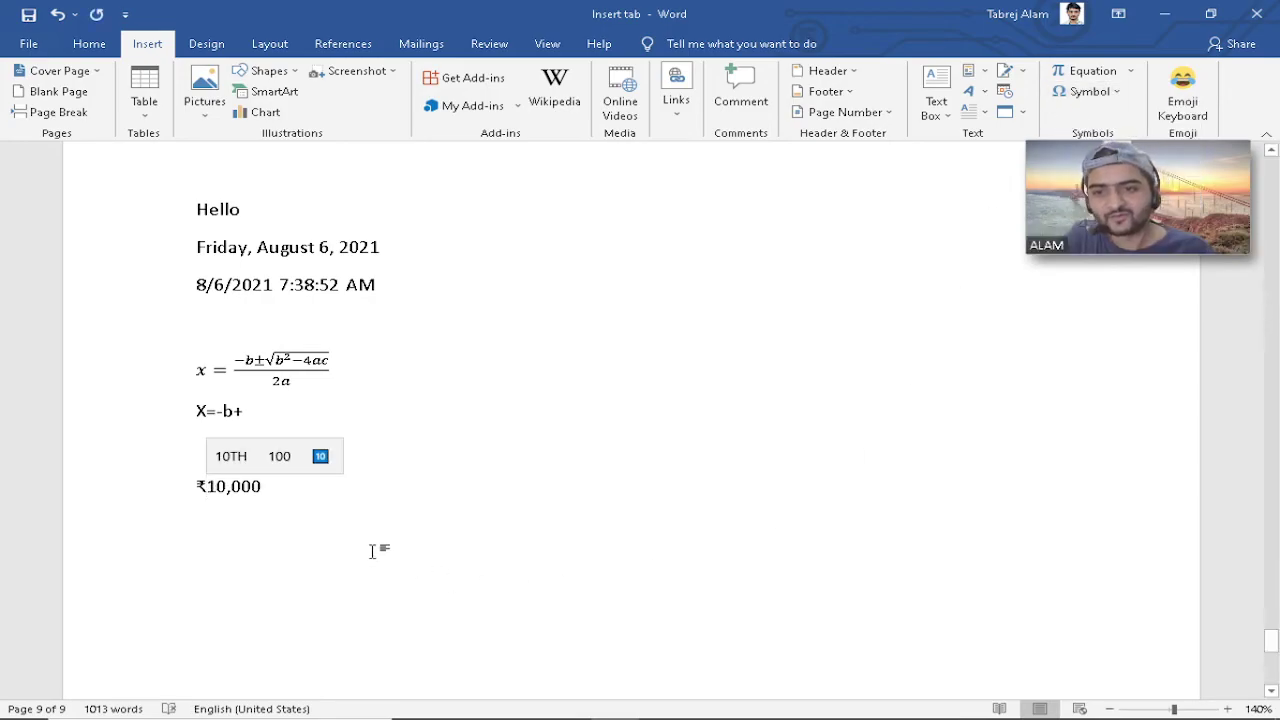
{"action": "left_click", "coordinate": [352, 490]}
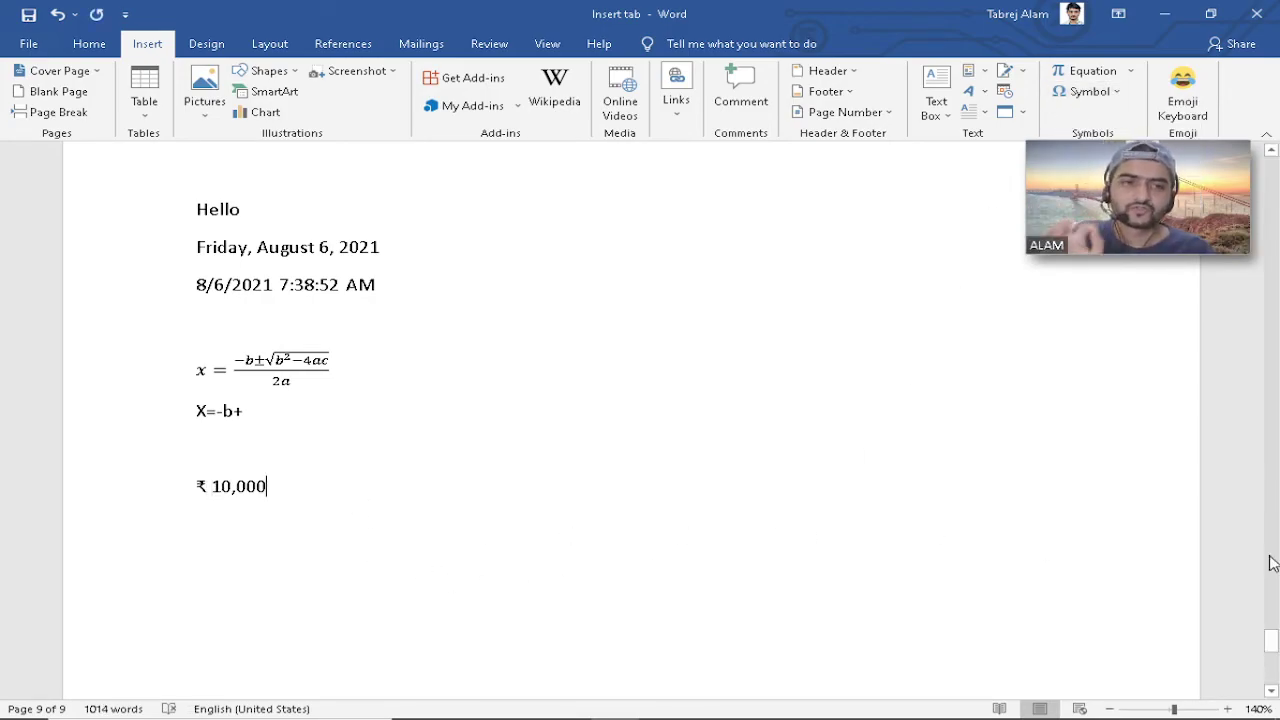
Open the full symbol collection and browse the normal-text characters without inserting any.
{"action": "left_click", "coordinate": [1110, 92]}
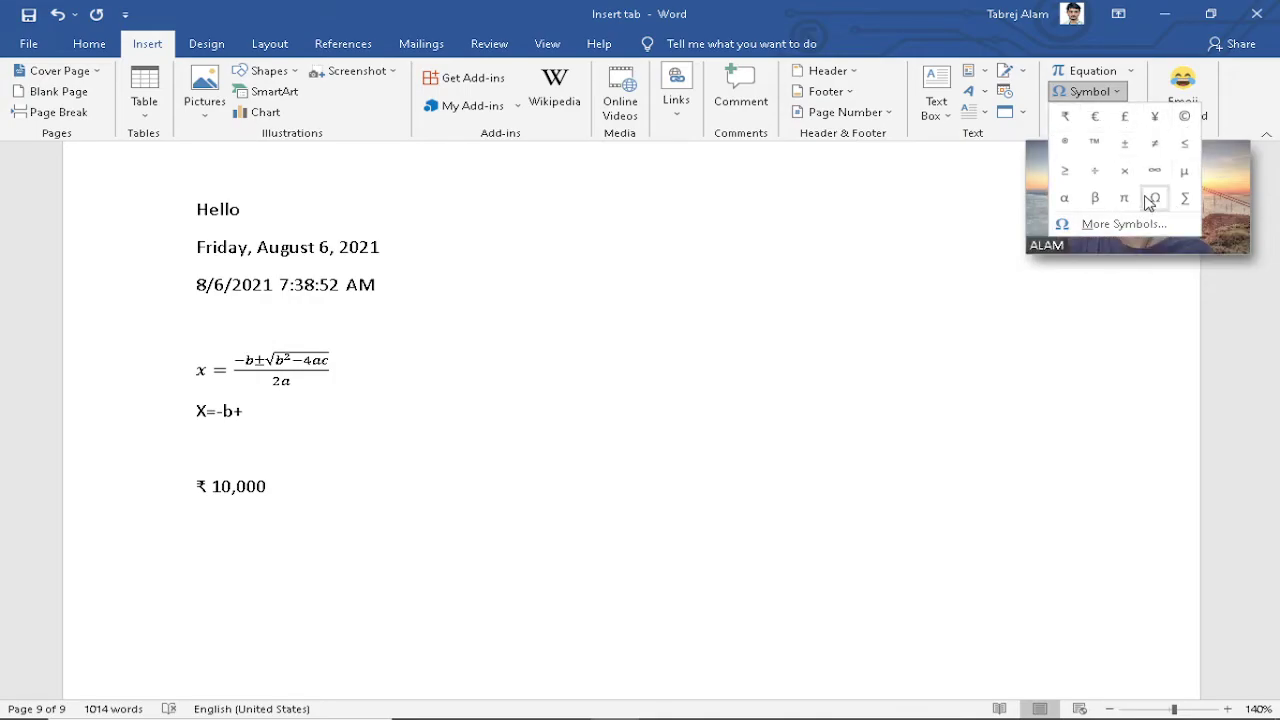
{"action": "left_click", "coordinate": [1108, 226]}
{"action": "left_click", "coordinate": [614, 299]}
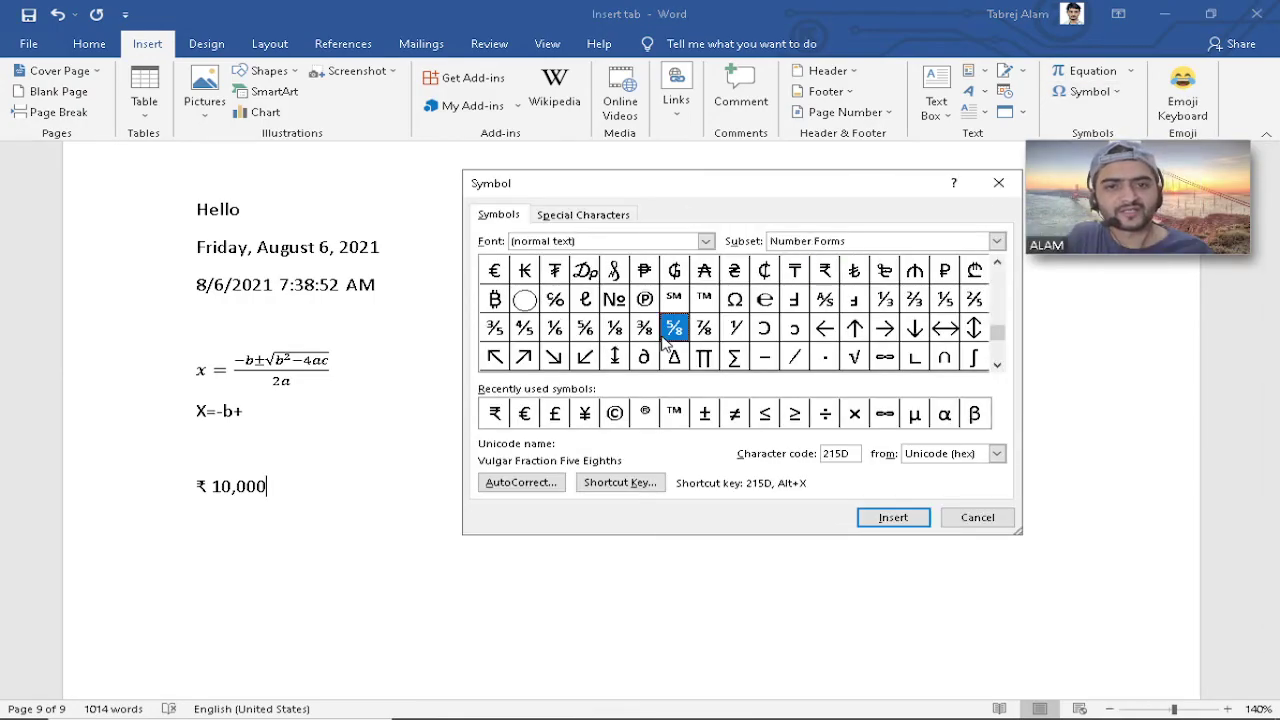
{"action": "left_click", "coordinate": [644, 299]}
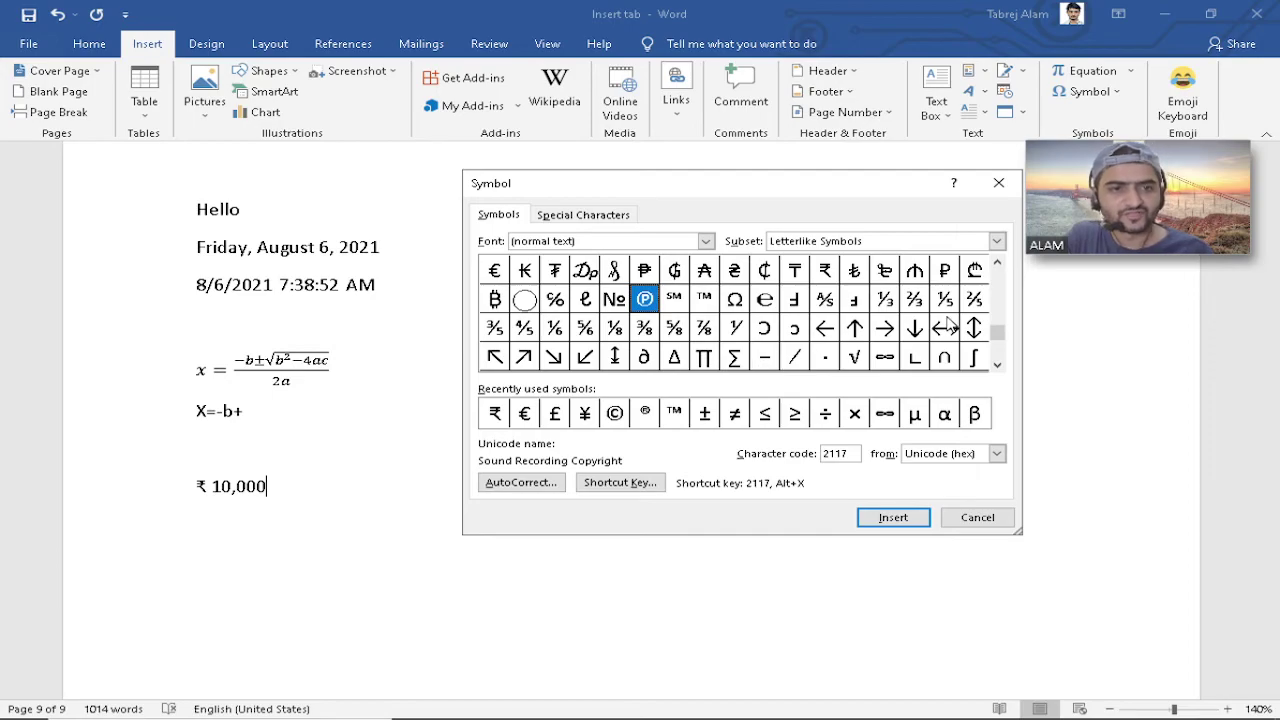
{"action": "left_click_drag", "start_coordinate": [999, 332], "coordinate": [998, 276]}
{"action": "left_click", "coordinate": [674, 328]}
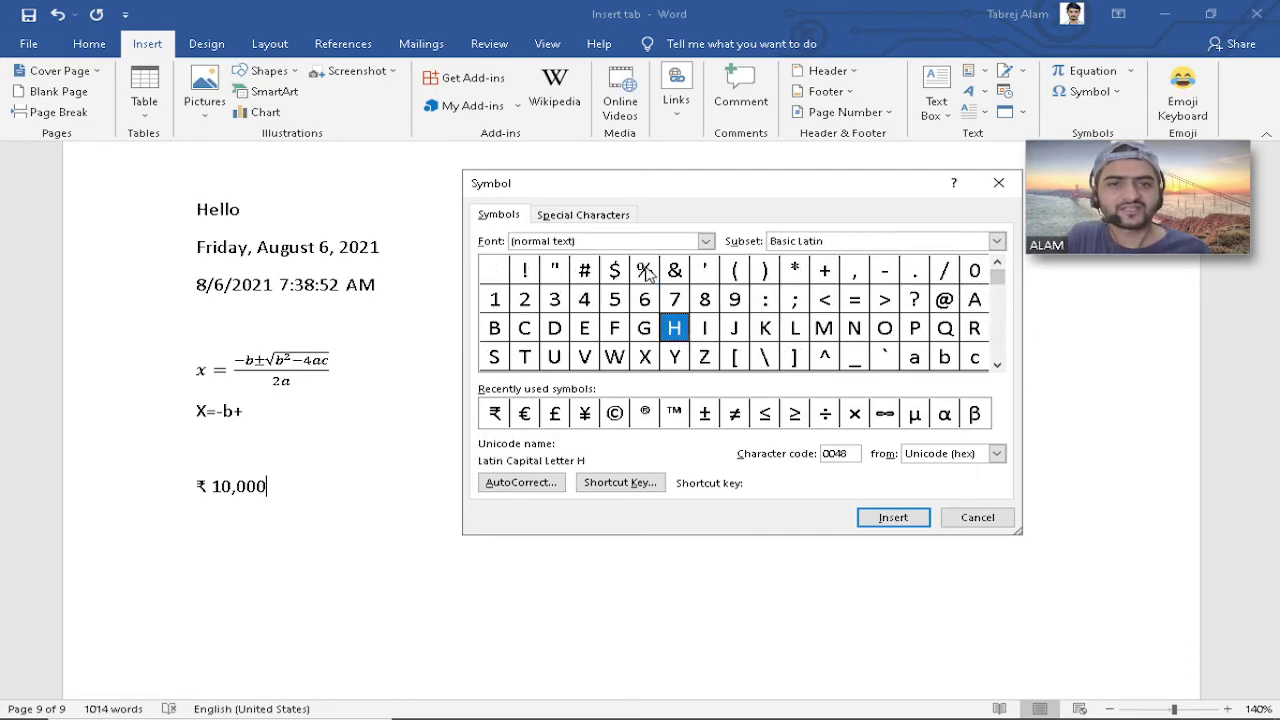
Switch the symbol collection to the Wingdings 2 font.
{"action": "left_click", "coordinate": [706, 241]}
{"action": "scroll", "coordinate": [586, 311], "scroll_direction": "down", "scroll_amount": 1}
{"action": "scroll", "coordinate": [586, 311], "scroll_direction": "down", "scroll_amount": 2}
{"action": "left_click_drag", "start_coordinate": [706, 268], "coordinate": [707, 312]}
{"action": "type", "text": "w"}
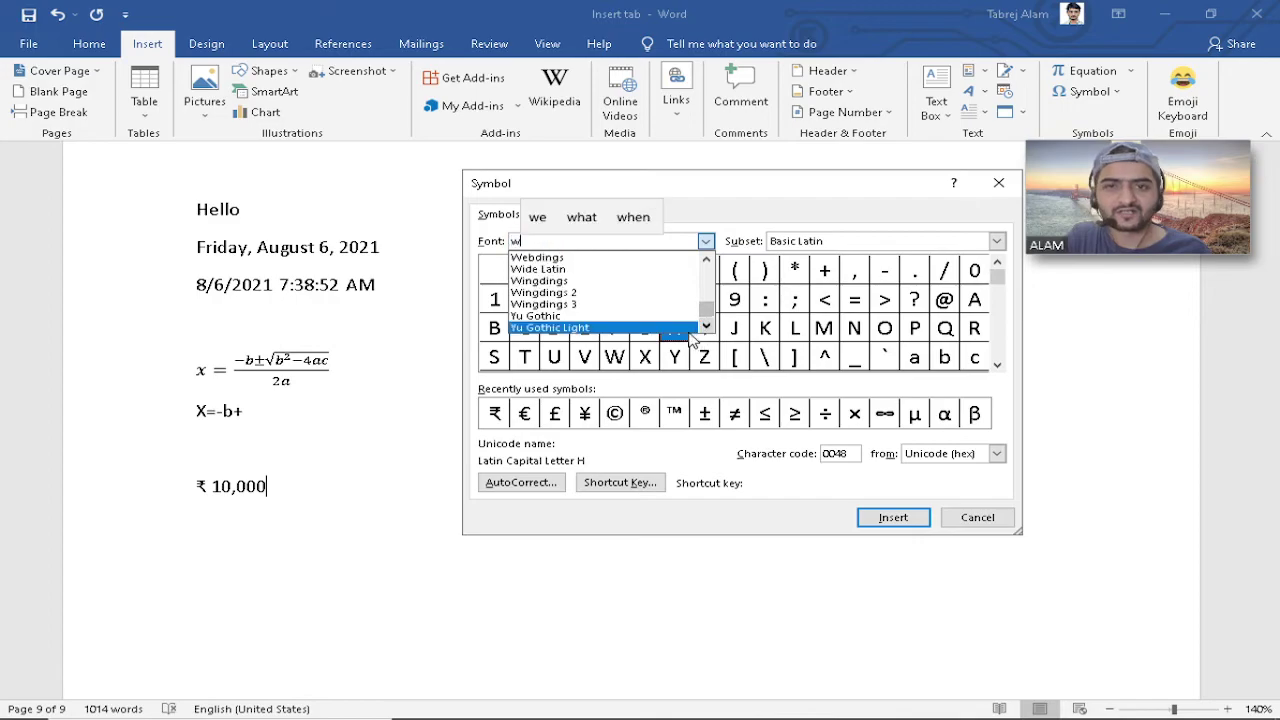
{"action": "left_click", "coordinate": [565, 294]}
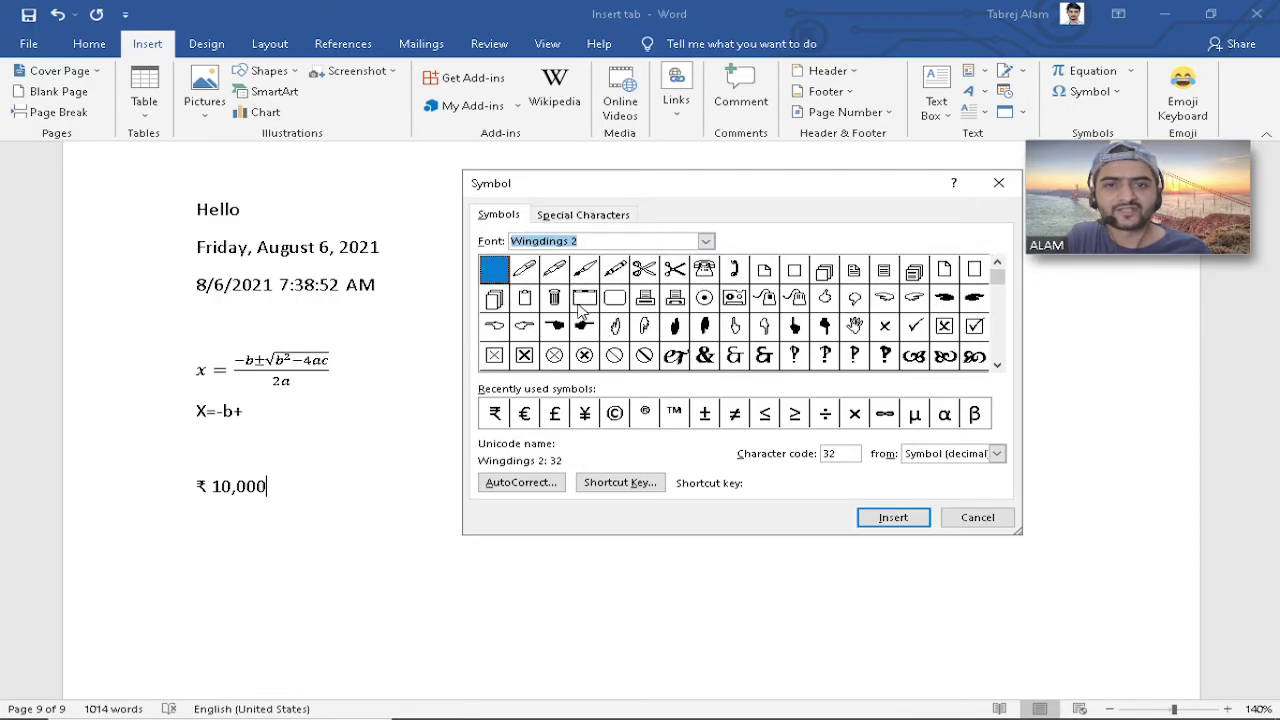
Insert the Wingdings 2 telephone symbol twice at the end of the date and time line, and close the symbol dialog.
{"action": "left_click", "coordinate": [703, 272]}
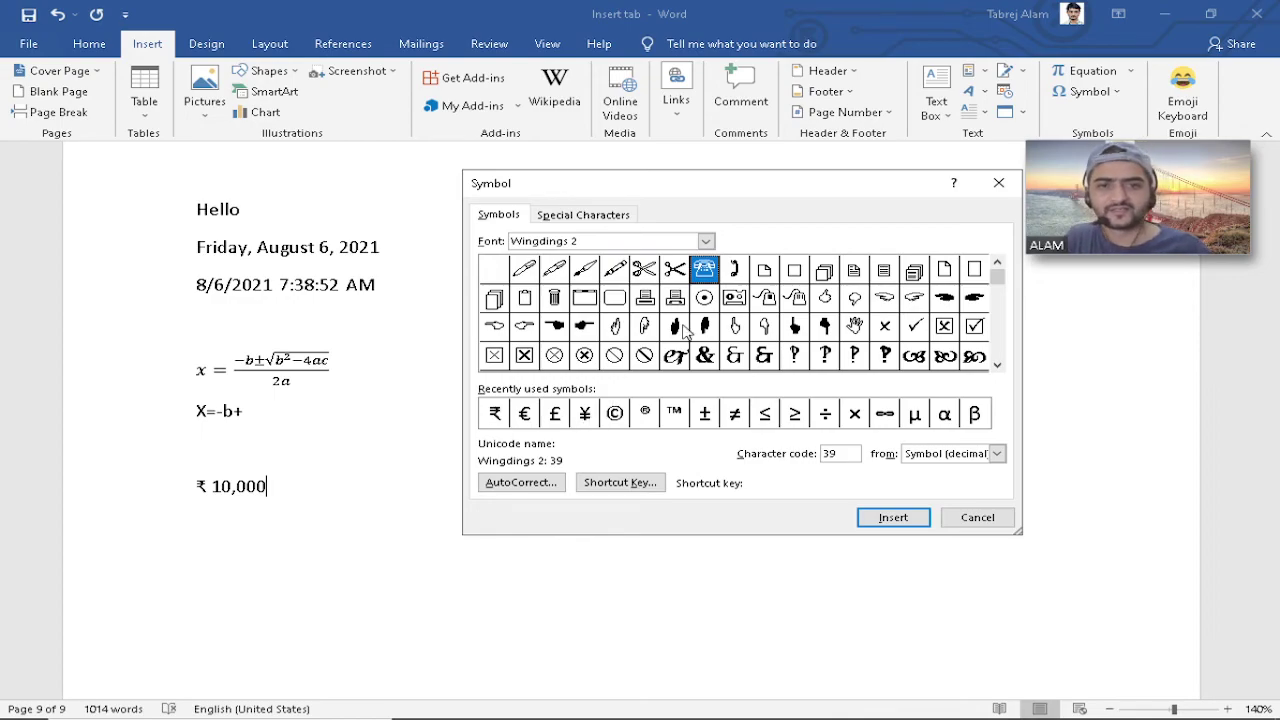
{"action": "left_click", "coordinate": [296, 494]}
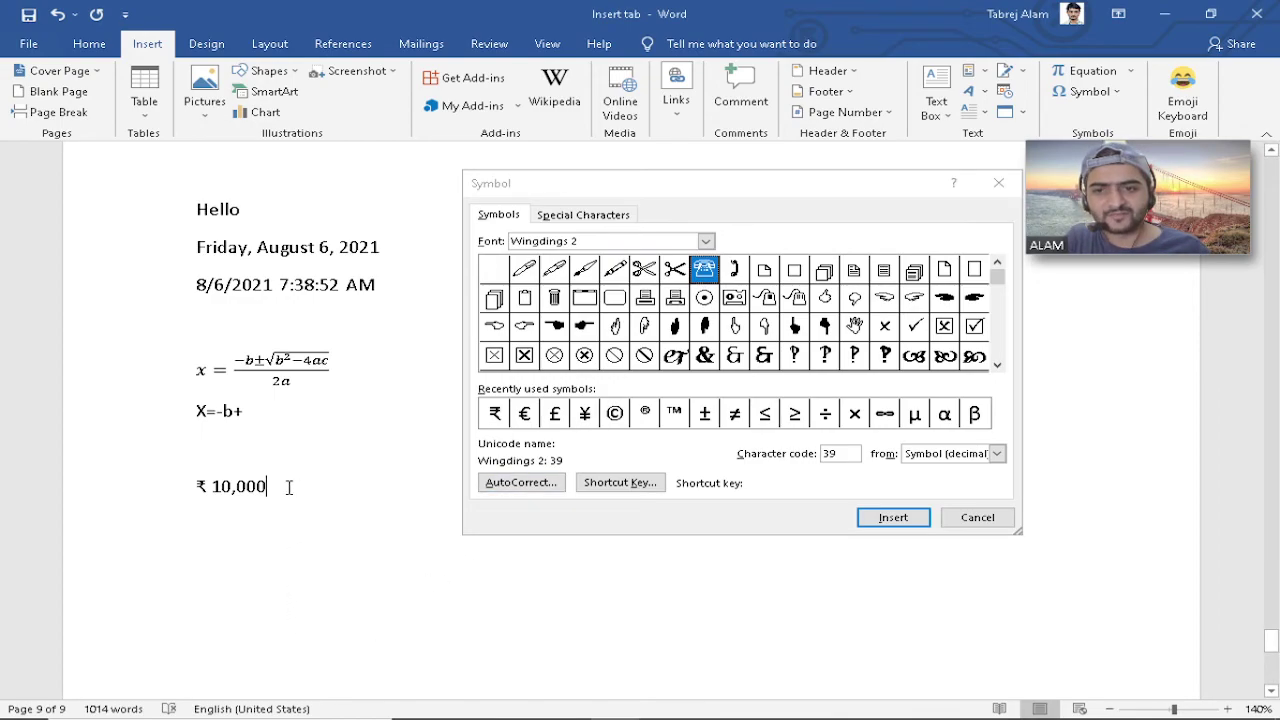
{"action": "left_click", "coordinate": [395, 286]}
{"action": "left_click", "coordinate": [920, 524]}
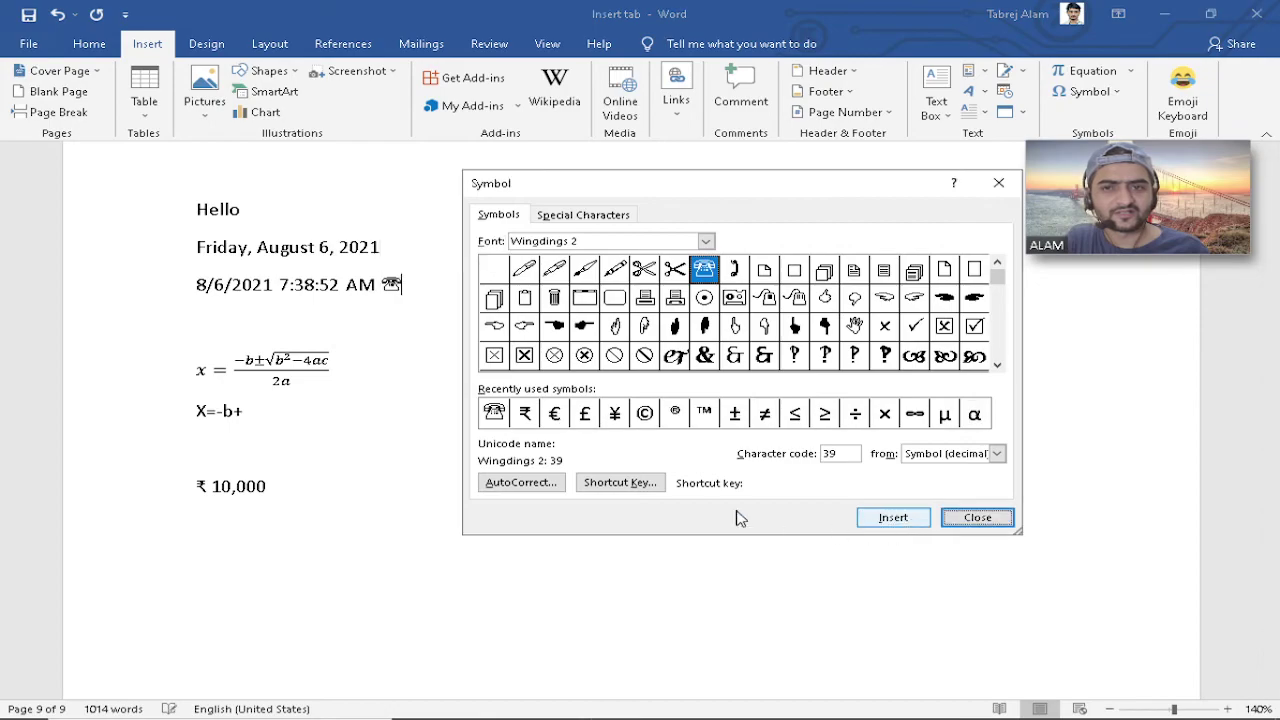
{"action": "left_click", "coordinate": [893, 517]}
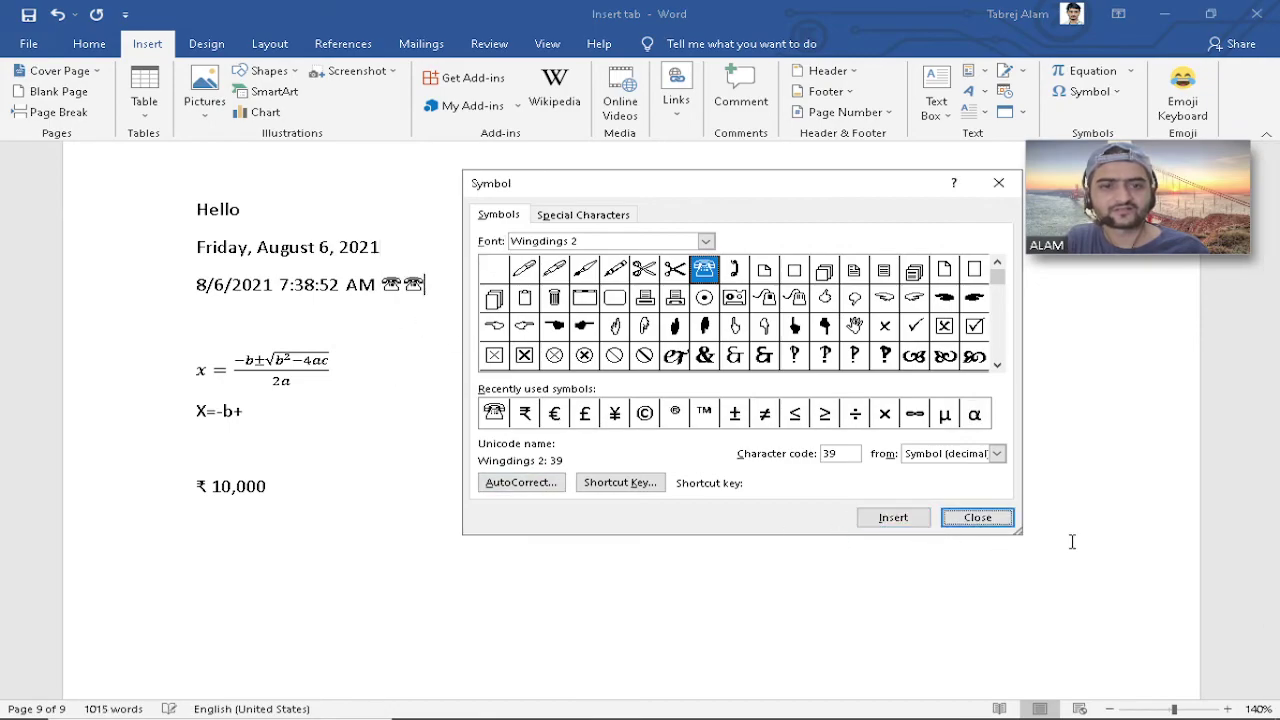
{"action": "left_click", "coordinate": [975, 517]}
Set the font size of the second telephone symbol on the date and time line to 72.
{"action": "left_click_drag", "start_coordinate": [426, 286], "coordinate": [395, 287]}
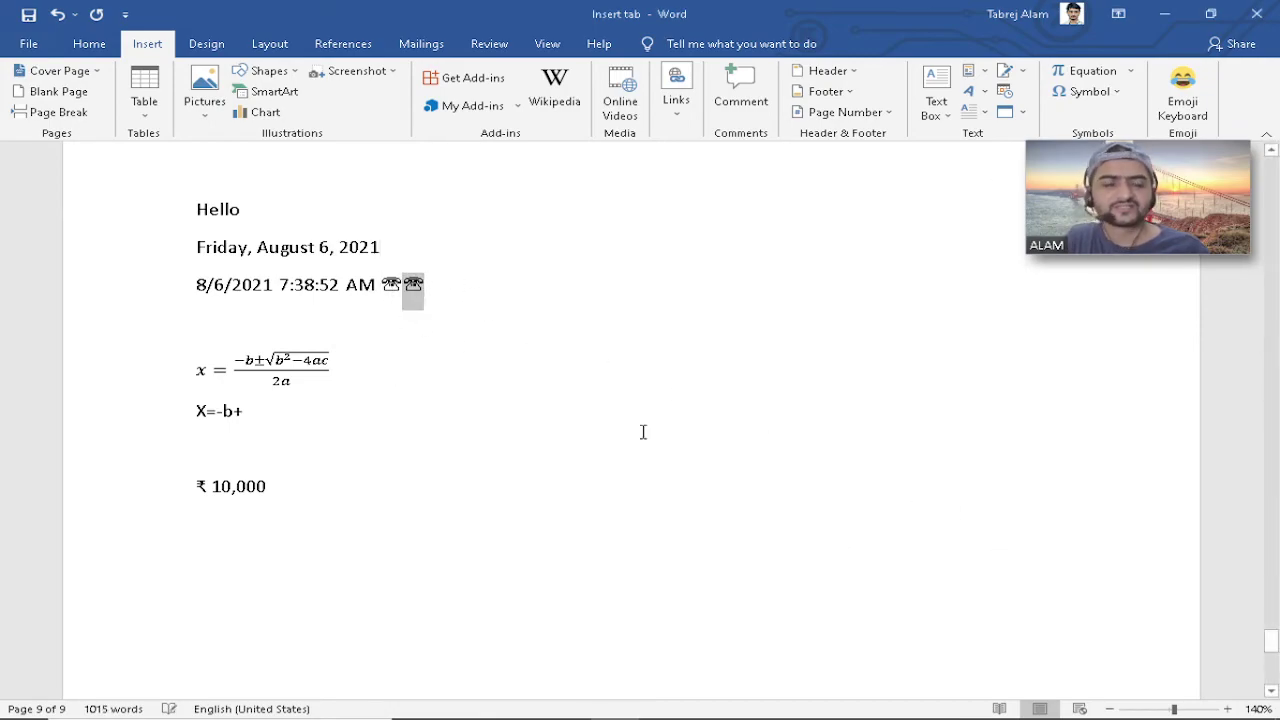
{"action": "left_click", "coordinate": [468, 296]}
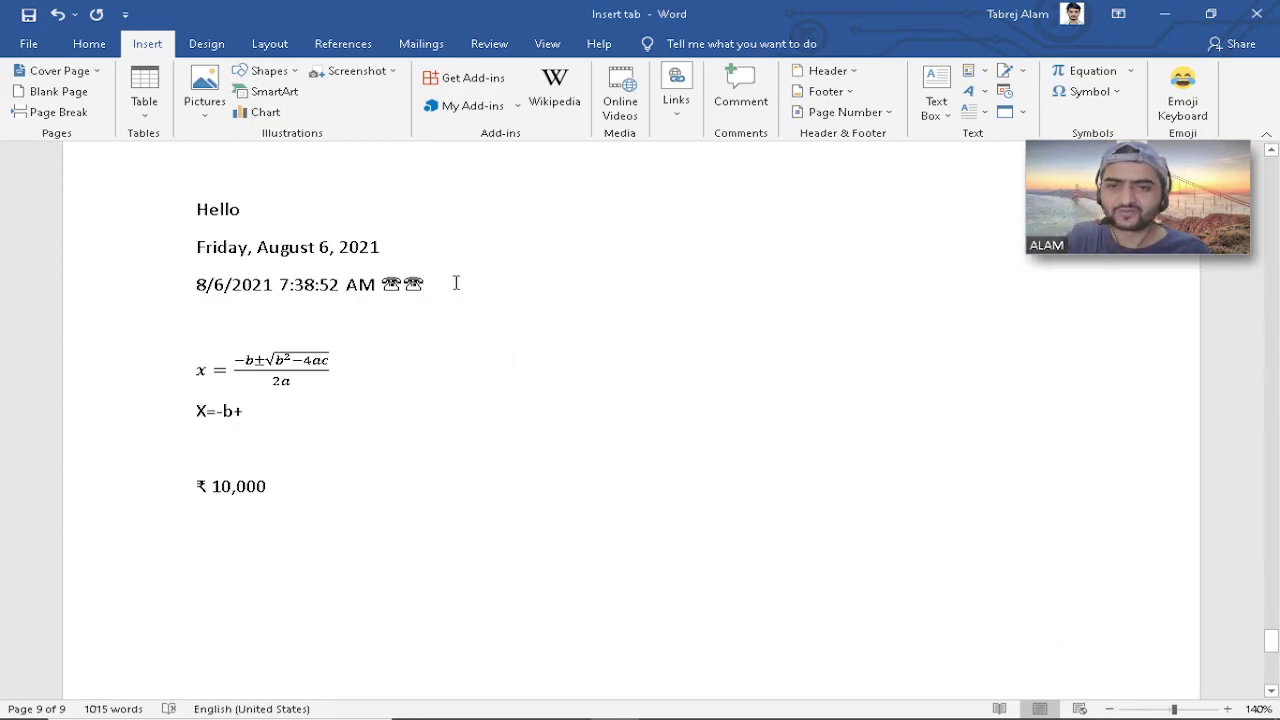
{"action": "left_click_drag", "start_coordinate": [428, 287], "coordinate": [413, 292]}
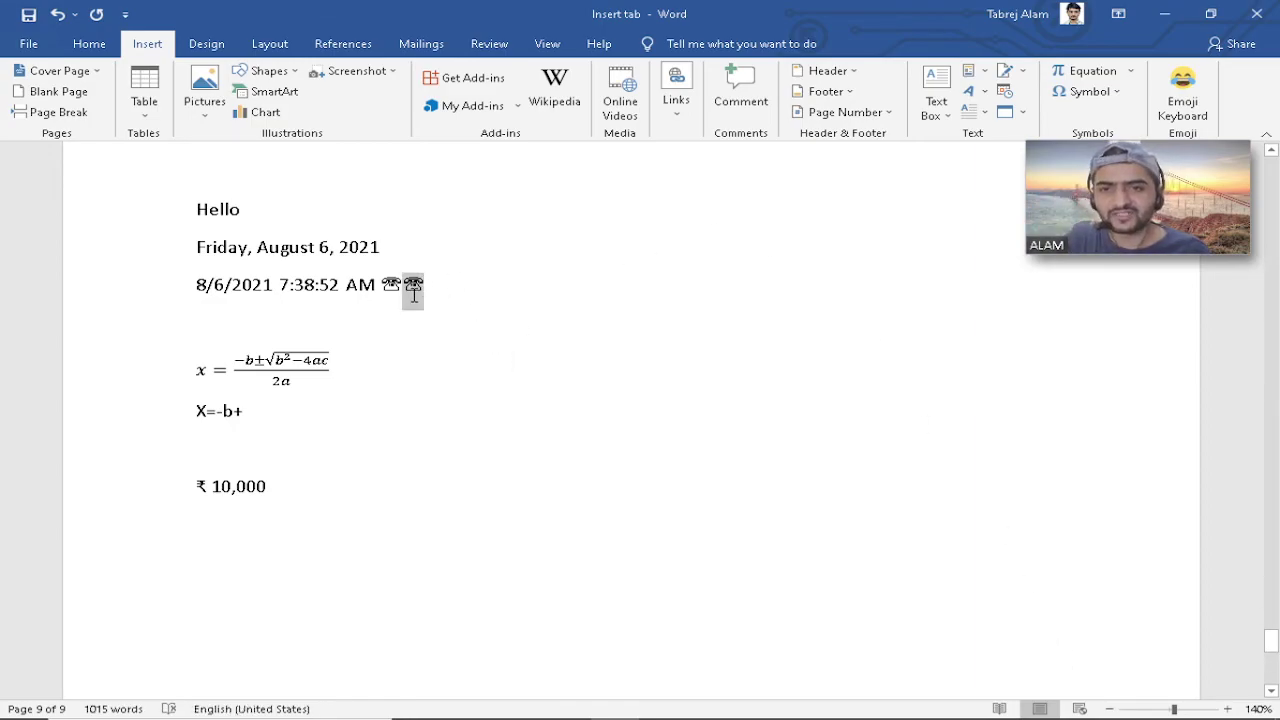
{"action": "left_click", "coordinate": [89, 43]}
{"action": "left_click", "coordinate": [321, 78]}
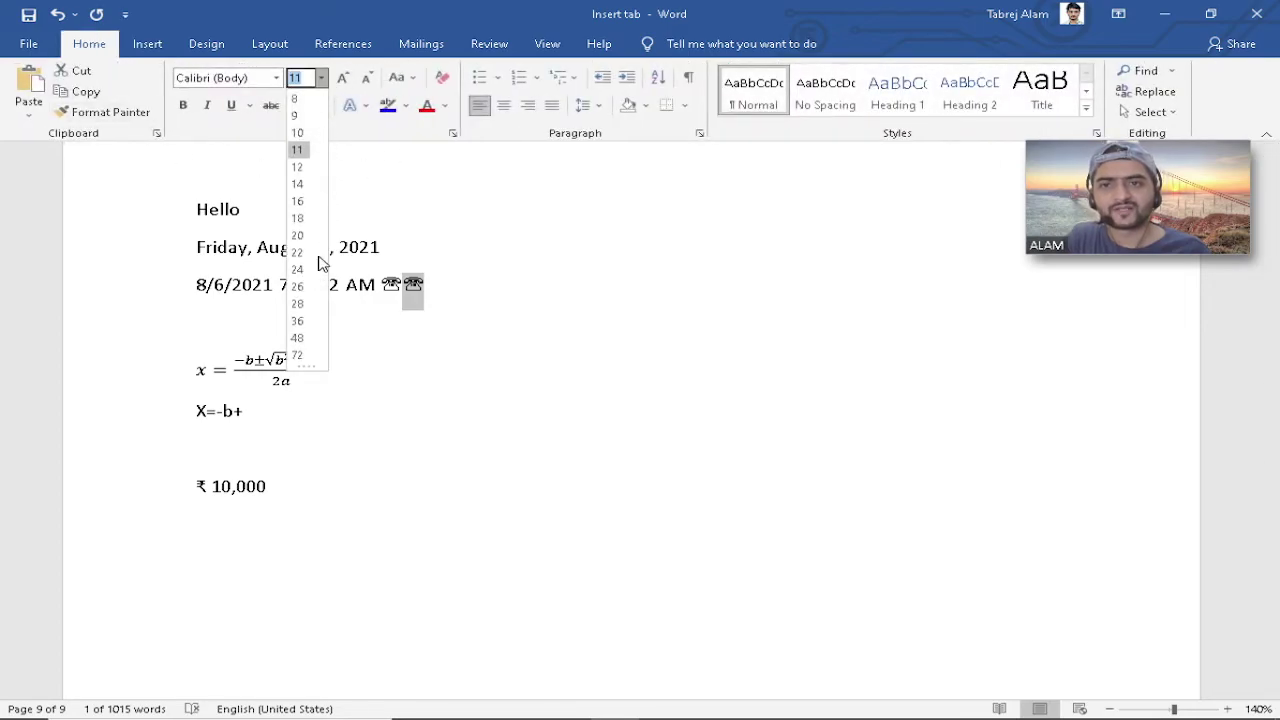
{"action": "left_click", "coordinate": [297, 356]}
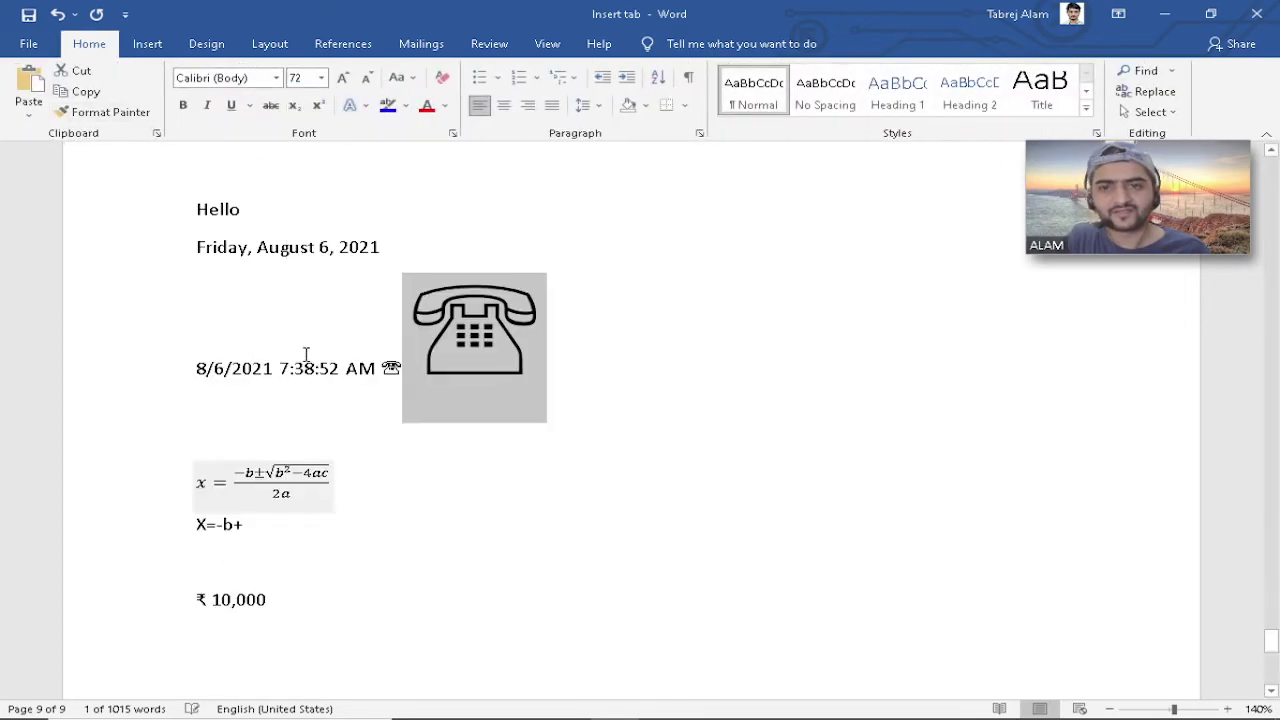
{"action": "left_click", "coordinate": [946, 404]}
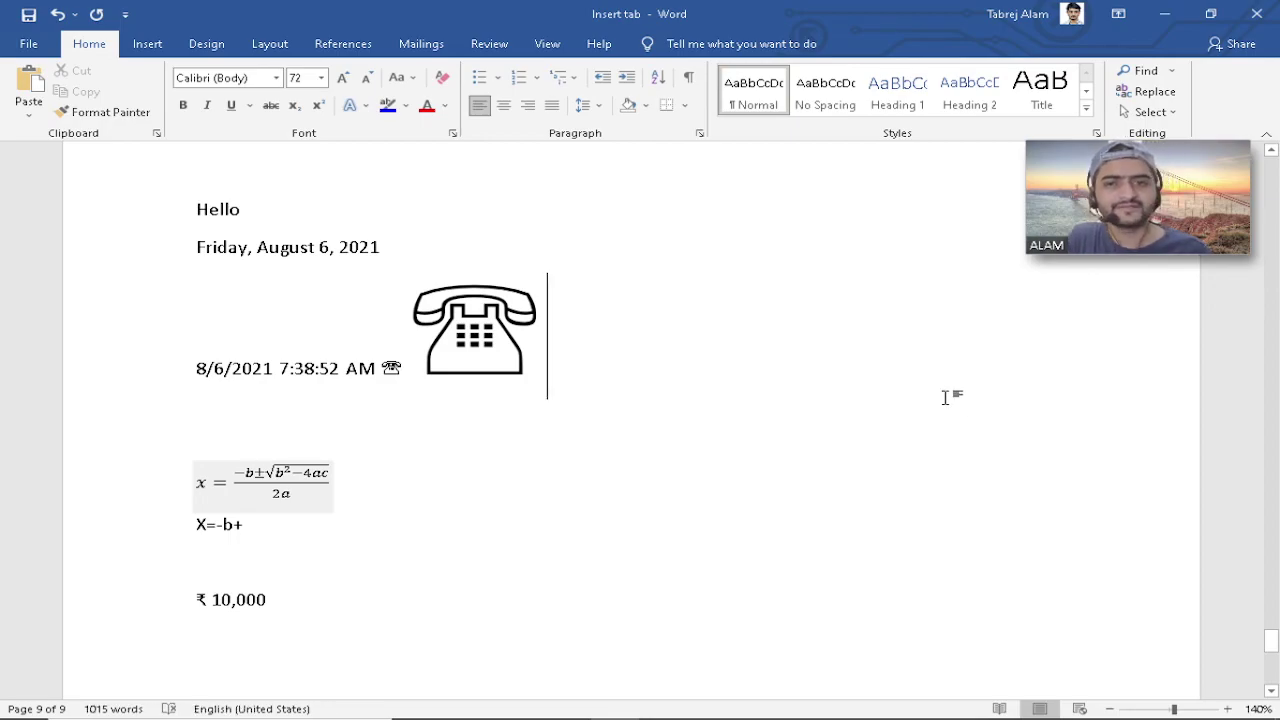
Color the enlarged telephone symbol red.
{"action": "double_click", "coordinate": [445, 348]}
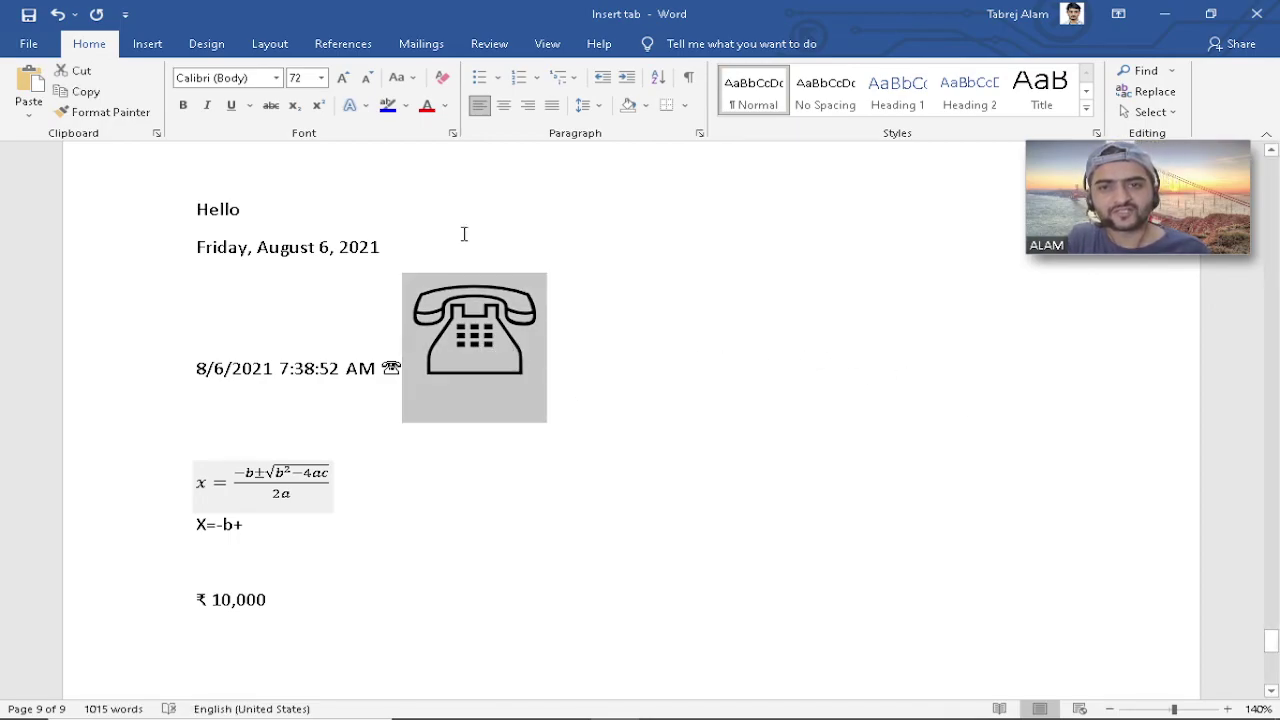
{"action": "left_click", "coordinate": [426, 105]}
{"action": "left_click", "coordinate": [611, 354]}
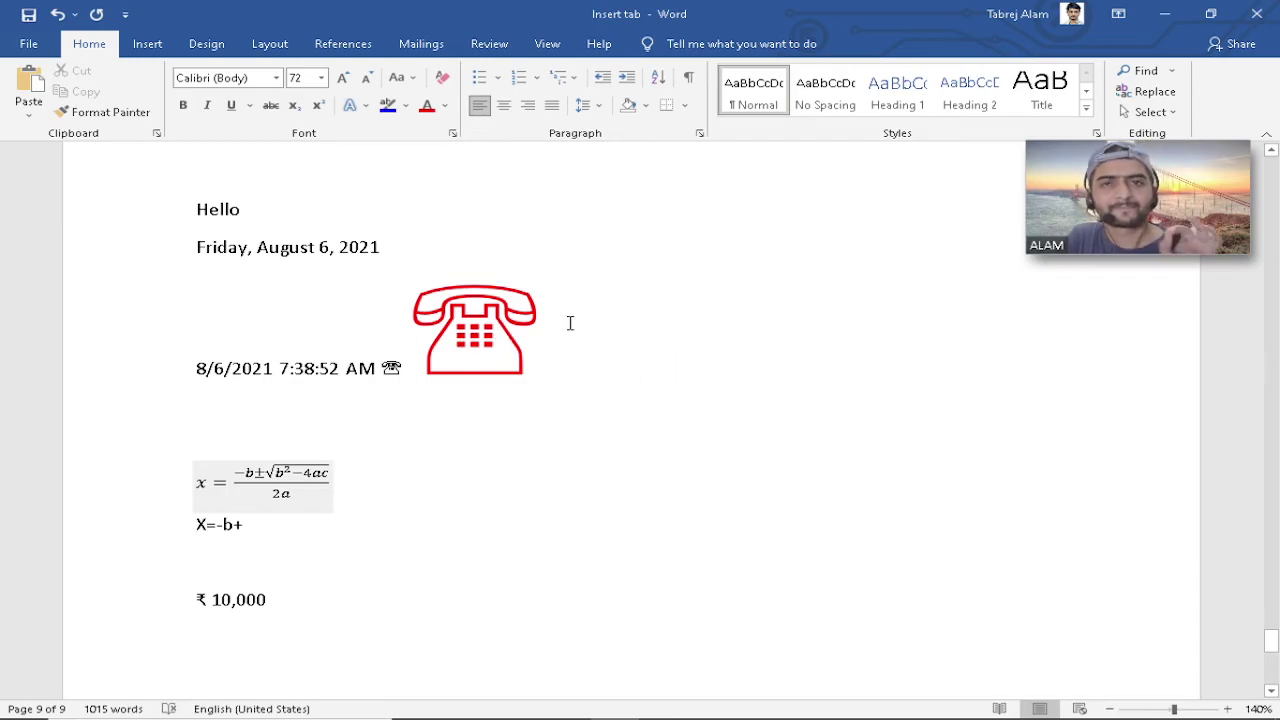
{"action": "left_click", "coordinate": [147, 43]}
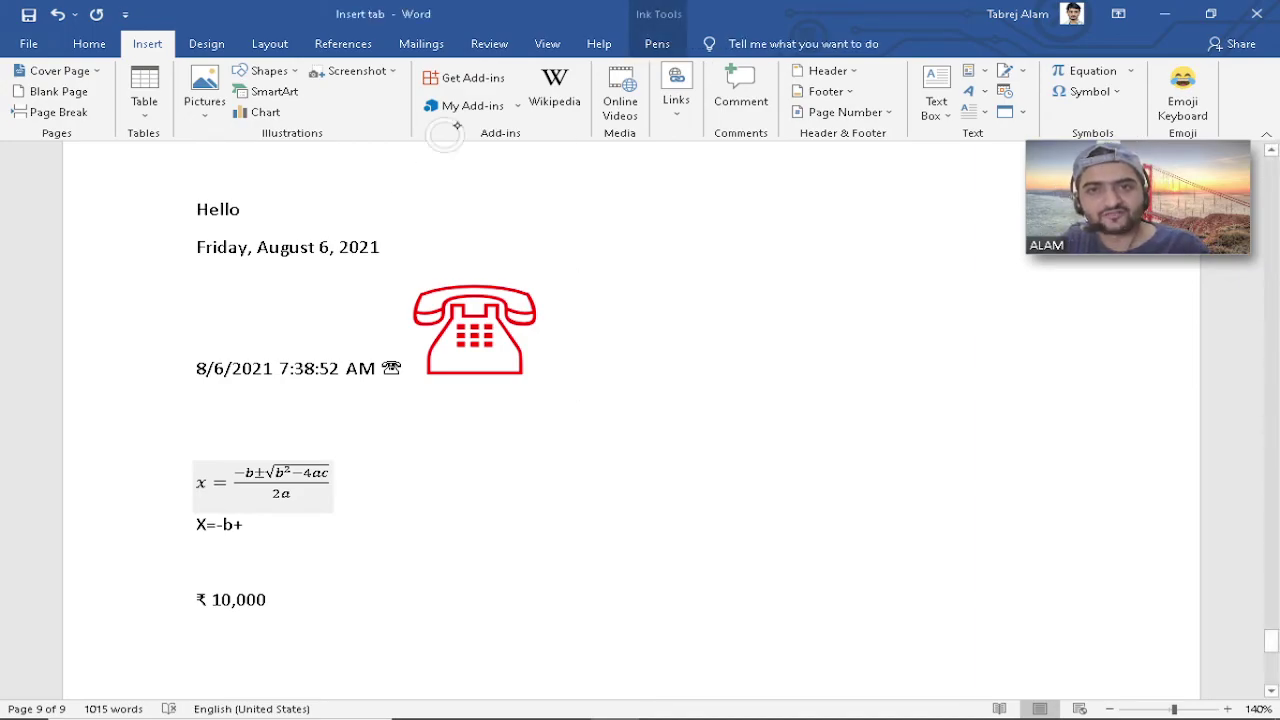
{"action": "left_click", "coordinate": [466, 79]}
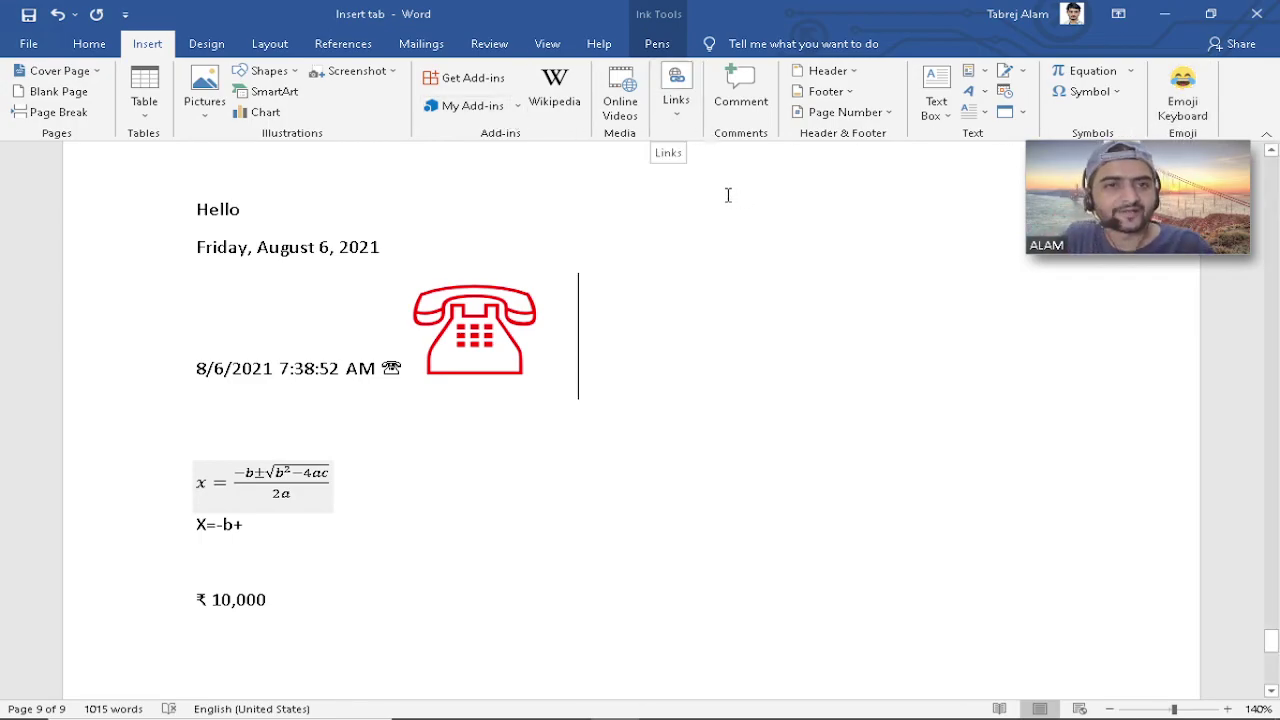
{"action": "left_click", "coordinate": [1172, 100]}
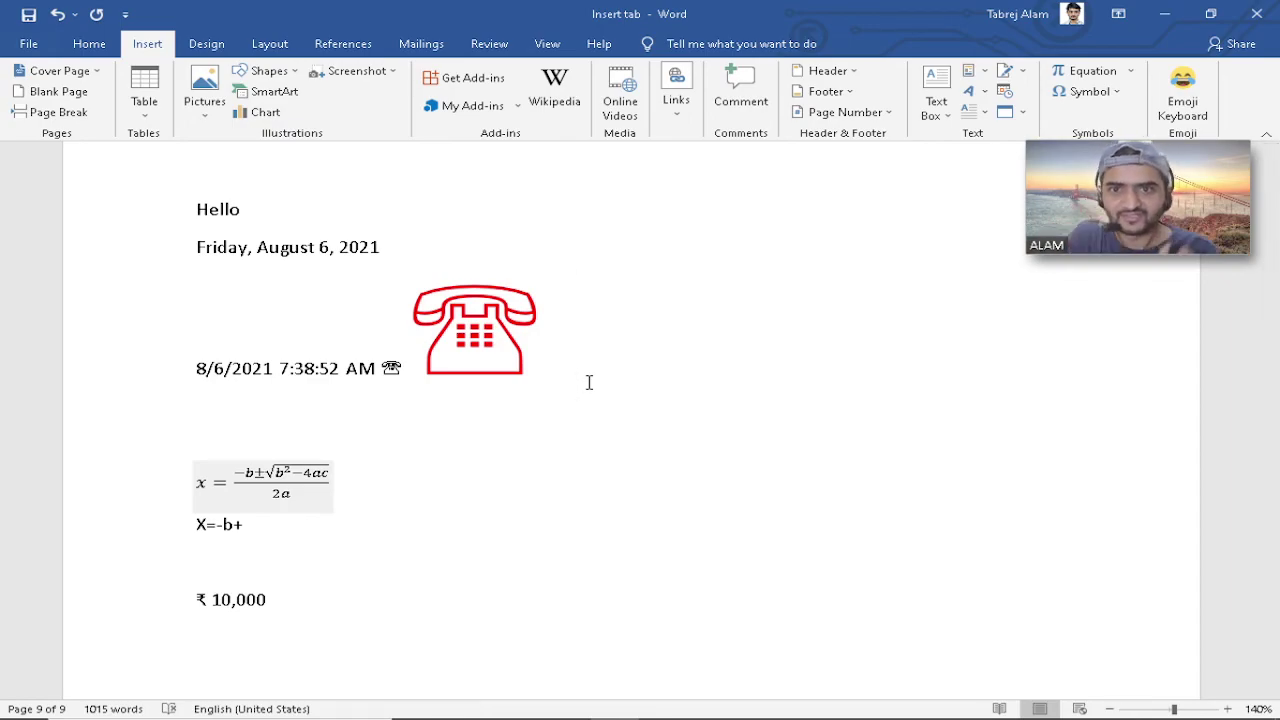
{"action": "left_click_drag", "start_coordinate": [432, 364], "coordinate": [586, 374]}
{"action": "left_click", "coordinate": [588, 374]}
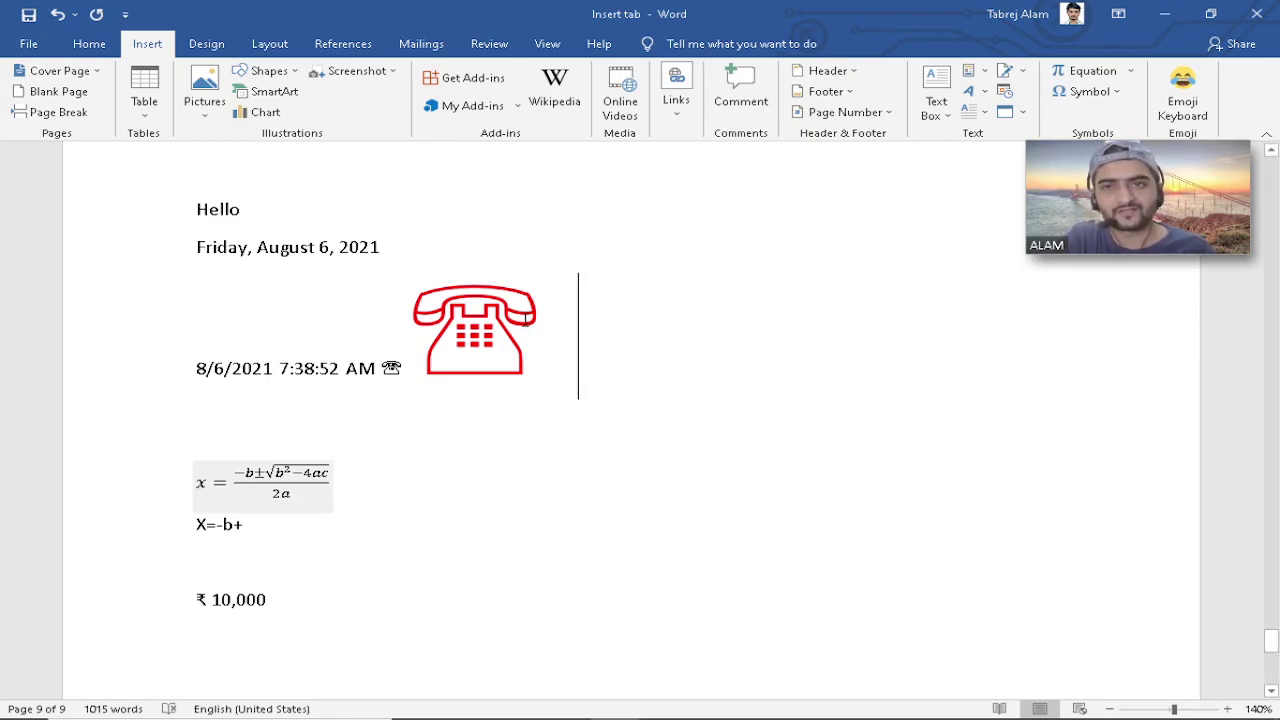
{"action": "left_click", "coordinate": [549, 333]}
{"action": "double_click", "coordinate": [574, 360]}
{"action": "left_click", "coordinate": [579, 384]}
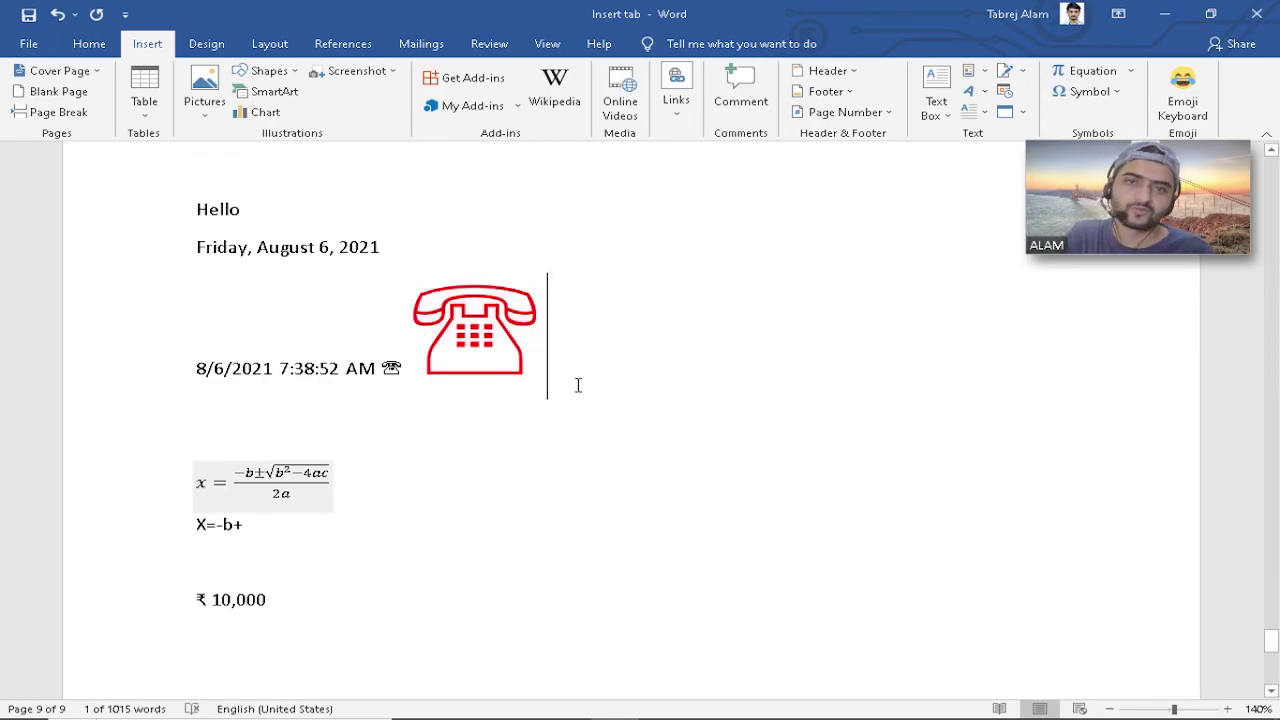
{"action": "left_click", "coordinate": [580, 376]}
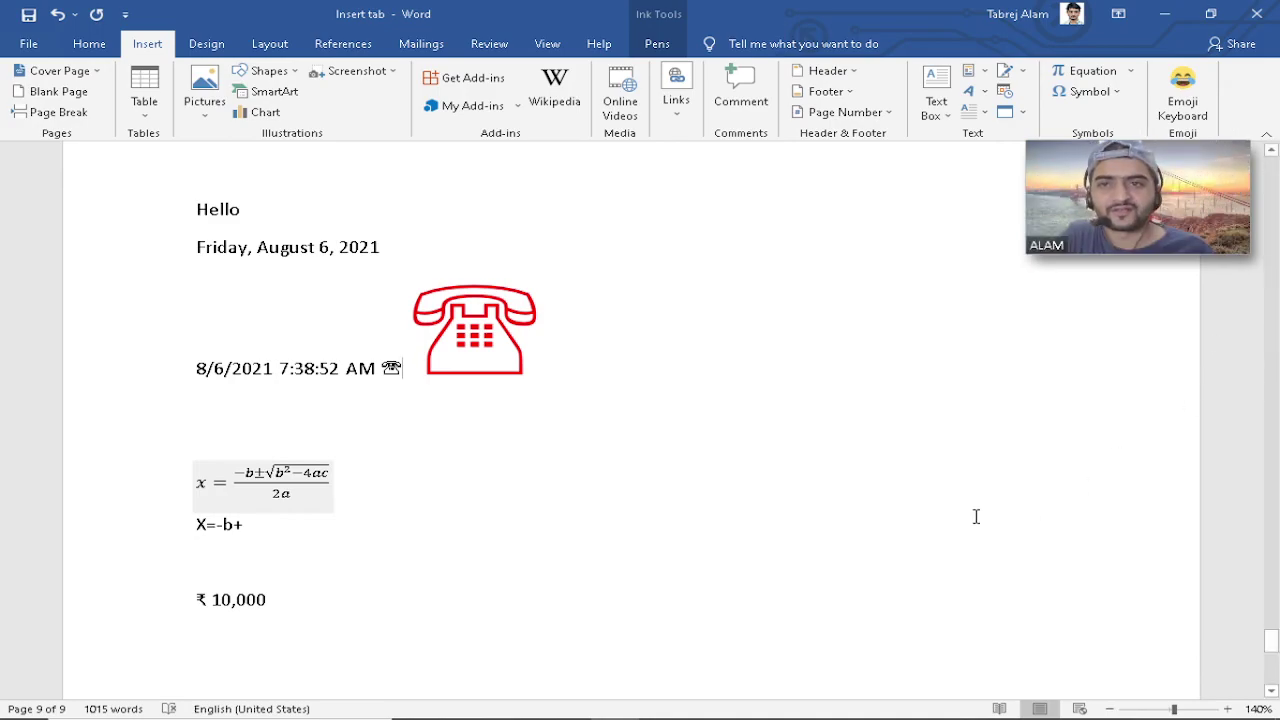
{"action": "scroll", "coordinate": [651, 449], "scroll_direction": "down", "scroll_amount": 2}
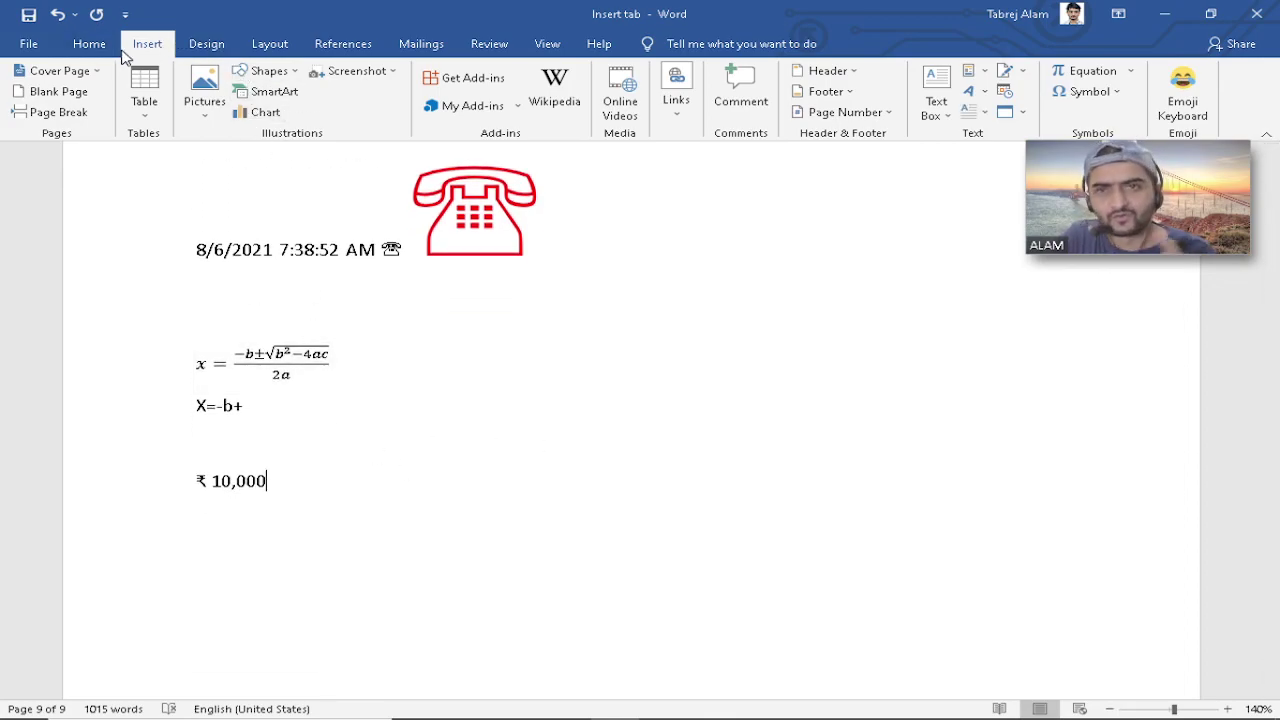
{"action": "left_click", "coordinate": [206, 43]}
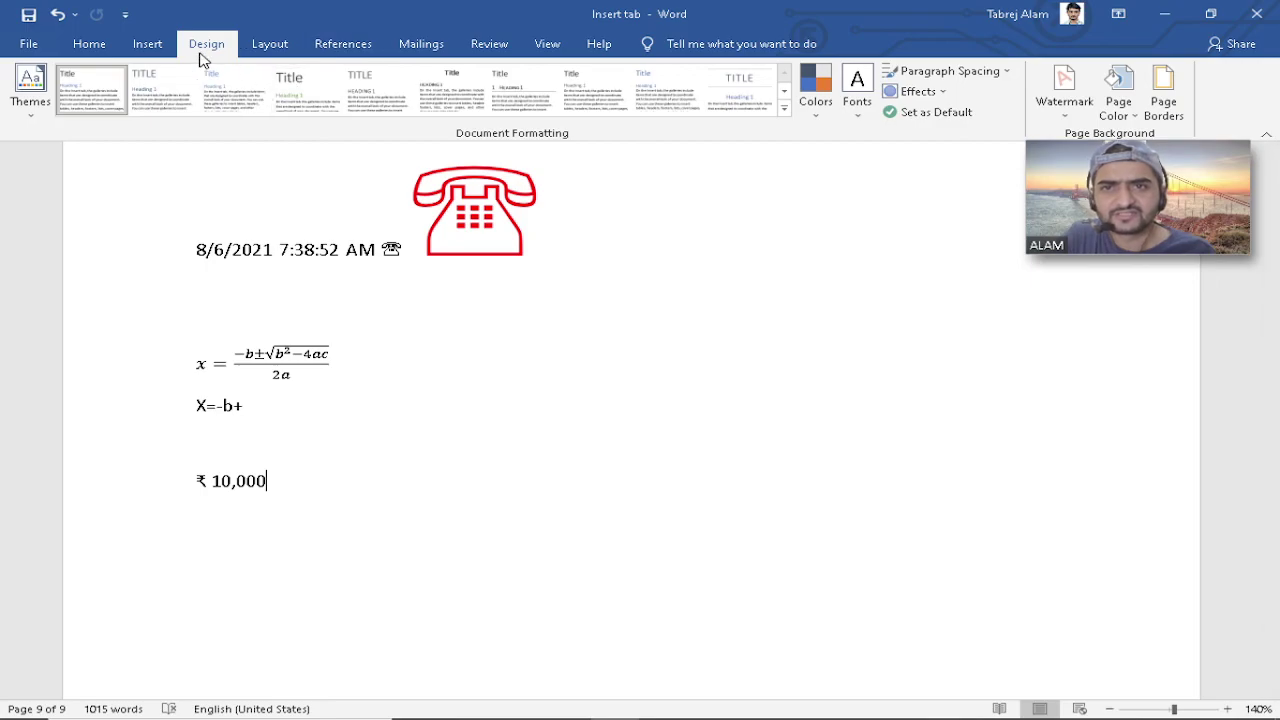
{"action": "left_click", "coordinate": [150, 45]}
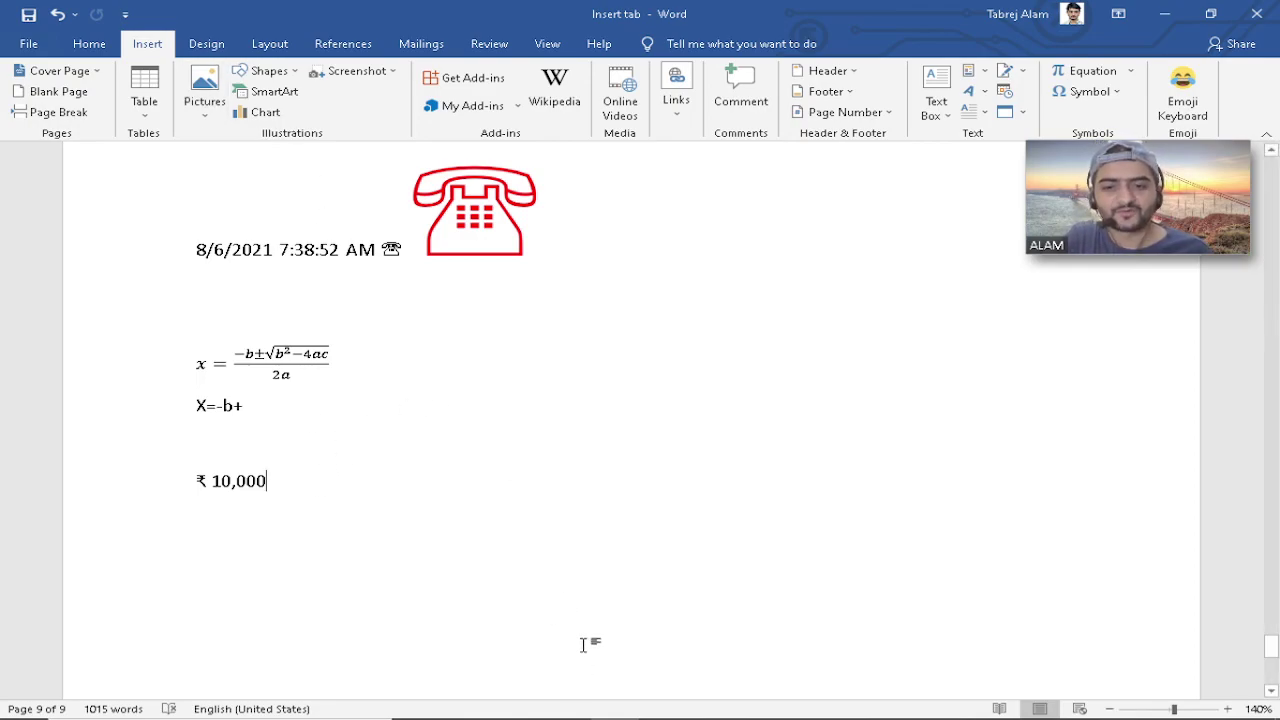
{"action": "mouse_move", "coordinate": [558, 704]}
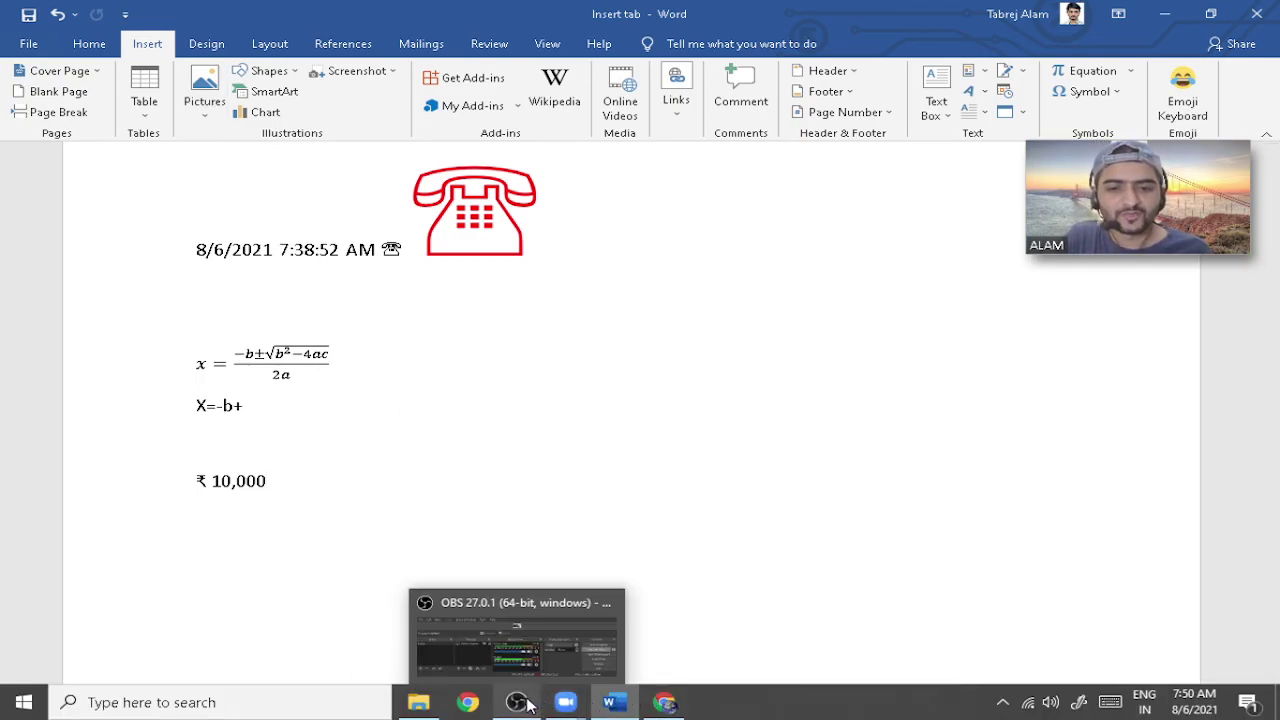
{"action": "left_click", "coordinate": [516, 702]}
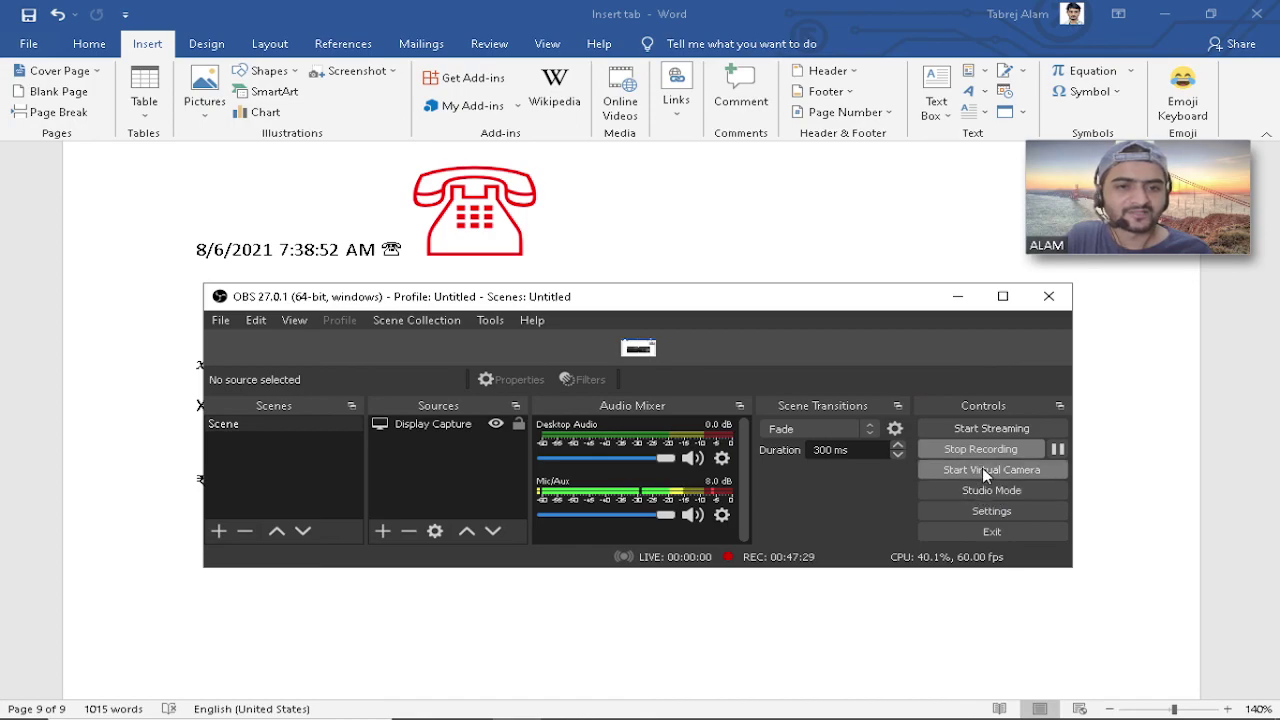